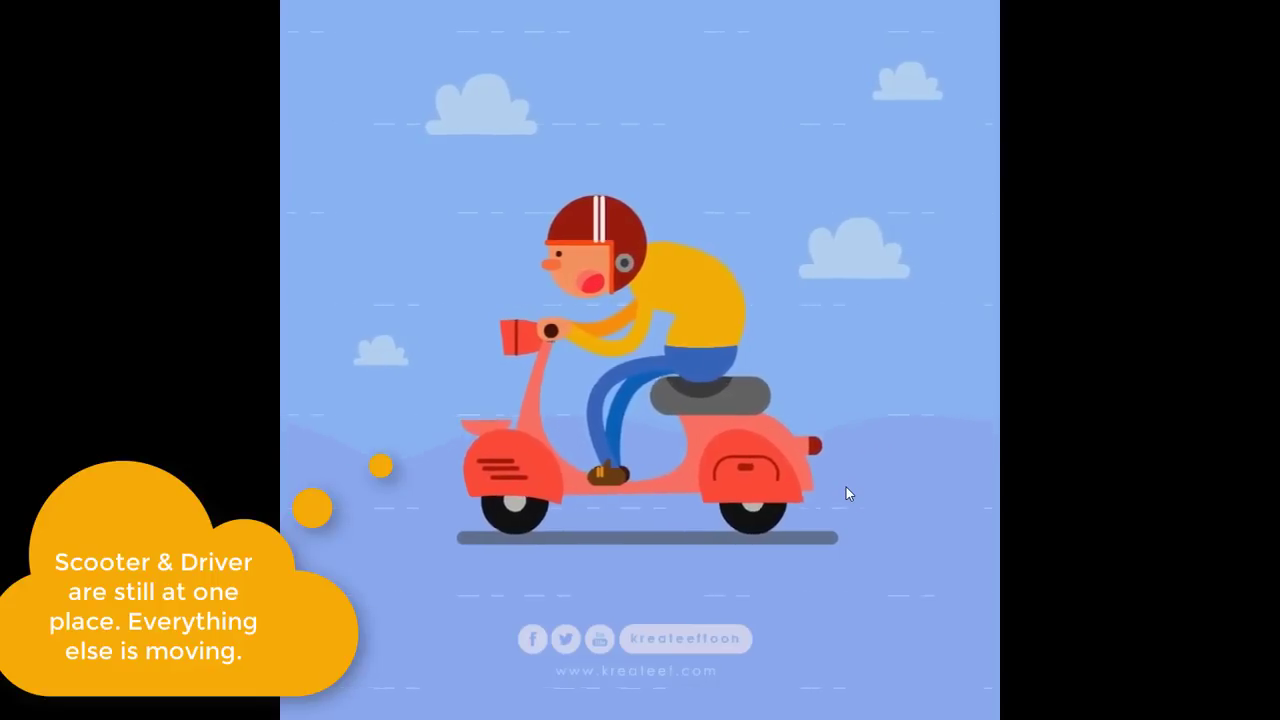
# - Exit fullscreen, close the scooter video in VLC, and bring the Scooter Driver deck forward
pyautogui.doubleClick(846, 482)
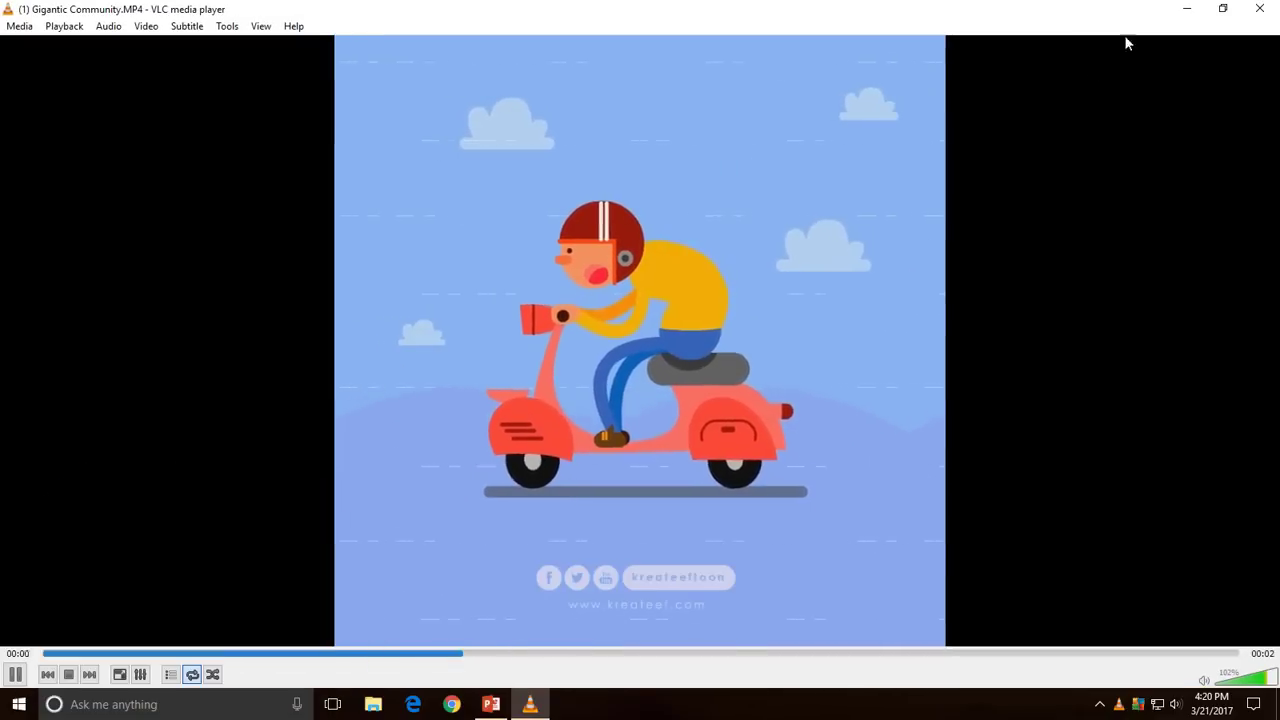
pyautogui.click(1259, 8)
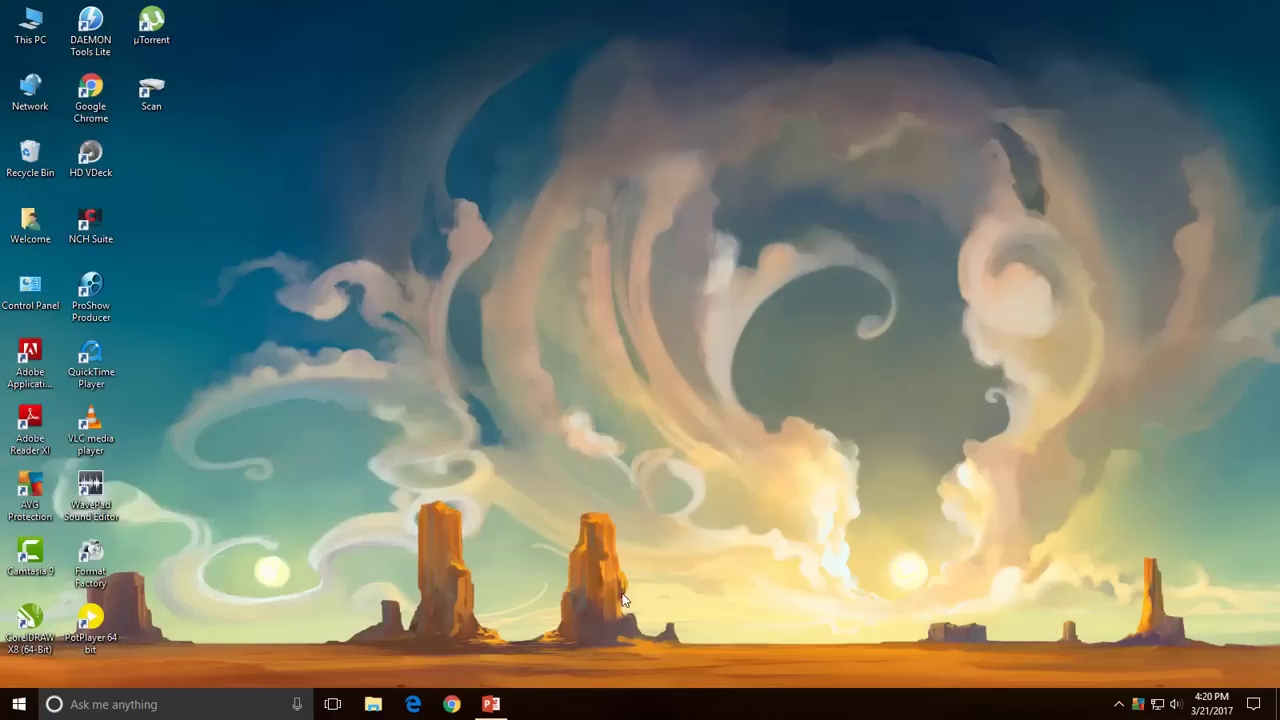
pyautogui.click(493, 704)
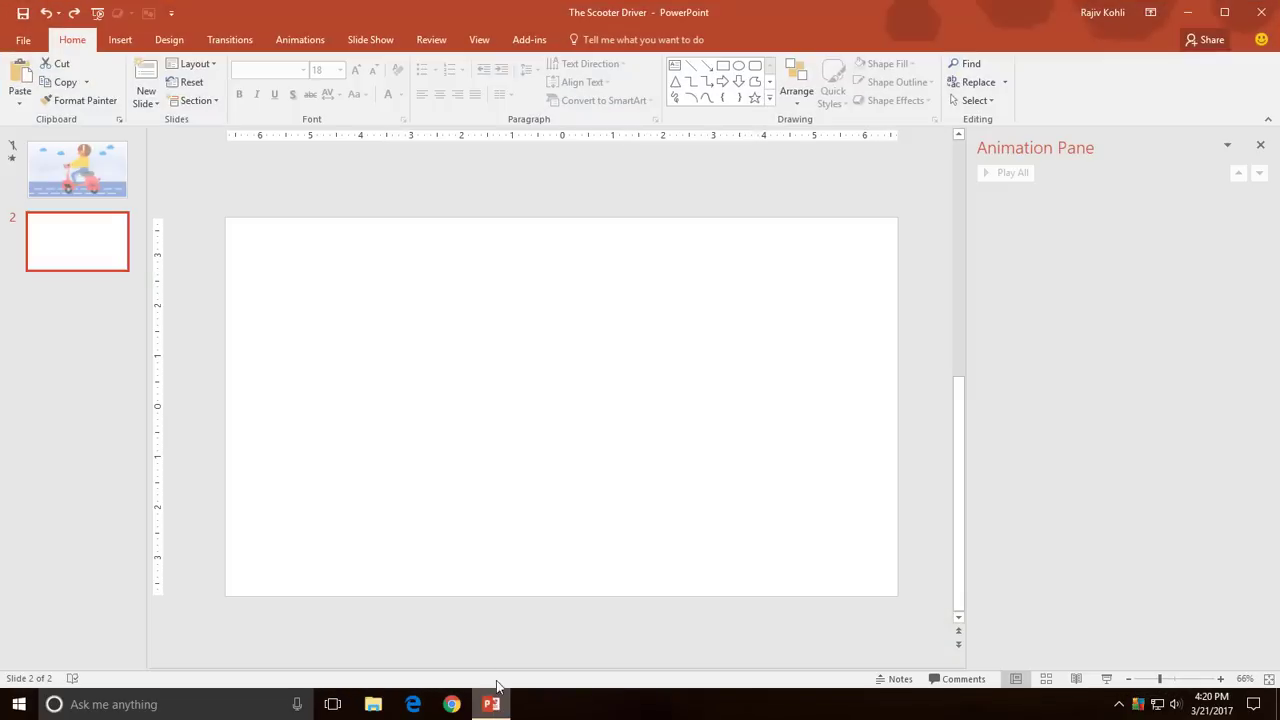
# - Draw a large oval circle near the centre of slide 2
pyautogui.click(120, 39)
pyautogui.click(272, 78)
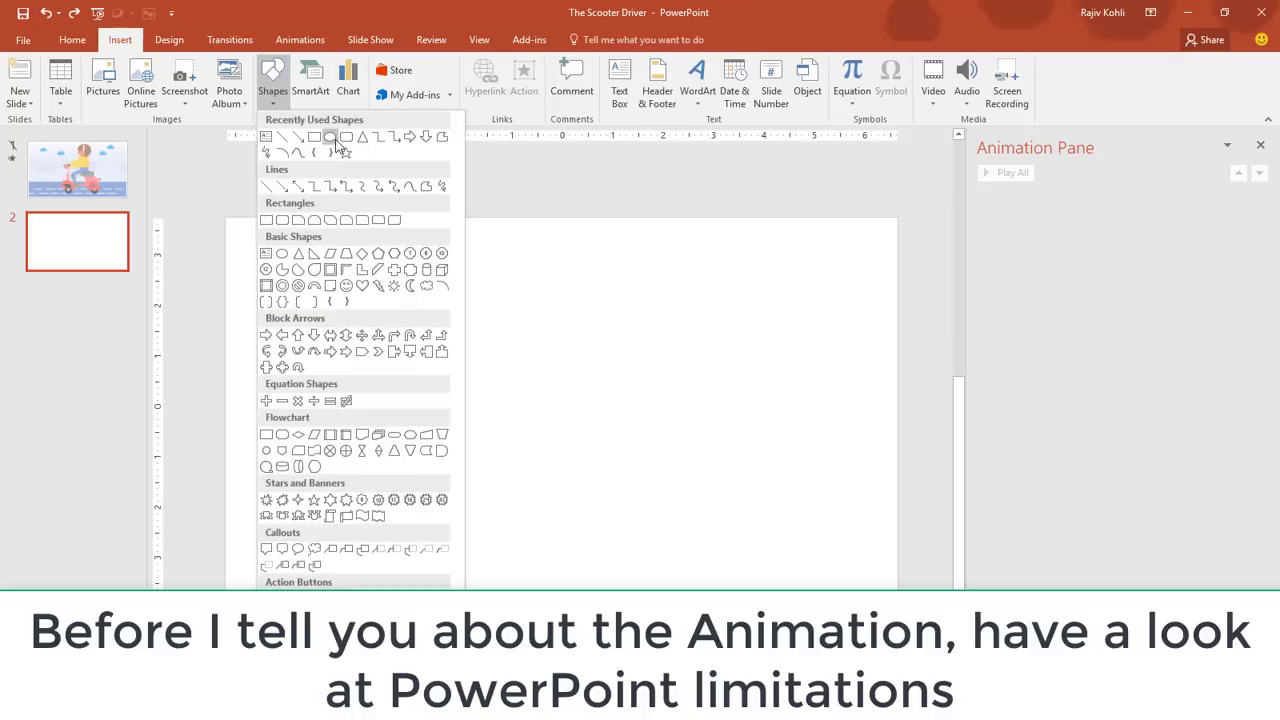
pyautogui.click(330, 137)
pyautogui.click(572, 340)
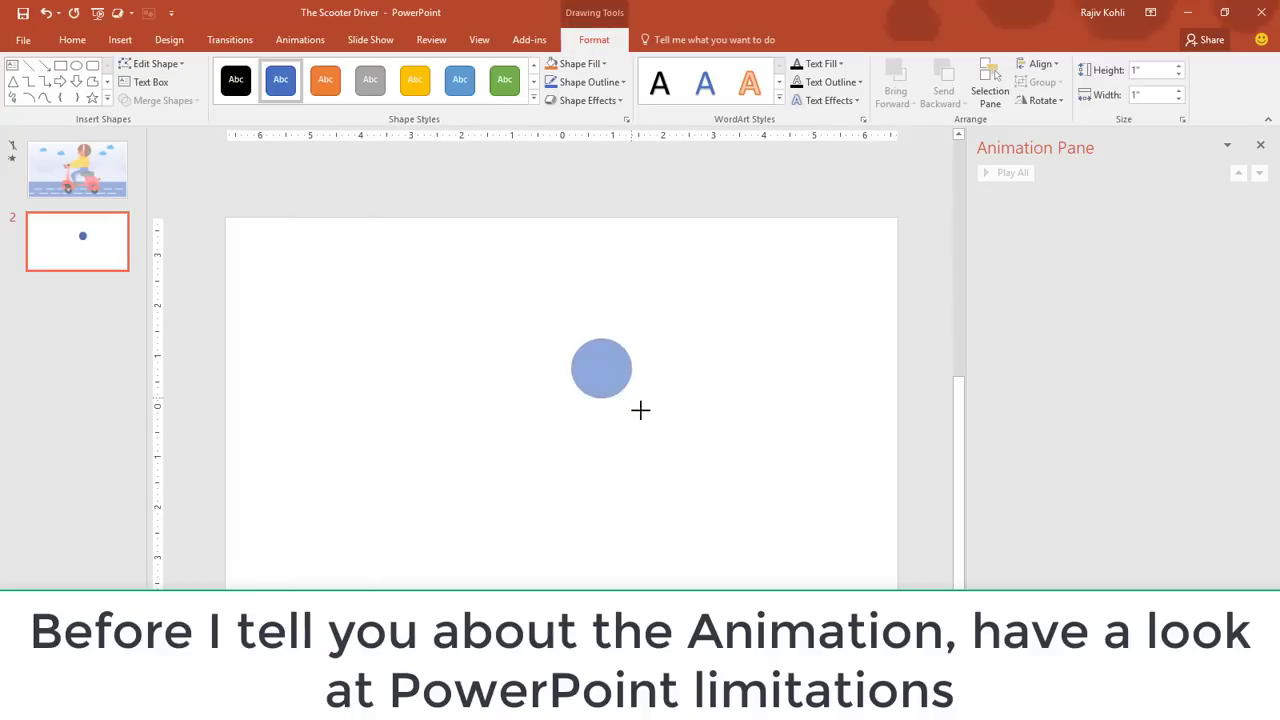
pyautogui.moveTo(640, 409); pyautogui.dragTo(681, 456)
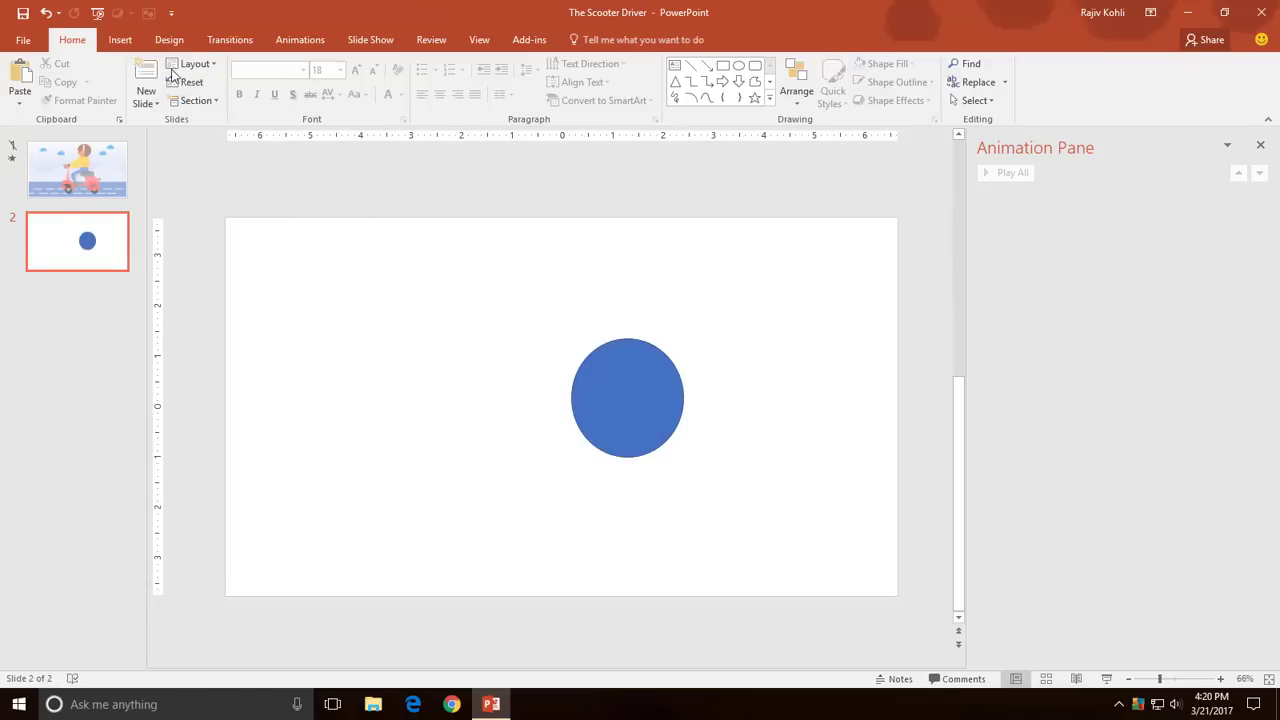
# - Add a rounded rectangle of about 1.03 by 0.57 left of the circle
pyautogui.click(120, 39)
pyautogui.click(272, 78)
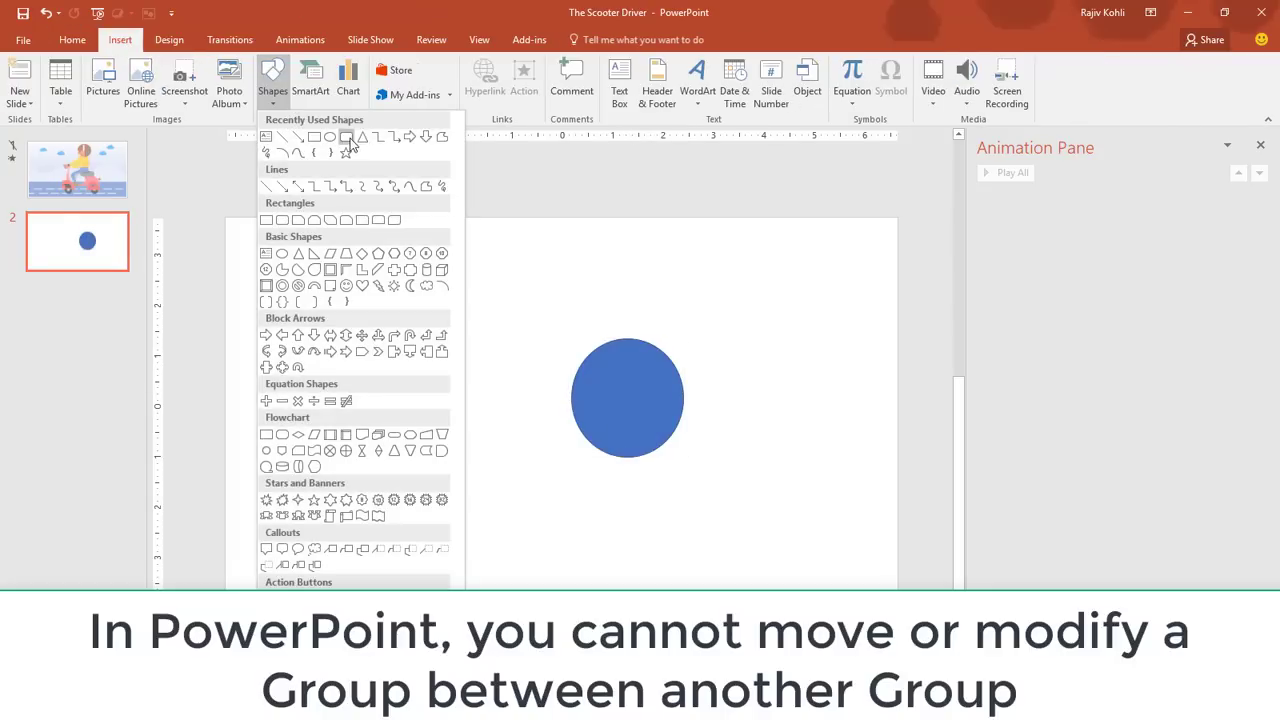
pyautogui.click(346, 137)
pyautogui.click(428, 393)
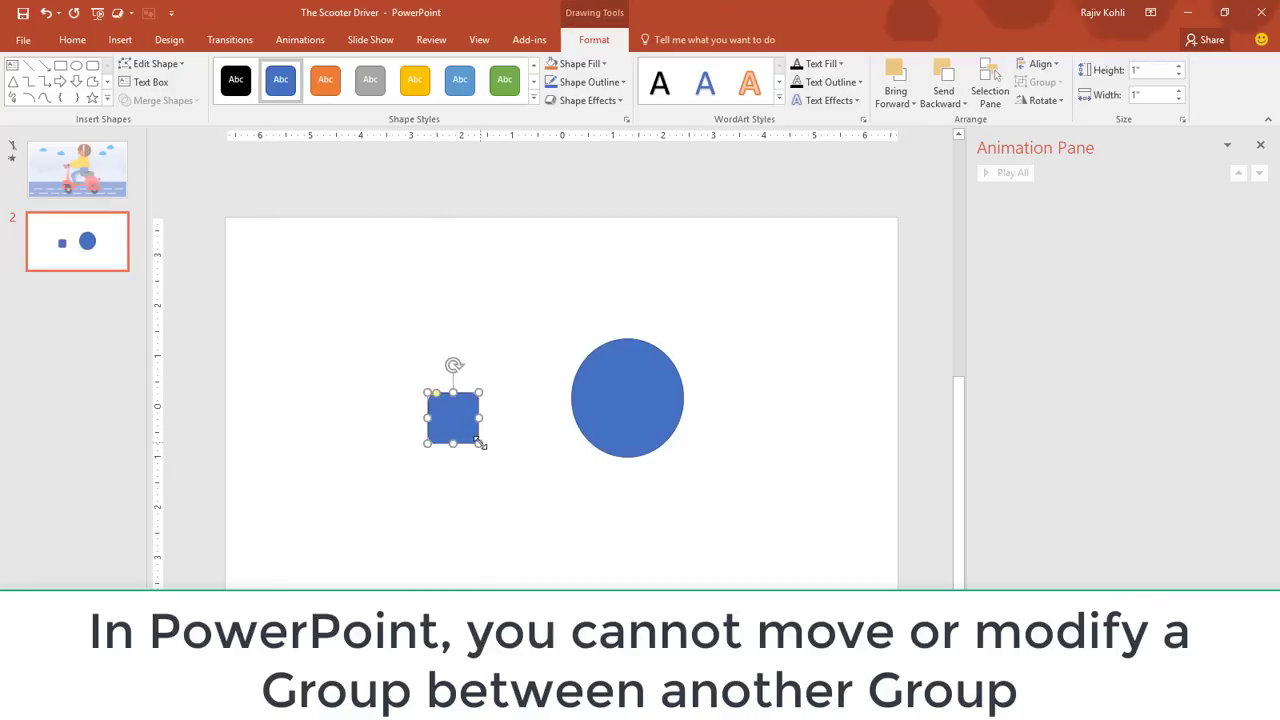
pyautogui.moveTo(481, 444); pyautogui.dragTo(483, 421)
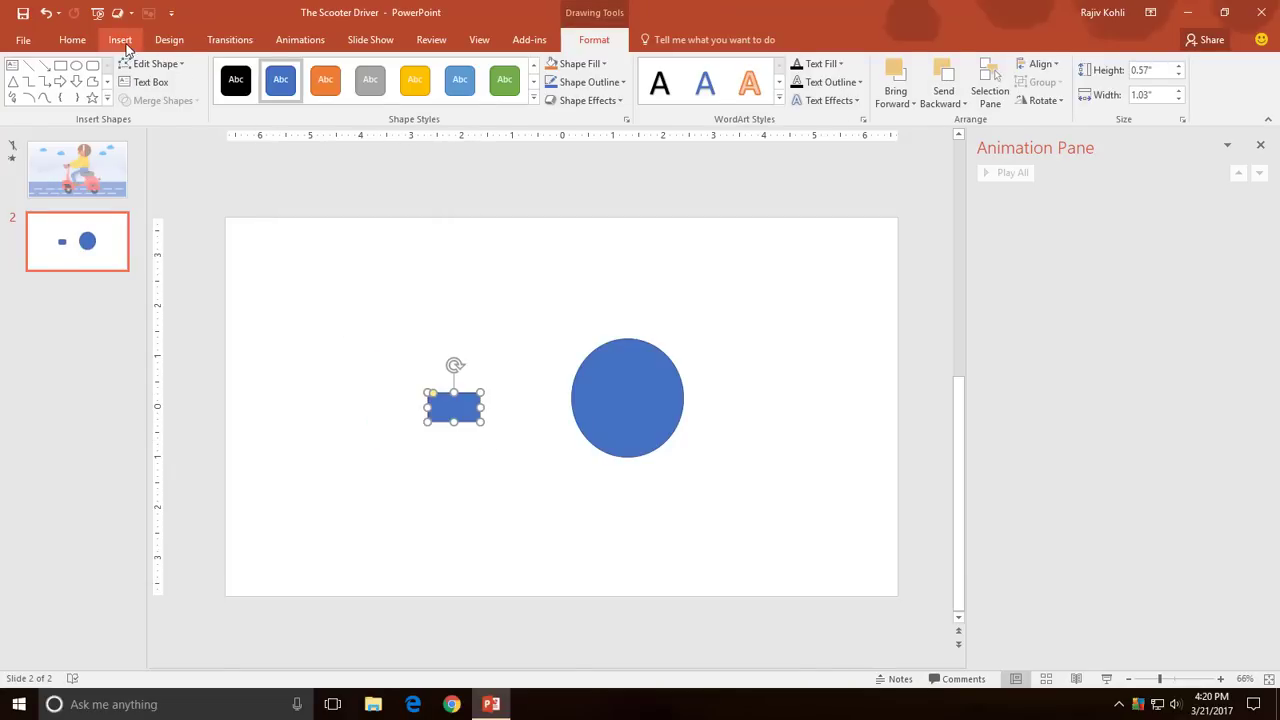
# - Draw a small circle centred on the rectangle and fill it orange
pyautogui.click(120, 40)
pyautogui.click(272, 78)
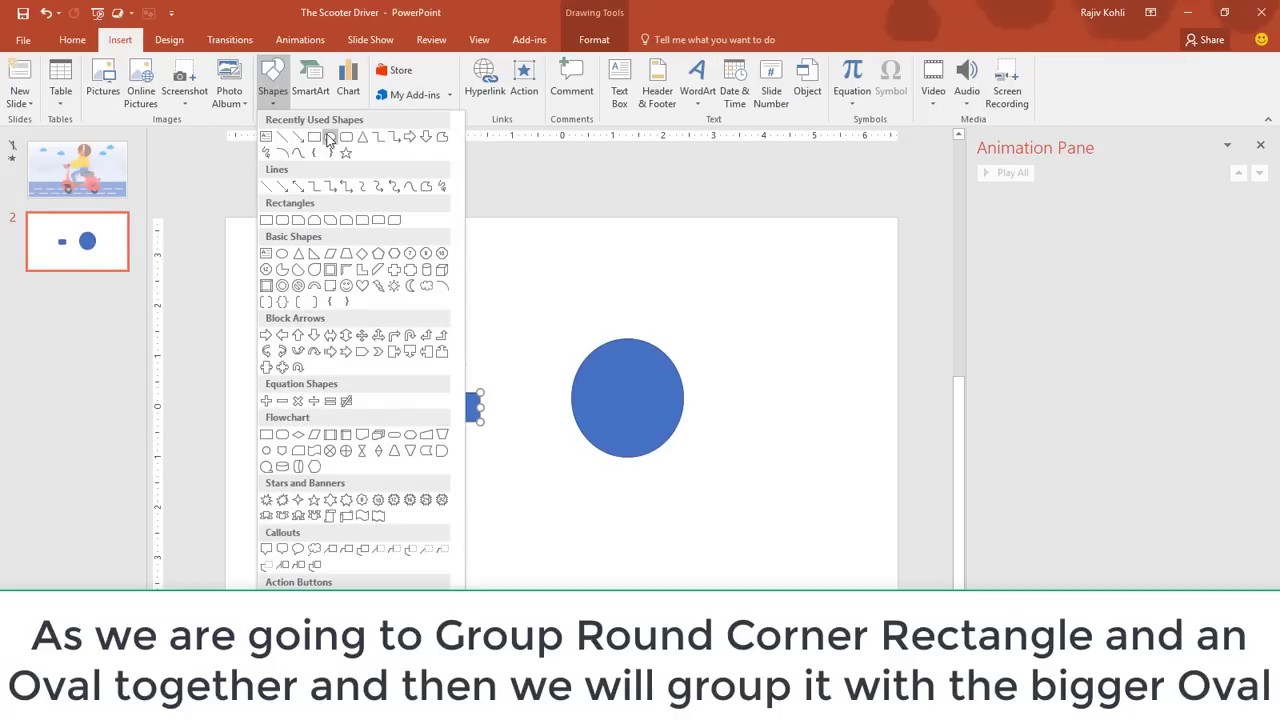
pyautogui.click(329, 138)
pyautogui.moveTo(448, 403); pyautogui.dragTo(499, 454)
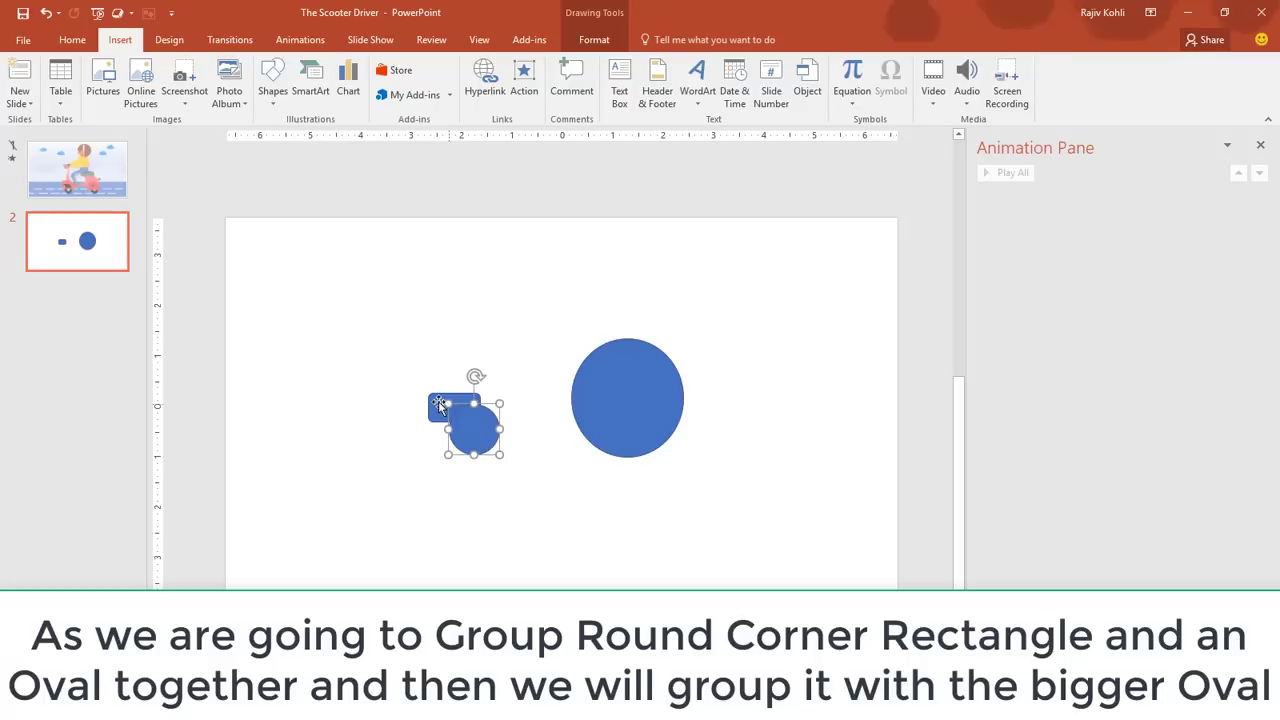
pyautogui.click(487, 440)
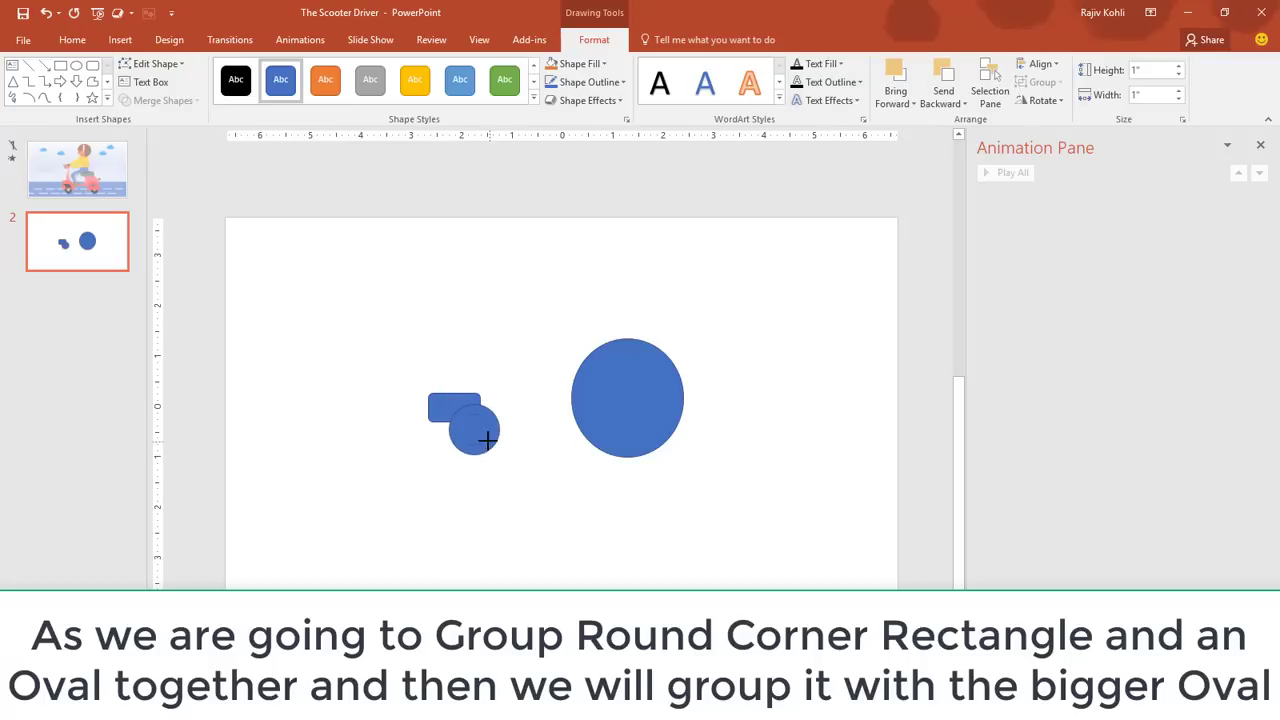
pyautogui.moveTo(466, 421)
pyautogui.mouseDown()
pyautogui.moveTo(481, 433)
pyautogui.moveTo(455, 407)
pyautogui.mouseUp()
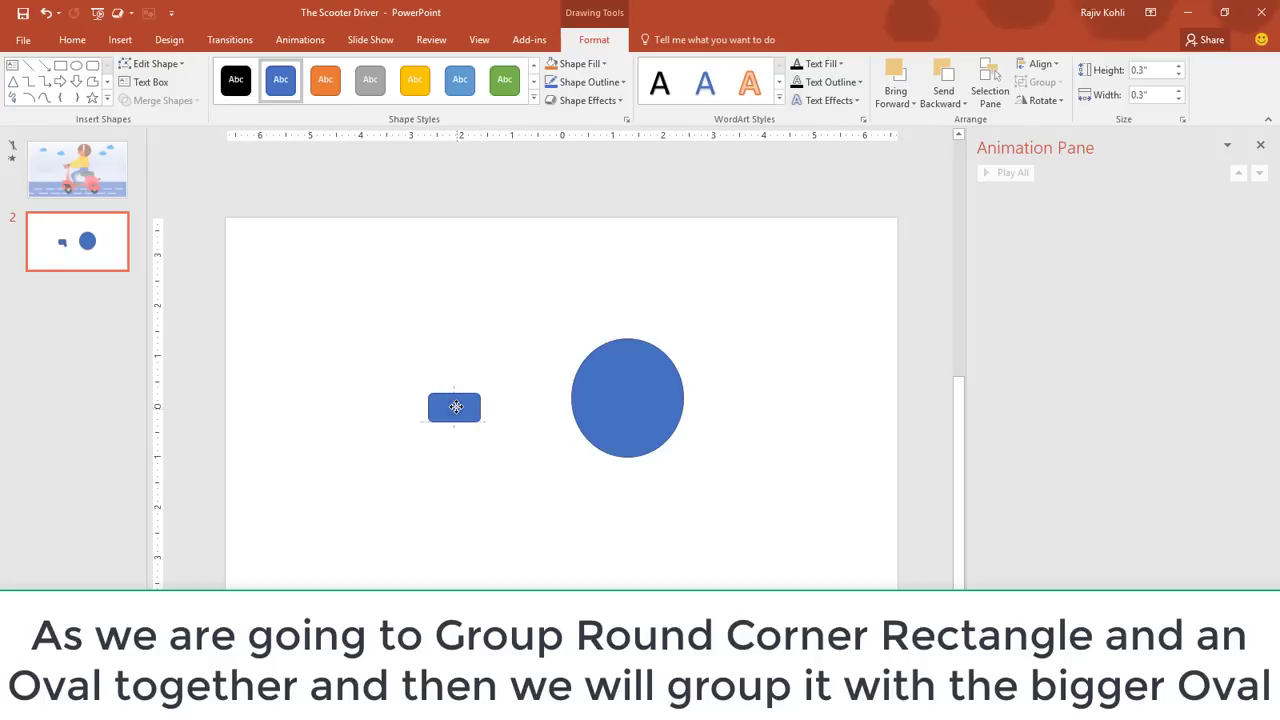
pyautogui.click(551, 65)
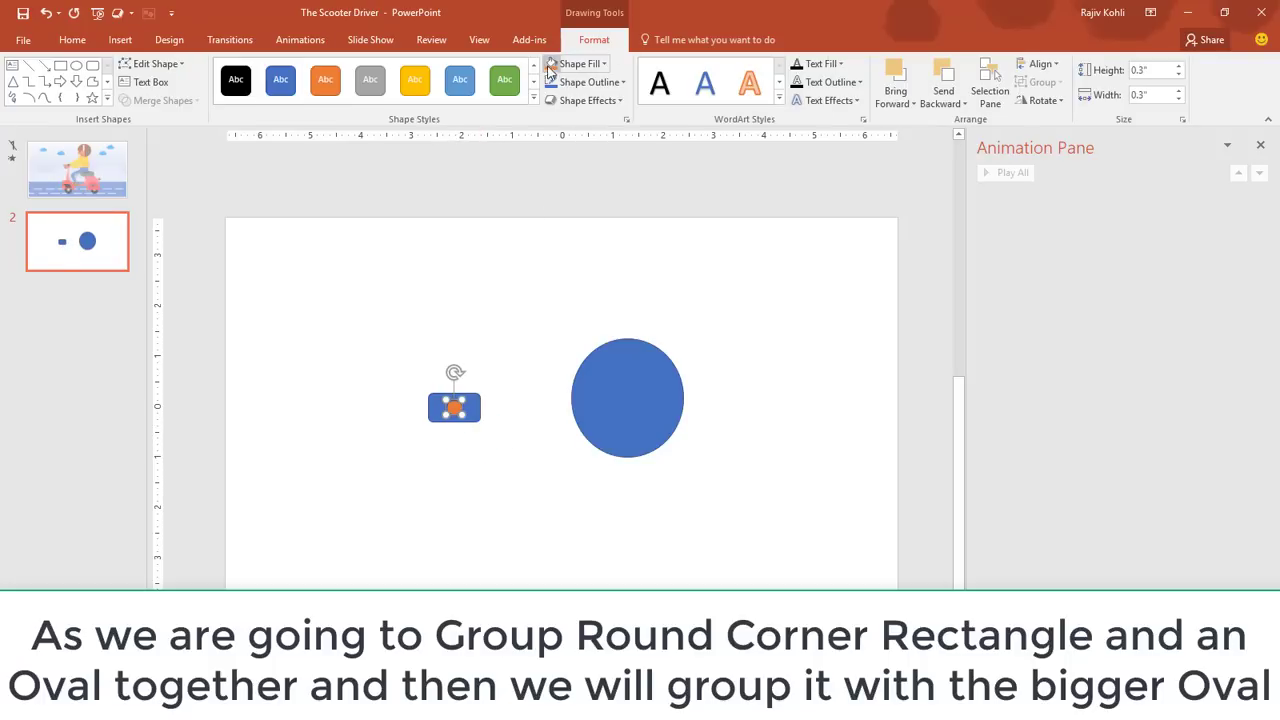
# - Group the rectangle with the orange dot and move the group against the big circle
pyautogui.keyDown('shift'); pyautogui.click(479, 400); pyautogui.keyUp('shift')
pyautogui.click(1043, 82)
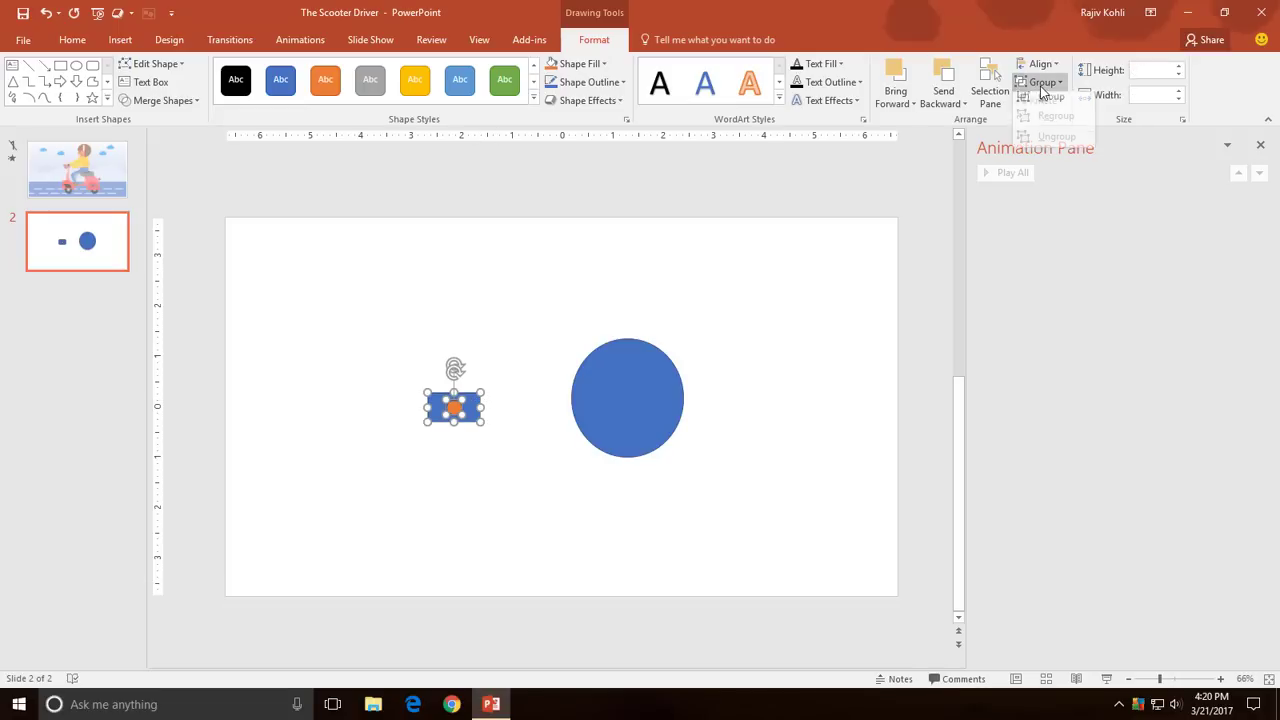
pyautogui.click(1040, 104)
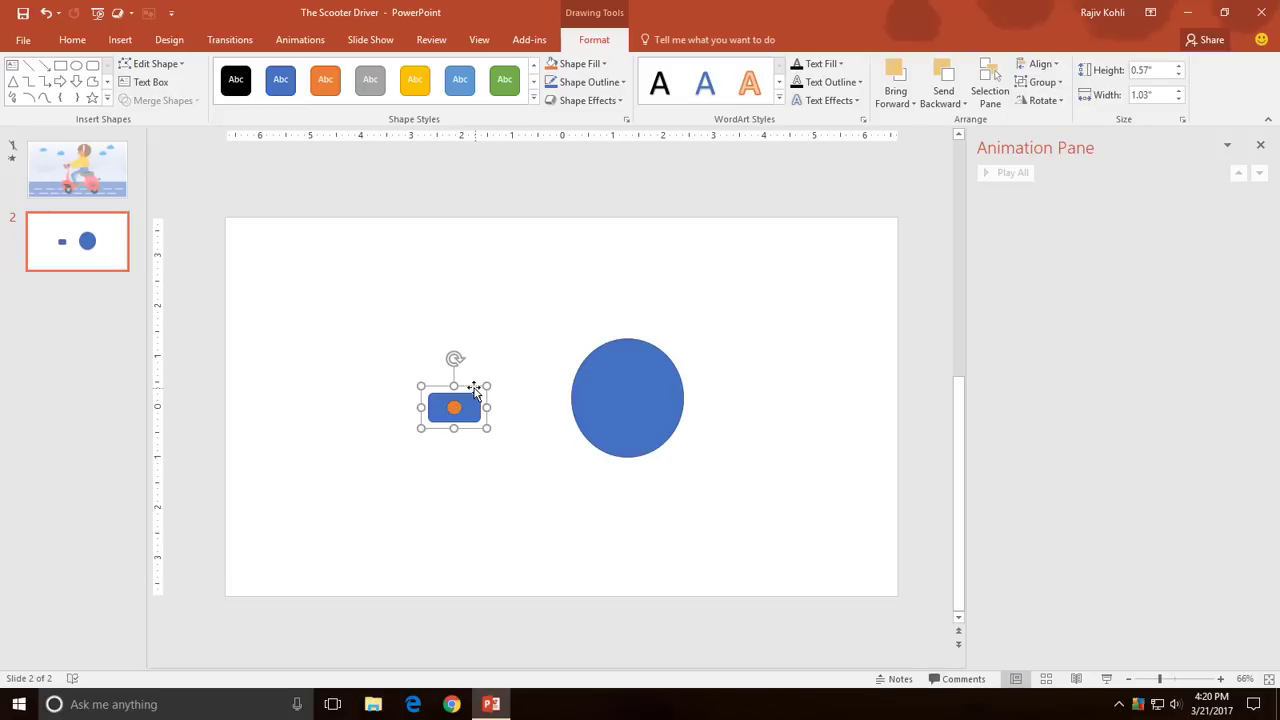
pyautogui.moveTo(474, 390); pyautogui.dragTo(571, 375)
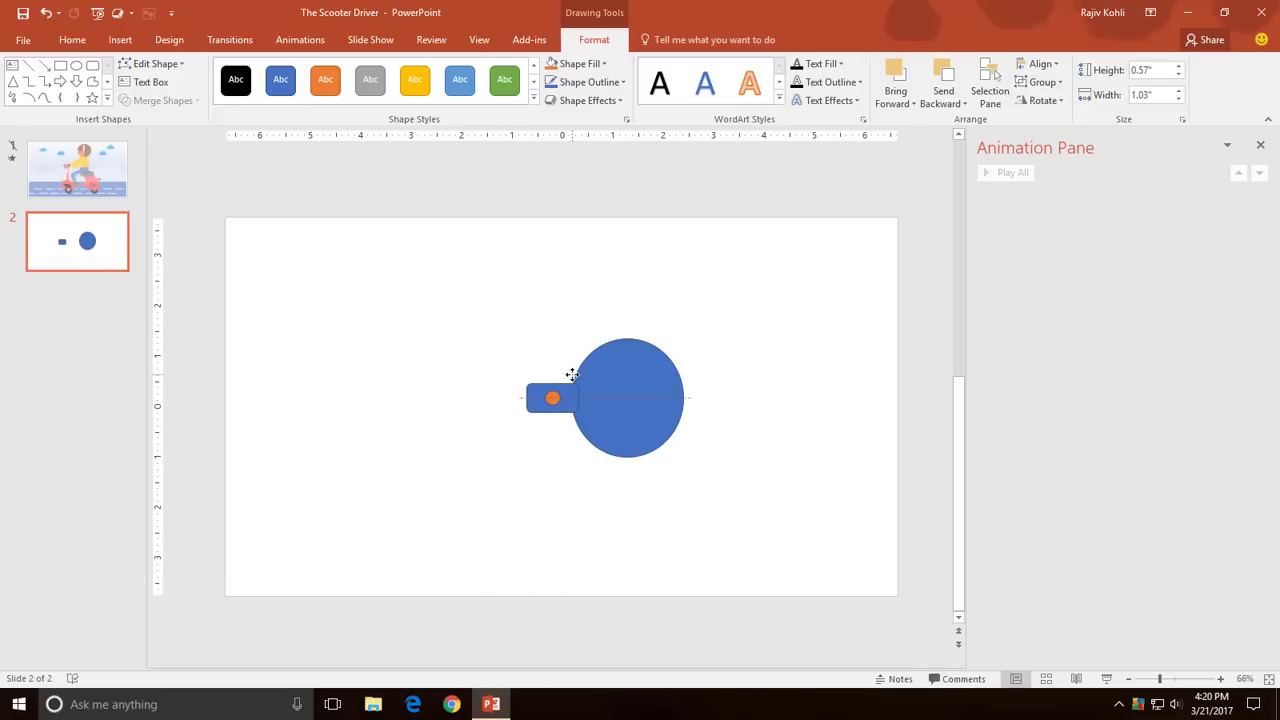
# - Group the big circle with the rectangle-and-dot group into one outer group
pyautogui.keyDown('shift'); pyautogui.click(628, 359); pyautogui.keyUp('shift')
pyautogui.click(1043, 82)
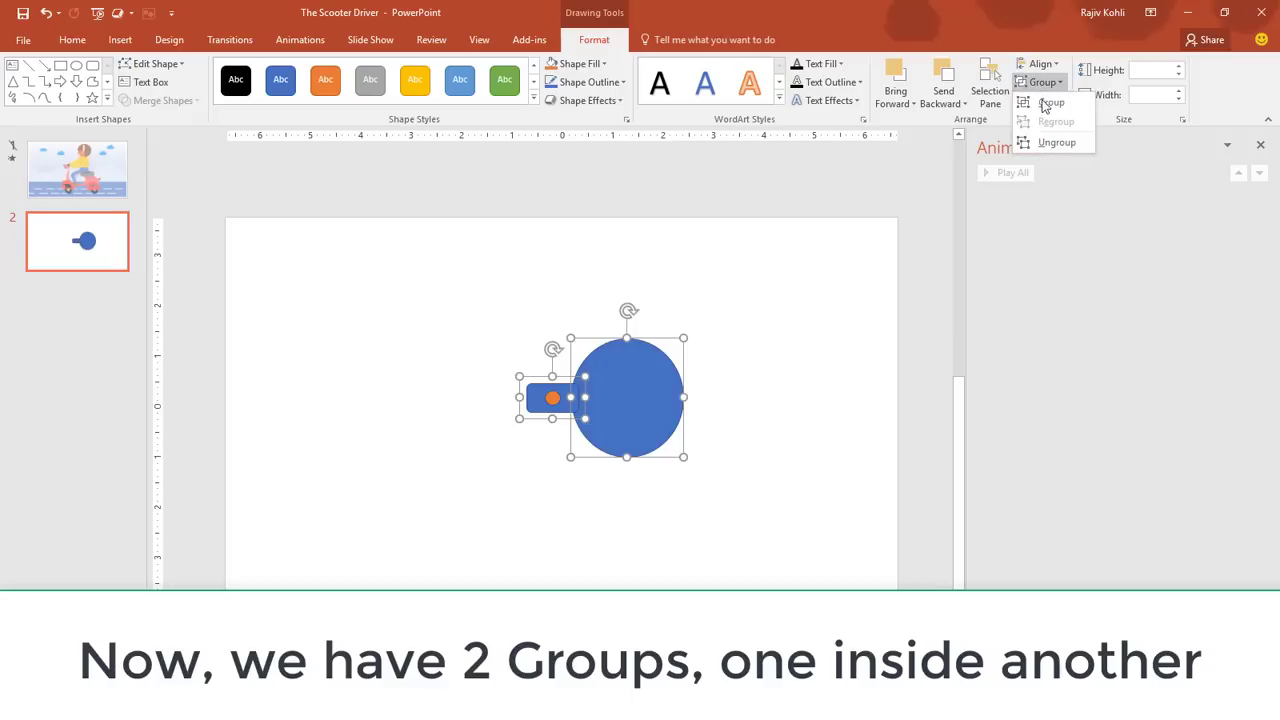
pyautogui.click(1040, 104)
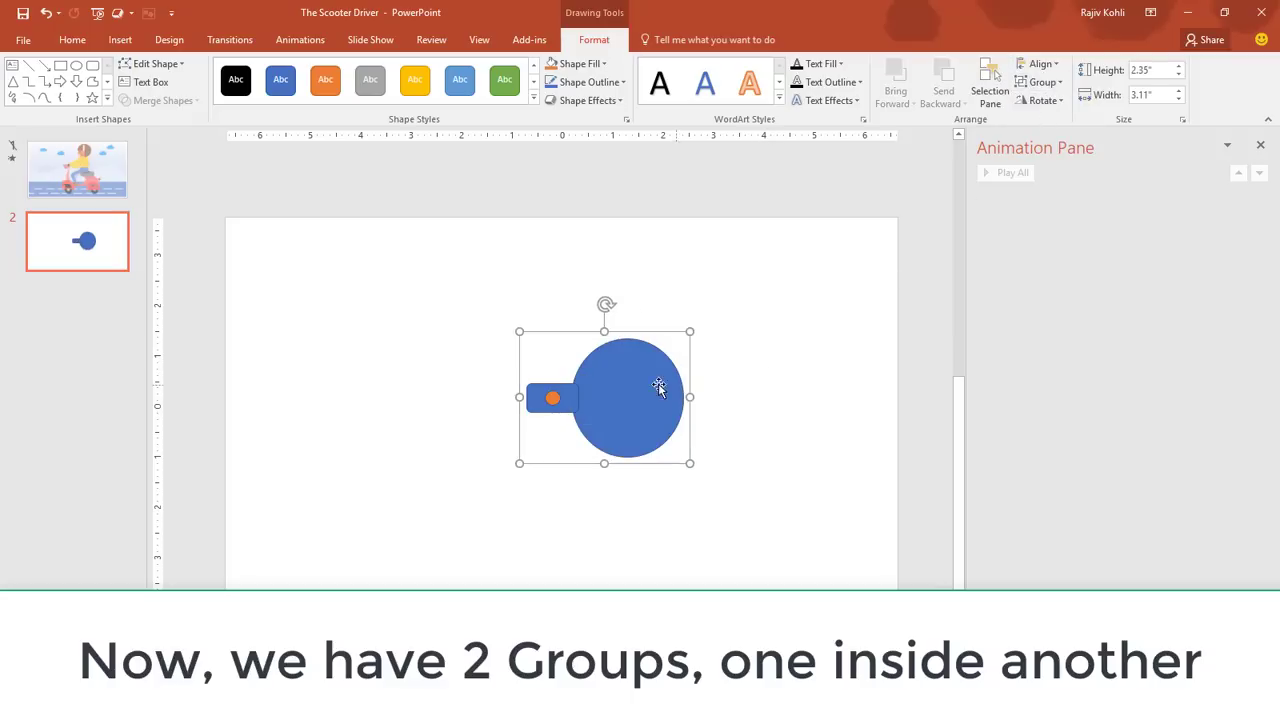
# - Test moving the circle and rectangle individually inside the group, then undo the rectangle move
pyautogui.click(624, 364)
pyautogui.moveTo(622, 364); pyautogui.dragTo(671, 364)
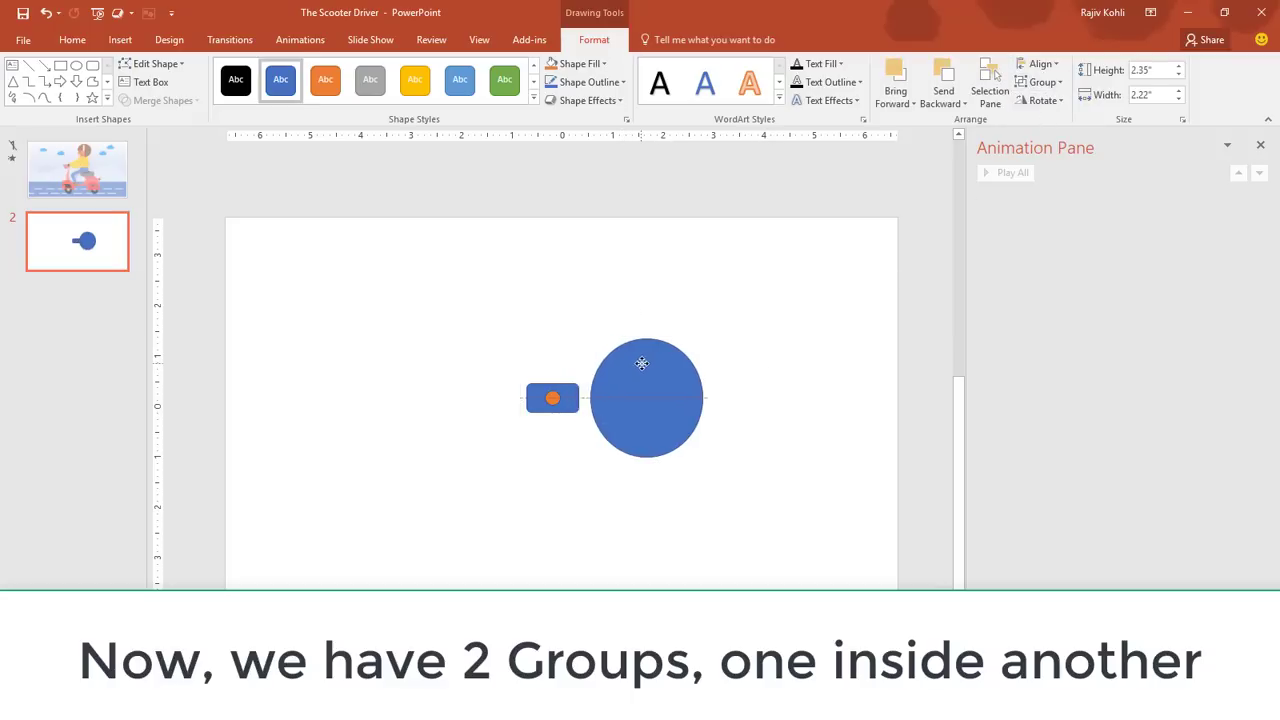
pyautogui.click(565, 389)
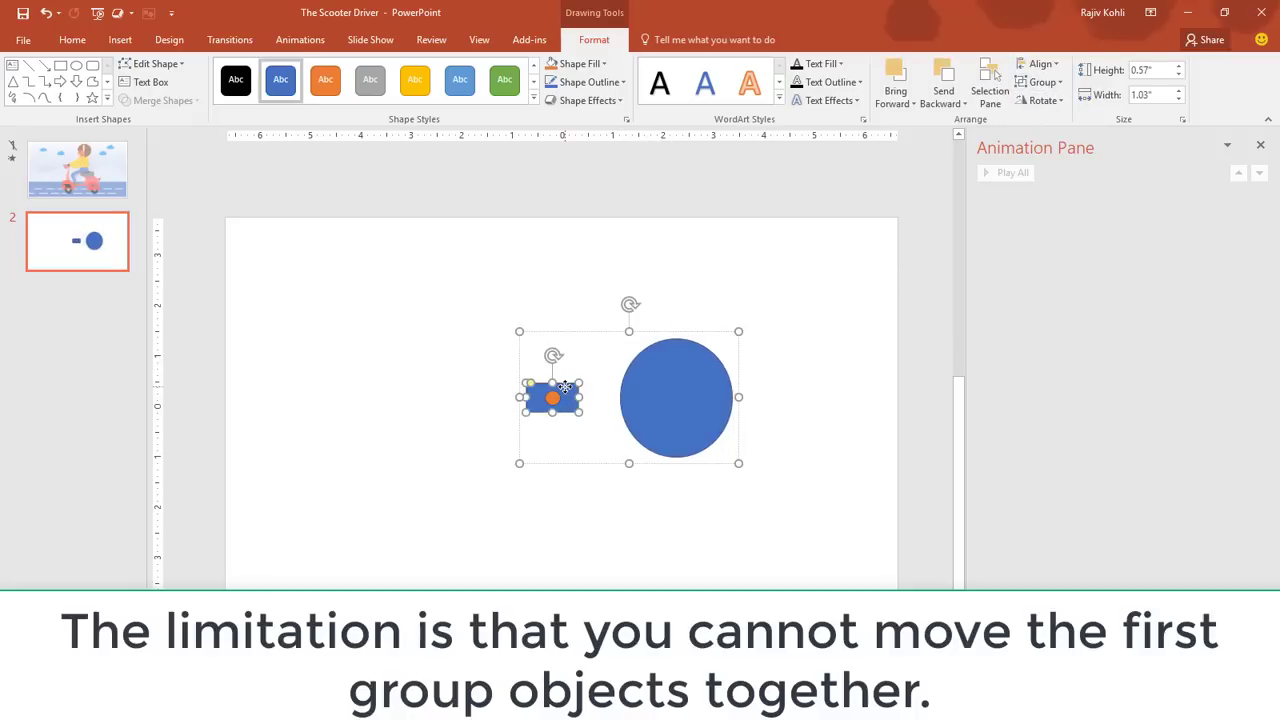
pyautogui.moveTo(565, 389); pyautogui.dragTo(531, 389)
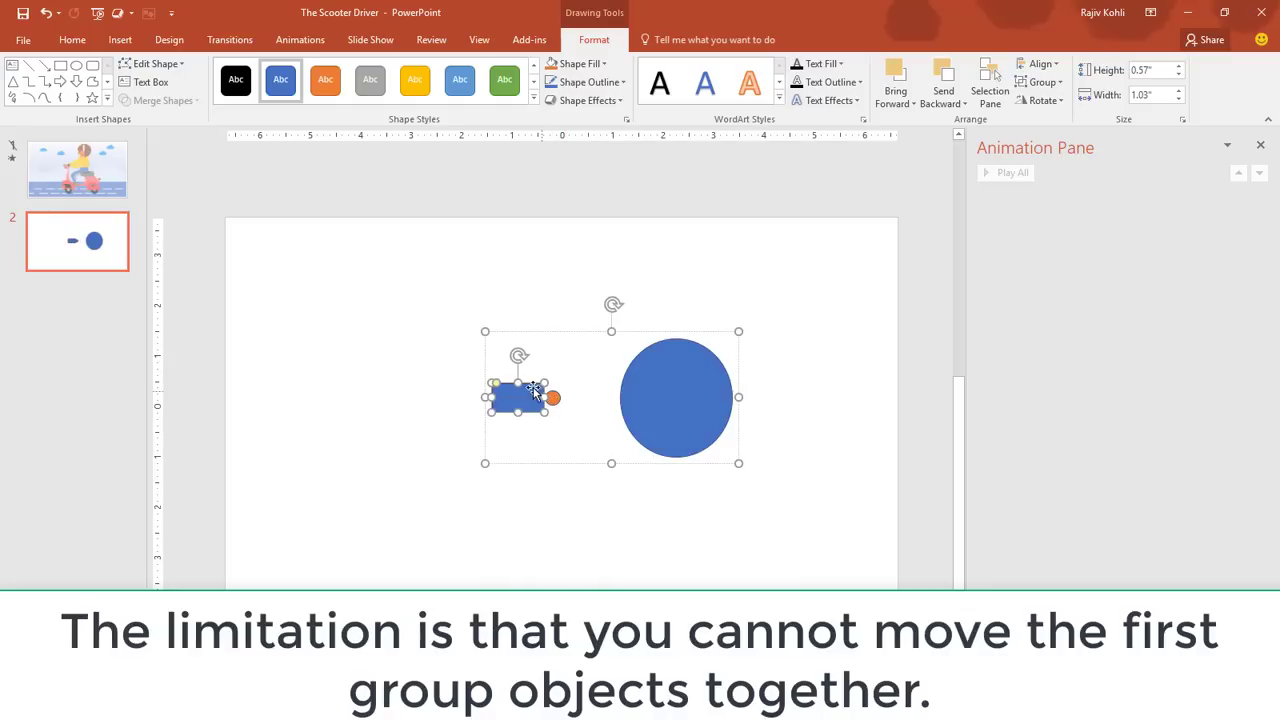
pyautogui.click(45, 13)
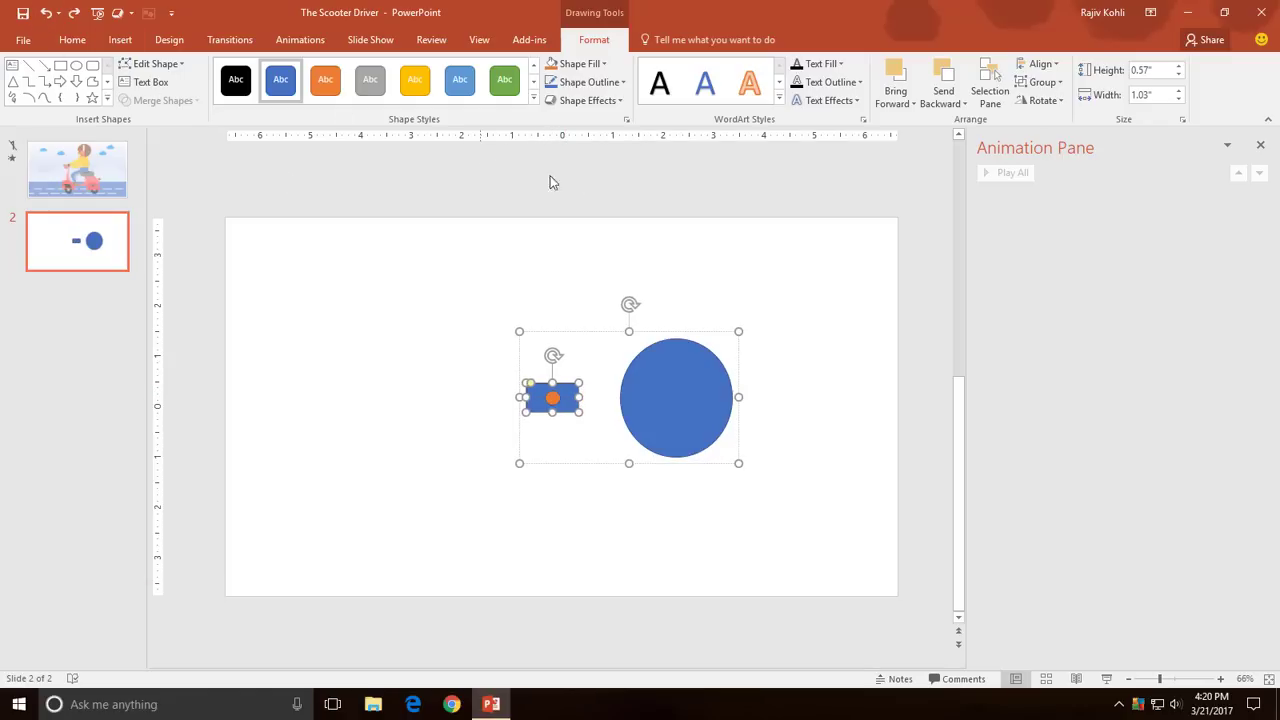
# - Show the Selection Pane and try selecting the inner Group 4
pyautogui.click(72, 39)
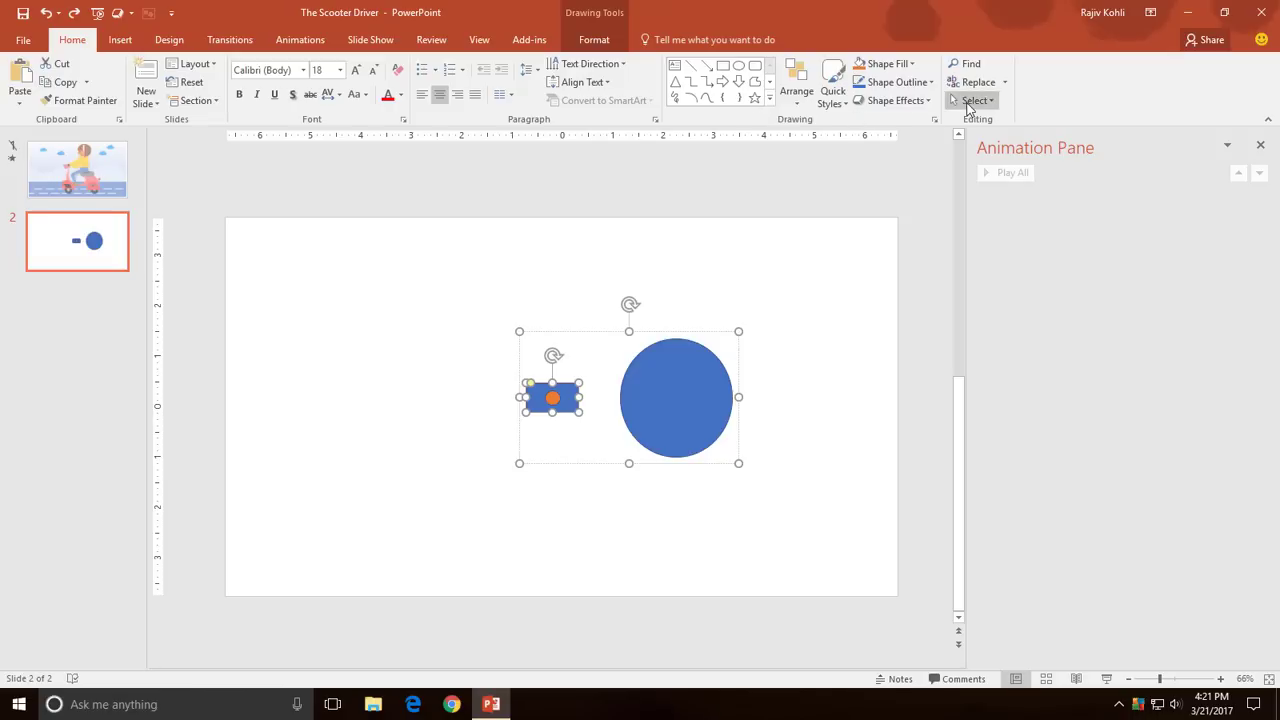
pyautogui.click(970, 101)
pyautogui.click(990, 157)
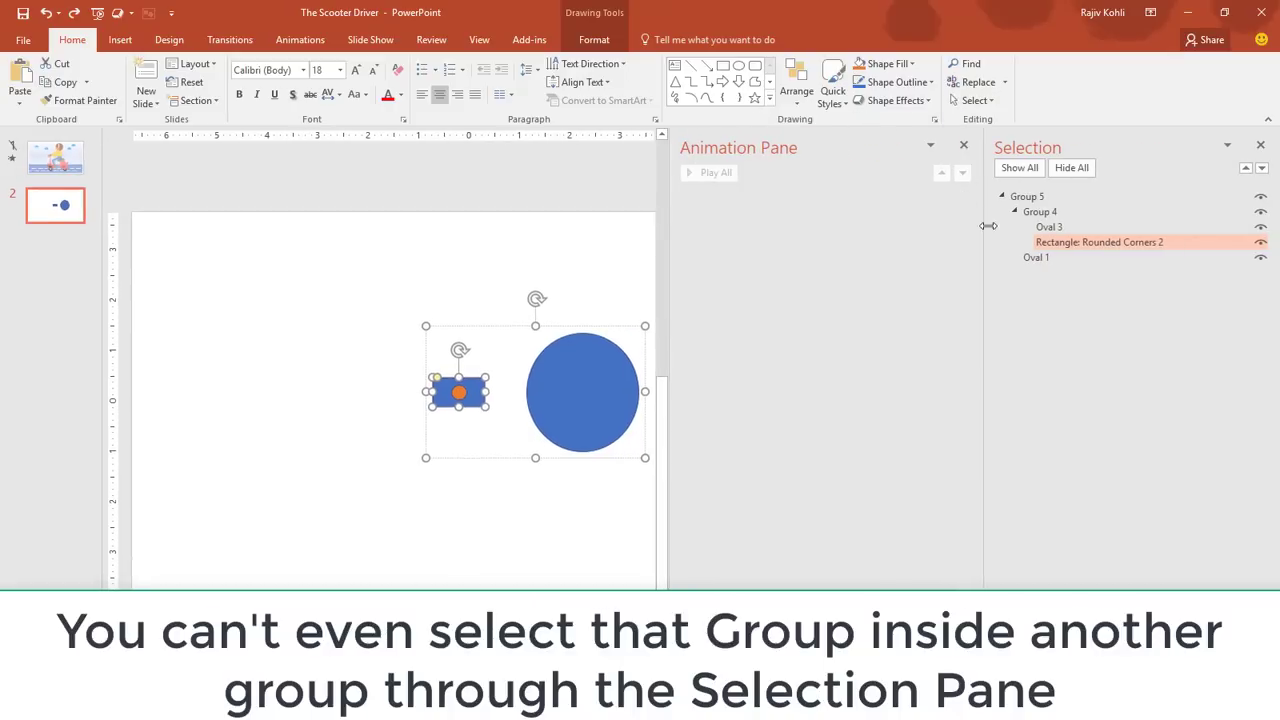
pyautogui.click(1045, 214)
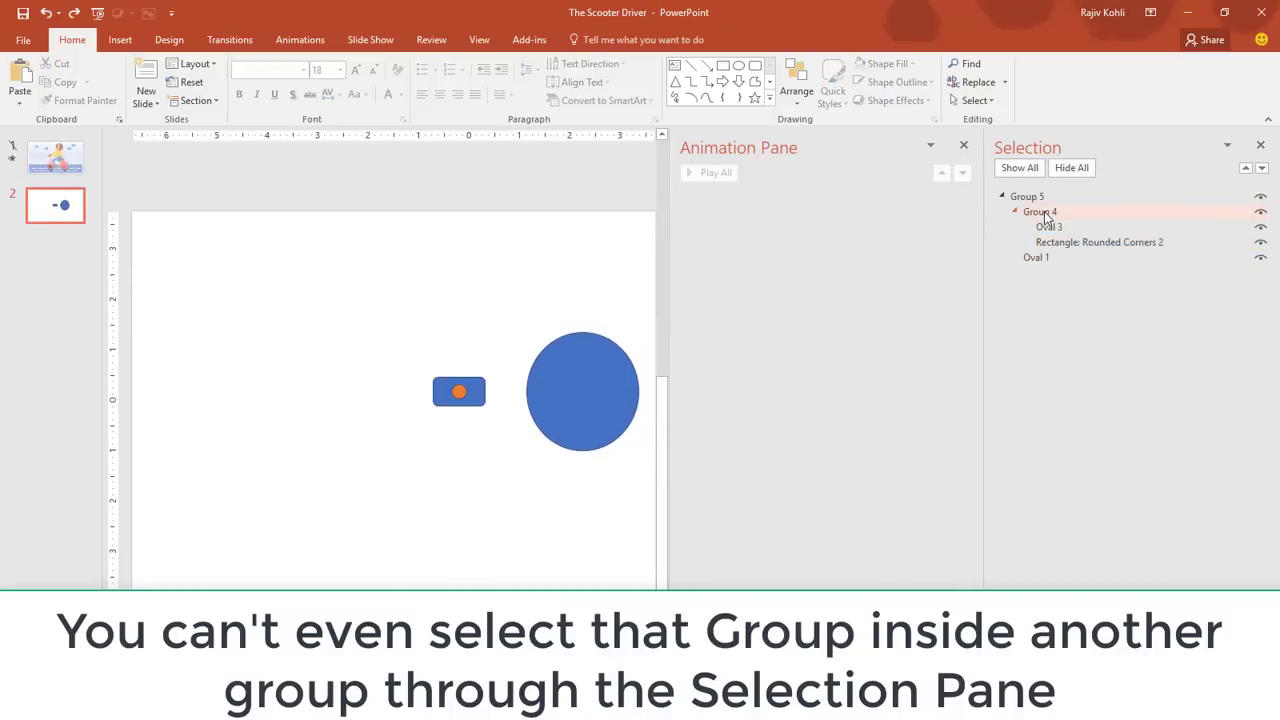
pyautogui.click(1051, 214)
# - Move the rectangle apart from its orange dot, select Oval 3, then go to slide 1
pyautogui.click(452, 386)
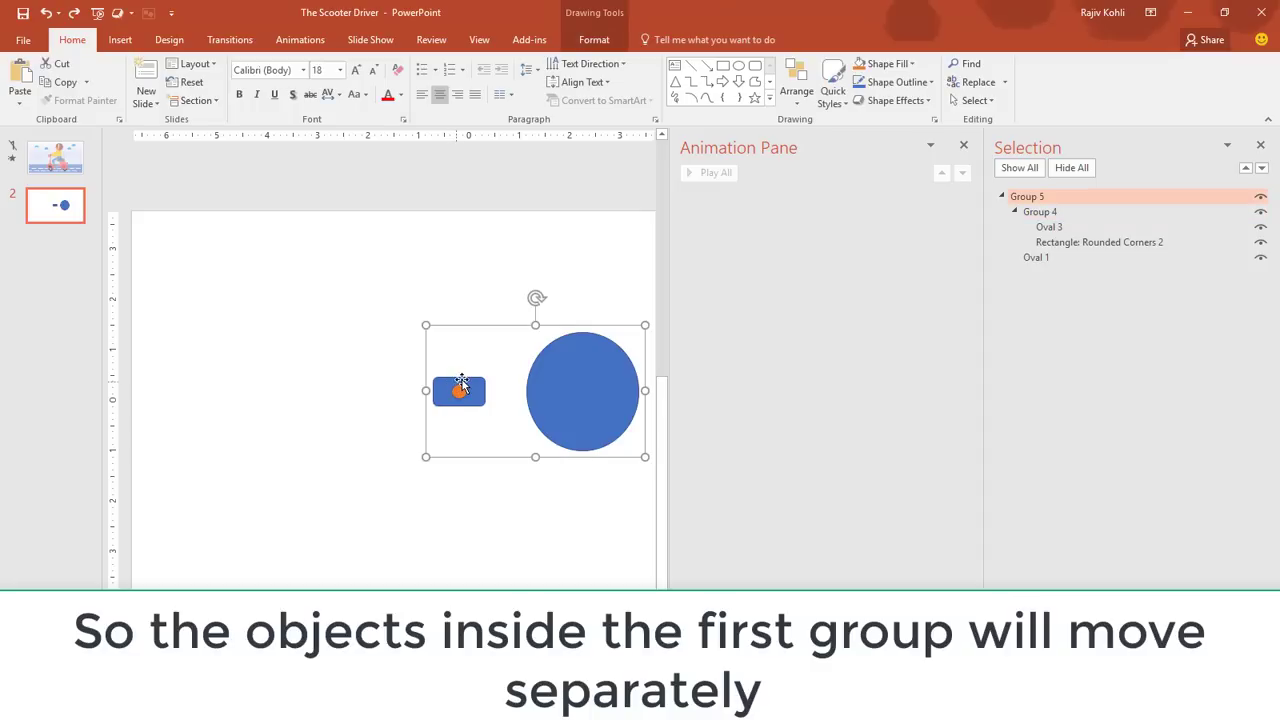
pyautogui.click(460, 381)
pyautogui.moveTo(460, 381); pyautogui.dragTo(550, 380)
pyautogui.keyDown('shift'); pyautogui.click(462, 391); pyautogui.keyUp('shift')
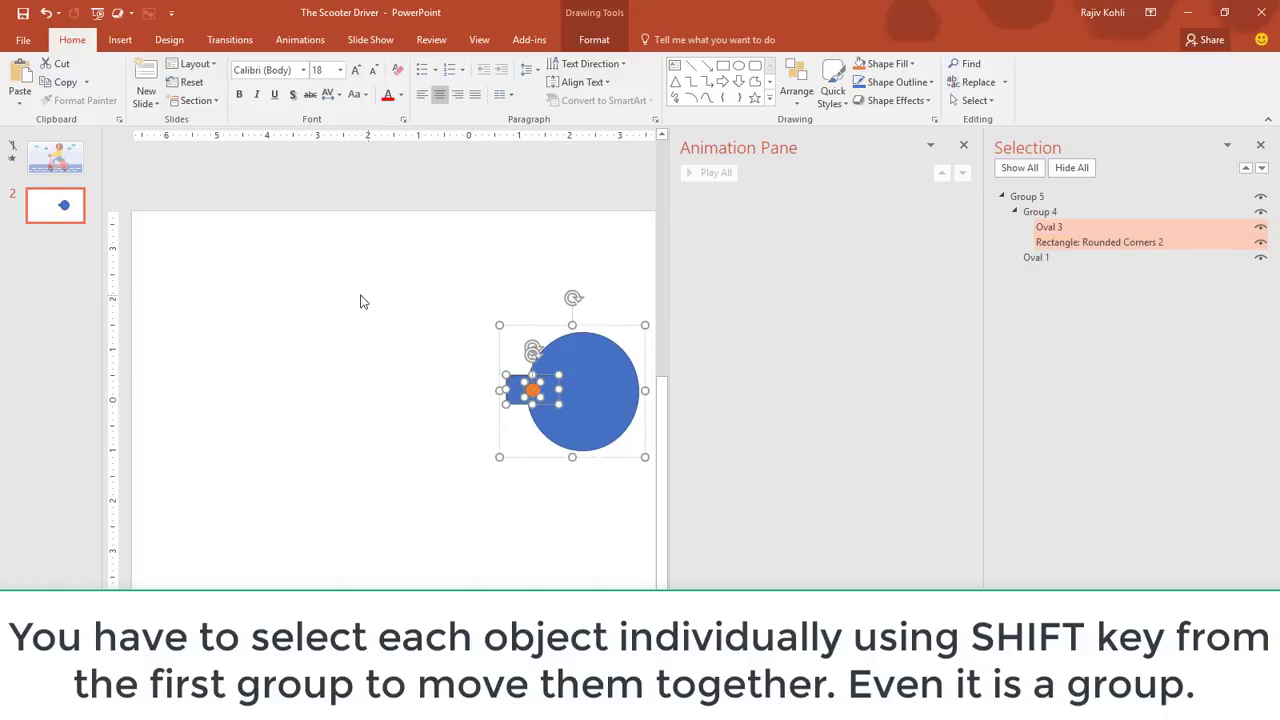
pyautogui.click(40, 205)
pyautogui.click(50, 160)
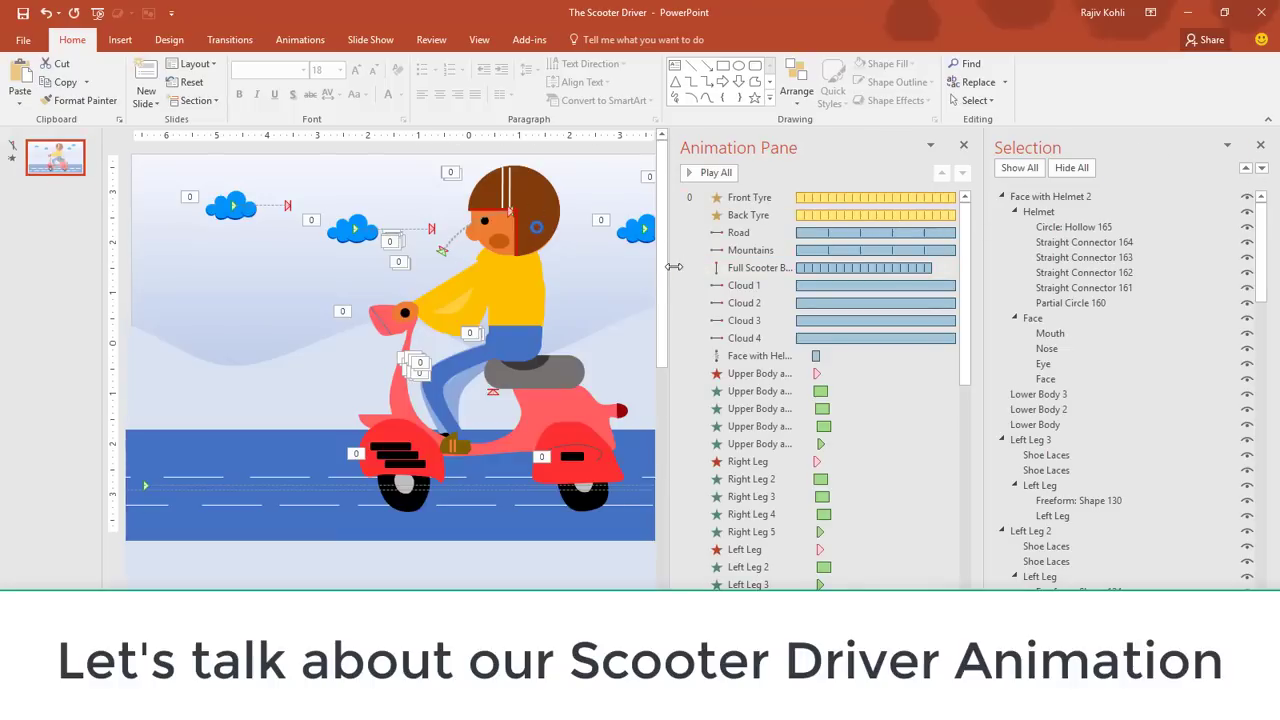
# - Narrow the Animation Pane and inspect the helmeted head group's motion position
pyautogui.moveTo(673, 267); pyautogui.dragTo(957, 287)
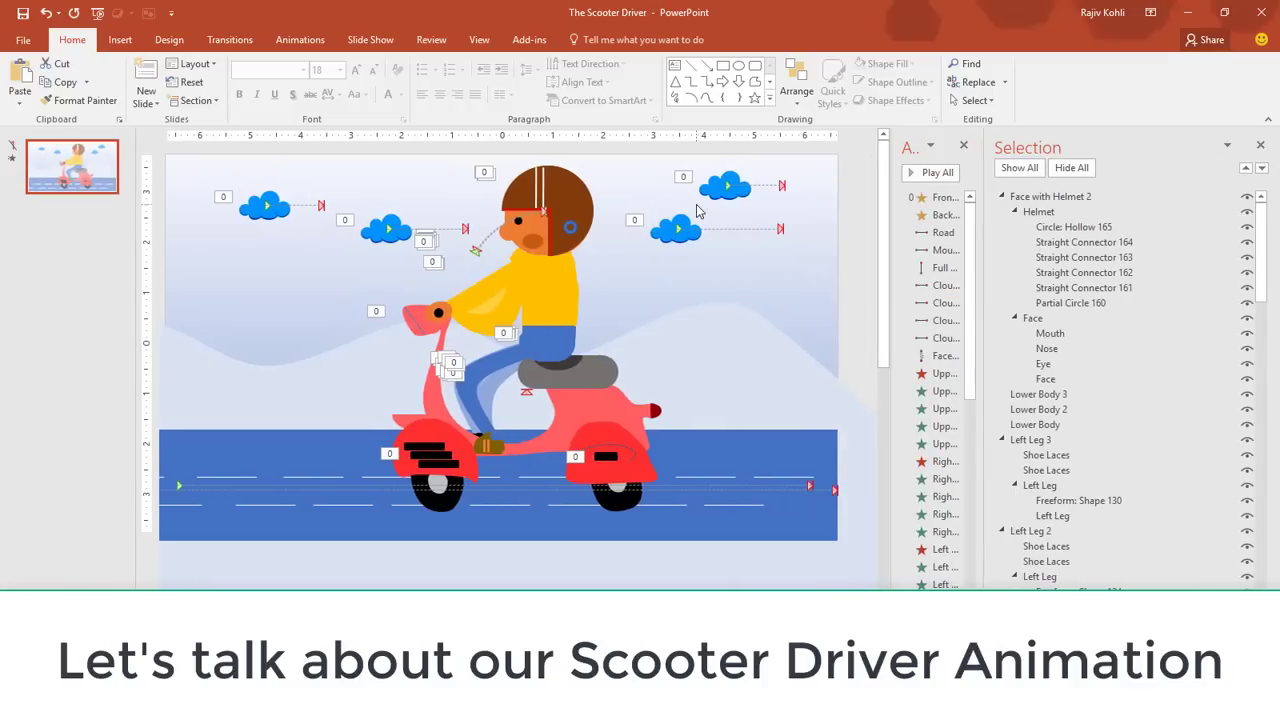
pyautogui.click(494, 238)
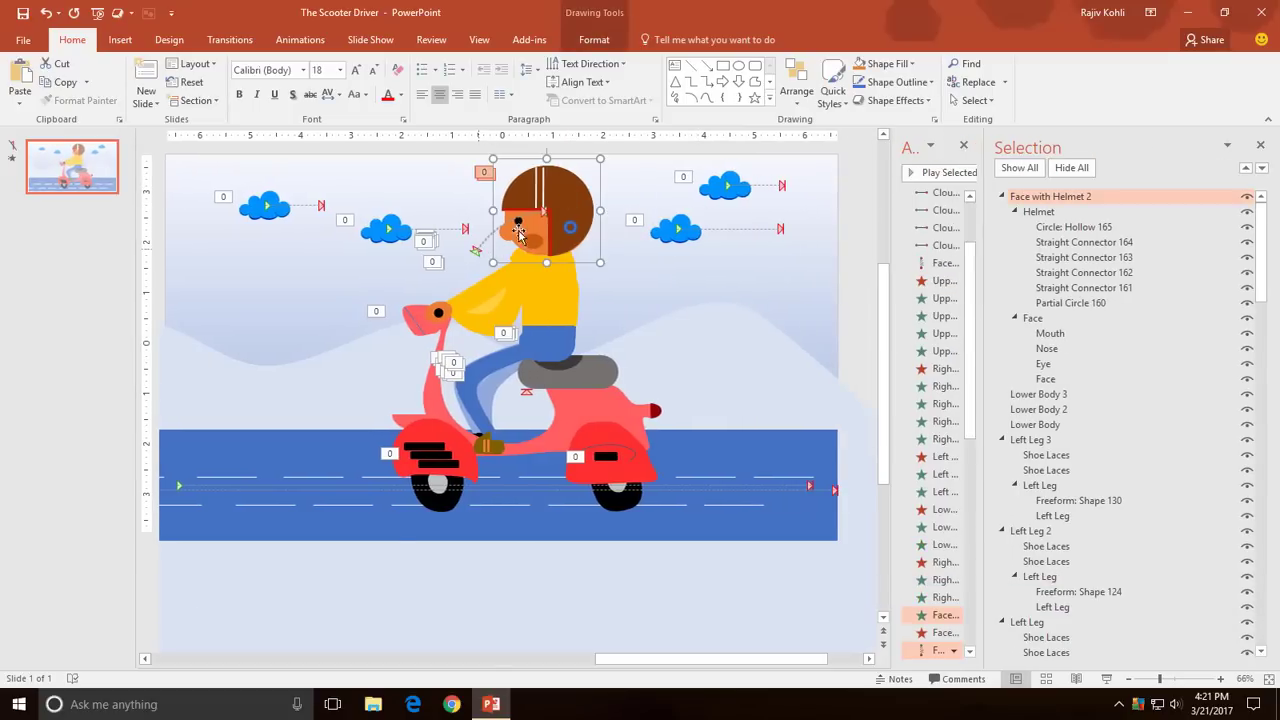
pyautogui.moveTo(569, 195); pyautogui.dragTo(403, 251)
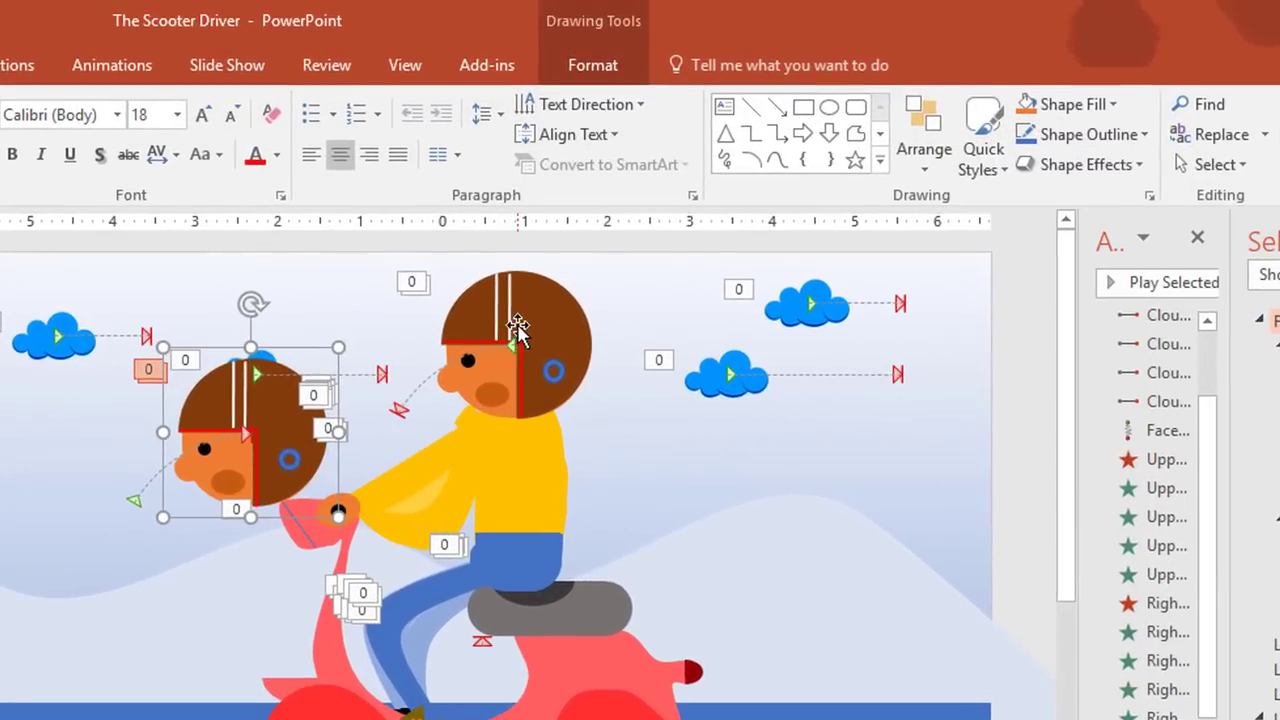
pyautogui.moveTo(518, 328); pyautogui.dragTo(644, 320)
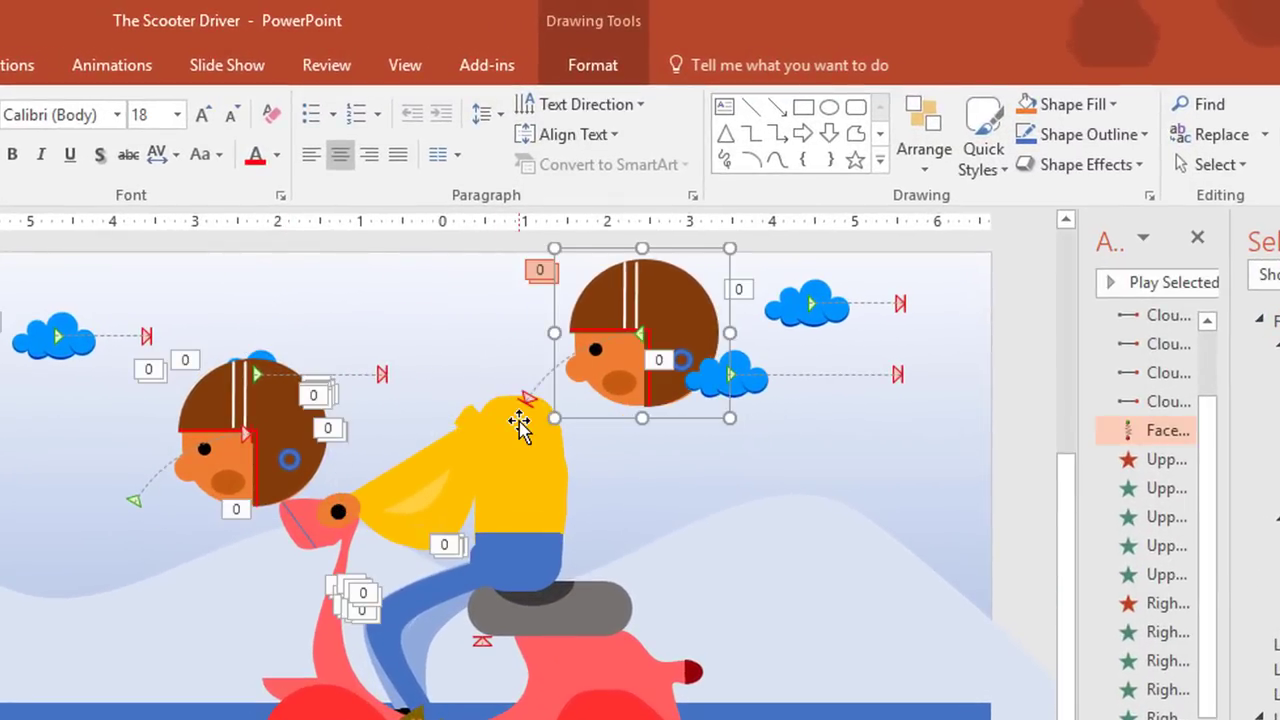
# - Select the left head copy and its parts: white stripe, small circle, eye, nose and cheek
pyautogui.click(209, 398)
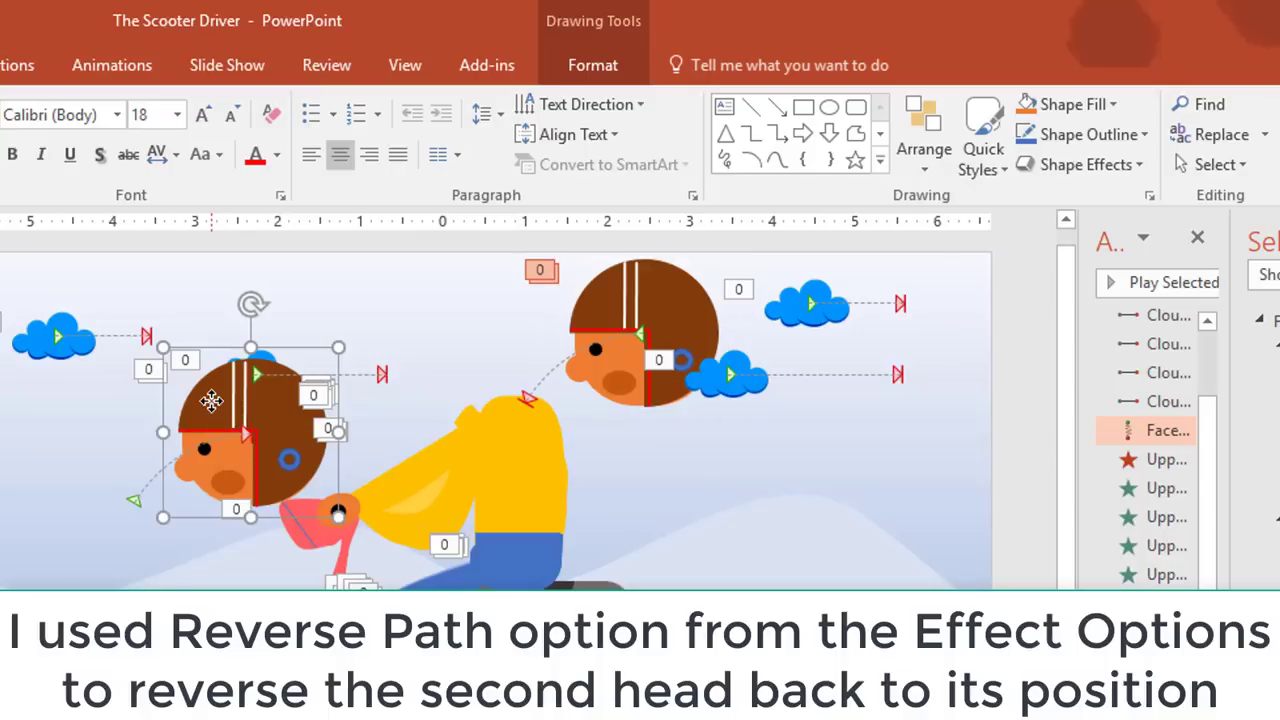
pyautogui.click(237, 400)
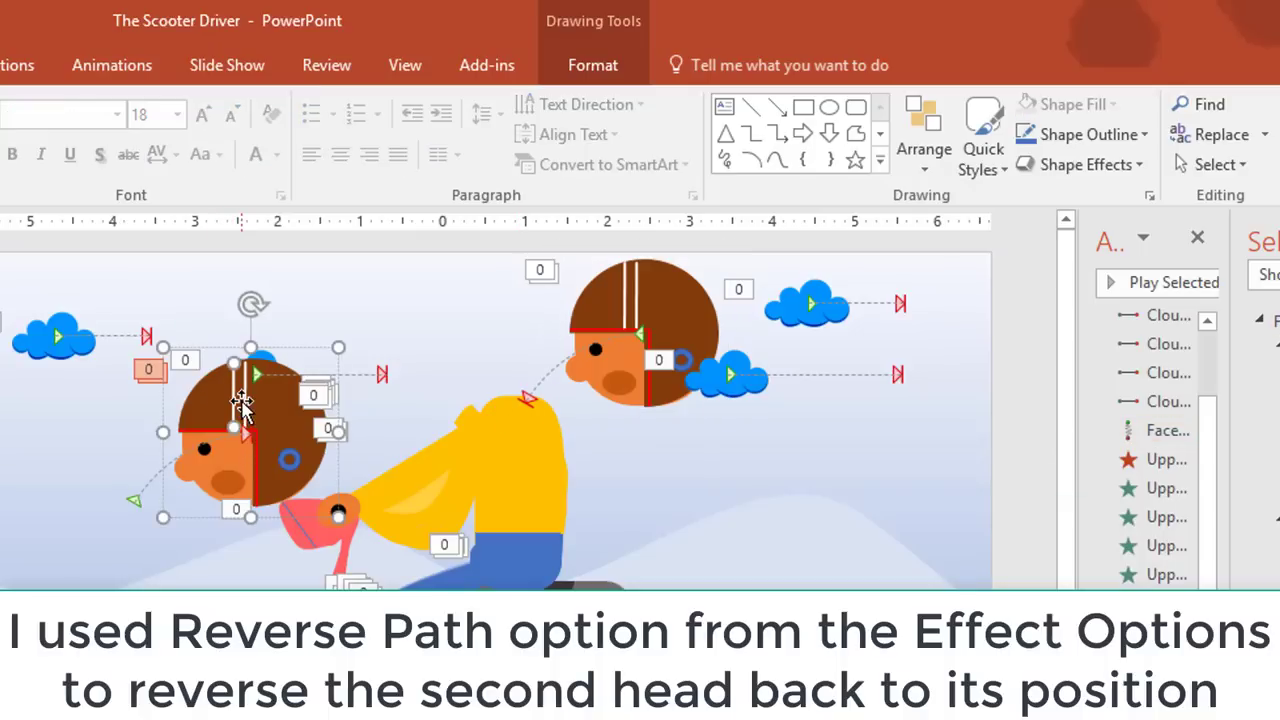
pyautogui.click(285, 459)
pyautogui.click(214, 466)
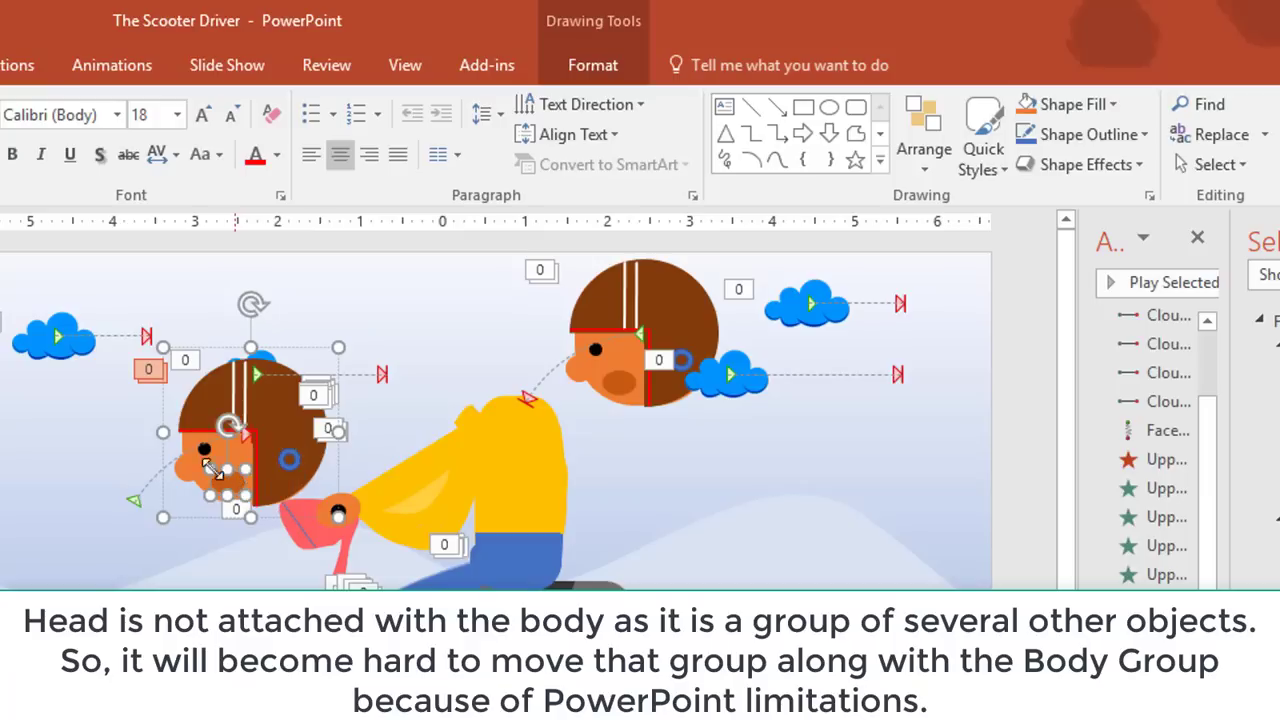
pyautogui.click(205, 447)
pyautogui.click(188, 478)
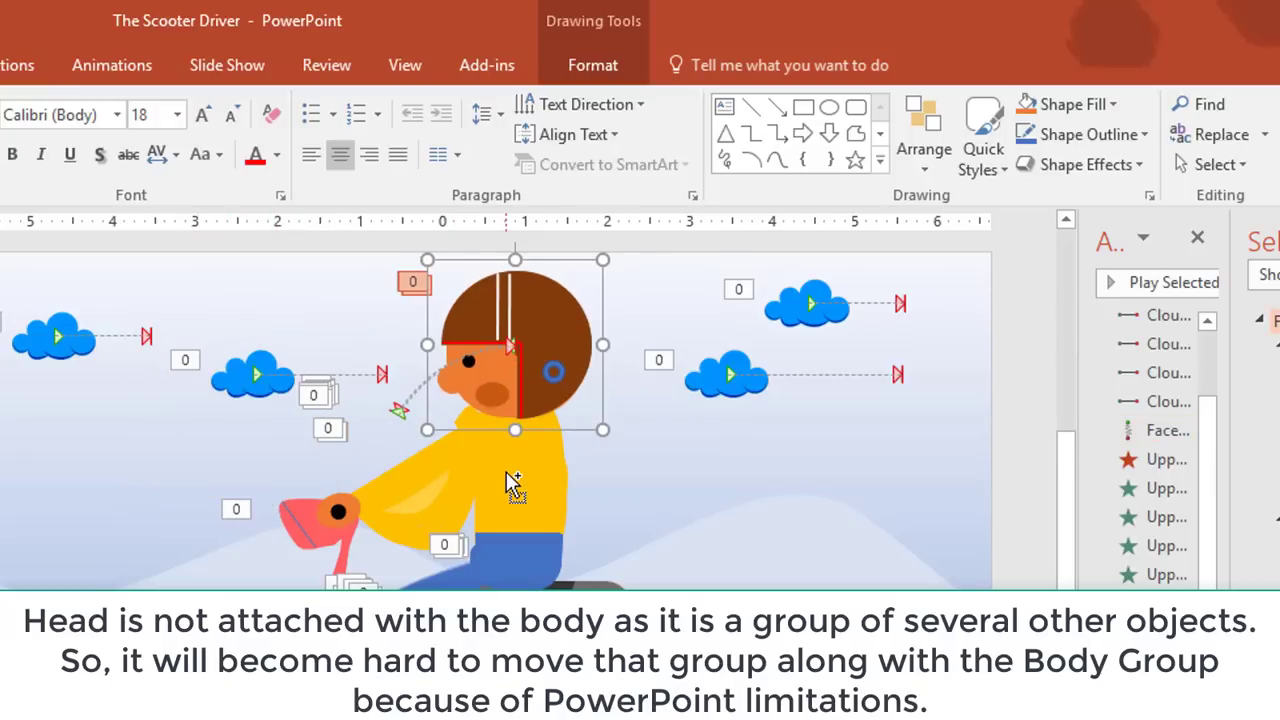
pyautogui.scroll(-3, 457, 477)
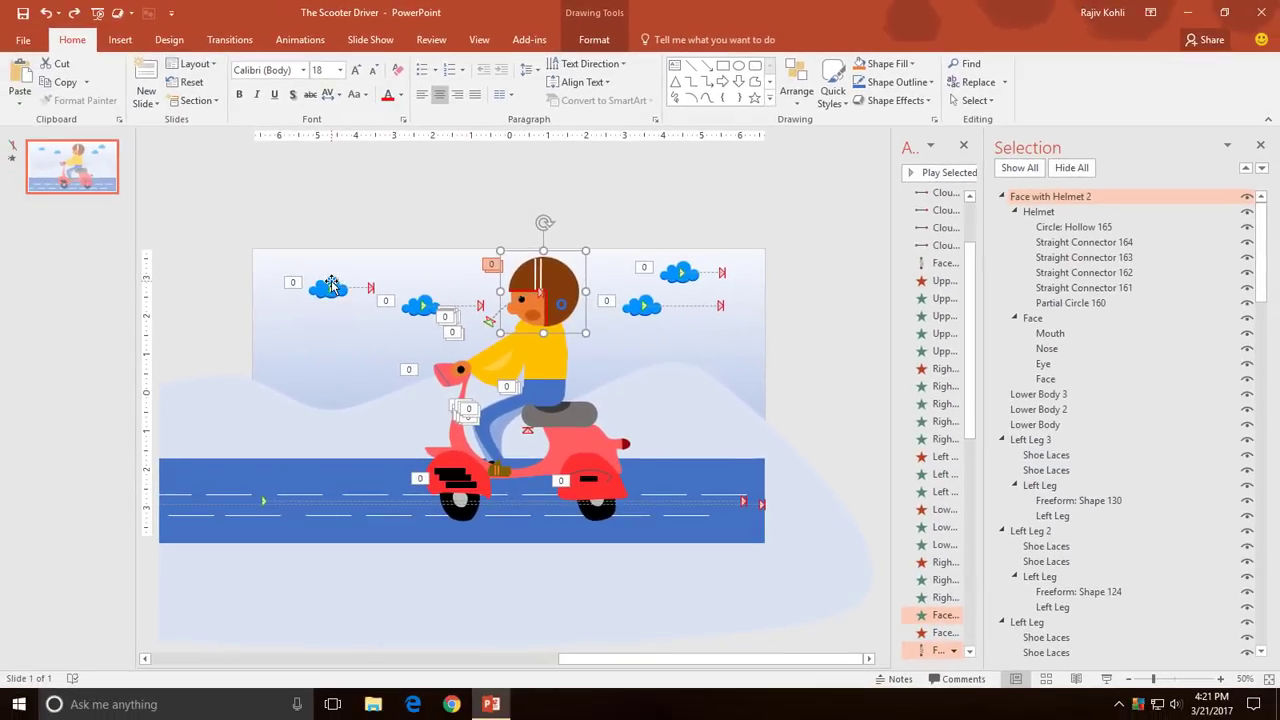
# - Review the animations of each cloud and the background mountain on slide 1
pyautogui.click(330, 288)
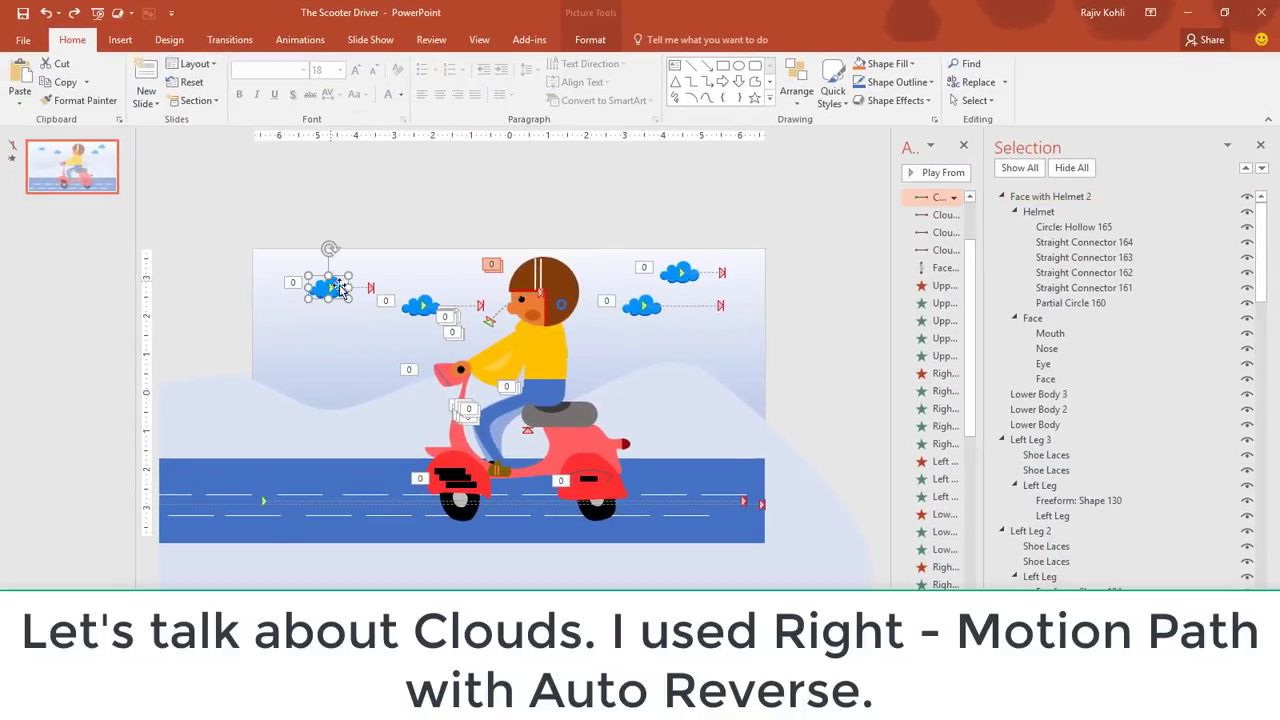
pyautogui.click(426, 302)
pyautogui.click(656, 308)
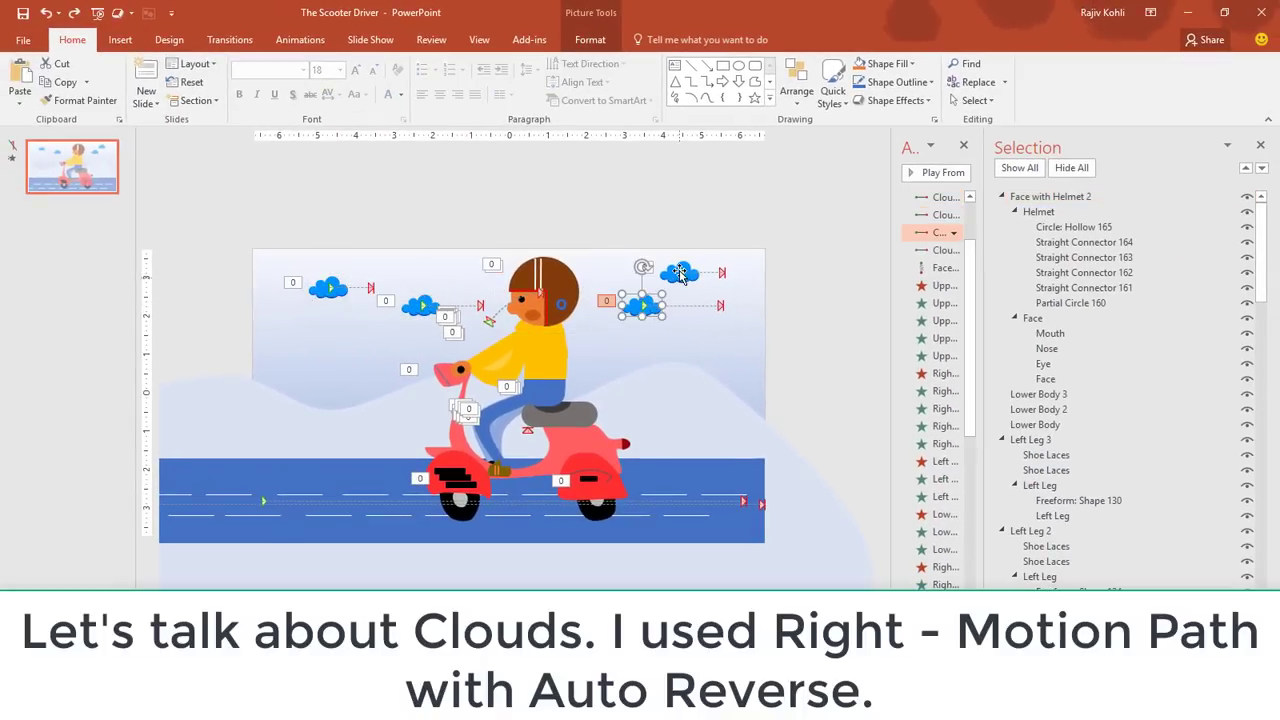
pyautogui.click(679, 270)
pyautogui.click(679, 268)
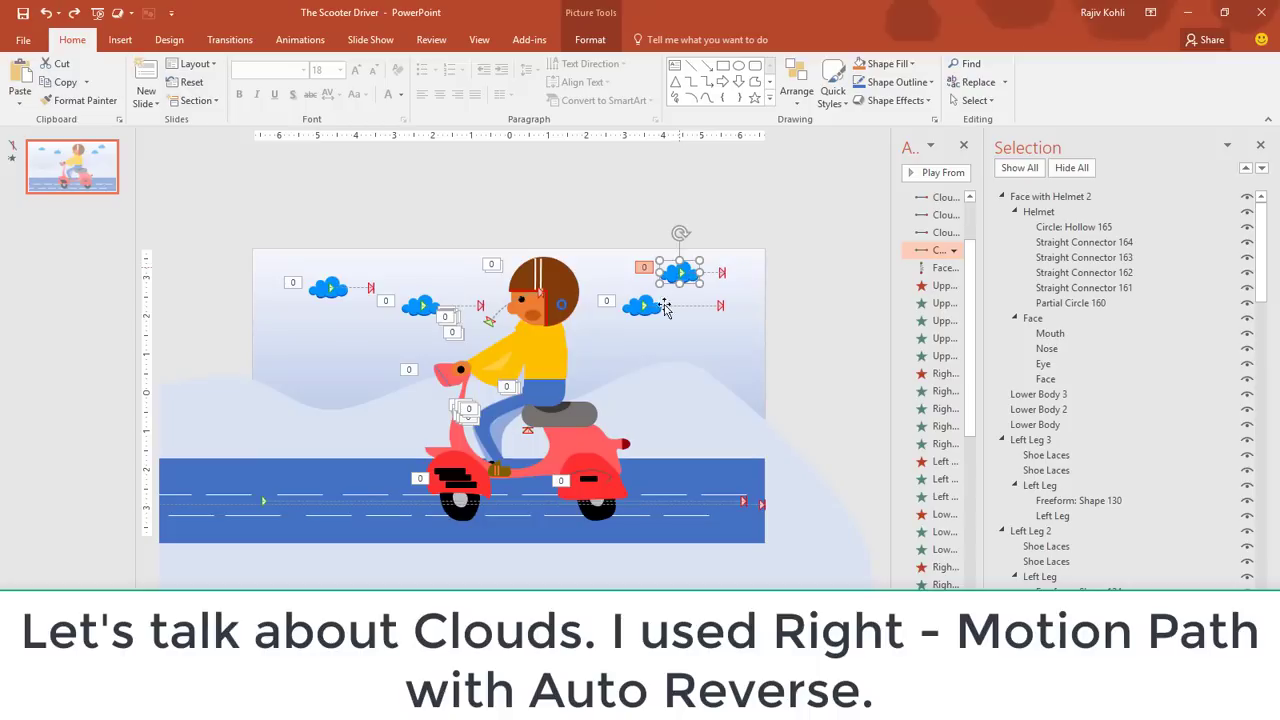
pyautogui.click(261, 470)
pyautogui.click(237, 402)
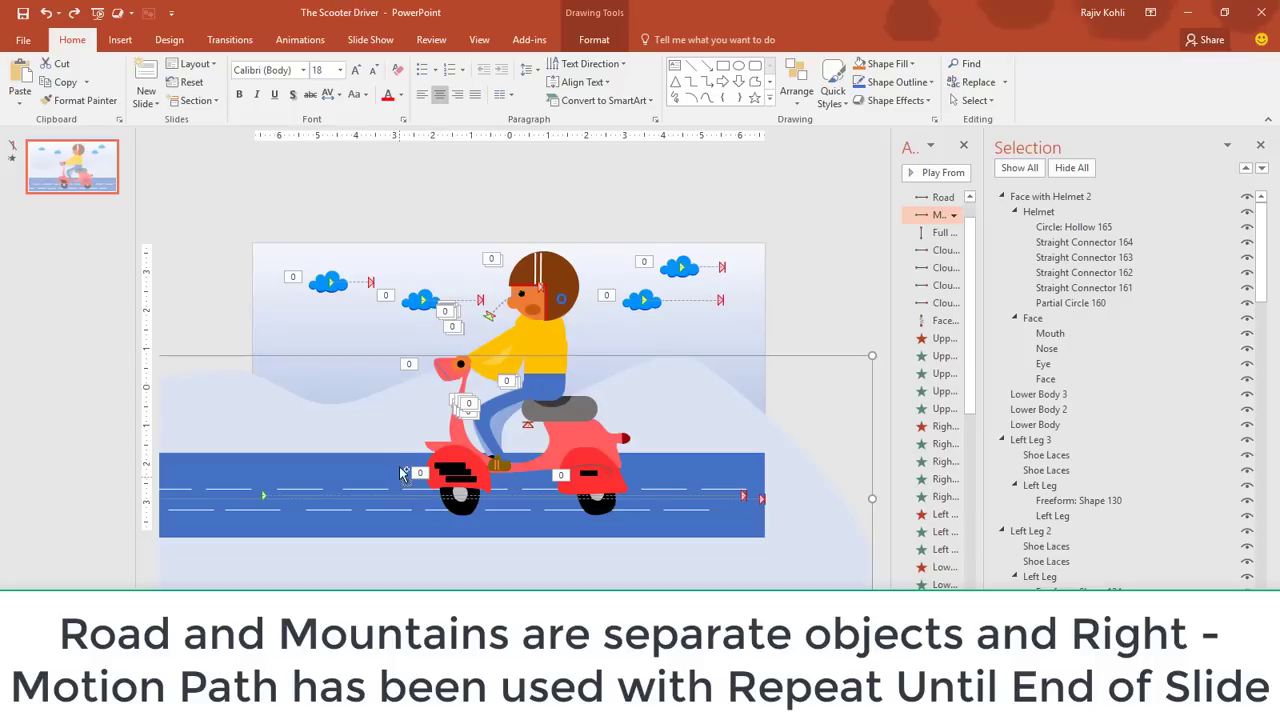
# - Insert a new blank slide 2, then return to the scooter scene on slide 1
pyautogui.scroll(-2, 401, 472)
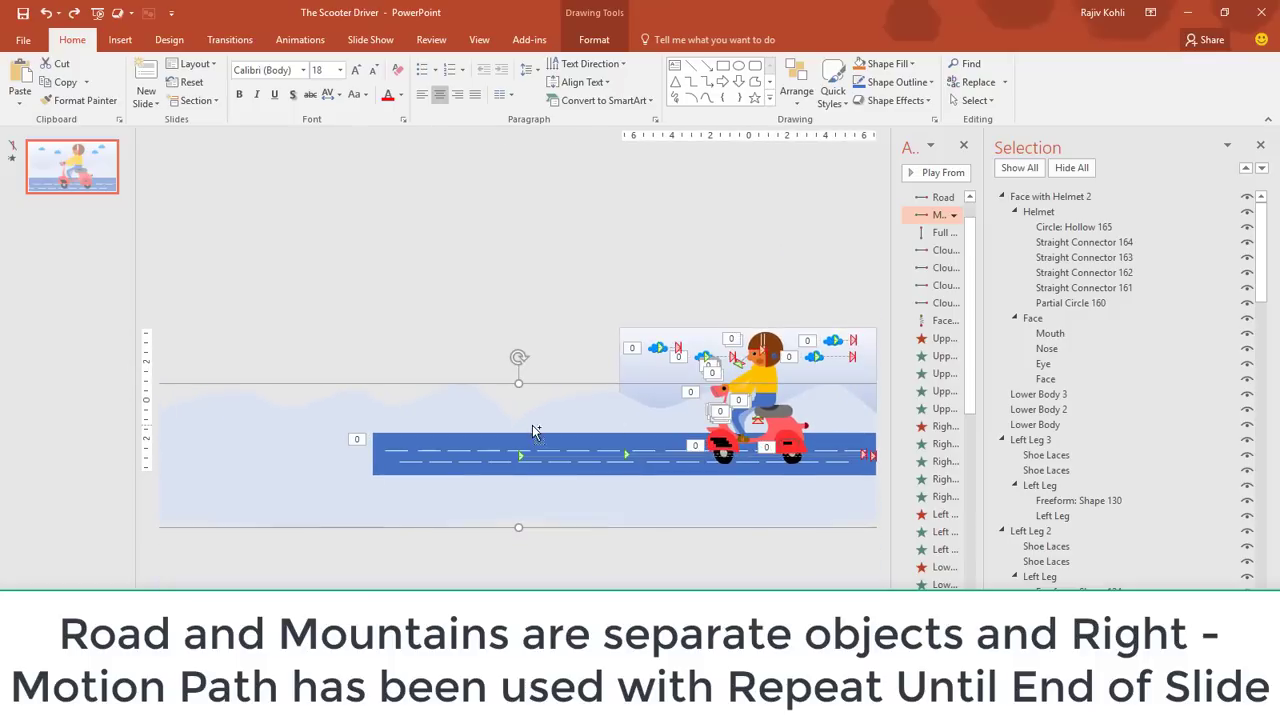
pyautogui.scroll(3, 533, 428)
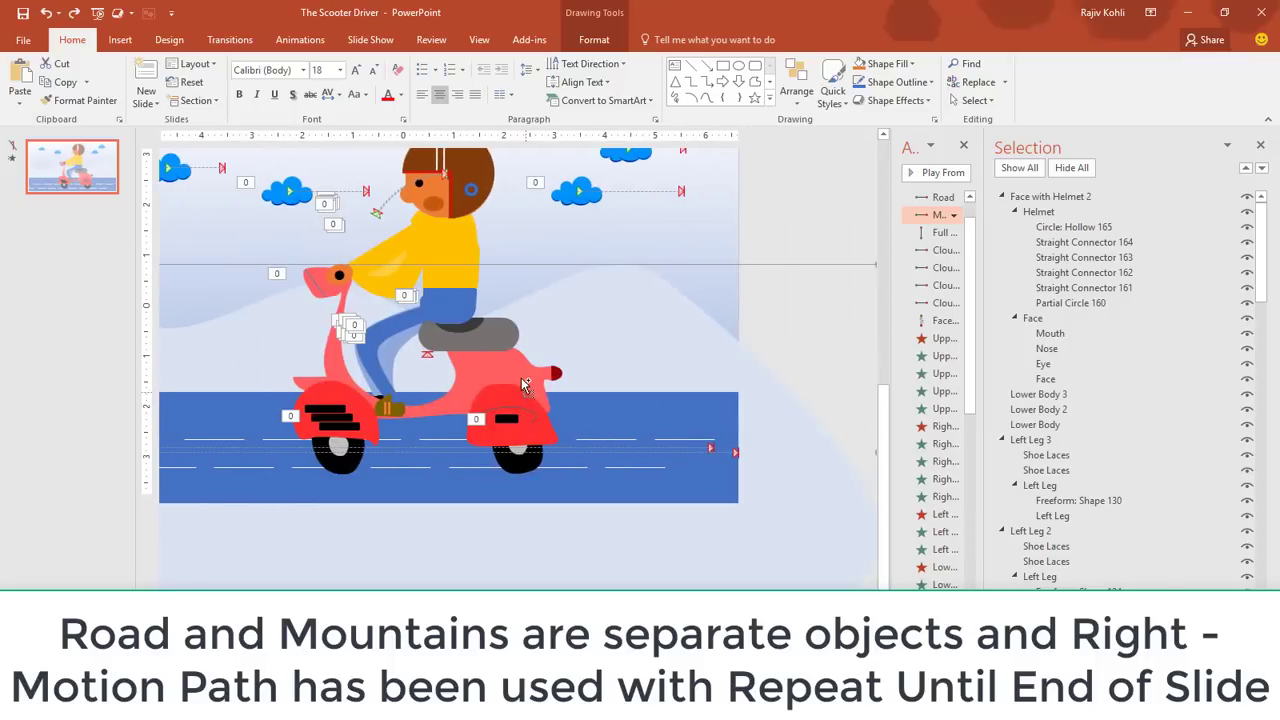
pyautogui.scroll(1, 524, 355)
pyautogui.scroll(1, 524, 350)
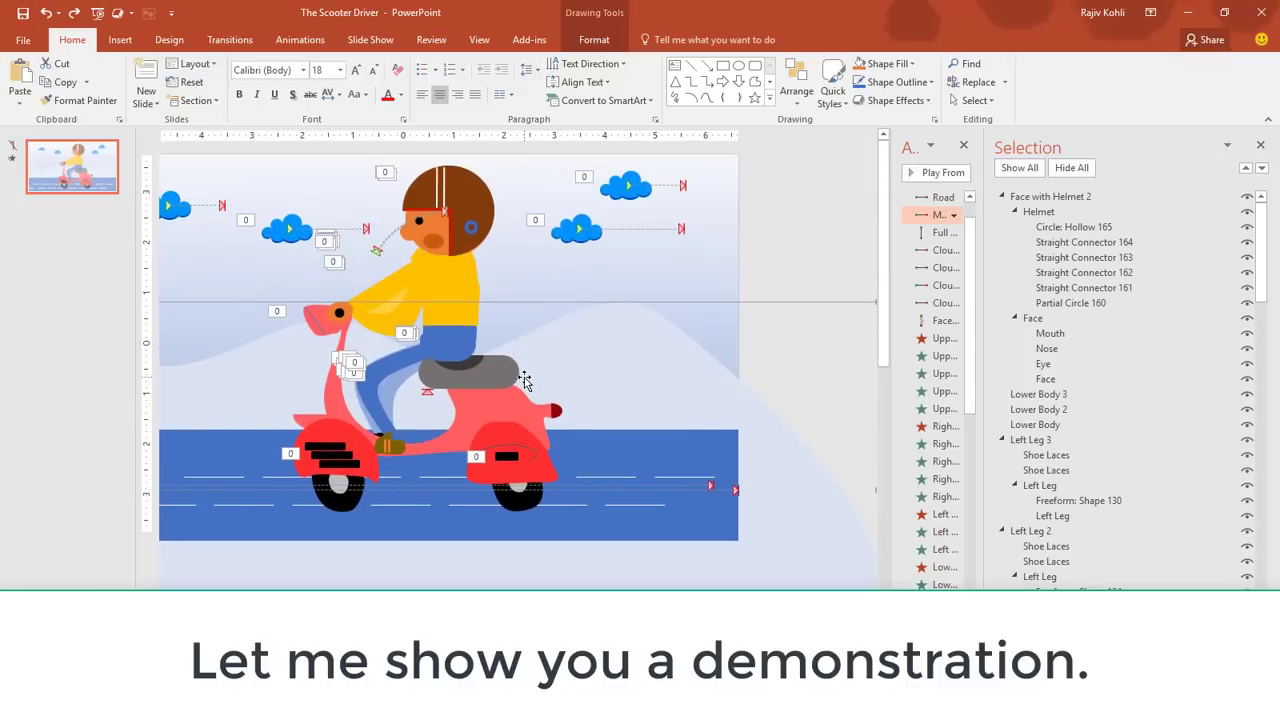
pyautogui.click(145, 74)
pyautogui.click(80, 160)
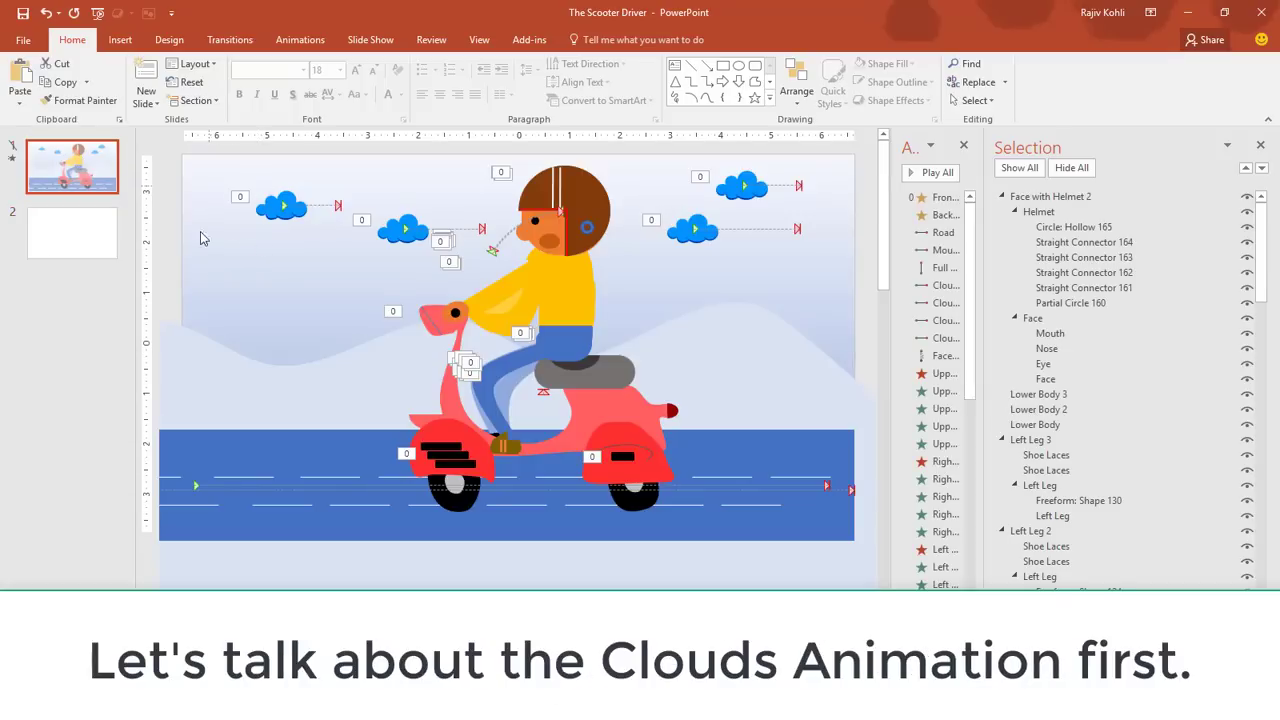
# - Give slide 2 a linear 90° gradient background fading from near-white to light blue
pyautogui.click(85, 243)
pyautogui.rightClick(400, 277)
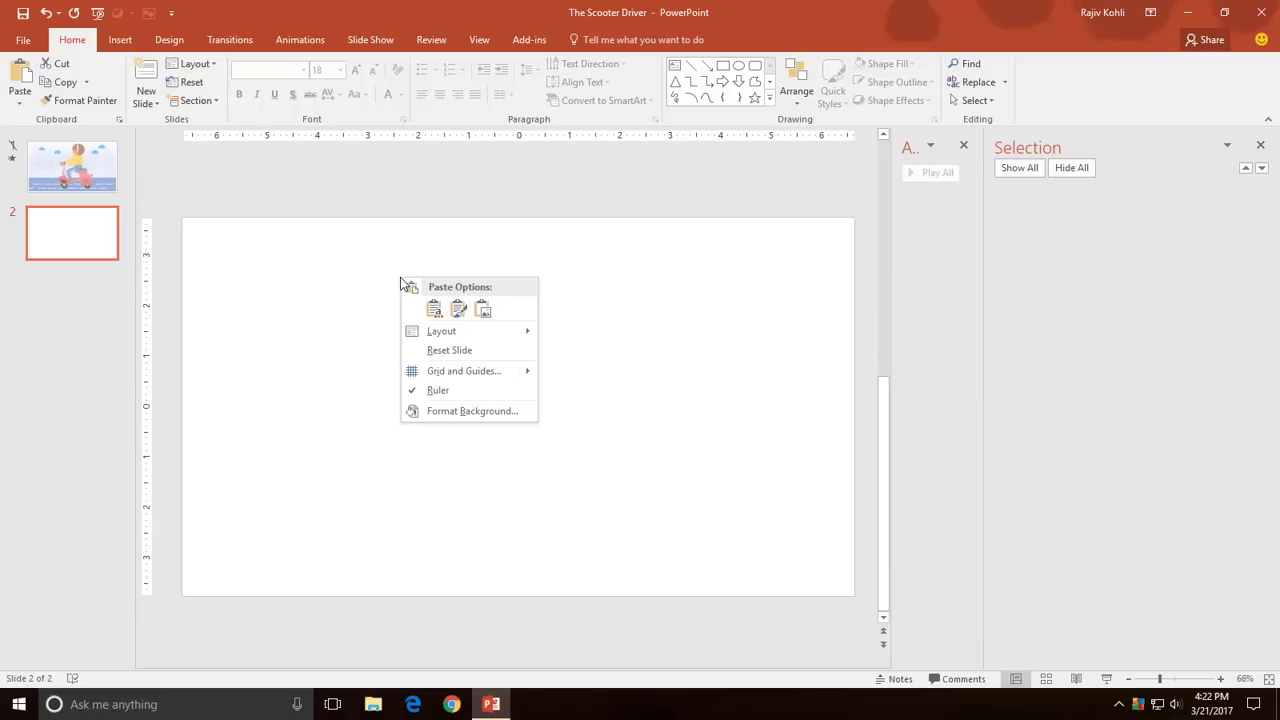
pyautogui.click(437, 413)
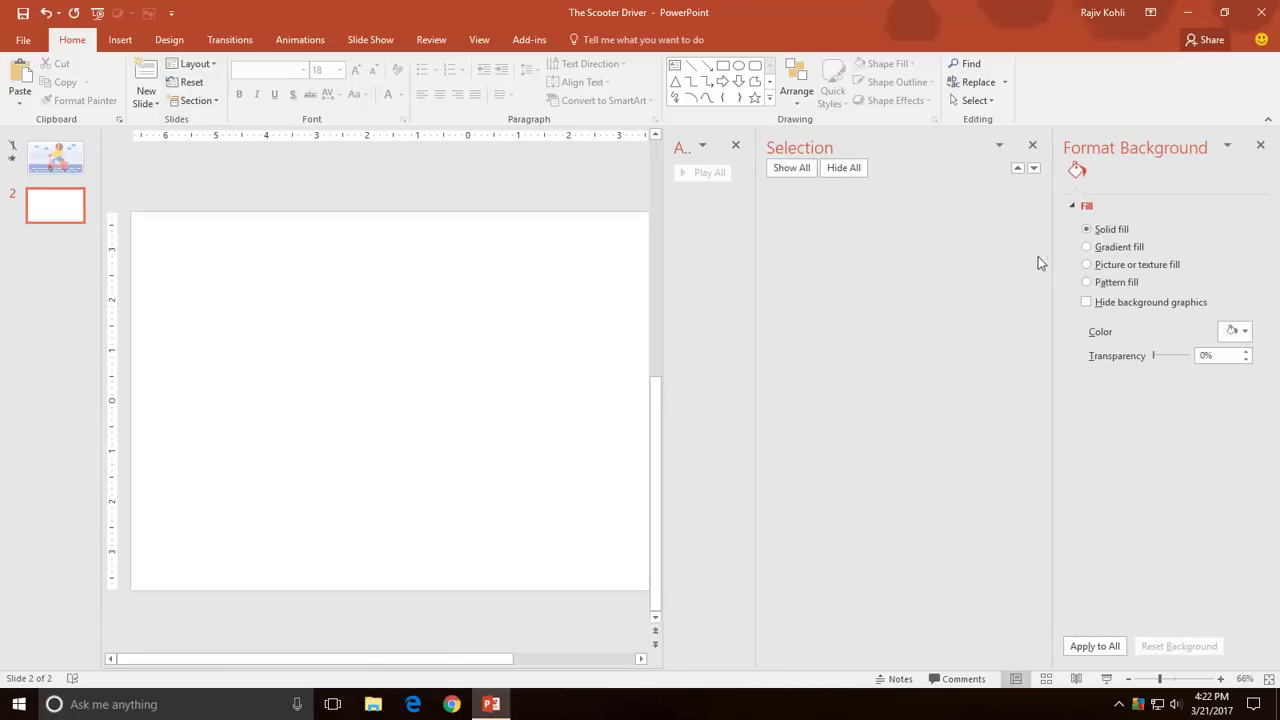
pyautogui.click(1086, 247)
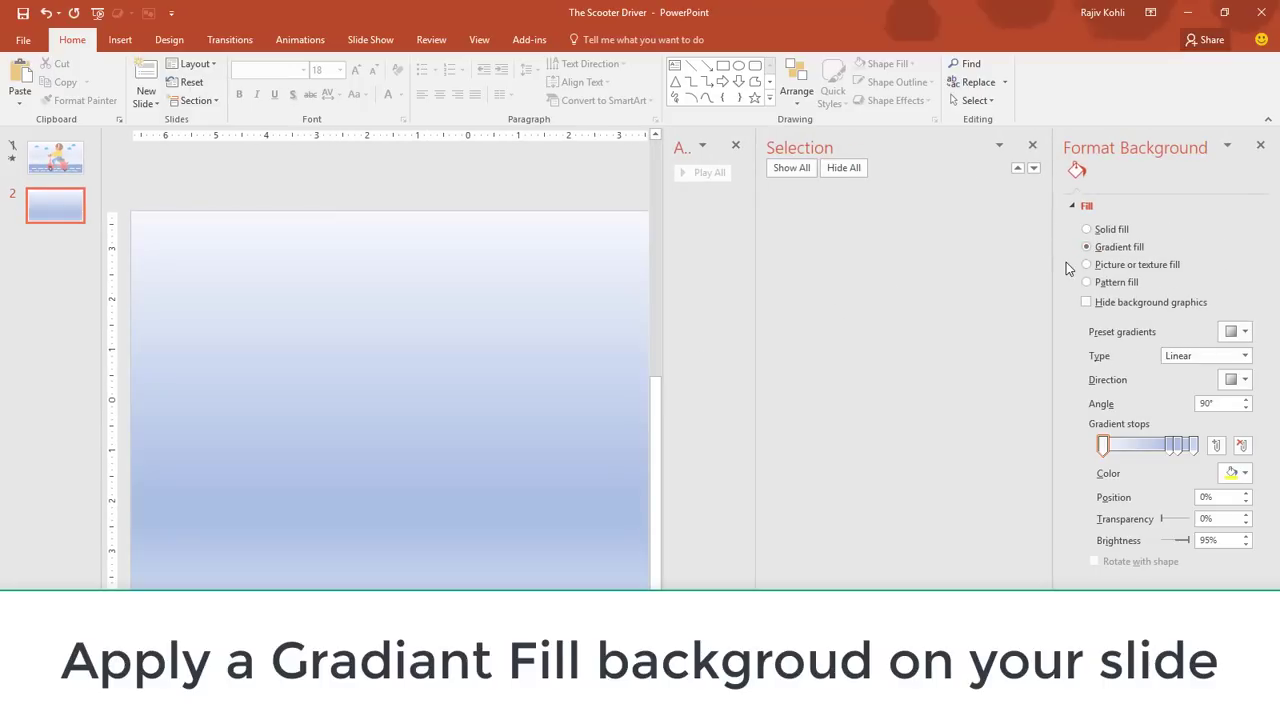
pyautogui.click(120, 39)
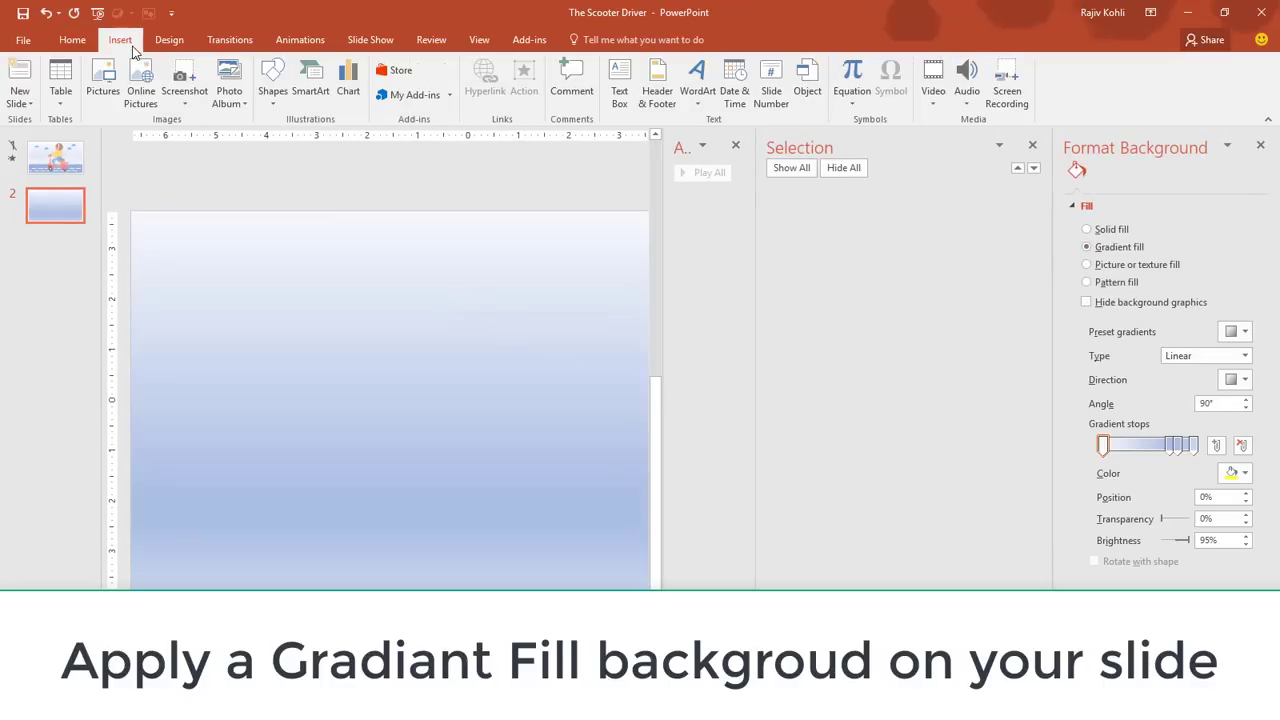
# - Search online pictures for 'clouds png' and pick the white cloud image from the results
pyautogui.click(150, 104)
pyautogui.write('clouds png')
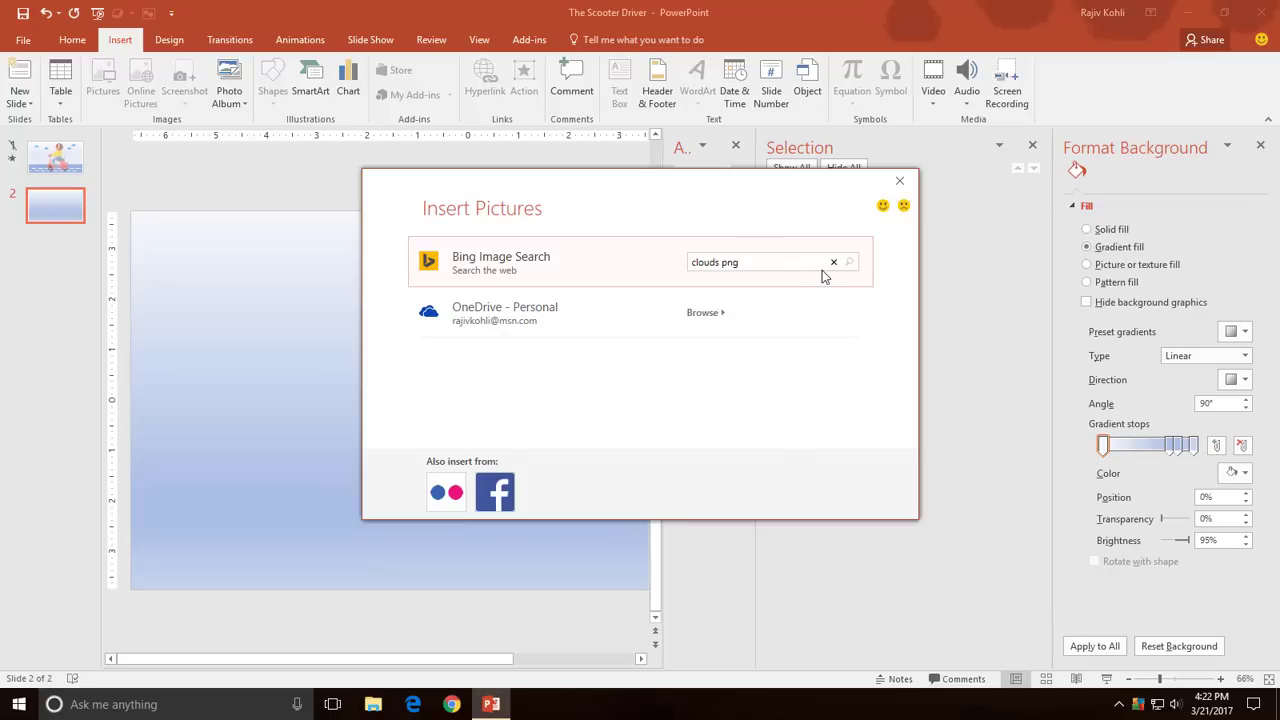
pyautogui.press('Return')
pyautogui.scroll(-1, 553, 337)
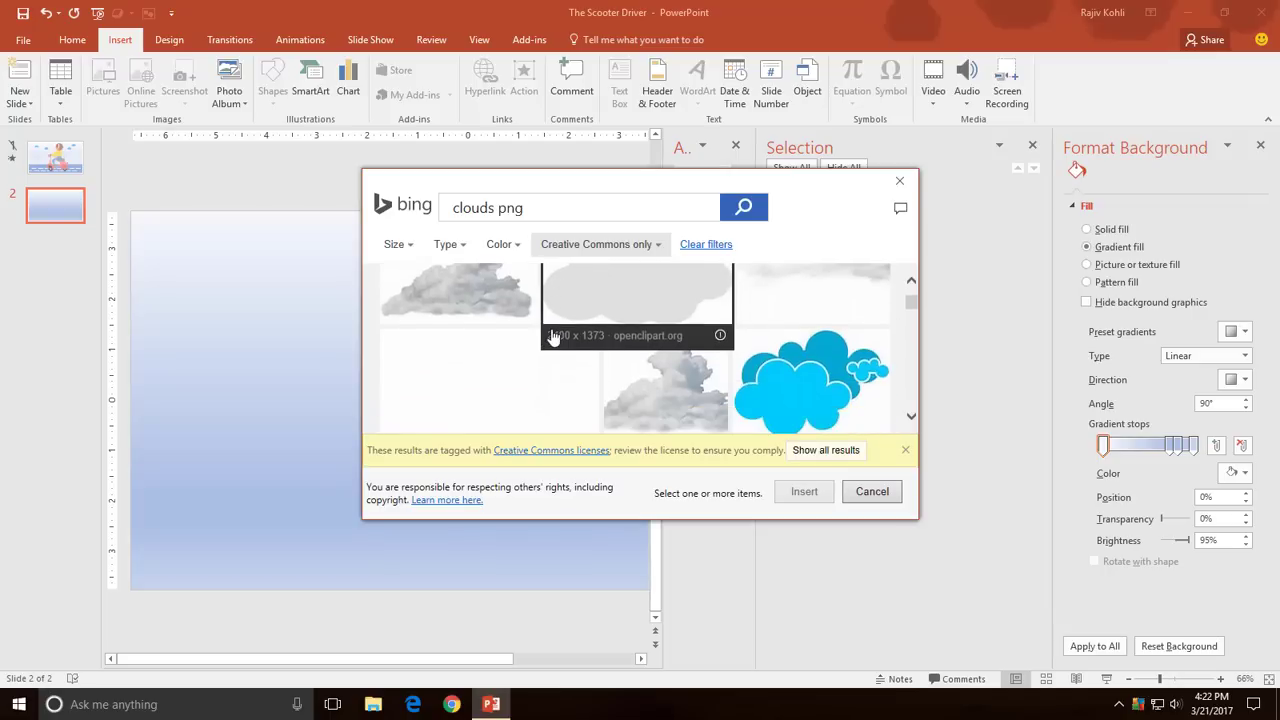
pyautogui.scroll(-1, 555, 335)
pyautogui.scroll(-1, 560, 330)
pyautogui.scroll(-1, 629, 350)
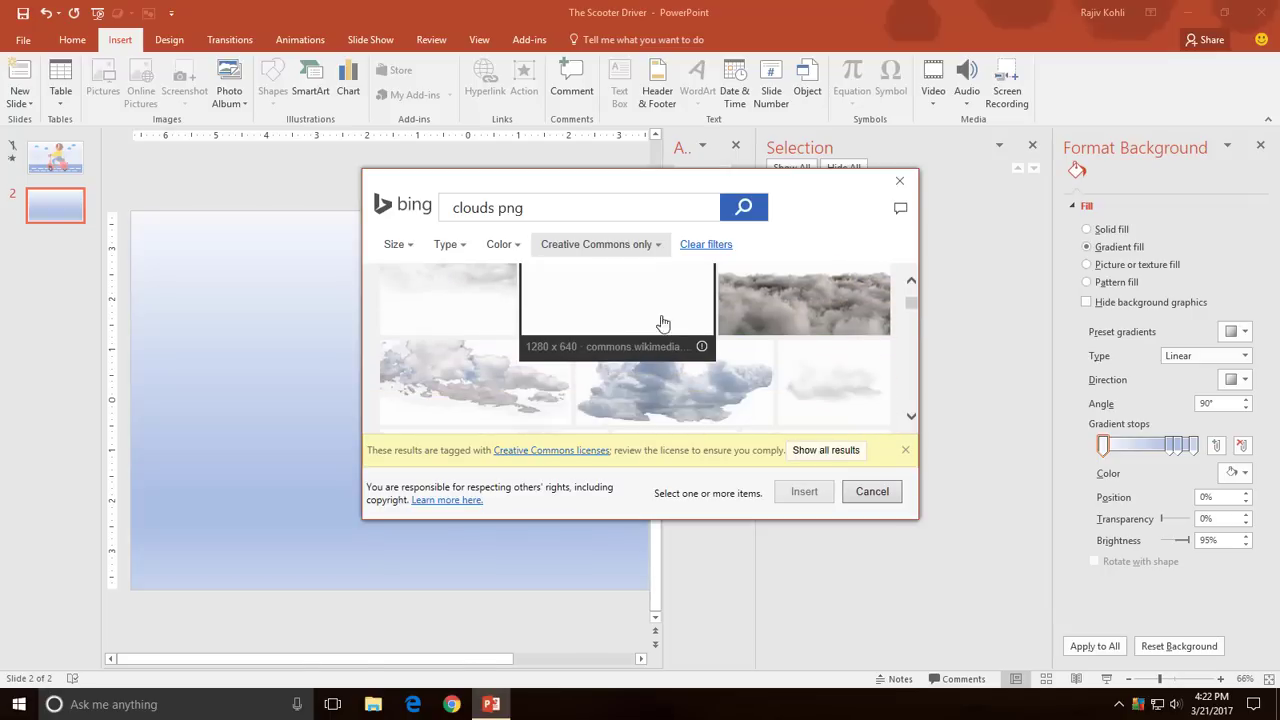
pyautogui.scroll(-1, 640, 330)
pyautogui.scroll(-1, 640, 318)
pyautogui.scroll(-1, 620, 328)
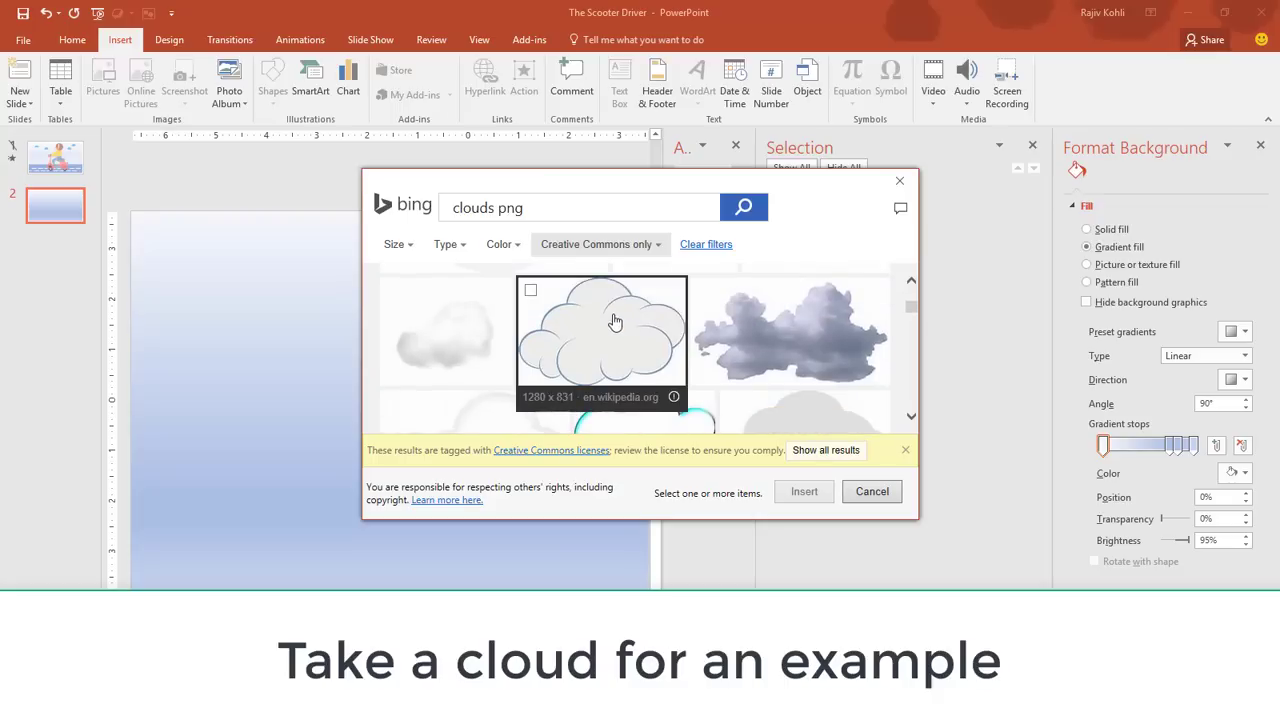
pyautogui.scroll(-1, 590, 332)
pyautogui.scroll(-1, 565, 342)
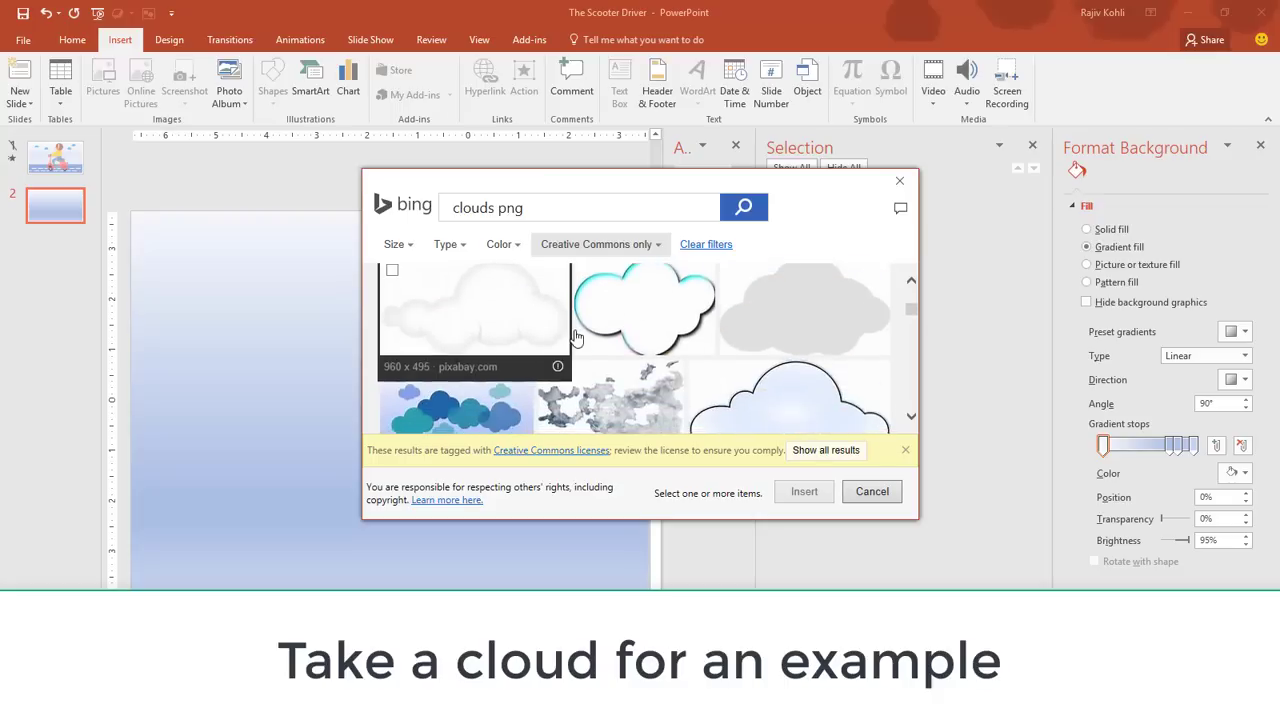
pyautogui.scroll(-1, 570, 345)
pyautogui.scroll(-1, 590, 345)
pyautogui.scroll(-1, 597, 346)
pyautogui.scroll(-1, 580, 355)
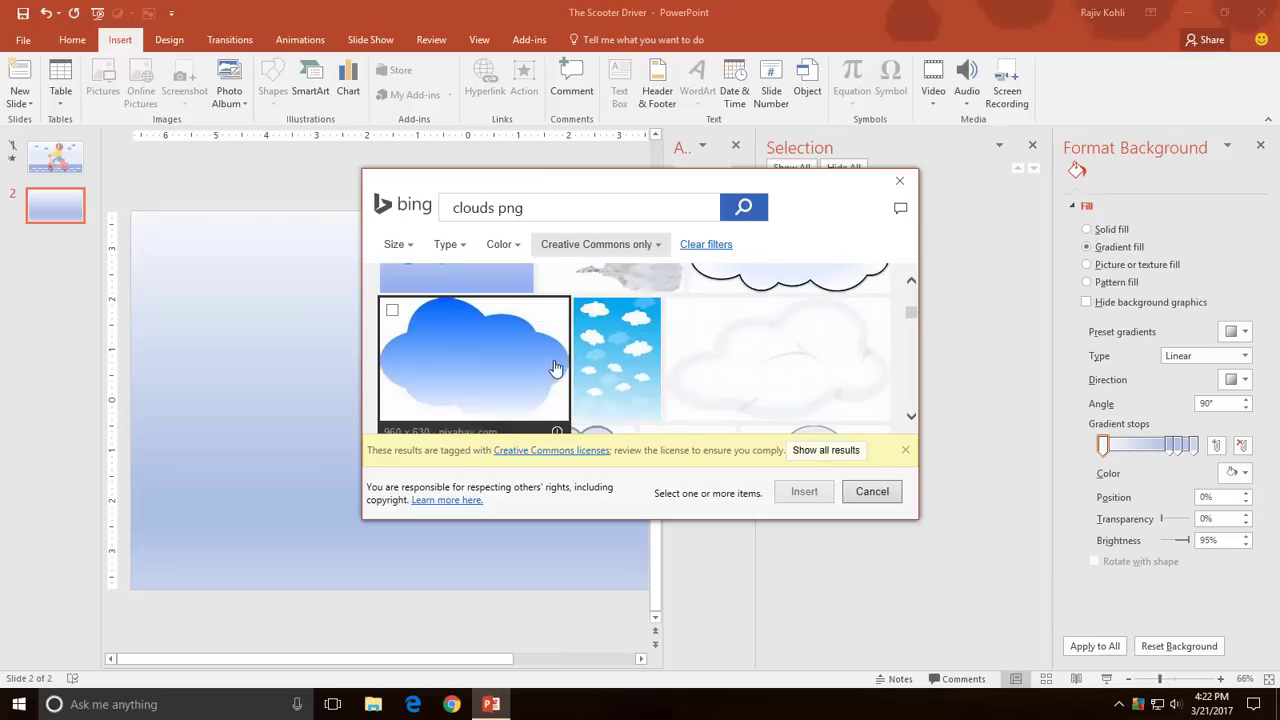
pyautogui.scroll(-1, 563, 355)
pyautogui.scroll(-1, 615, 353)
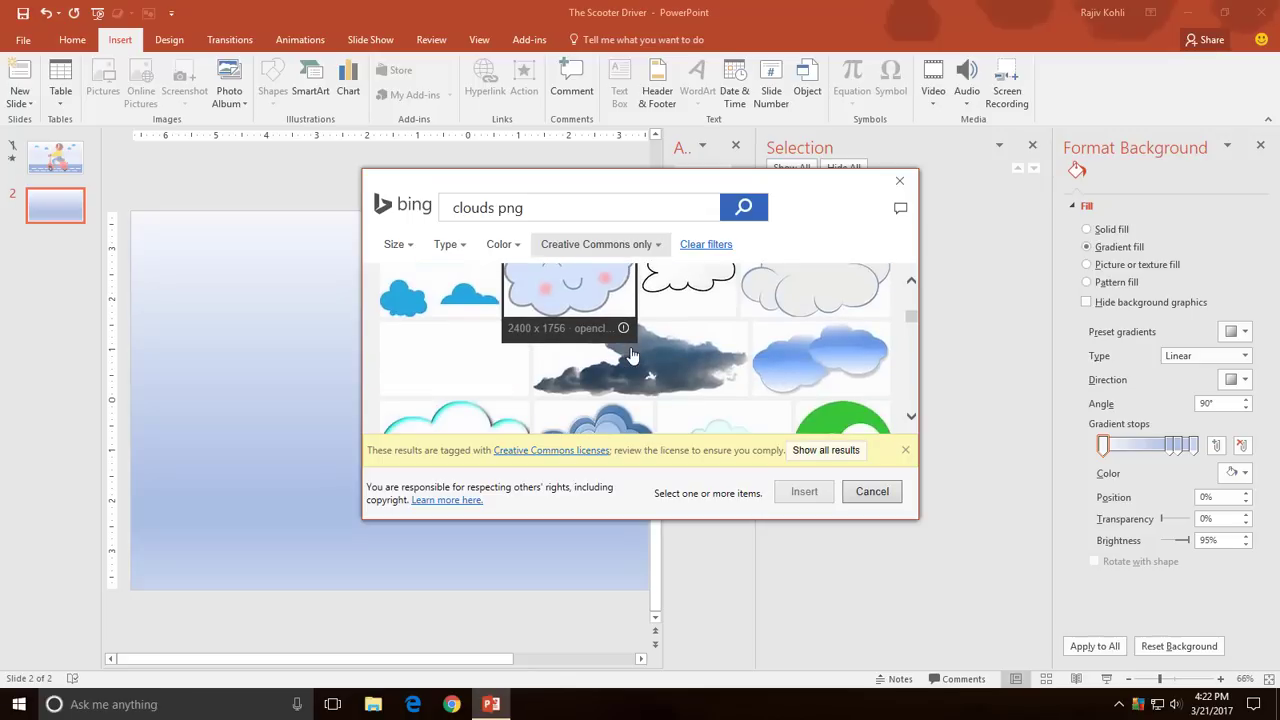
pyautogui.scroll(-1, 595, 353)
pyautogui.scroll(-1, 570, 354)
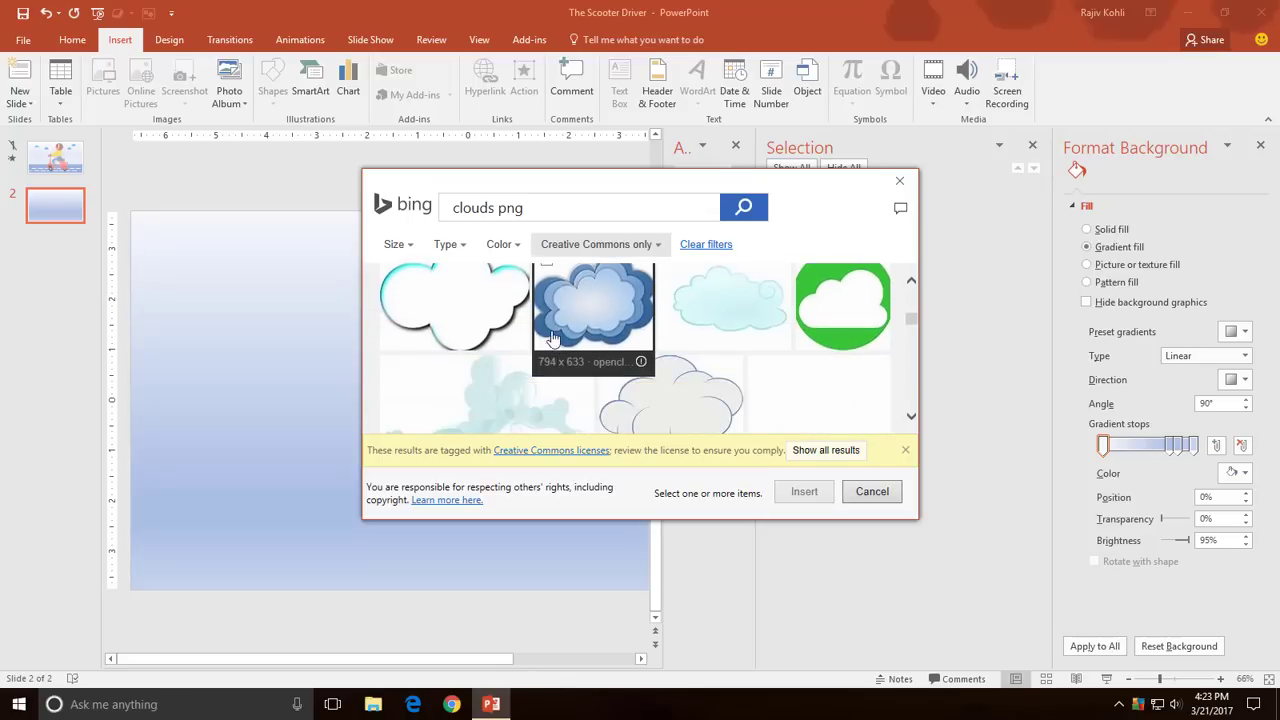
pyautogui.click(452, 346)
pyautogui.click(790, 494)
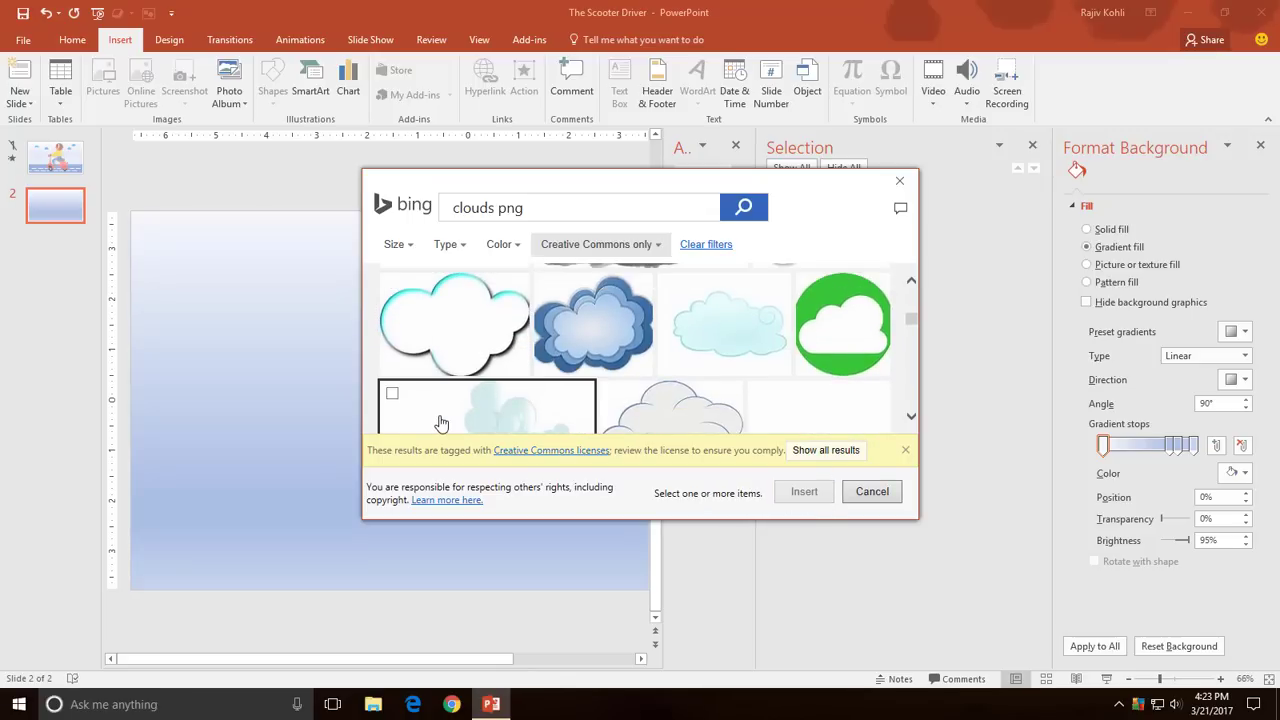
pyautogui.press('Escape')
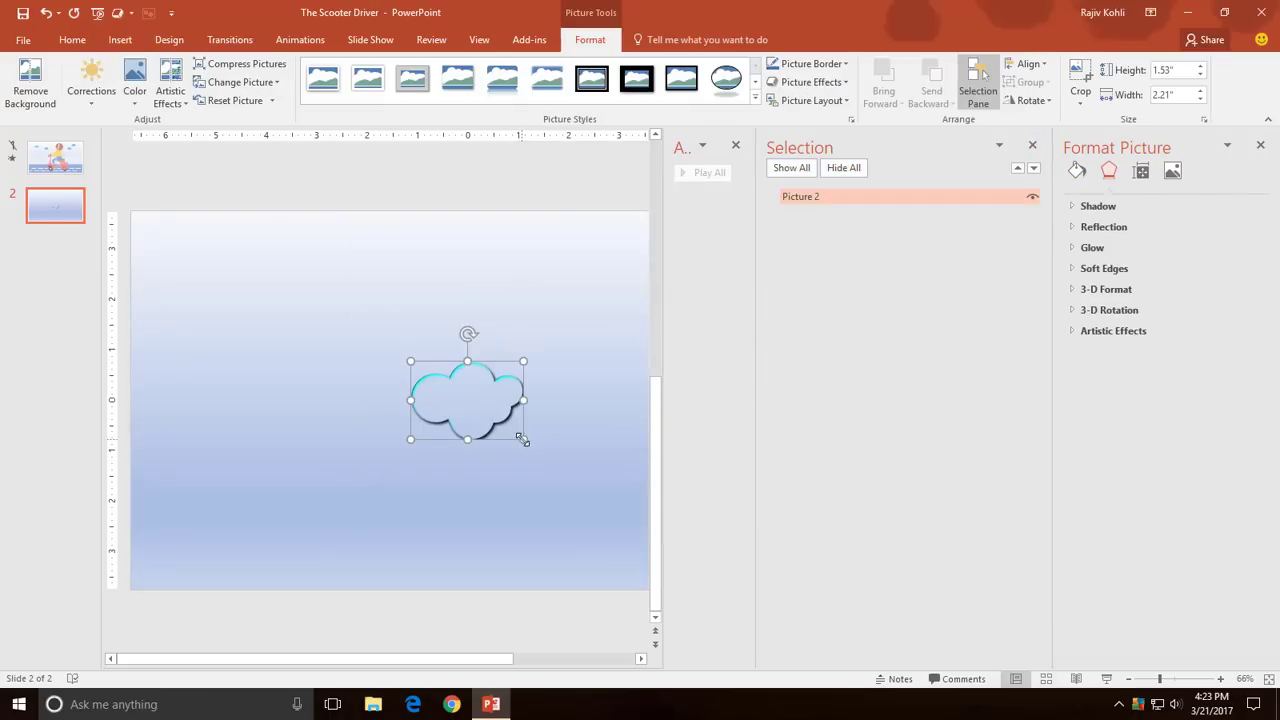
# - Shrink the cloud to 1.01" by 1.46", move it top-left, and recolour it paler with an orange outline
pyautogui.moveTo(521, 438); pyautogui.dragTo(199, 279)
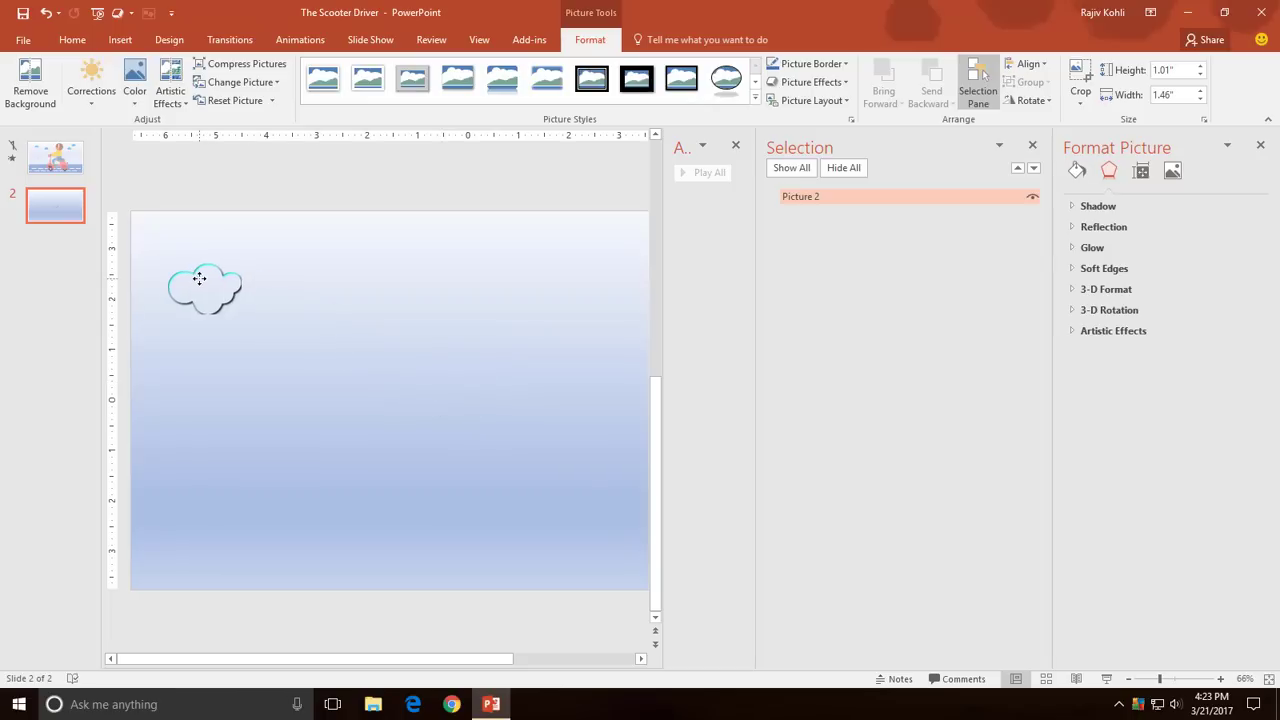
pyautogui.click(146, 94)
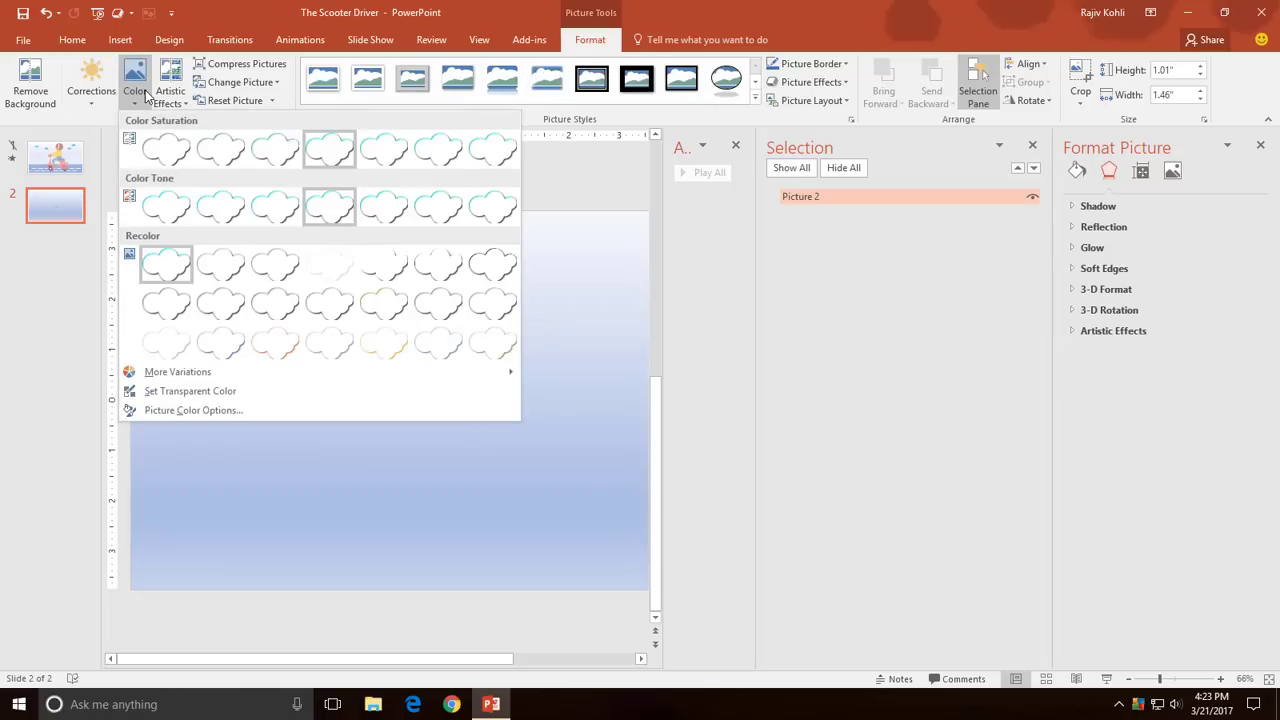
pyautogui.click(266, 344)
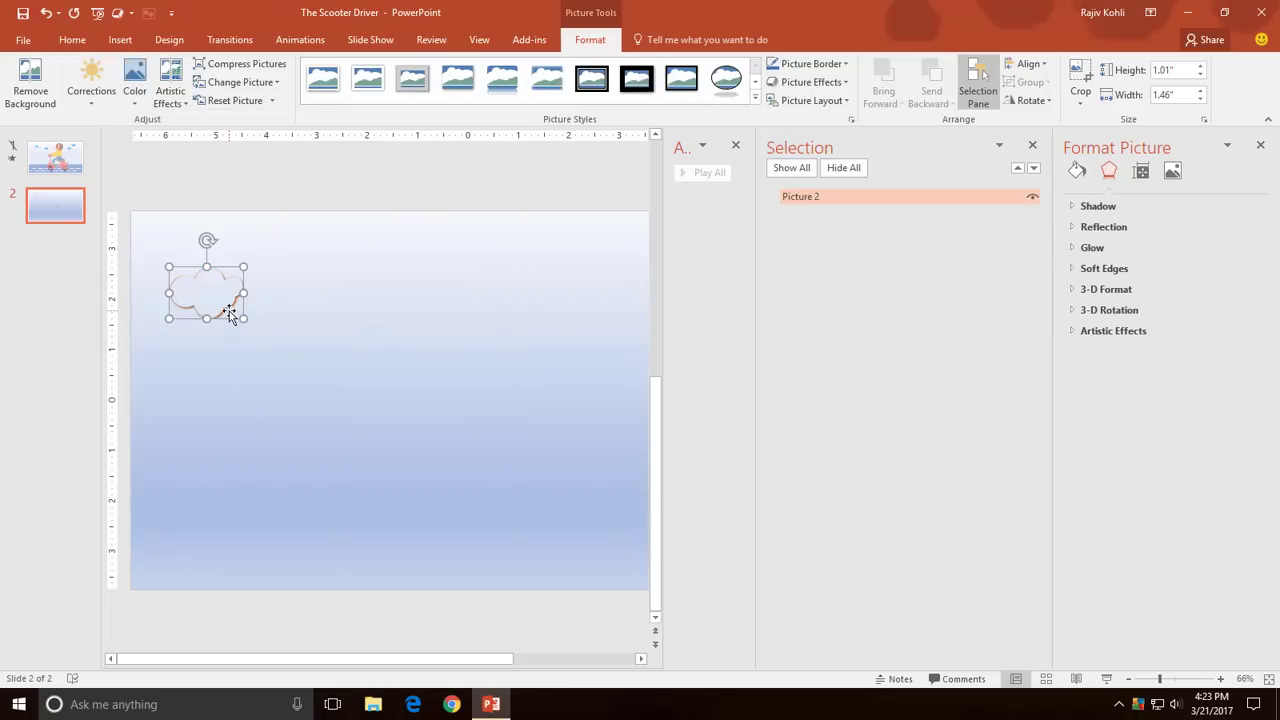
# - Add a Right motion path to the cloud and shorten its travel distance
pyautogui.click(300, 39)
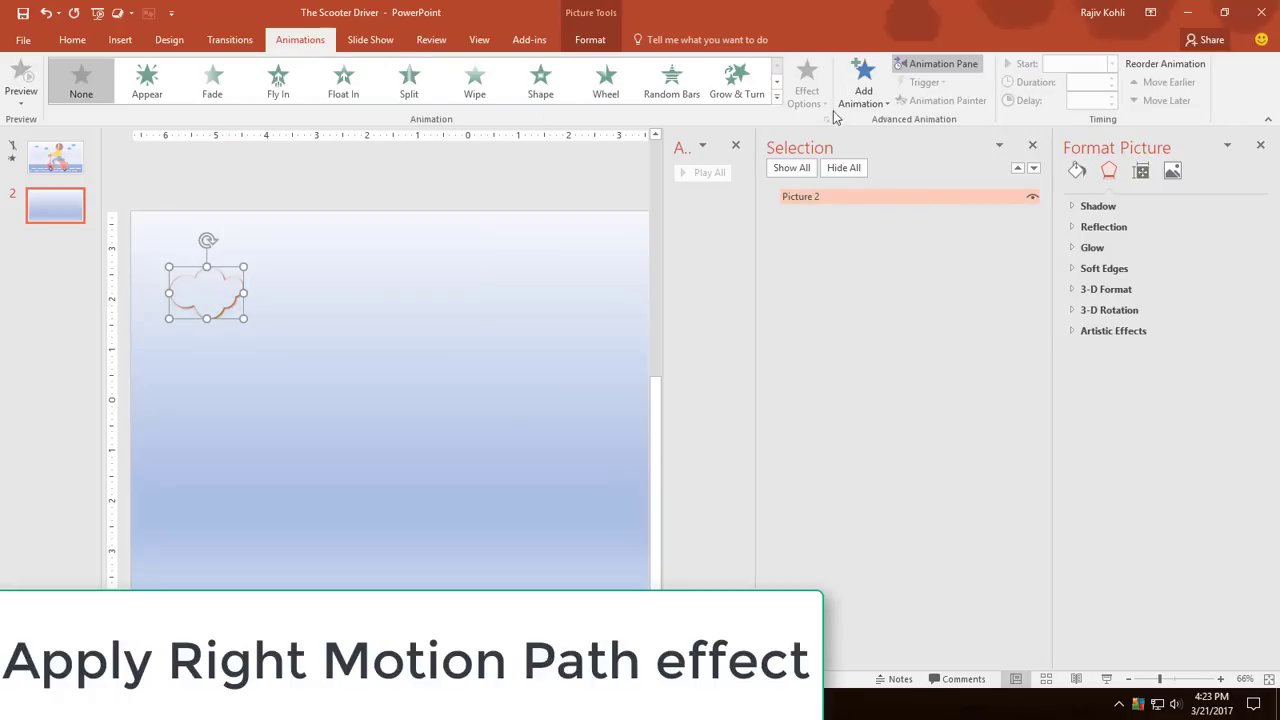
pyautogui.click(870, 85)
pyautogui.click(872, 622)
pyautogui.scroll(-1, 647, 365)
pyautogui.click(663, 447)
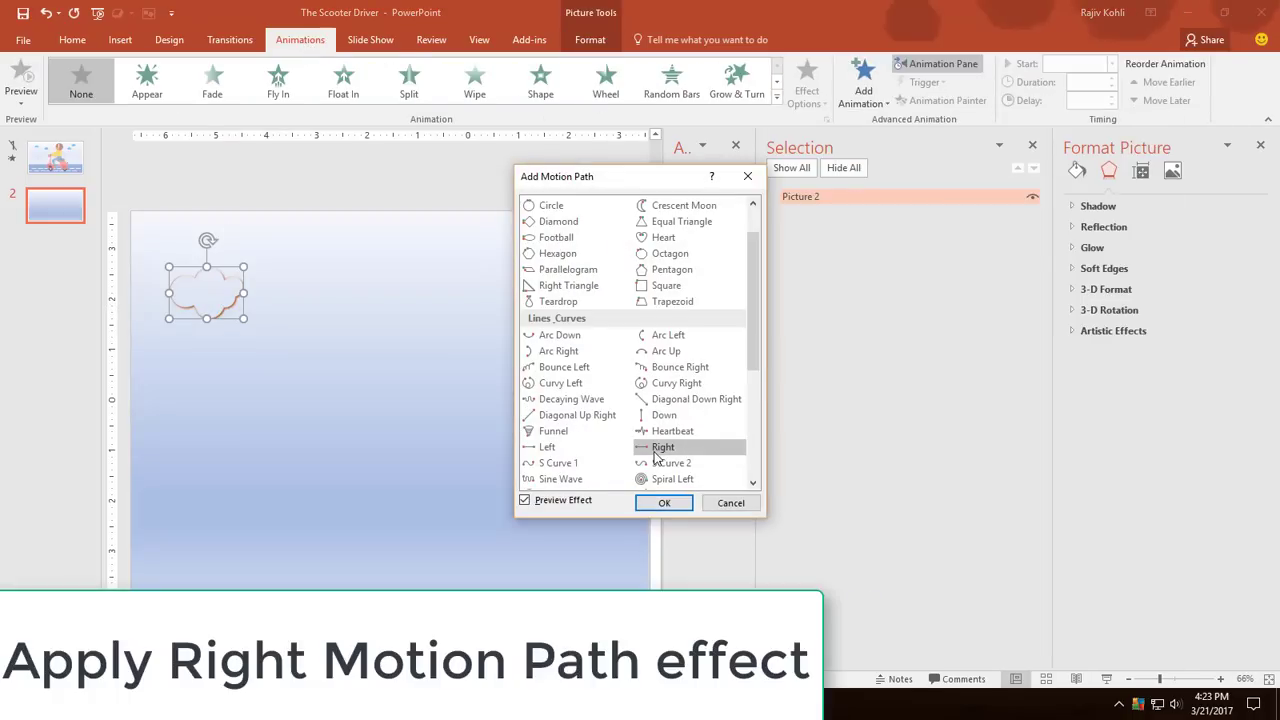
pyautogui.click(666, 505)
pyautogui.moveTo(366, 291); pyautogui.dragTo(299, 290)
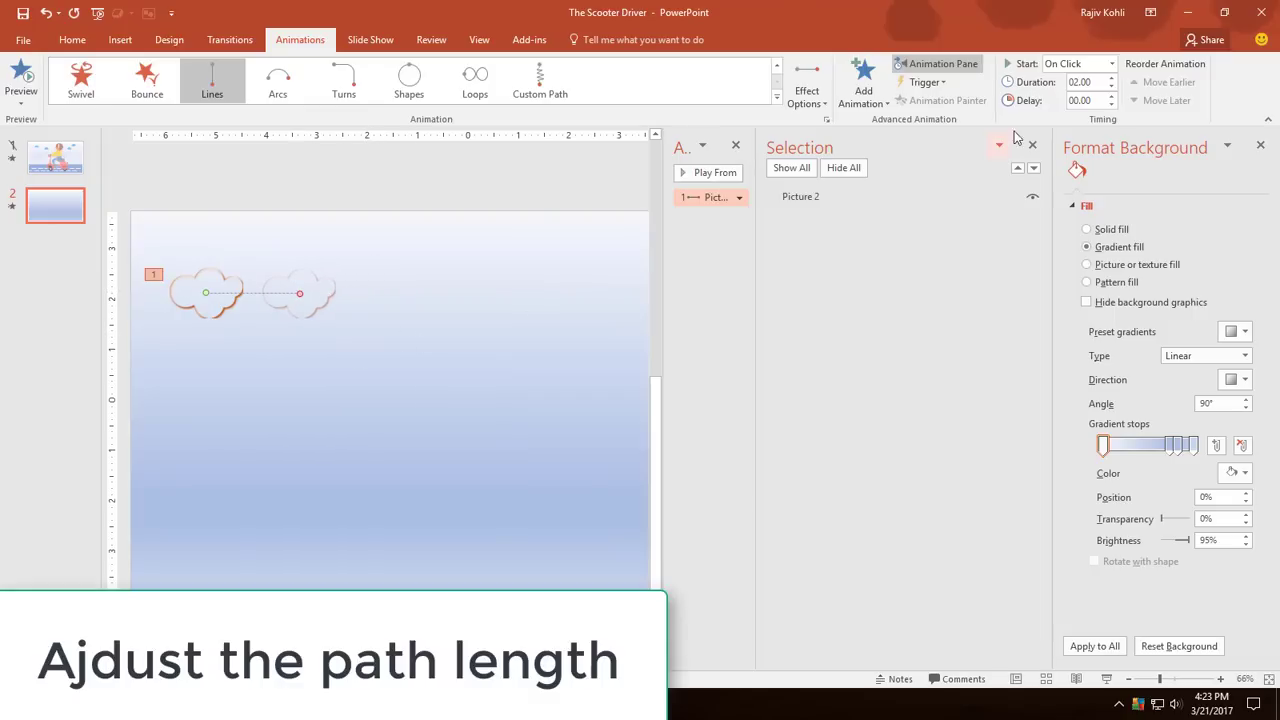
# - Set the cloud animation to start With Previous over 3 seconds and close Format Background
pyautogui.click(1100, 63)
pyautogui.click(1080, 97)
pyautogui.doubleClick(1080, 83)
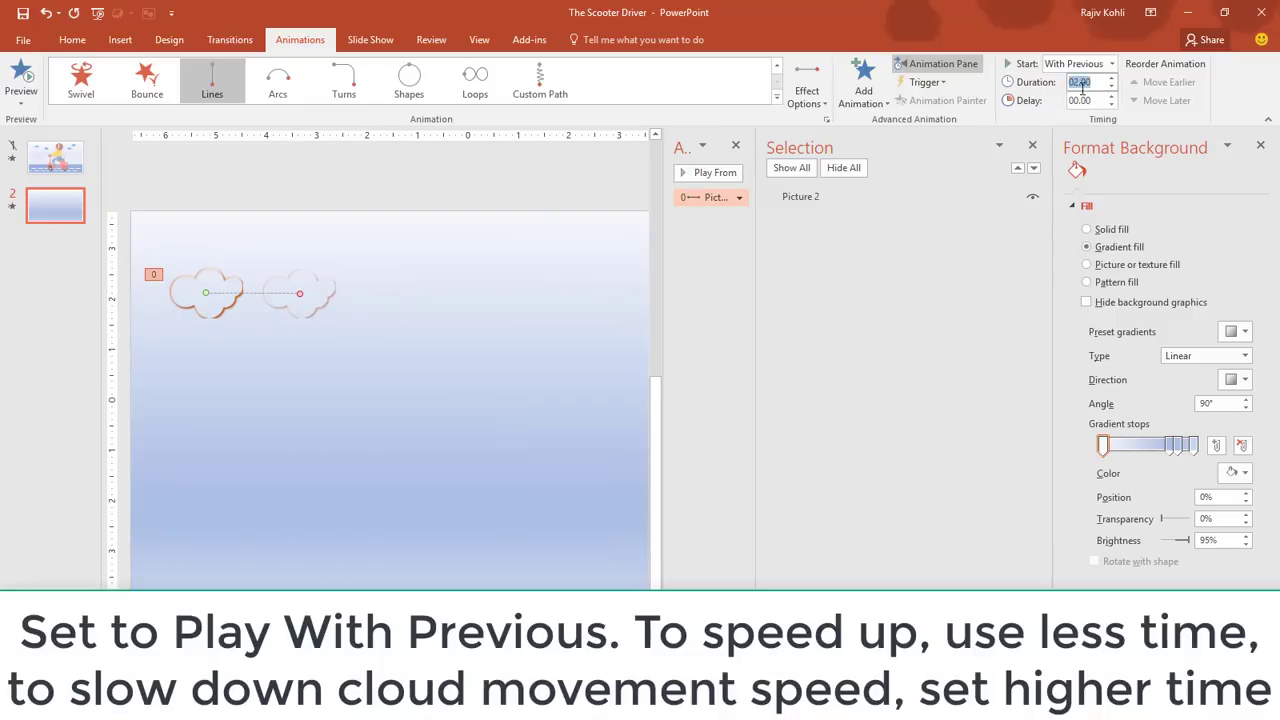
pyautogui.write('3')
pyautogui.press('Return')
pyautogui.click(1260, 145)
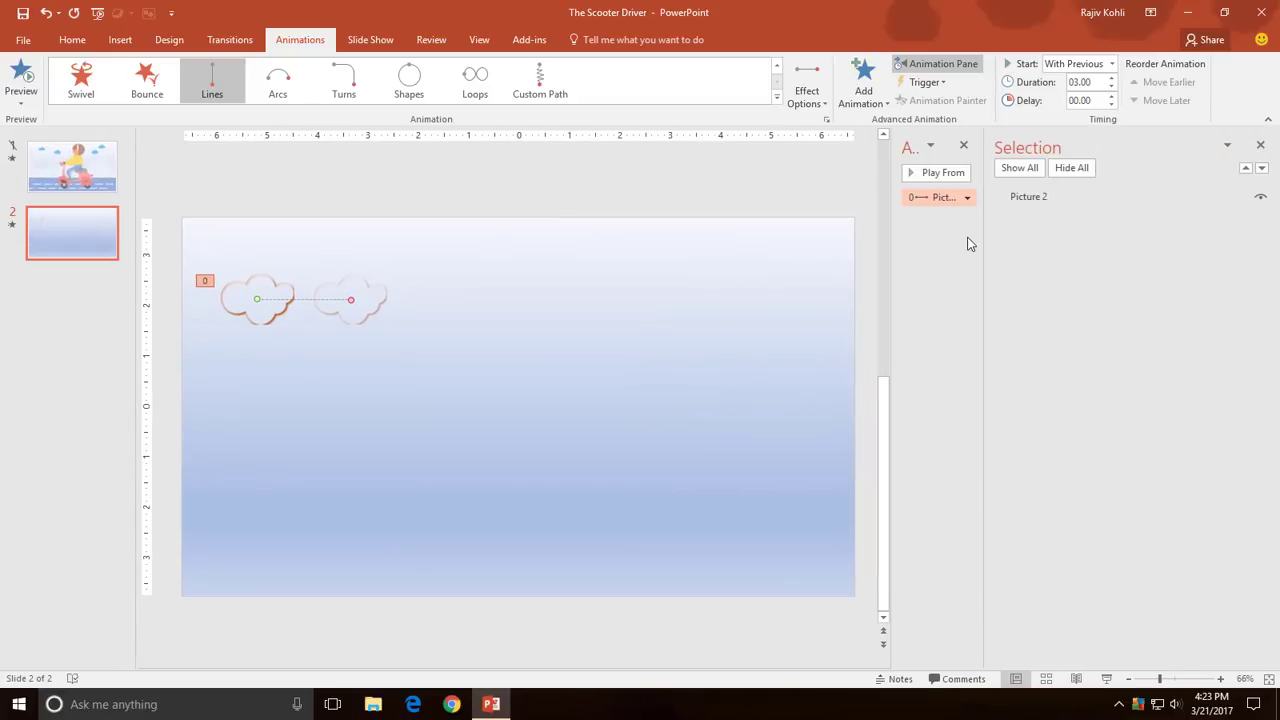
pyautogui.moveTo(983, 237); pyautogui.dragTo(941, 239)
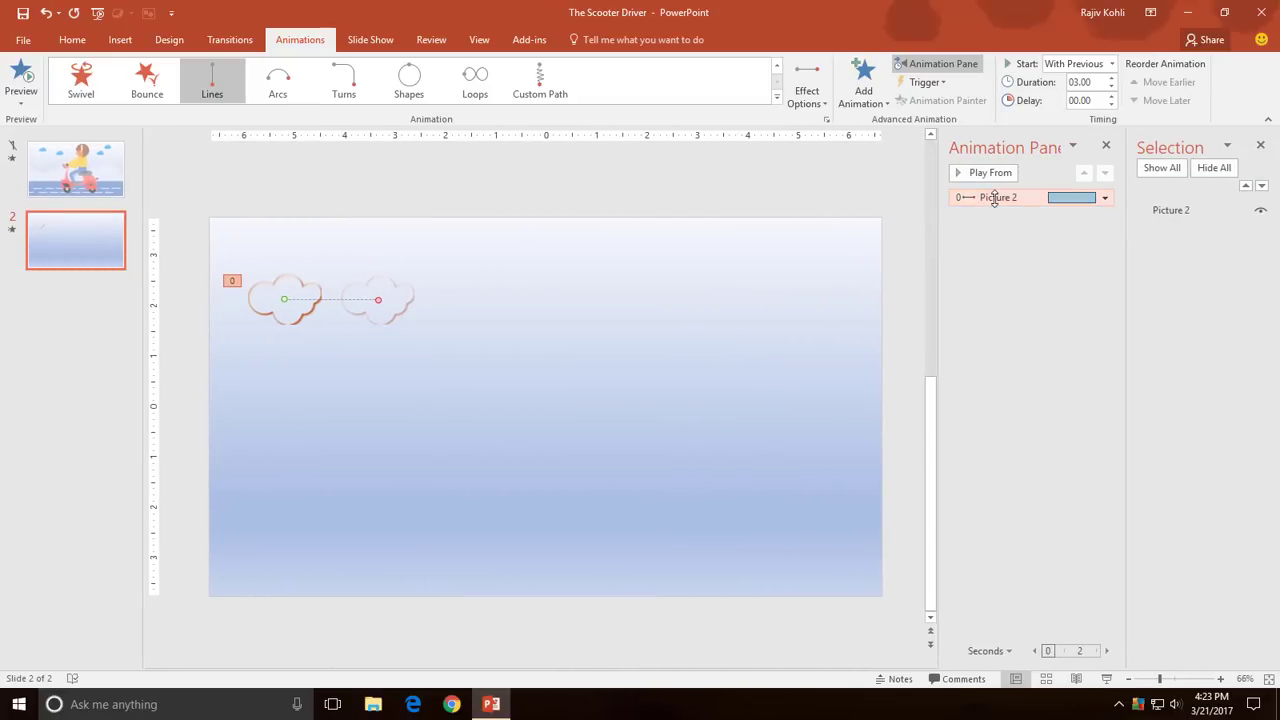
# - Enable Auto-reverse, set Smooth start to 0, and repeat Until End of Slide for the cloud
pyautogui.doubleClick(994, 197)
pyautogui.click(543, 356)
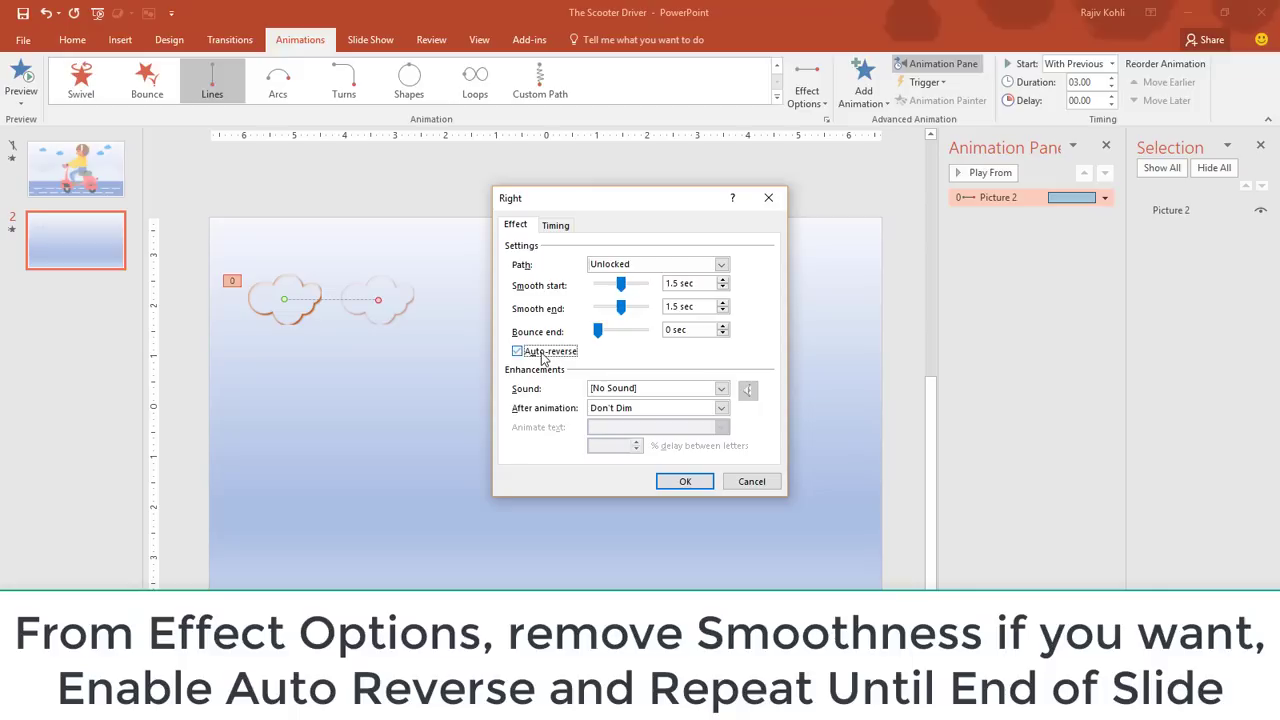
pyautogui.moveTo(620, 285)
pyautogui.mouseDown()
pyautogui.moveTo(597, 285)
pyautogui.moveTo(584, 314)
pyautogui.mouseUp()
pyautogui.click(556, 225)
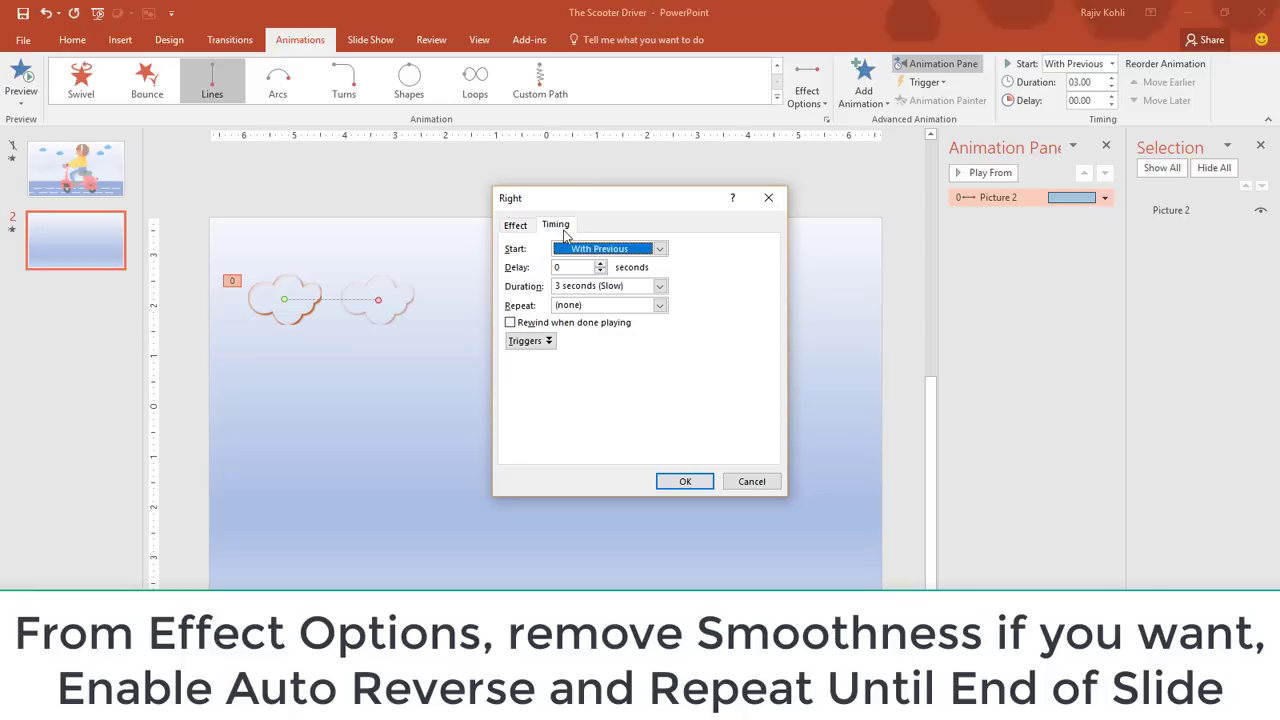
pyautogui.click(659, 305)
pyautogui.click(630, 393)
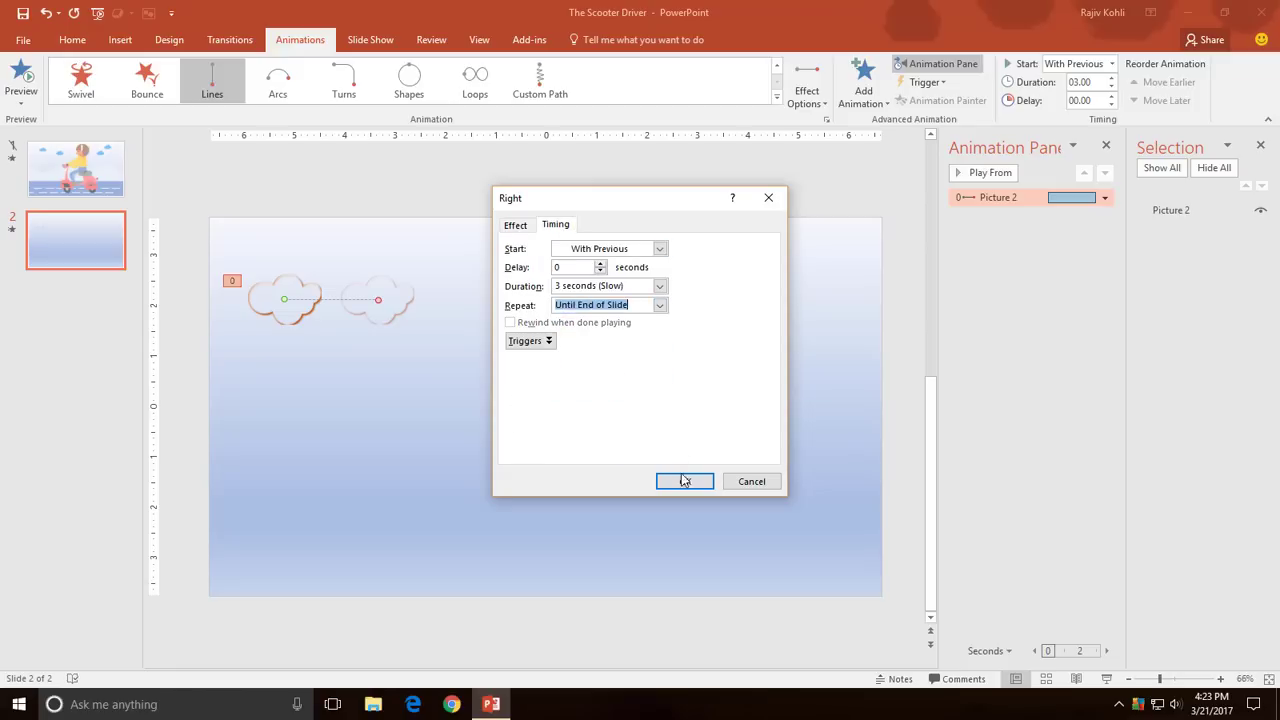
pyautogui.click(660, 481)
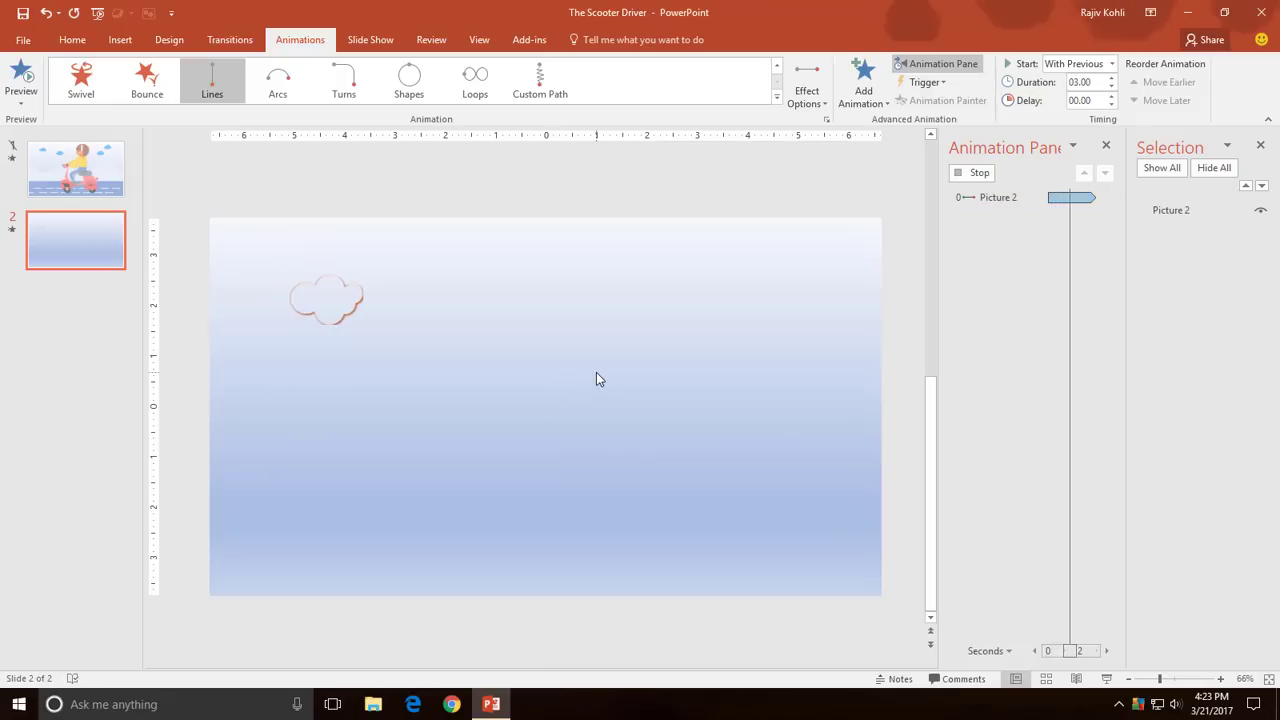
# - Change the cloud animation duration to 5 seconds, shorten its path slightly, and preview it
pyautogui.tripleClick(1082, 82)
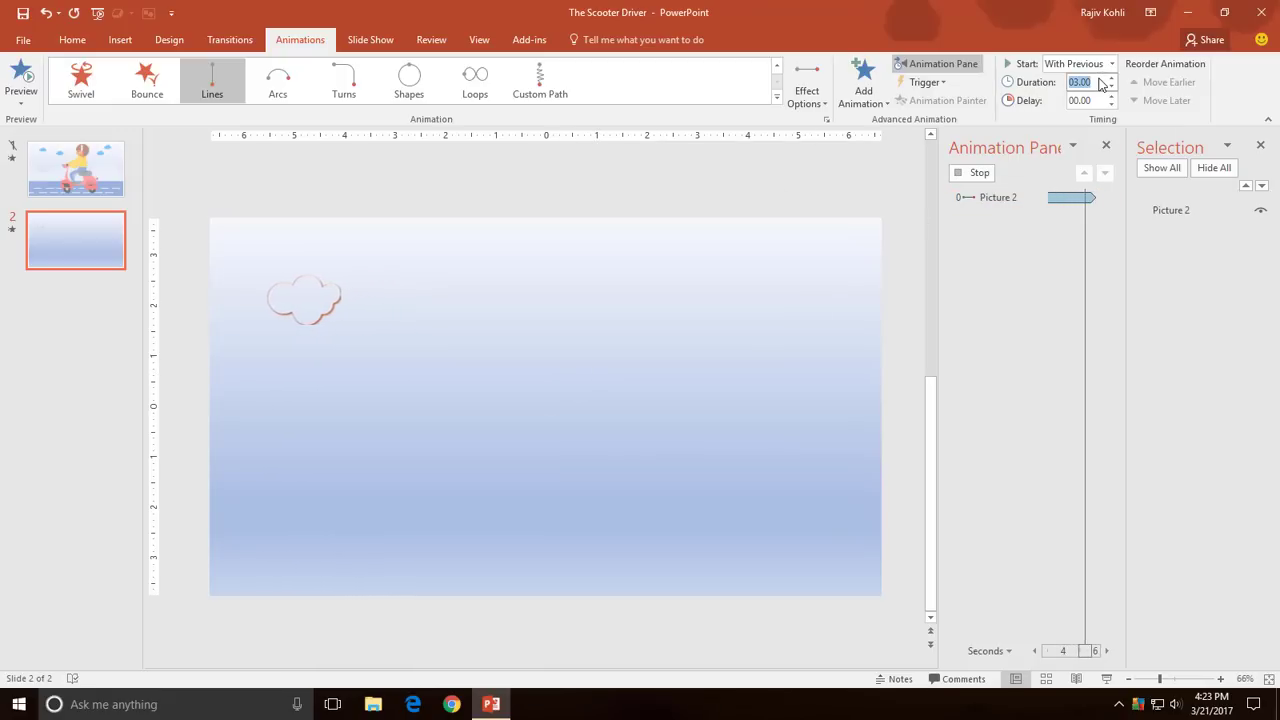
pyautogui.write('5')
pyautogui.press('Return')
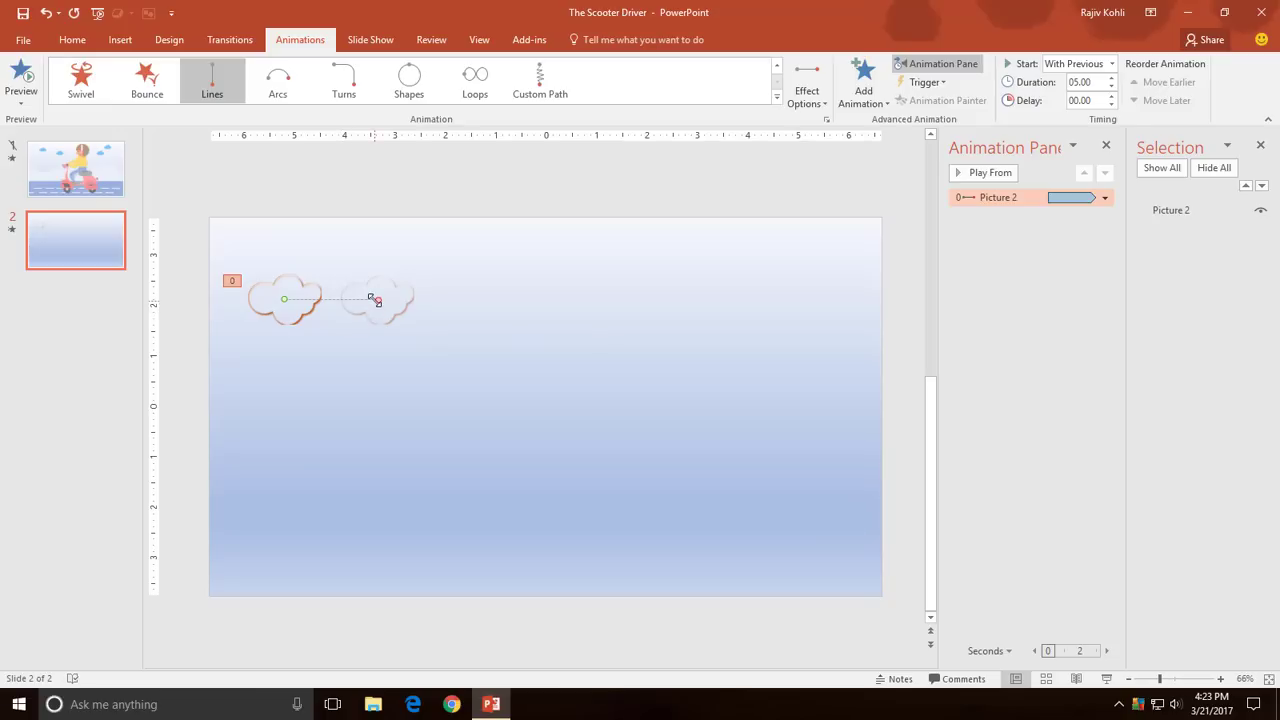
pyautogui.moveTo(373, 299); pyautogui.dragTo(354, 299)
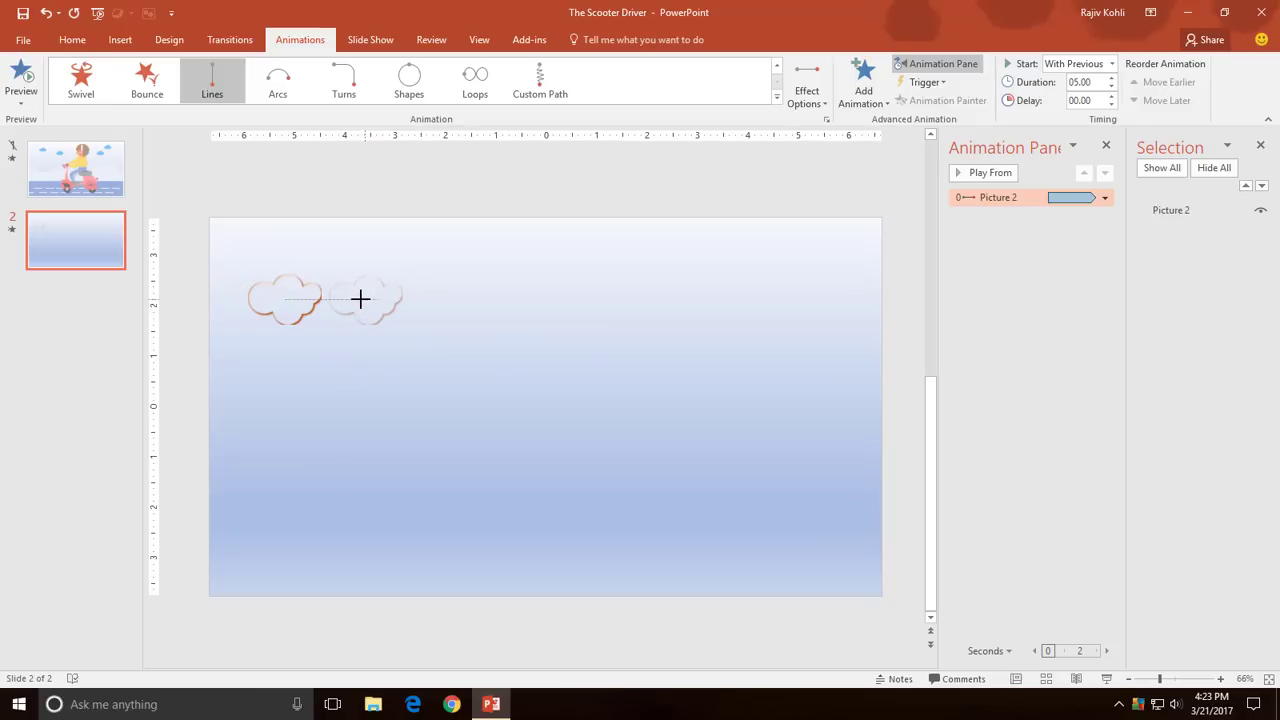
pyautogui.click(1009, 172)
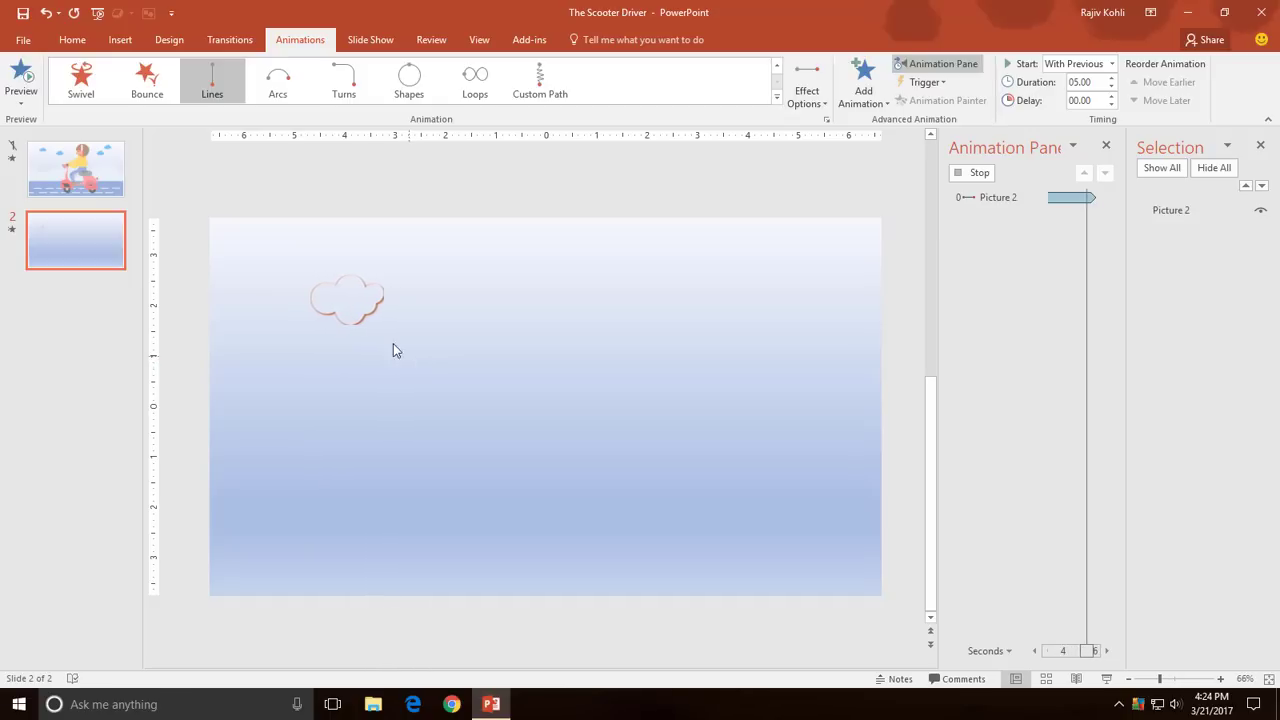
# - Duplicate the animated cloud three times, spreading copies Picture 3, 4 and 5 across the upper sky
pyautogui.moveTo(298, 287); pyautogui.dragTo(383, 292)
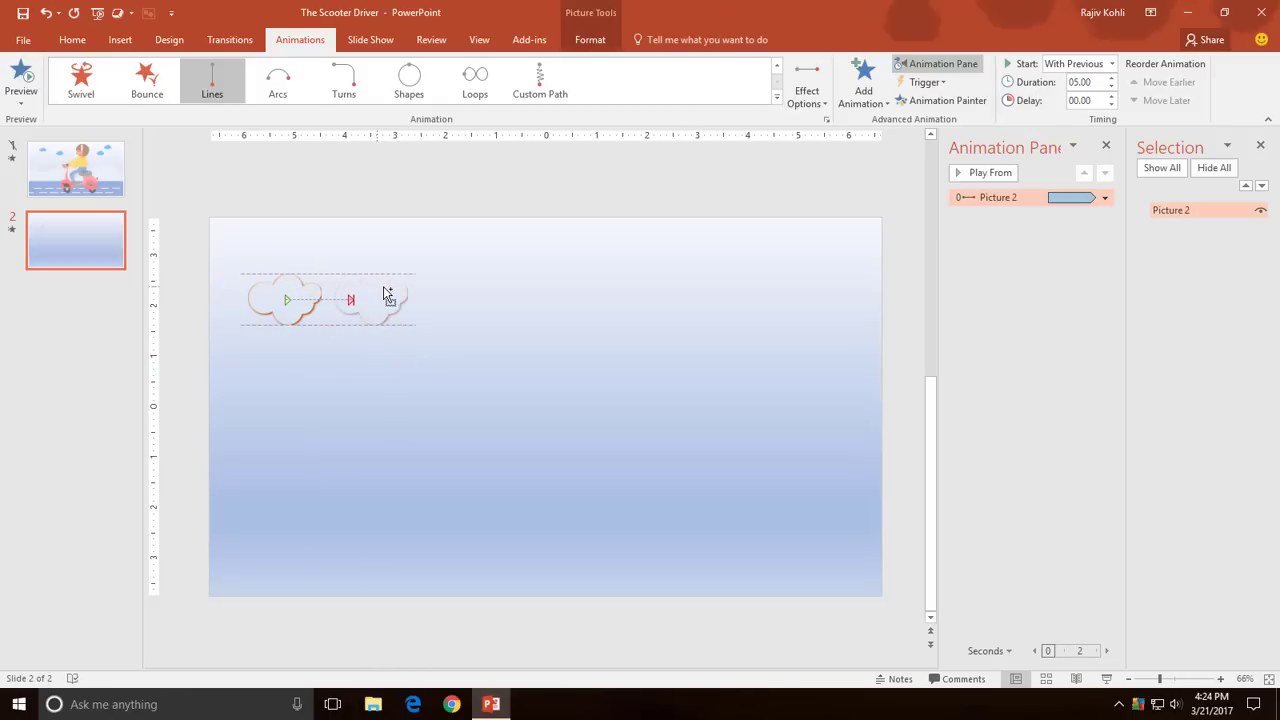
pyautogui.press('Right')
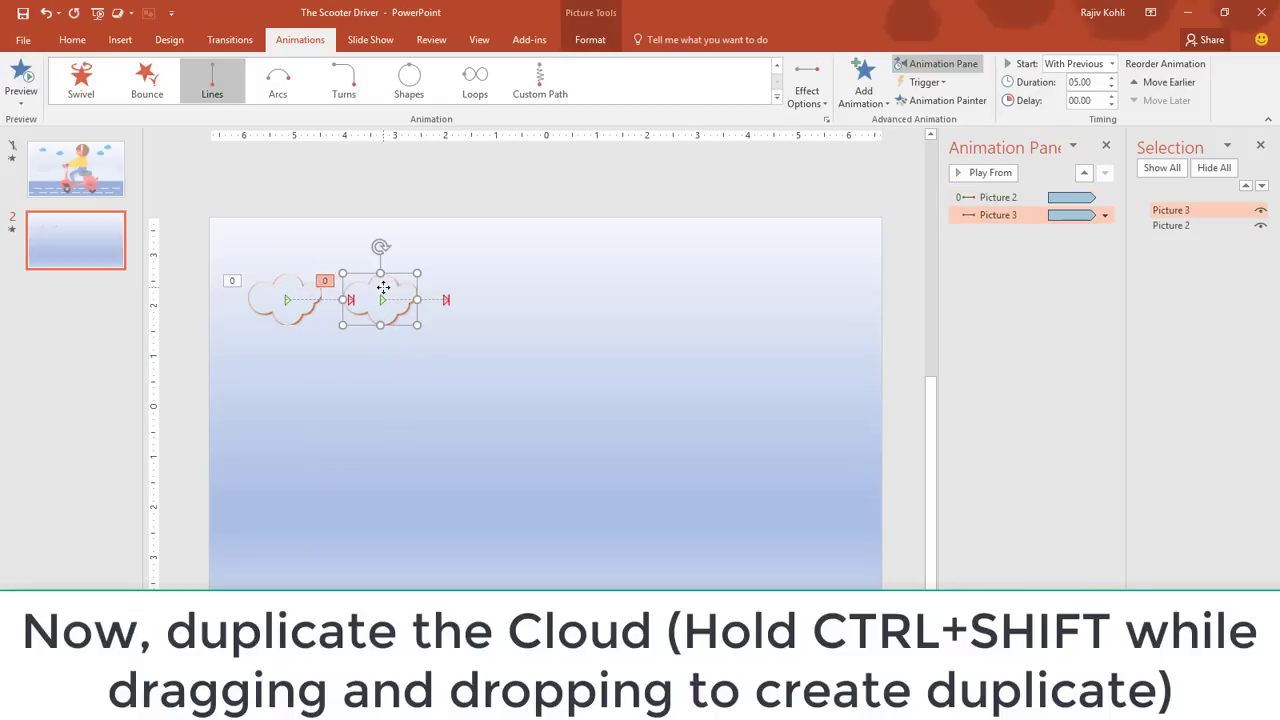
pyautogui.moveTo(376, 259)
pyautogui.mouseDown()
pyautogui.moveTo(376, 228)
pyautogui.moveTo(806, 279)
pyautogui.moveTo(806, 300)
pyautogui.moveTo(654, 303)
pyautogui.mouseUp()
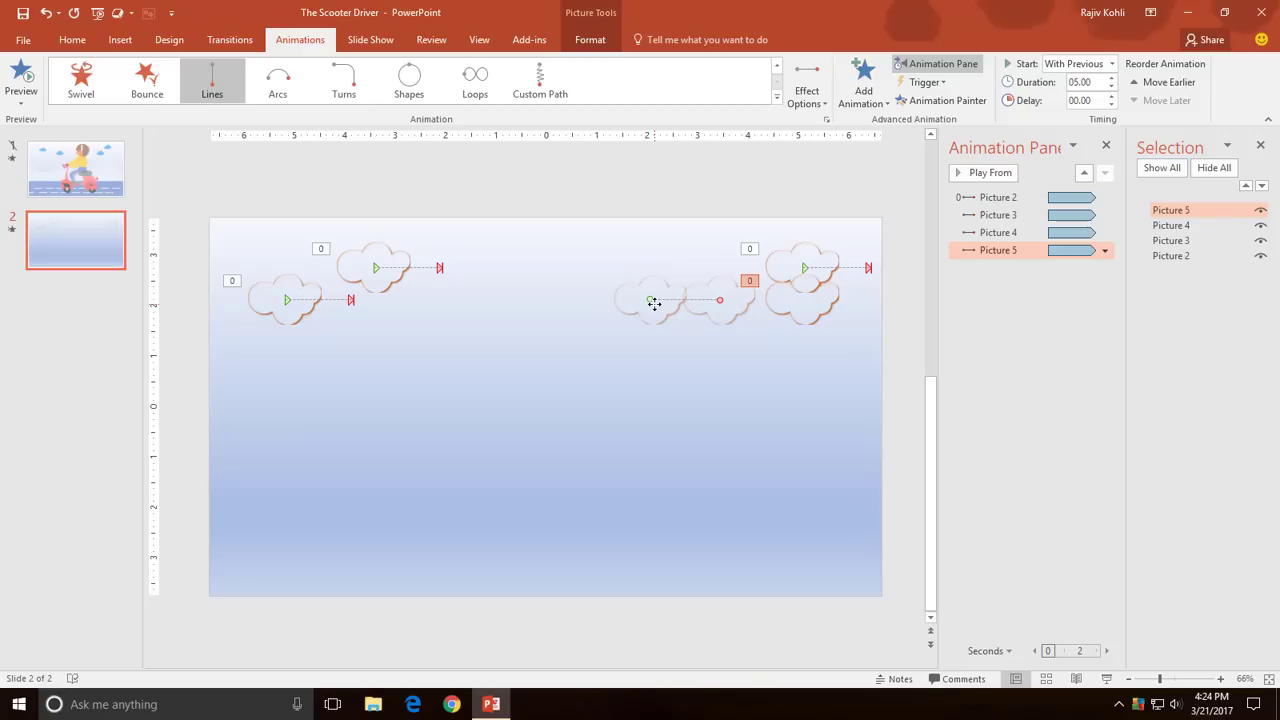
pyautogui.press('Escape')
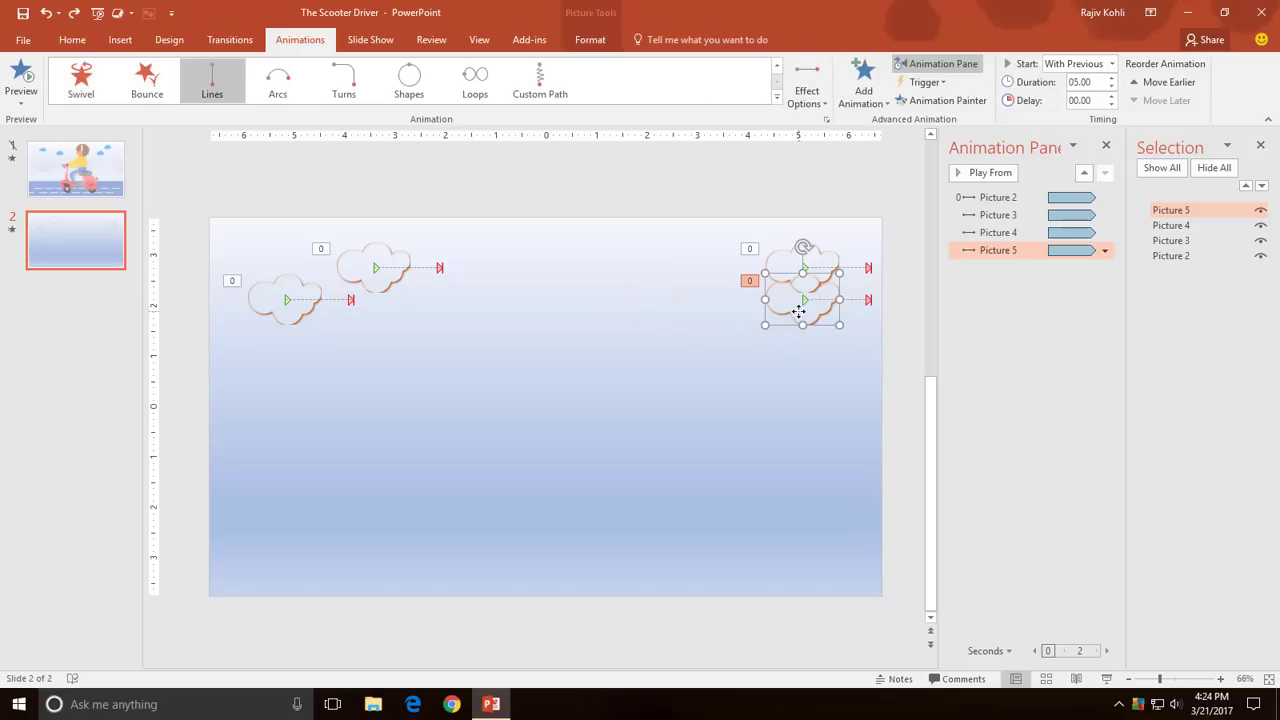
pyautogui.moveTo(800, 305); pyautogui.dragTo(706, 309)
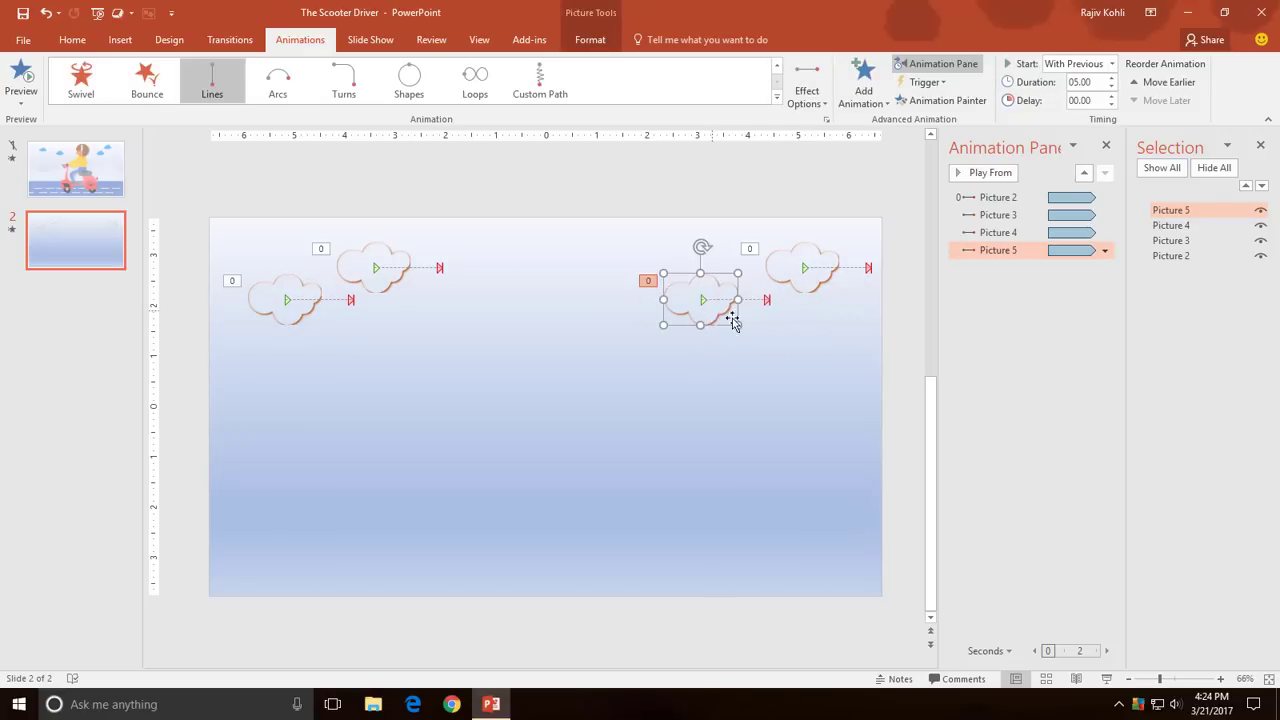
pyautogui.click(1020, 215)
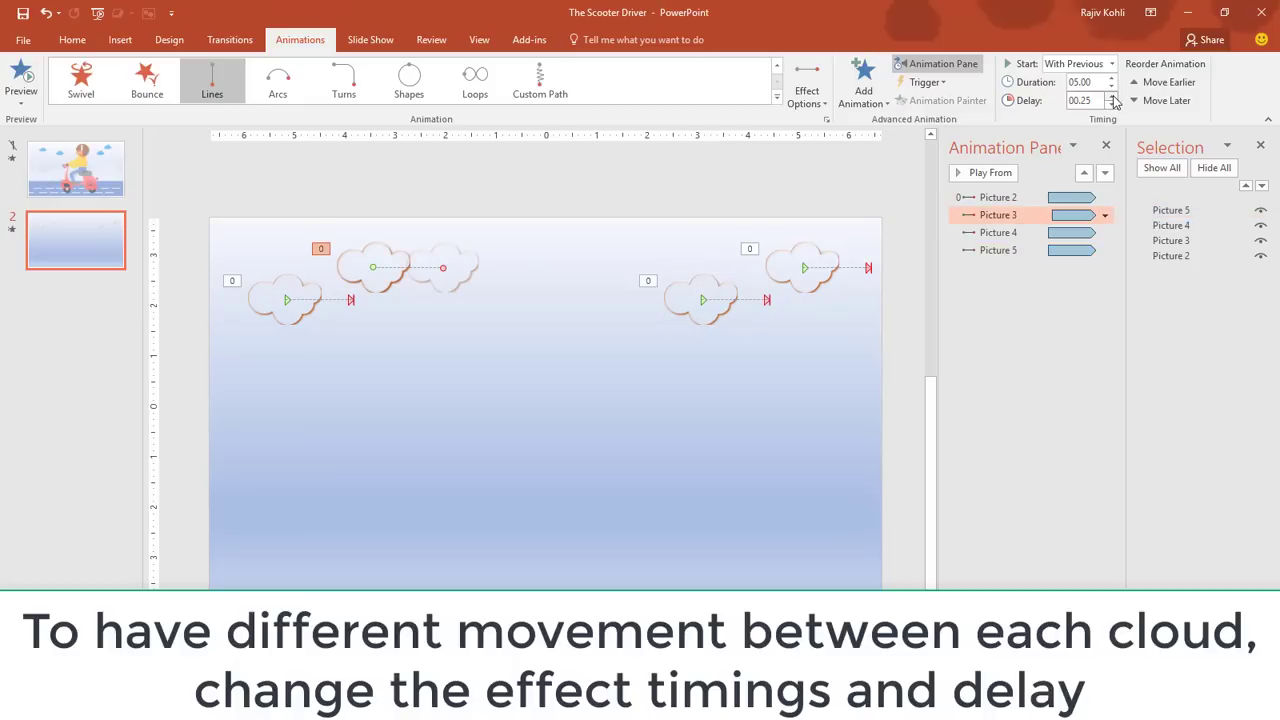
pyautogui.click(998, 232)
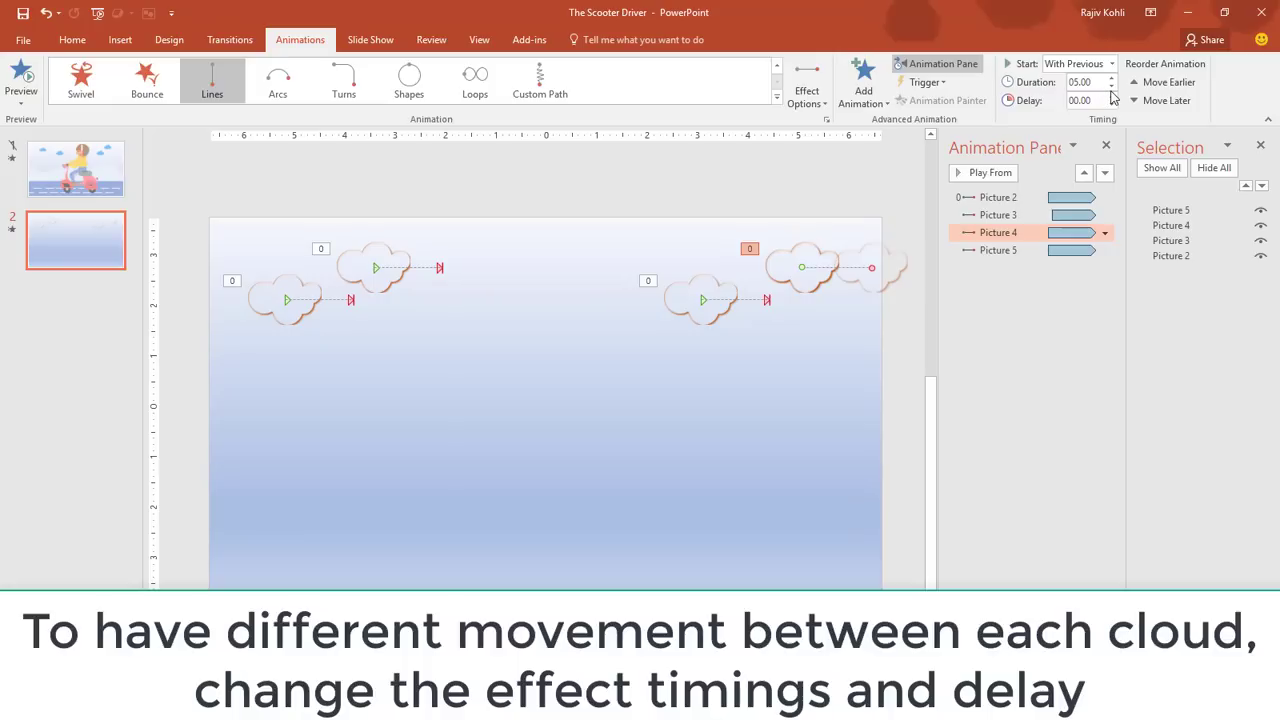
pyautogui.click(1015, 250)
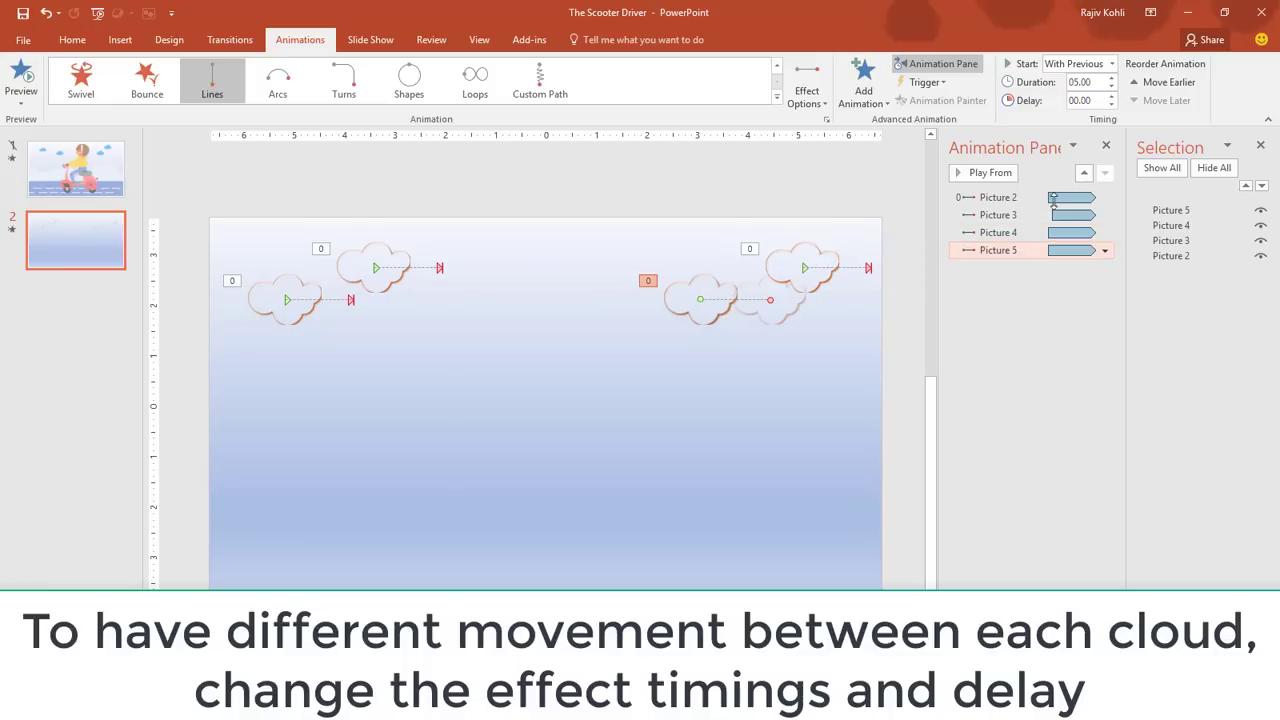
pyautogui.click(1111, 79)
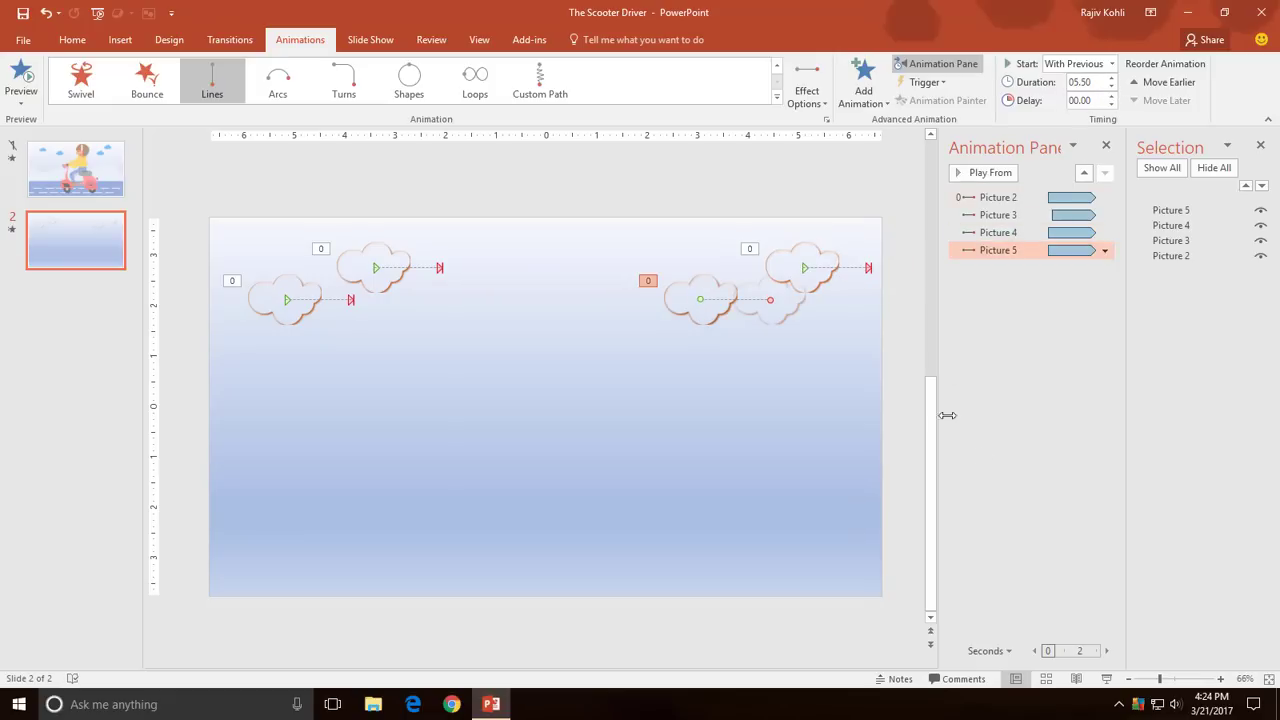
pyautogui.click(1107, 680)
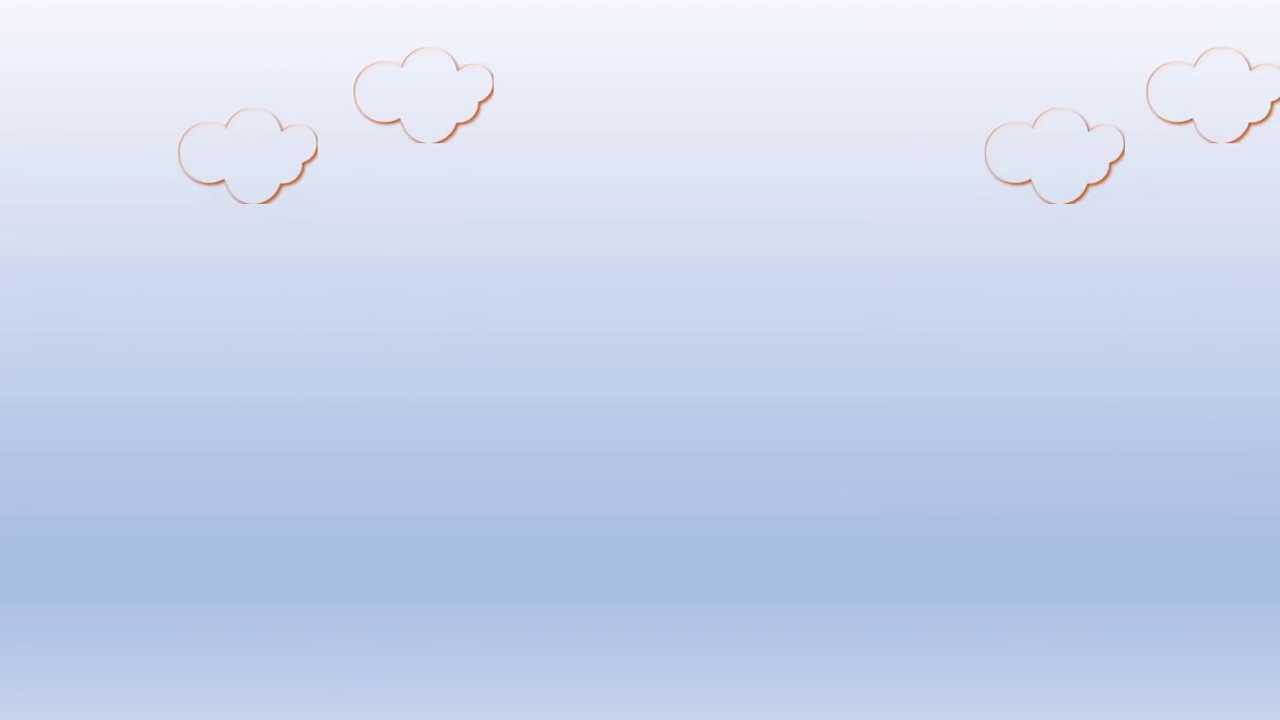
pyautogui.press('Escape')
pyautogui.scroll(-3, 877, 438)
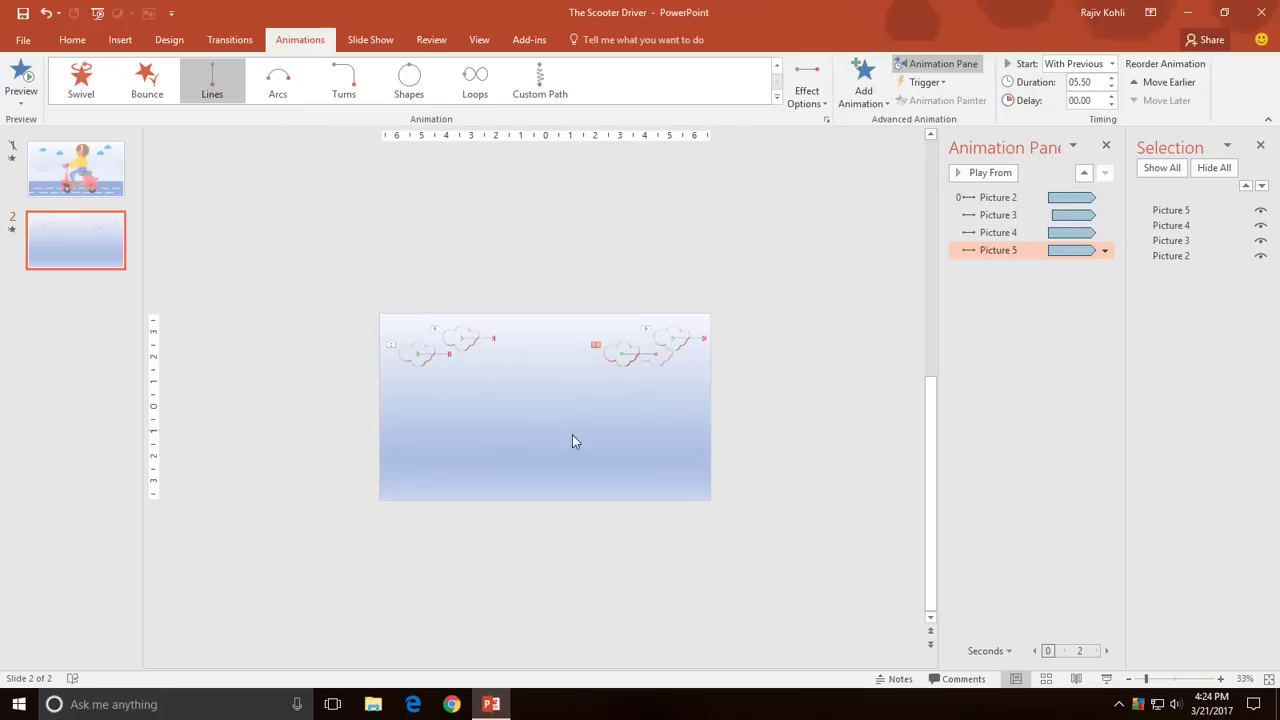
pyautogui.click(125, 45)
# - Draw a closed wavy hill outline across the lower slide with the Curve tool
pyautogui.click(270, 88)
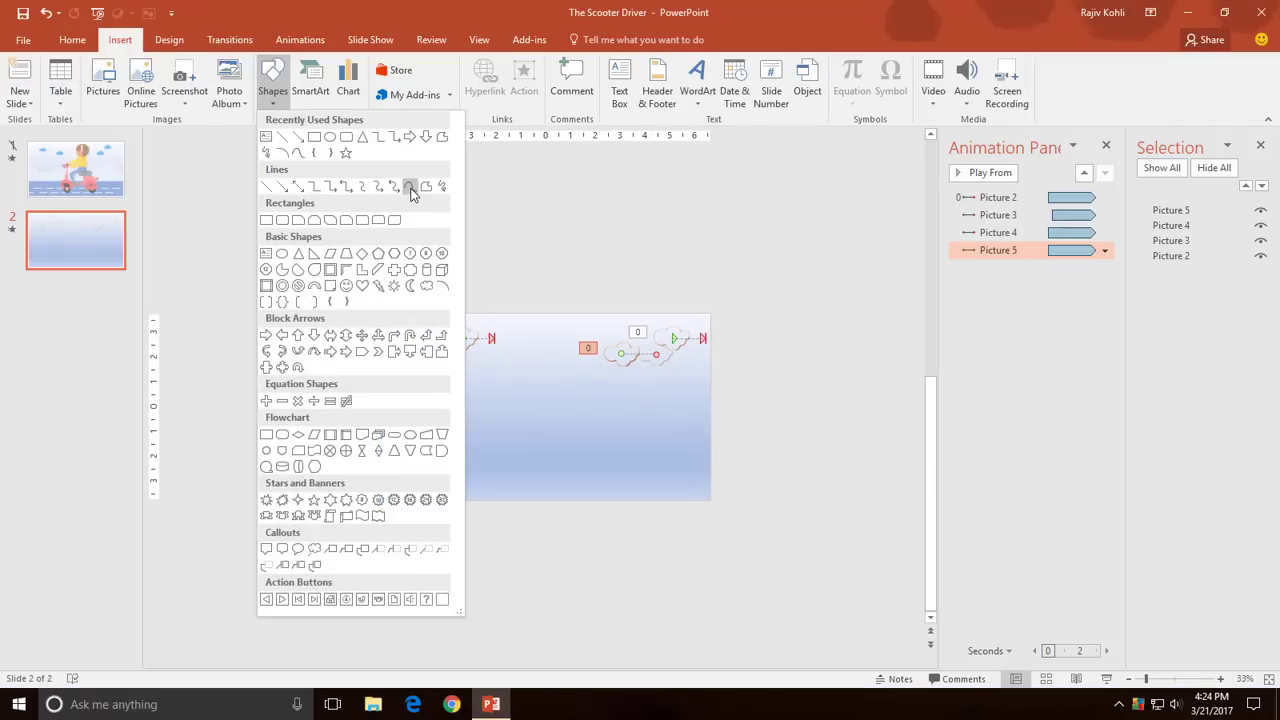
pyautogui.click(410, 188)
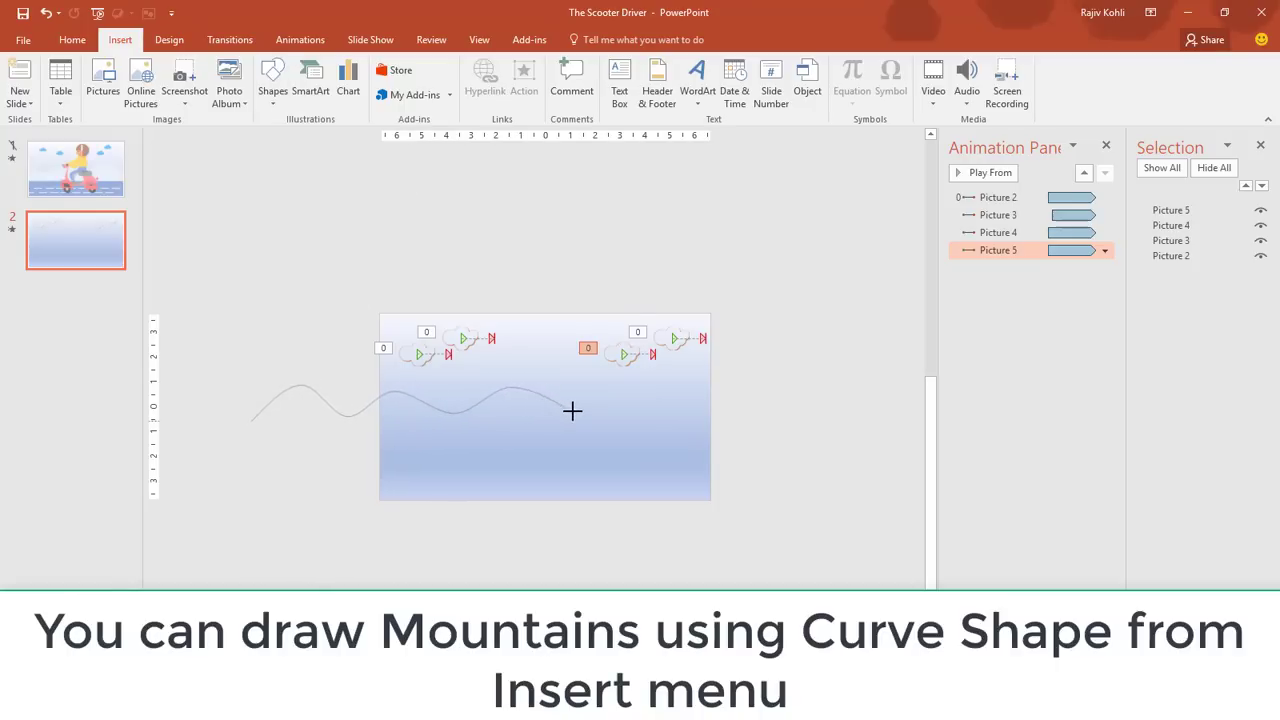
pyautogui.click(784, 369)
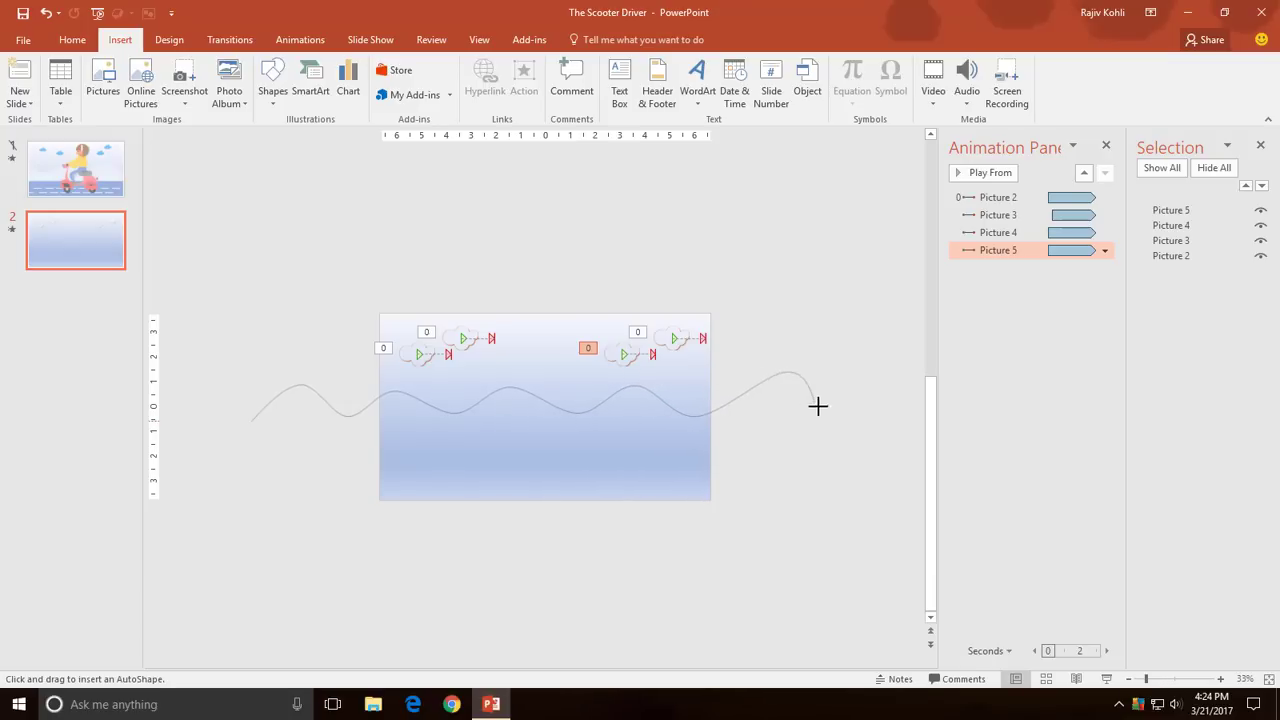
pyautogui.click(800, 569)
pyautogui.click(271, 591)
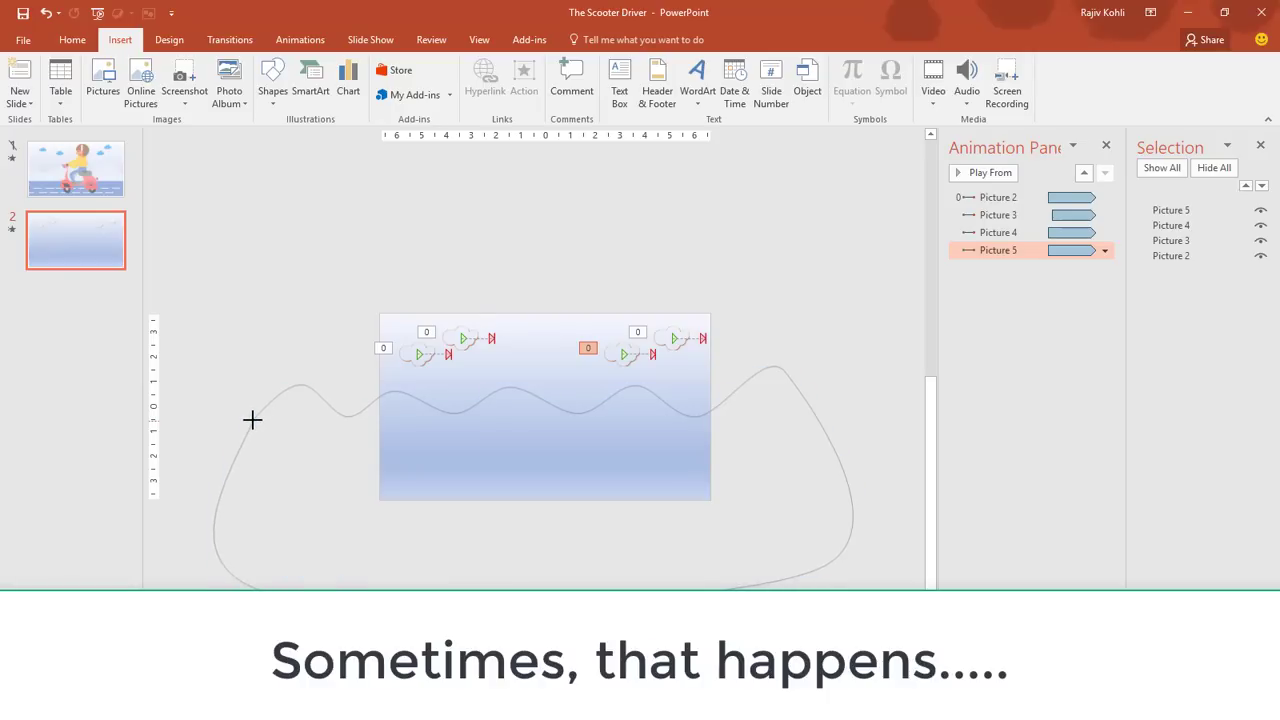
pyautogui.click(246, 421)
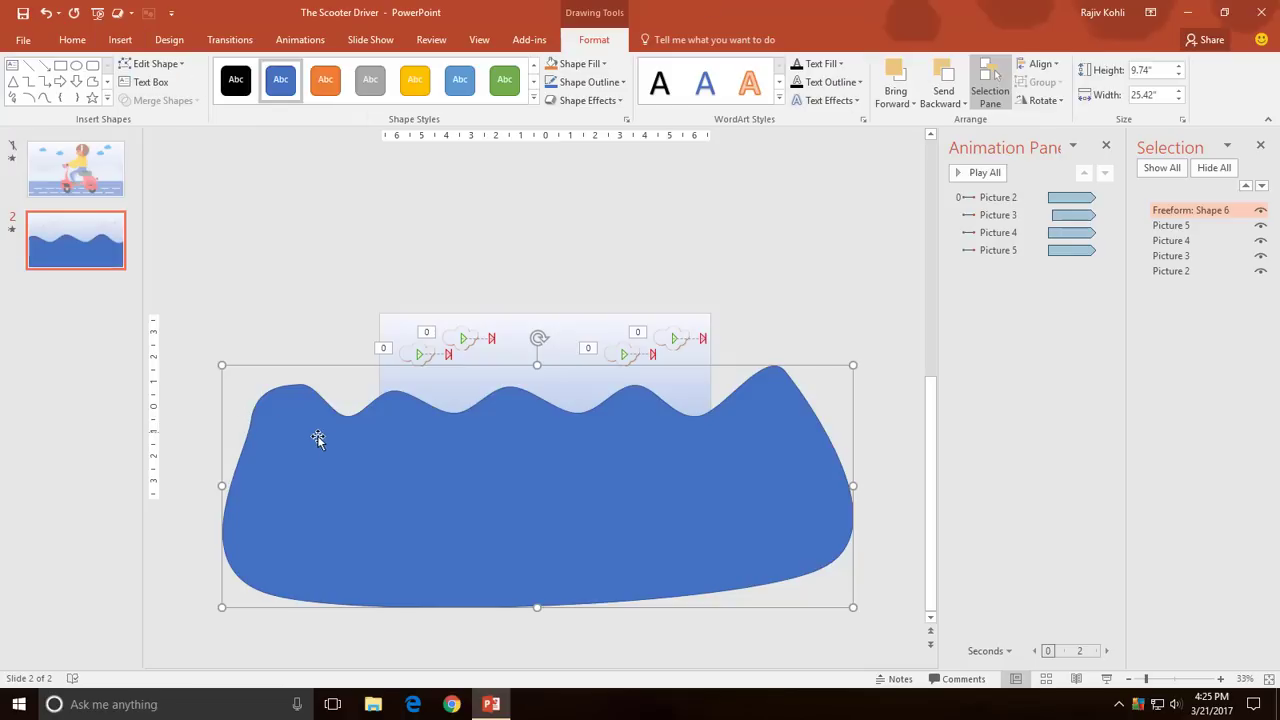
# - Remove the hill shape's outline and fill it pale blue
pyautogui.click(589, 82)
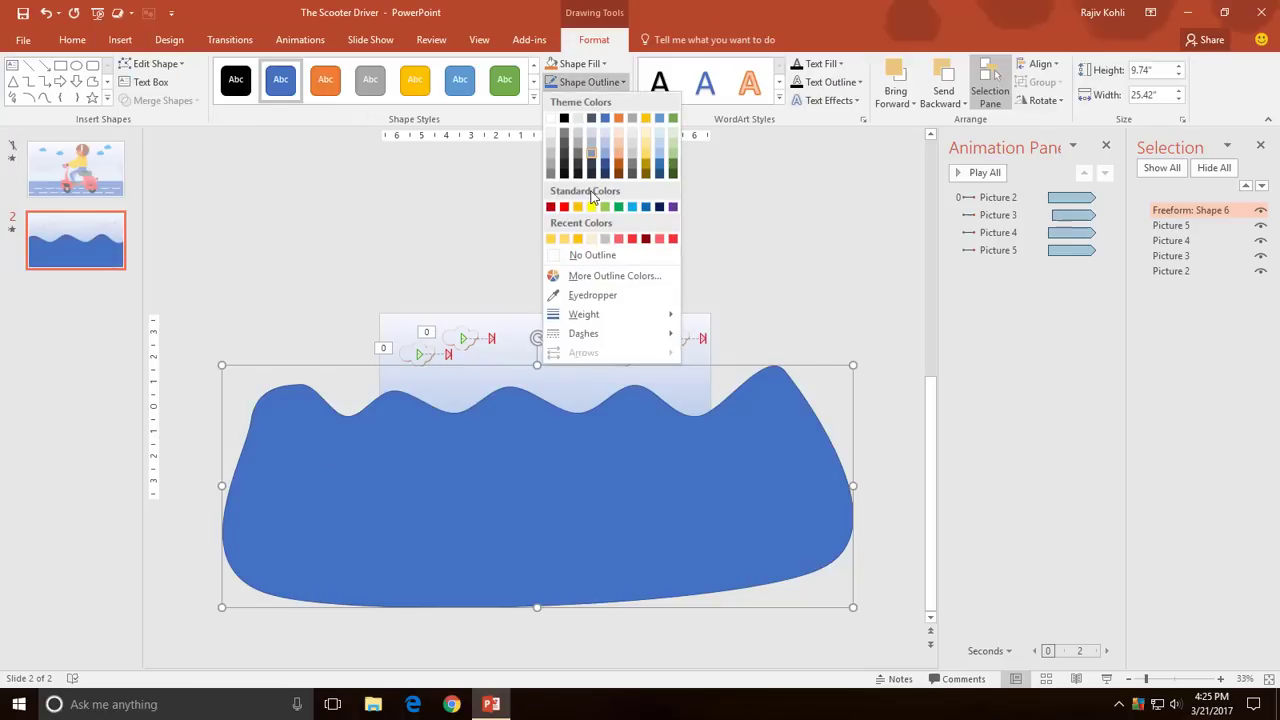
pyautogui.click(580, 253)
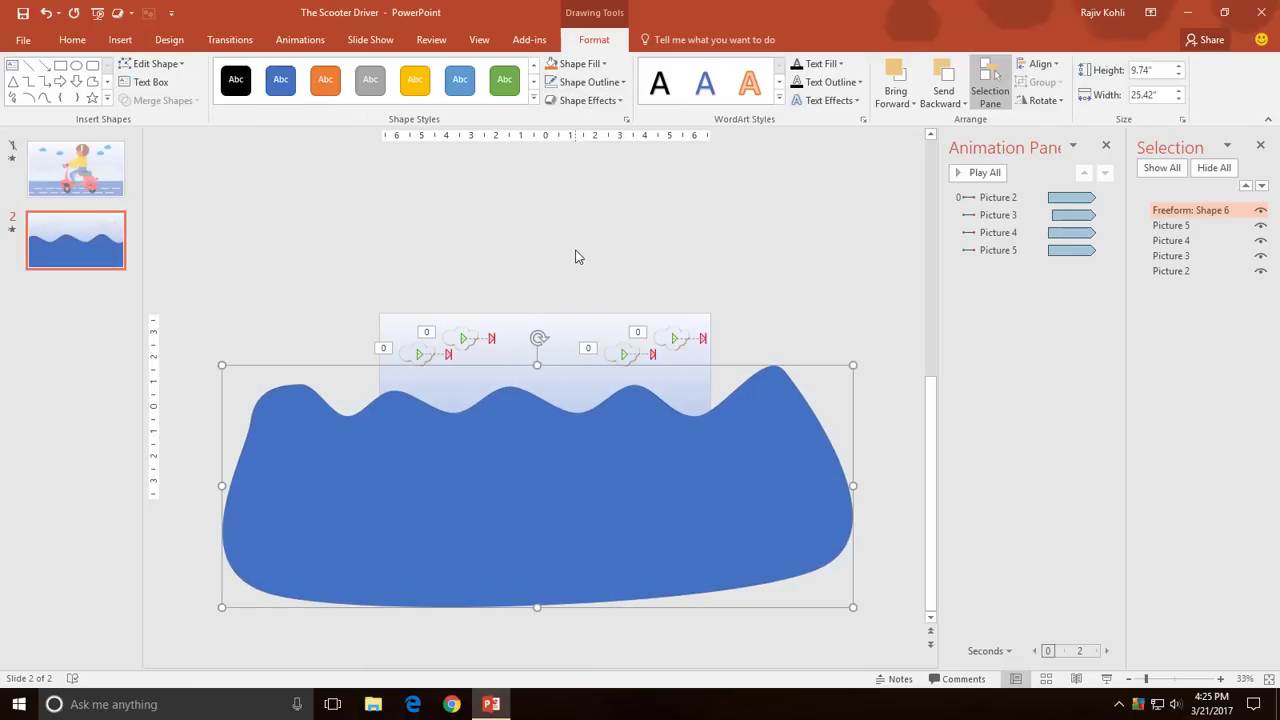
pyautogui.click(582, 64)
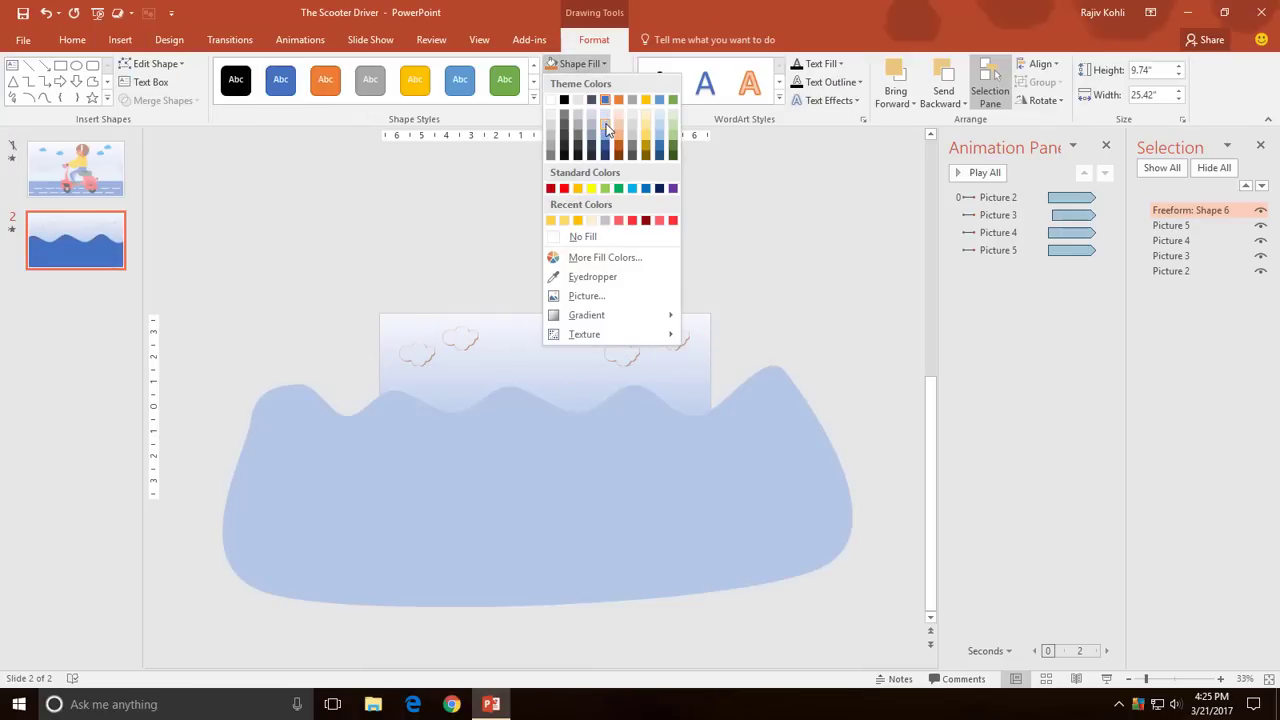
pyautogui.click(606, 132)
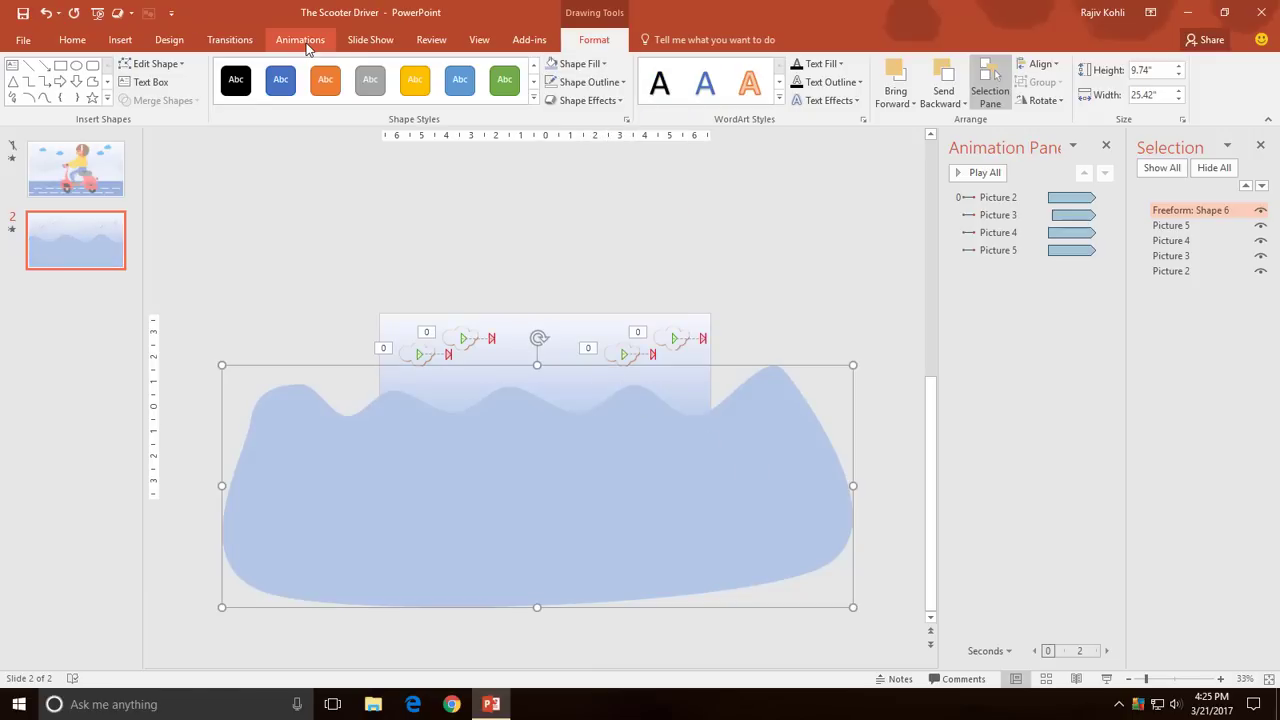
pyautogui.click(300, 40)
# - Apply the Right lines motion path to the hill shape
pyautogui.click(862, 80)
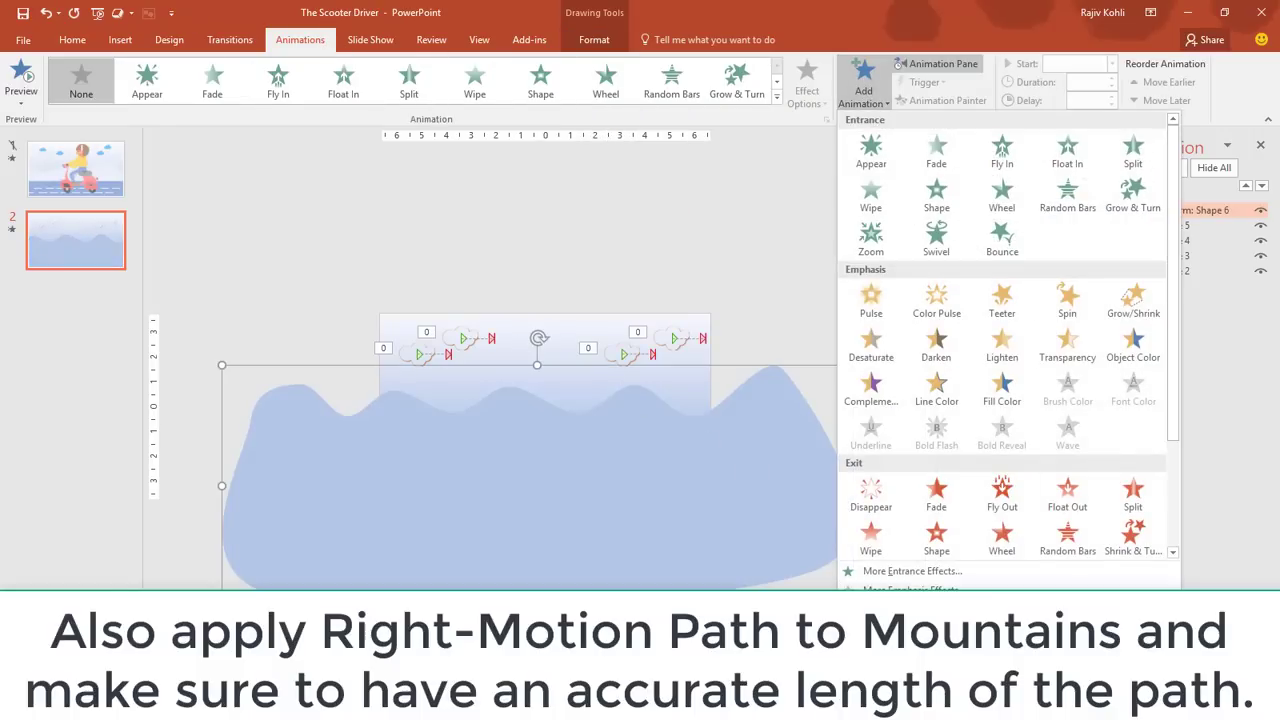
pyautogui.click(907, 628)
pyautogui.scroll(-3, 697, 320)
pyautogui.scroll(-1, 695, 345)
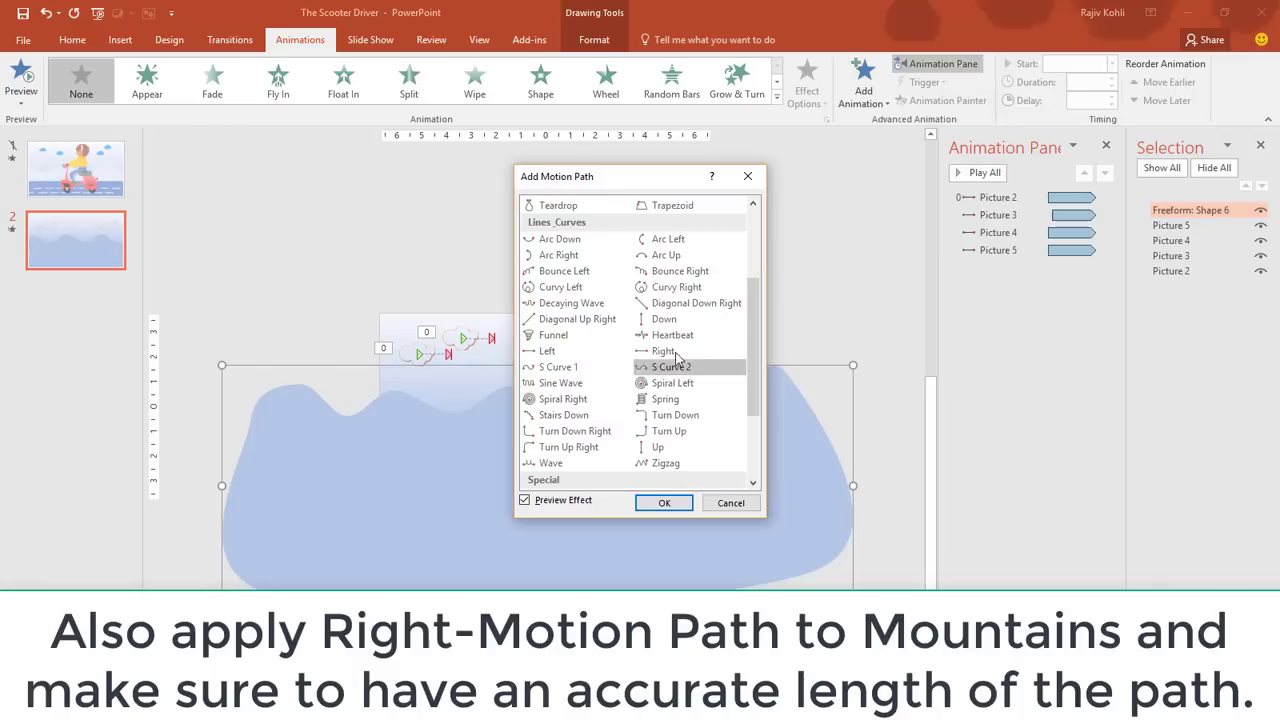
pyautogui.click(675, 351)
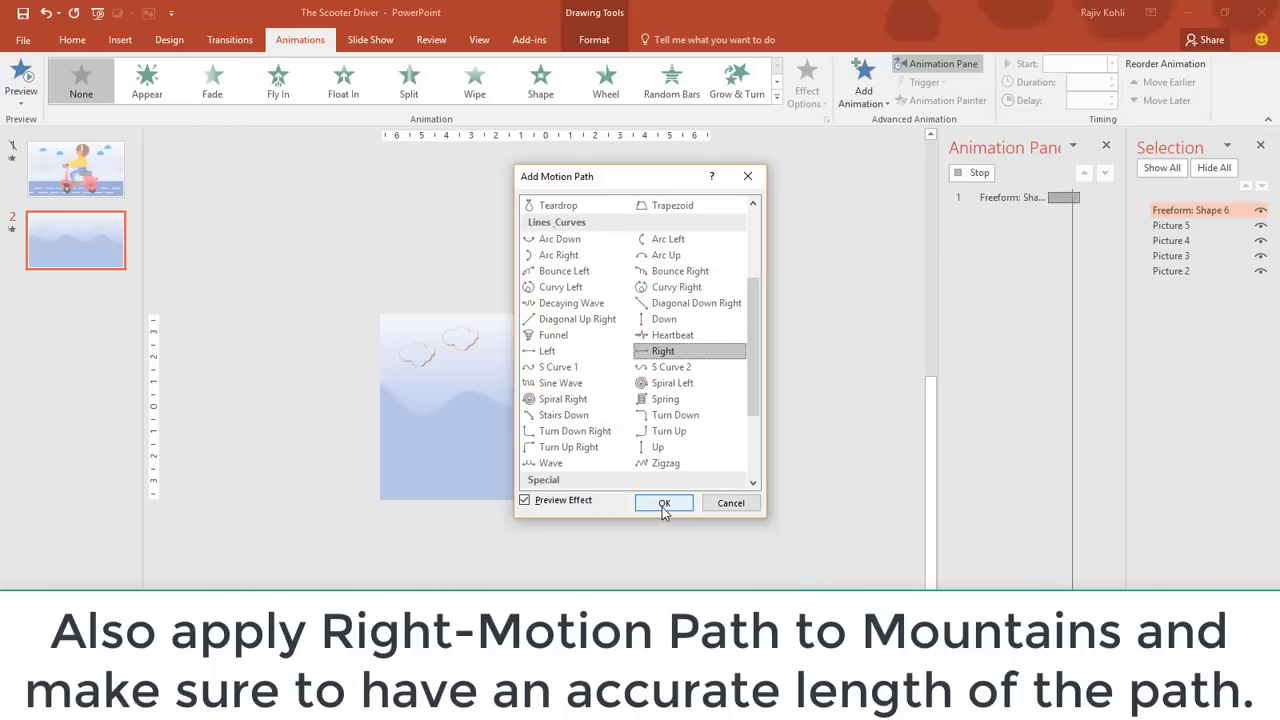
pyautogui.click(661, 507)
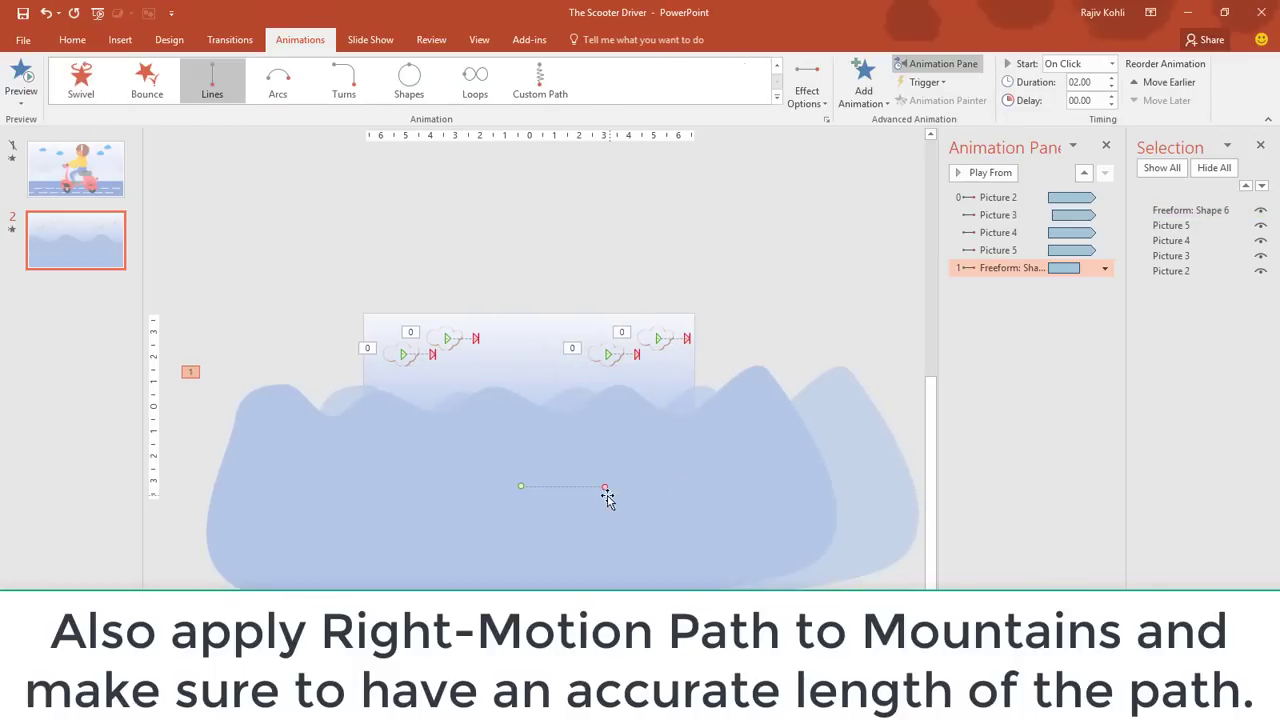
# - Shift the hills slightly left and drag the path's end point further right
pyautogui.moveTo(609, 486); pyautogui.dragTo(651, 486)
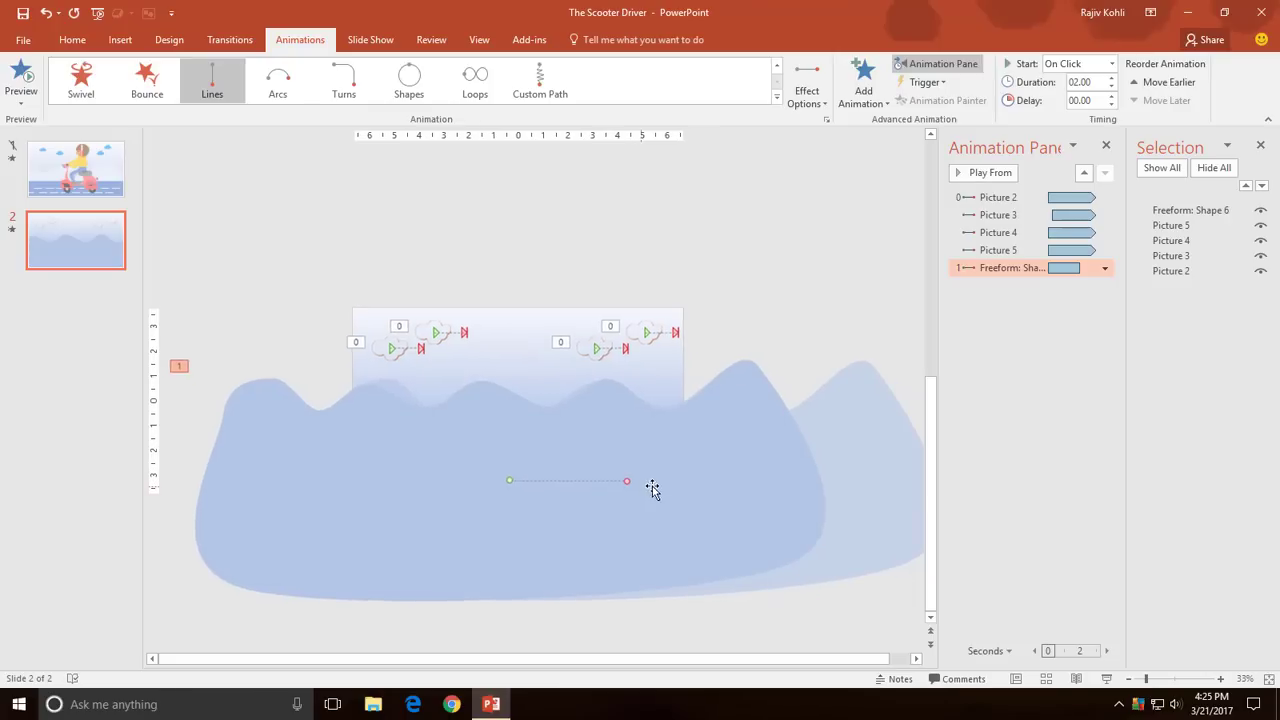
pyautogui.moveTo(755, 471); pyautogui.dragTo(671, 471)
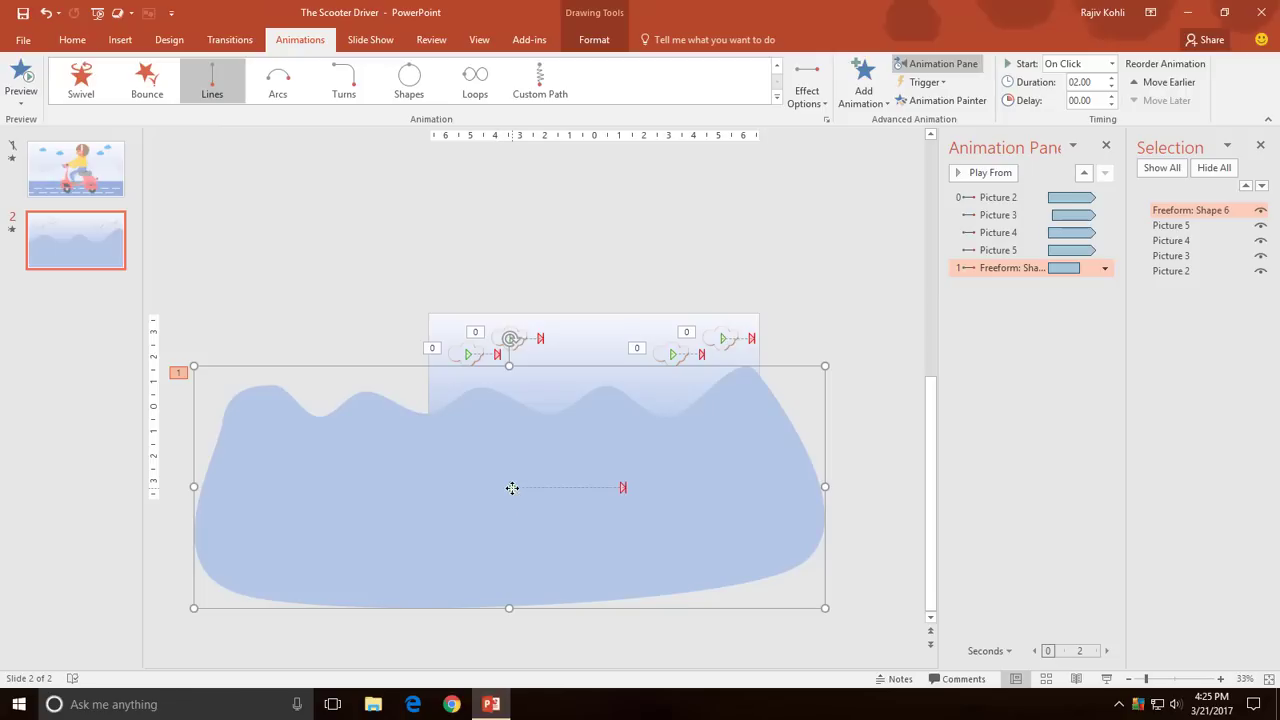
pyautogui.click(511, 487)
pyautogui.moveTo(627, 480); pyautogui.dragTo(696, 483)
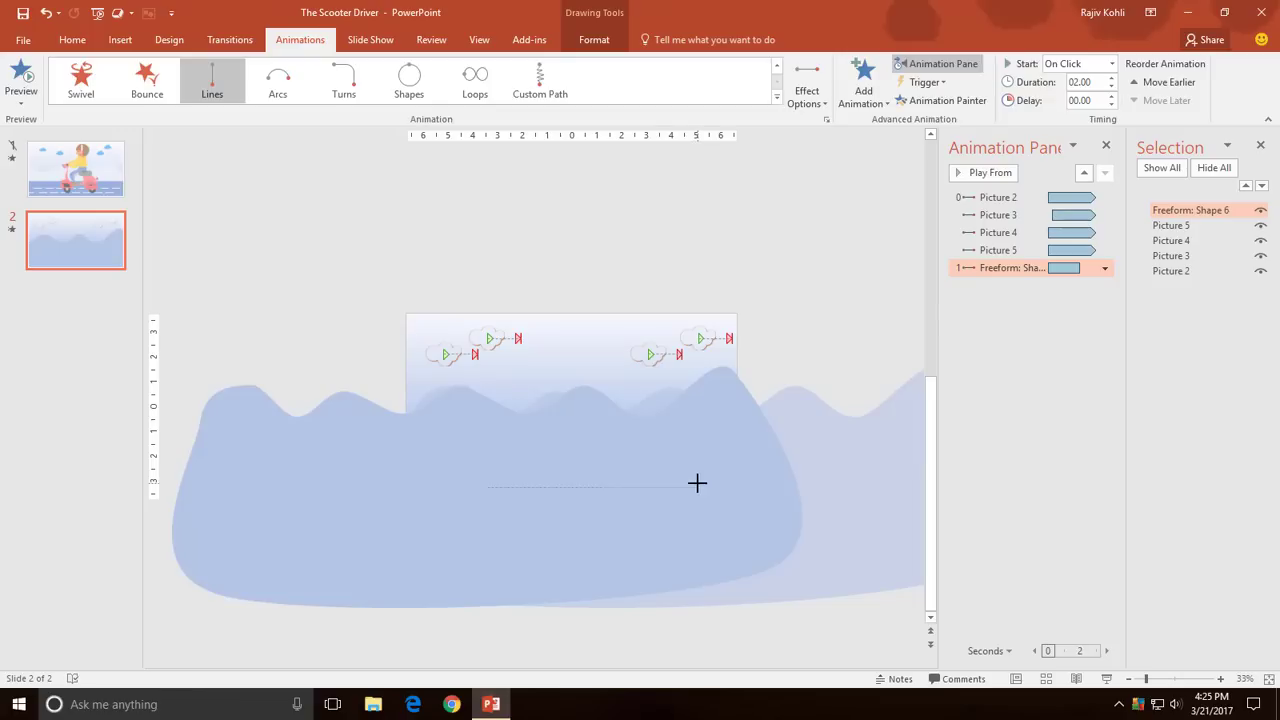
pyautogui.moveTo(697, 483); pyautogui.dragTo(698, 482)
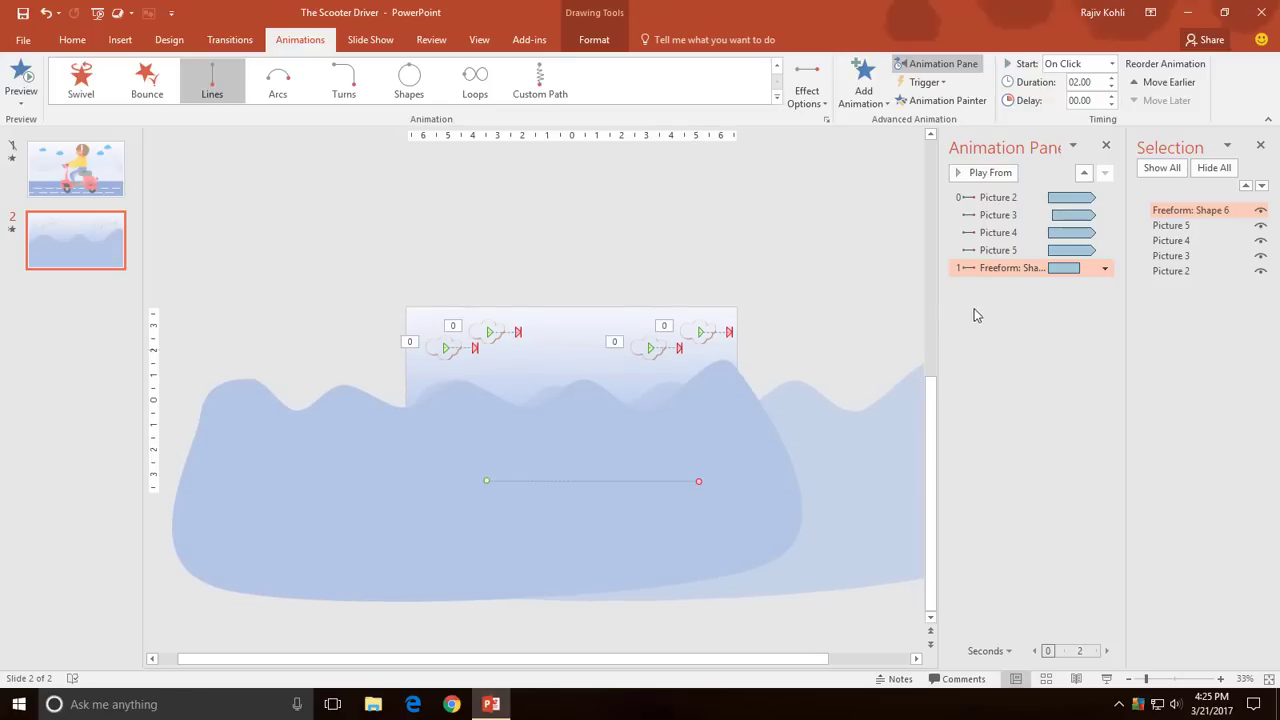
# - Start the hill motion With Previous, repeat it until end of slide, and preview it
pyautogui.click(1064, 65)
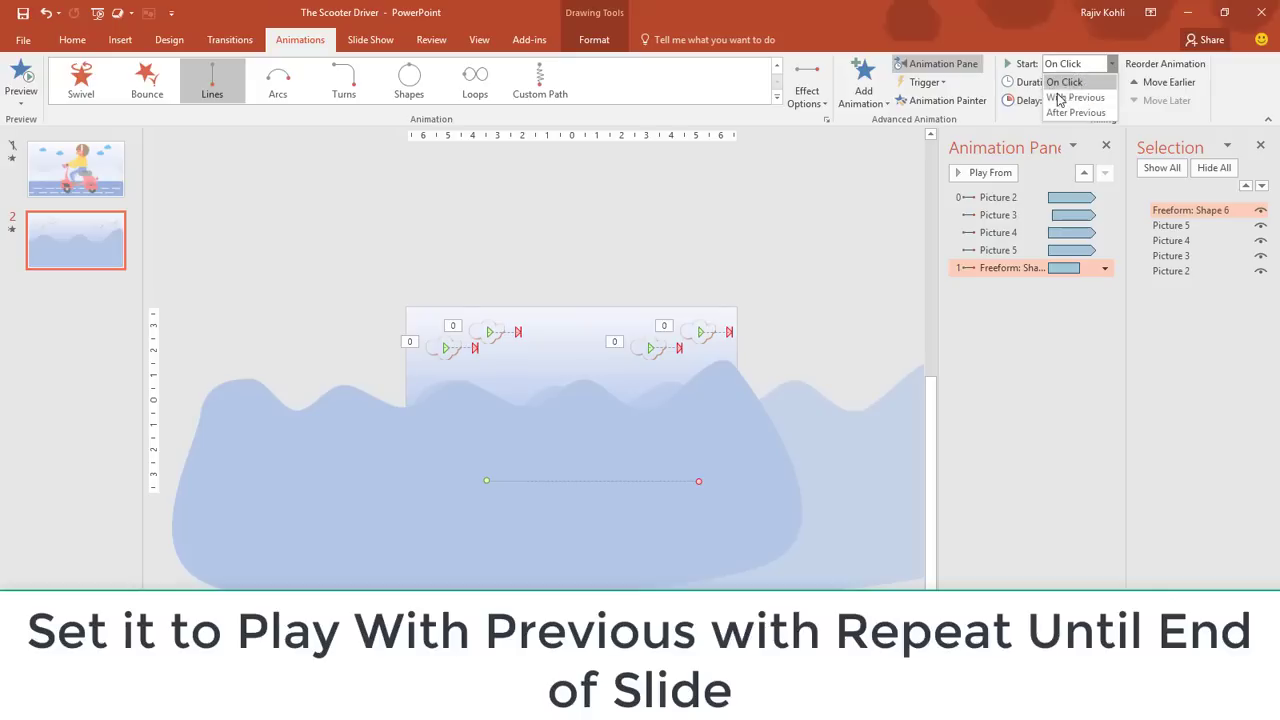
pyautogui.click(1082, 94)
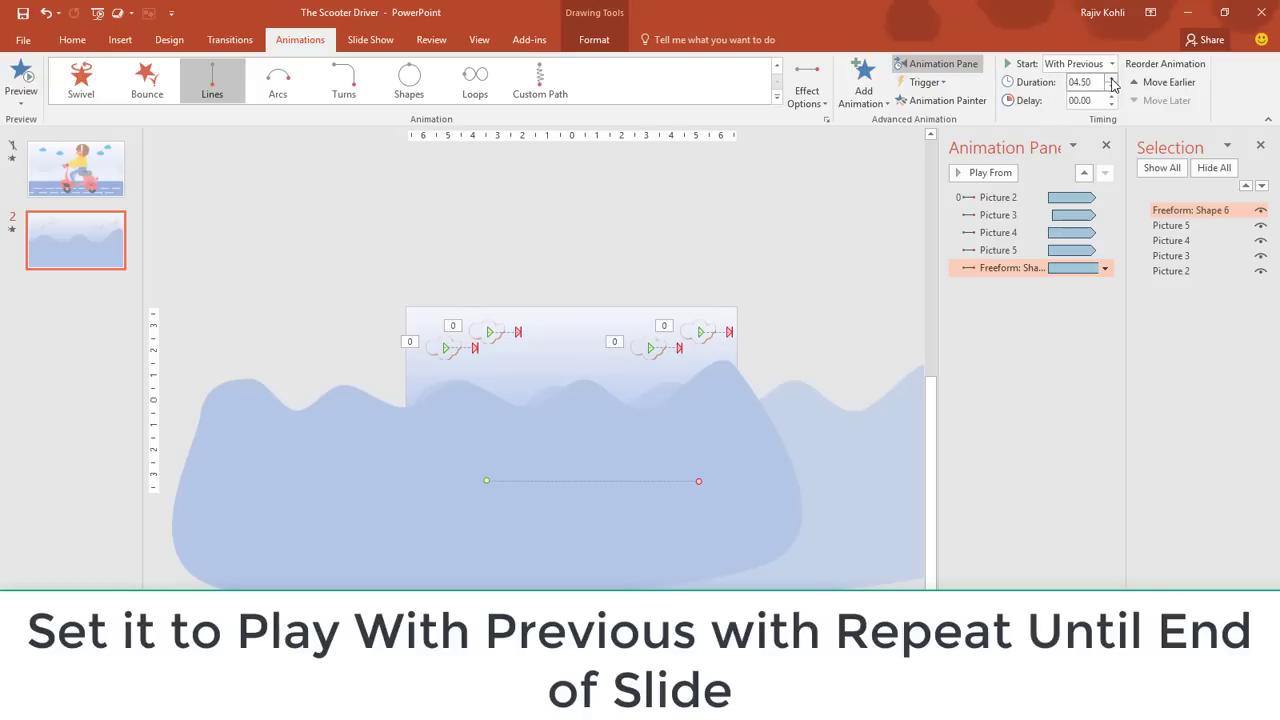
pyautogui.doubleClick(982, 269)
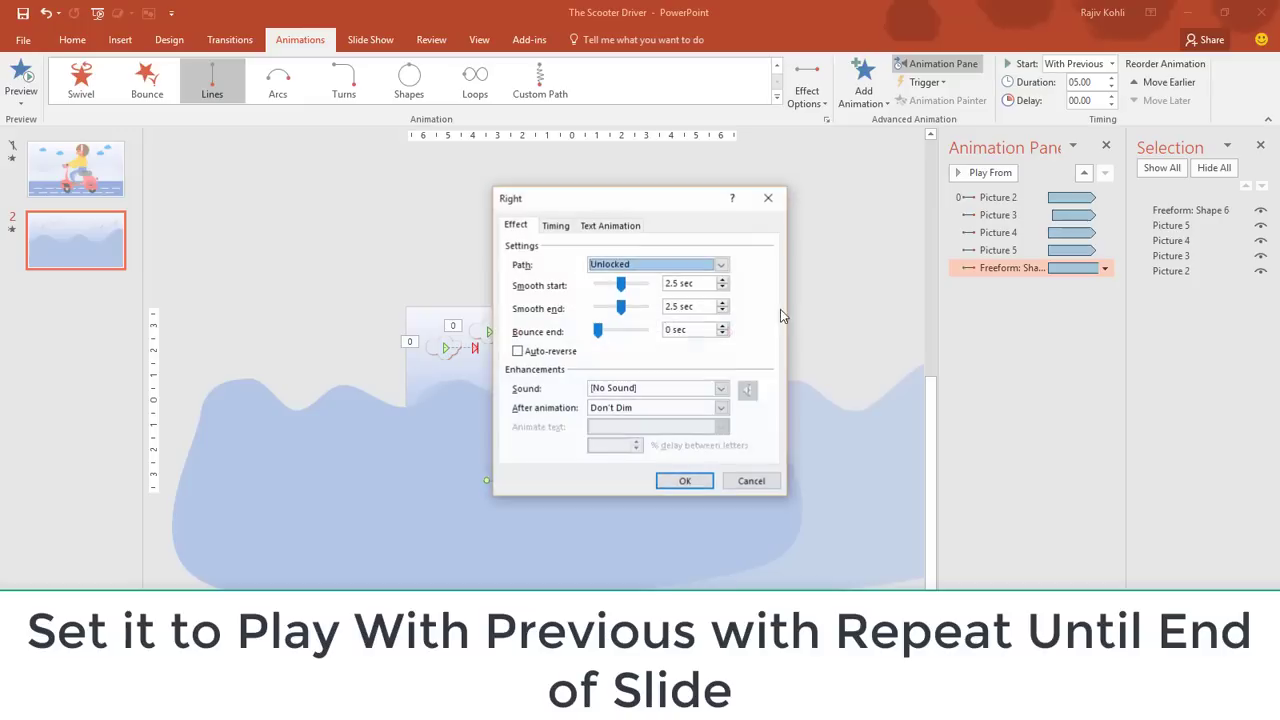
pyautogui.click(563, 227)
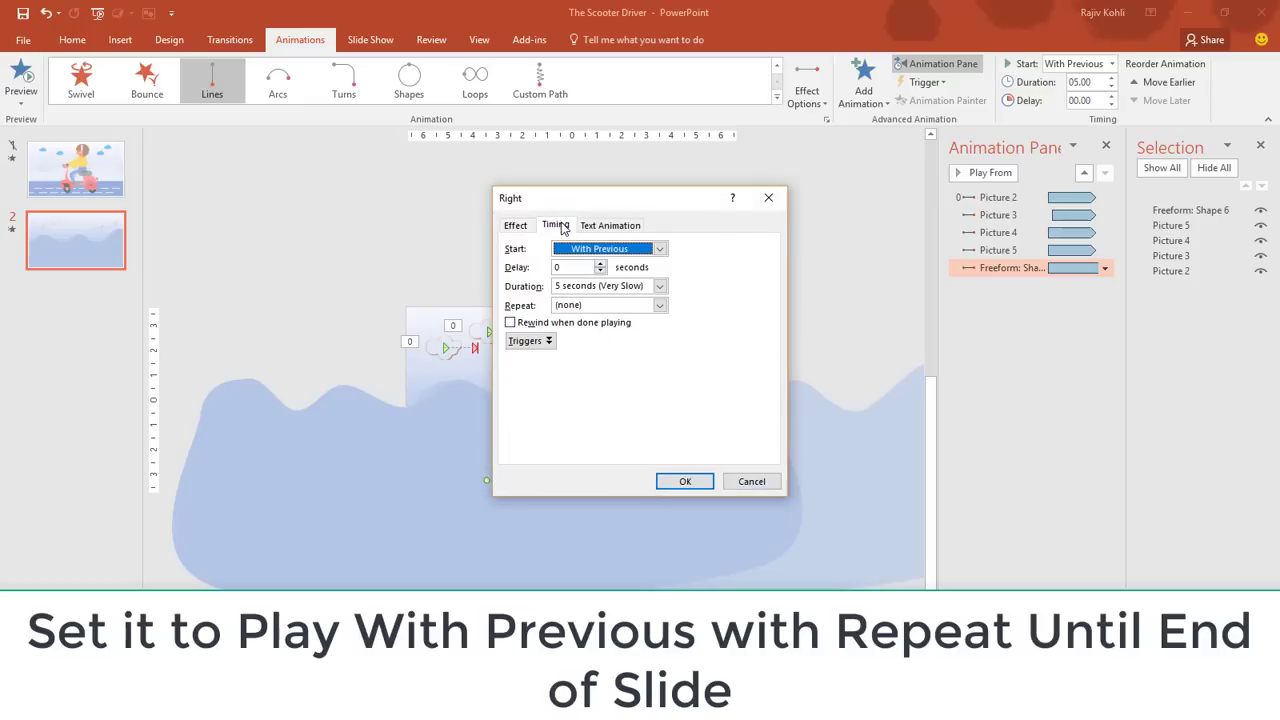
pyautogui.click(659, 305)
pyautogui.click(598, 396)
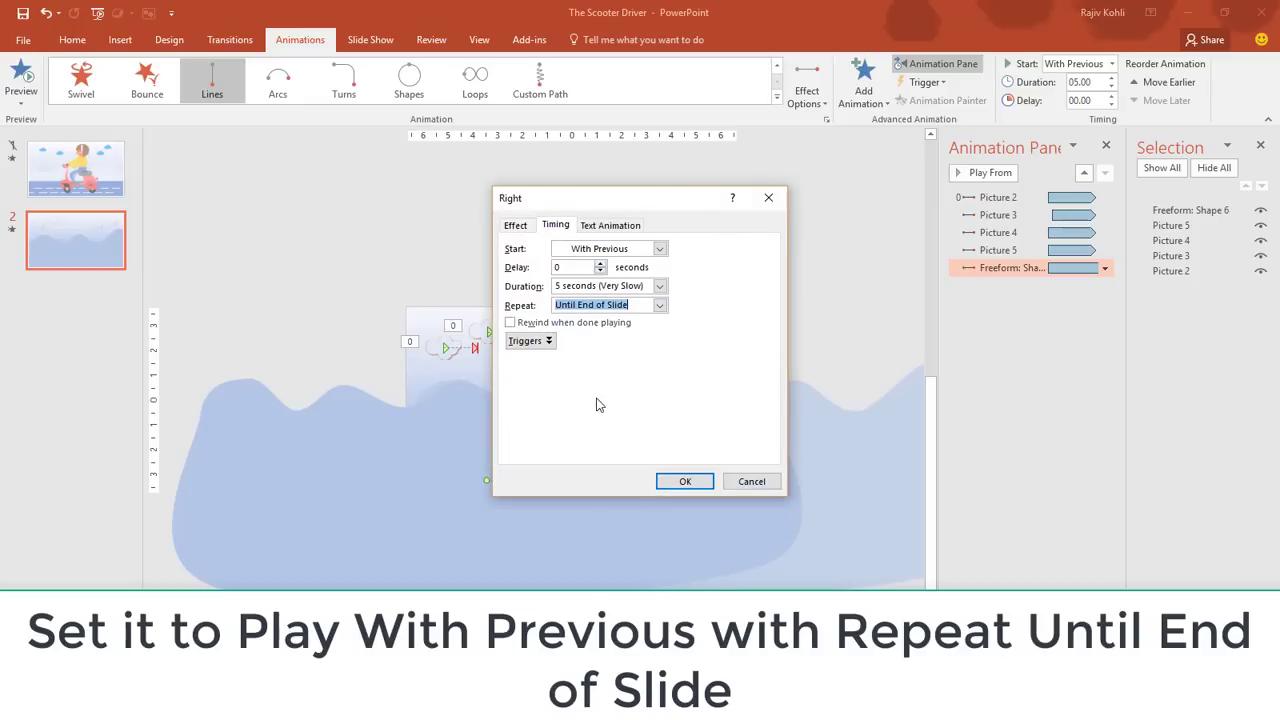
pyautogui.click(684, 482)
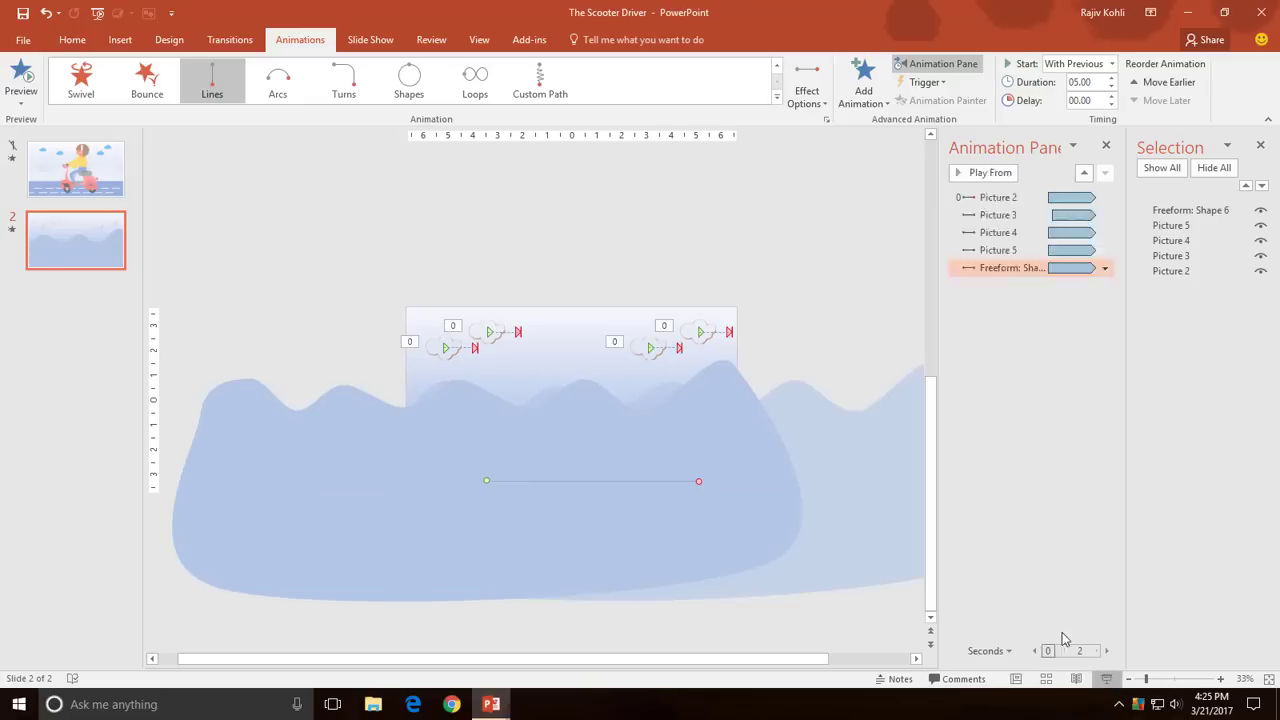
pyautogui.click(1106, 678)
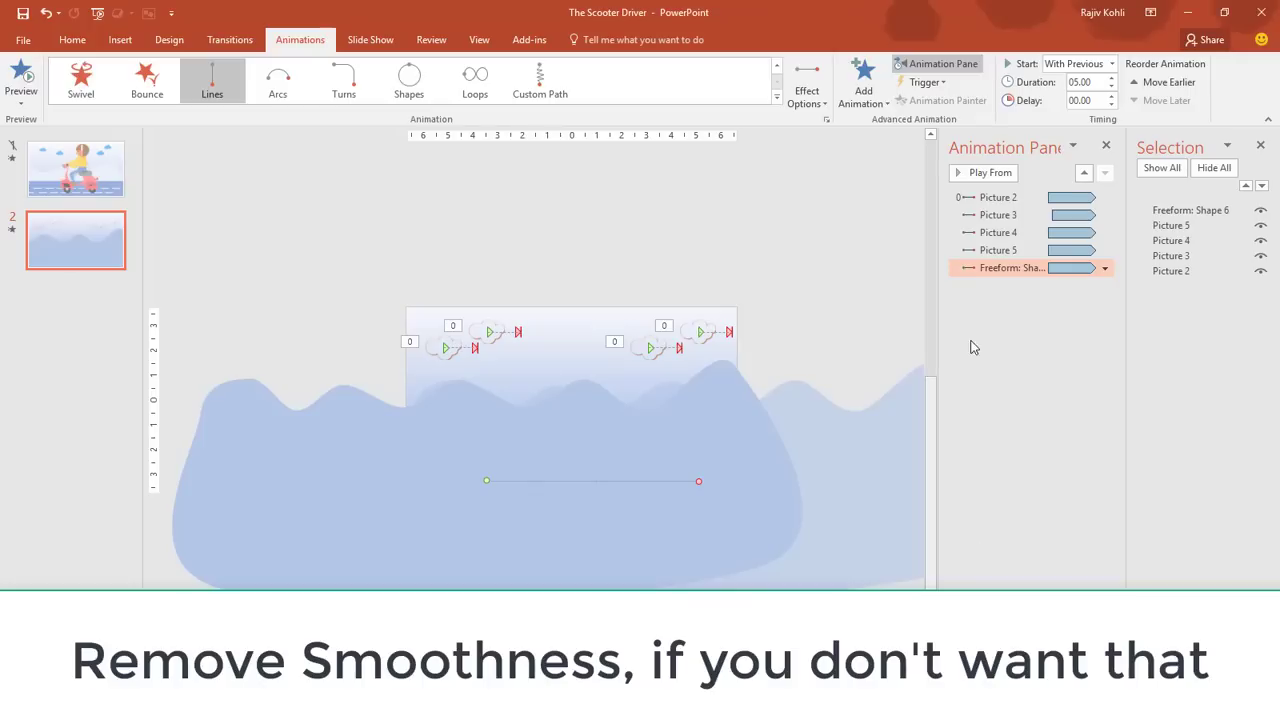
# - Set the hill motion's smooth start and smooth end to 0 seconds
pyautogui.doubleClick(991, 268)
pyautogui.moveTo(620, 307); pyautogui.dragTo(607, 310)
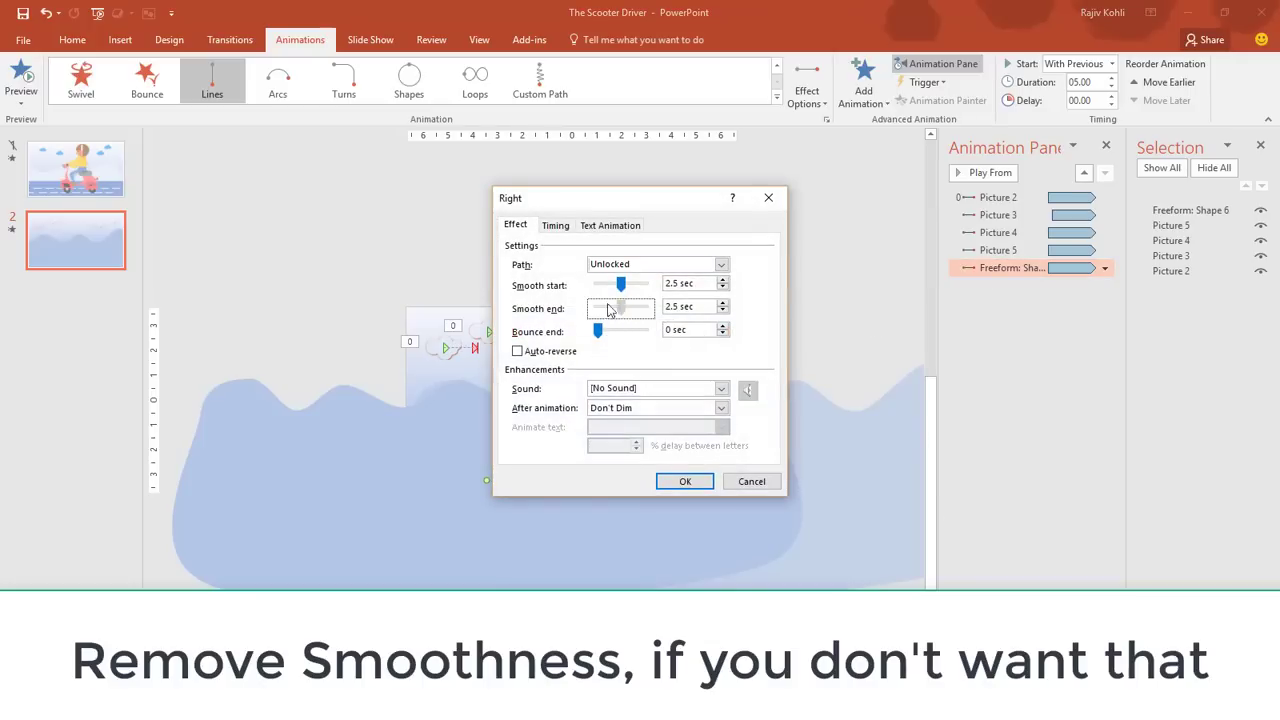
pyautogui.click(590, 287)
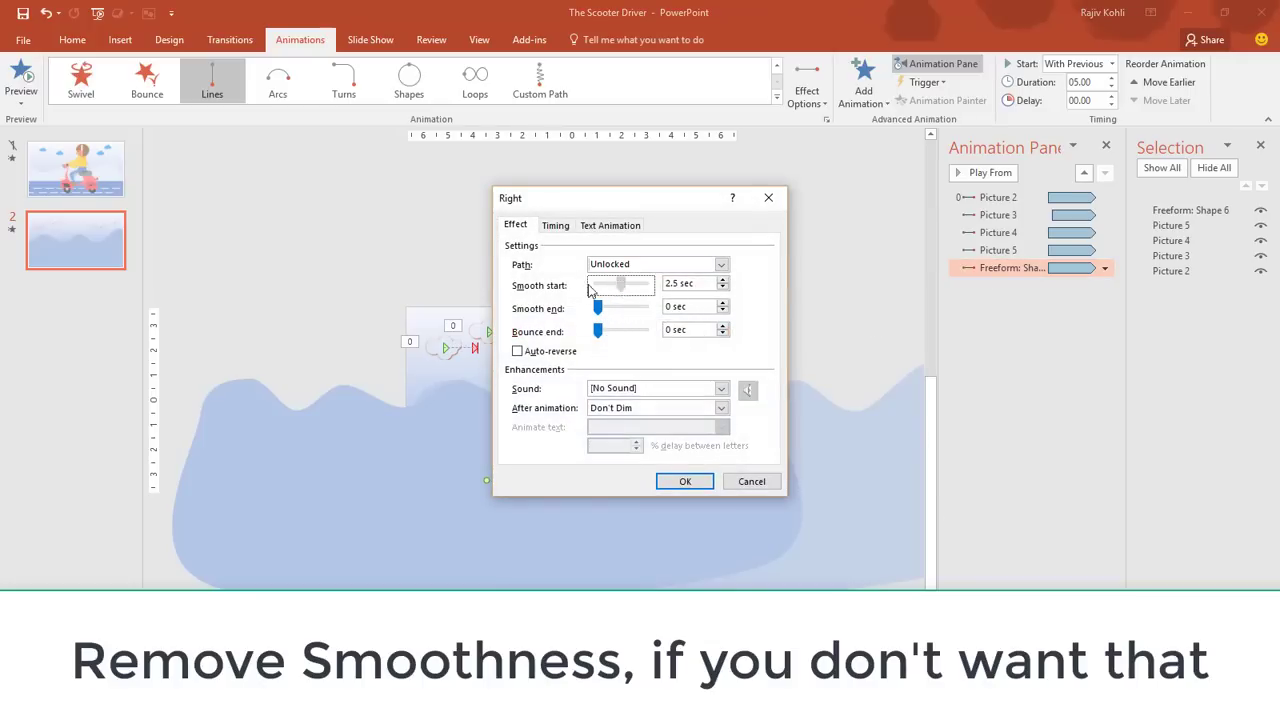
pyautogui.click(685, 481)
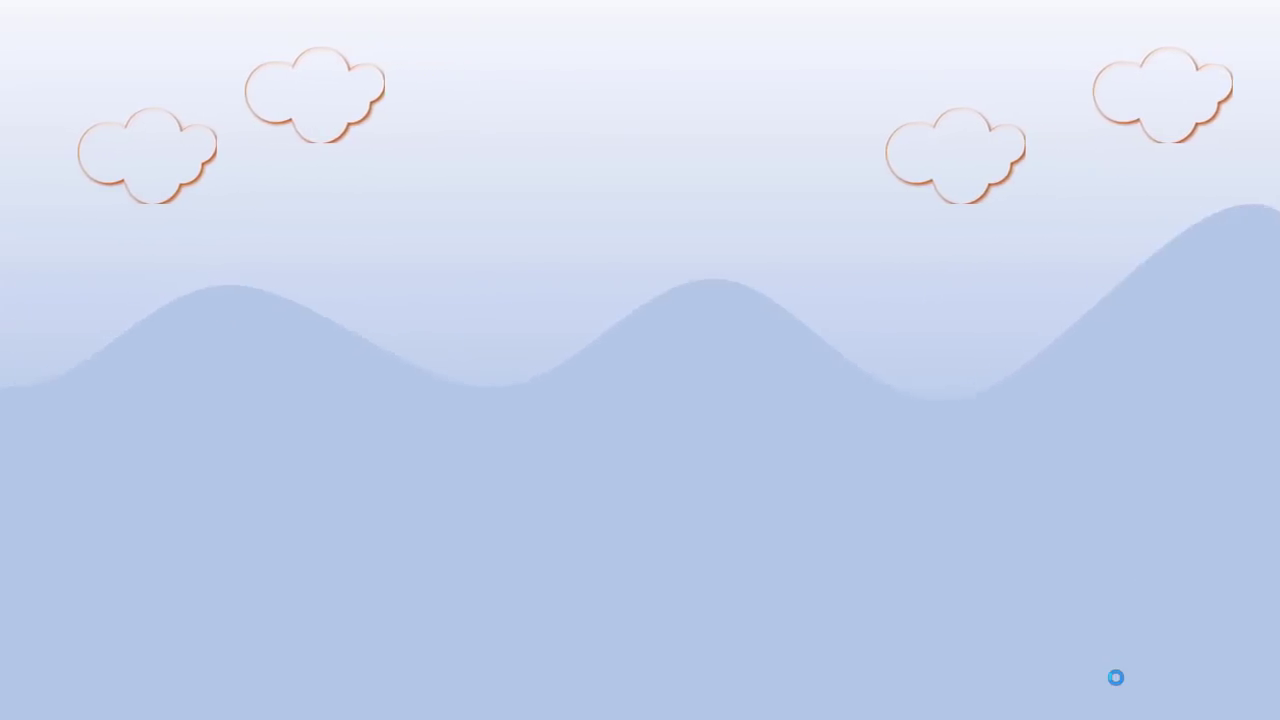
# - End the preview and rerun the slide show from slide 2 to check the faster hills
pyautogui.press('Escape')
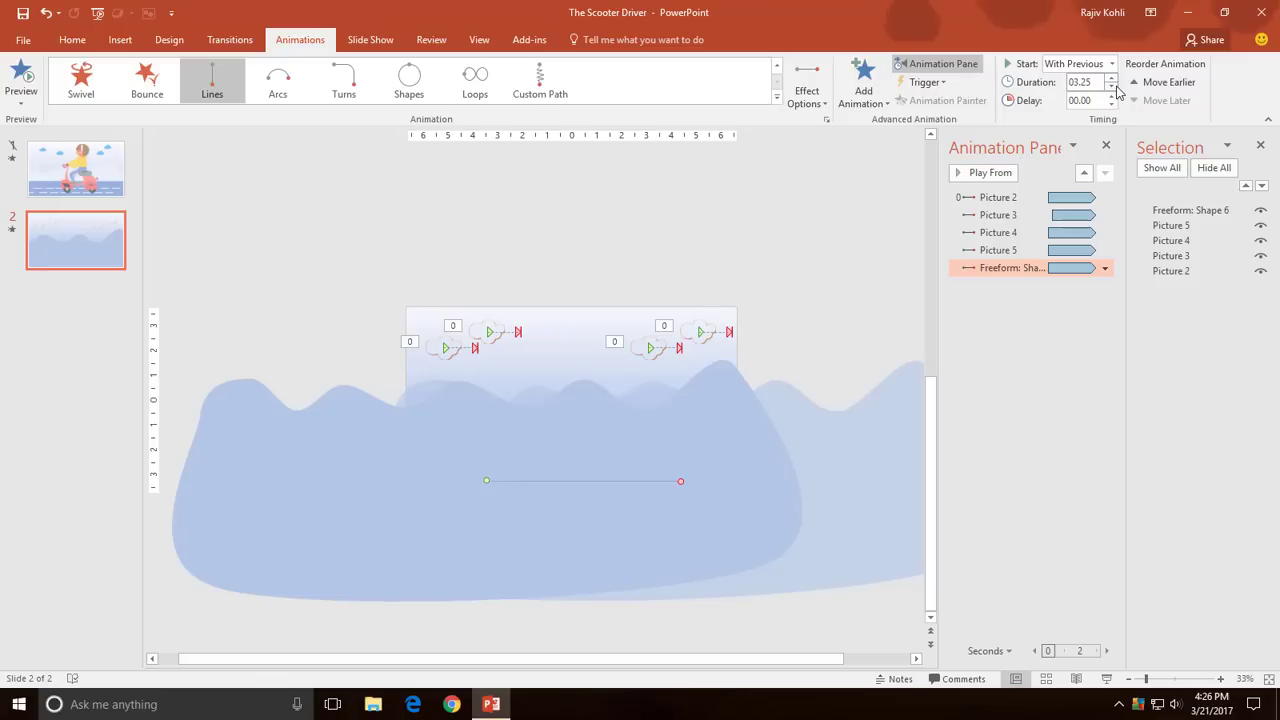
pyautogui.click(1105, 679)
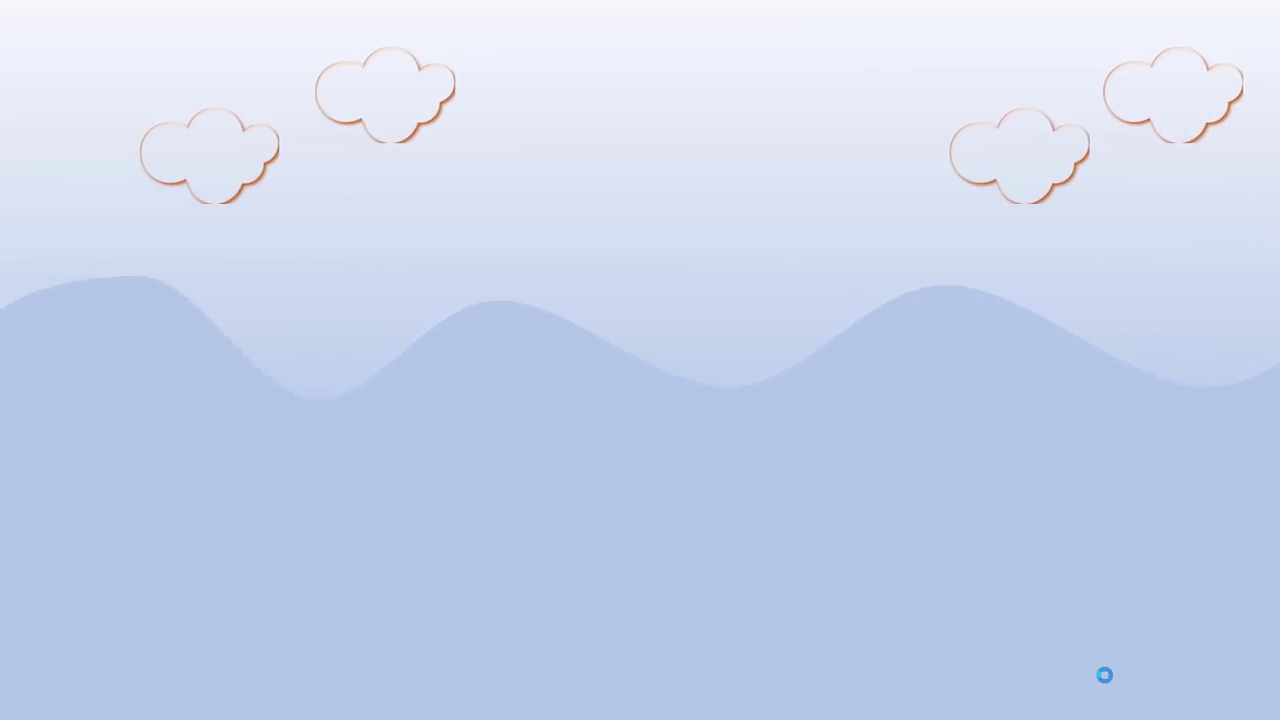
pyautogui.press('Escape')
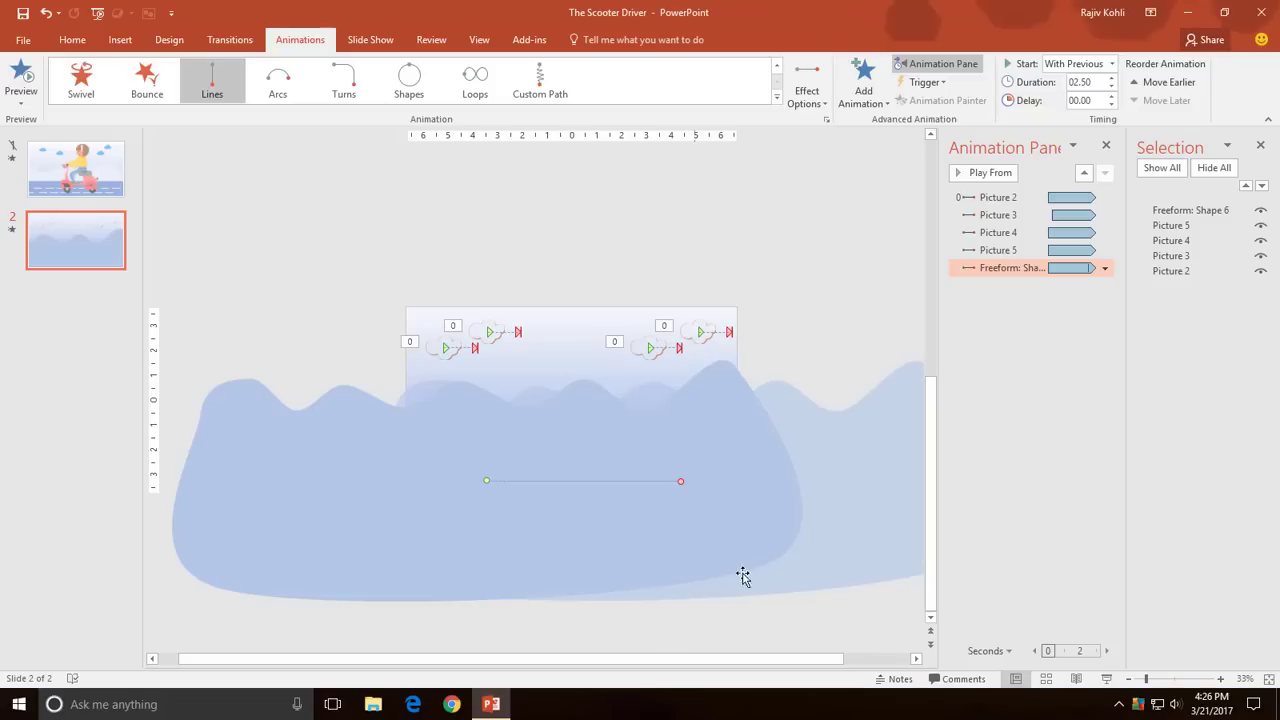
# - Draw a wide rectangle across the lower part of slide 2 for the road
pyautogui.click(120, 39)
pyautogui.click(273, 90)
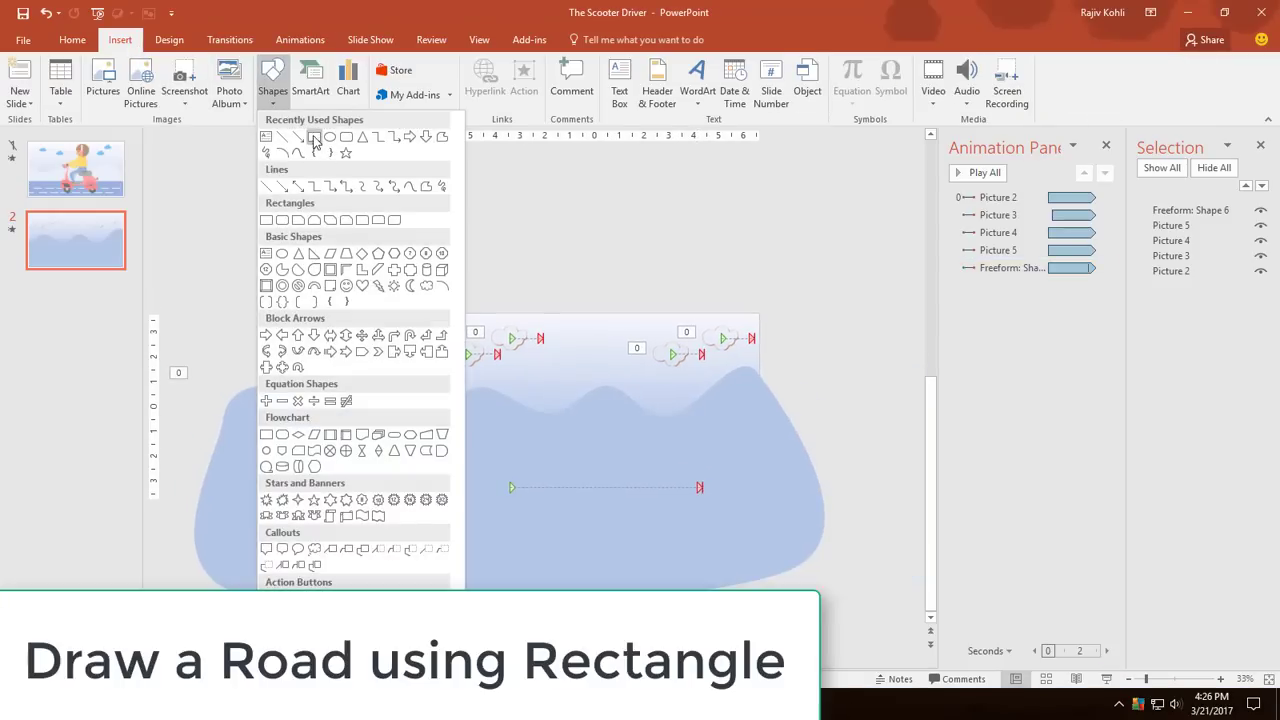
pyautogui.click(314, 137)
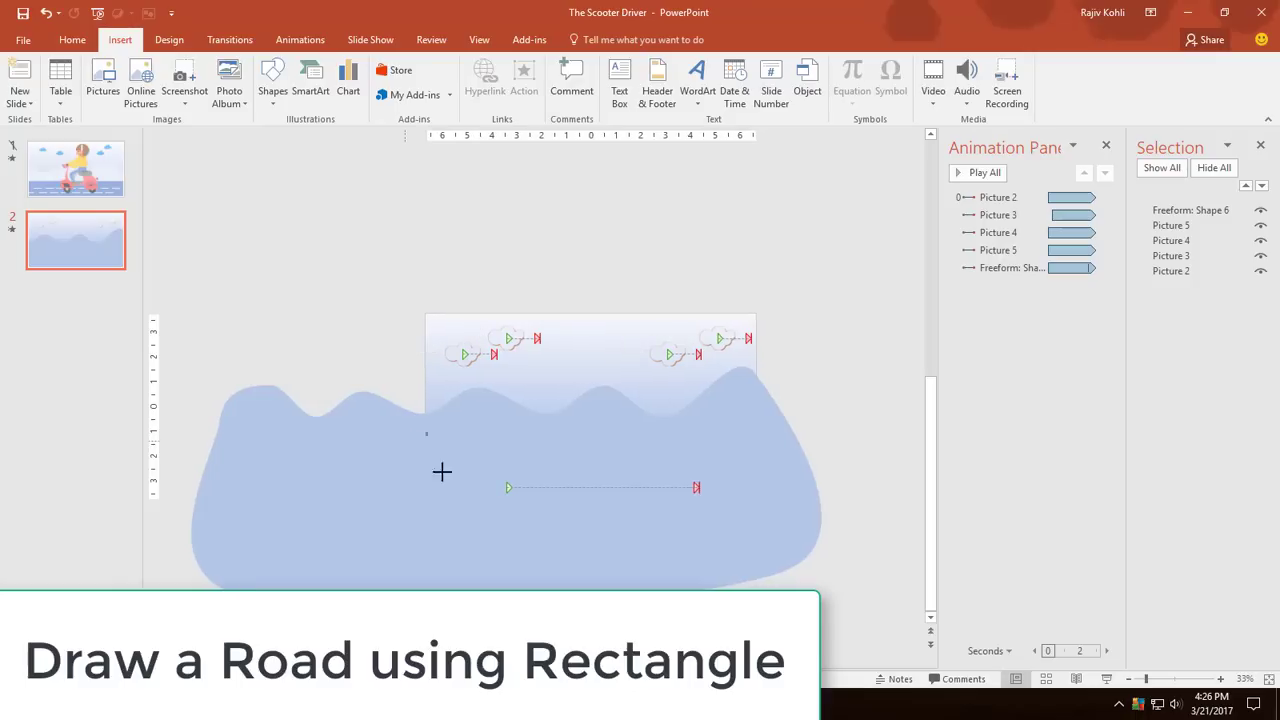
pyautogui.moveTo(429, 433); pyautogui.dragTo(734, 479)
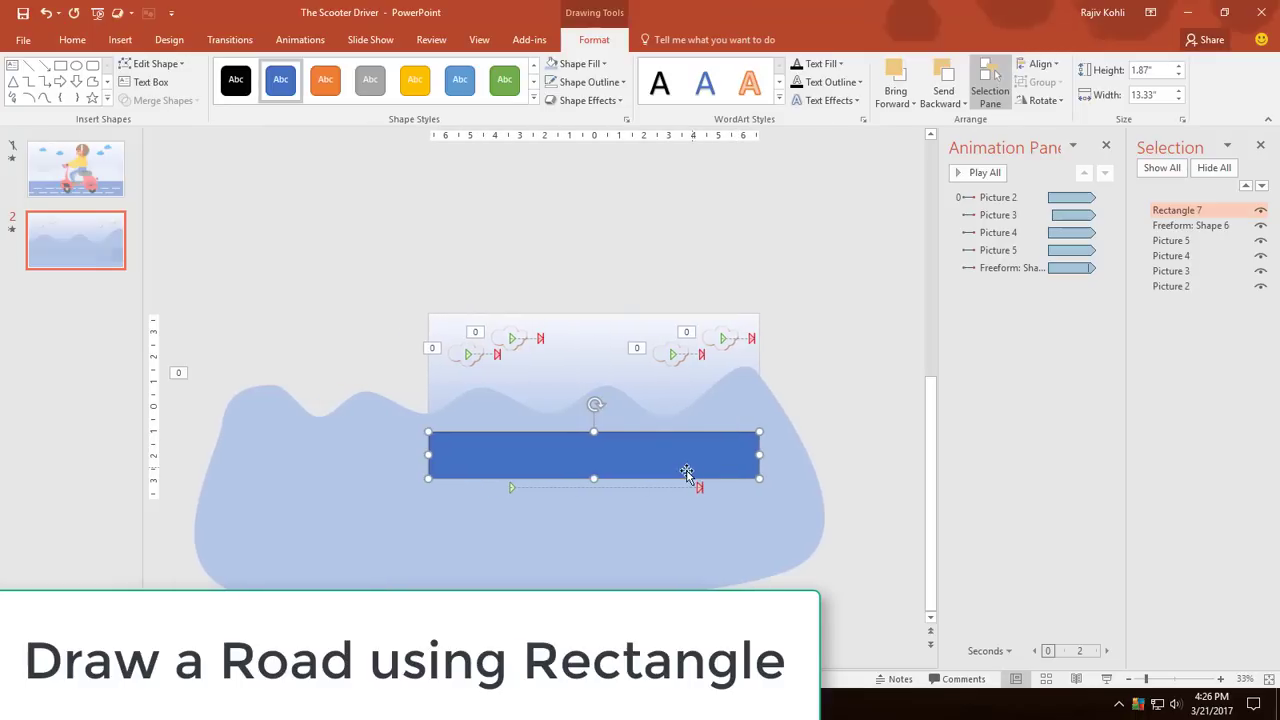
# - Nudge the road rectangle lower, checking its placement with slide show previews
pyautogui.click(1108, 680)
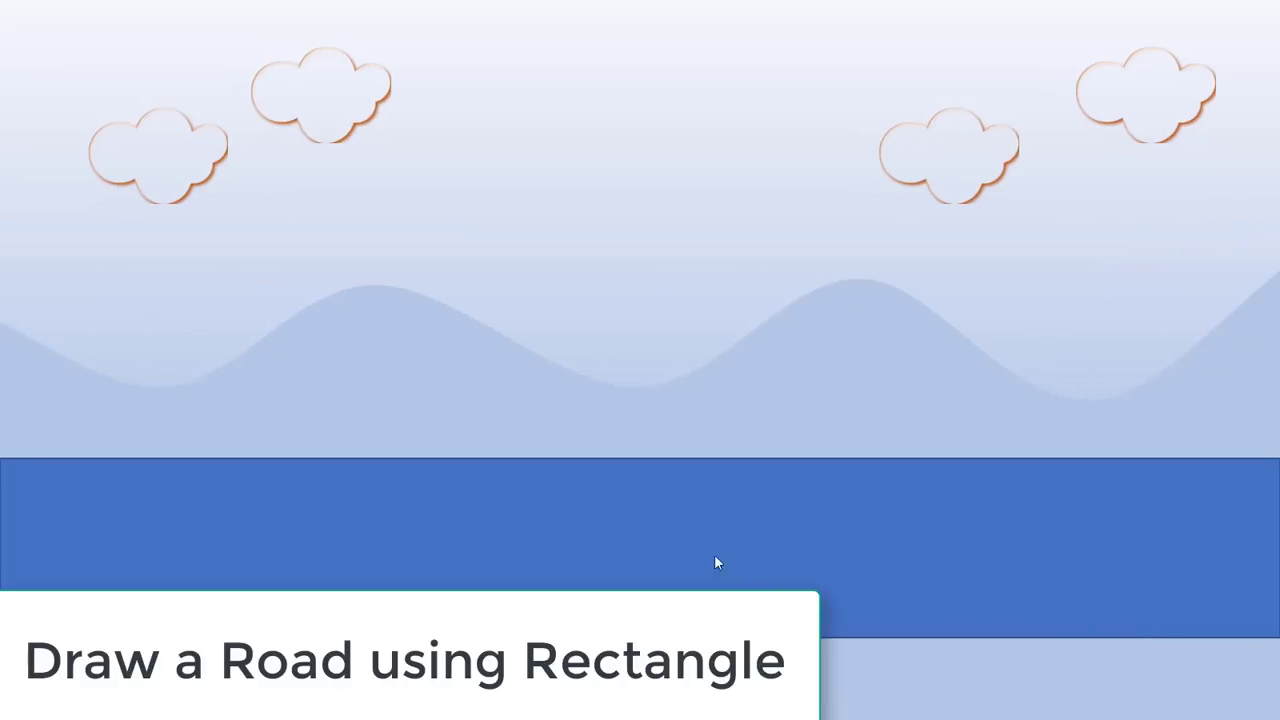
pyautogui.press('Escape')
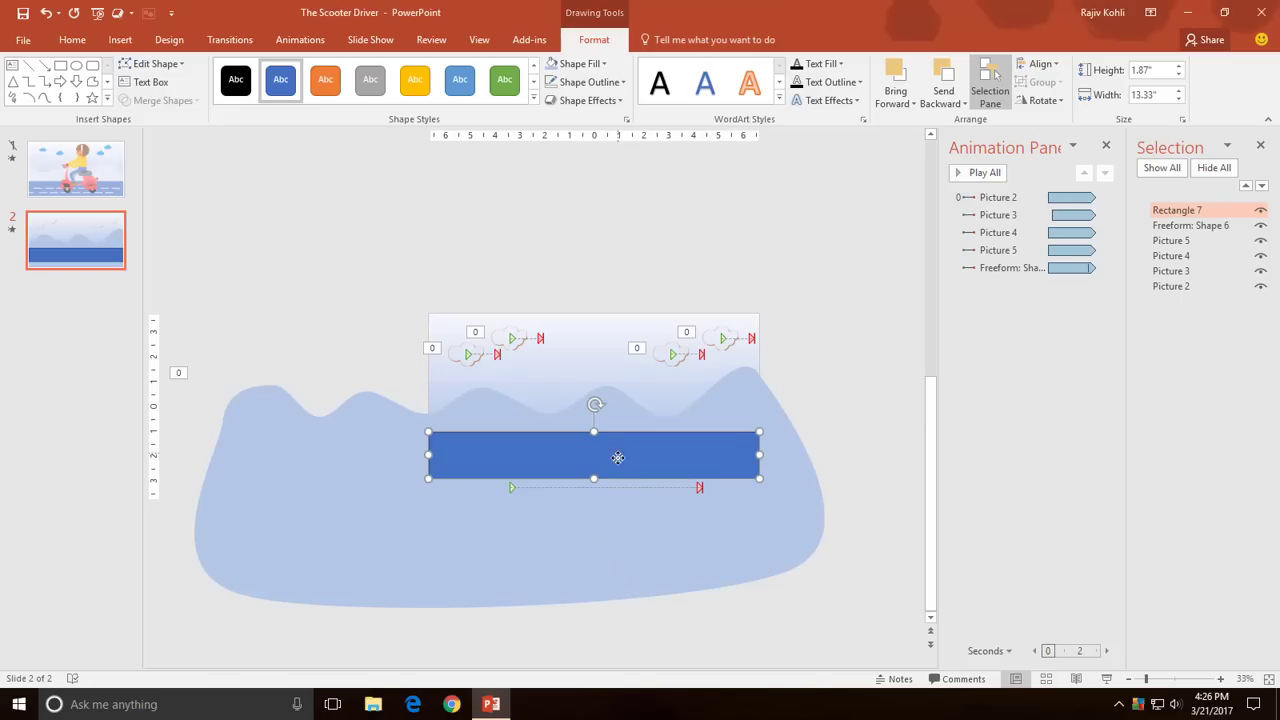
pyautogui.moveTo(618, 457); pyautogui.dragTo(606, 468)
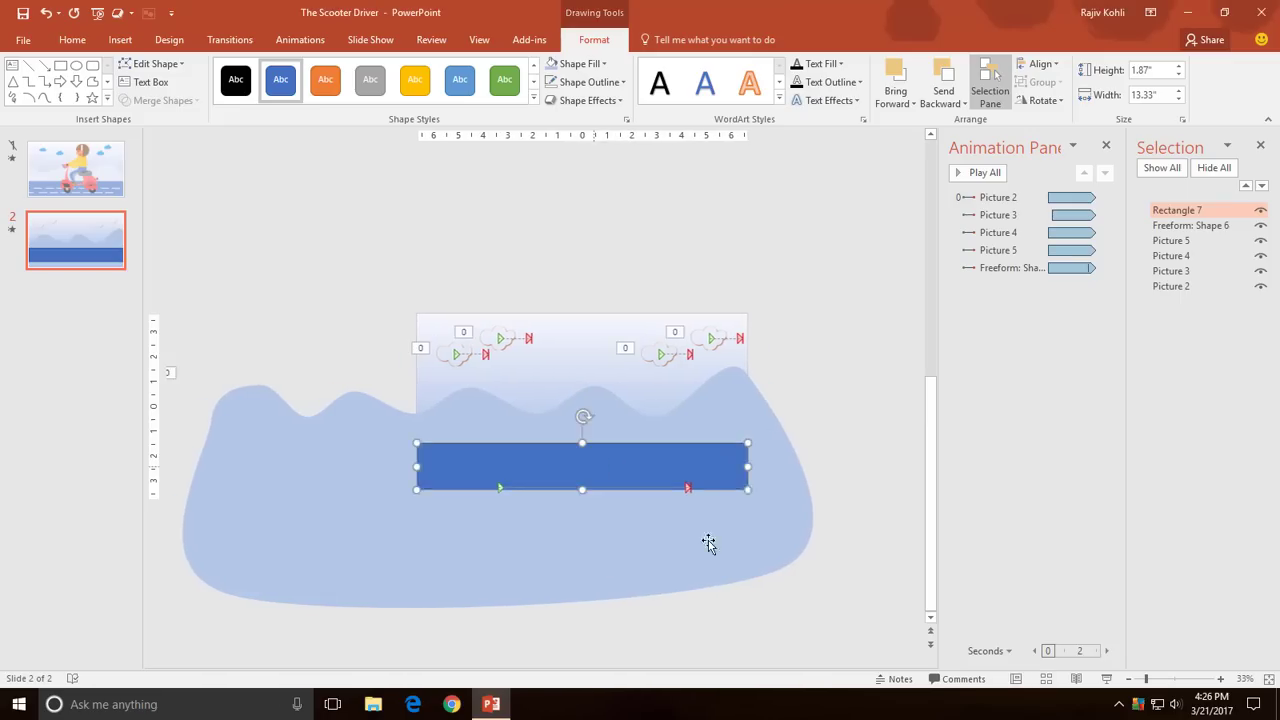
pyautogui.click(1104, 679)
pyautogui.press('Escape')
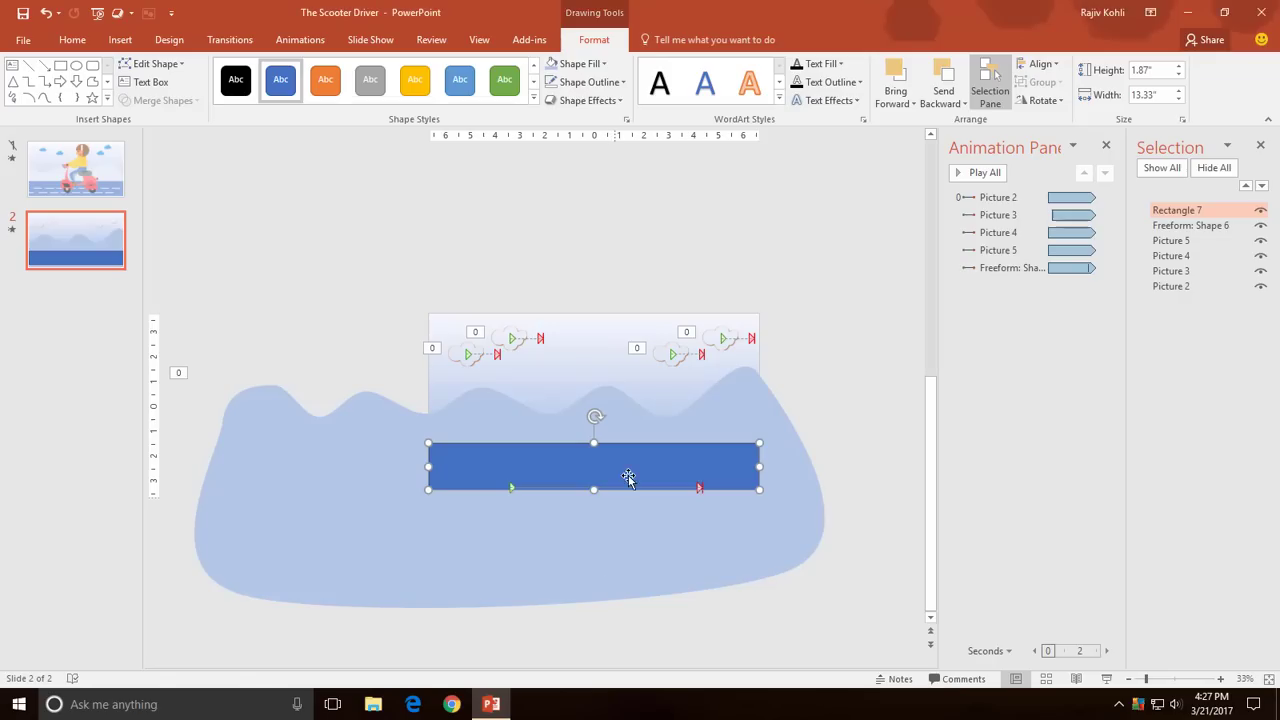
pyautogui.moveTo(628, 477); pyautogui.dragTo(623, 487)
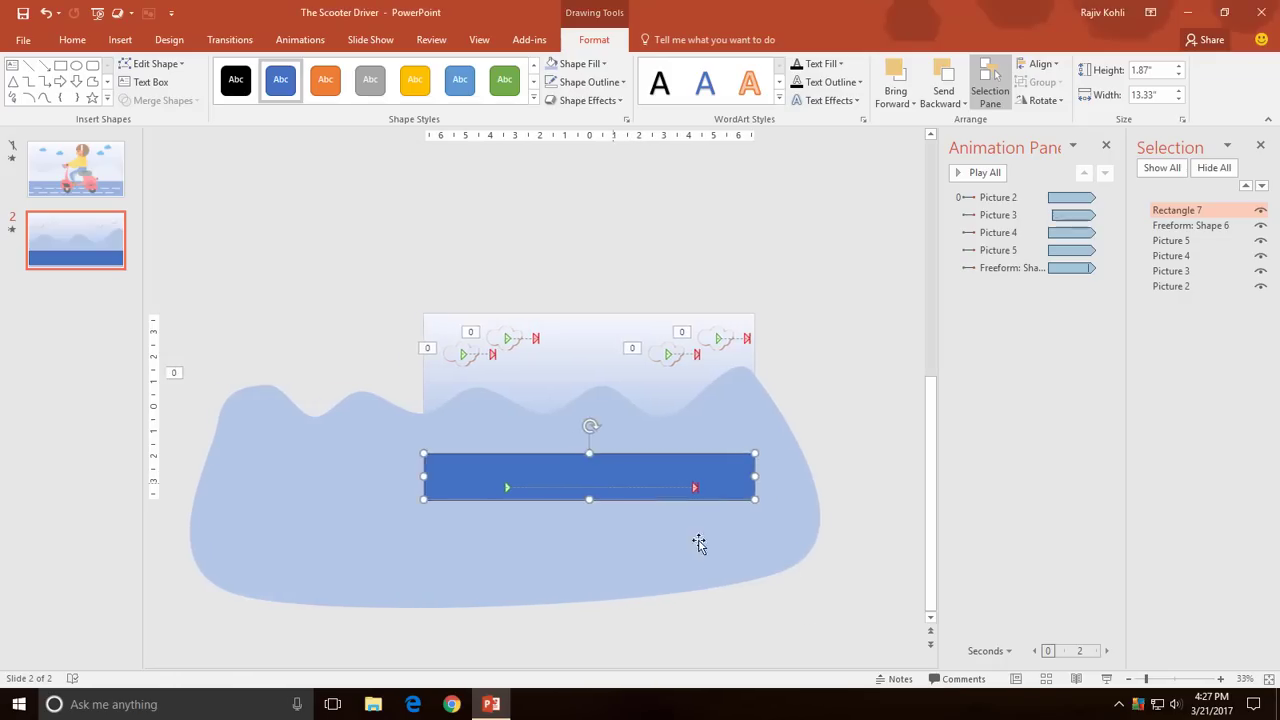
pyautogui.click(1104, 679)
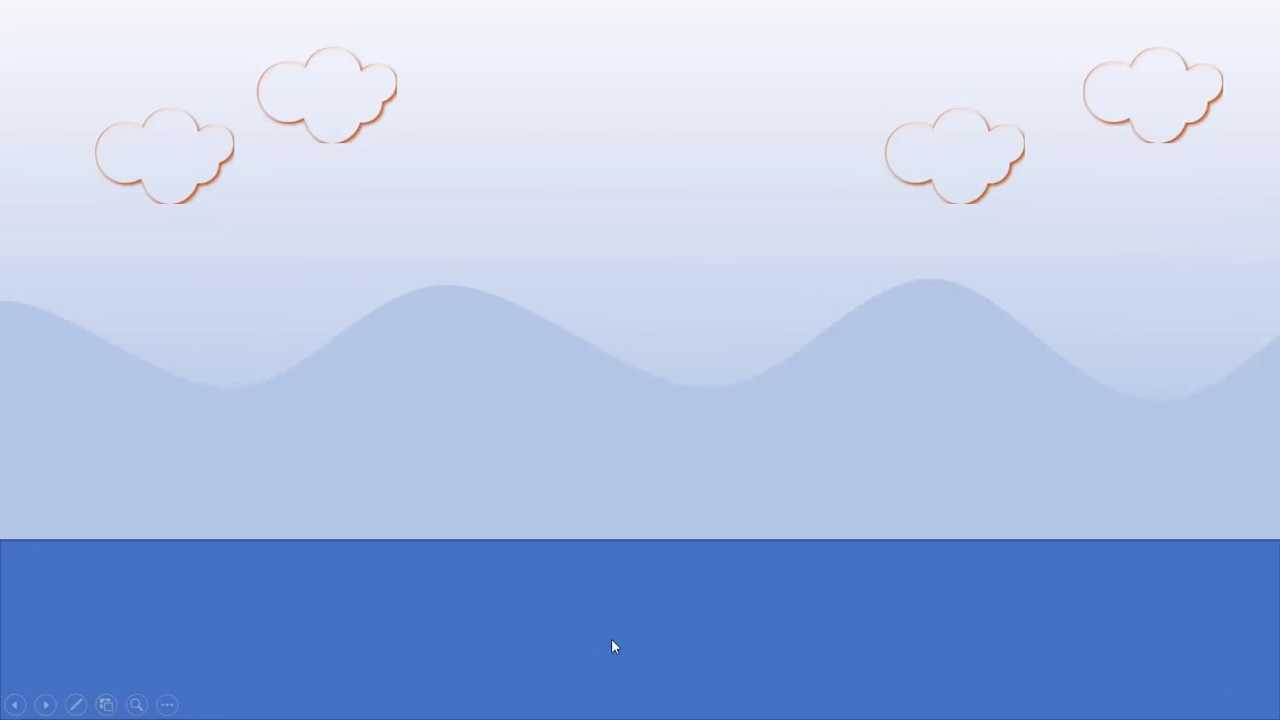
pyautogui.press('Escape')
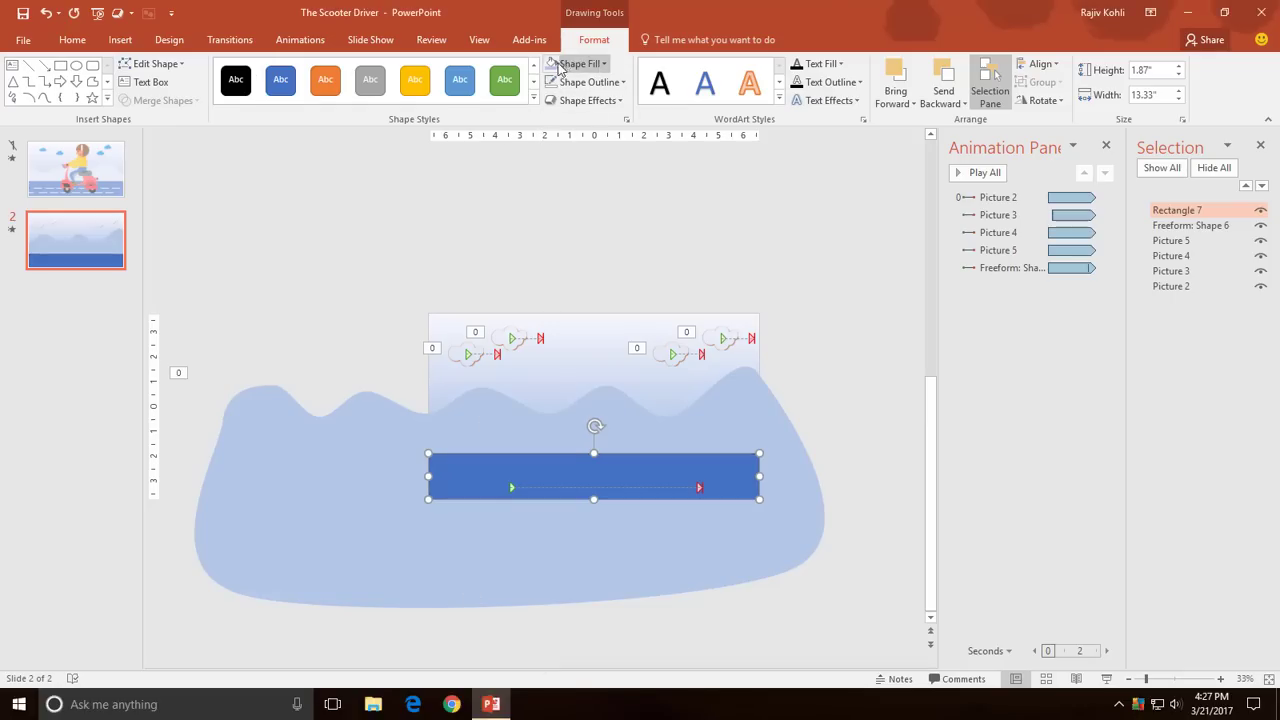
# - Fill the road rectangle a lighter blue
pyautogui.click(560, 66)
pyautogui.click(578, 70)
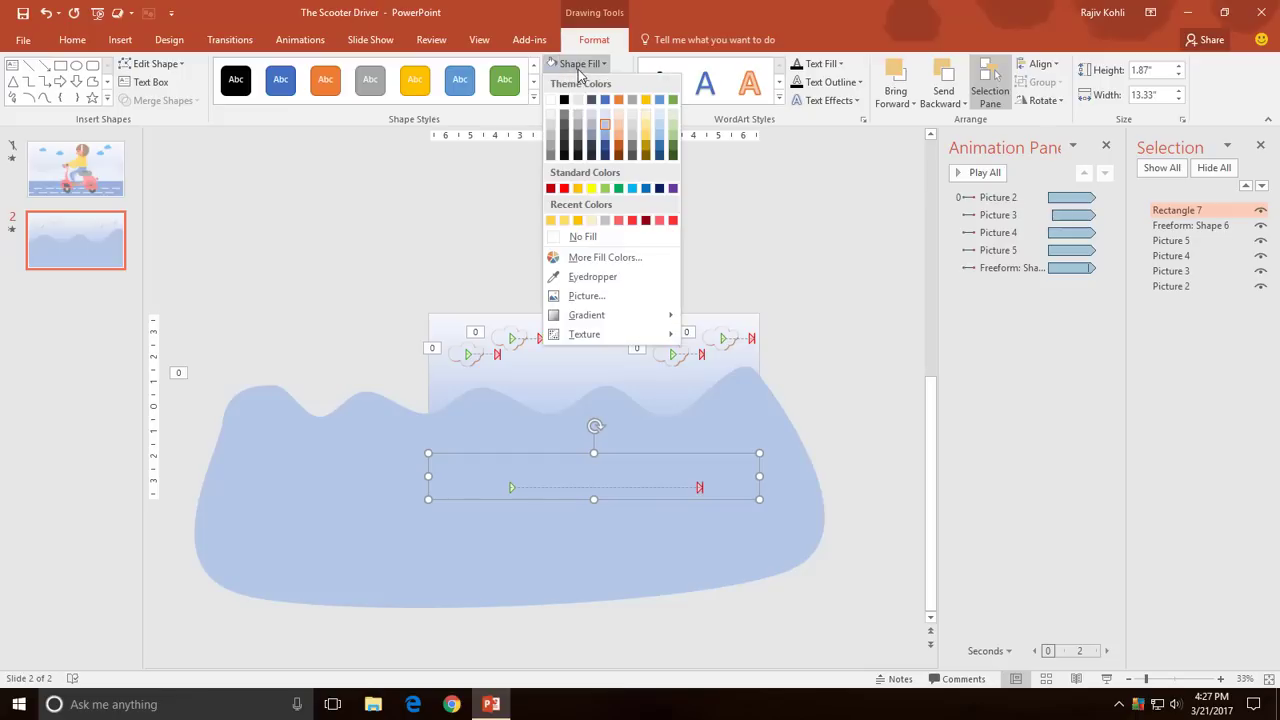
pyautogui.click(606, 143)
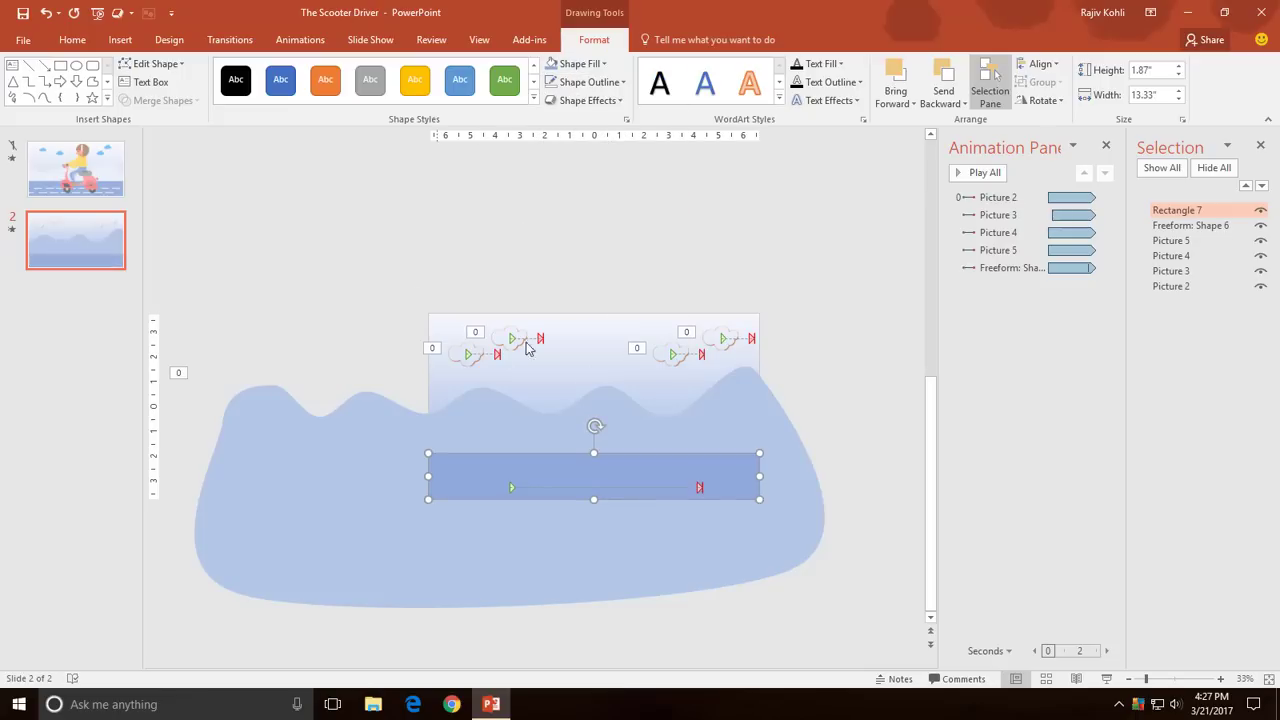
pyautogui.keyDown('ctrl'); pyautogui.scroll(4, 616, 391); pyautogui.keyUp('ctrl')
pyautogui.keyDown('ctrl'); pyautogui.scroll(-1, 583, 397); pyautogui.keyUp('ctrl')
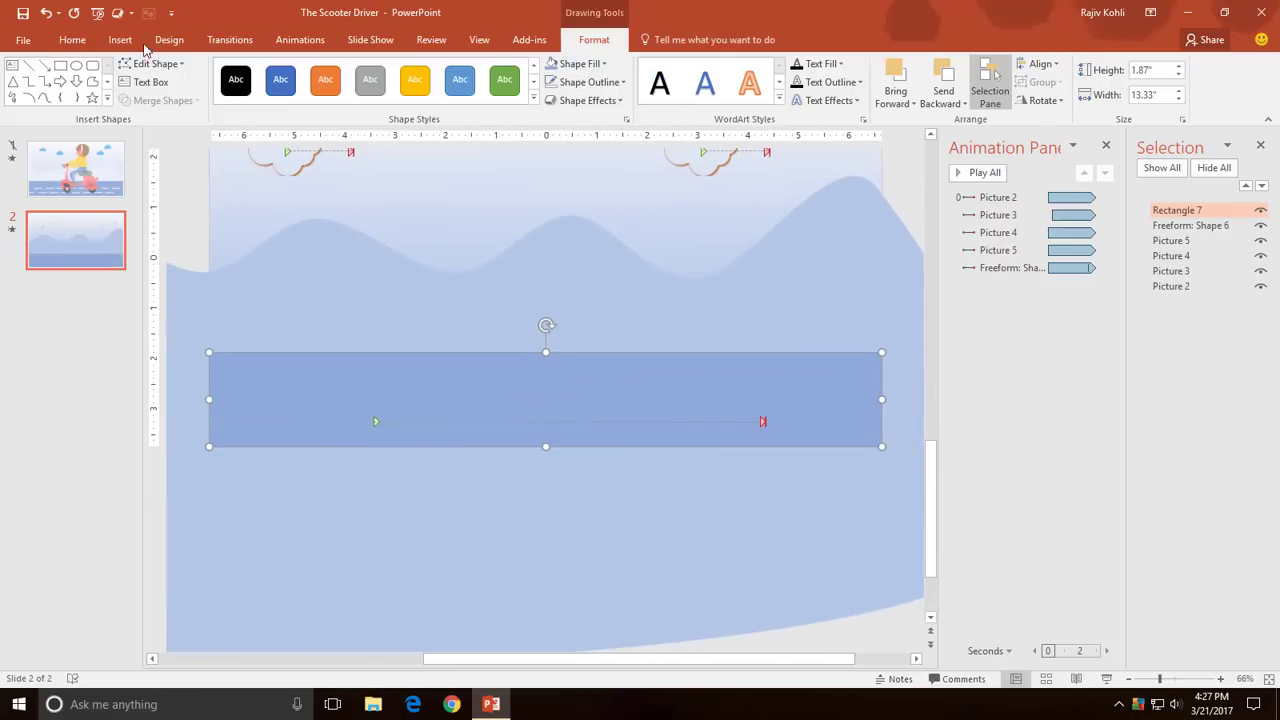
pyautogui.click(121, 40)
# - Draw a short horizontal line at the road's left end and colour it white
pyautogui.click(273, 80)
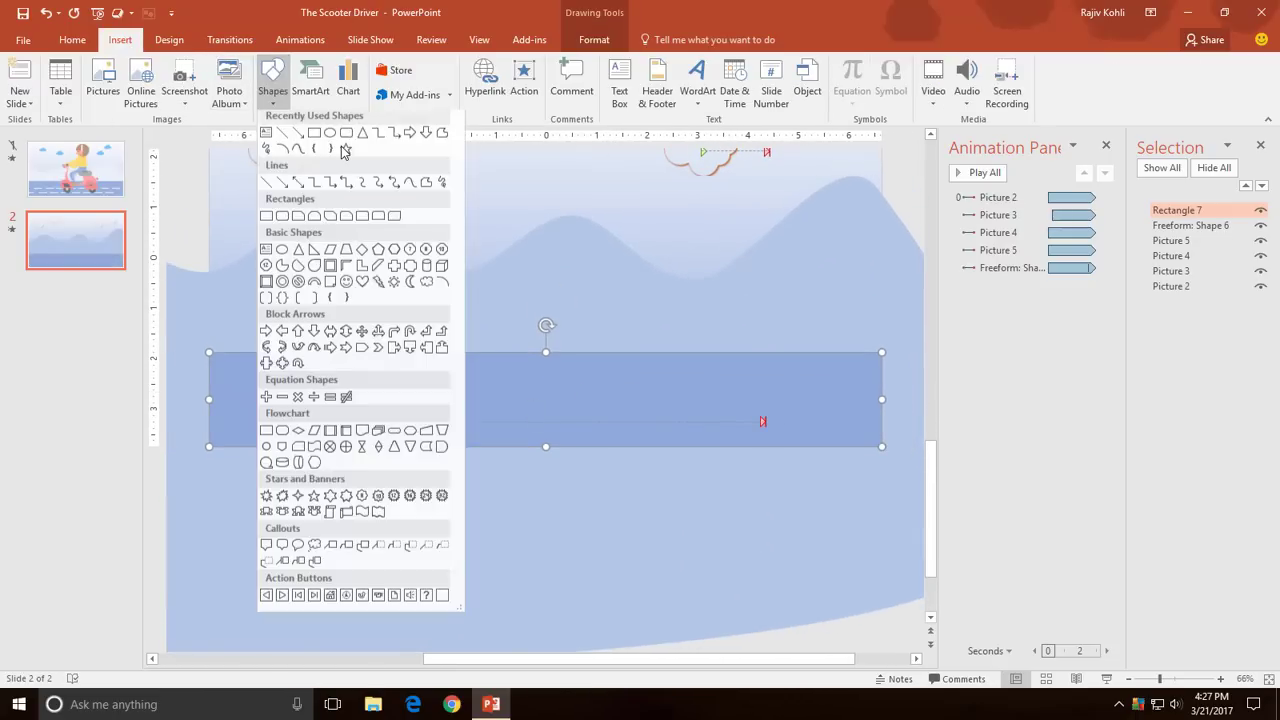
pyautogui.click(281, 140)
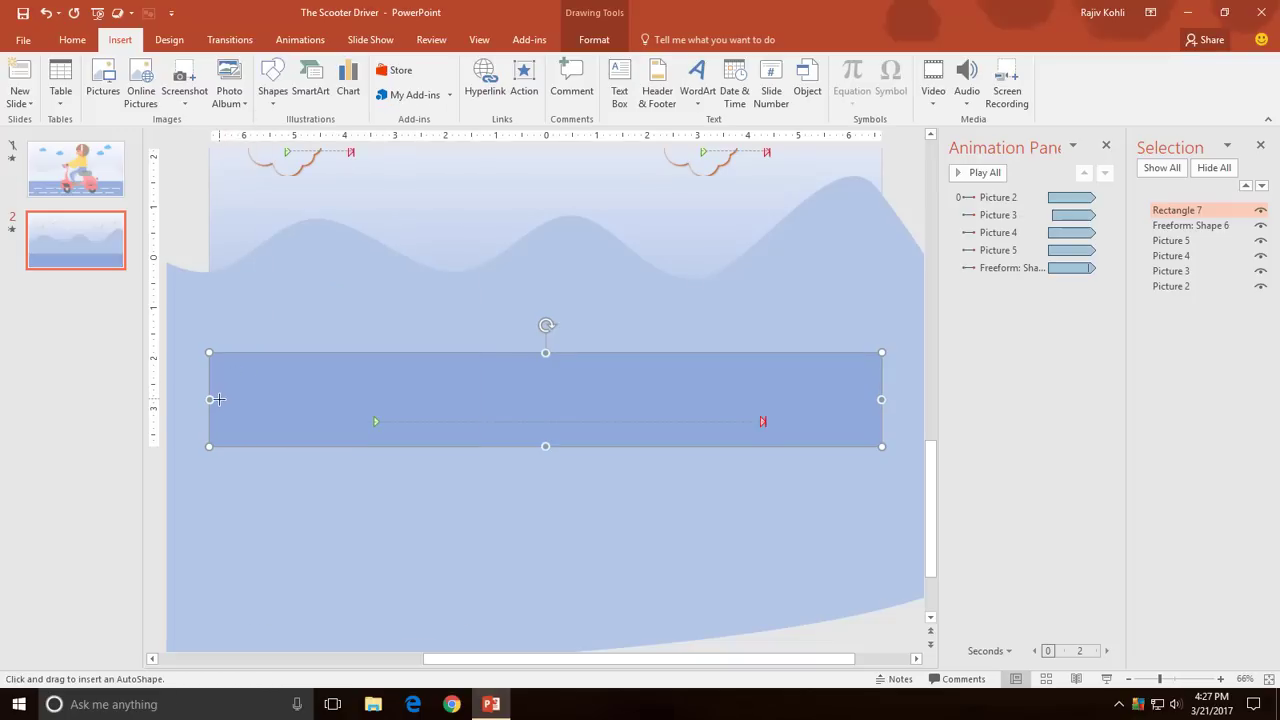
pyautogui.moveTo(221, 400); pyautogui.dragTo(278, 400)
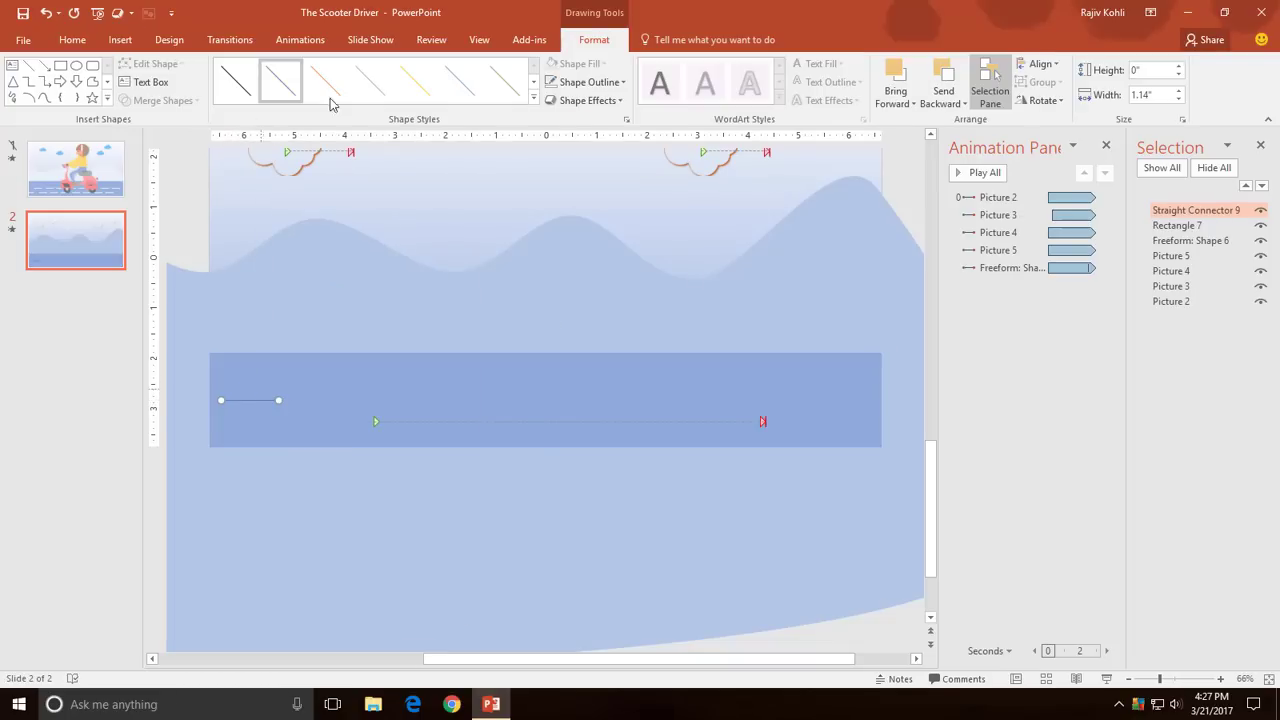
pyautogui.click(580, 84)
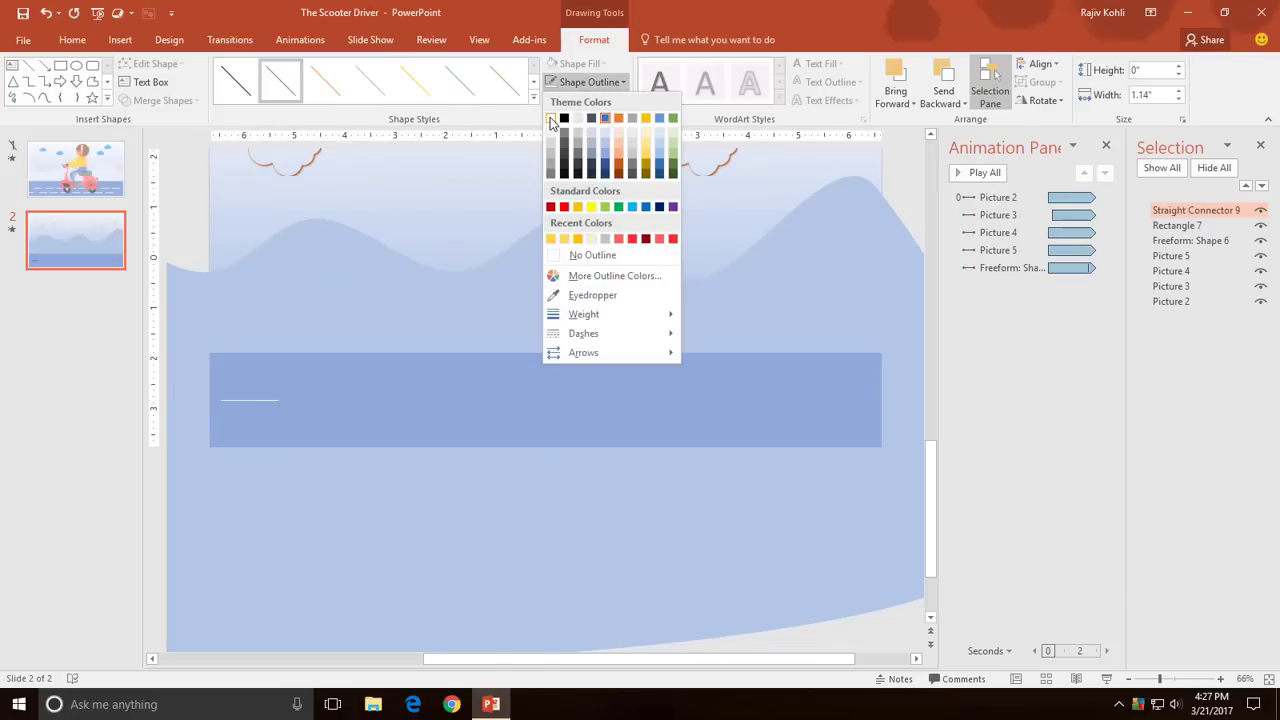
pyautogui.click(551, 119)
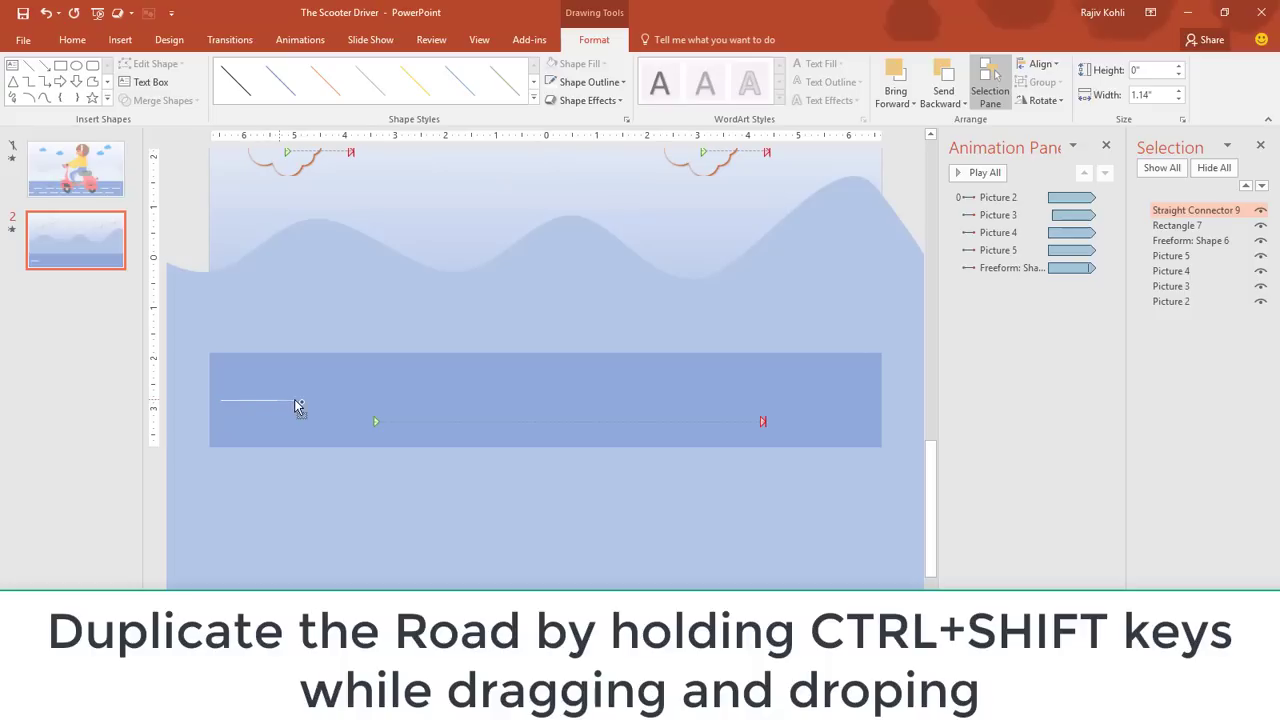
# - Duplicate the white dash rightward into an evenly spaced row along the road
pyautogui.moveTo(296, 405); pyautogui.dragTo(334, 402)
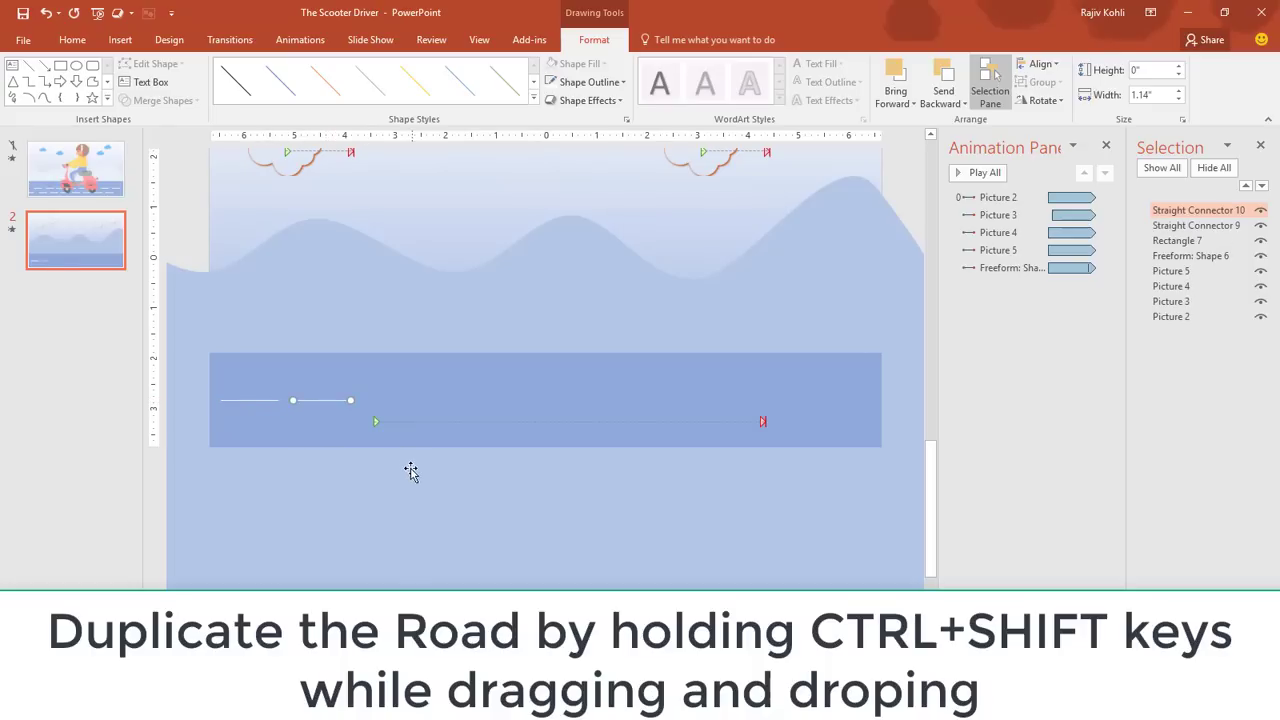
pyautogui.press('F4')
pyautogui.press('F4')
pyautogui.press('F4')
pyautogui.press('F4')
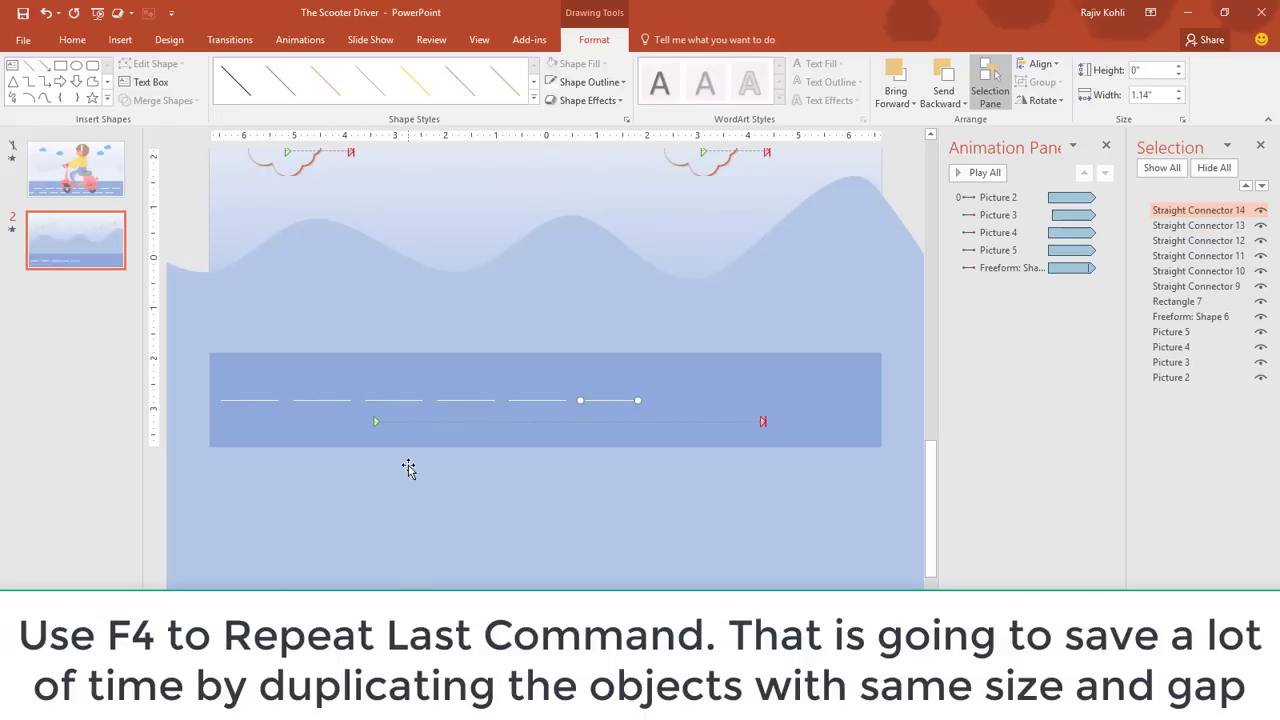
pyautogui.press('F4')
pyautogui.press('F4')
pyautogui.press('F4')
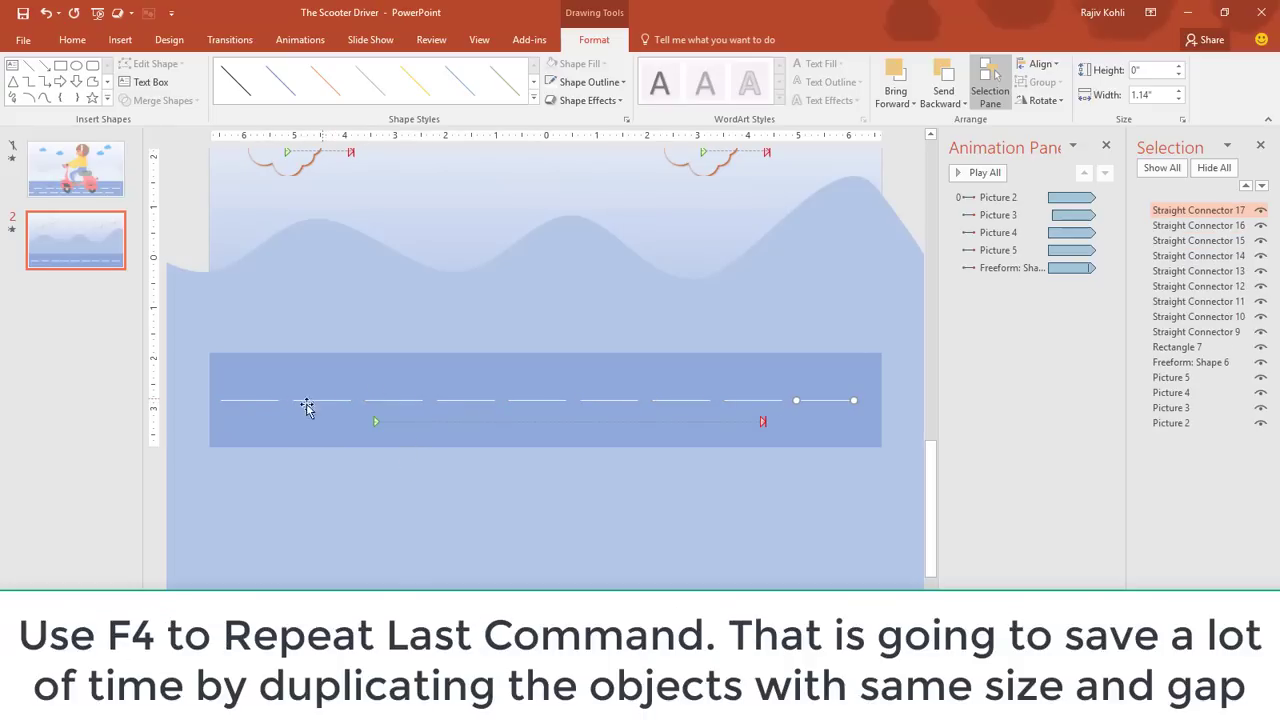
# - Add a lower row of evenly spaced dashes across the road
pyautogui.click(273, 401)
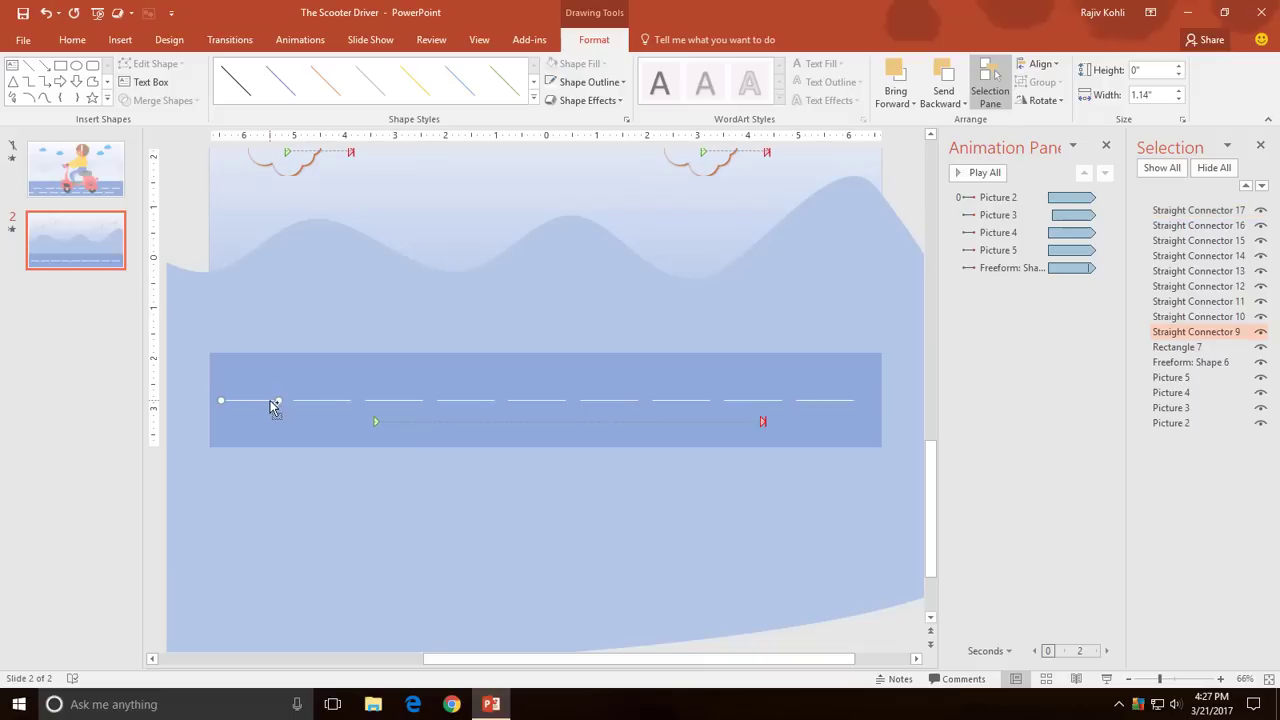
pyautogui.moveTo(273, 423)
pyautogui.mouseDown()
pyautogui.moveTo(250, 422)
pyautogui.moveTo(270, 430)
pyautogui.mouseUp()
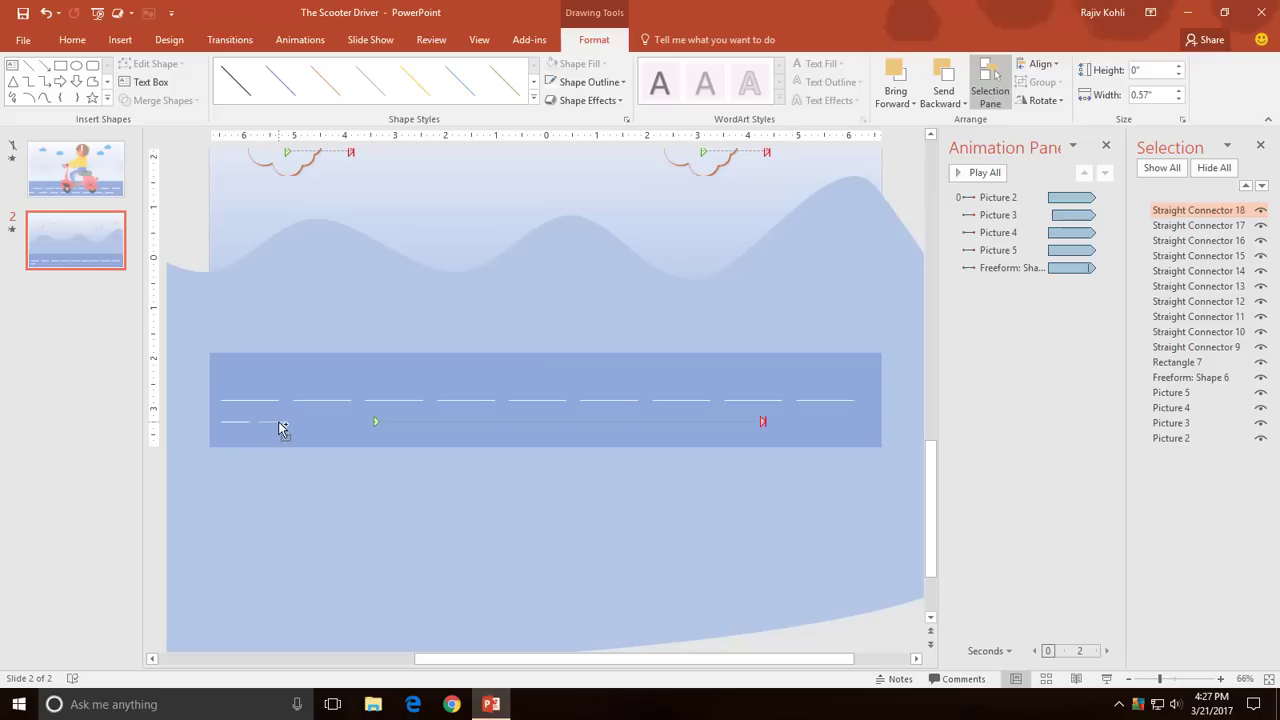
pyautogui.press('F4')
pyautogui.press('F4')
pyautogui.press('F4')
pyautogui.press('F4')
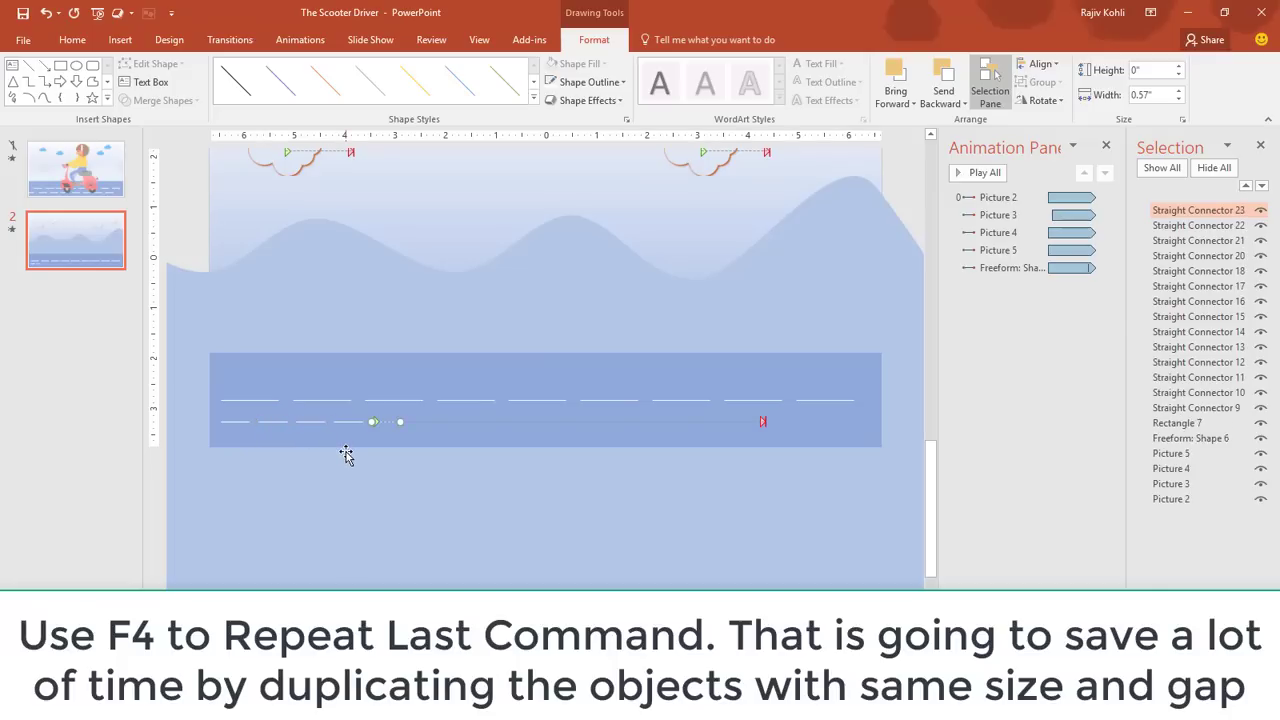
pyautogui.press('F4')
pyautogui.press('F4')
pyautogui.press('F4')
pyautogui.press('F4')
pyautogui.press('F4')
pyautogui.press('F4')
pyautogui.press('F4')
pyautogui.press('F4')
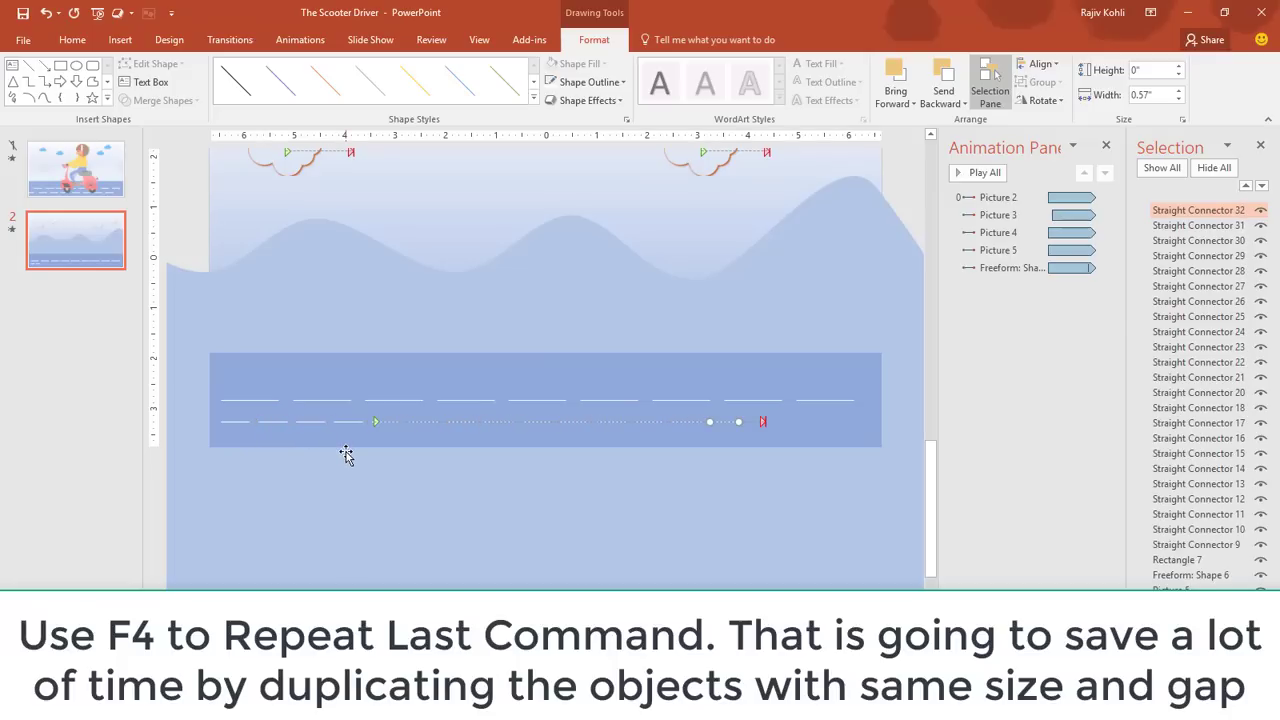
pyautogui.press('F4')
pyautogui.press('F4')
pyautogui.press('F4')
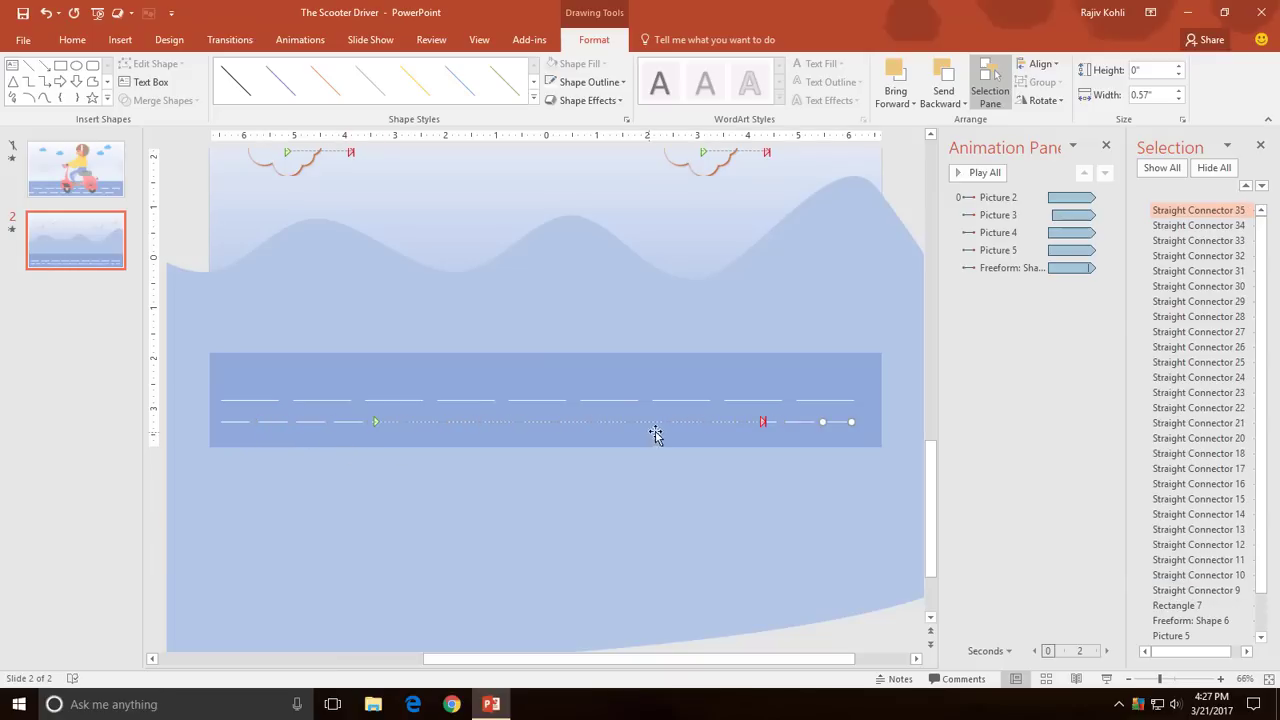
# - Add an upper row of dashes and widen the Animation and Selection panes
pyautogui.click(242, 423)
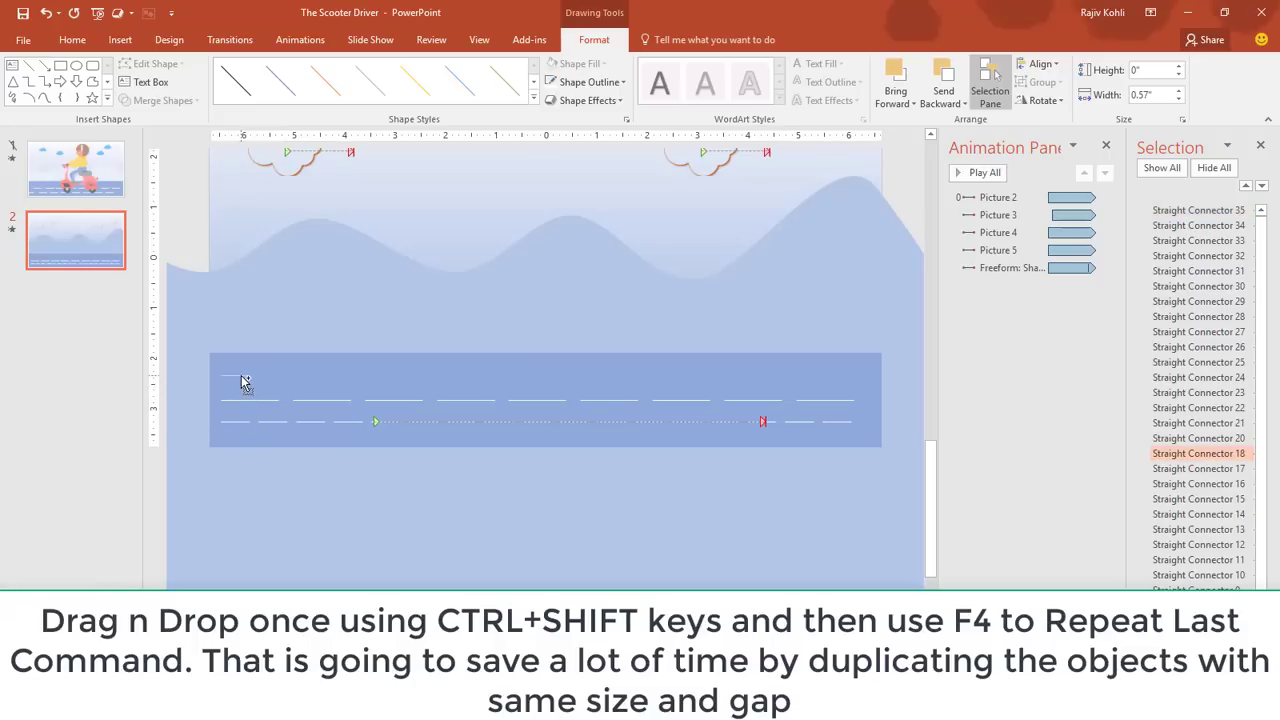
pyautogui.moveTo(242, 383); pyautogui.dragTo(242, 383)
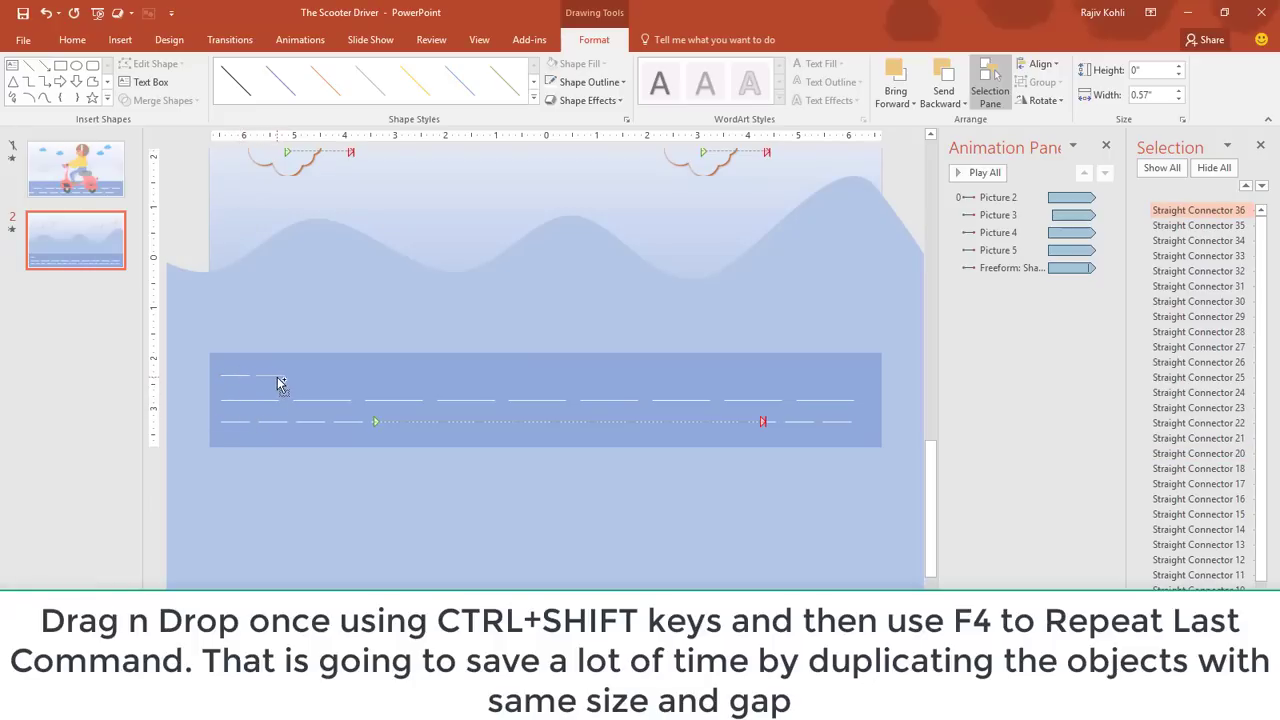
pyautogui.moveTo(288, 383); pyautogui.dragTo(288, 383)
pyautogui.press('F4')
pyautogui.press('F4')
pyautogui.press('F4')
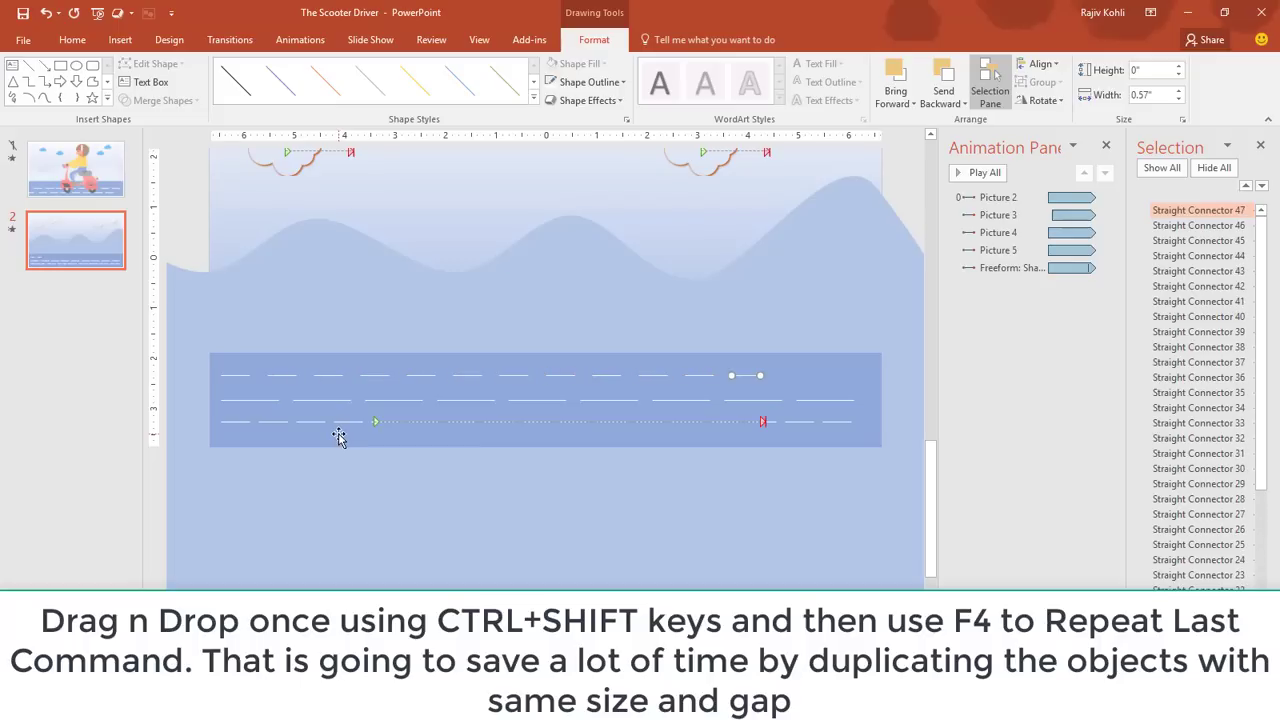
pyautogui.press('F4')
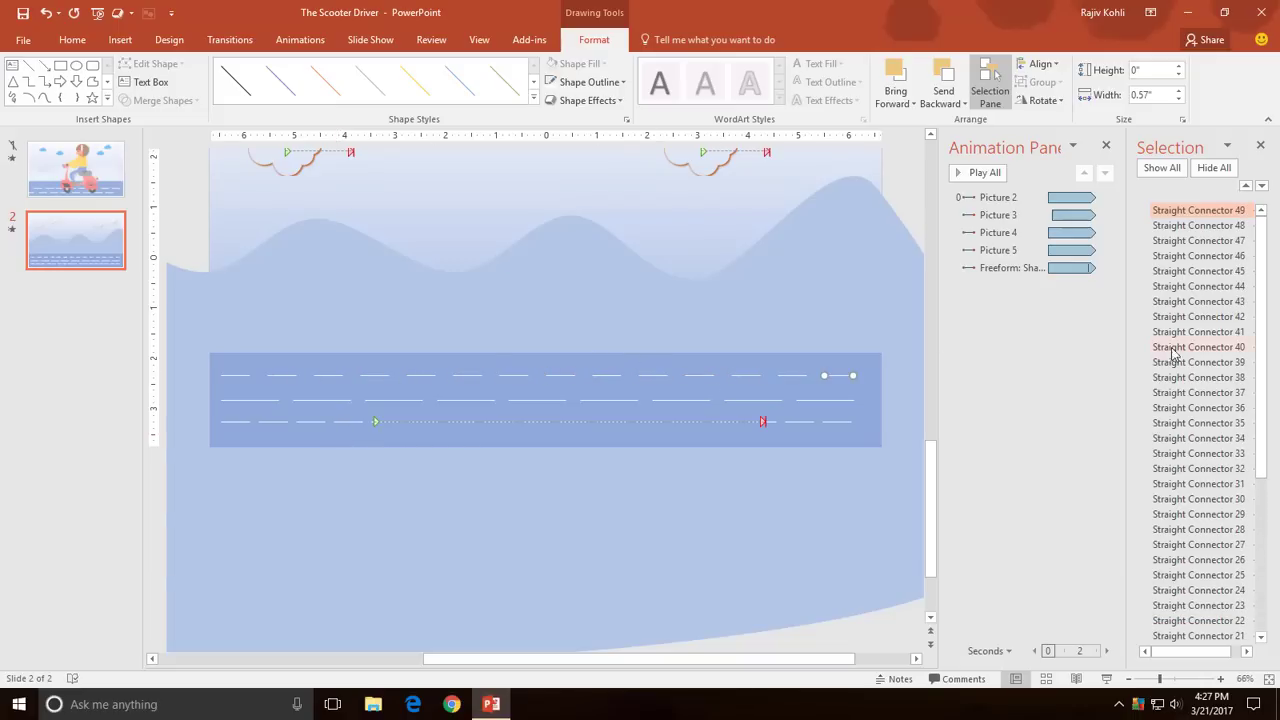
pyautogui.moveTo(937, 327); pyautogui.dragTo(902, 322)
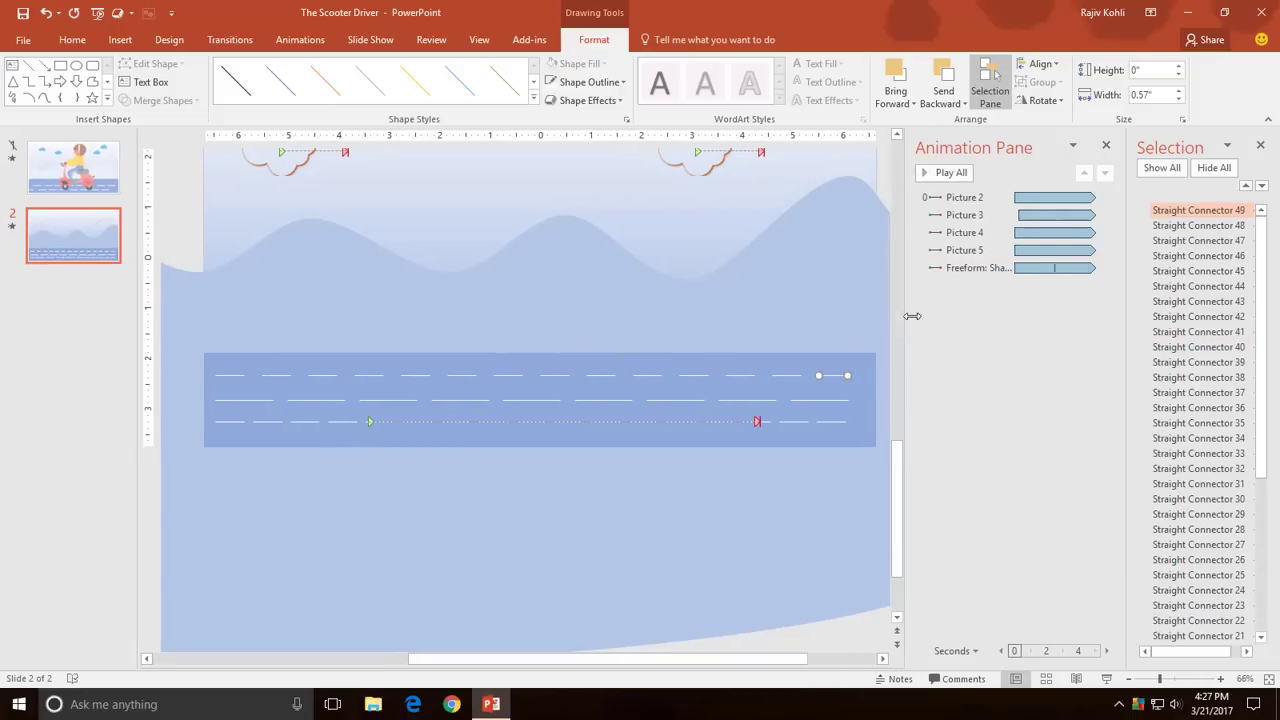
pyautogui.moveTo(1126, 315); pyautogui.dragTo(1041, 316)
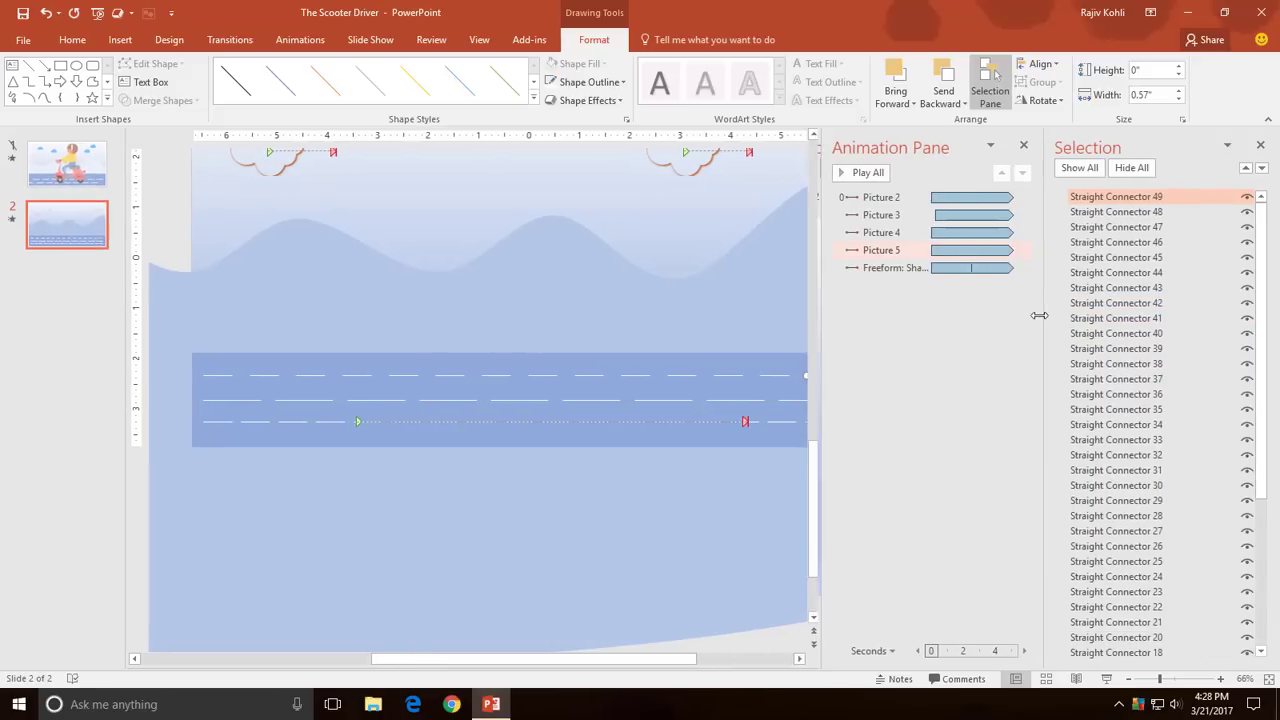
# - Hide the hills shape and the four clouds, Pictures 2 to 5, in the Selection Pane
pyautogui.scroll(-5, 1255, 400)
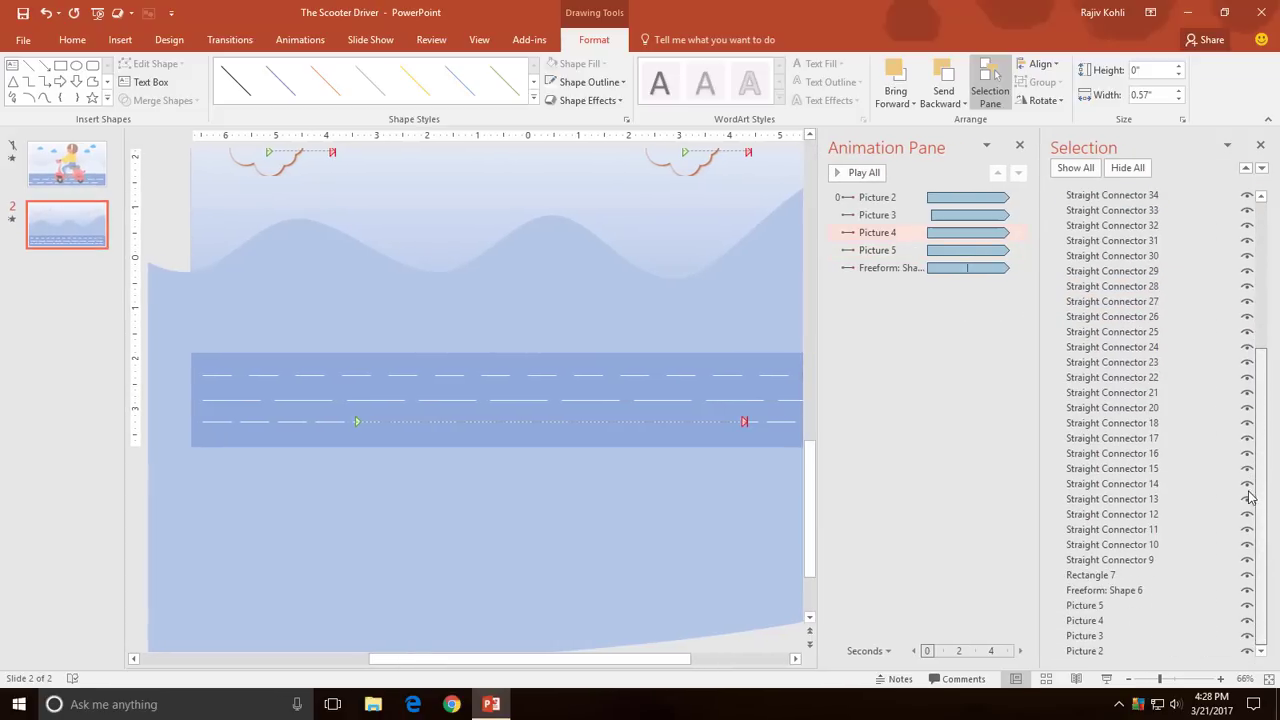
pyautogui.click(1247, 576)
pyautogui.click(1247, 591)
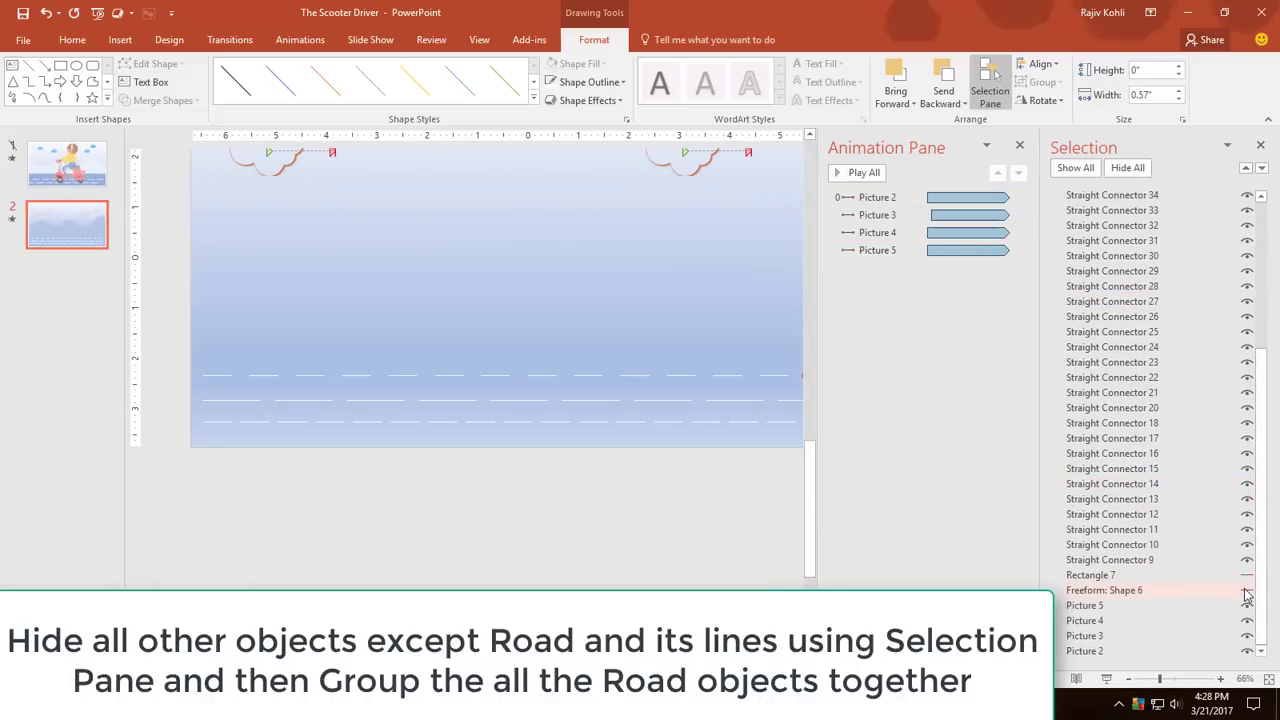
pyautogui.click(1247, 576)
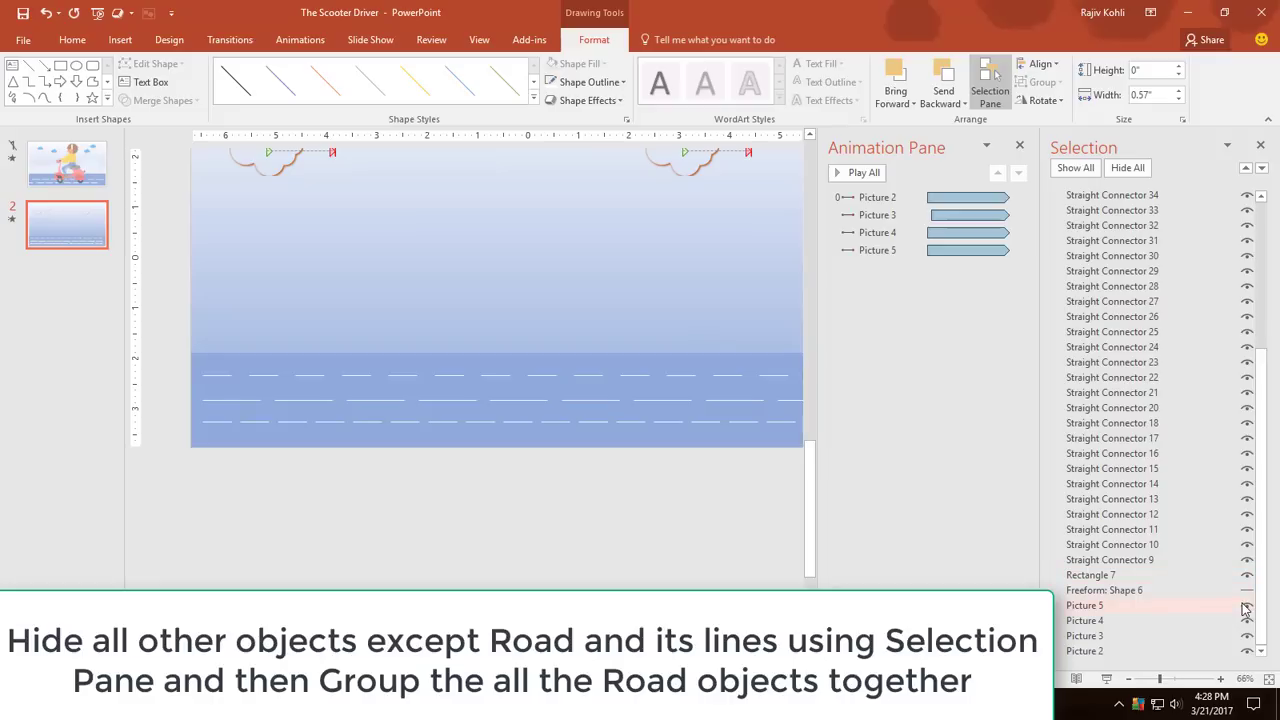
pyautogui.click(1247, 605)
pyautogui.click(1247, 620)
pyautogui.click(1247, 635)
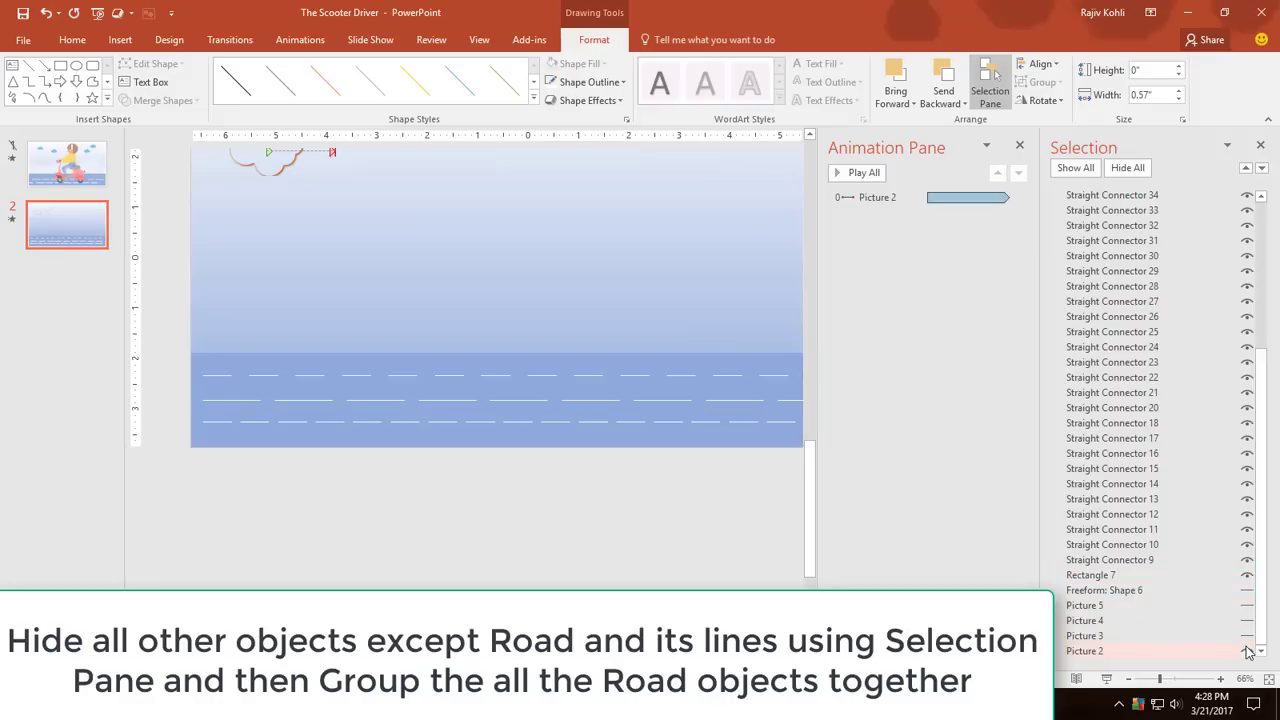
pyautogui.click(1247, 651)
# - Group the road rectangle with all its dashes and name the group Road
pyautogui.keyDown('ctrl'); pyautogui.scroll(-3, 459, 447); pyautogui.keyUp('ctrl')
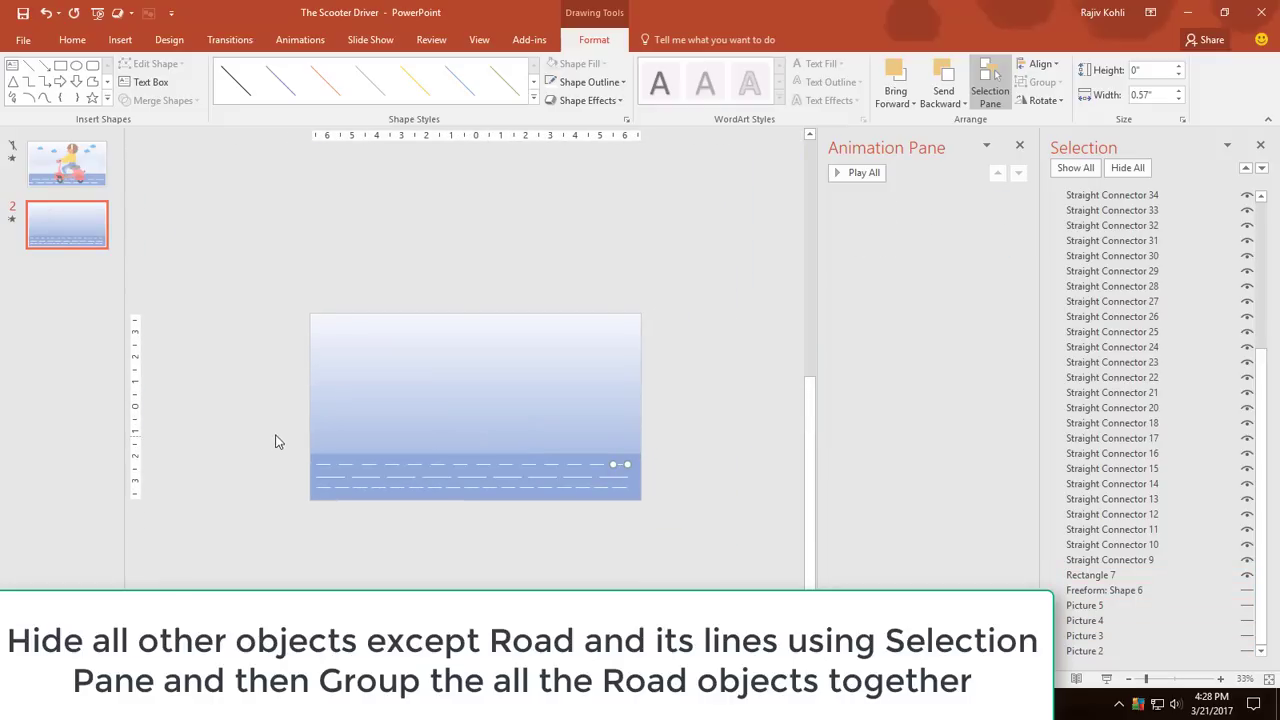
pyautogui.moveTo(276, 433)
pyautogui.mouseDown()
pyautogui.moveTo(563, 541)
pyautogui.moveTo(686, 526)
pyautogui.mouseUp()
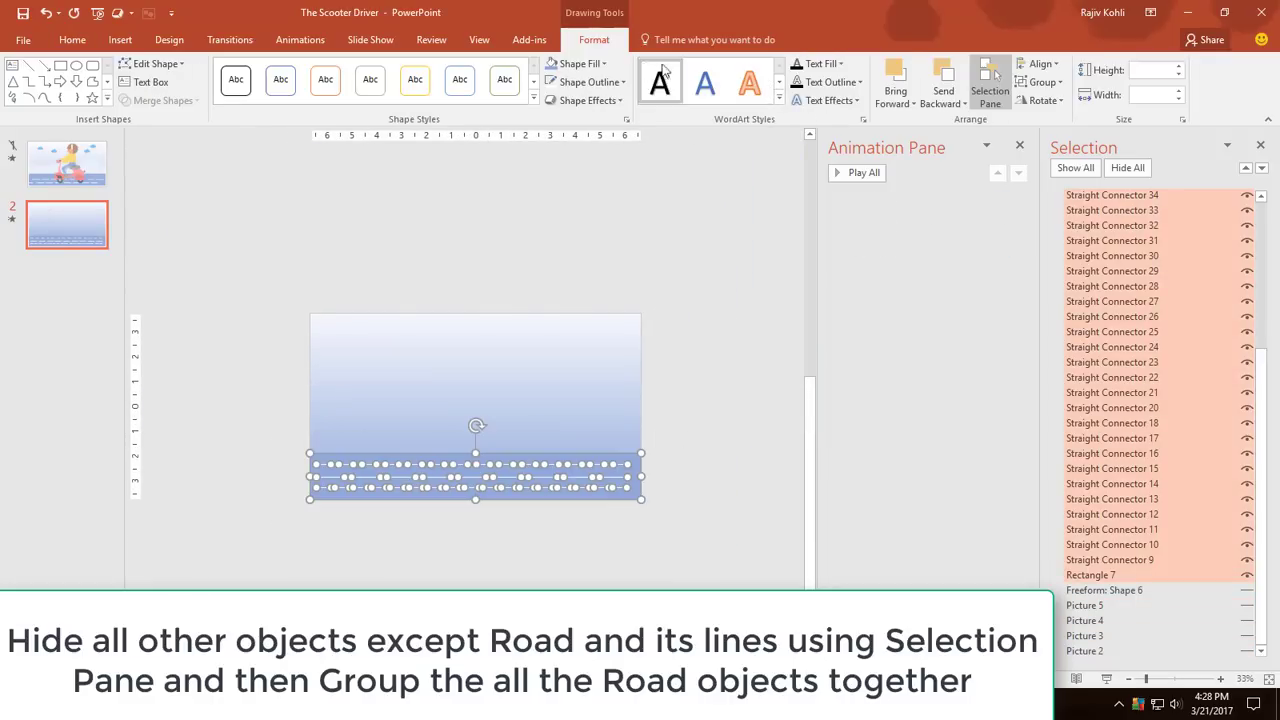
pyautogui.click(1043, 82)
pyautogui.click(1050, 103)
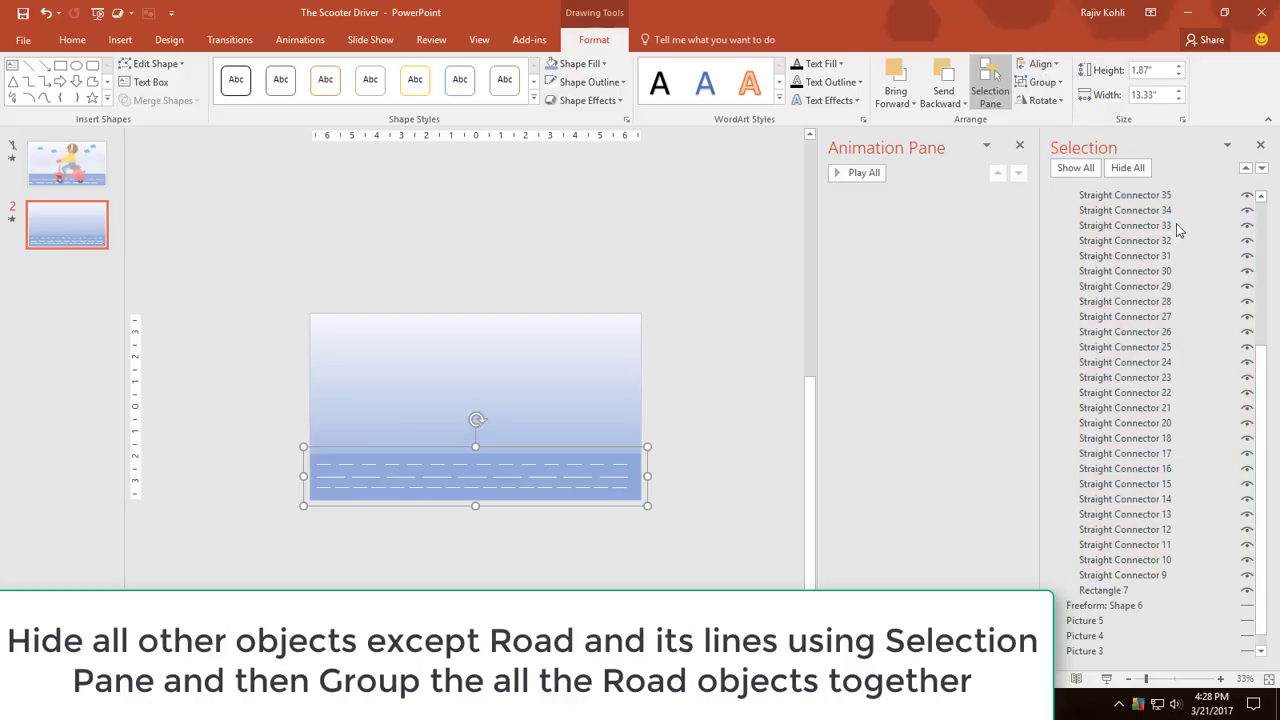
pyautogui.moveTo(1260, 349); pyautogui.dragTo(1258, 205)
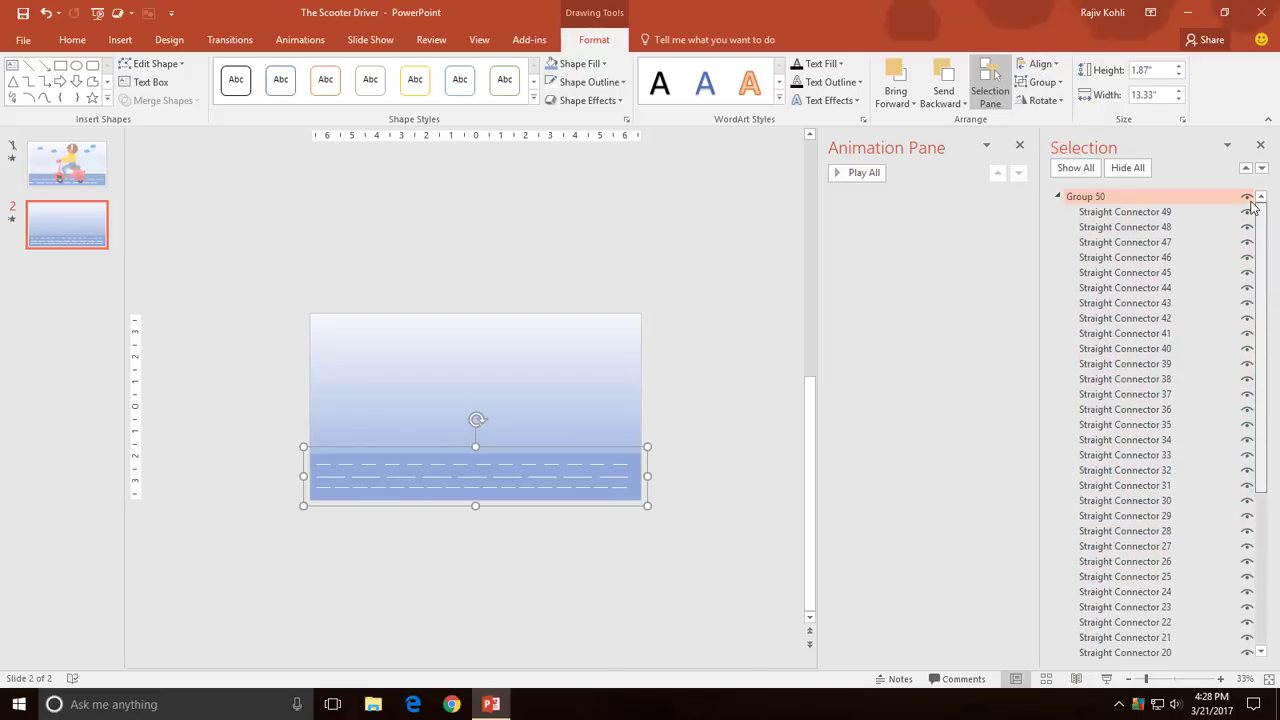
pyautogui.doubleClick(1100, 197)
pyautogui.write('oad')
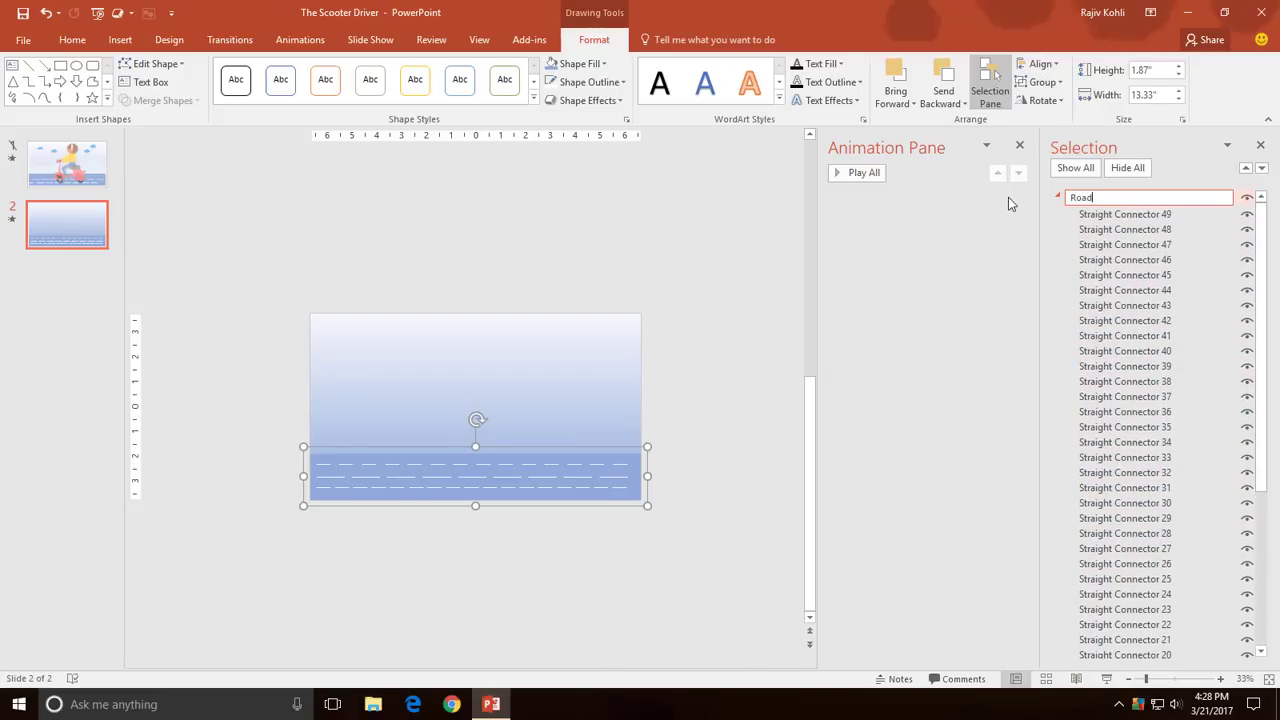
pyautogui.press('Return')
pyautogui.scroll(-4, 1122, 568)
pyautogui.scroll(-1, 1122, 568)
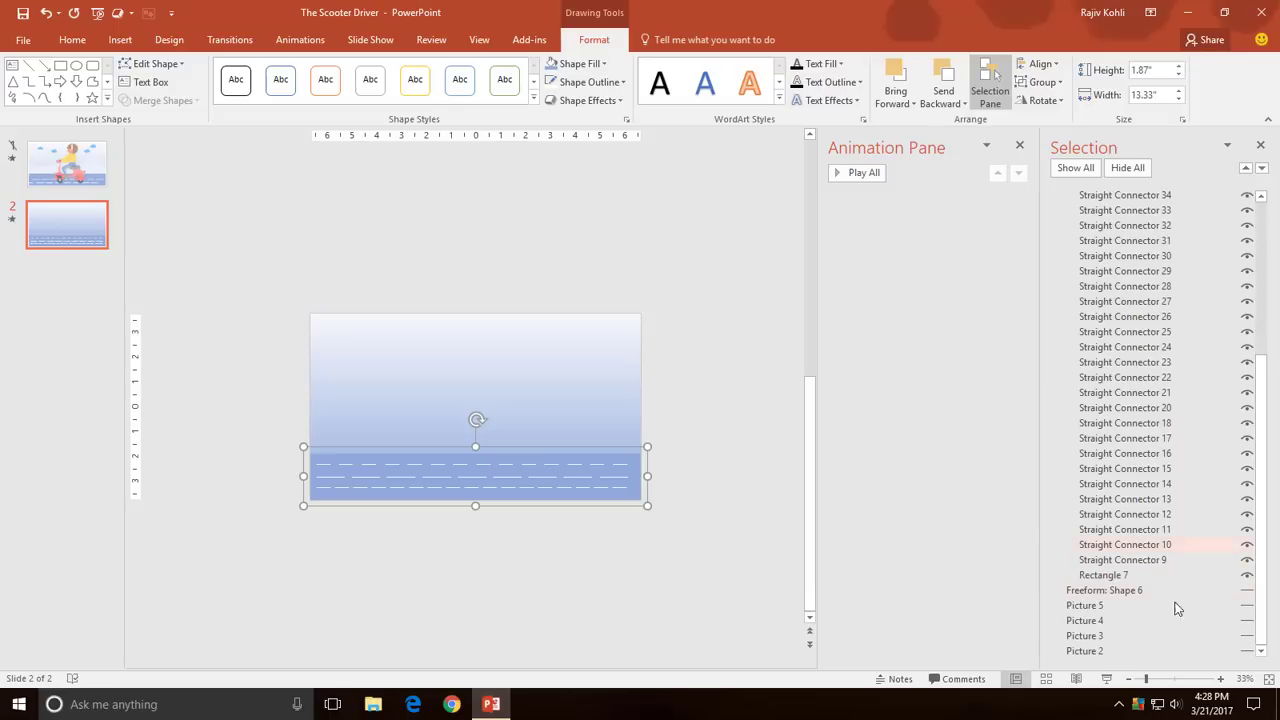
# - Show the hills shape again and rename it Mountains
pyautogui.click(1247, 593)
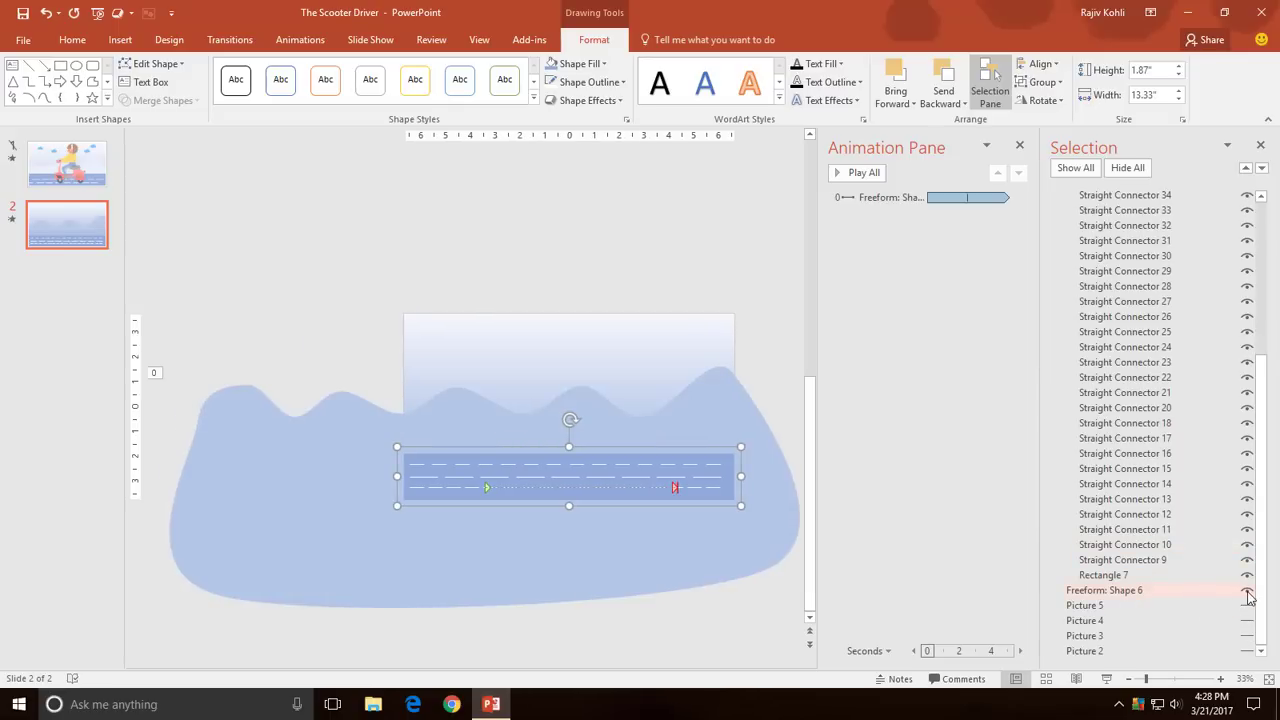
pyautogui.click(1158, 591)
pyautogui.click(1158, 591)
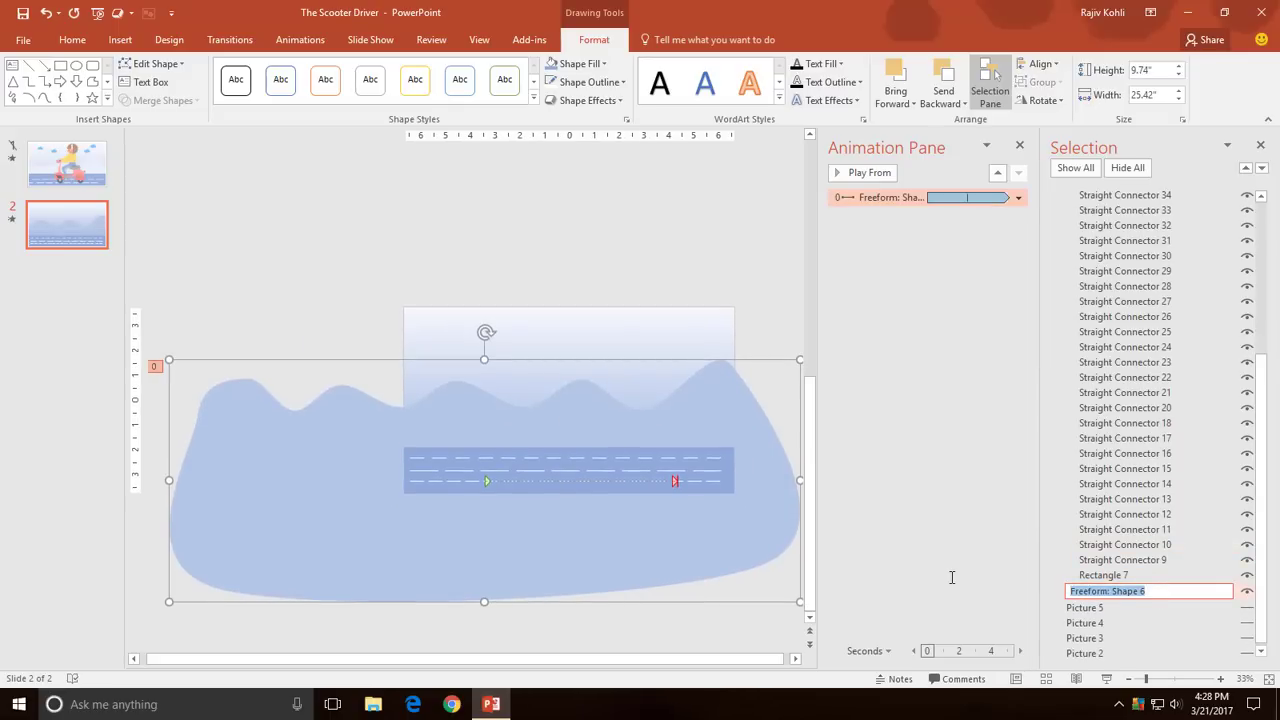
pyautogui.write('Mountains')
pyautogui.press('Return')
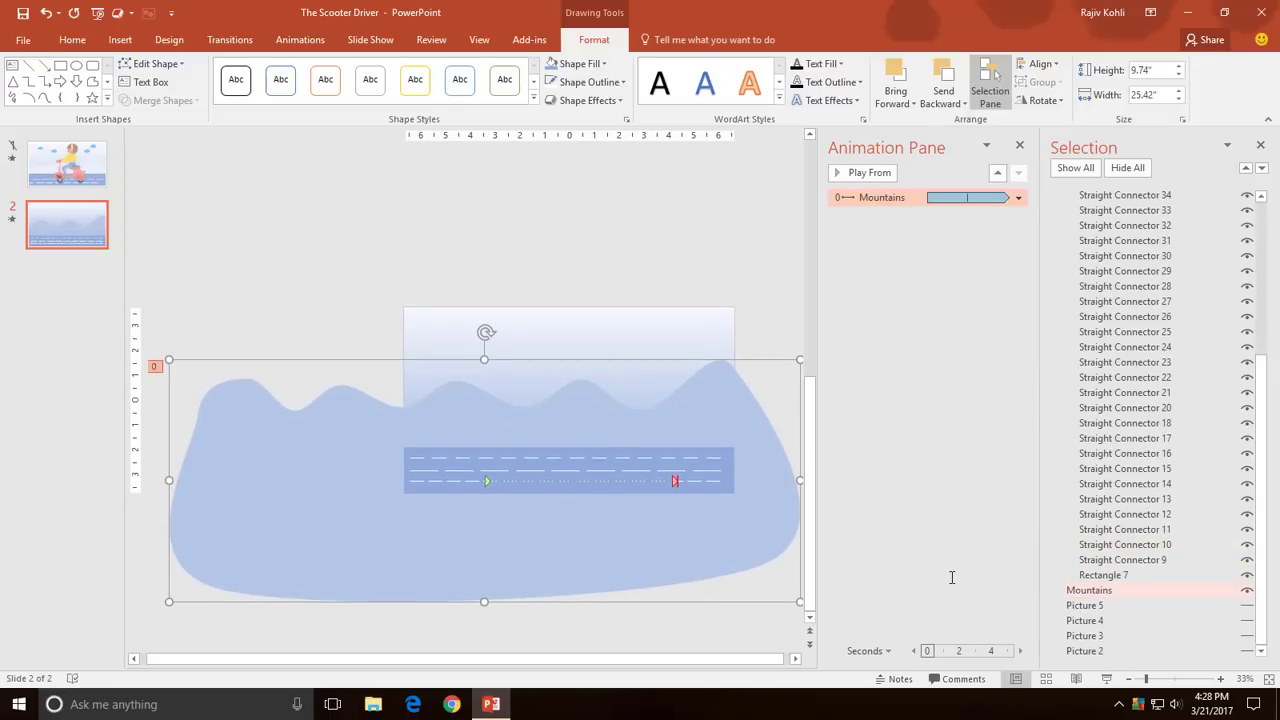
# - Rename Picture 5 and Picture 4 to Cloud 4 and Cloud 3
pyautogui.click(1126, 605)
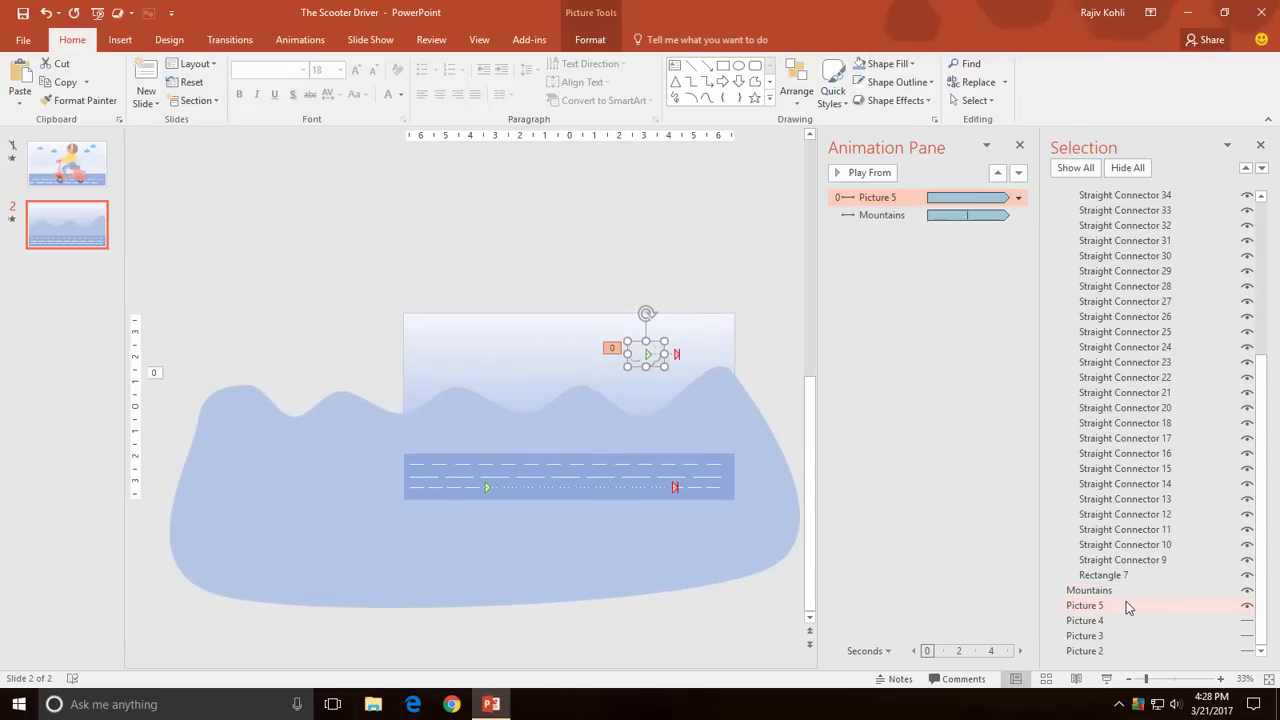
pyautogui.click(1126, 604)
pyautogui.write('Cloud')
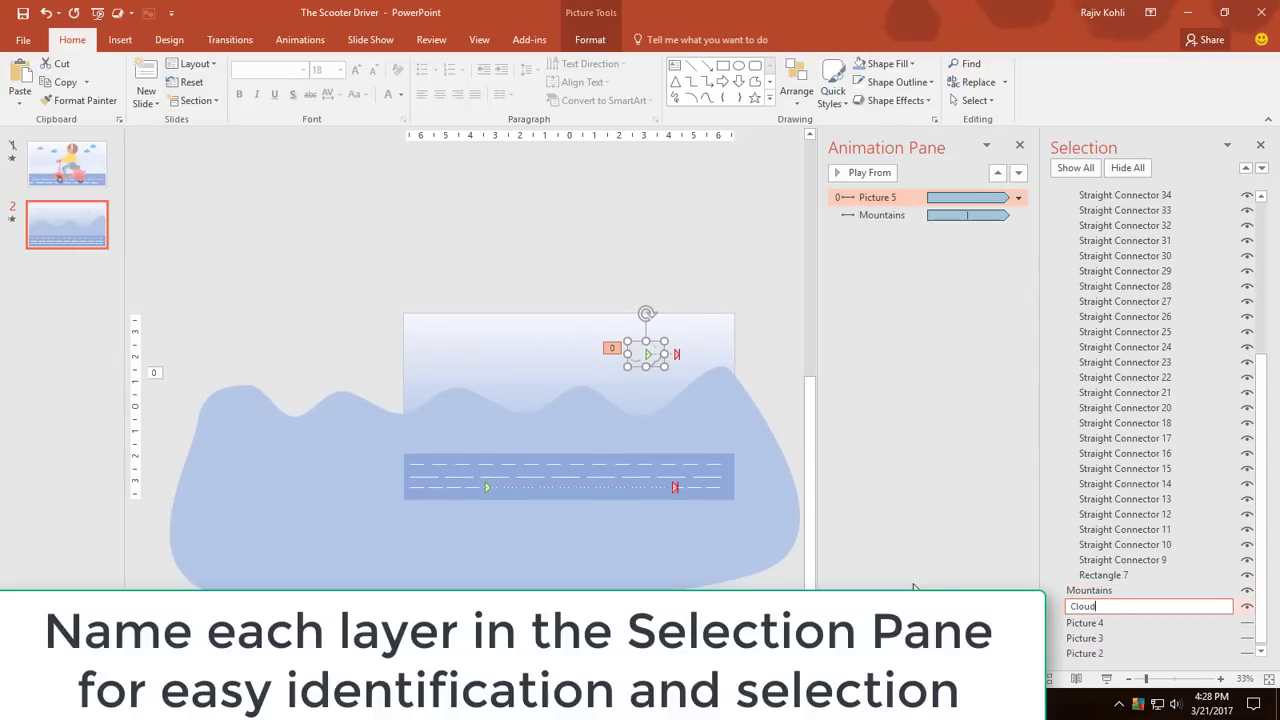
pyautogui.write('4')
pyautogui.press('Return')
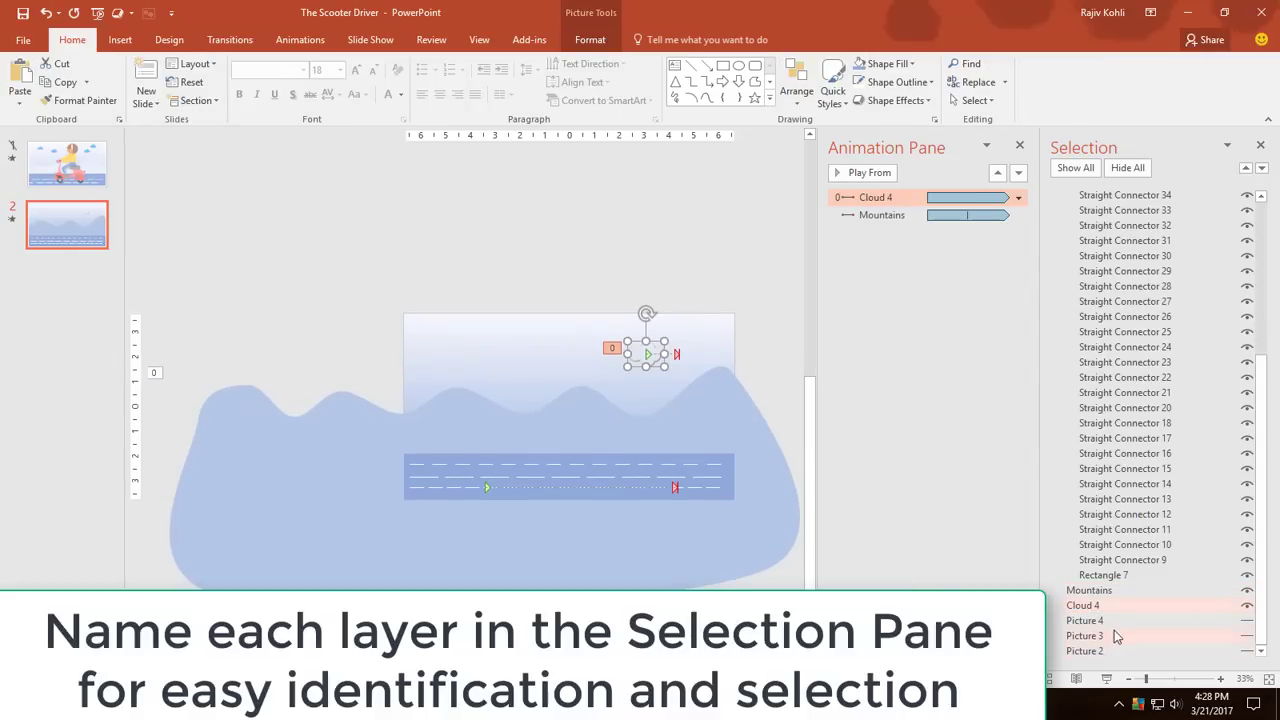
pyautogui.click(1090, 621)
pyautogui.click(1105, 621)
pyautogui.write('Cloud 3')
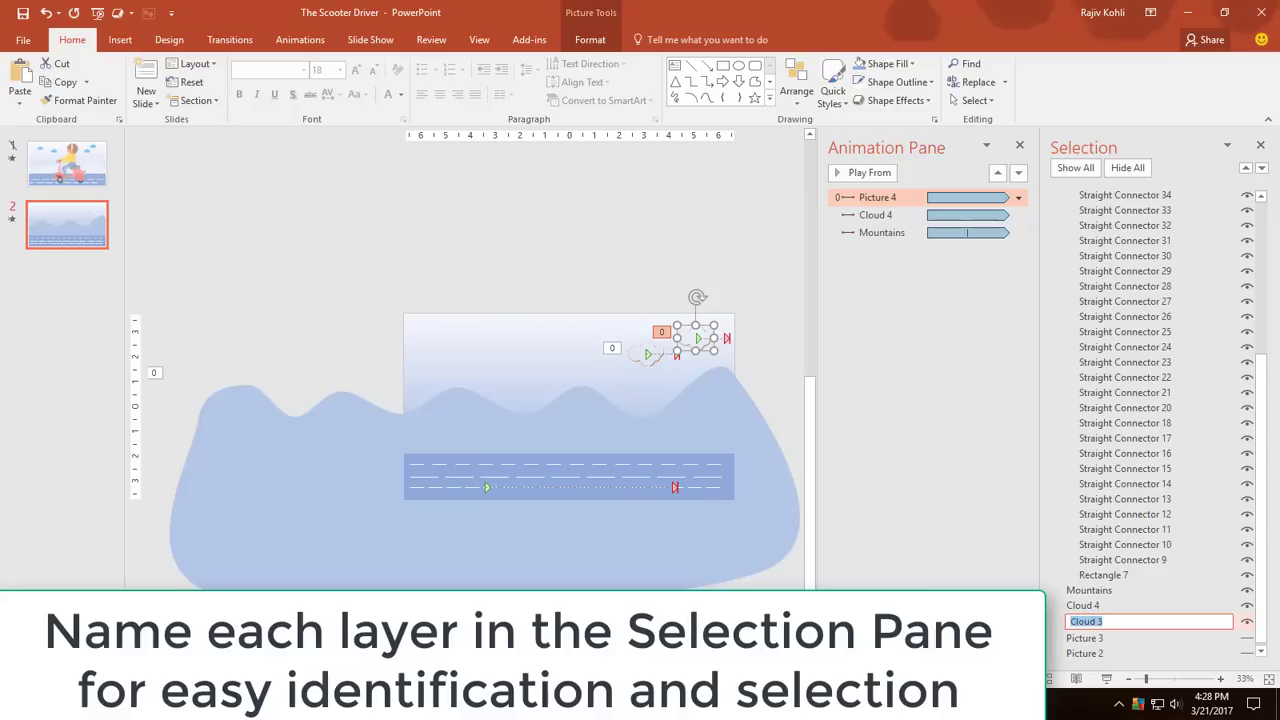
pyautogui.press('Return')
# - Rename Picture 3 and Picture 2 to Cloud 2 and Cloud 1
pyautogui.click(1102, 635)
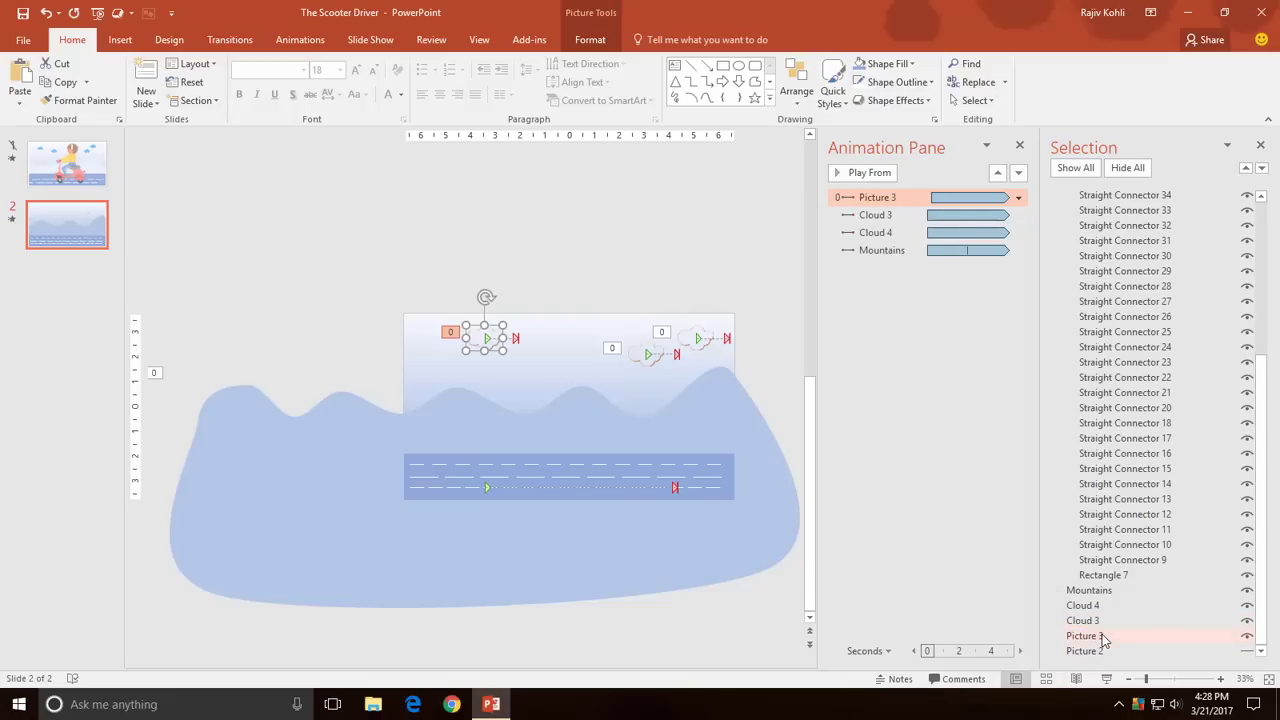
pyautogui.click(1105, 636)
pyautogui.press('BackSpace')
pyautogui.write('2')
pyautogui.press('Return')
pyautogui.click(1080, 653)
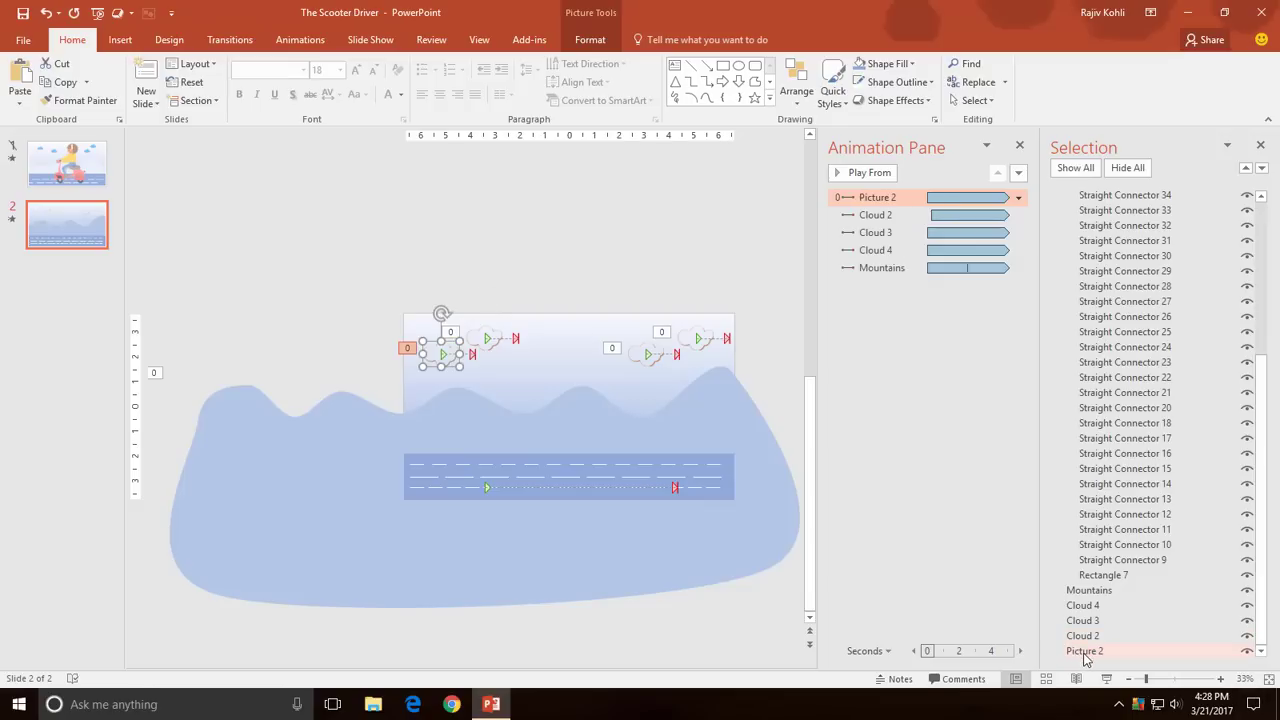
pyautogui.click(1083, 651)
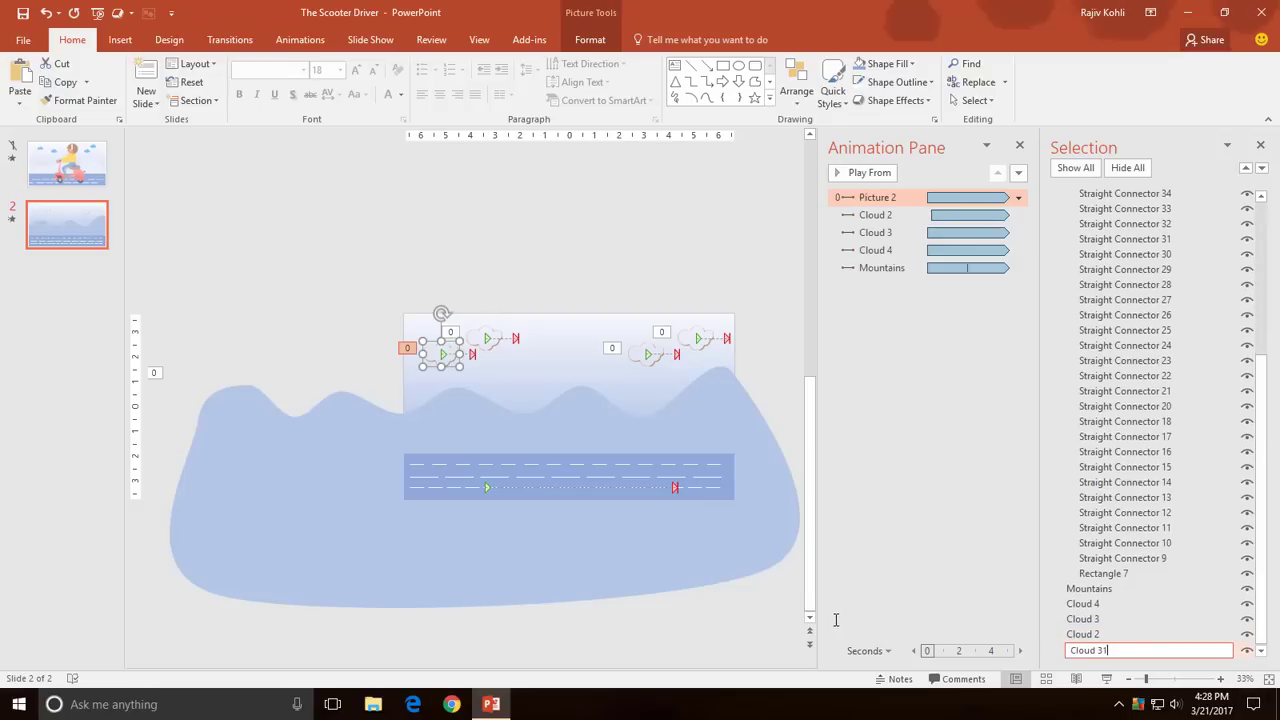
pyautogui.press('Return')
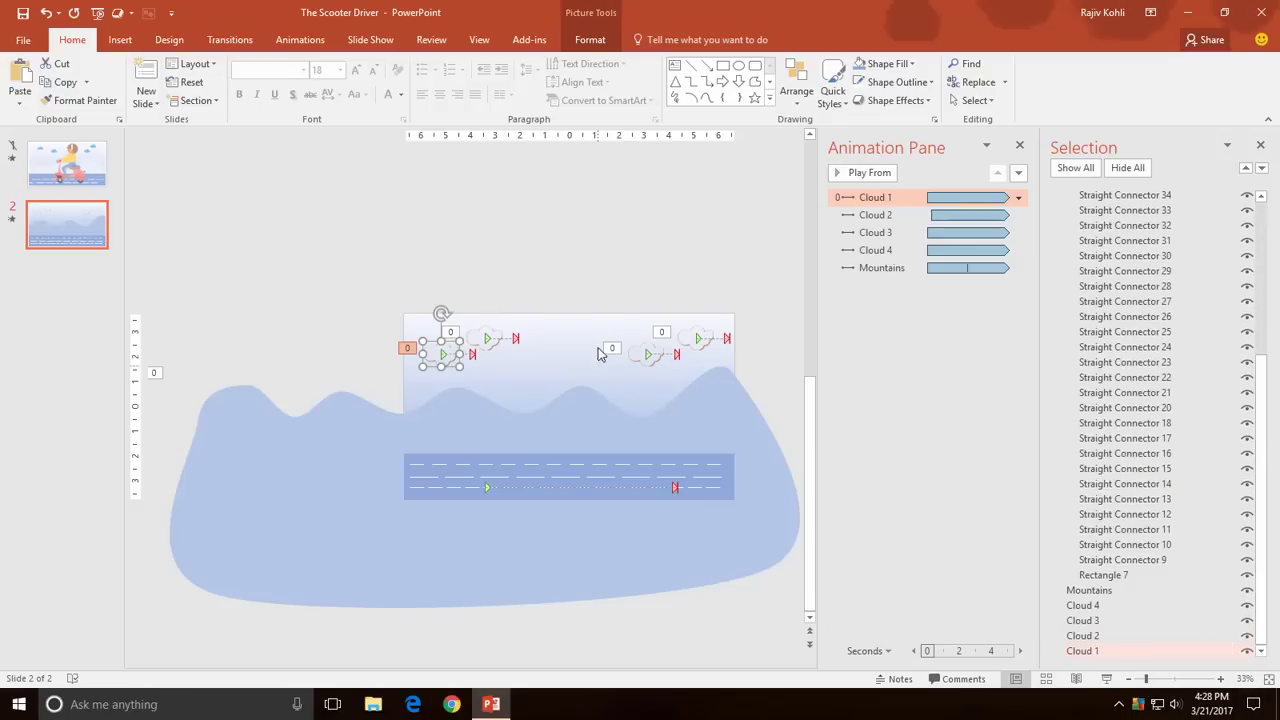
pyautogui.click(613, 275)
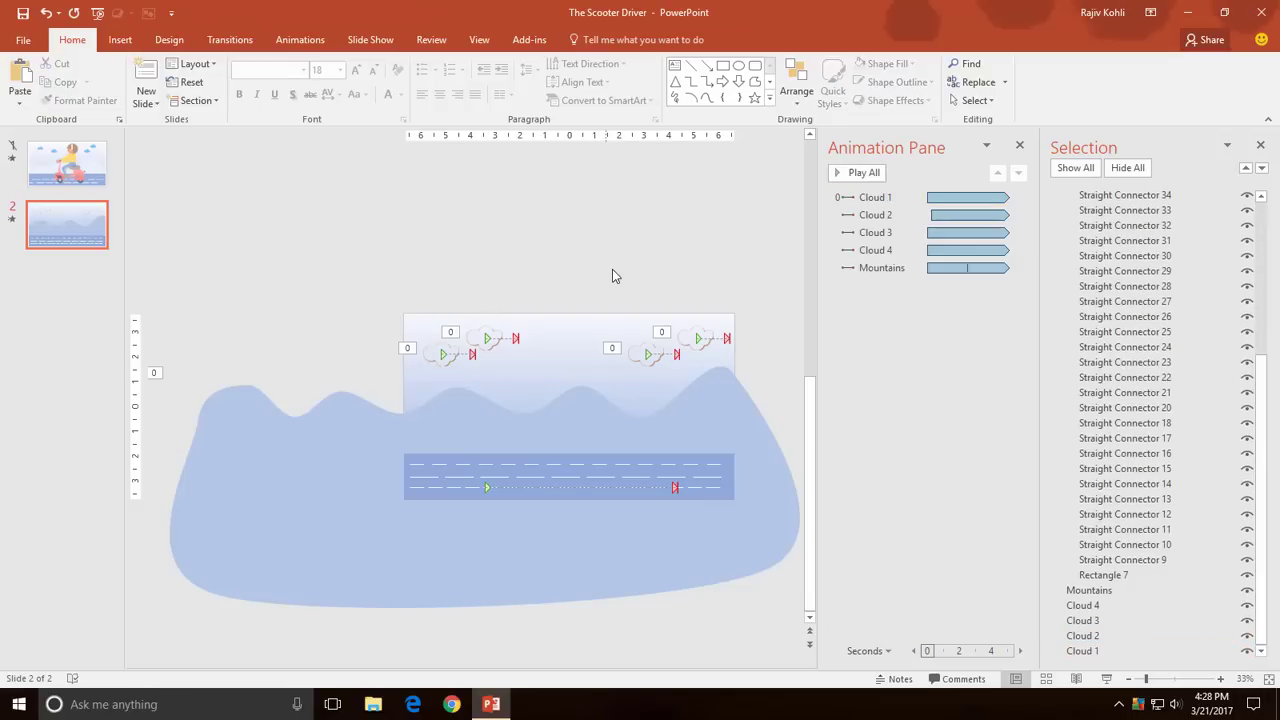
# - Select the Full Scooter Body group on slide 1
pyautogui.click(90, 165)
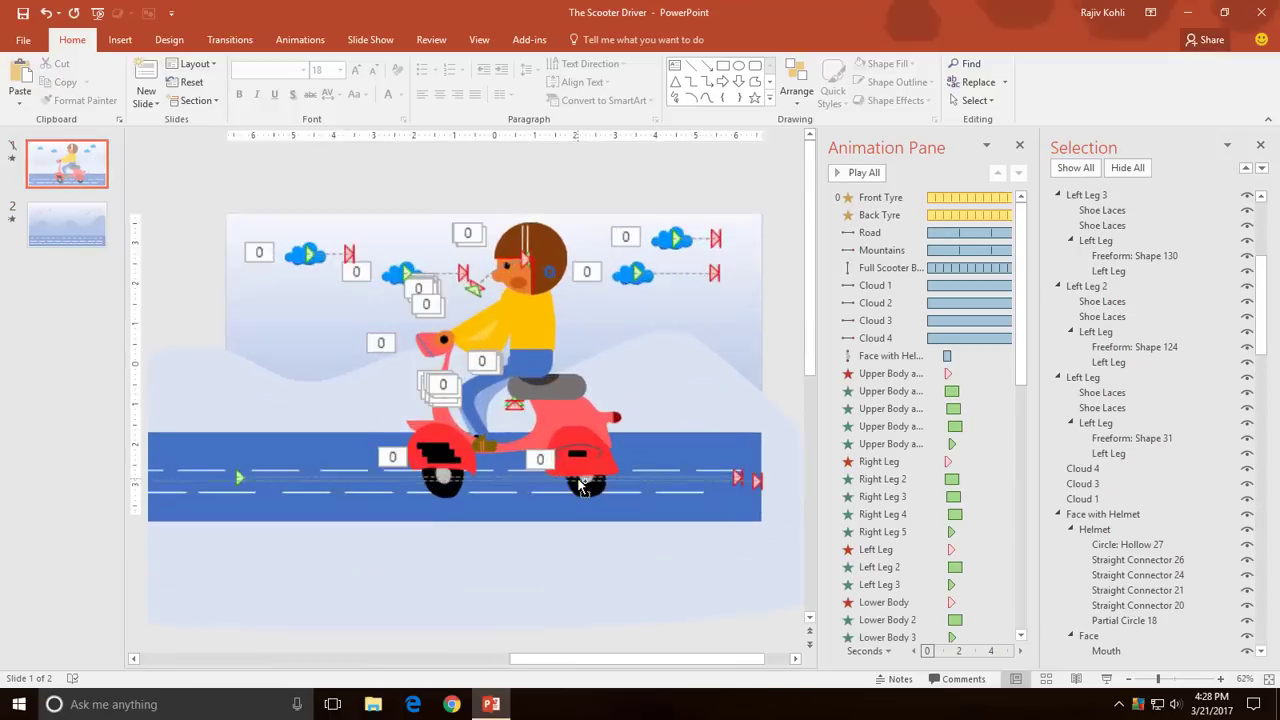
pyautogui.keyDown('ctrl'); pyautogui.scroll(1, 583, 485); pyautogui.keyUp('ctrl')
pyautogui.keyDown('ctrl'); pyautogui.scroll(2, 560, 465); pyautogui.keyUp('ctrl')
pyautogui.keyDown('ctrl'); pyautogui.scroll(1, 519, 437); pyautogui.keyUp('ctrl')
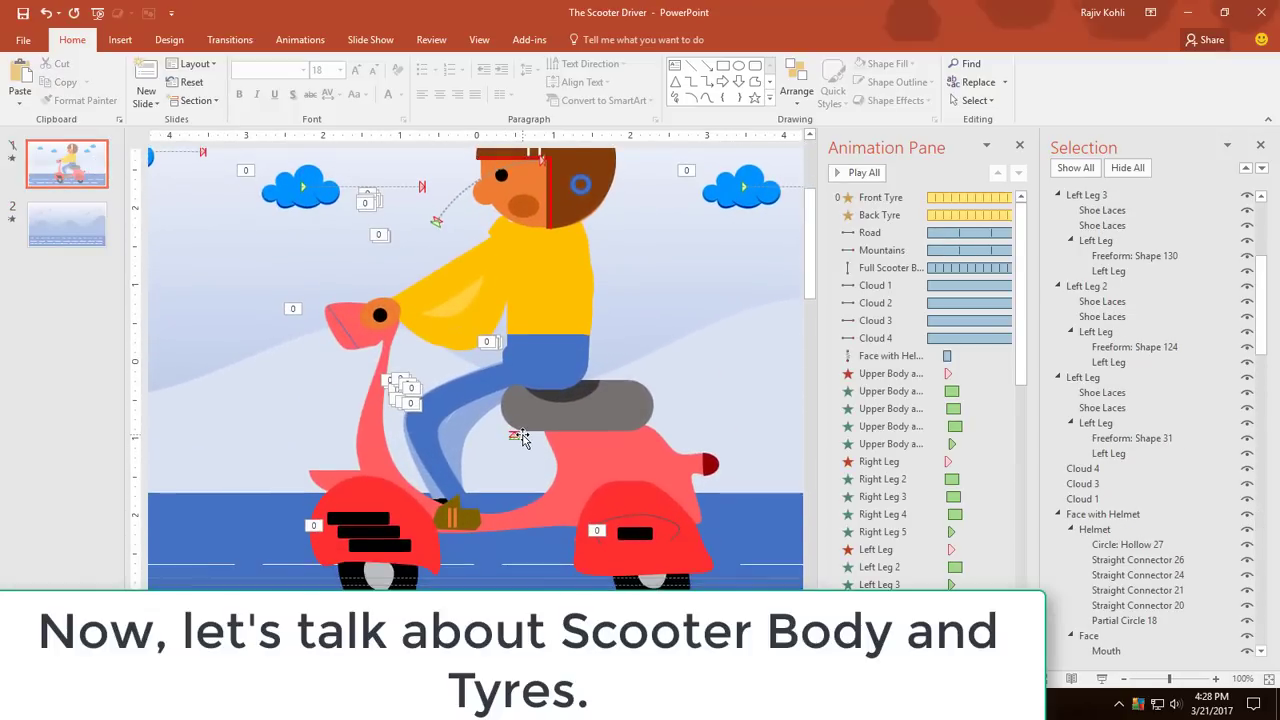
pyautogui.scroll(-2, 519, 437)
pyautogui.scroll(-1, 520, 443)
pyautogui.scroll(1, 400, 355)
pyautogui.scroll(1, 349, 358)
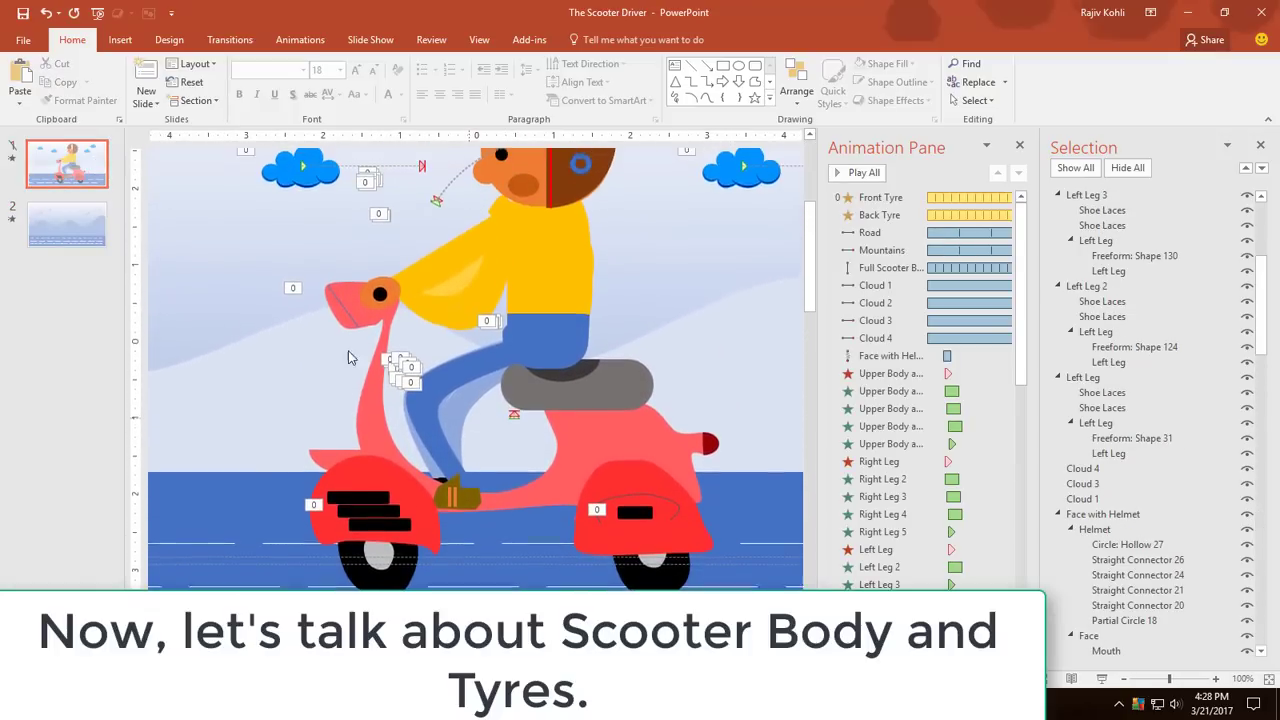
pyautogui.click(393, 338)
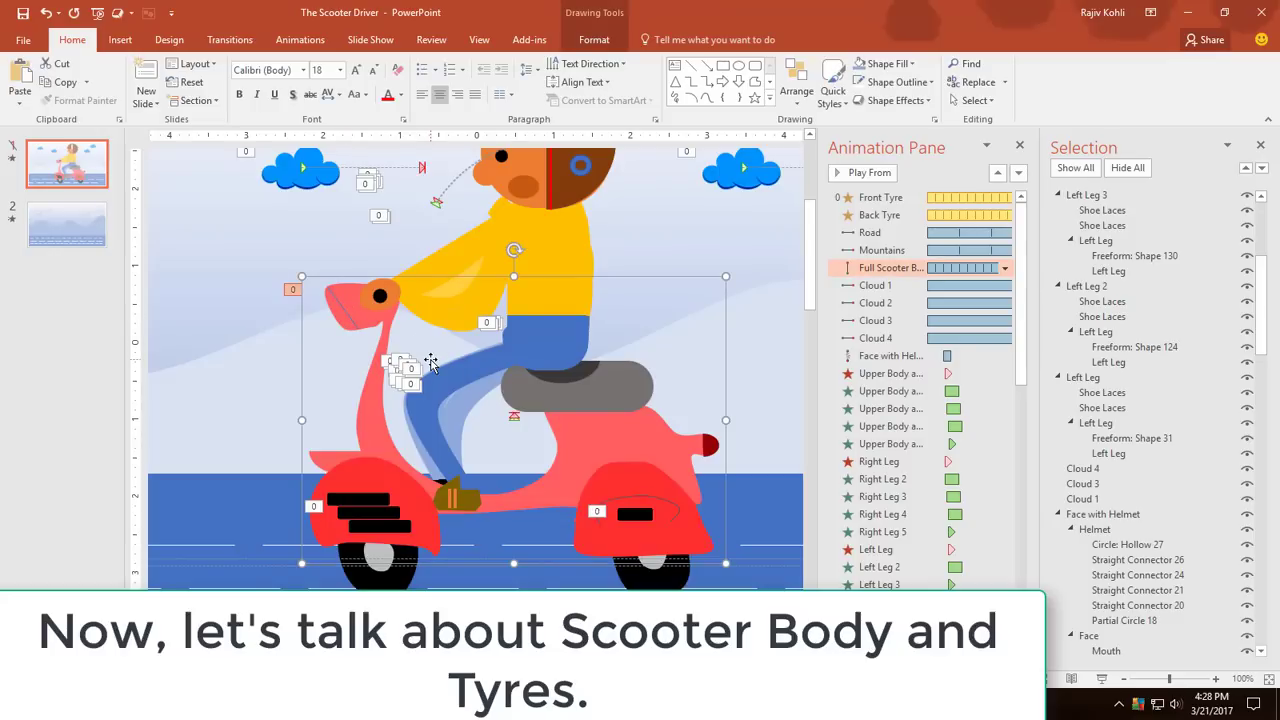
# - Paste the Full Scooter Body group onto slide 2 over the road scene
pyautogui.click(66, 228)
pyautogui.hotkey('ctrl', 'v')
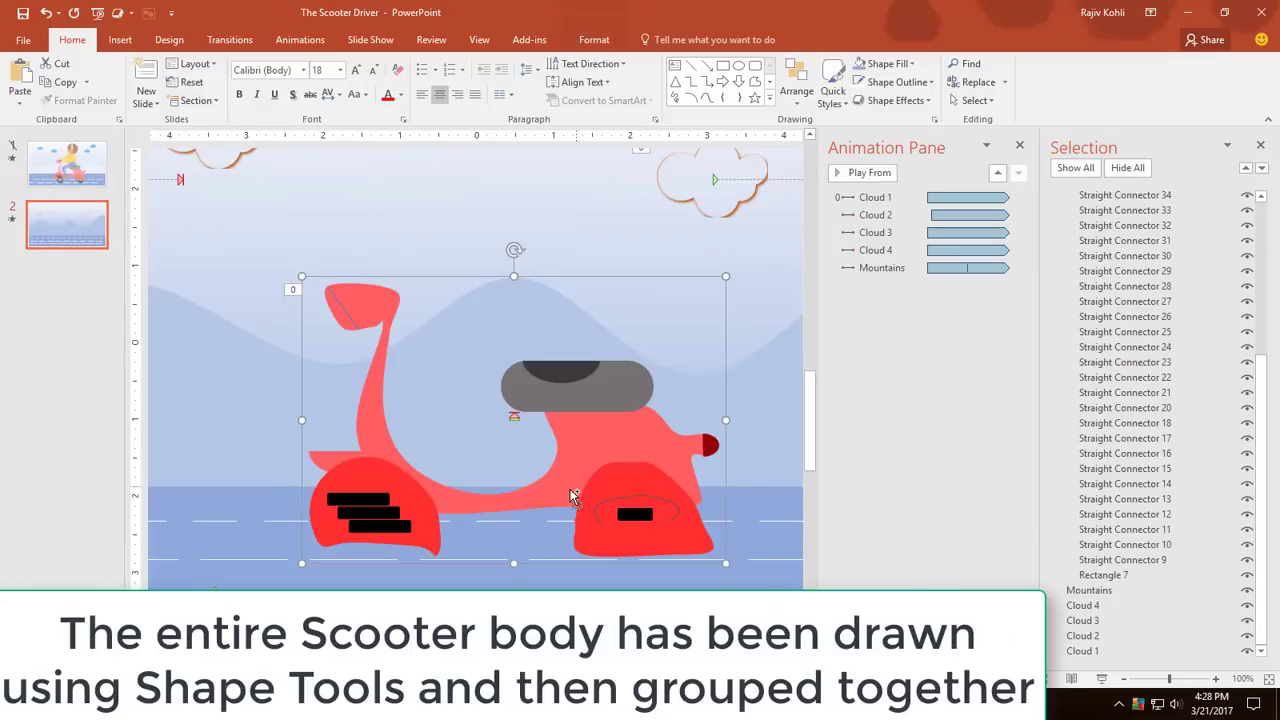
pyautogui.press('ctrl')
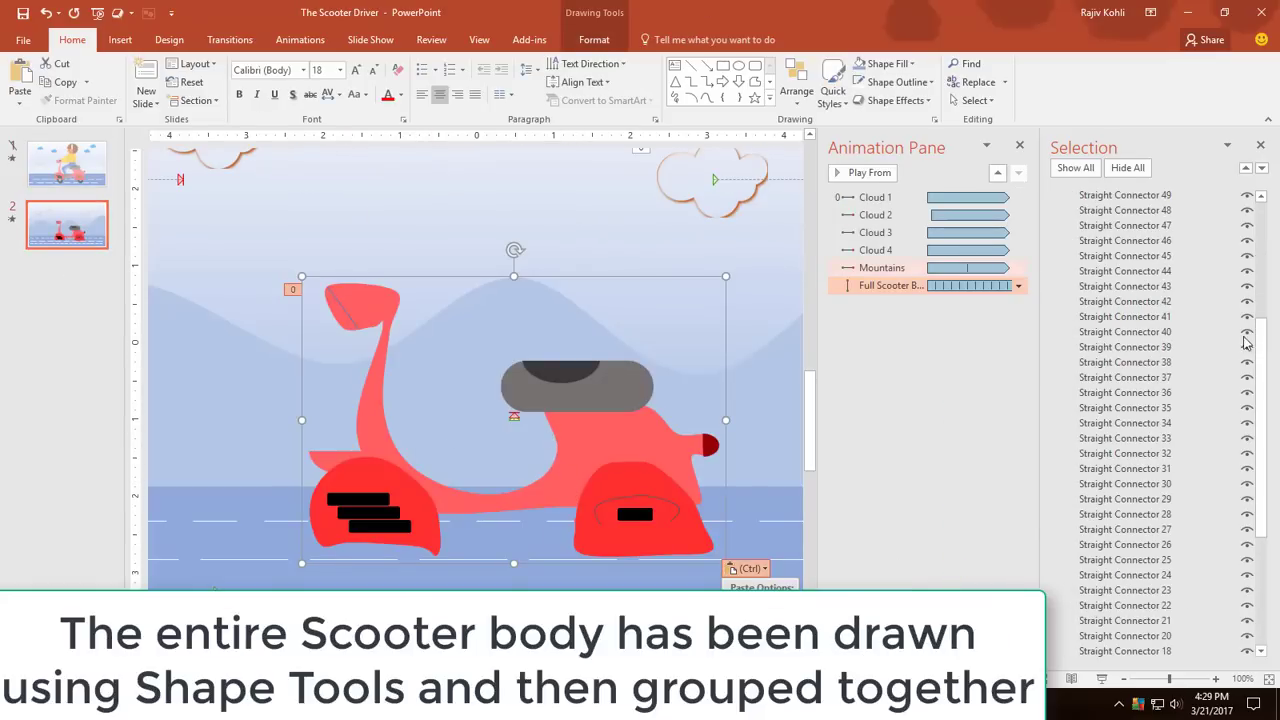
pyautogui.moveTo(1262, 352); pyautogui.dragTo(1262, 230)
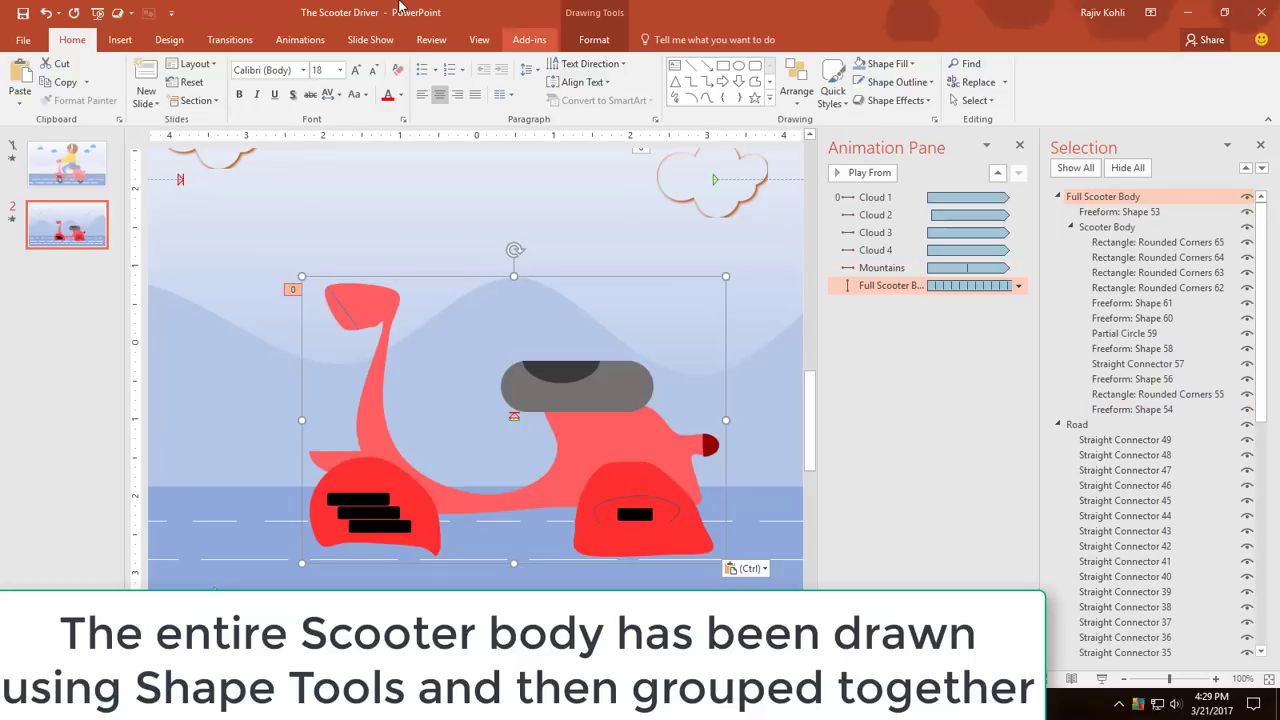
# - Ungroup the Full Scooter Body twice, breaking it into its individual parts
pyautogui.click(598, 42)
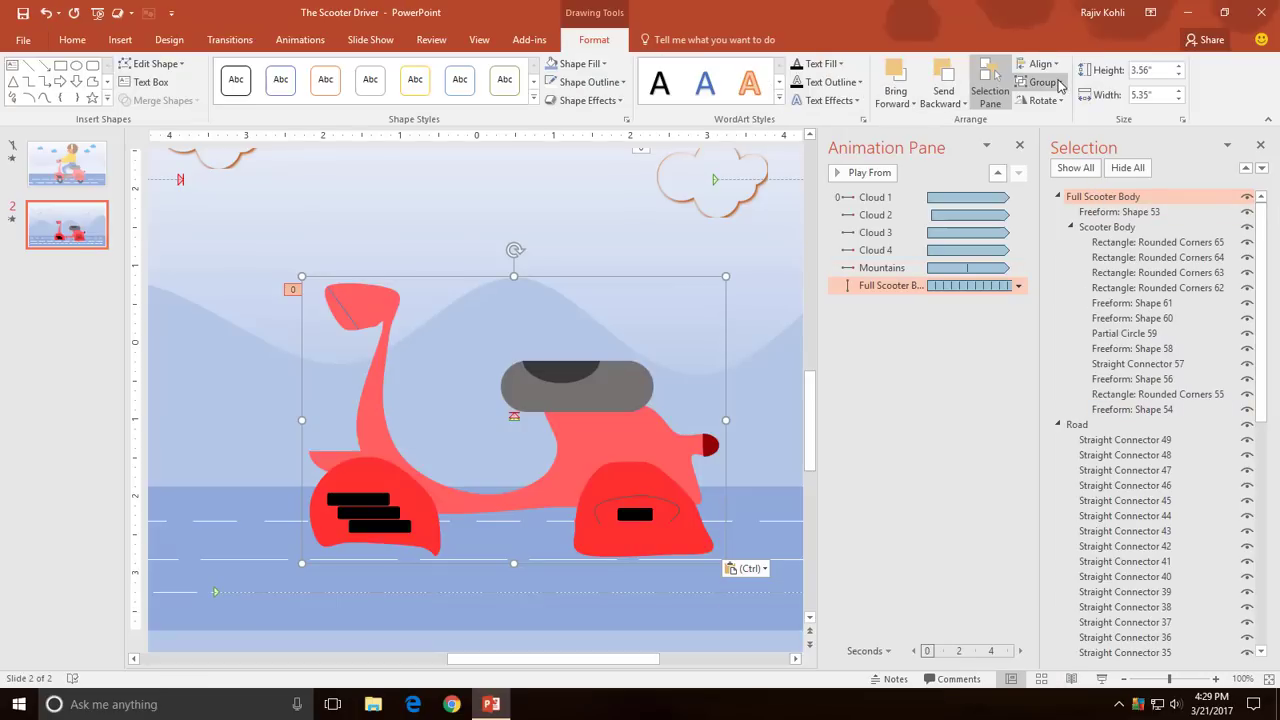
pyautogui.click(1040, 82)
pyautogui.click(1050, 145)
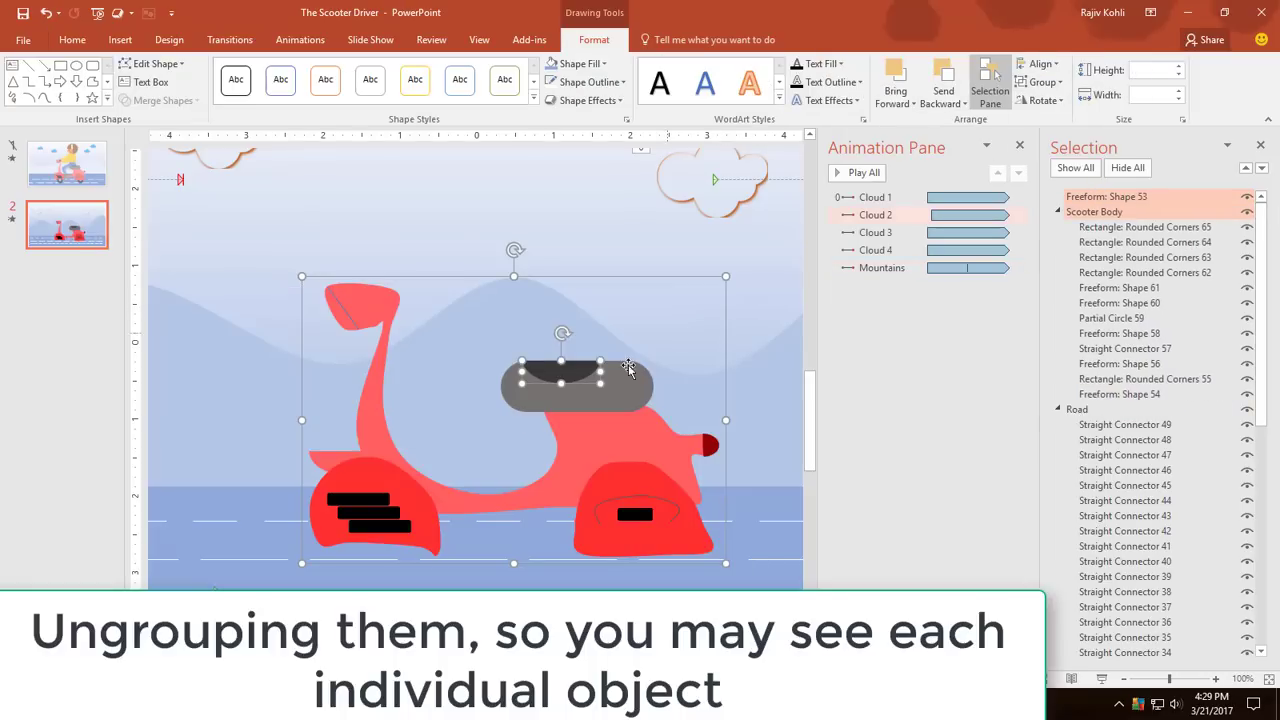
pyautogui.click(1055, 82)
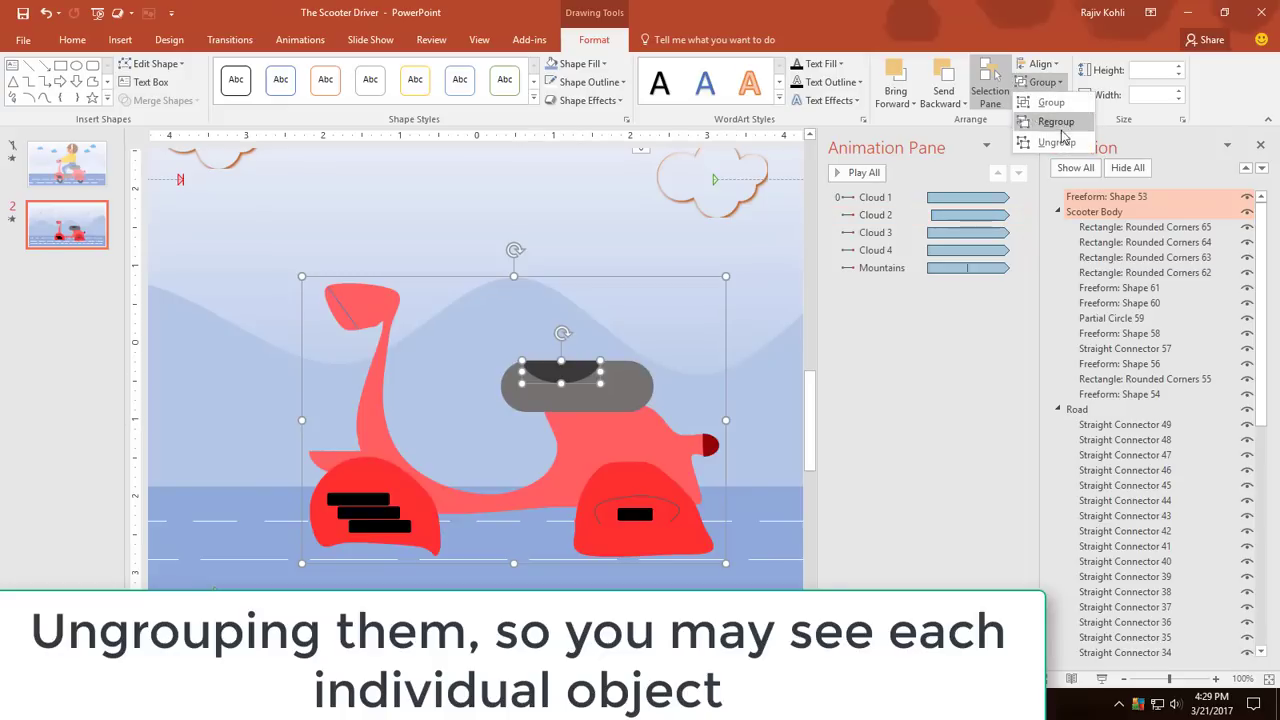
pyautogui.click(1052, 145)
pyautogui.click(471, 386)
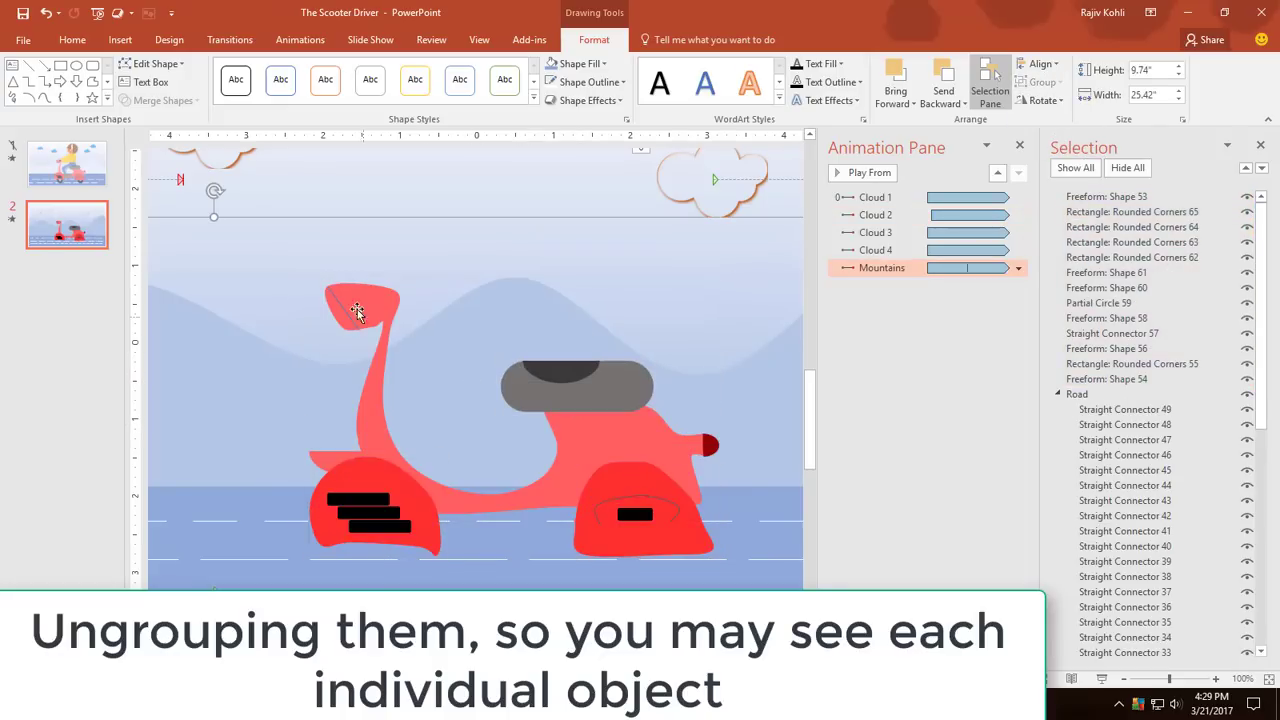
# - Drag the body, wheel cover, stripes and red pieces apart, then undo to restore Scooter Body
pyautogui.click(342, 311)
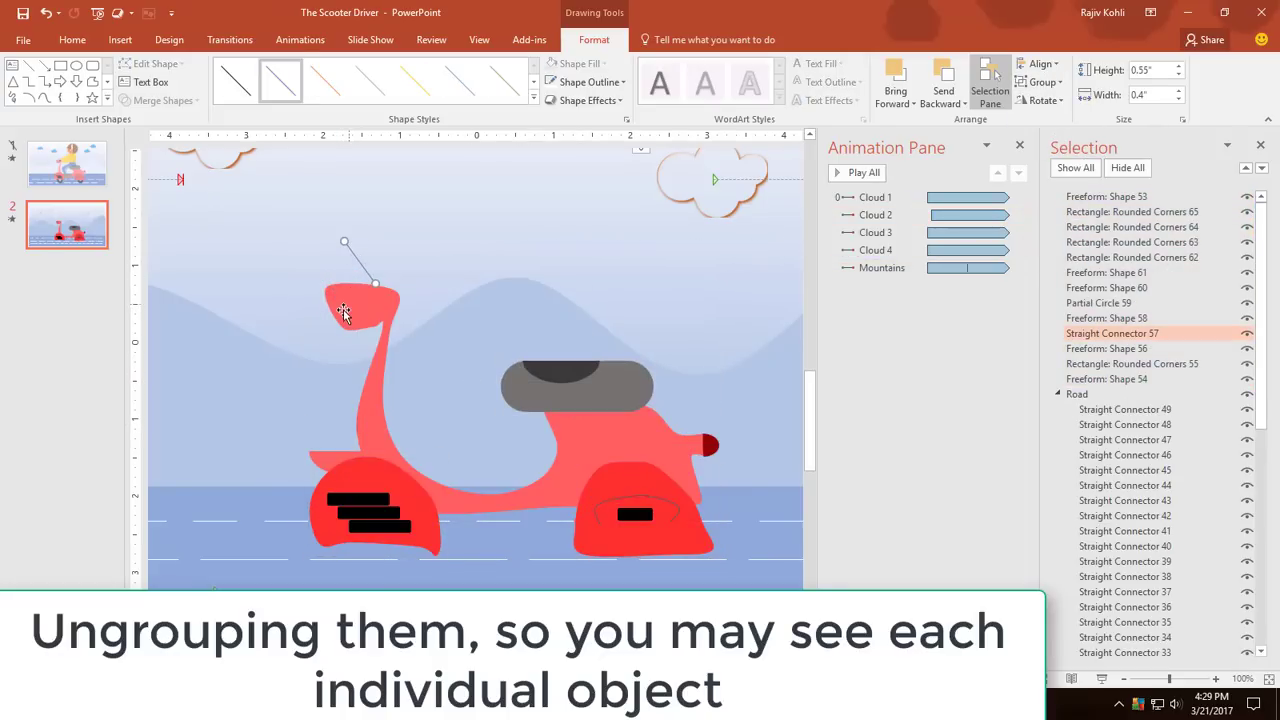
pyautogui.moveTo(342, 311); pyautogui.dragTo(202, 246)
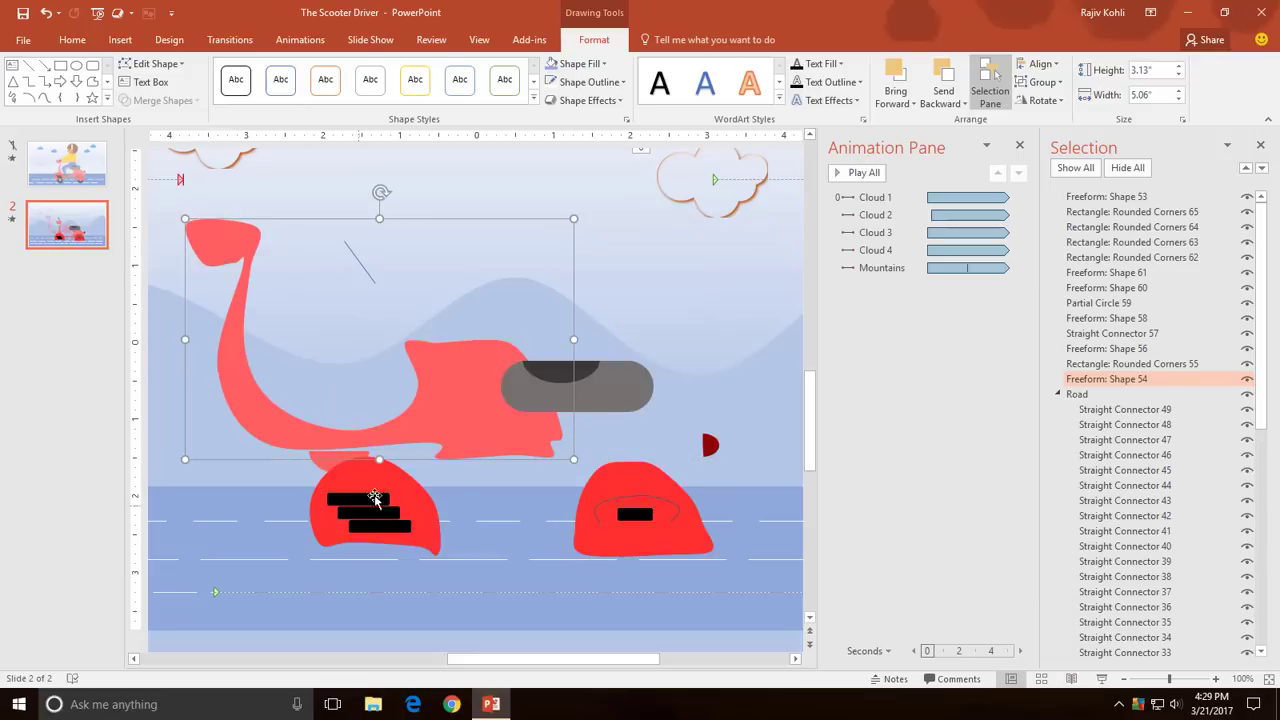
pyautogui.click(436, 502)
pyautogui.moveTo(436, 502); pyautogui.dragTo(416, 507)
pyautogui.moveTo(320, 465); pyautogui.dragTo(242, 471)
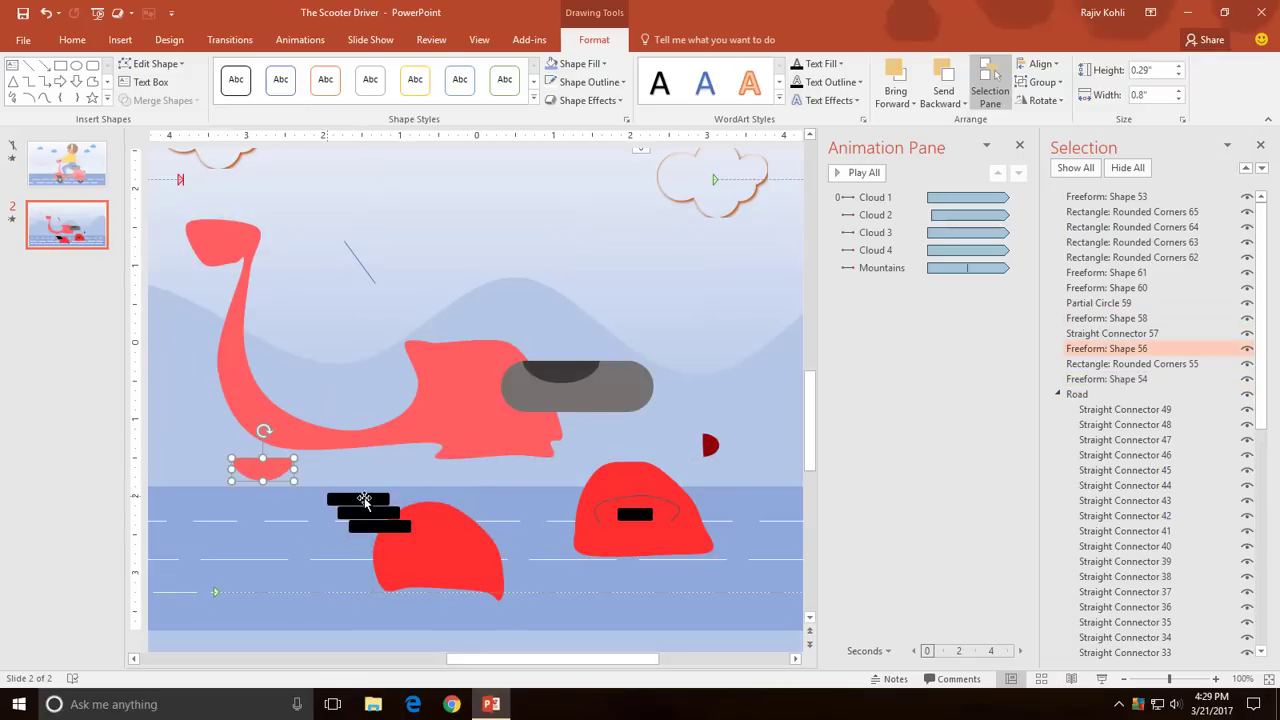
pyautogui.moveTo(364, 497); pyautogui.dragTo(370, 486)
pyautogui.moveTo(379, 527); pyautogui.dragTo(338, 523)
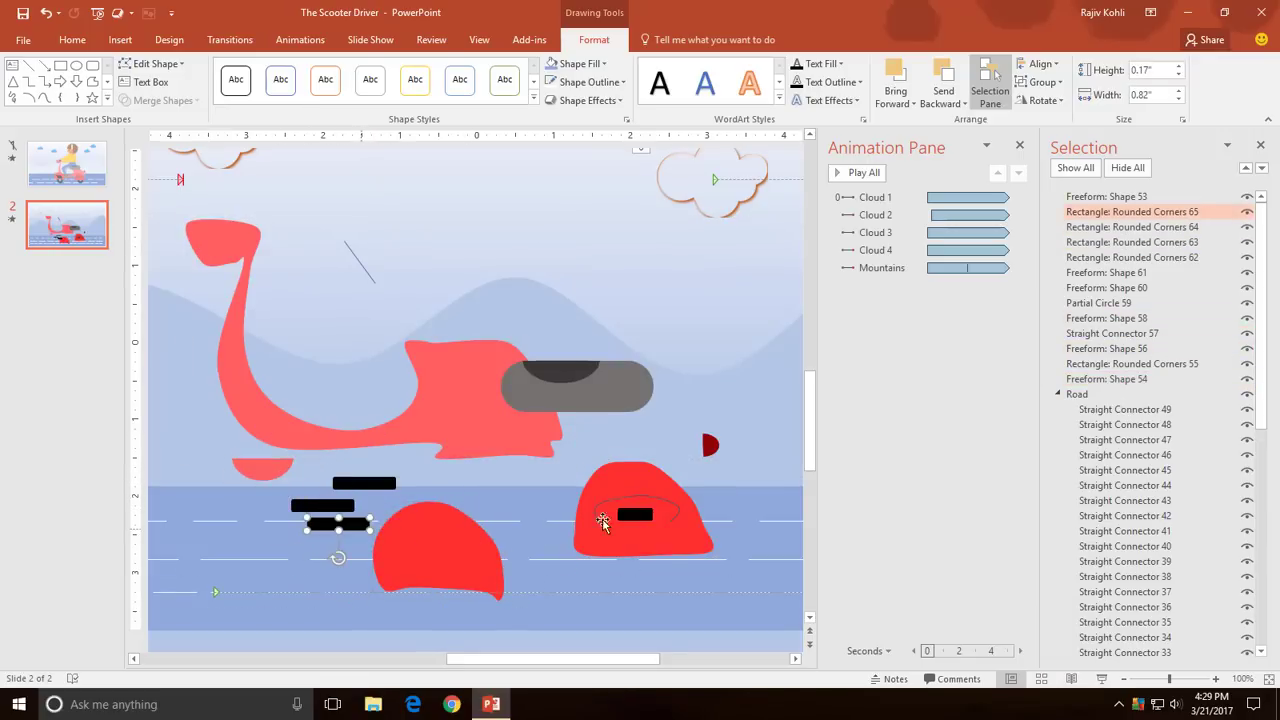
pyautogui.moveTo(646, 469)
pyautogui.mouseDown()
pyautogui.moveTo(662, 424)
pyautogui.moveTo(736, 433)
pyautogui.mouseUp()
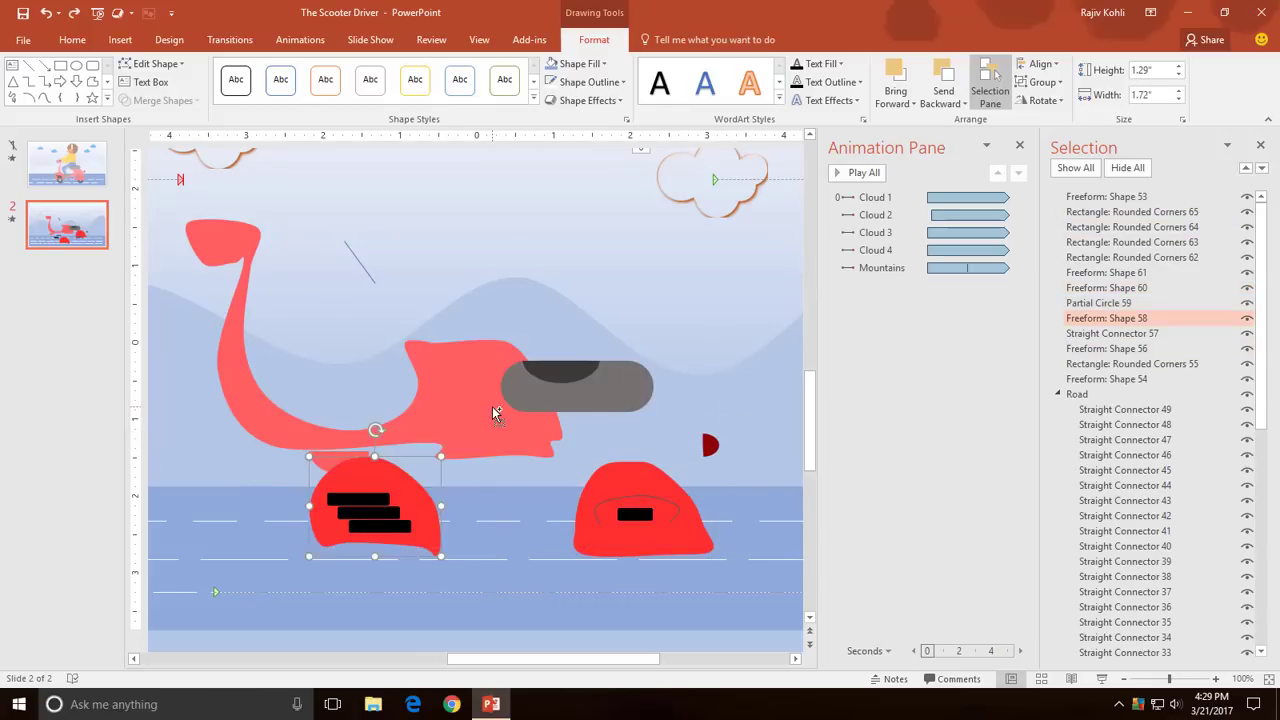
pyautogui.hotkey('ctrl', 'z')
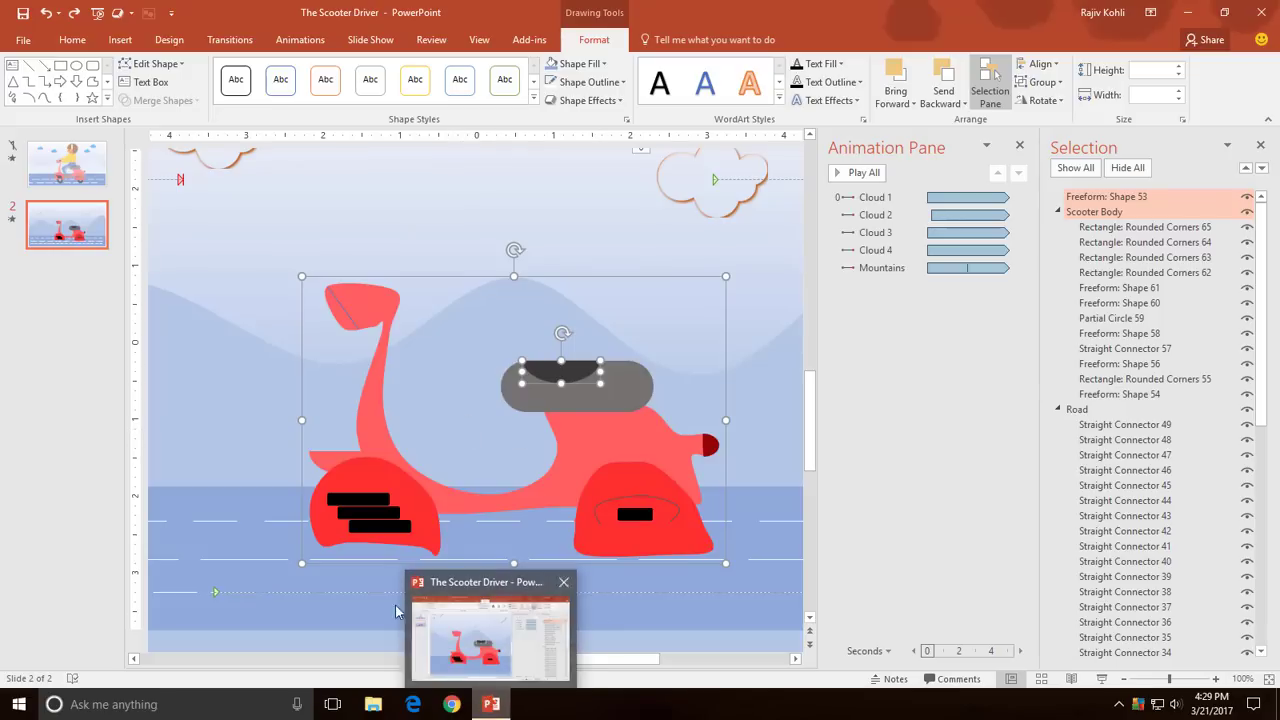
pyautogui.moveTo(490, 704)
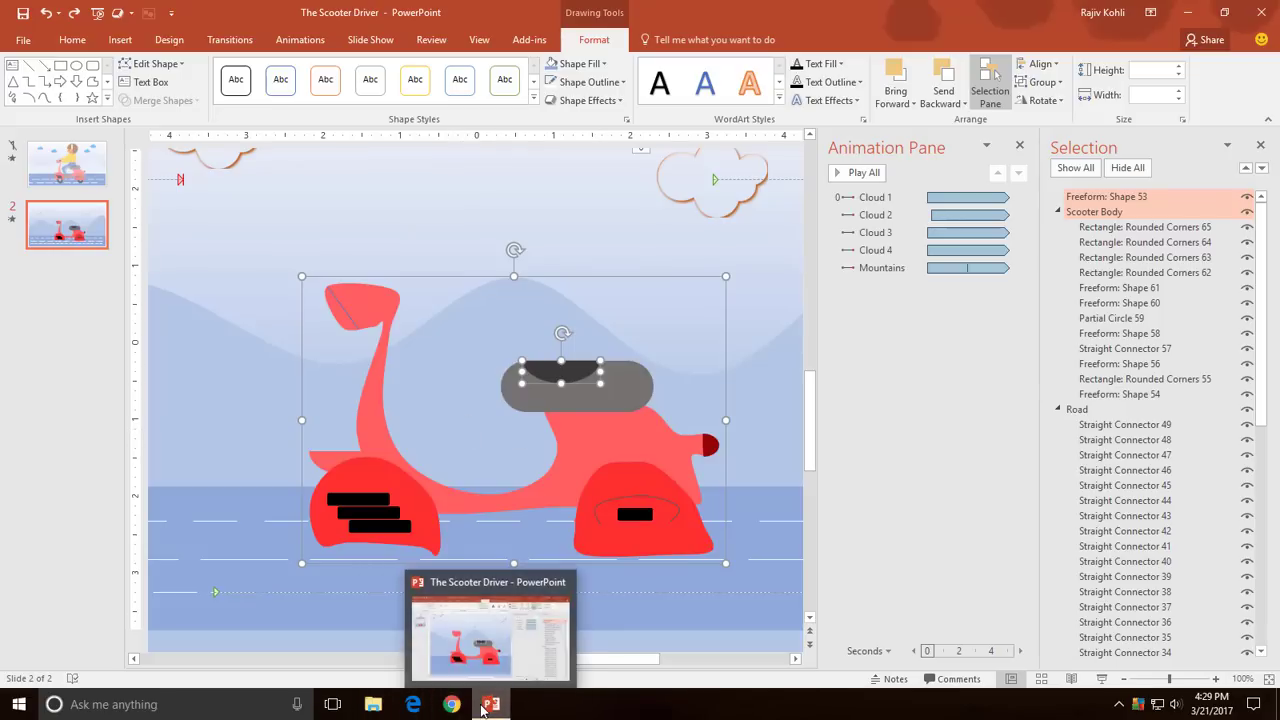
pyautogui.click(563, 640)
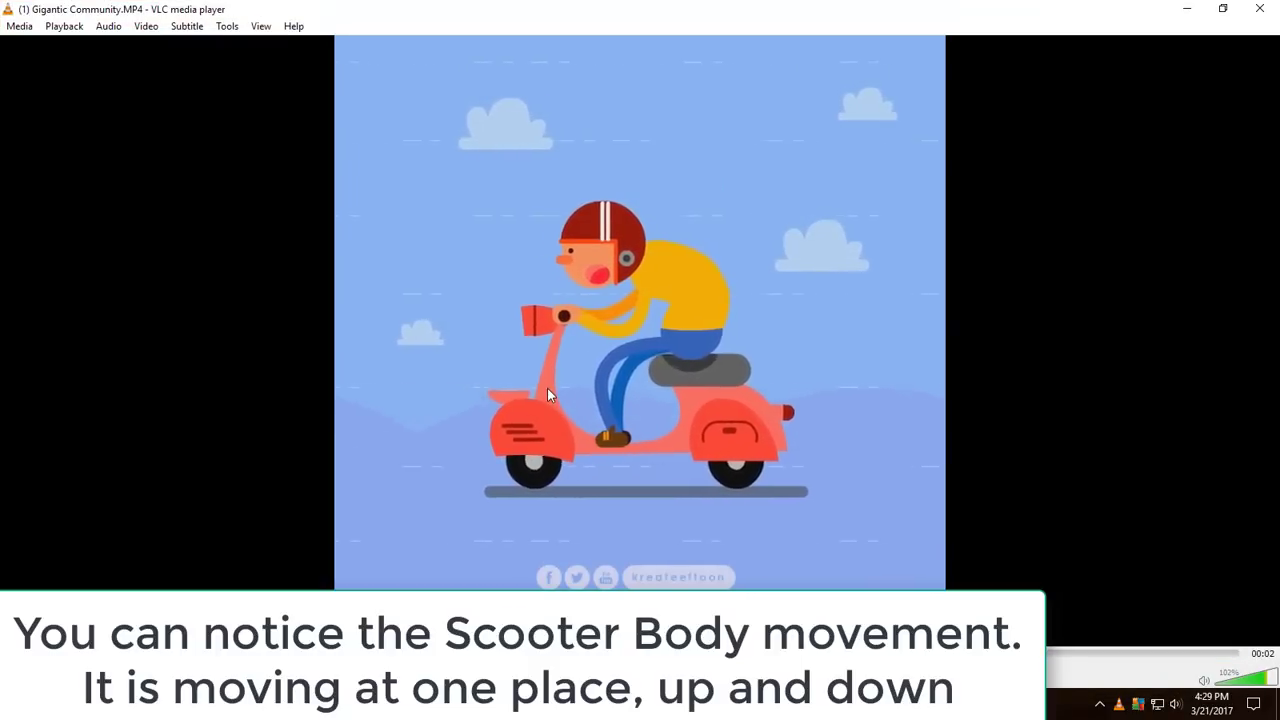
pyautogui.click(1187, 9)
# - Add an Up motion path to the Scooter Body and shorten it to a small bob
pyautogui.click(300, 40)
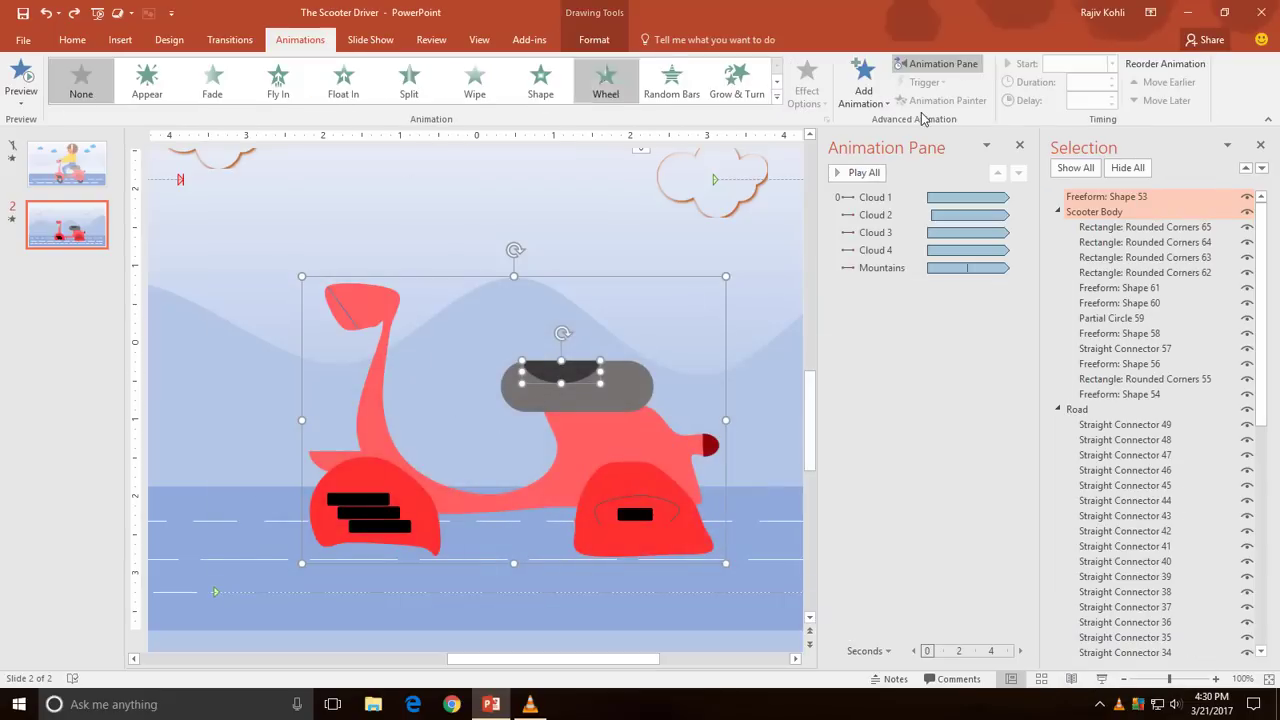
pyautogui.click(864, 82)
pyautogui.click(916, 636)
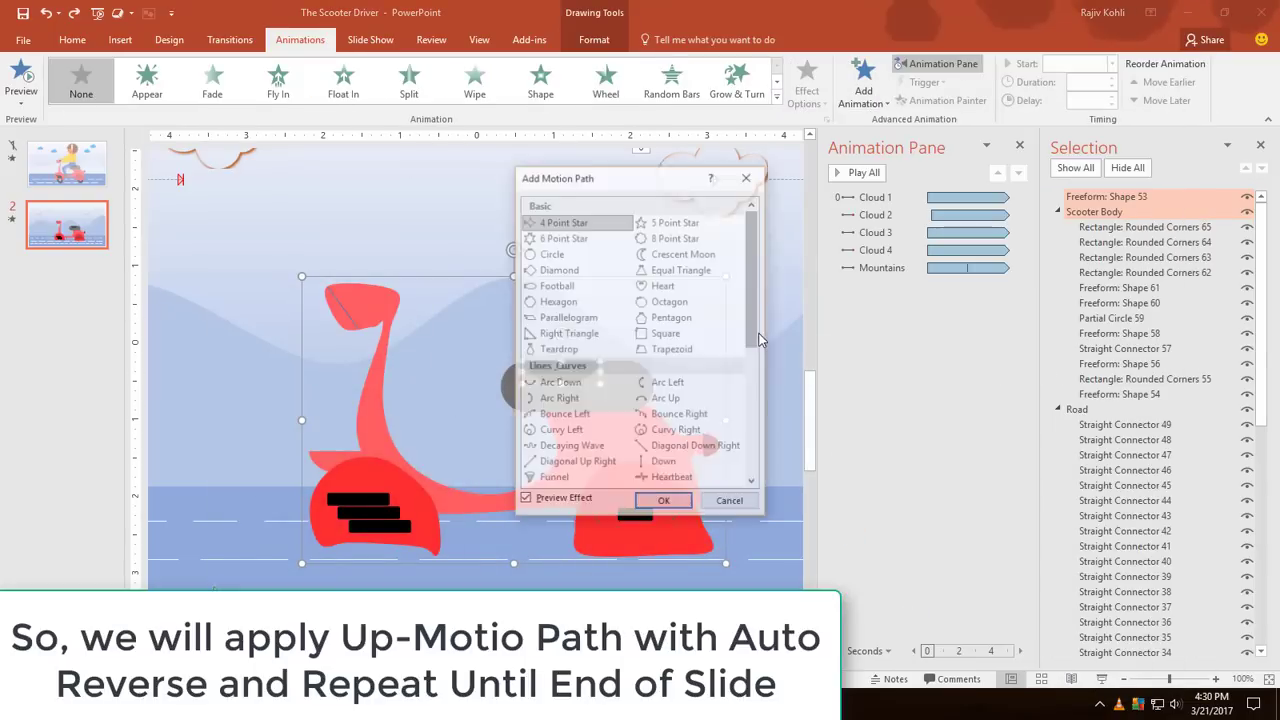
pyautogui.scroll(-2, 702, 380)
pyautogui.scroll(-1, 698, 396)
pyautogui.click(658, 447)
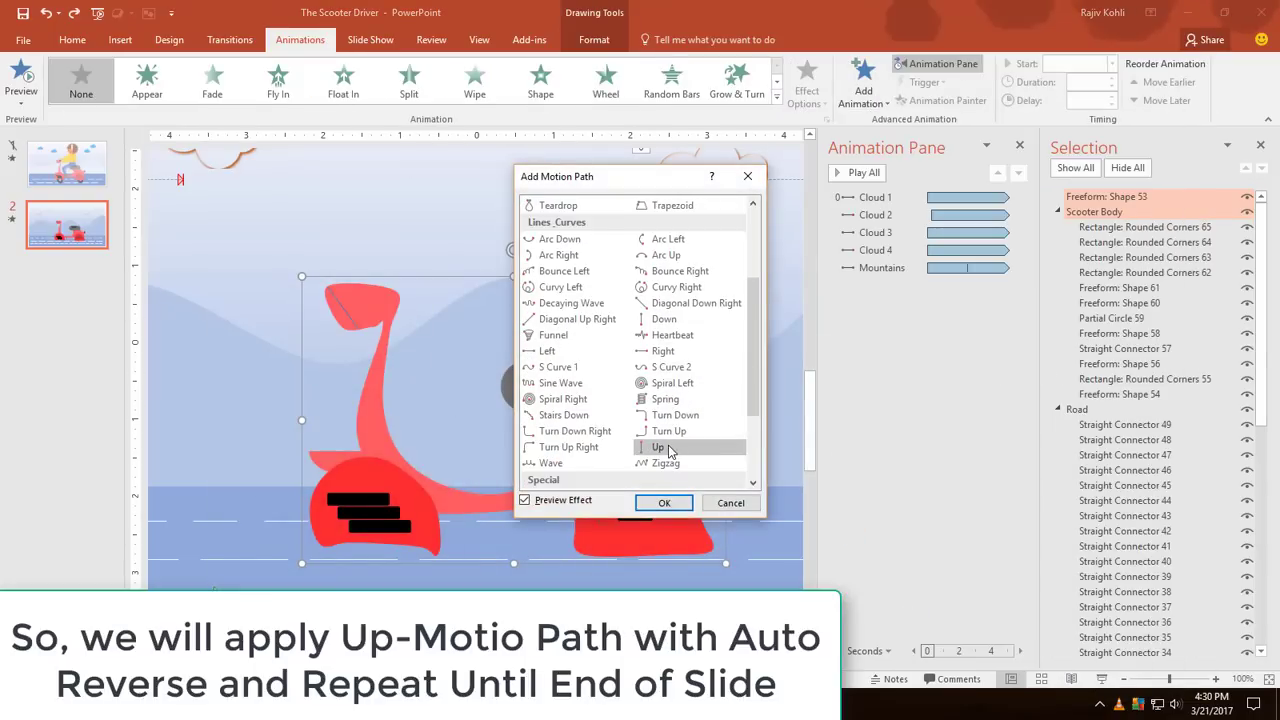
pyautogui.click(664, 502)
pyautogui.click(516, 312)
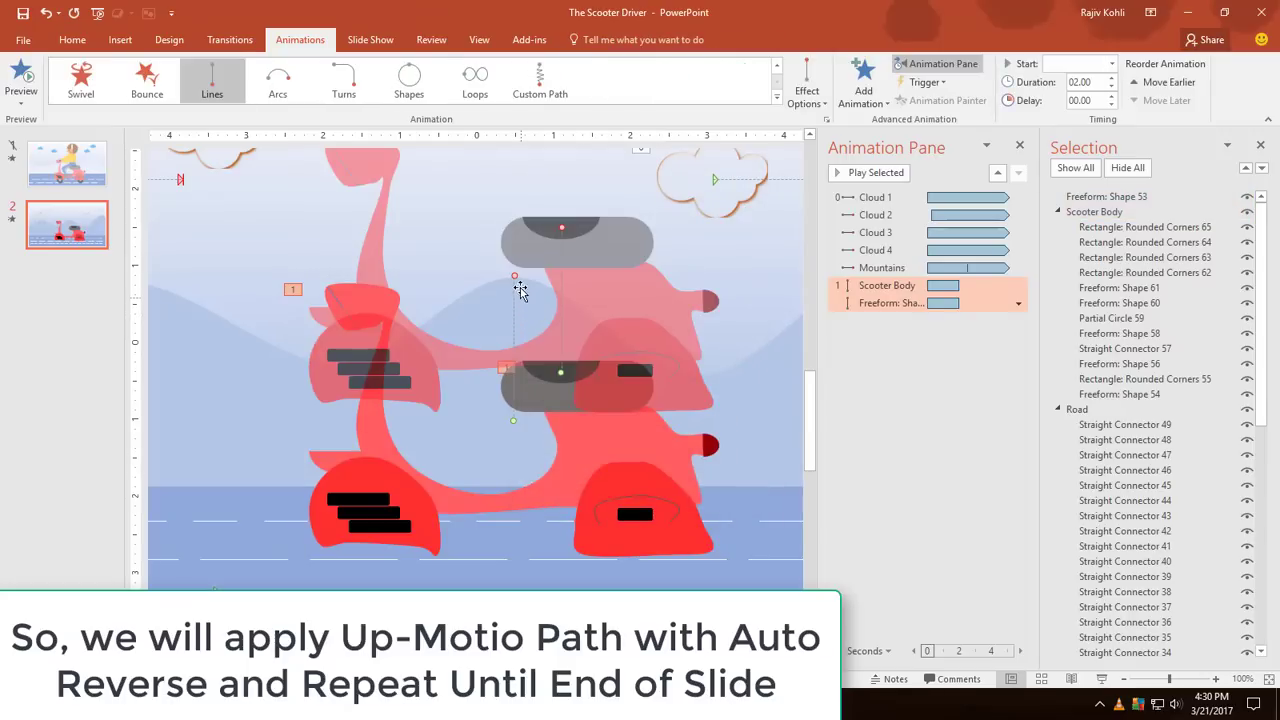
pyautogui.moveTo(515, 277)
pyautogui.mouseDown()
pyautogui.moveTo(519, 397)
pyautogui.moveTo(537, 420)
pyautogui.mouseUp()
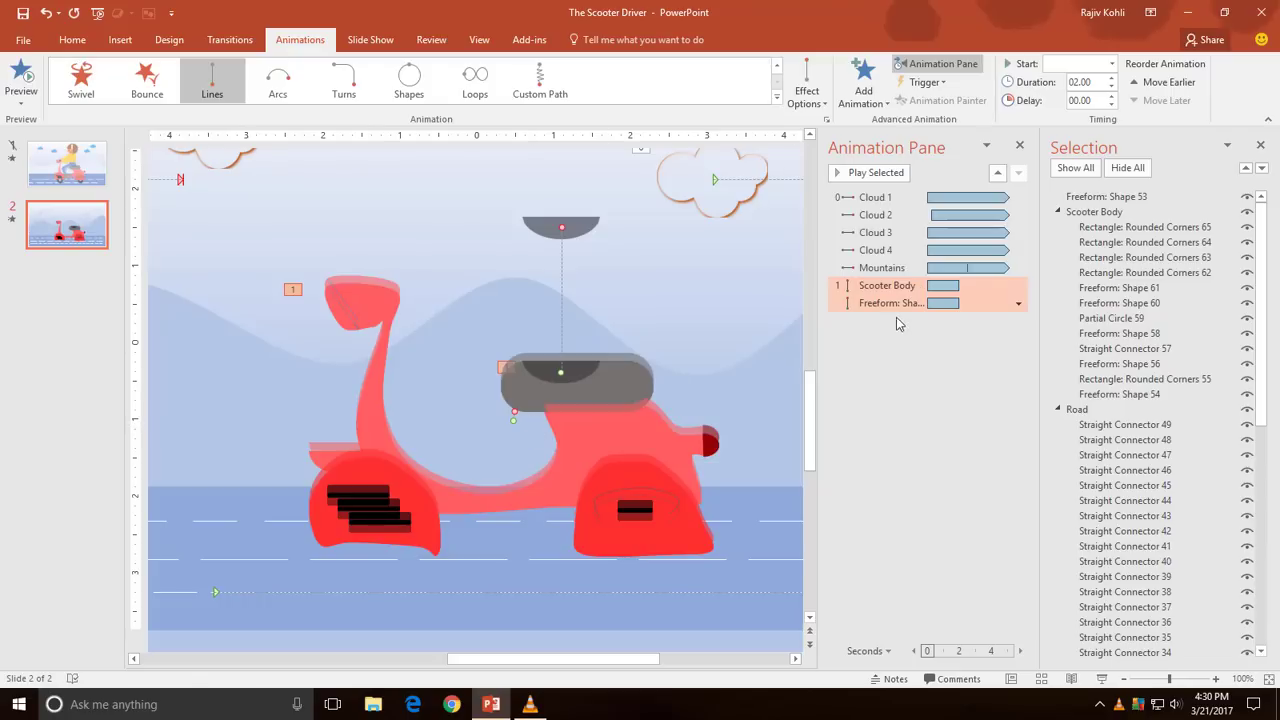
# - Delete the seat shape's duplicate Freeform motion animation
pyautogui.click(877, 337)
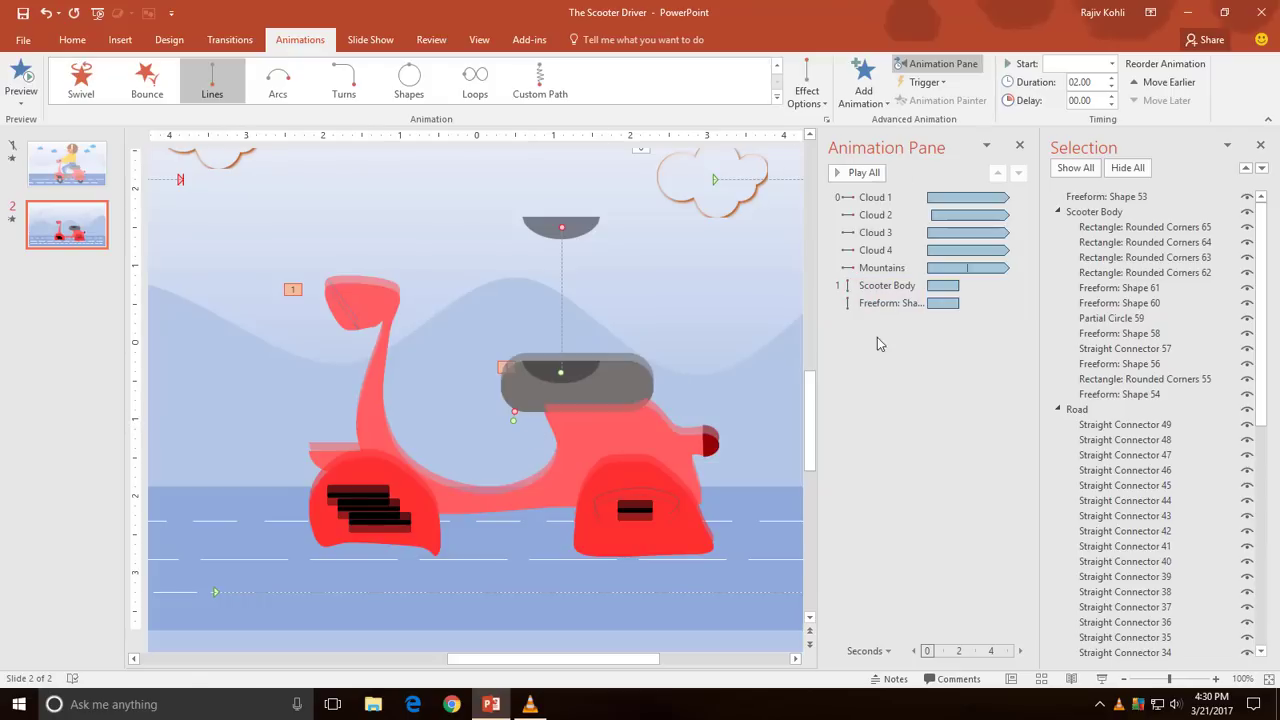
pyautogui.click(634, 410)
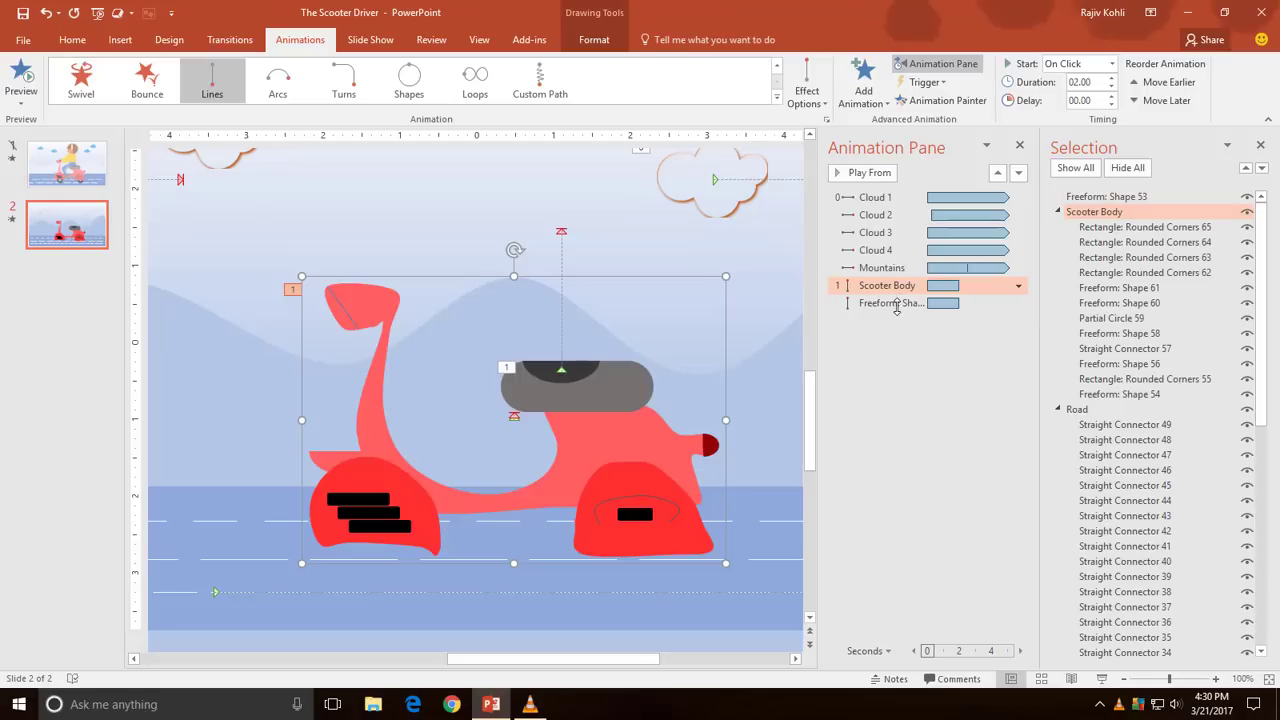
pyautogui.click(895, 304)
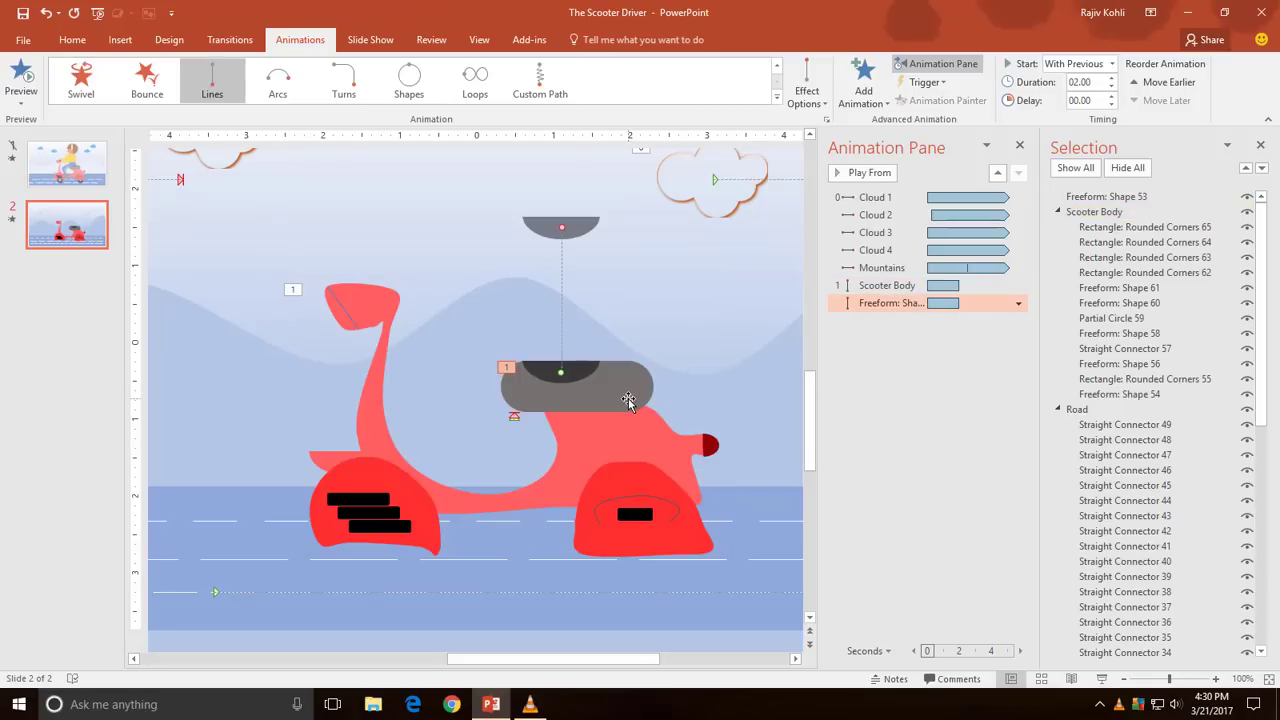
pyautogui.press('Delete')
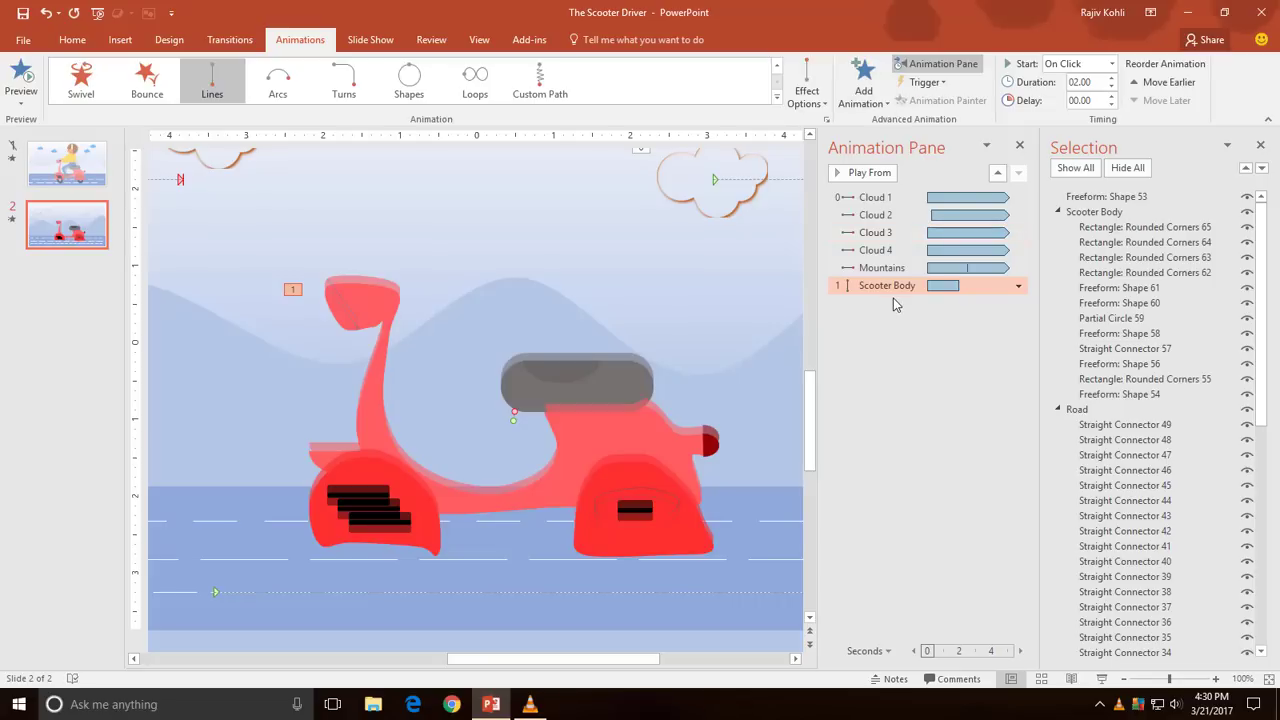
# - Set the body's Up motion to auto-reverse, 0 s smooth start, repeat until slide end, With Previous, 00.25 s
pyautogui.doubleClick(898, 286)
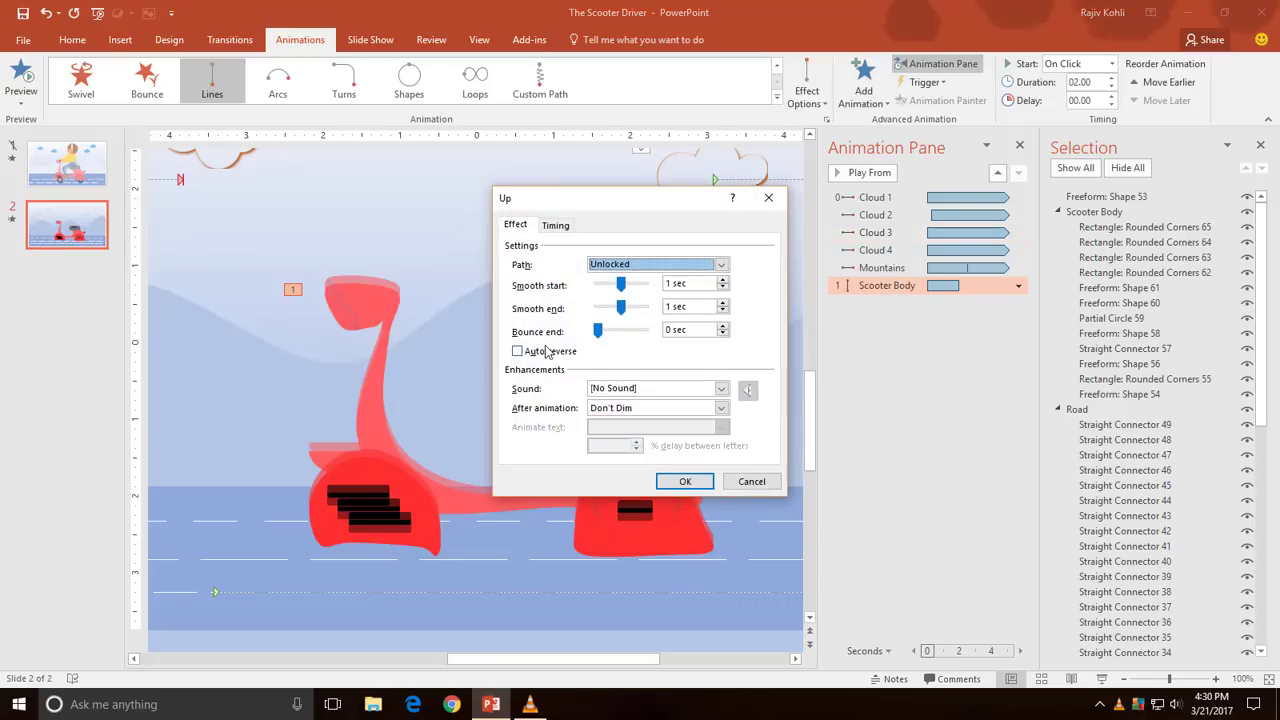
pyautogui.click(547, 353)
pyautogui.moveTo(621, 286)
pyautogui.mouseDown()
pyautogui.moveTo(574, 289)
pyautogui.moveTo(600, 312)
pyautogui.mouseUp()
pyautogui.click(556, 225)
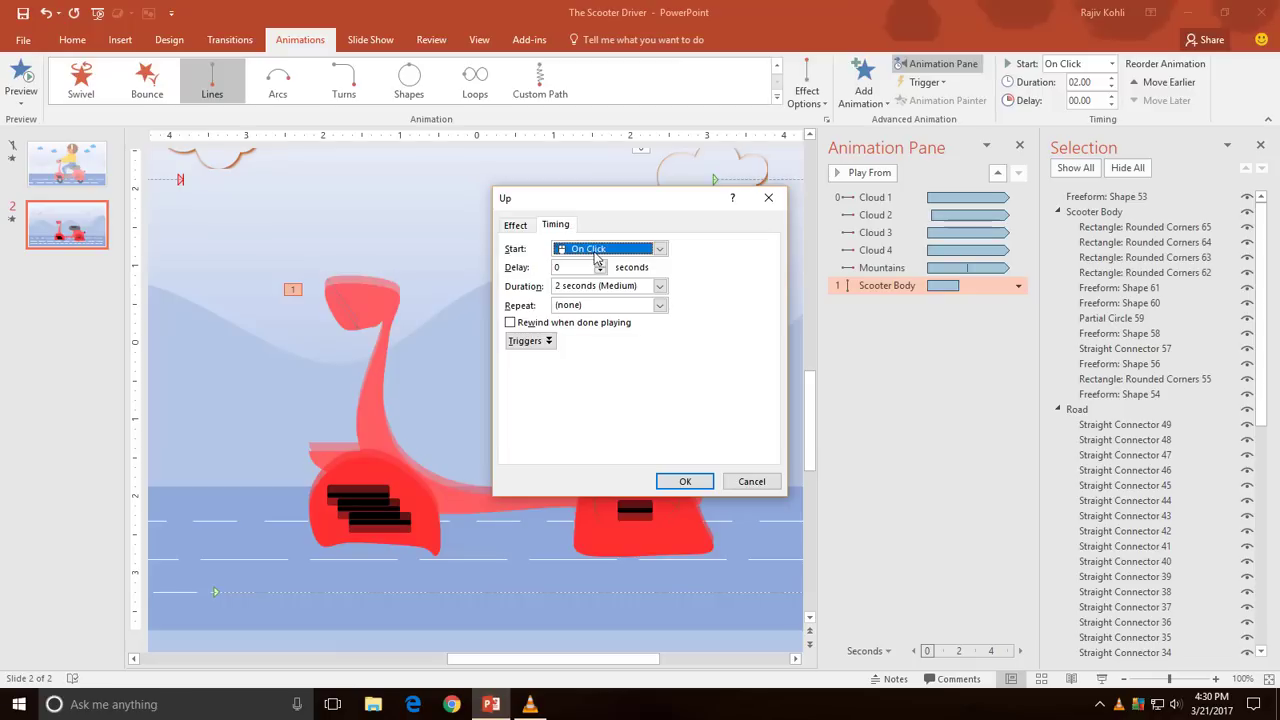
pyautogui.click(660, 304)
pyautogui.click(600, 397)
pyautogui.click(659, 248)
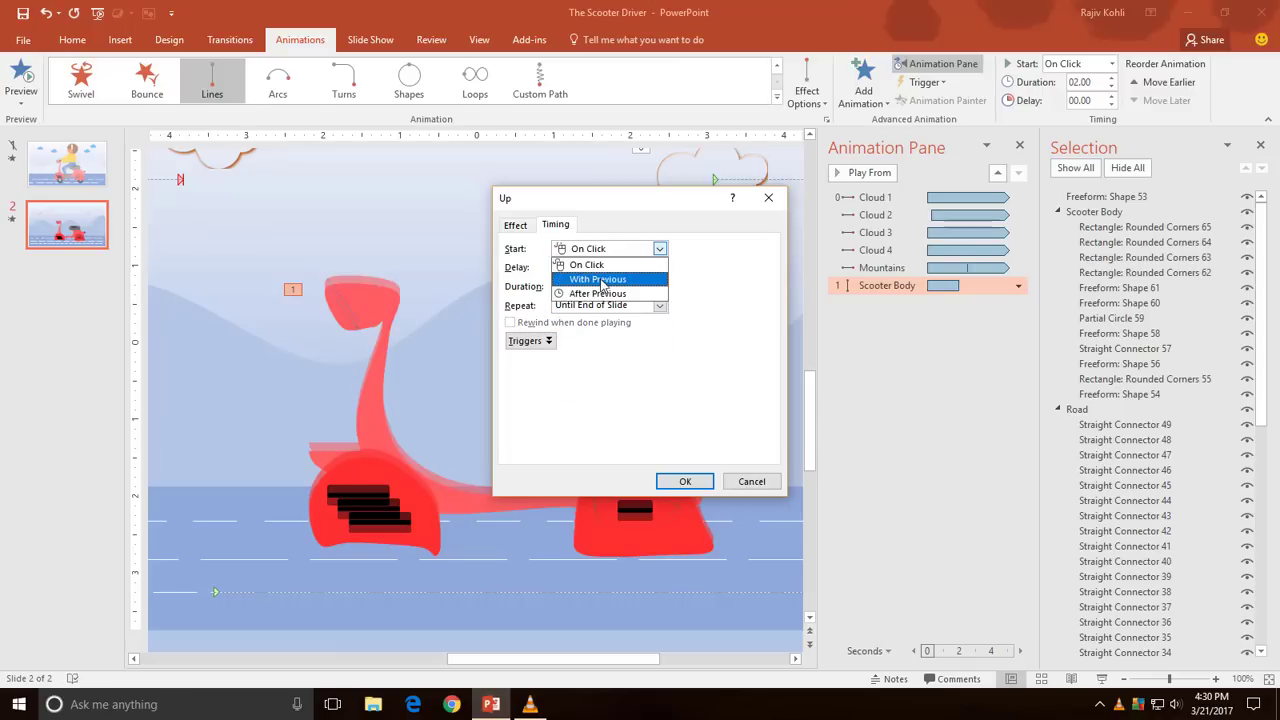
pyautogui.click(600, 280)
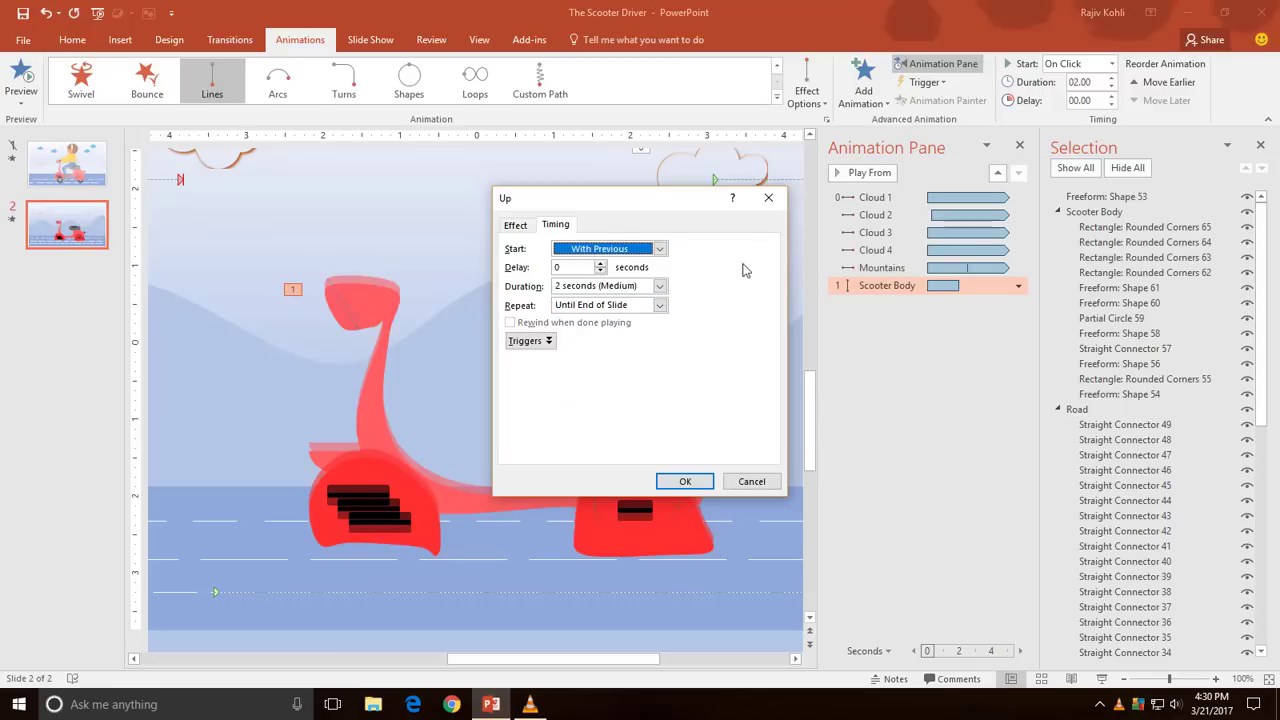
pyautogui.click(685, 481)
pyautogui.click(1111, 87)
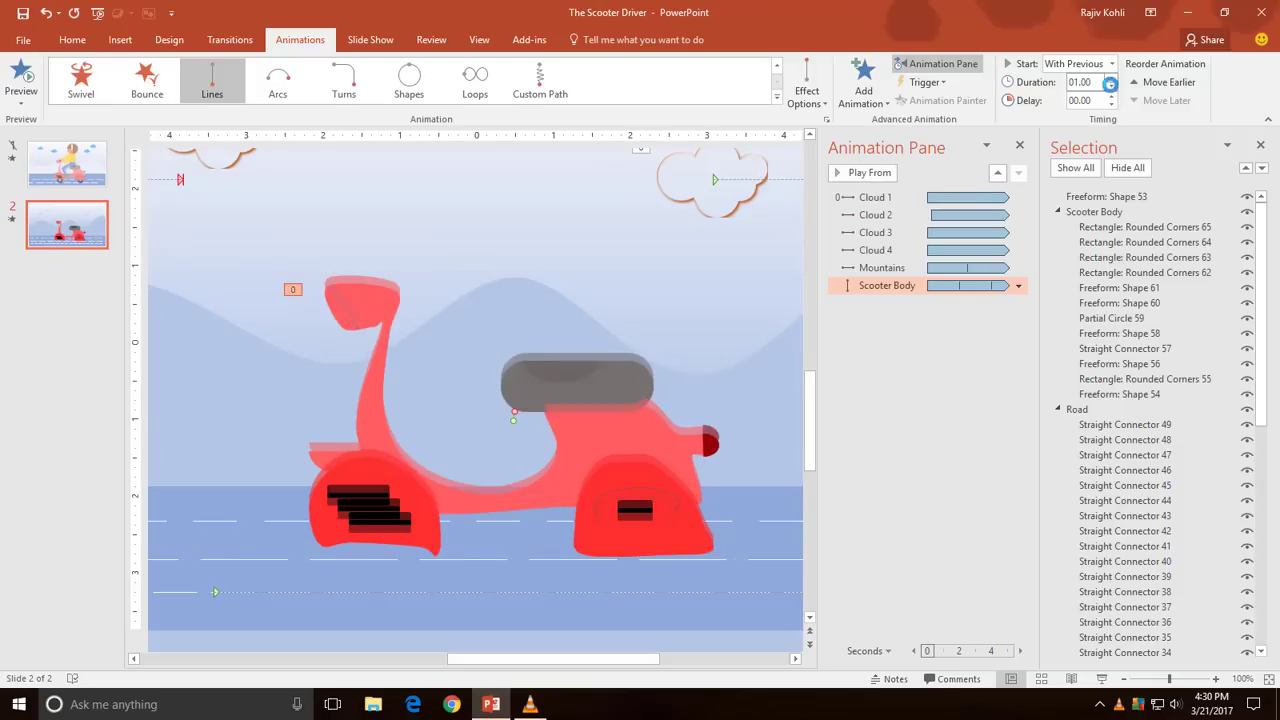
# - Preview the bob, then group seat Freeform: Shape 53 with Scooter Body into Group 66
pyautogui.click(1101, 679)
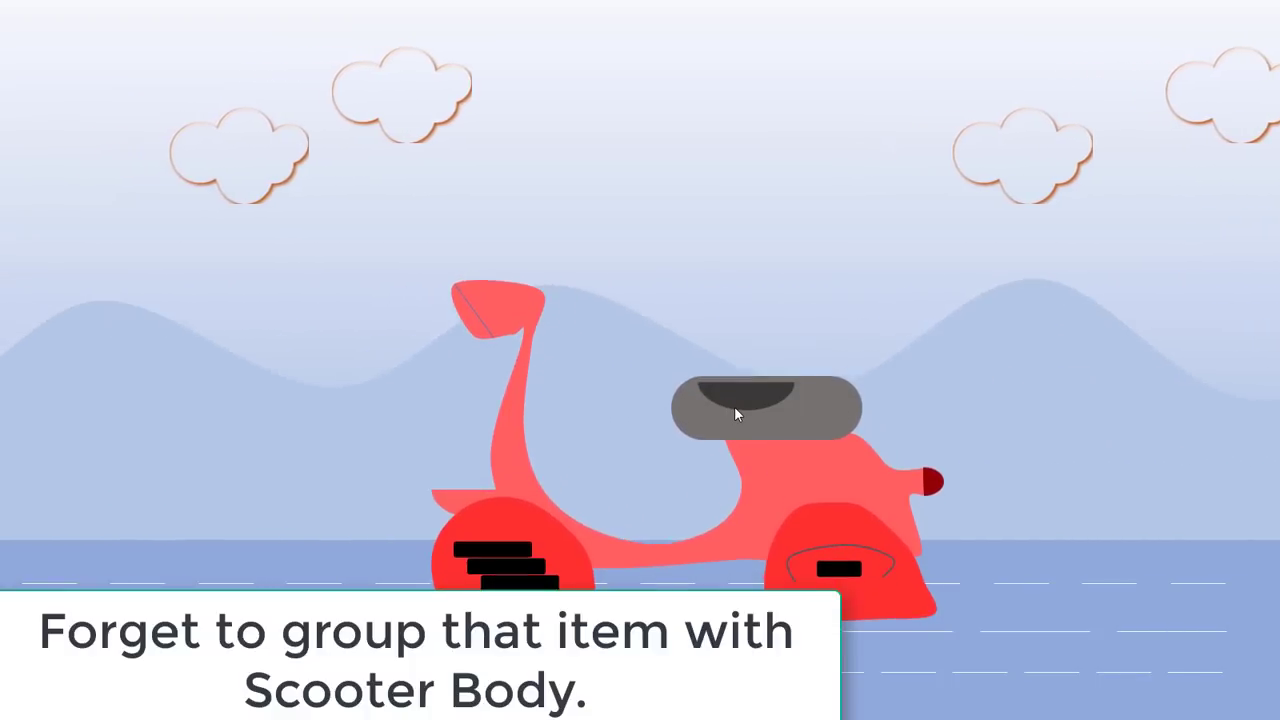
pyautogui.press('Escape')
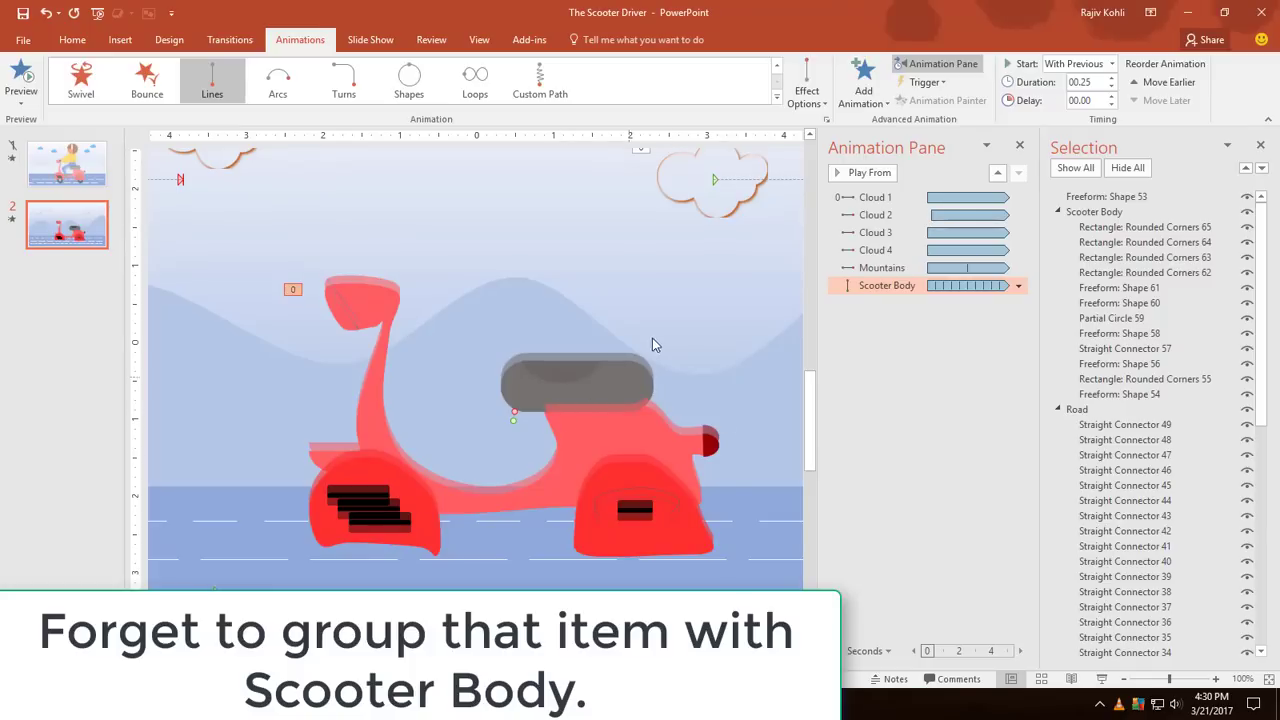
pyautogui.click(652, 345)
pyautogui.click(556, 377)
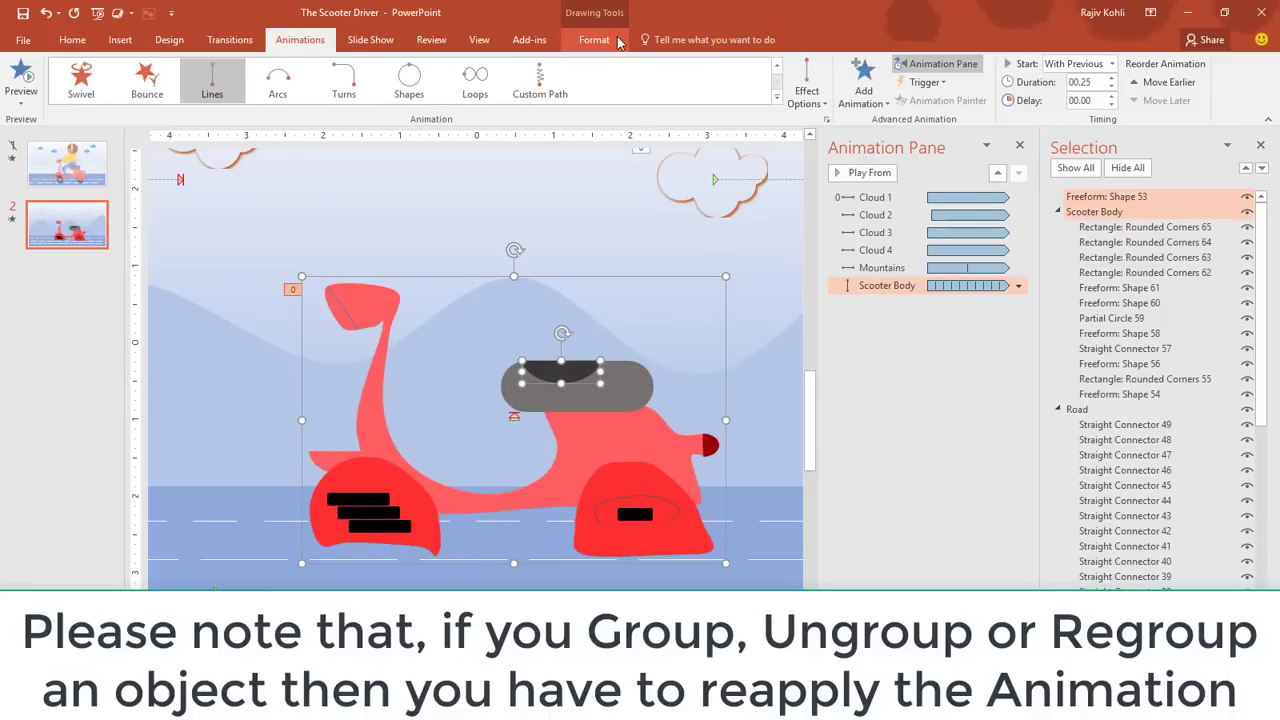
pyautogui.click(594, 40)
pyautogui.click(1043, 82)
pyautogui.click(1046, 100)
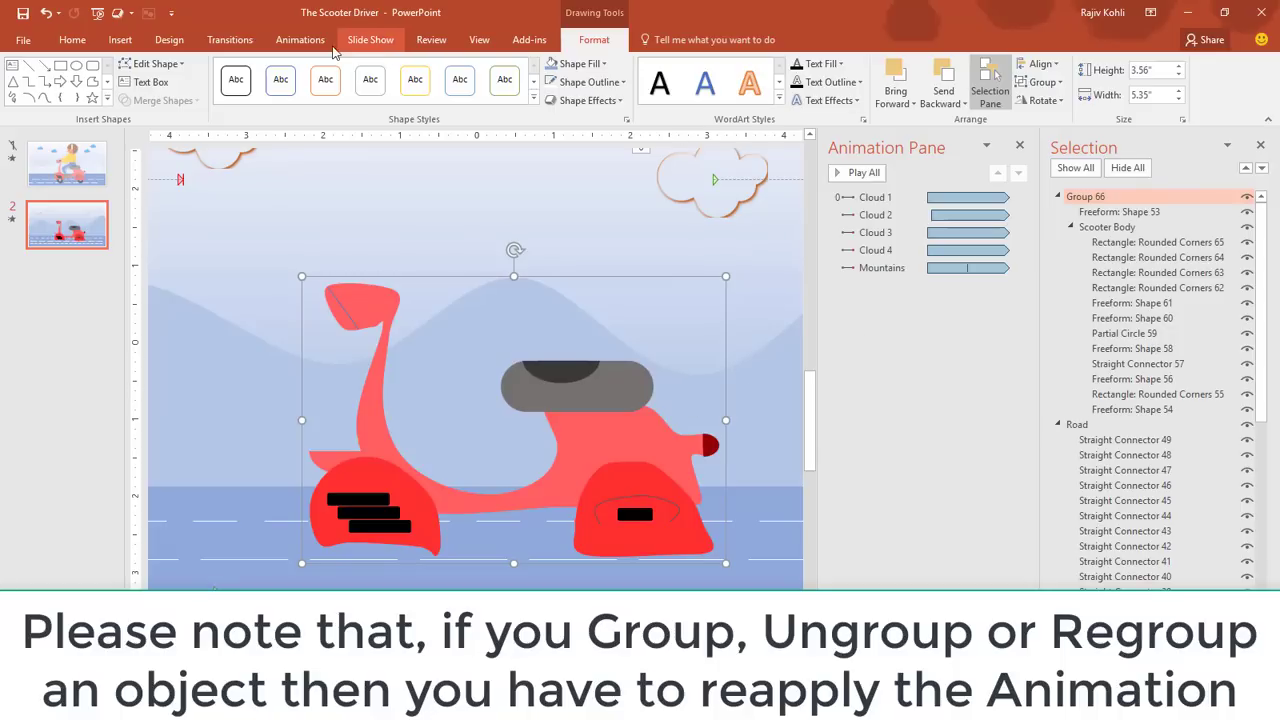
# - Add an Up motion path to Group 66 and shorten it to a tiny hop
pyautogui.click(300, 40)
pyautogui.click(863, 80)
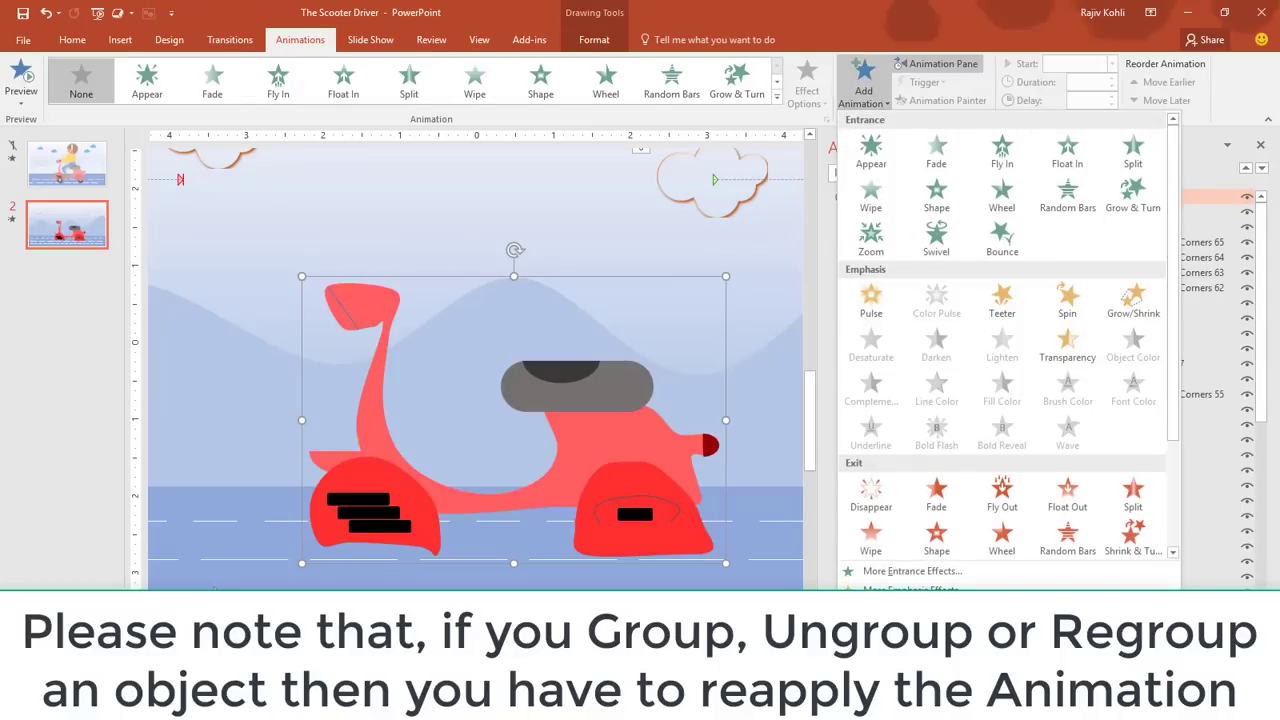
pyautogui.click(960, 628)
pyautogui.scroll(-2, 671, 414)
pyautogui.click(668, 450)
pyautogui.scroll(-1, 673, 450)
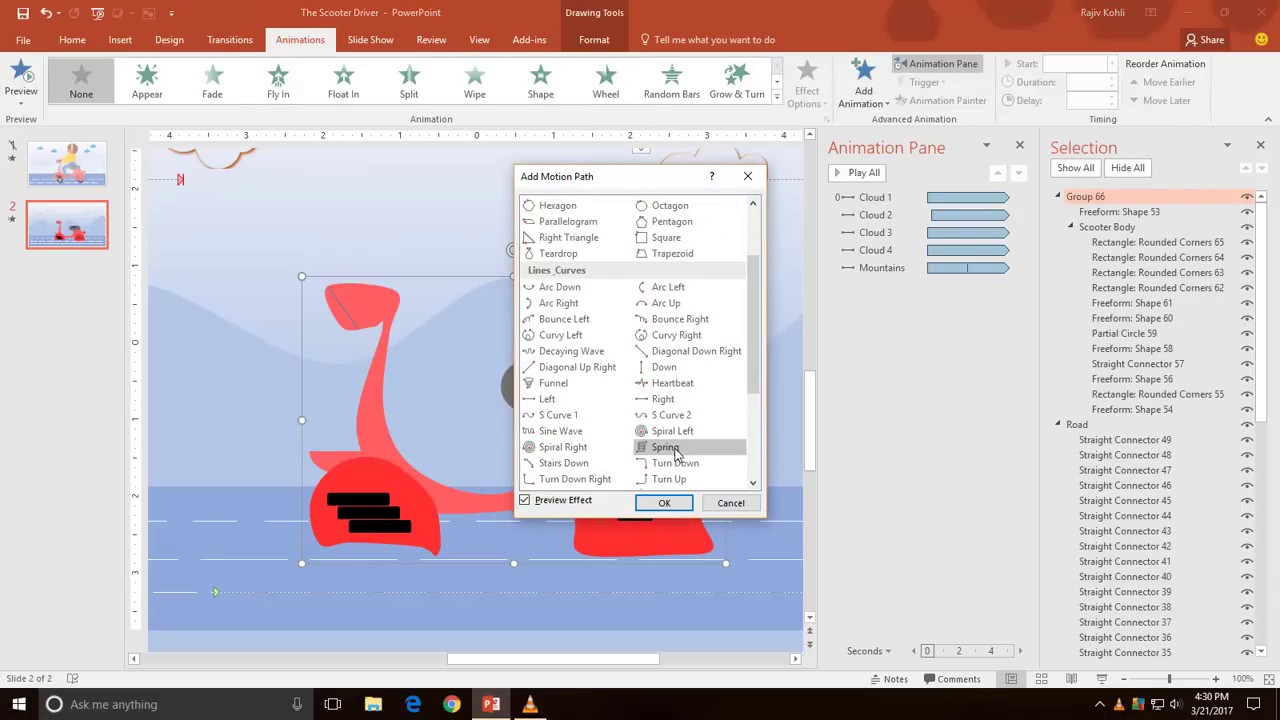
pyautogui.scroll(-2, 673, 450)
pyautogui.click(665, 399)
pyautogui.click(662, 500)
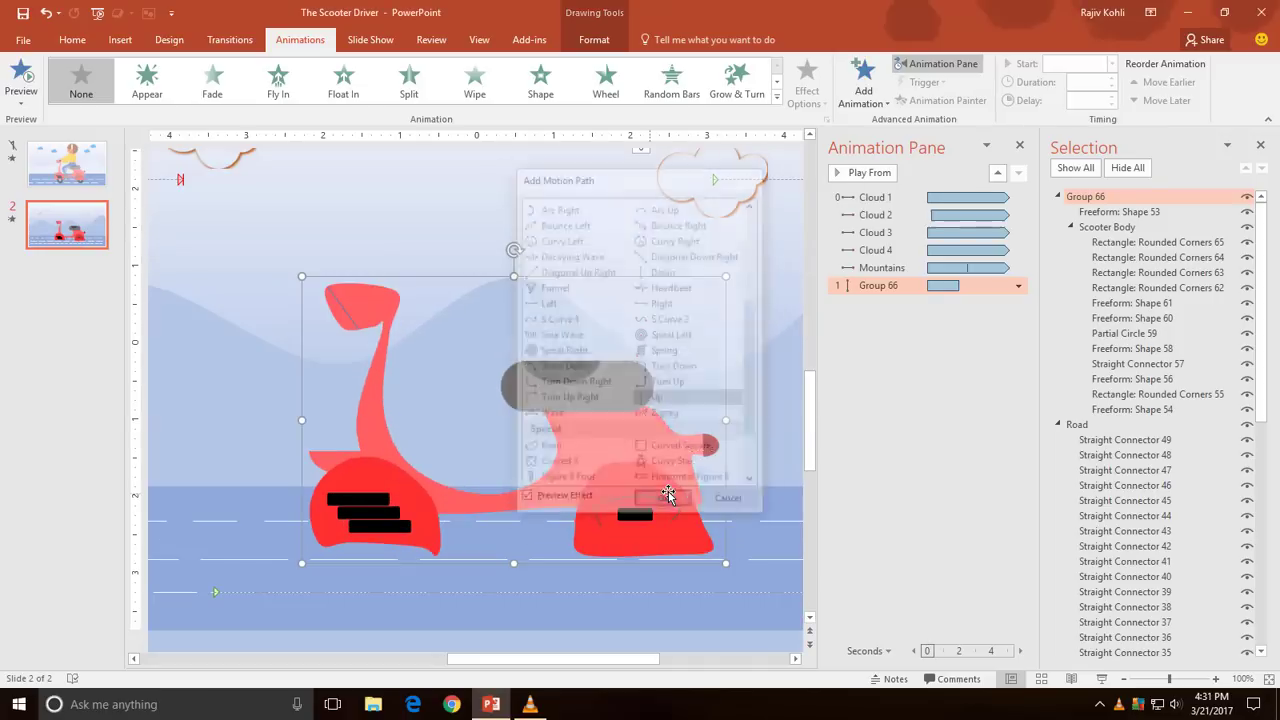
pyautogui.moveTo(513, 275); pyautogui.dragTo(514, 420)
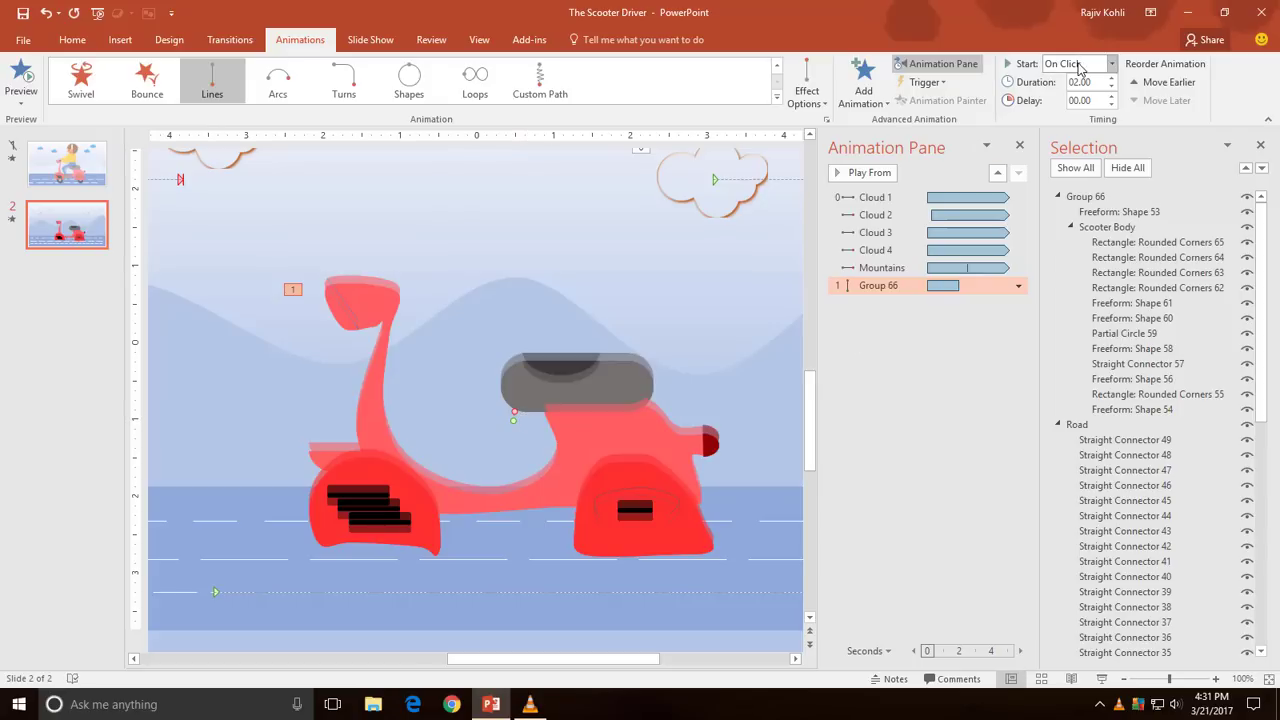
# - Make the hop start With Previous, auto-reverse with 0 s smooth end, repeat until slide end; preview it
pyautogui.click(1111, 63)
pyautogui.click(1108, 88)
pyautogui.write('00.25')
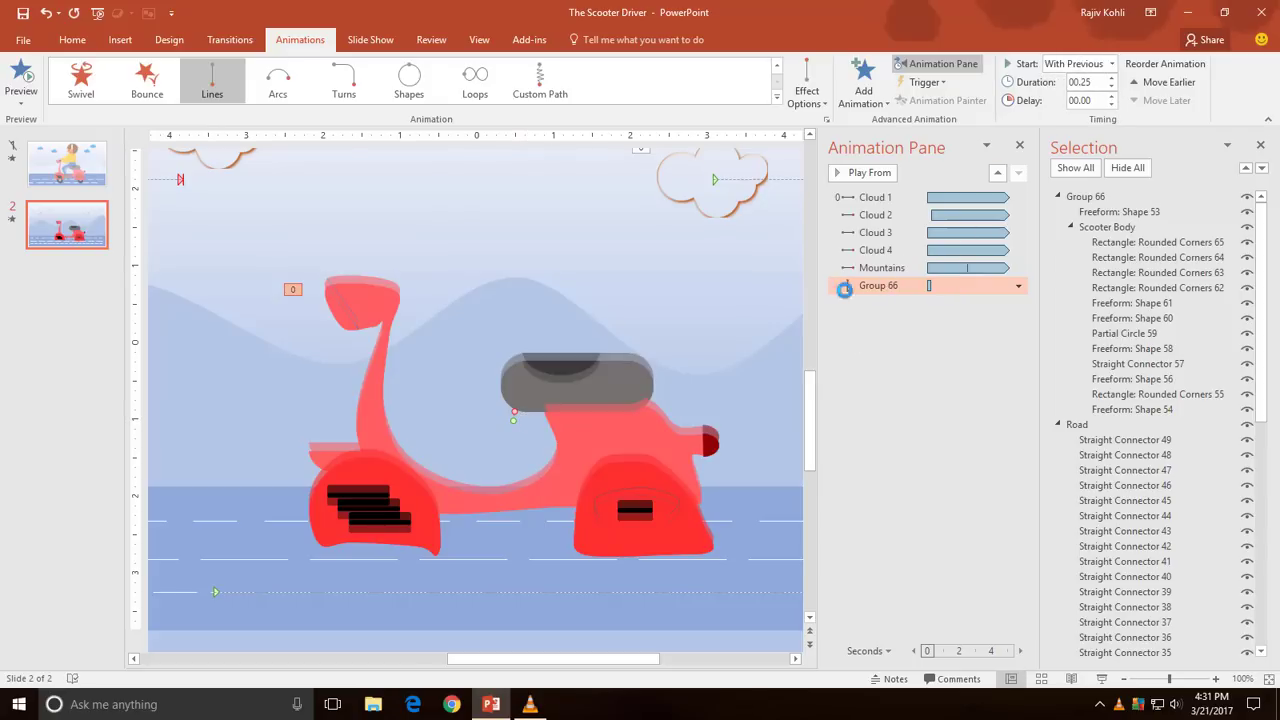
pyautogui.moveTo(619, 312)
pyautogui.mouseDown()
pyautogui.moveTo(589, 310)
pyautogui.moveTo(588, 289)
pyautogui.mouseUp()
pyautogui.click(549, 350)
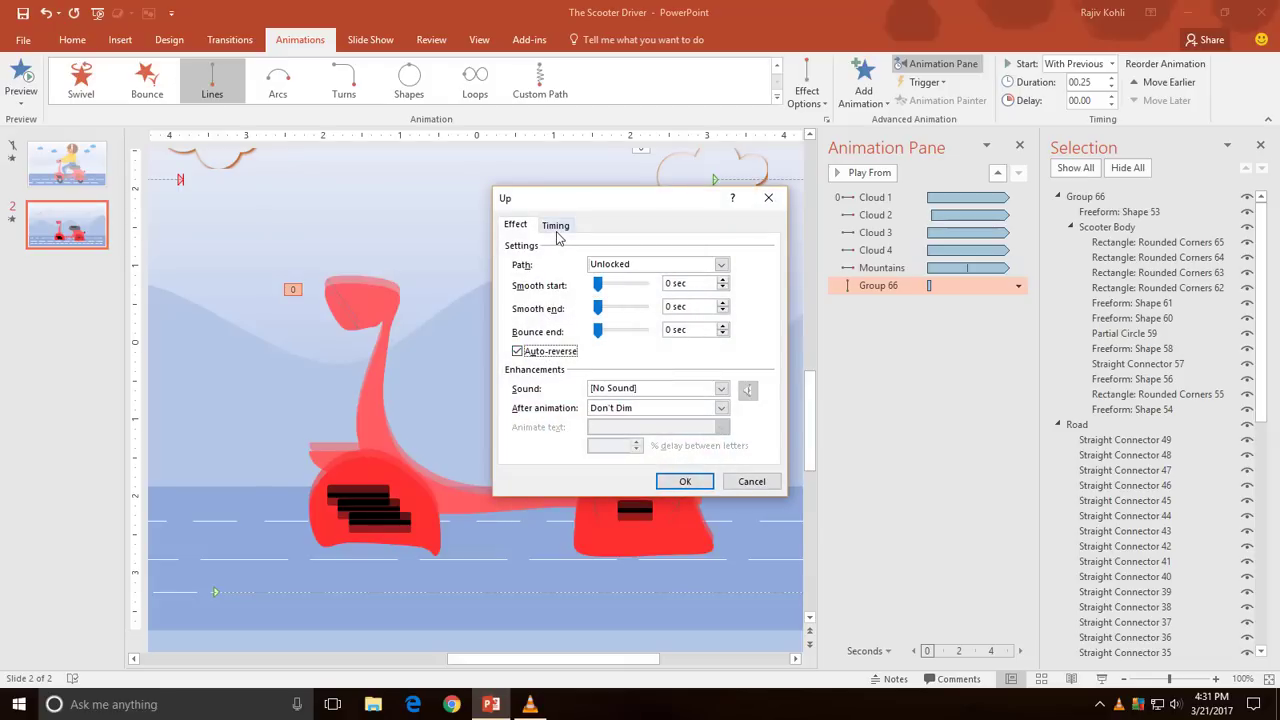
pyautogui.click(556, 226)
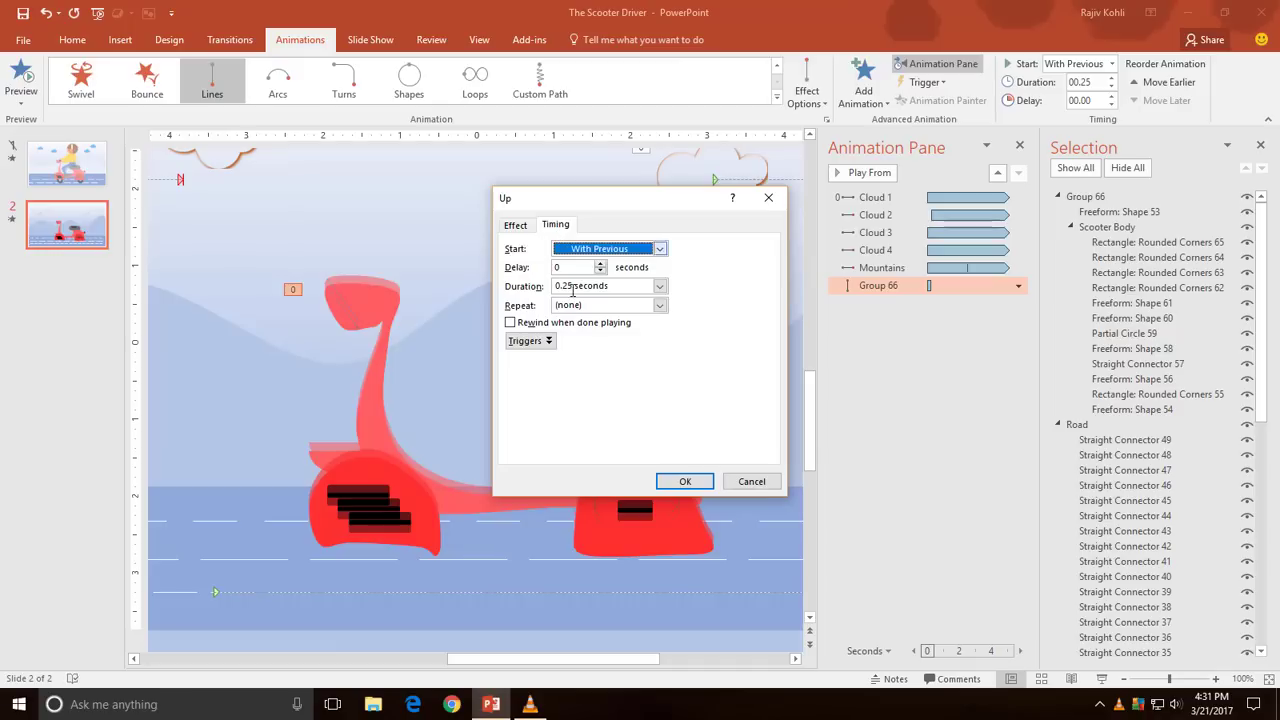
pyautogui.click(660, 305)
pyautogui.click(608, 389)
pyautogui.click(685, 481)
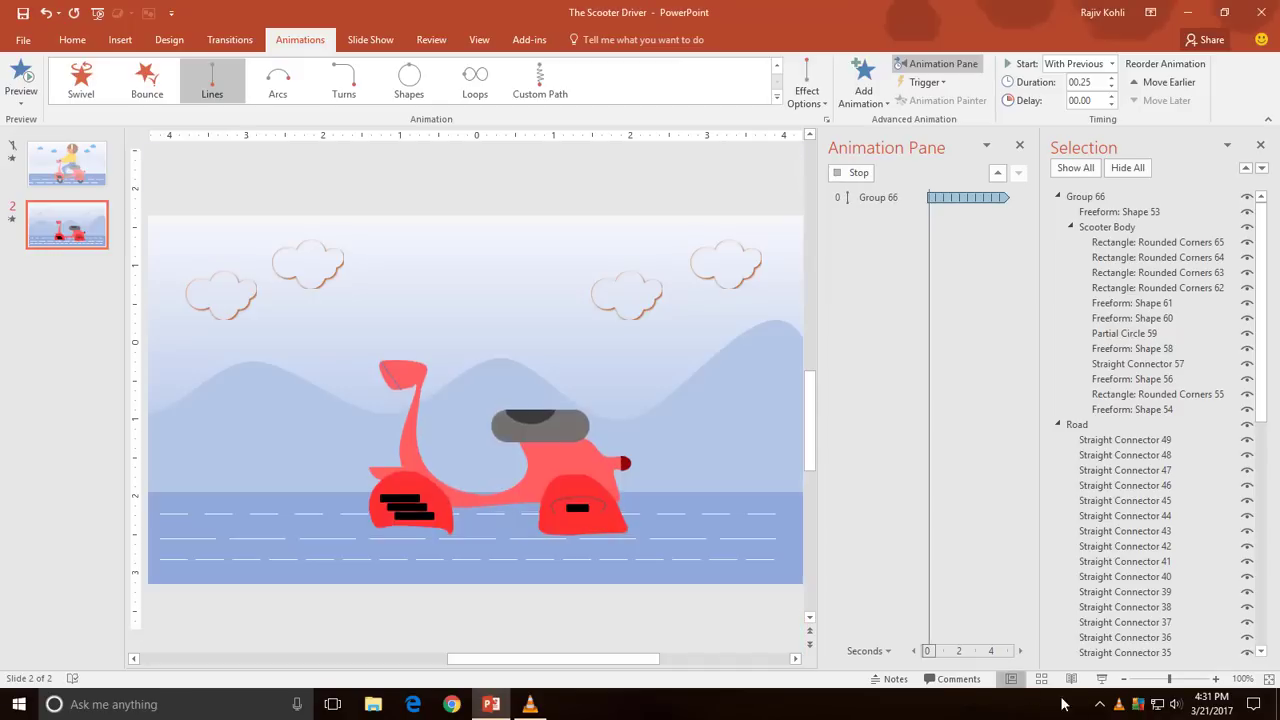
pyautogui.click(1101, 679)
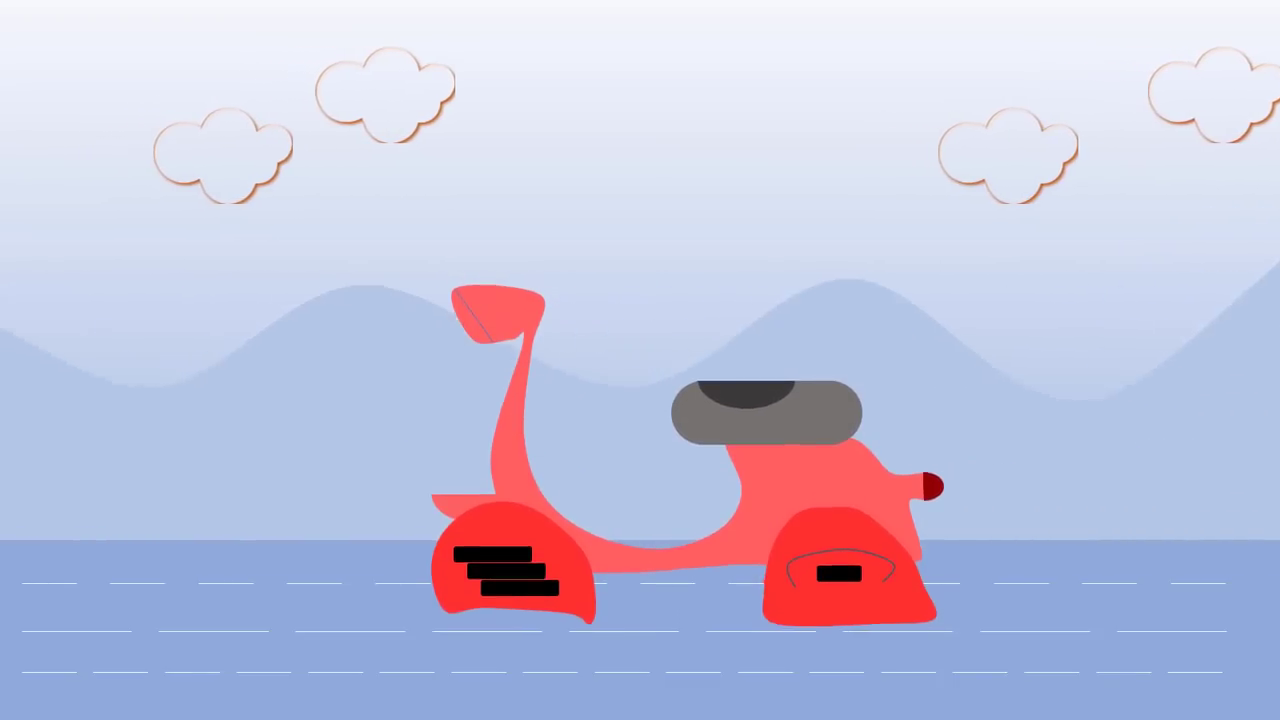
pyautogui.press('Escape')
# - Copy the Front Tyre from slide 1 and paste it onto slide 2
pyautogui.click(65, 177)
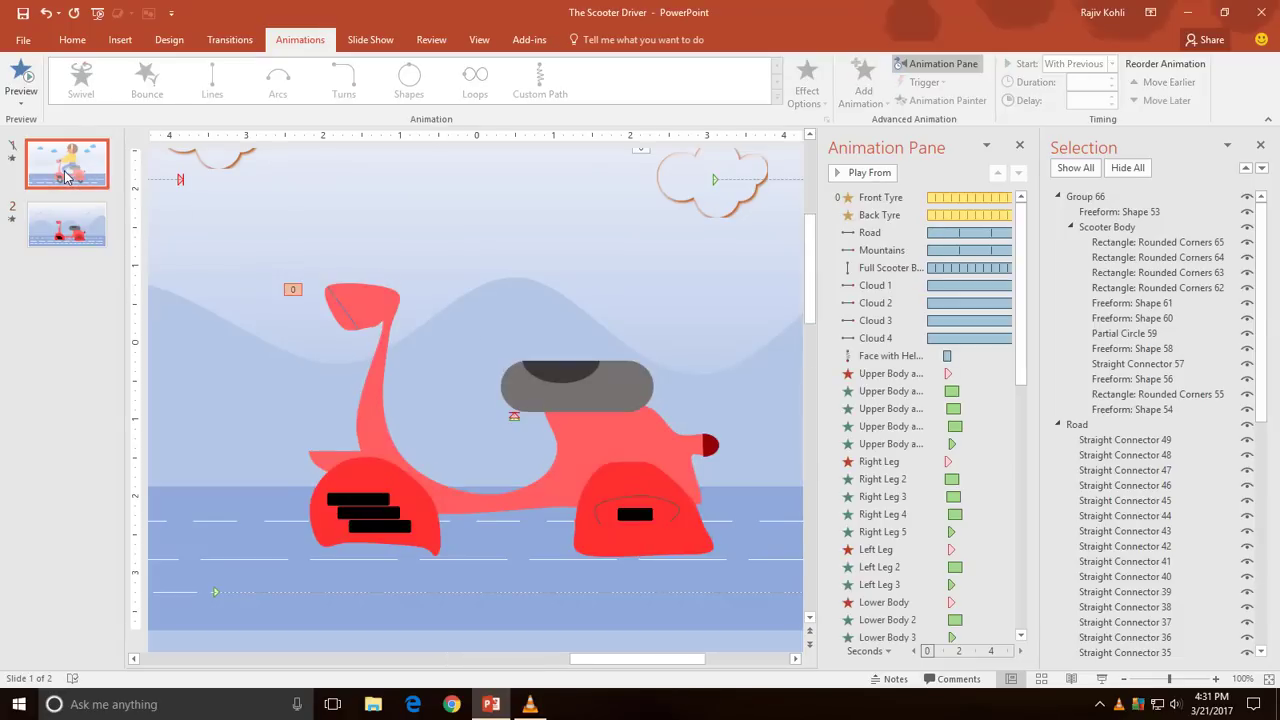
pyautogui.click(398, 592)
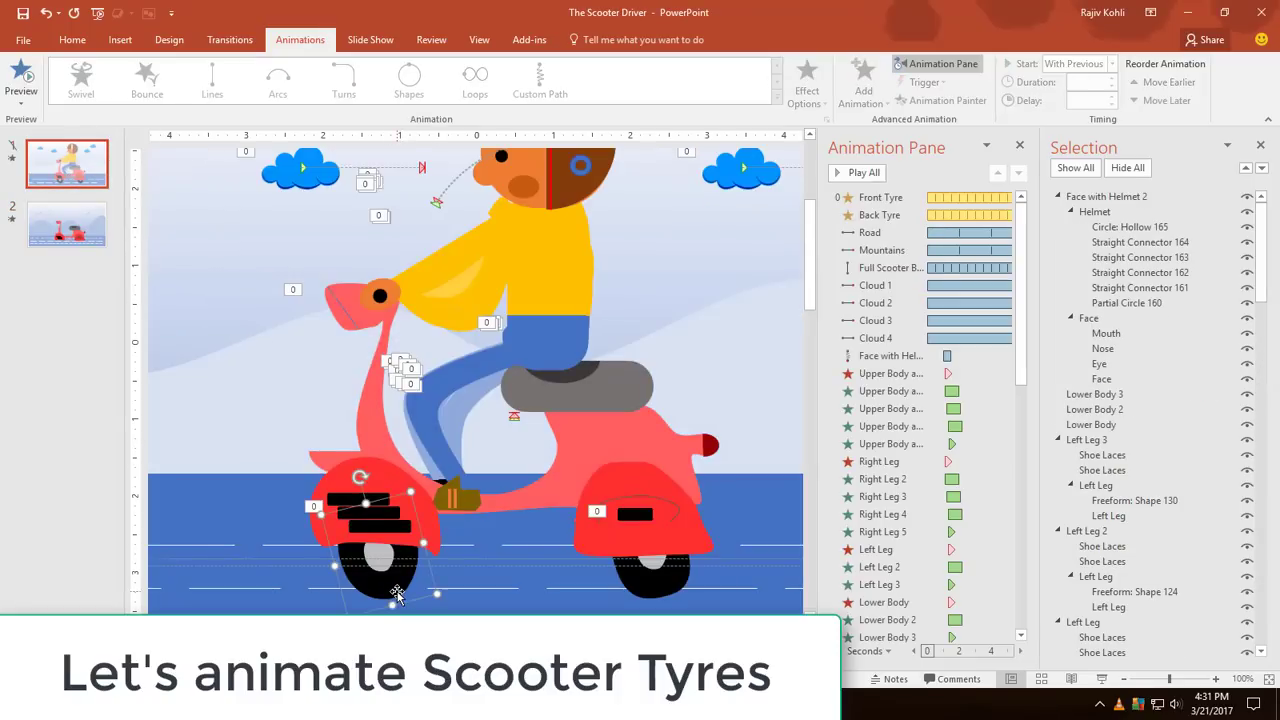
pyautogui.click(55, 225)
pyautogui.hotkey('ctrl', 'v')
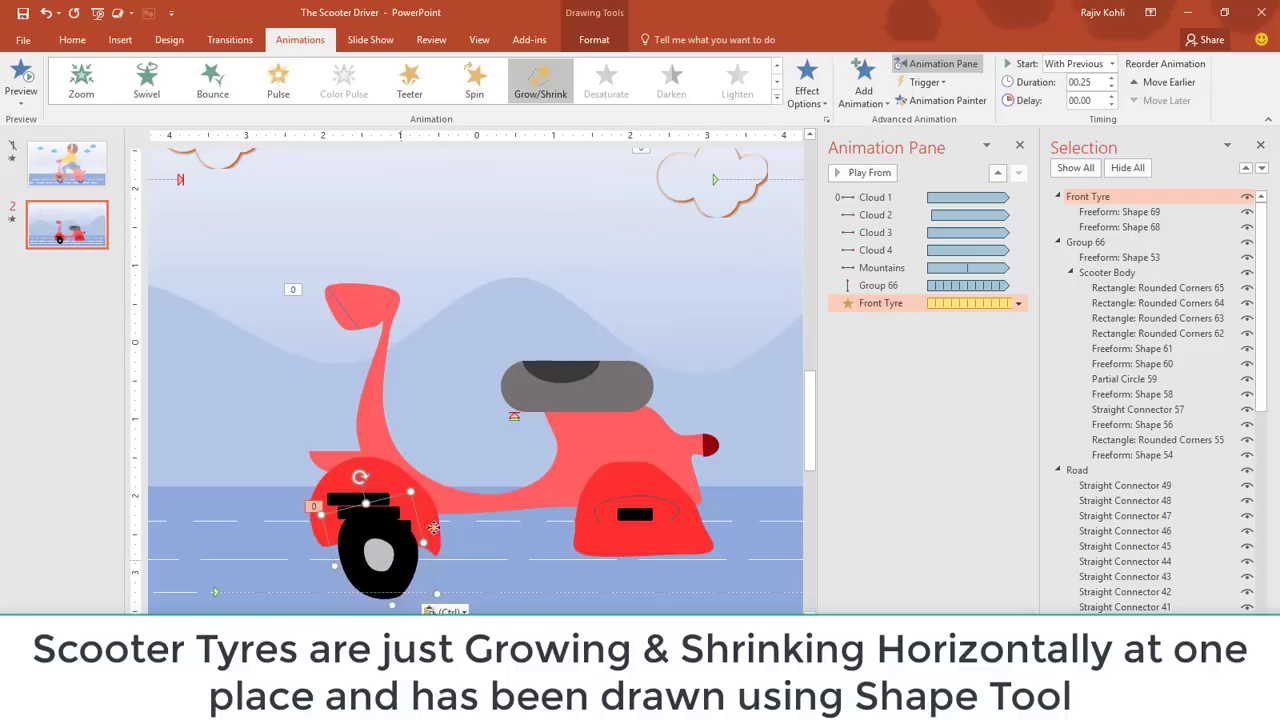
pyautogui.moveTo(386, 537); pyautogui.dragTo(518, 356)
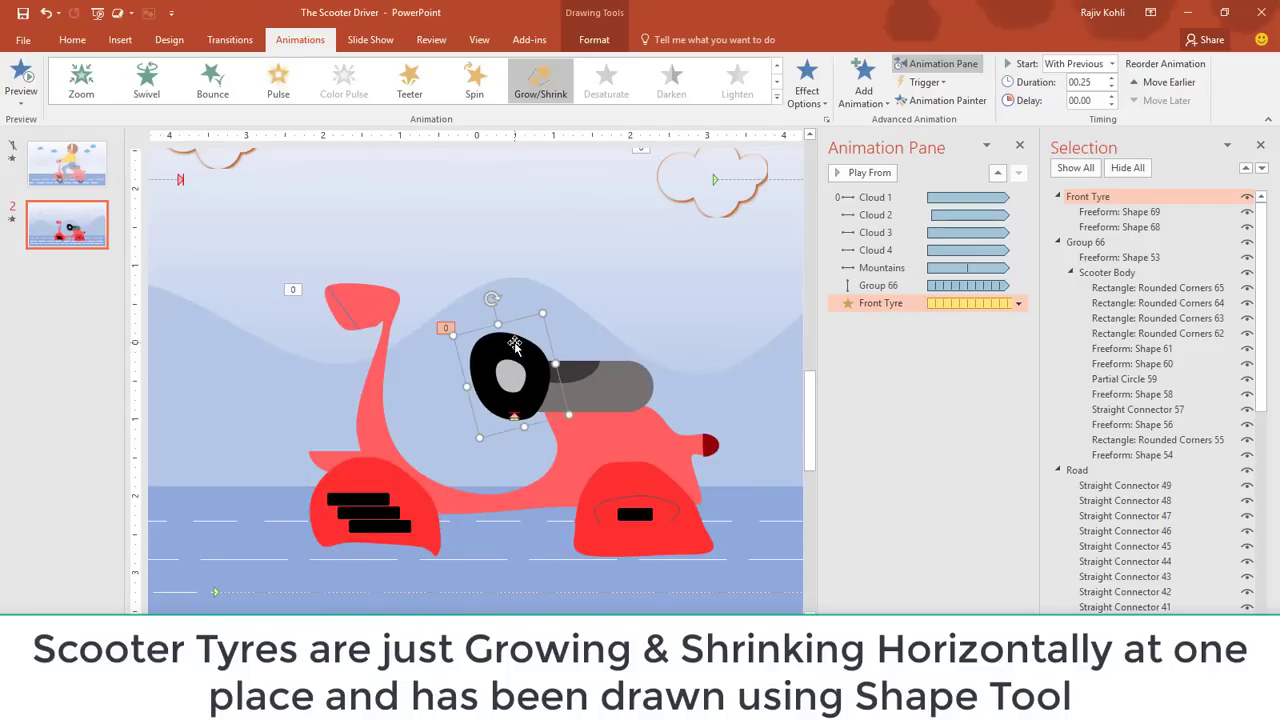
# - Move the tyre onto the front wheel and delete its copied animation
pyautogui.click(594, 40)
pyautogui.click(155, 63)
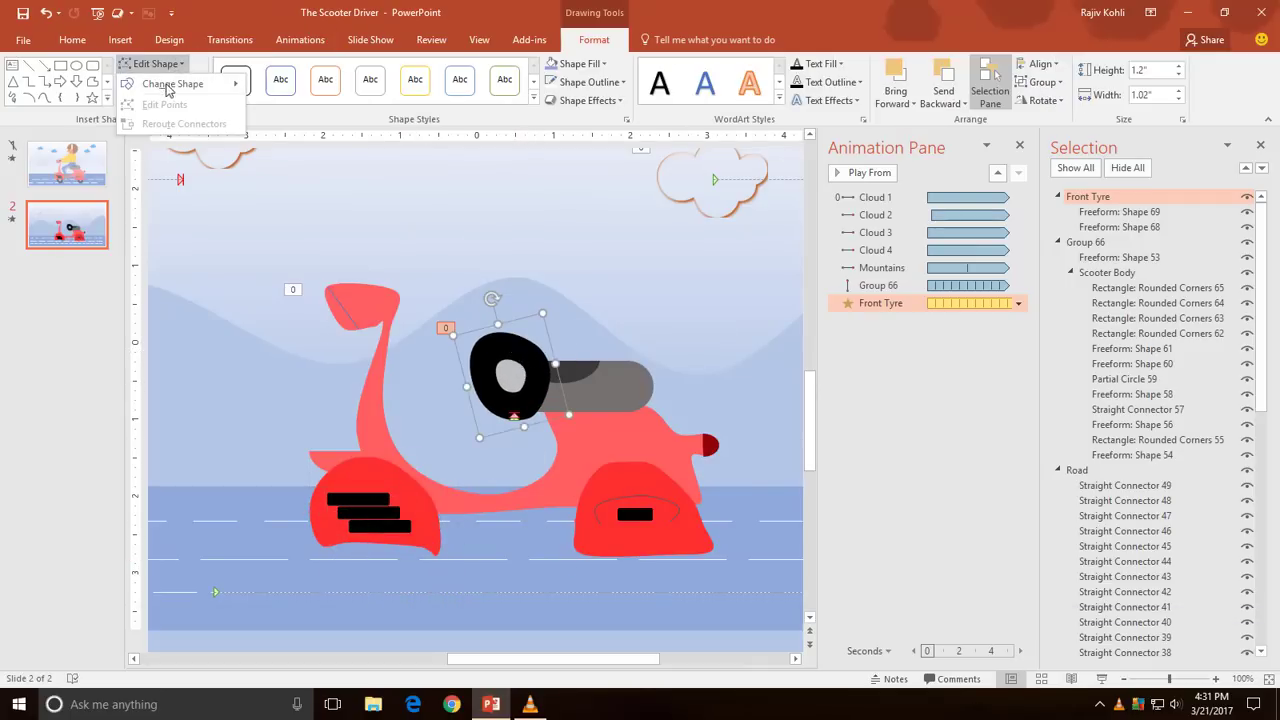
pyautogui.click(521, 362)
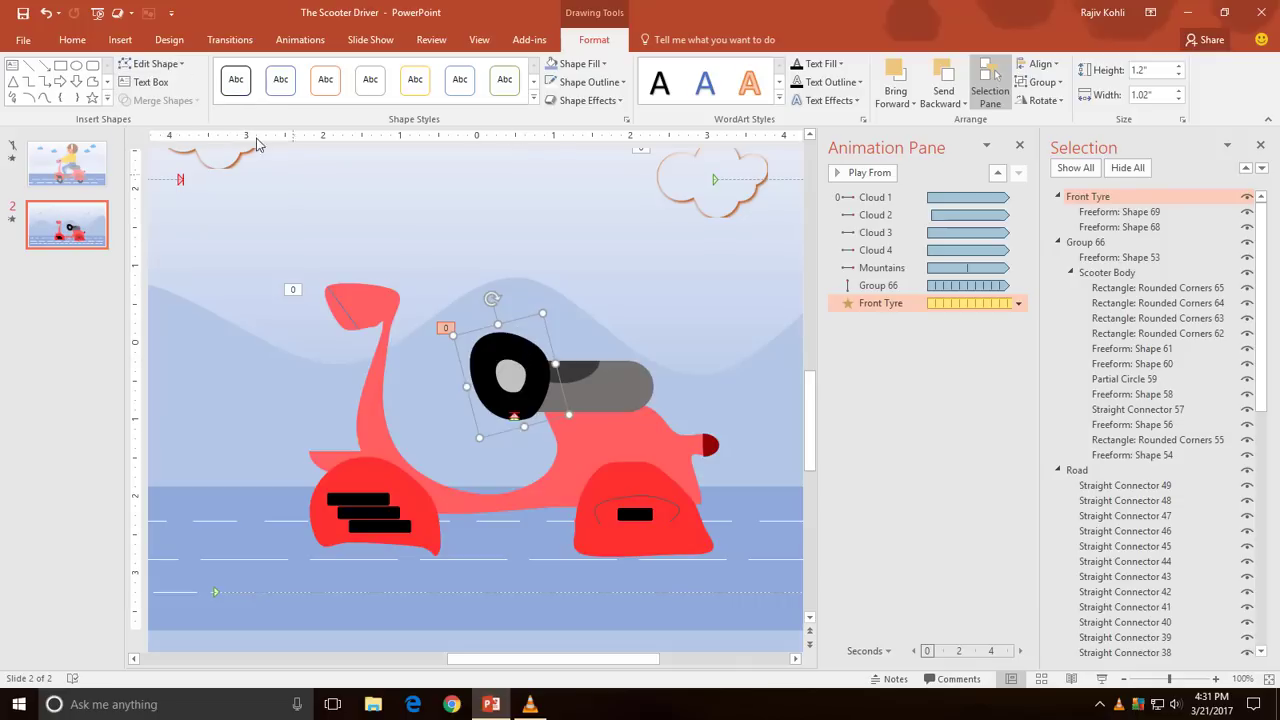
pyautogui.moveTo(528, 369); pyautogui.dragTo(389, 545)
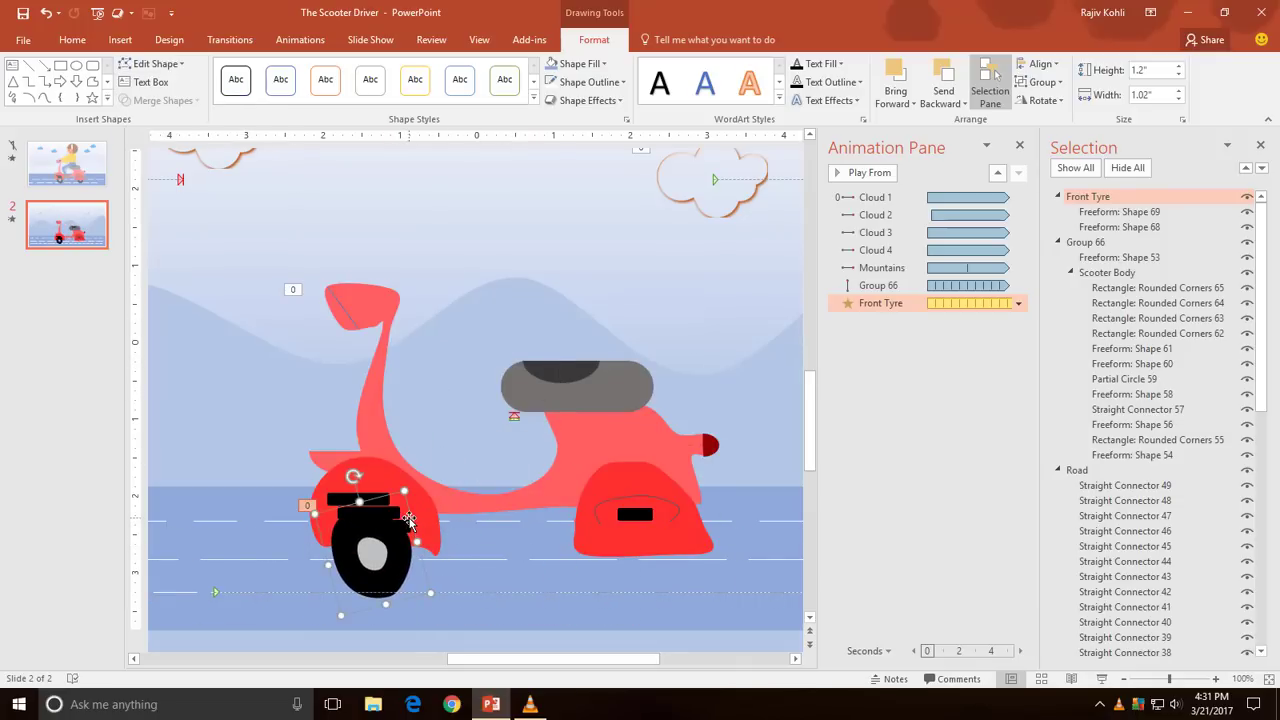
pyautogui.hotkey('ctrl', 'z')
pyautogui.hotkey('ctrl', 'y')
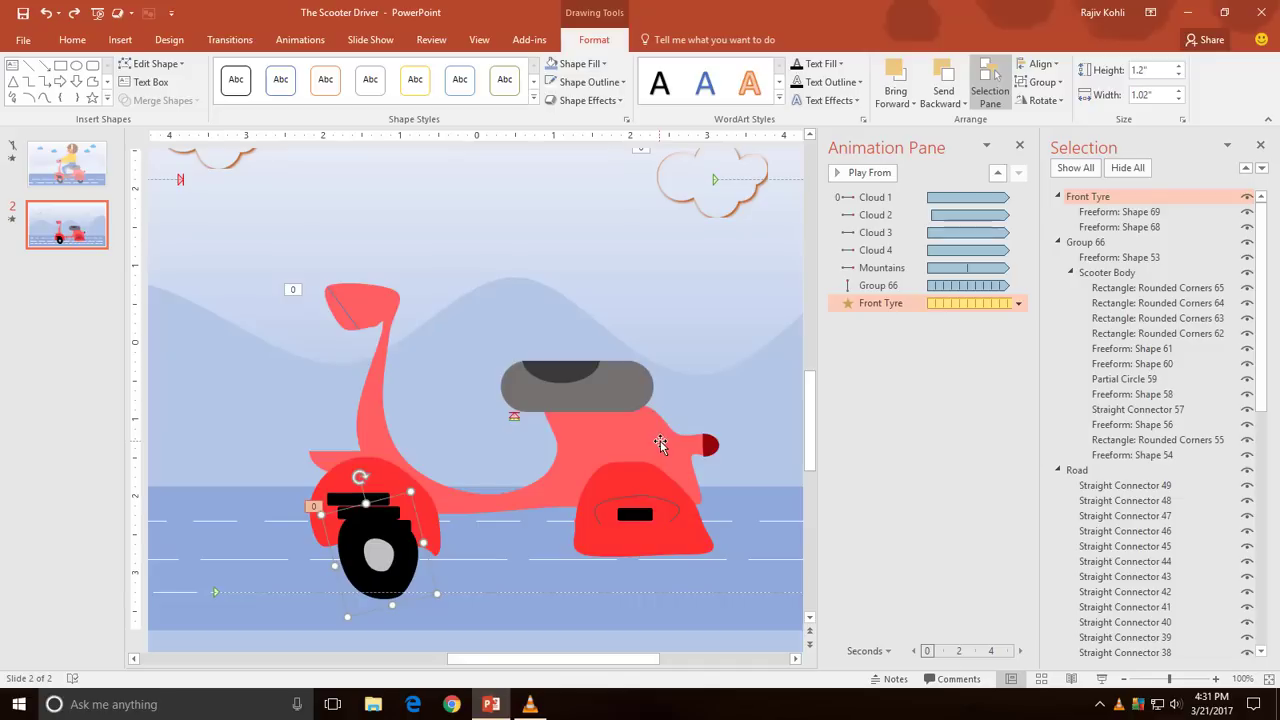
pyautogui.press('Delete')
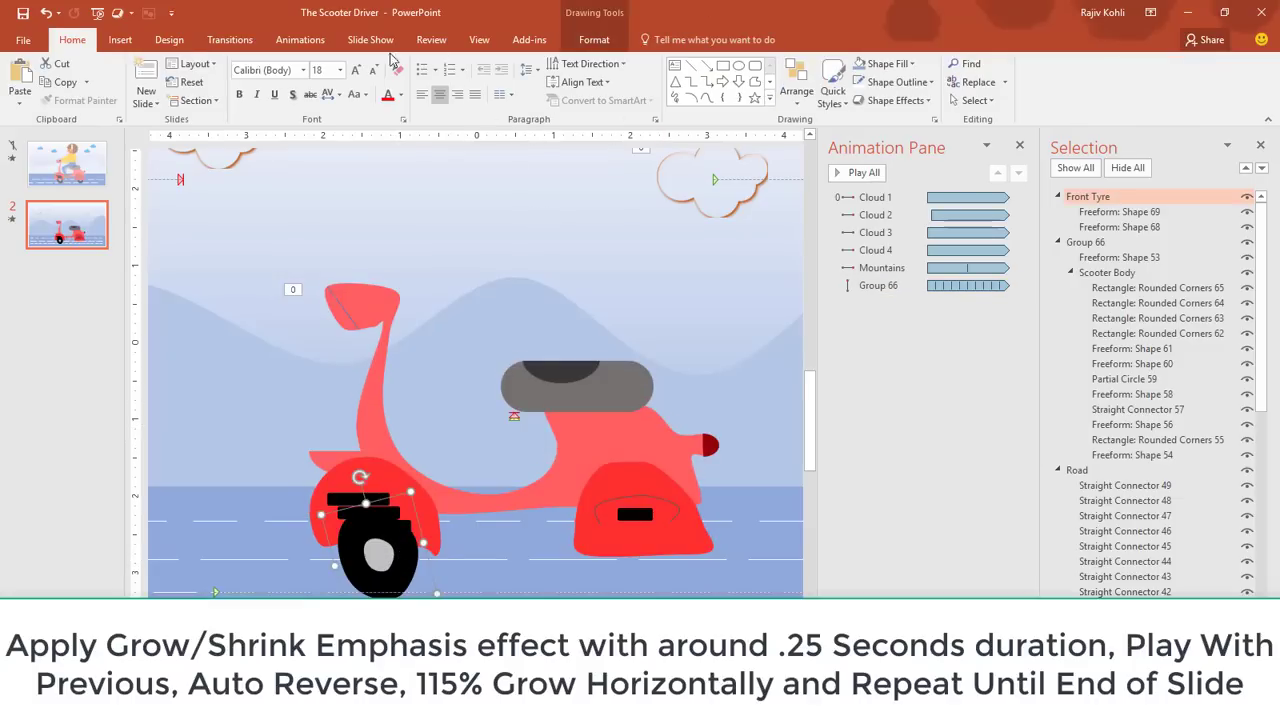
# - Add a Grow/Shrink emphasis to the front tyre, starting With Previous at 00.25 seconds
pyautogui.click(300, 39)
pyautogui.click(863, 88)
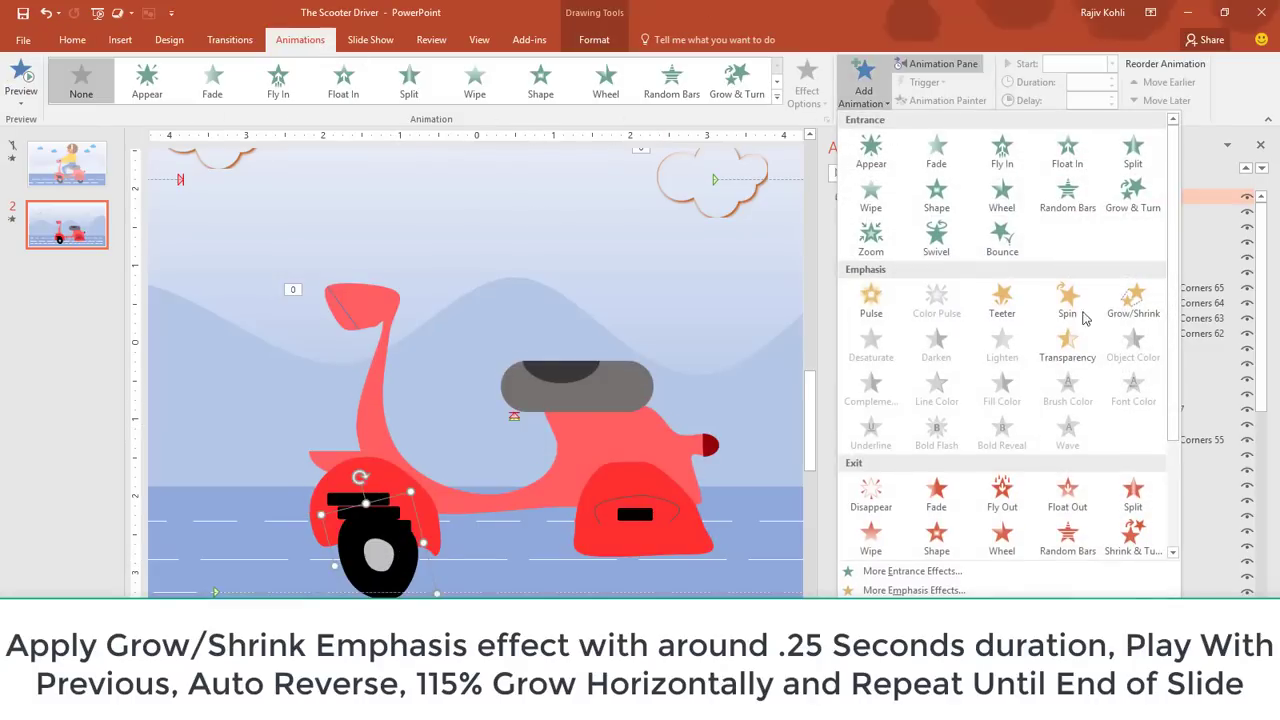
pyautogui.click(1133, 300)
pyautogui.click(1111, 63)
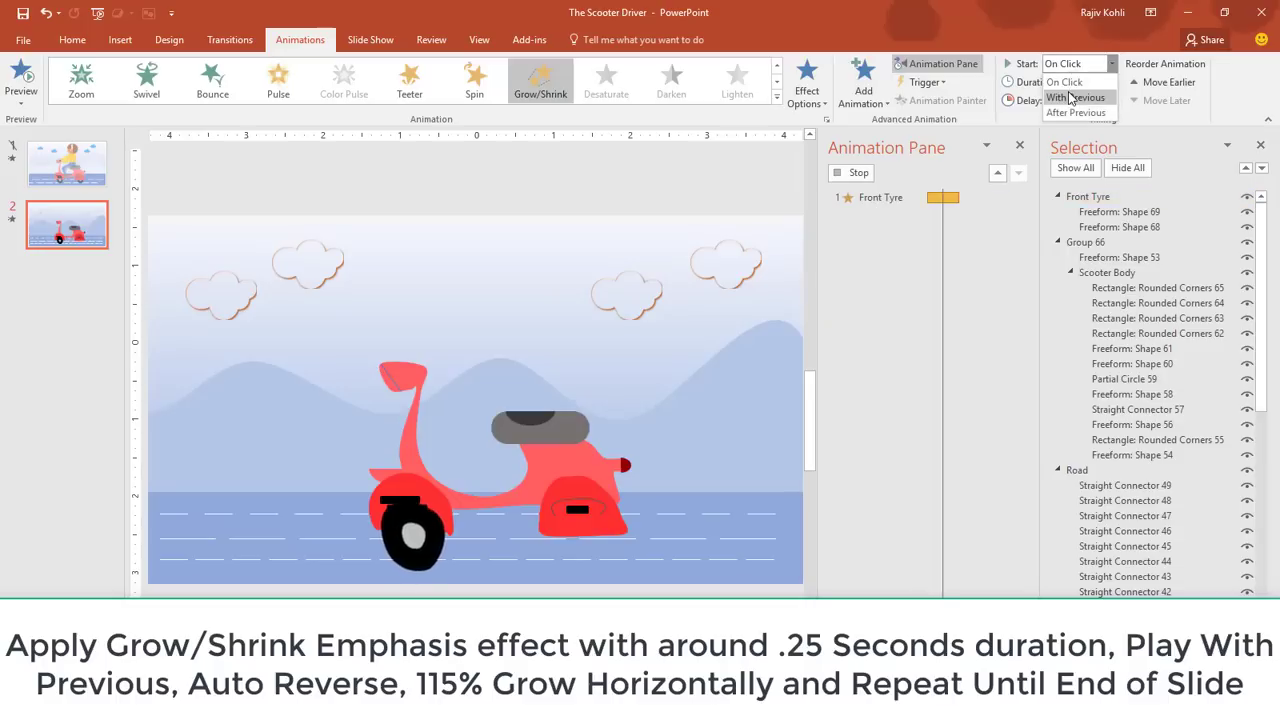
pyautogui.click(1070, 97)
pyautogui.click(1115, 87)
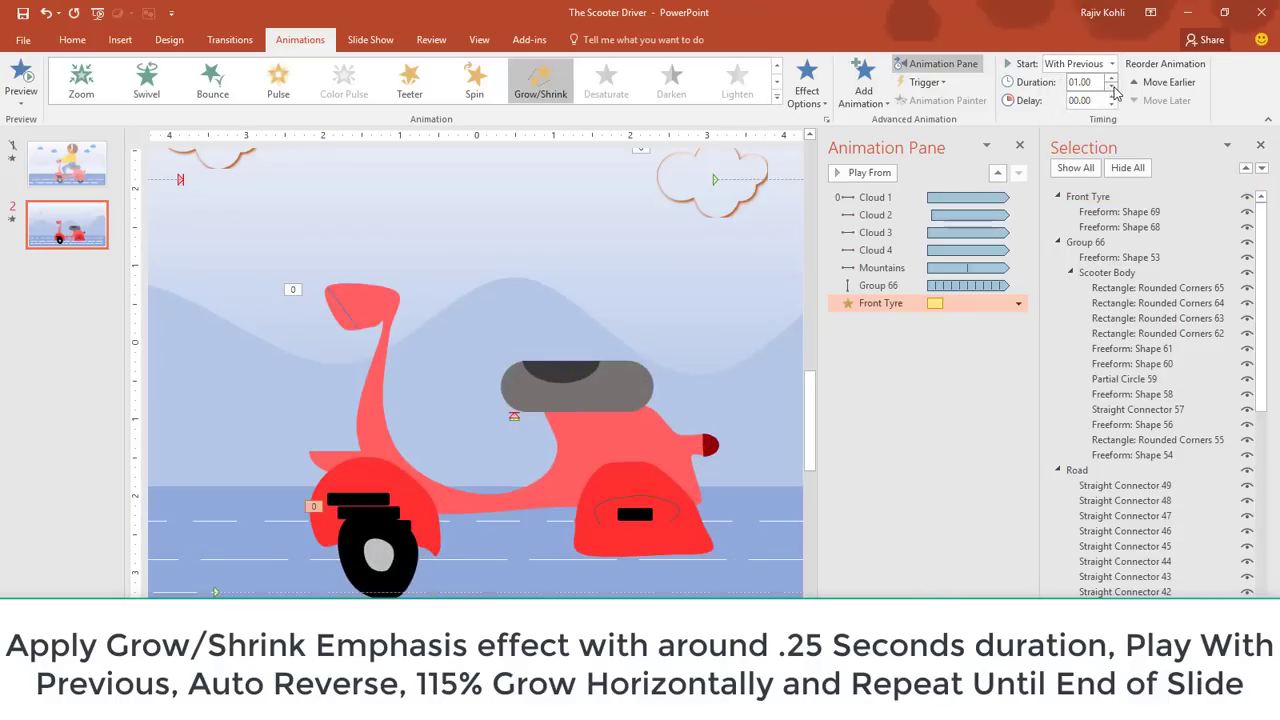
# - Make the pulse auto-reverse and grow horizontally by a custom 105%
pyautogui.doubleClick(868, 304)
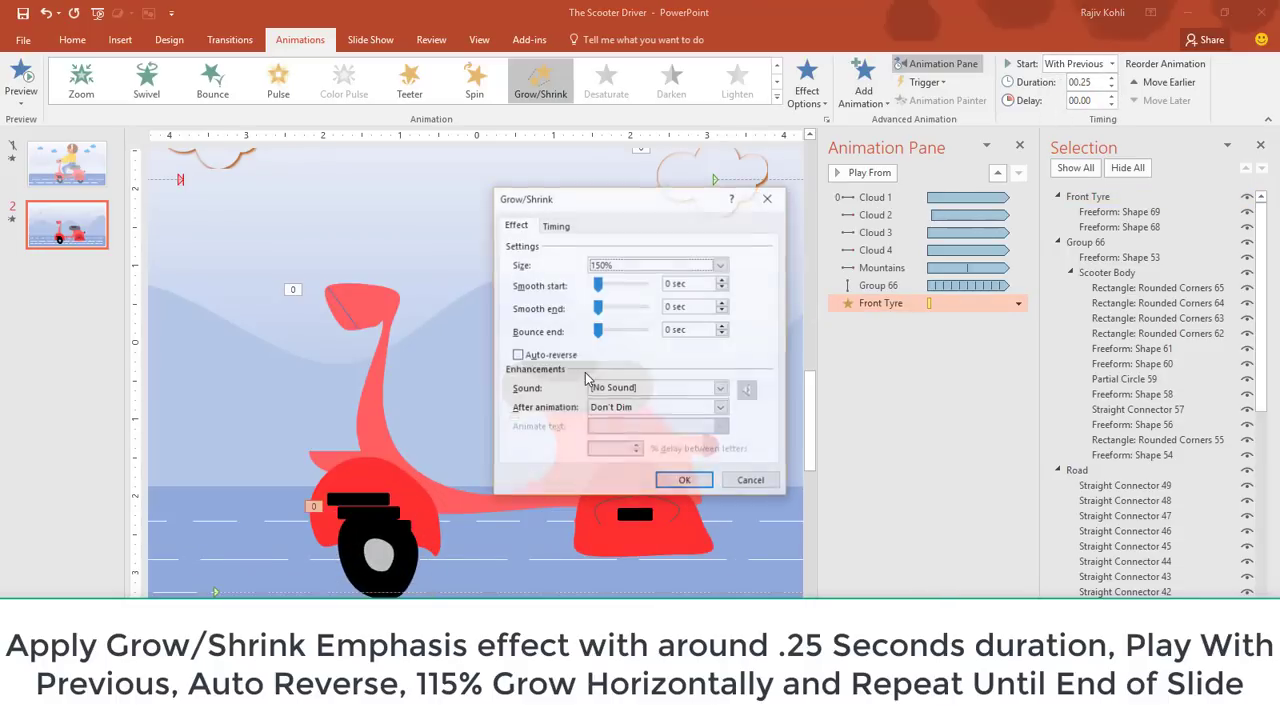
pyautogui.click(545, 355)
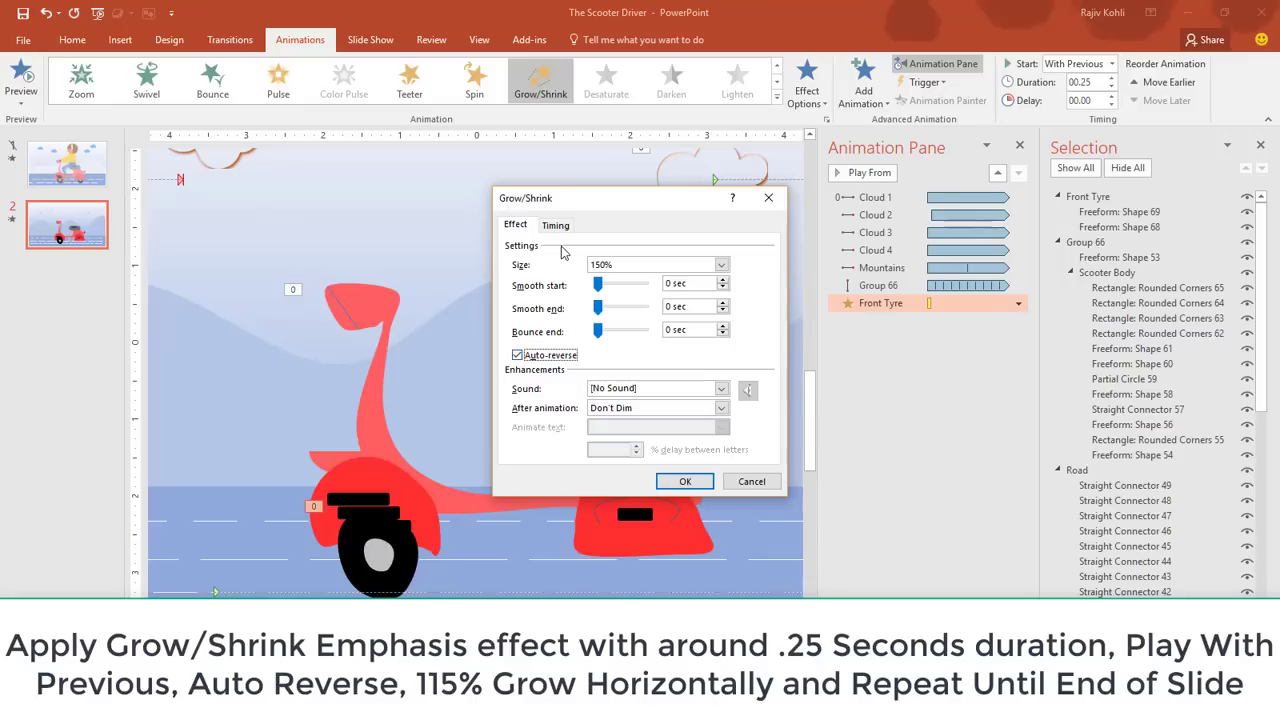
pyautogui.click(615, 265)
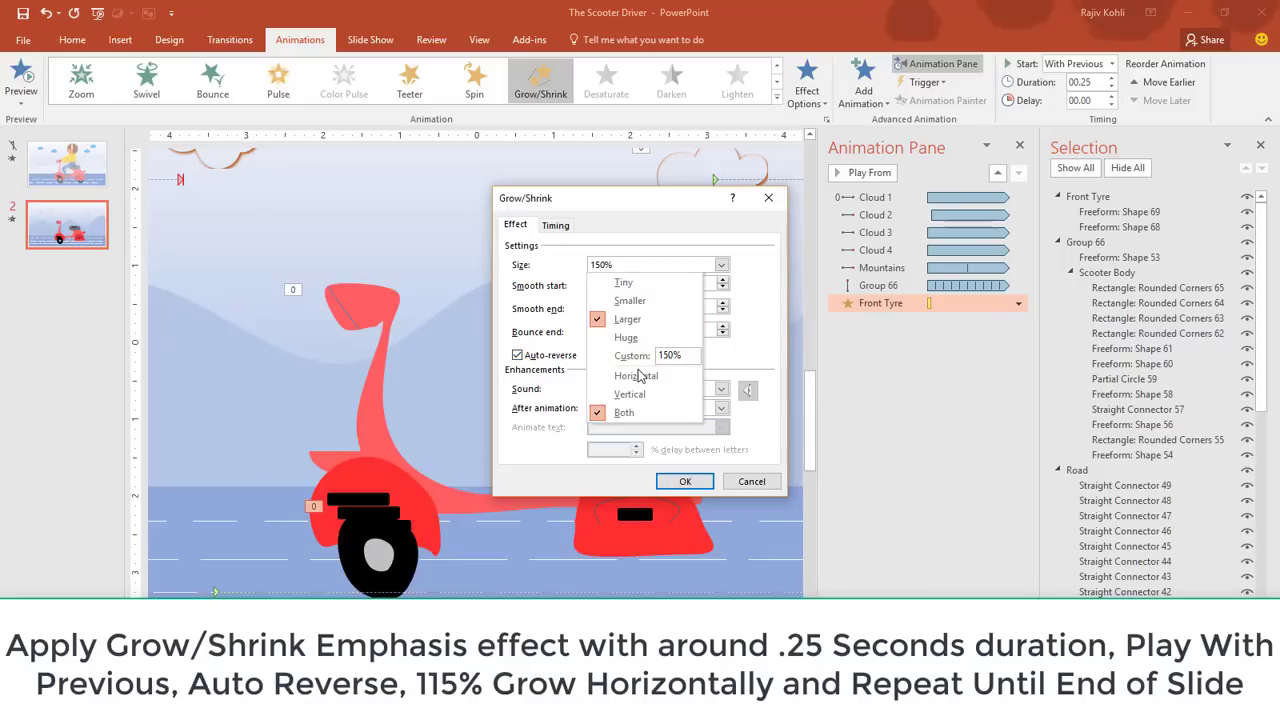
pyautogui.click(637, 378)
pyautogui.click(641, 270)
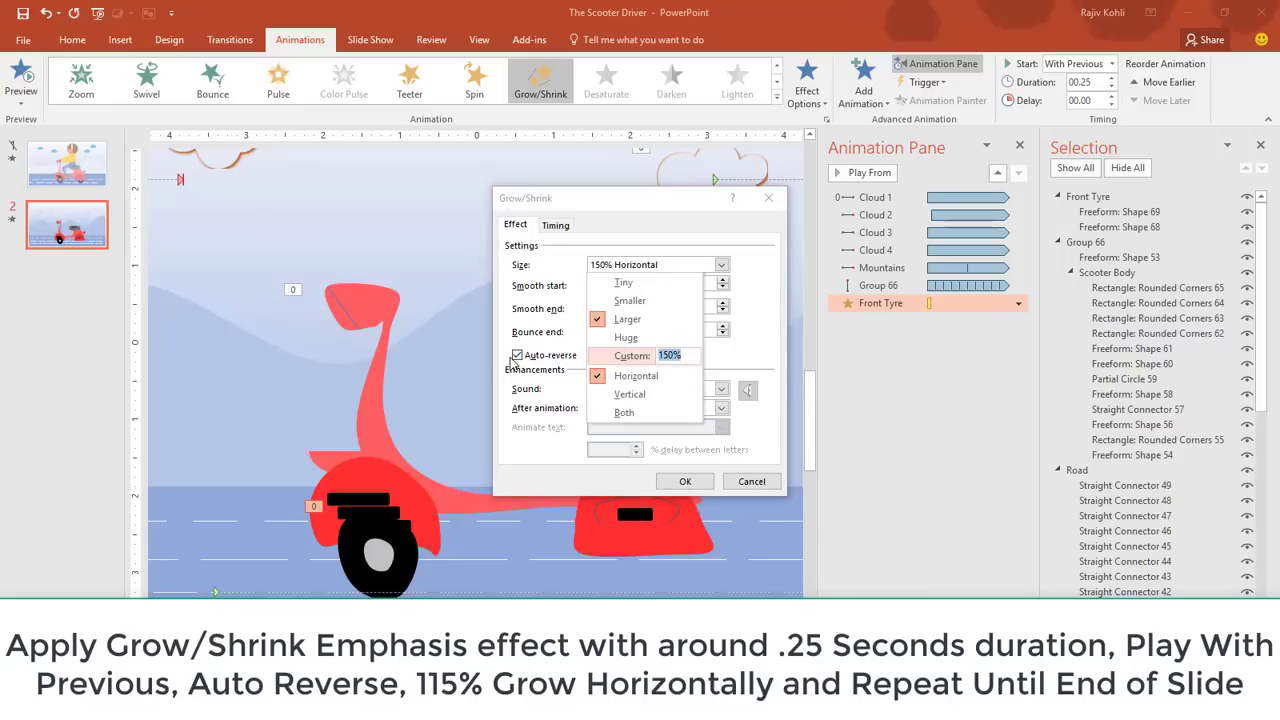
pyautogui.write('105')
pyautogui.press('Return')
pyautogui.press('Return')
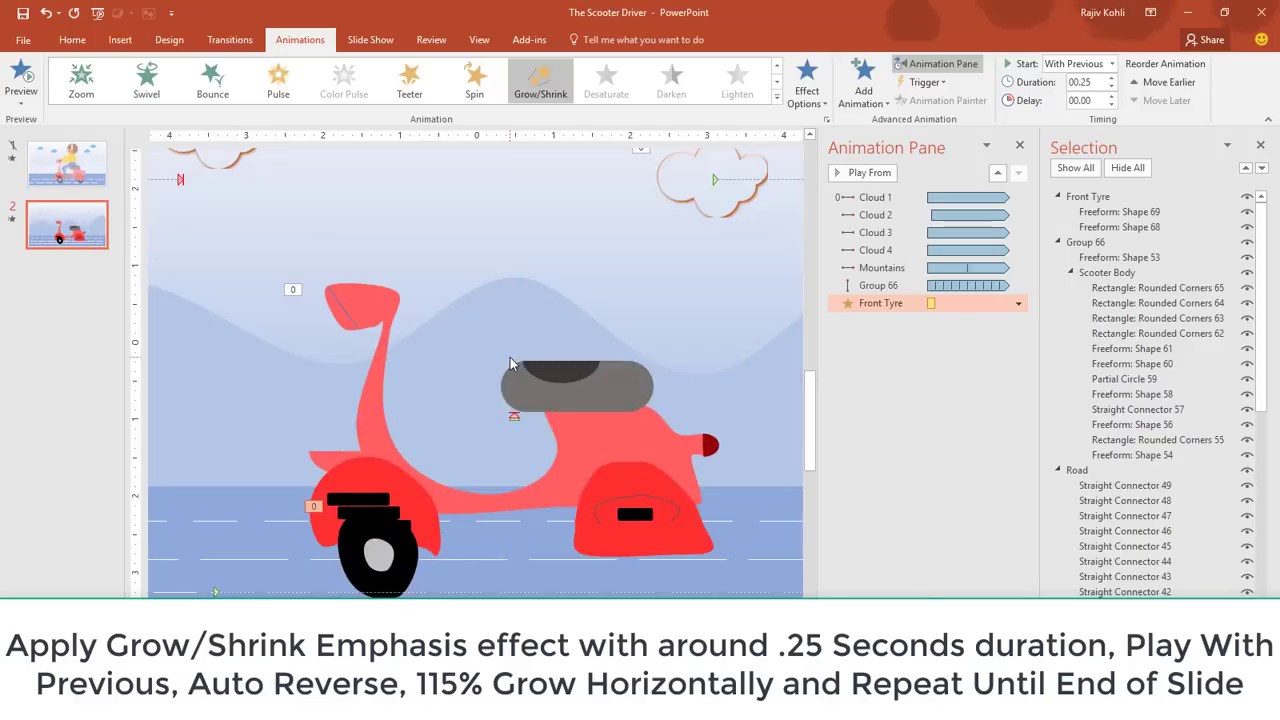
# - Set the tyre pulse to repeat until end of slide and preview the slide show
pyautogui.doubleClick(905, 302)
pyautogui.click(556, 225)
pyautogui.click(659, 306)
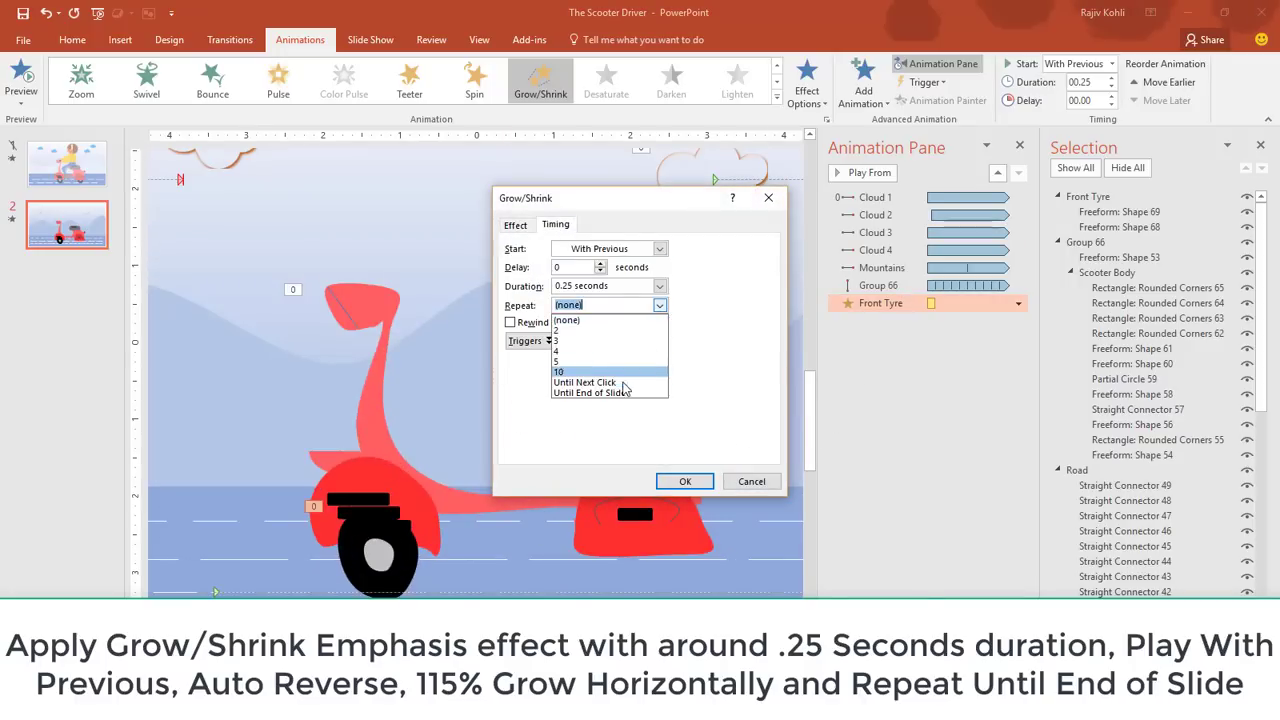
pyautogui.click(580, 397)
pyautogui.click(685, 481)
pyautogui.click(1100, 679)
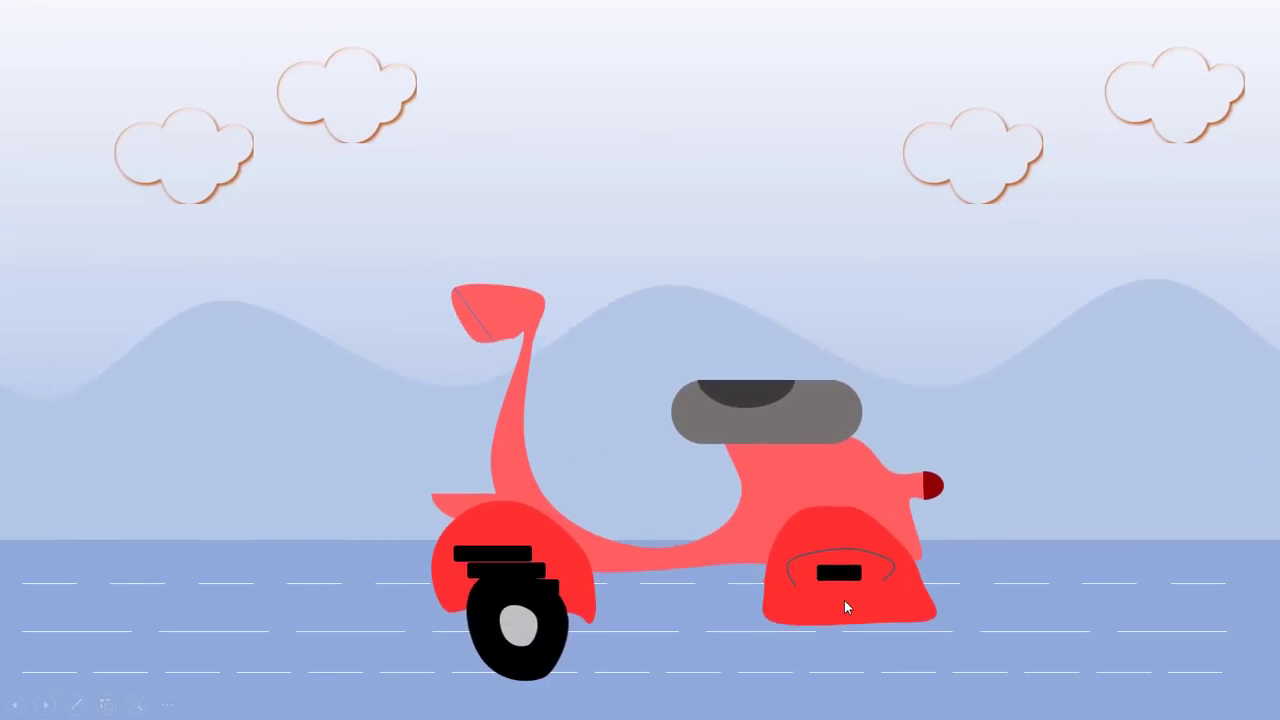
pyautogui.press('Escape')
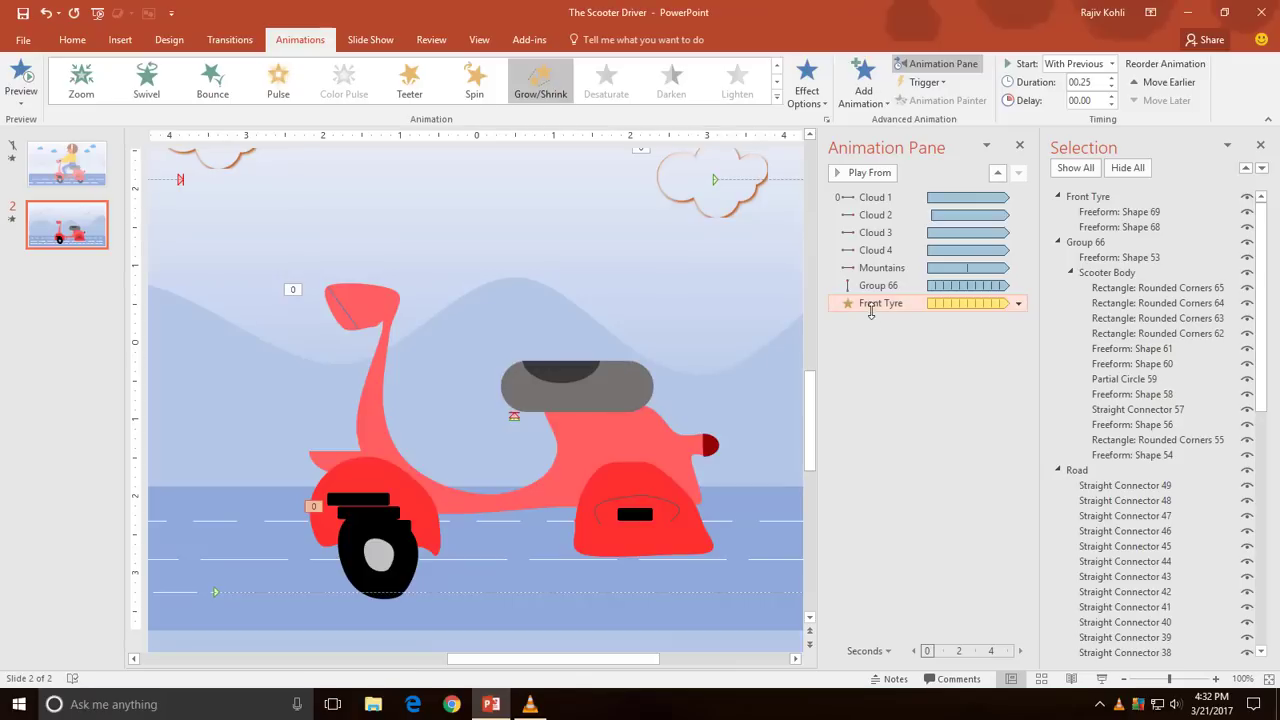
# - Reopen the Grow/Shrink options and confirm the custom horizontal size
pyautogui.doubleClick(871, 308)
pyautogui.click(721, 264)
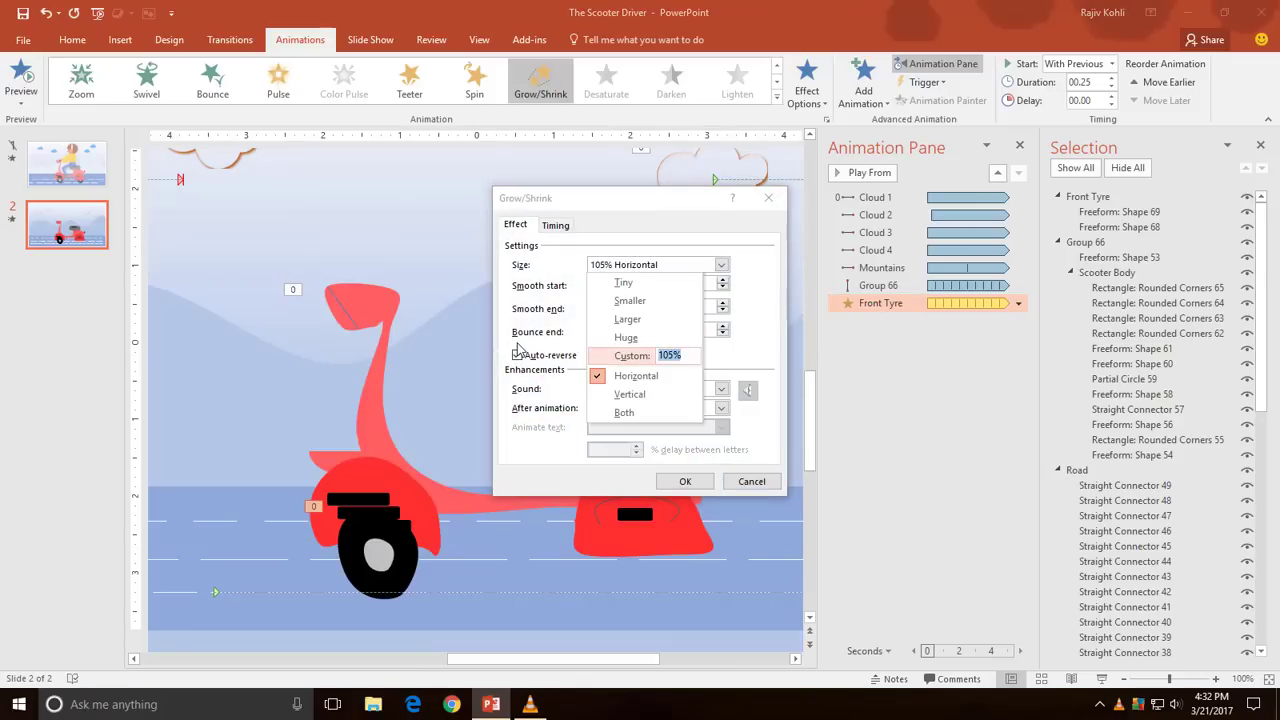
pyautogui.press('Return')
pyautogui.press('Return')
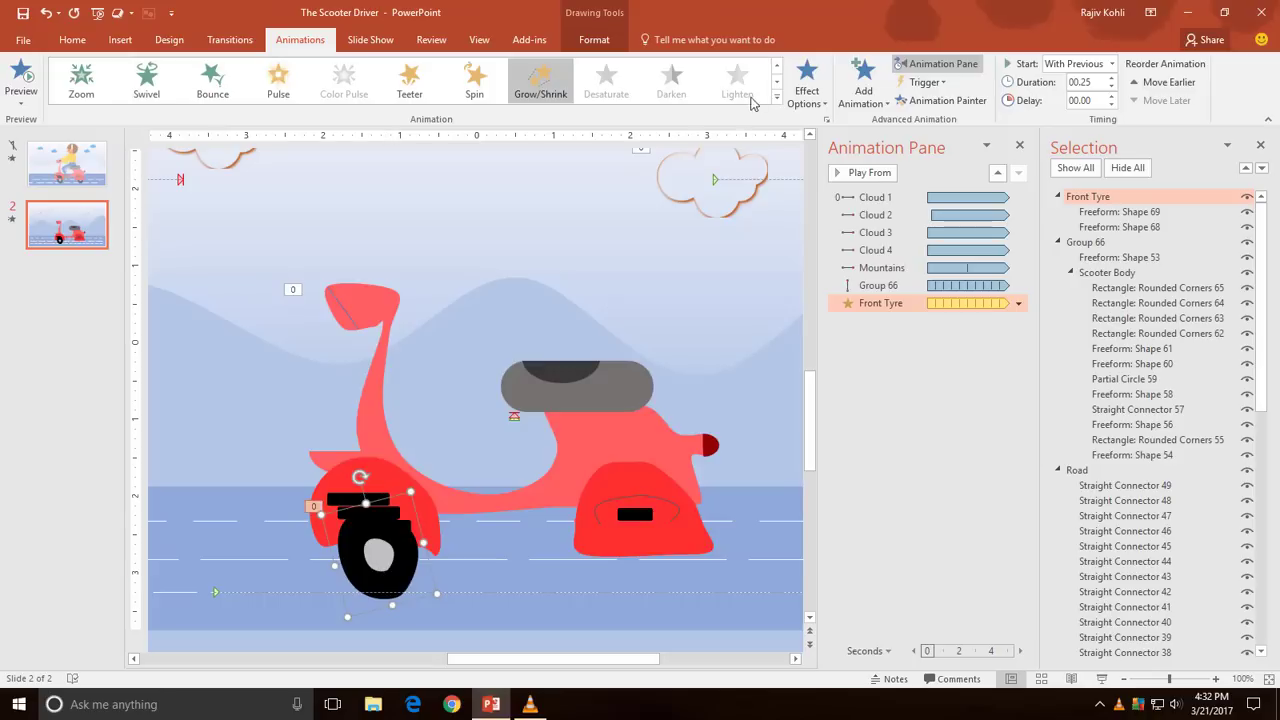
# - Send the front tyre backward, Ctrl-drag a copy onto the rear wheel, and preview the show
pyautogui.click(594, 39)
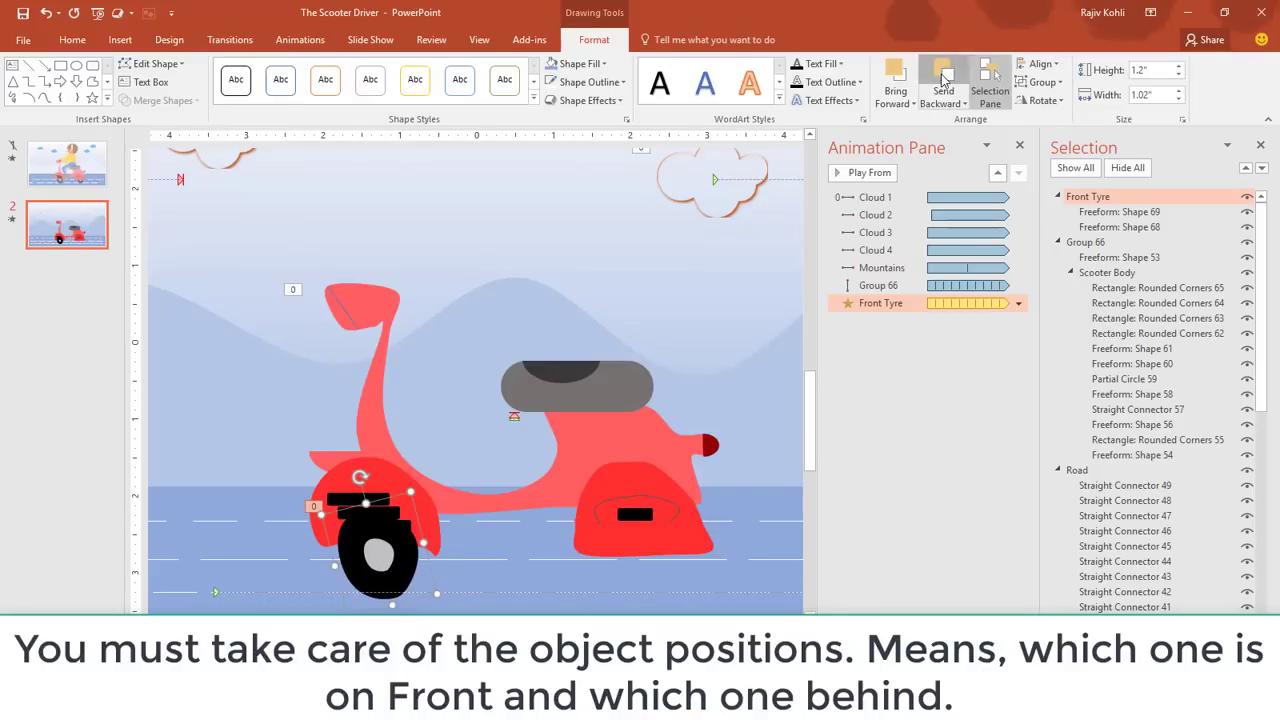
pyautogui.click(944, 78)
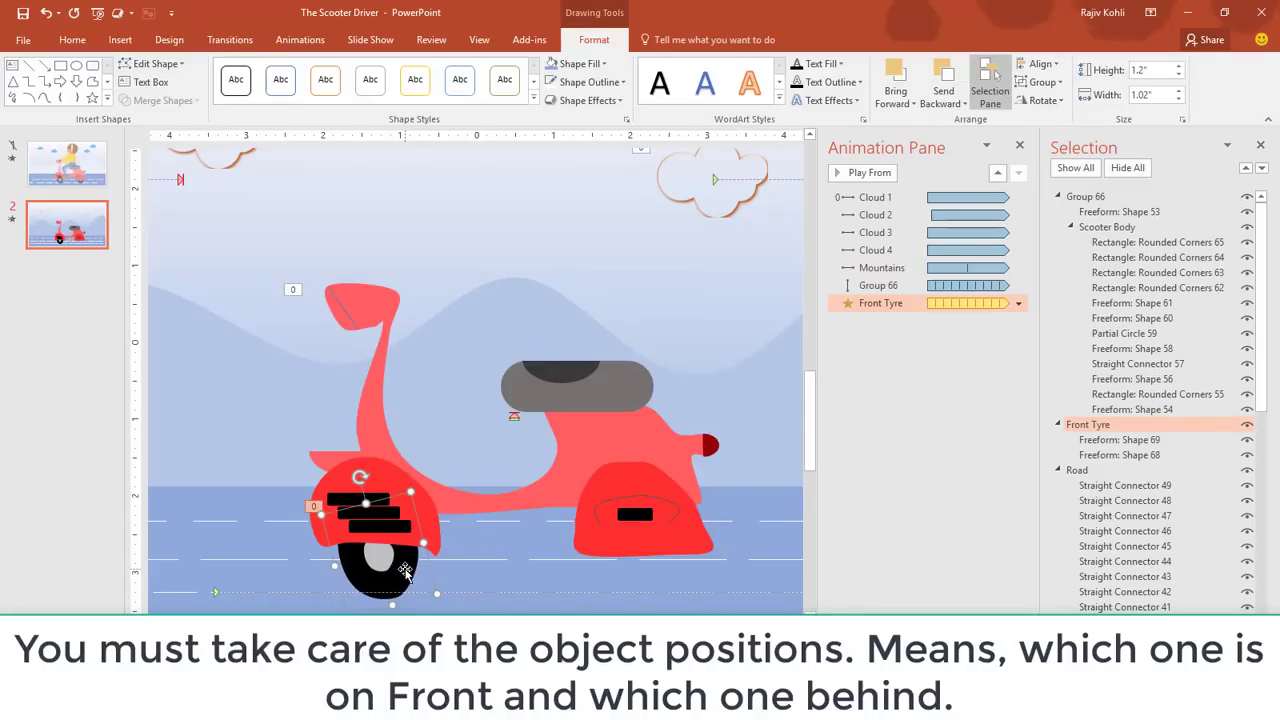
pyautogui.moveTo(406, 575); pyautogui.dragTo(672, 586)
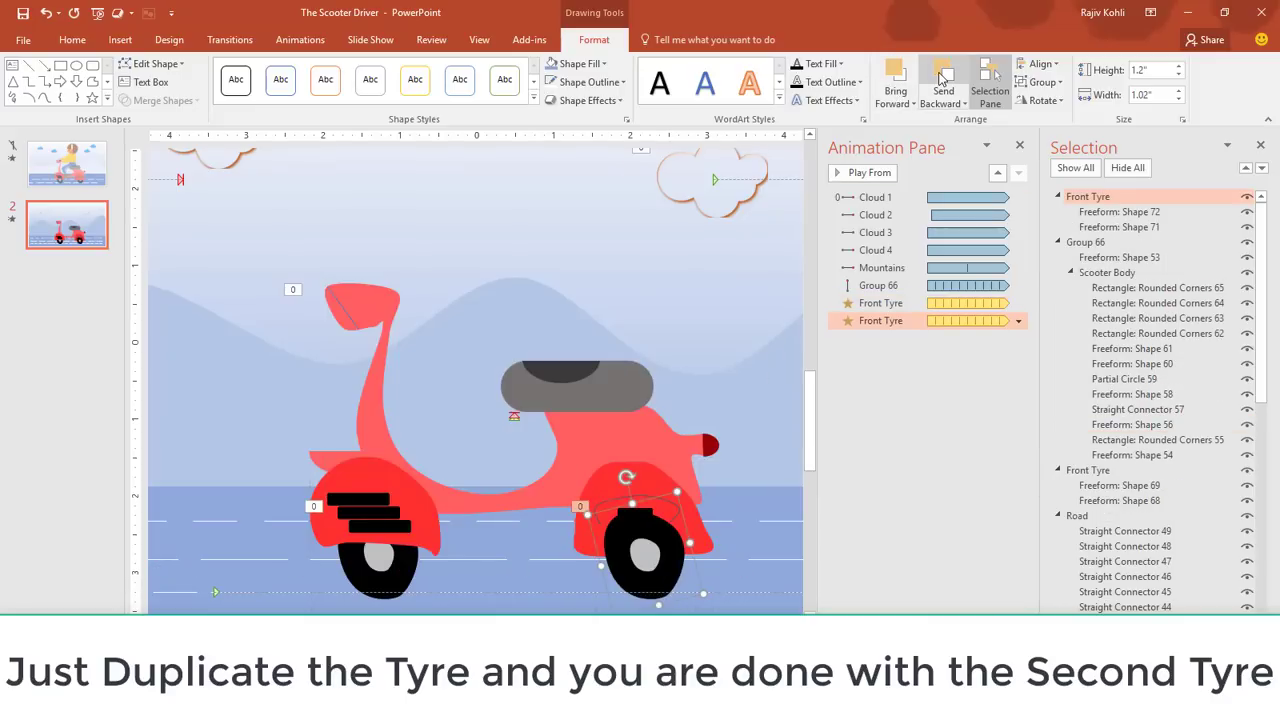
pyautogui.click(1103, 686)
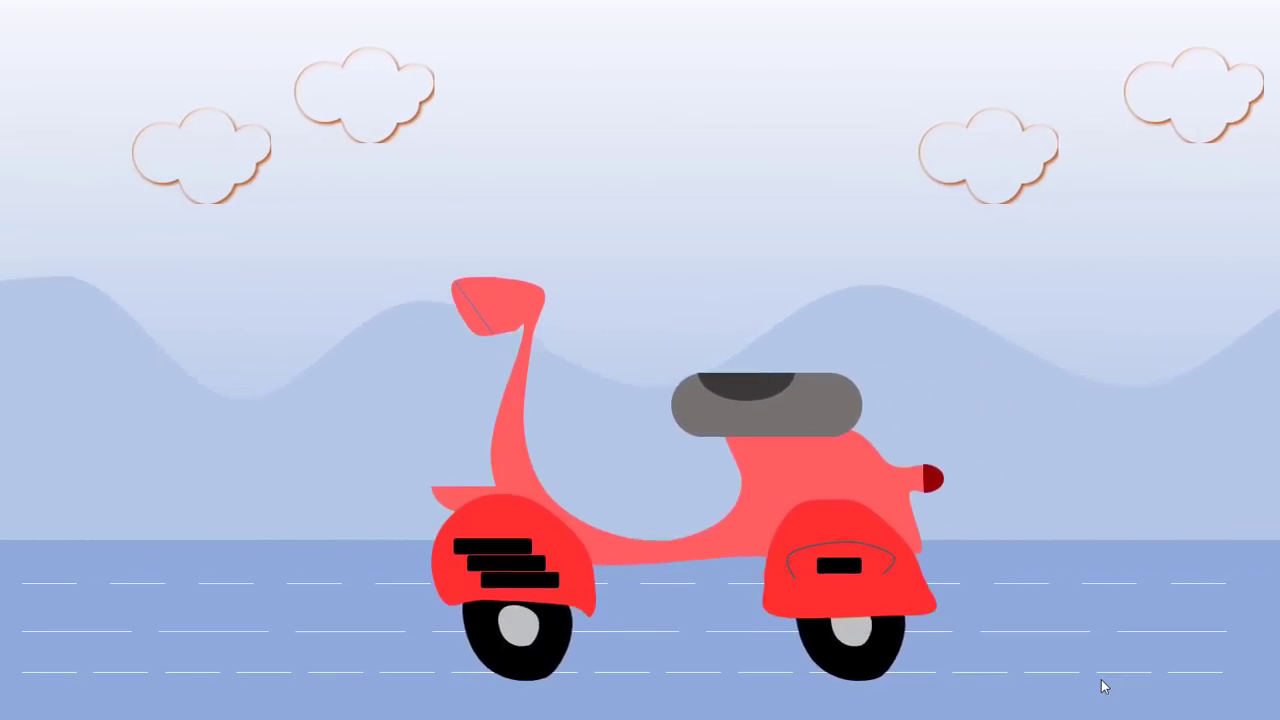
# - Duplicate the road to its left, send the copy backward, and line it up
pyautogui.press('Escape')
pyautogui.scroll(-3, 324, 451)
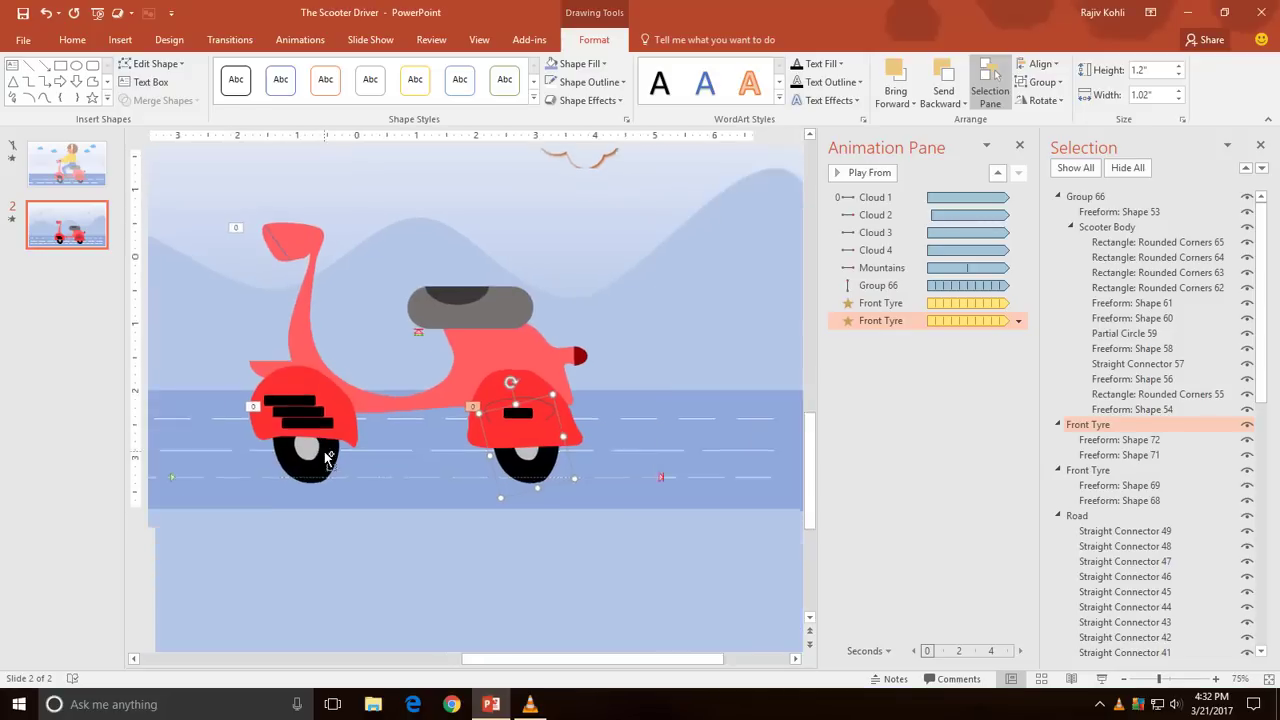
pyautogui.scroll(-2, 325, 451)
pyautogui.click(379, 450)
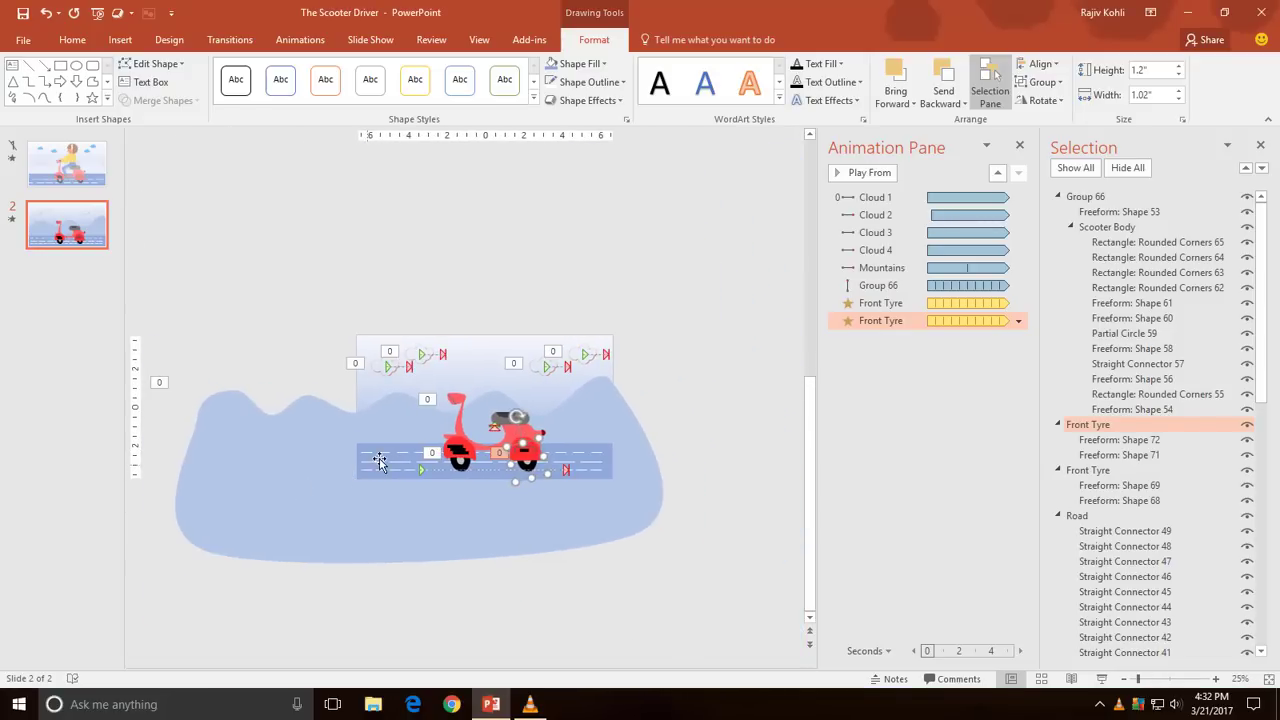
pyautogui.moveTo(379, 448); pyautogui.dragTo(157, 440)
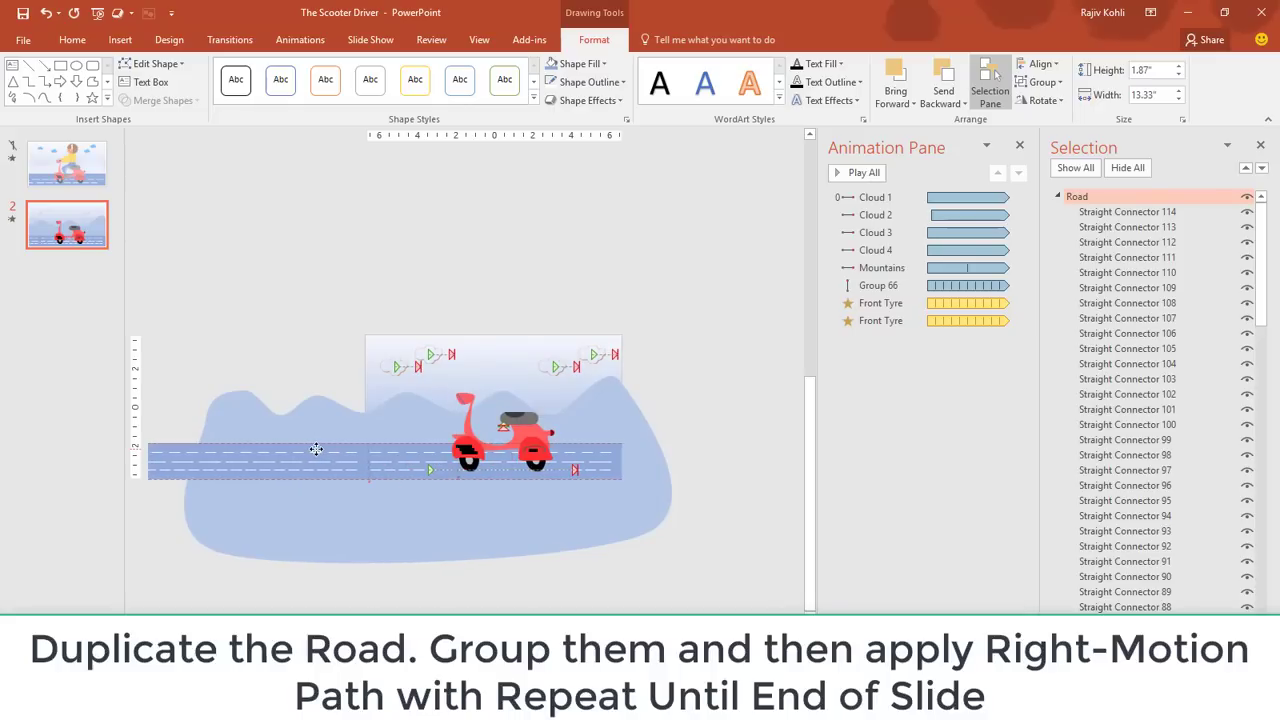
pyautogui.click(943, 72)
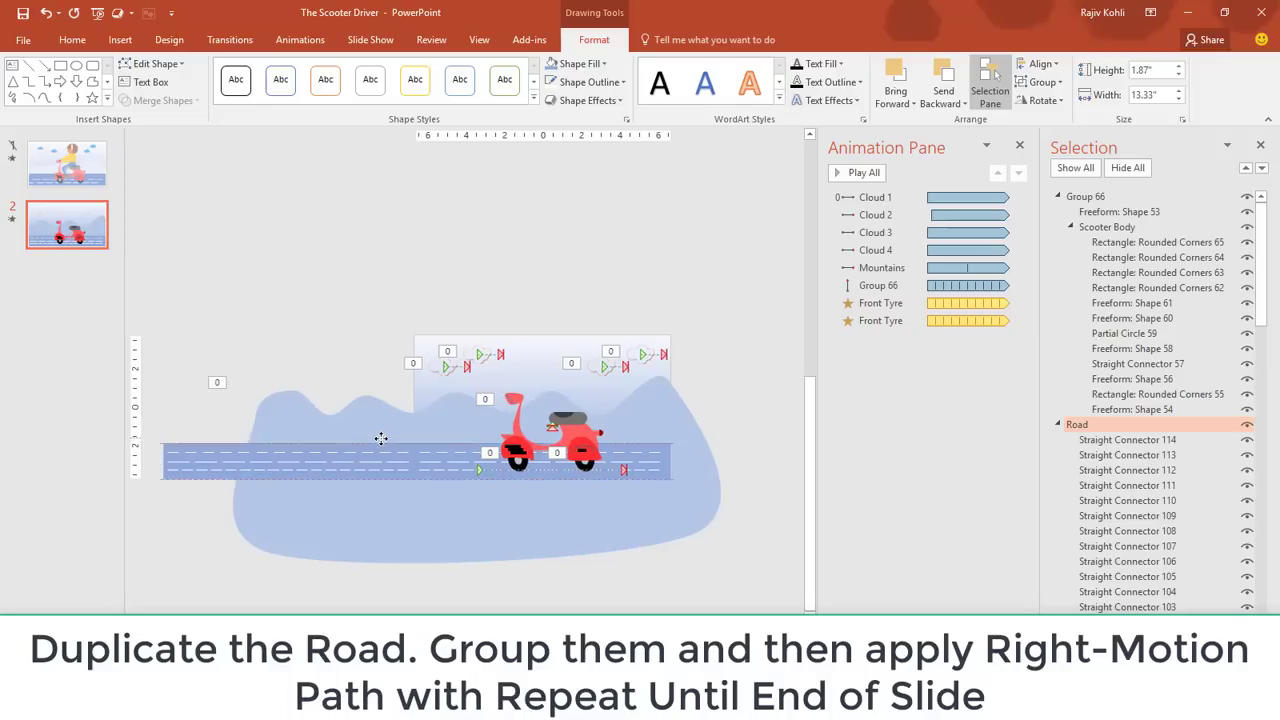
pyautogui.moveTo(371, 439); pyautogui.dragTo(375, 441)
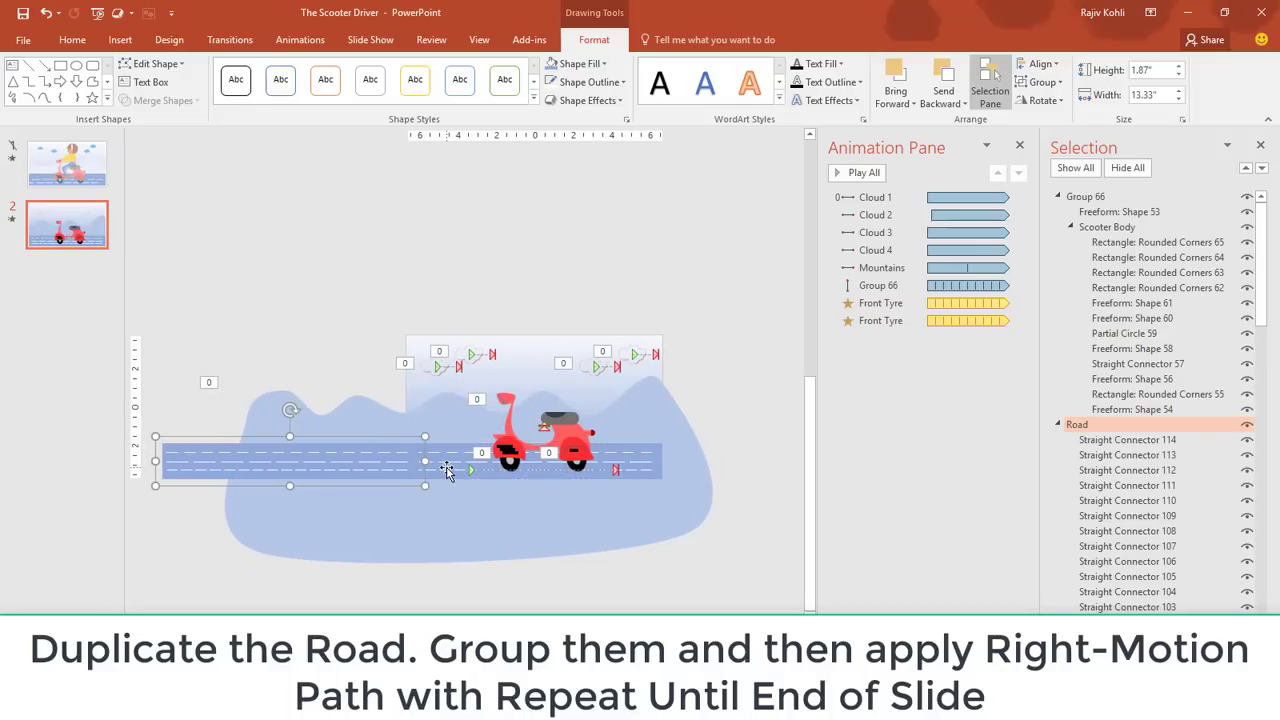
# - Group both road copies and rename the group Road
pyautogui.keyDown('shift'); pyautogui.click(447, 470); pyautogui.keyUp('shift')
pyautogui.click(1043, 82)
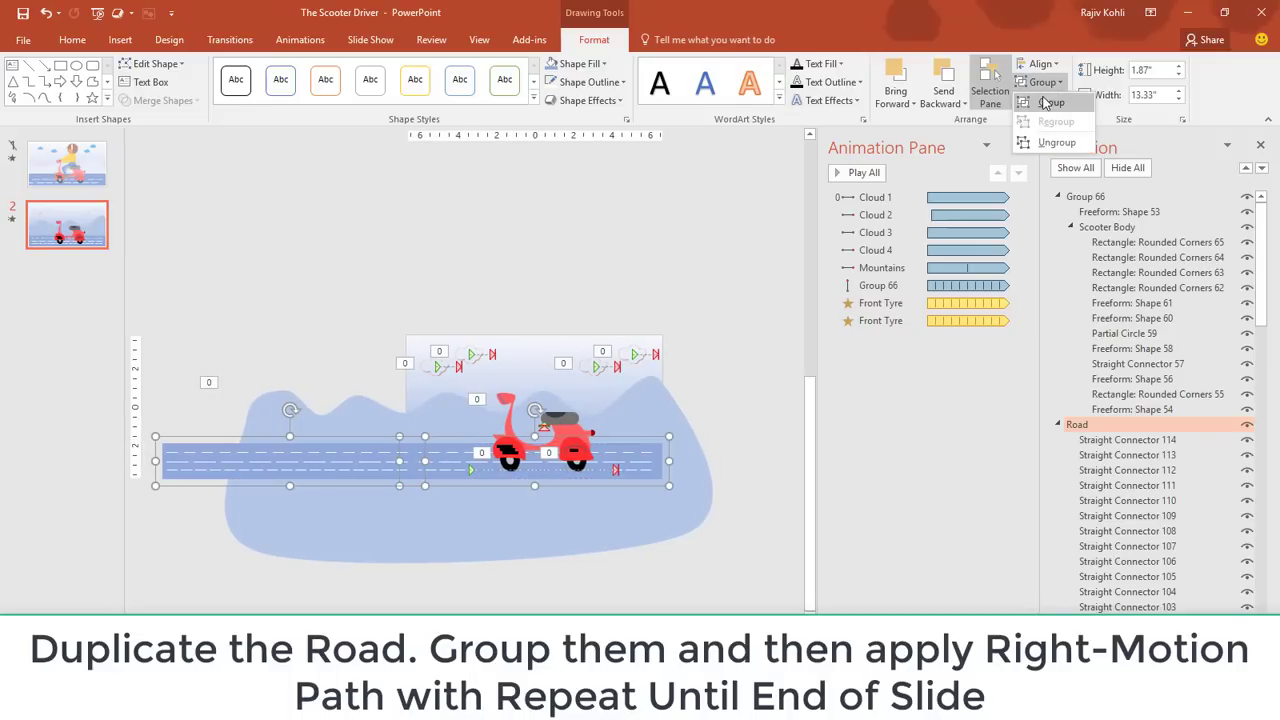
pyautogui.click(1048, 104)
pyautogui.click(1100, 424)
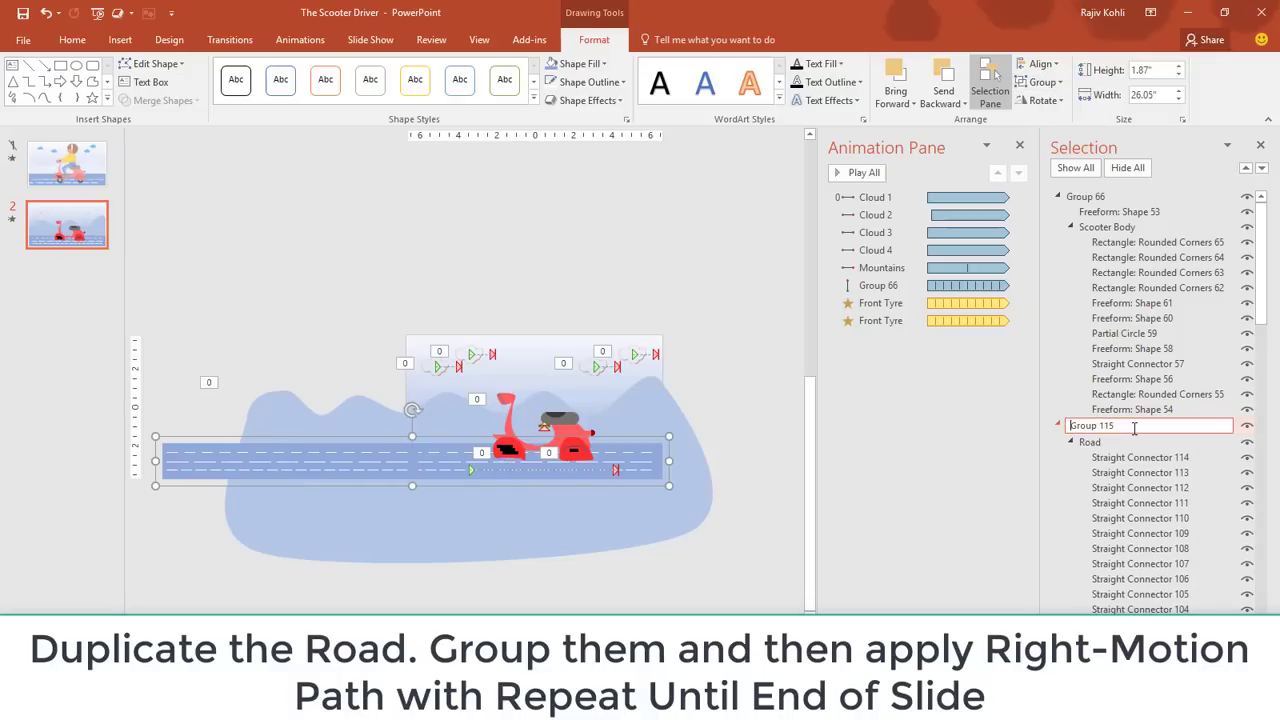
pyautogui.write('Road')
pyautogui.press('Return')
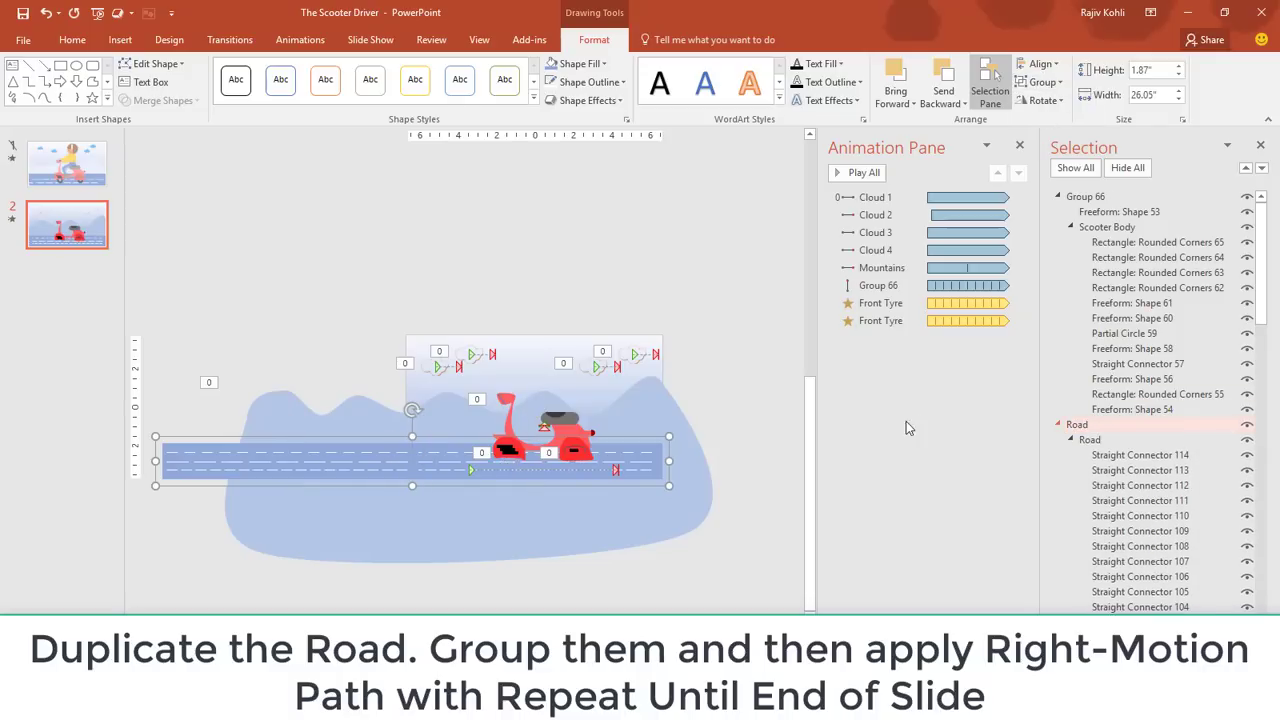
# - Add a Right motion path to the doubled road group
pyautogui.click(300, 39)
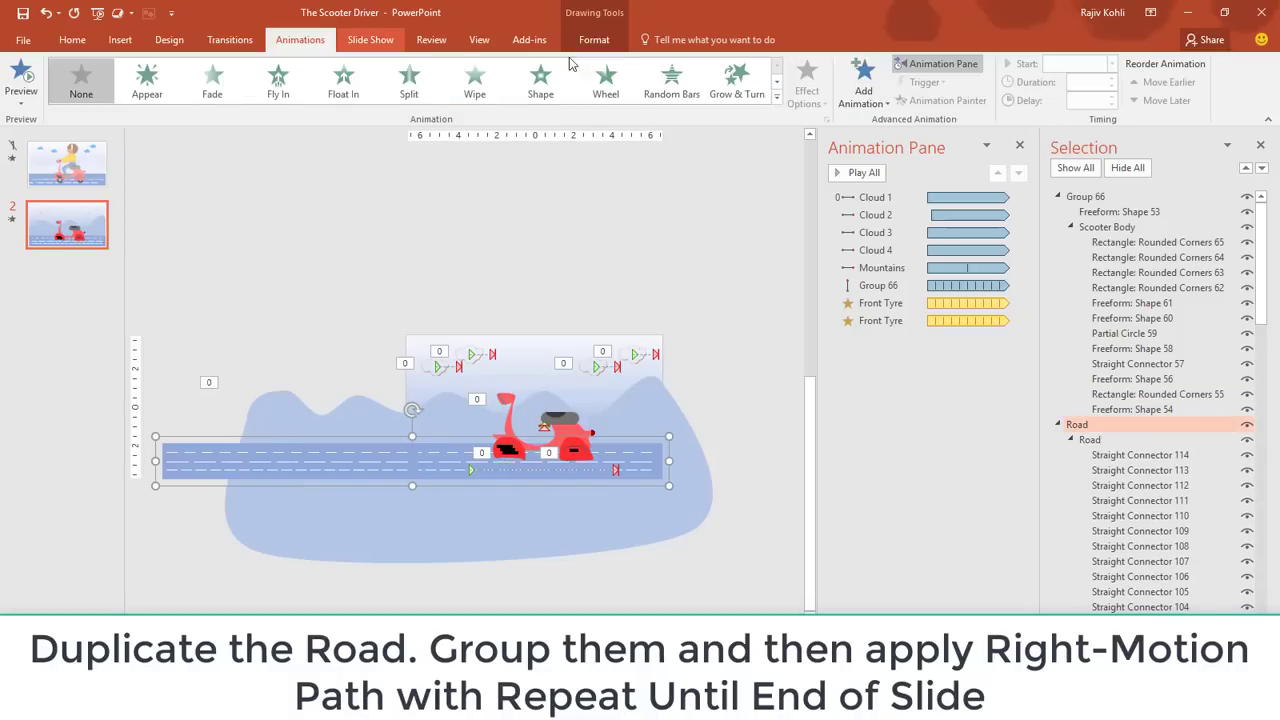
pyautogui.click(864, 85)
pyautogui.click(905, 627)
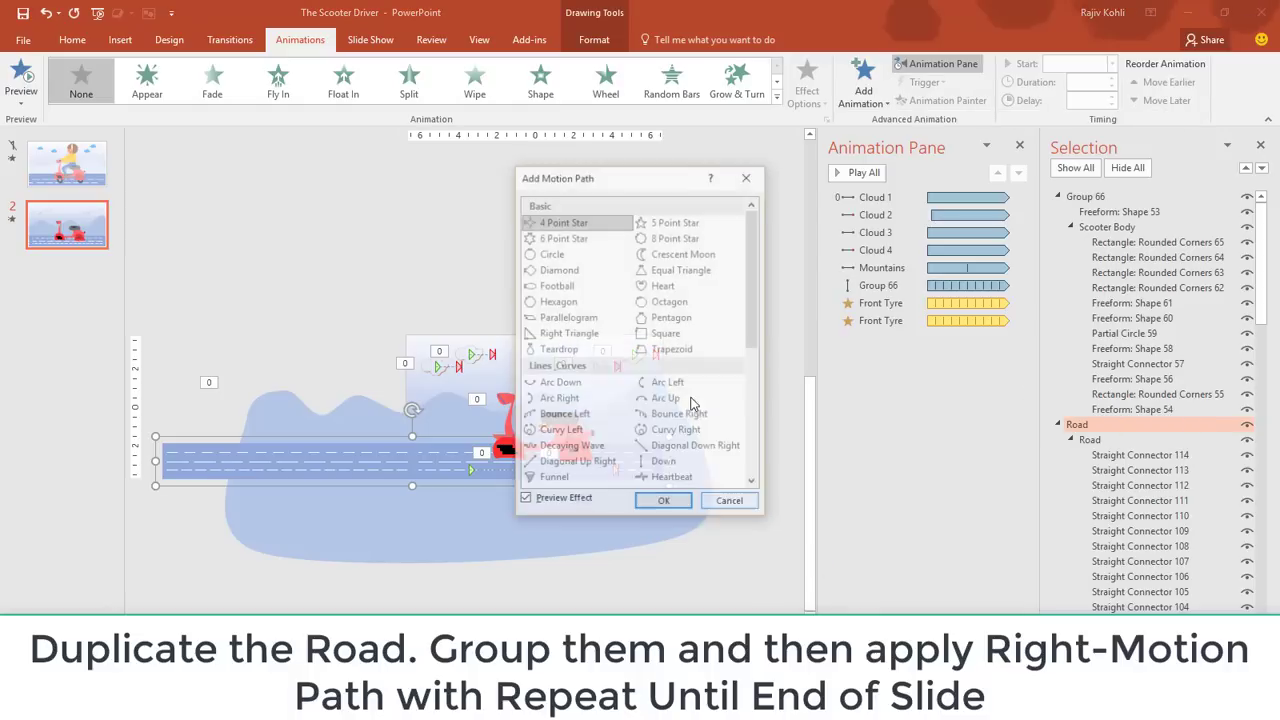
pyautogui.scroll(-1, 690, 395)
pyautogui.click(663, 351)
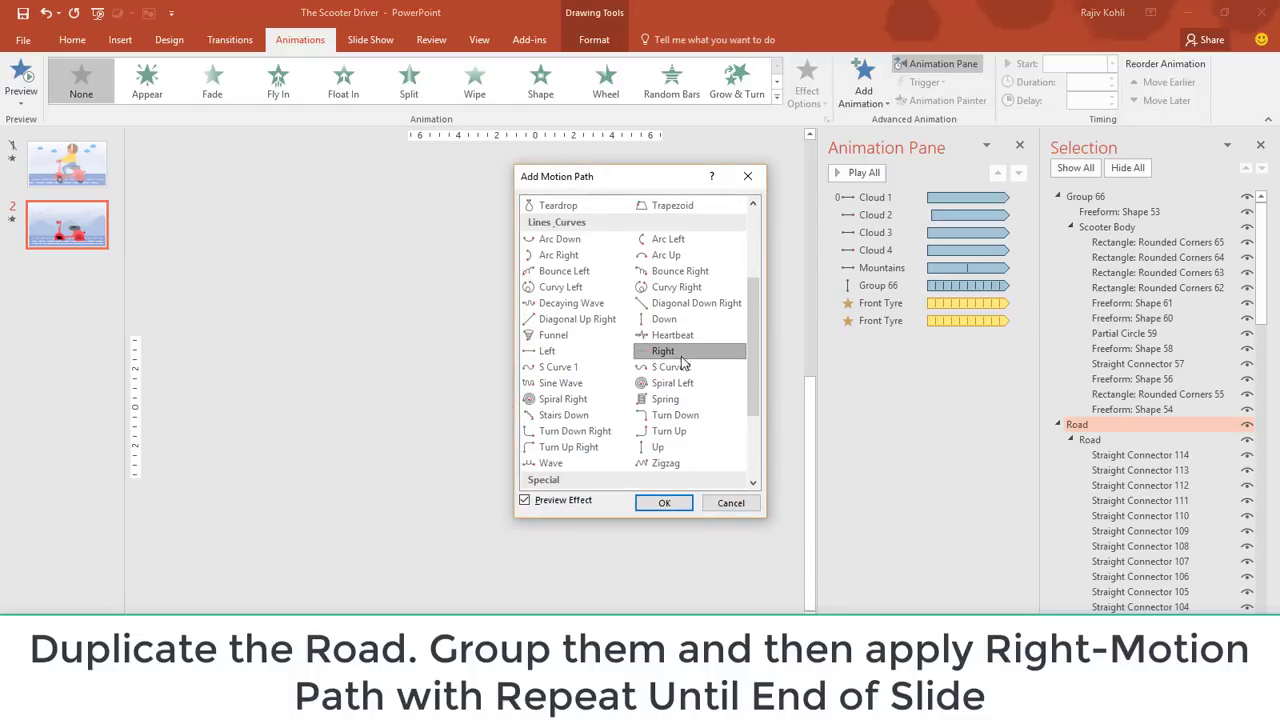
pyautogui.click(662, 502)
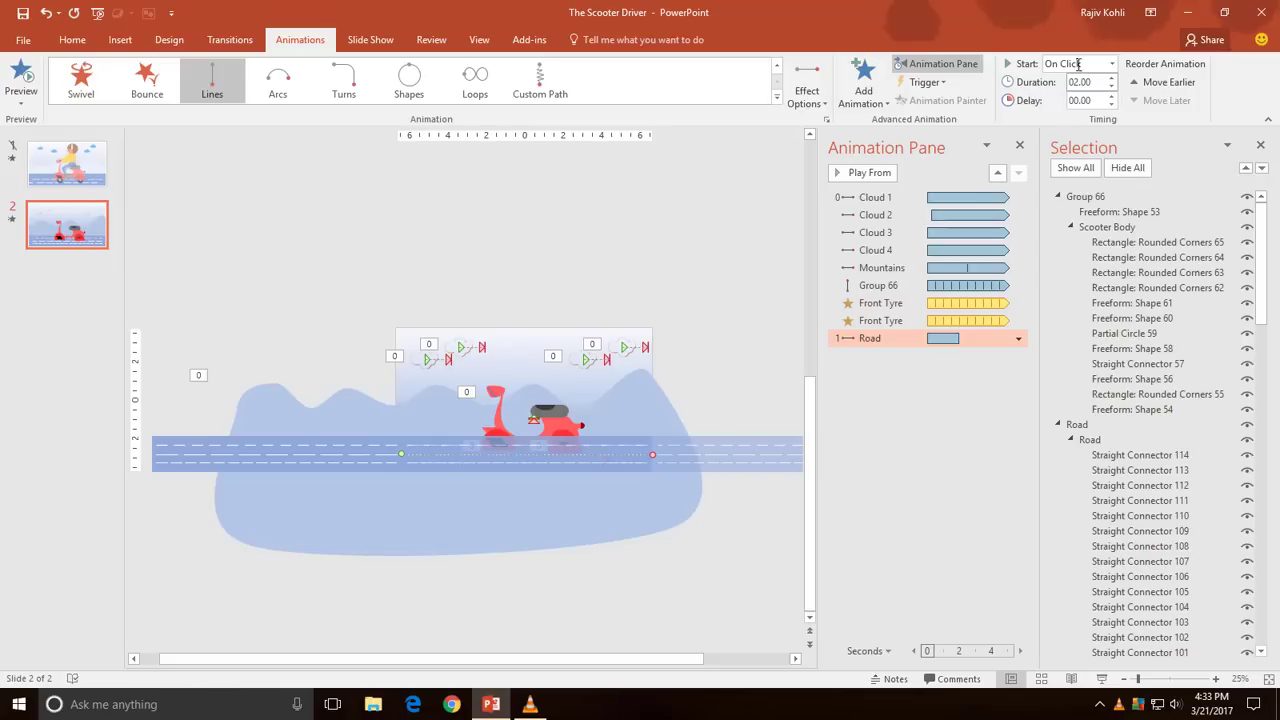
# - Start the road motion With Previous, with 0 sec smooth end, repeating until end of slide
pyautogui.click(1111, 63)
pyautogui.click(1085, 97)
pyautogui.doubleClick(893, 339)
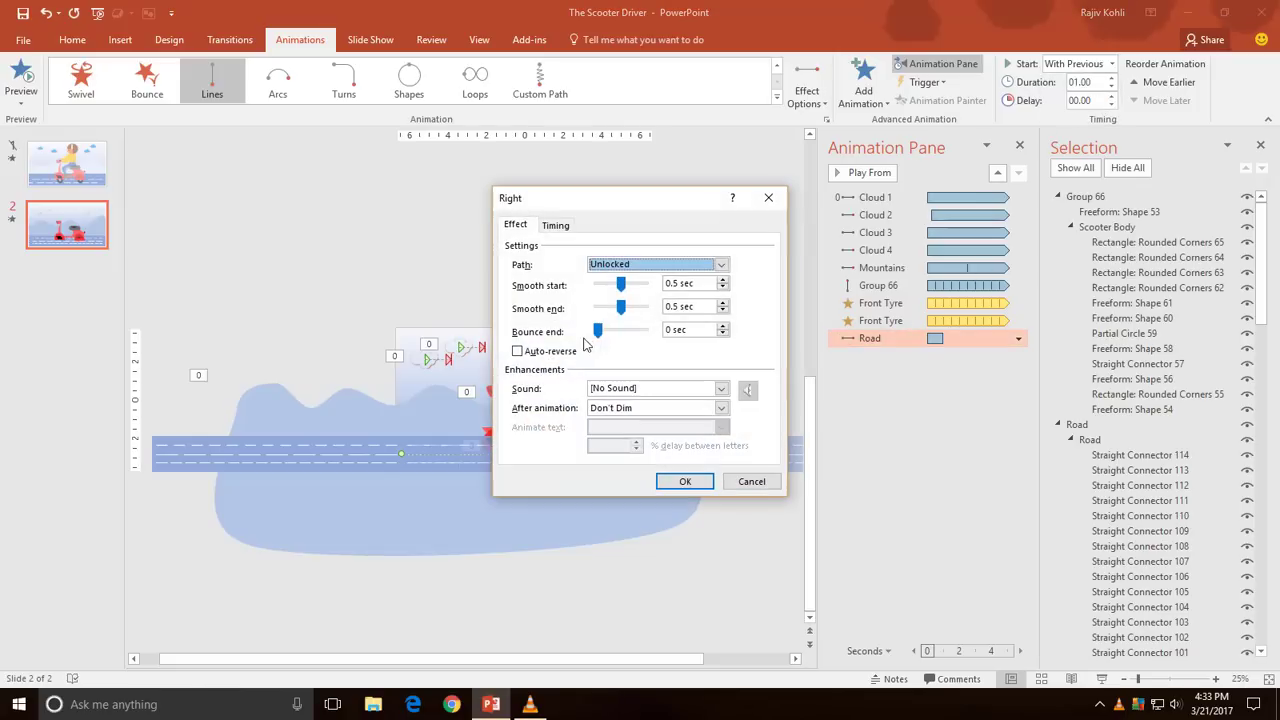
pyautogui.moveTo(619, 310)
pyautogui.mouseDown()
pyautogui.moveTo(565, 313)
pyautogui.moveTo(574, 289)
pyautogui.mouseUp()
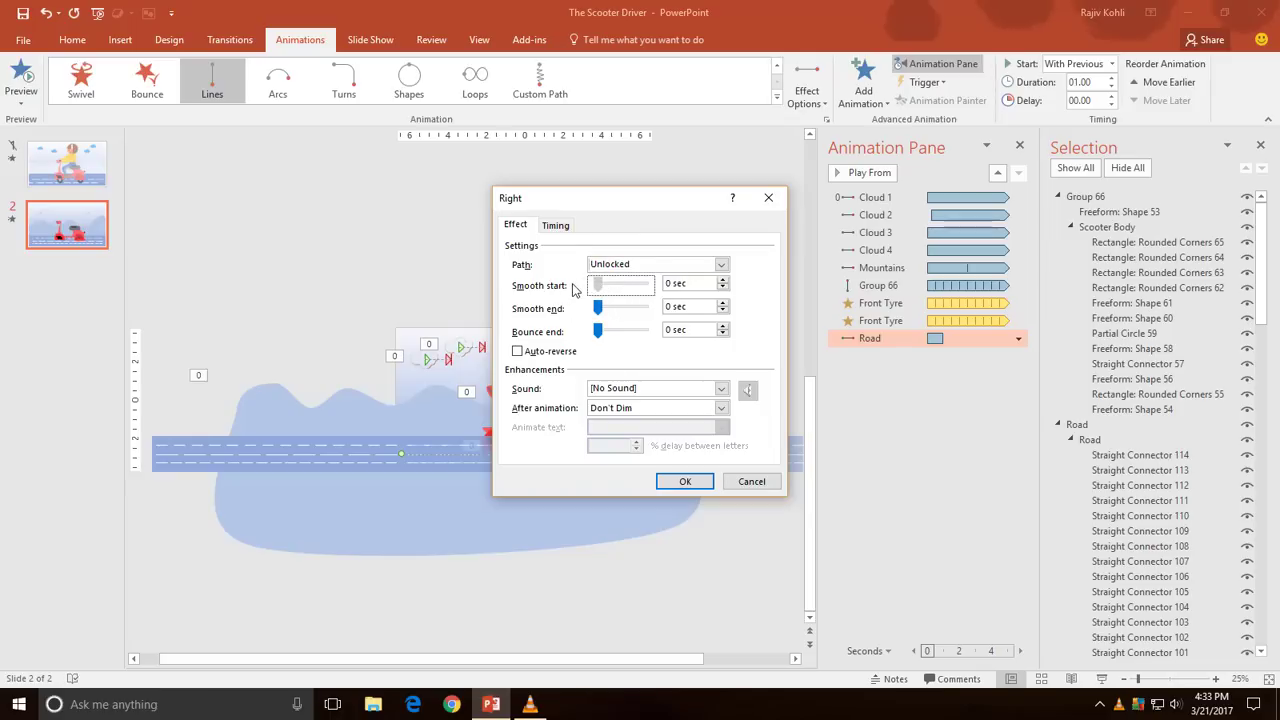
pyautogui.click(556, 225)
pyautogui.click(659, 305)
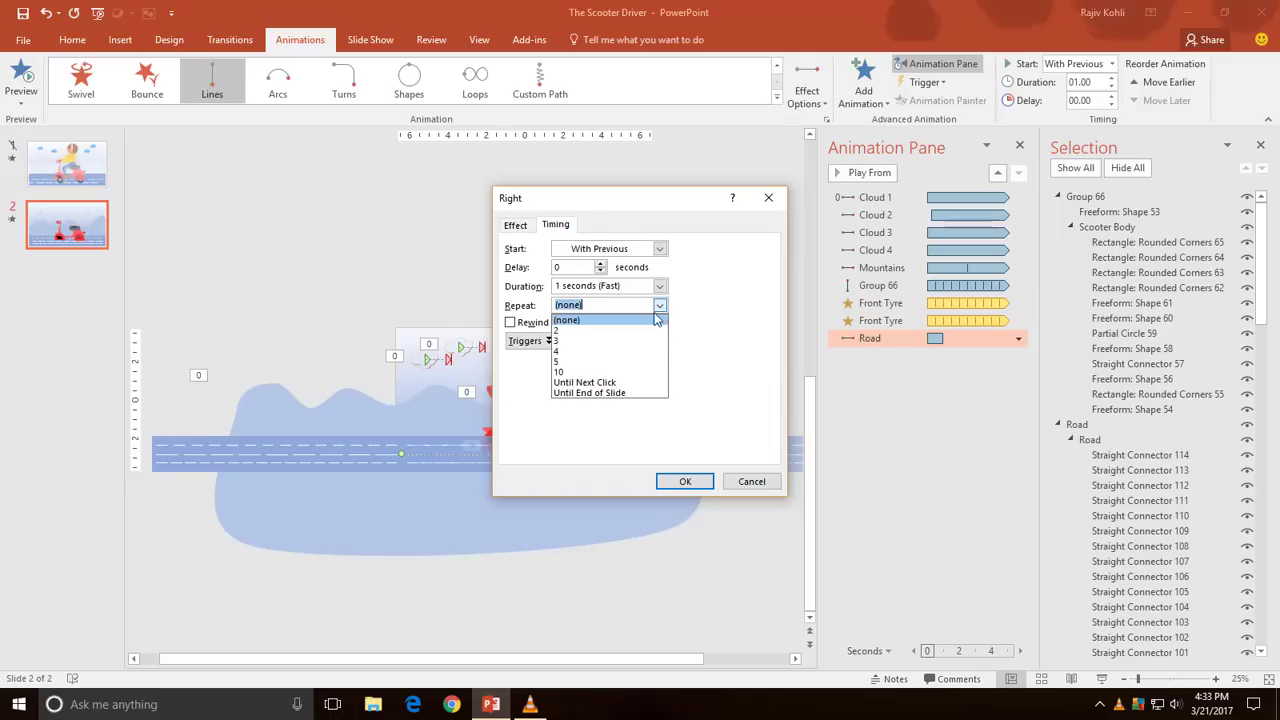
pyautogui.click(615, 397)
pyautogui.click(684, 482)
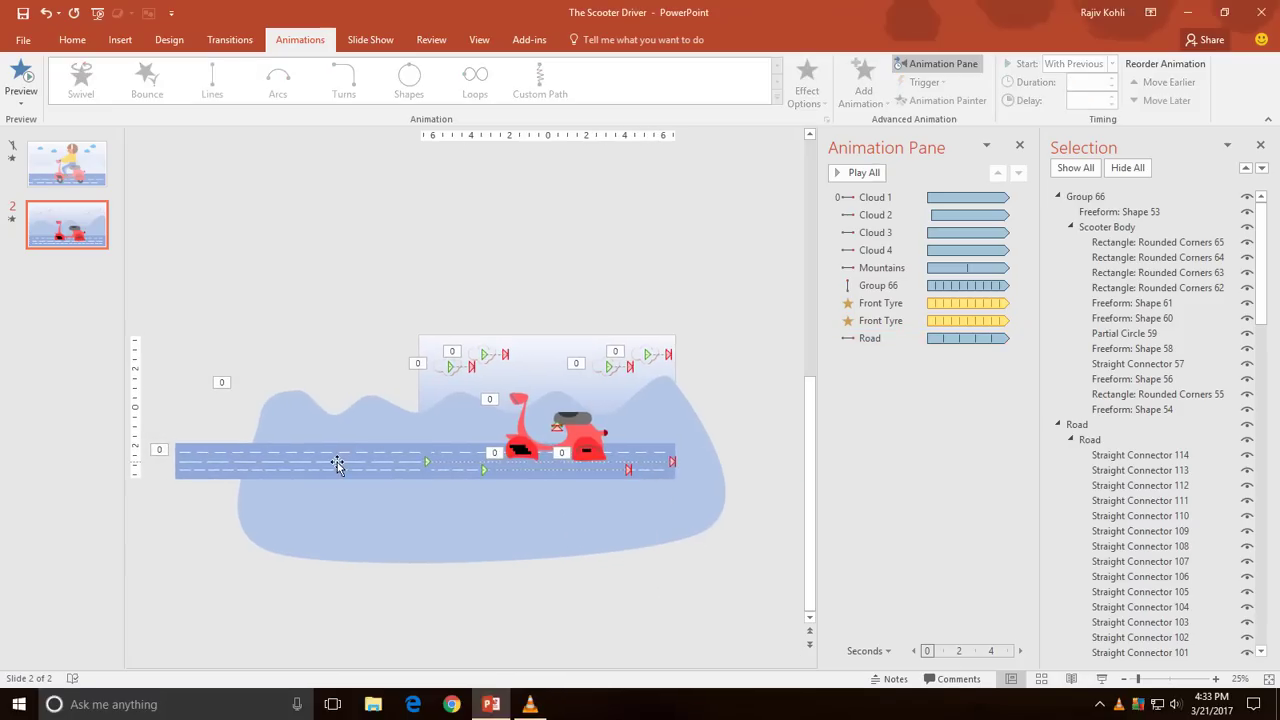
# - Send the Road group backward two levels behind the tyres, then run the slide show
pyautogui.click(337, 465)
pyautogui.click(594, 40)
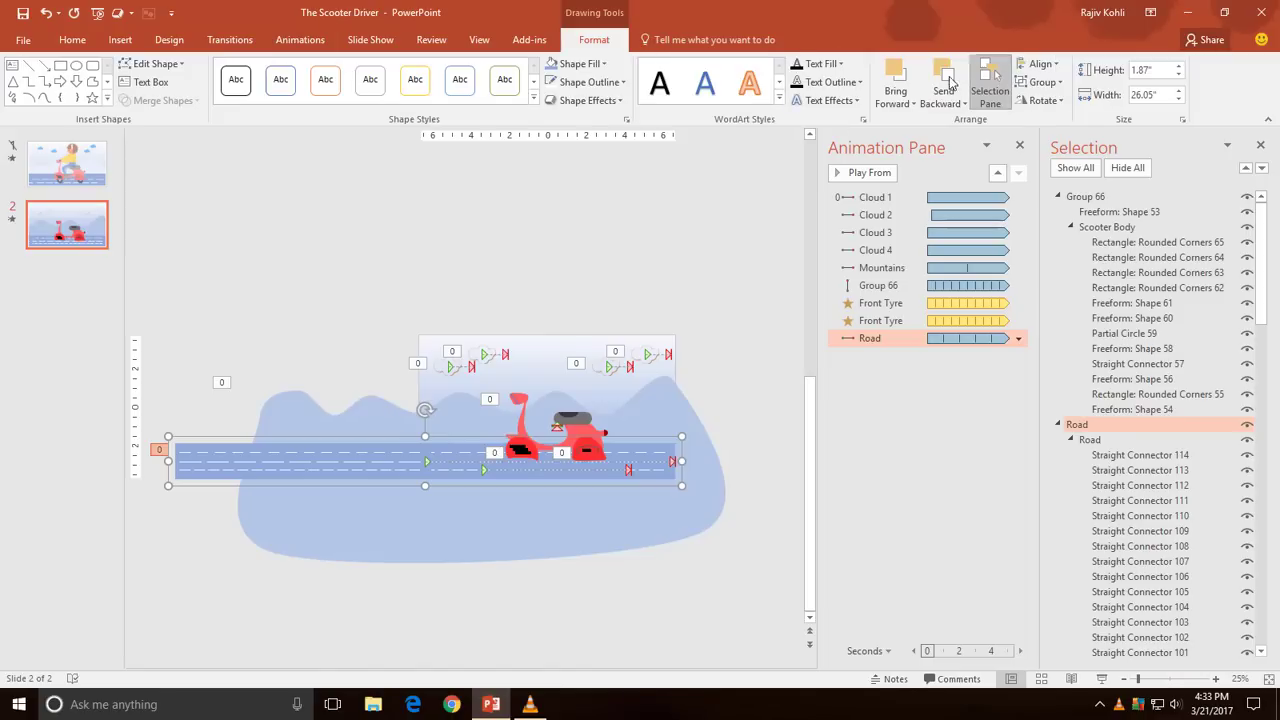
pyautogui.click(940, 78)
pyautogui.click(940, 78)
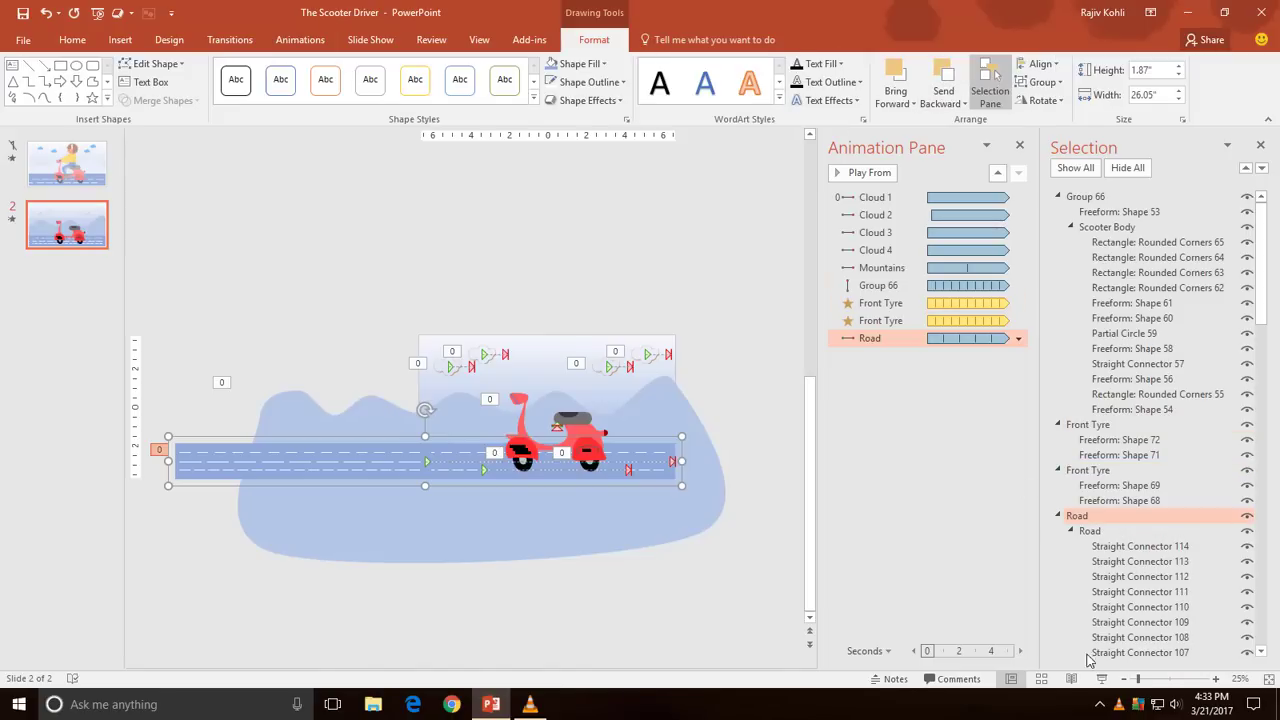
pyautogui.click(1102, 679)
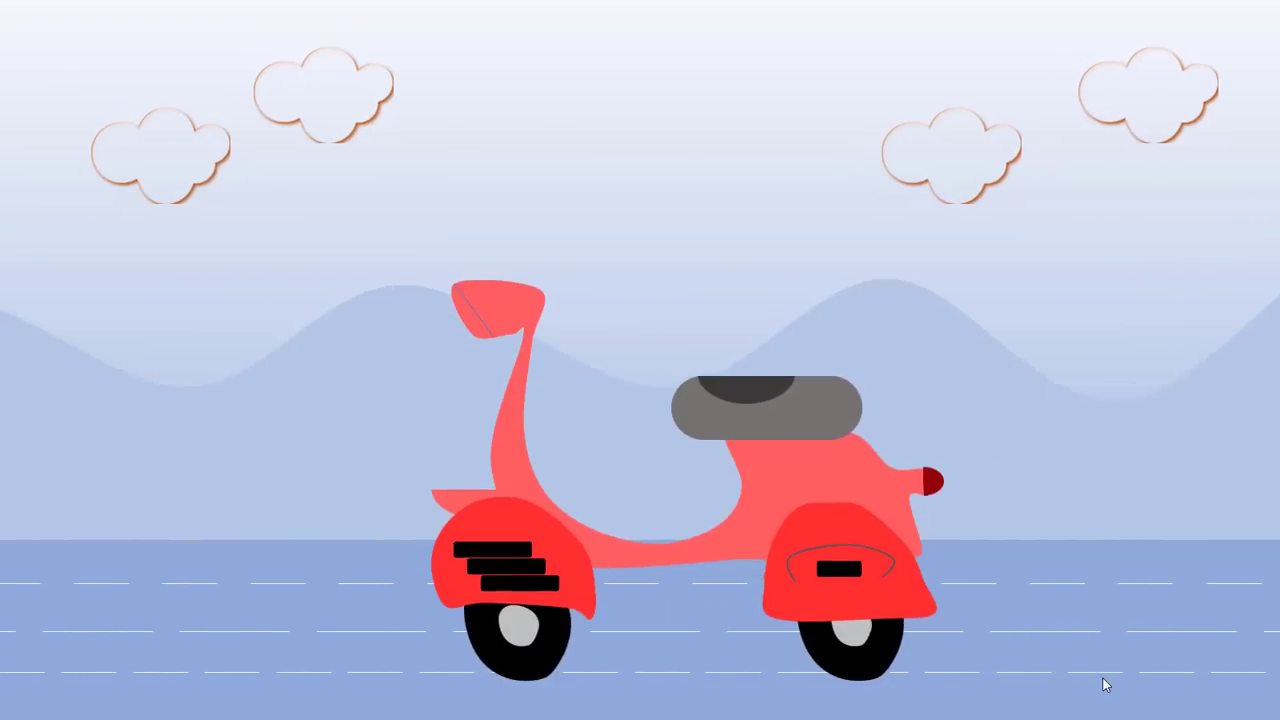
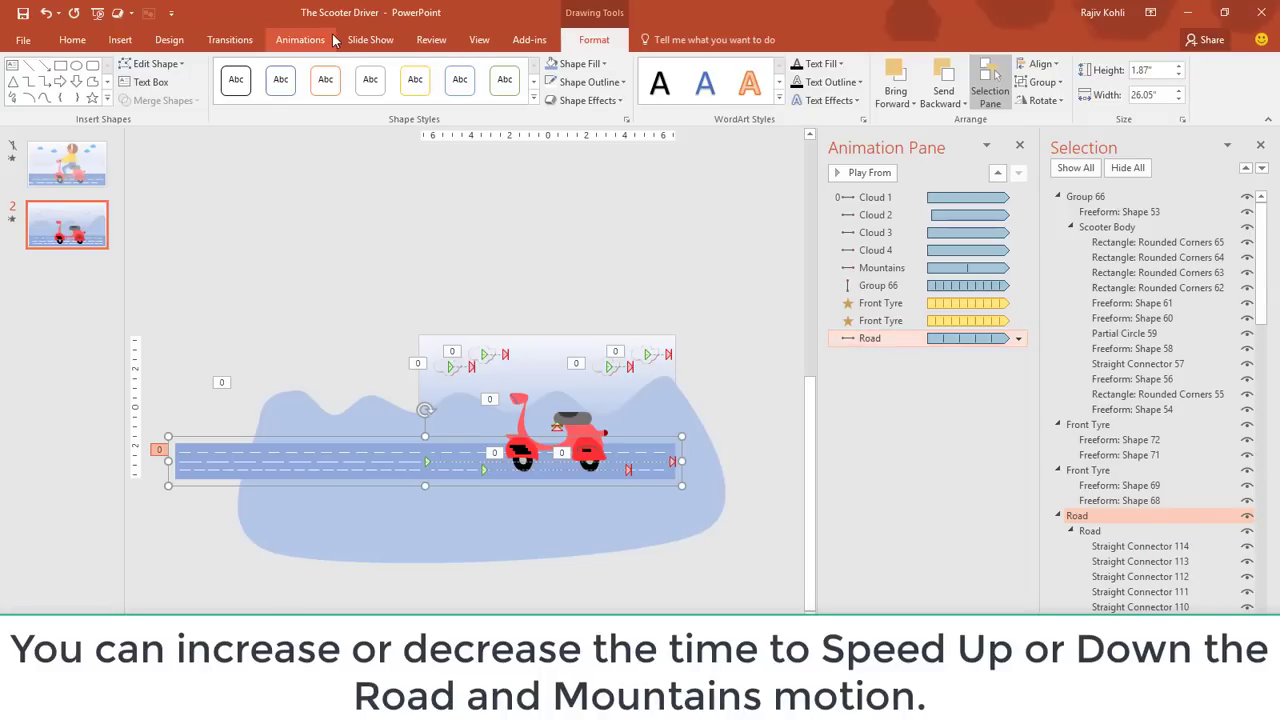
# - Lengthen the Road motion's duration and preview the scooter slide as a slideshow
pyautogui.click(1111, 79)
pyautogui.click(1111, 79)
pyautogui.click(1111, 79)
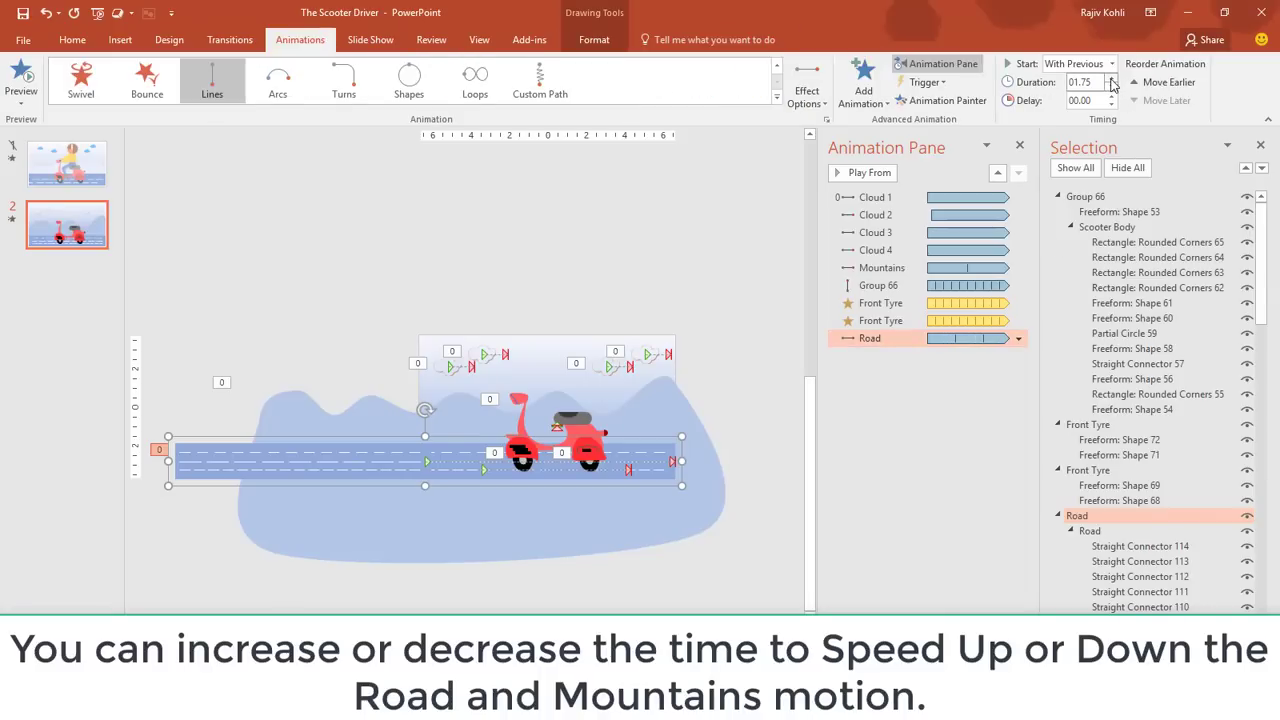
pyautogui.click(888, 267)
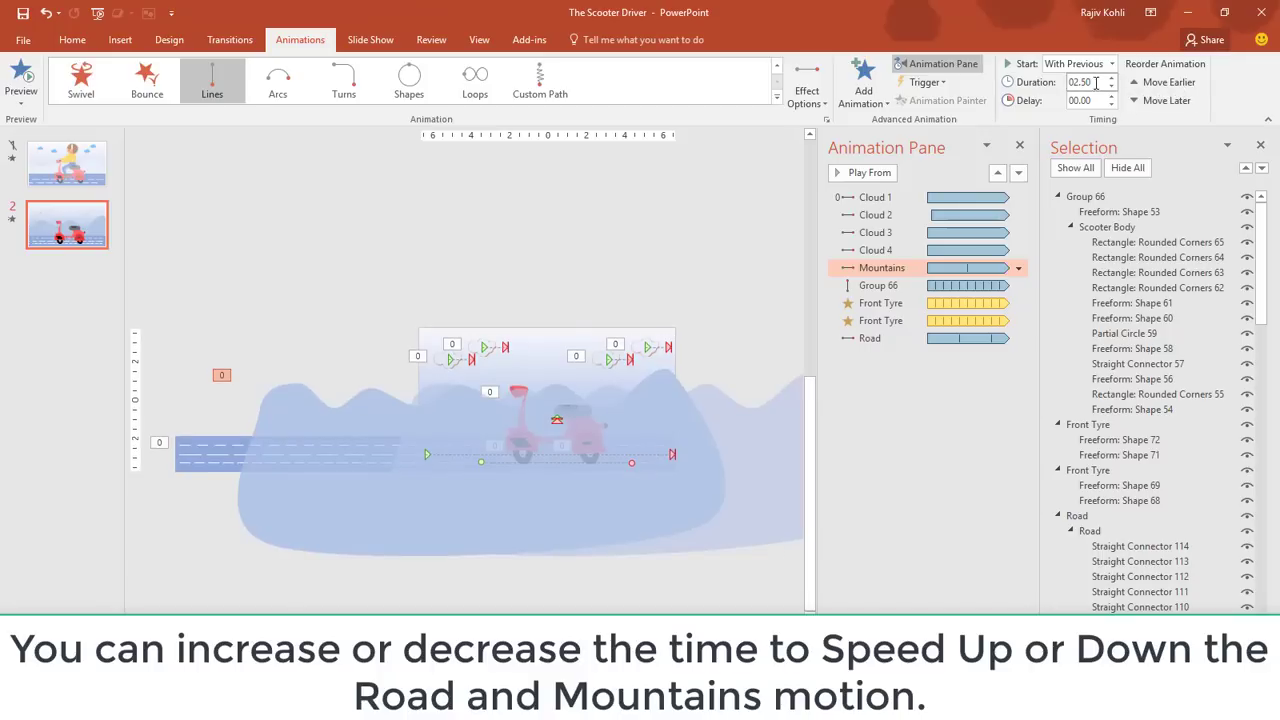
pyautogui.click(904, 338)
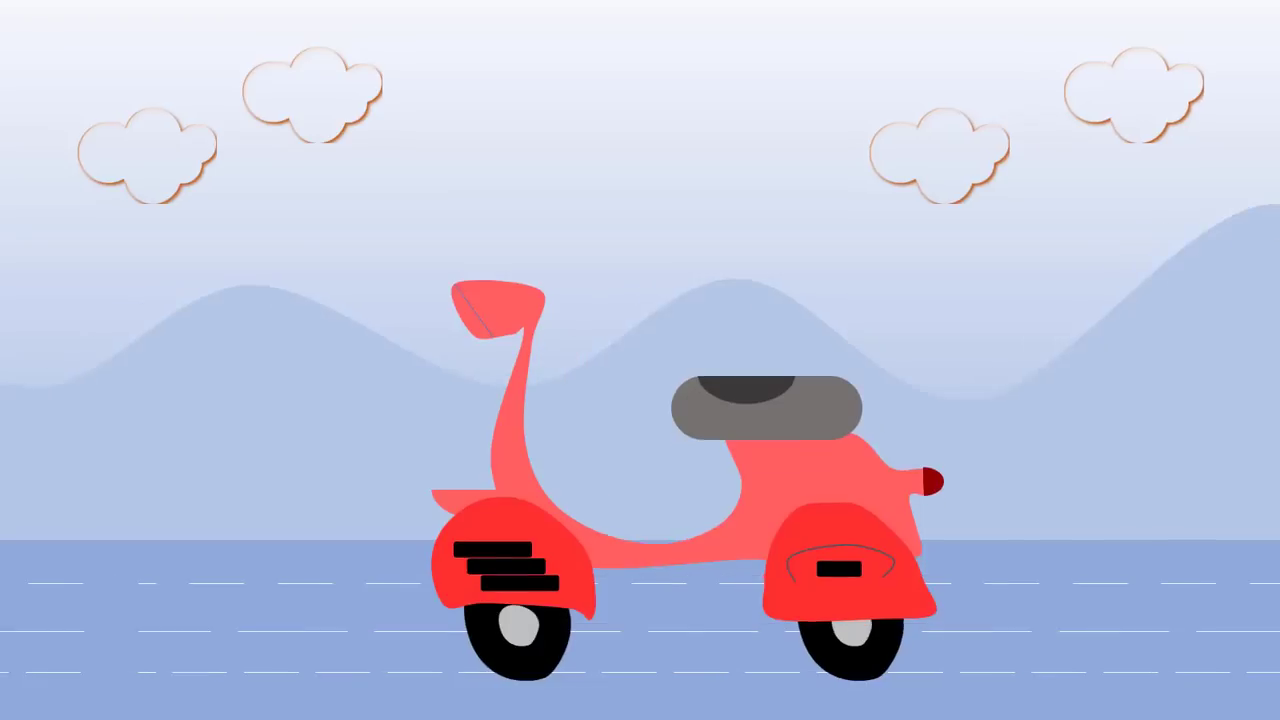
pyautogui.click(1101, 679)
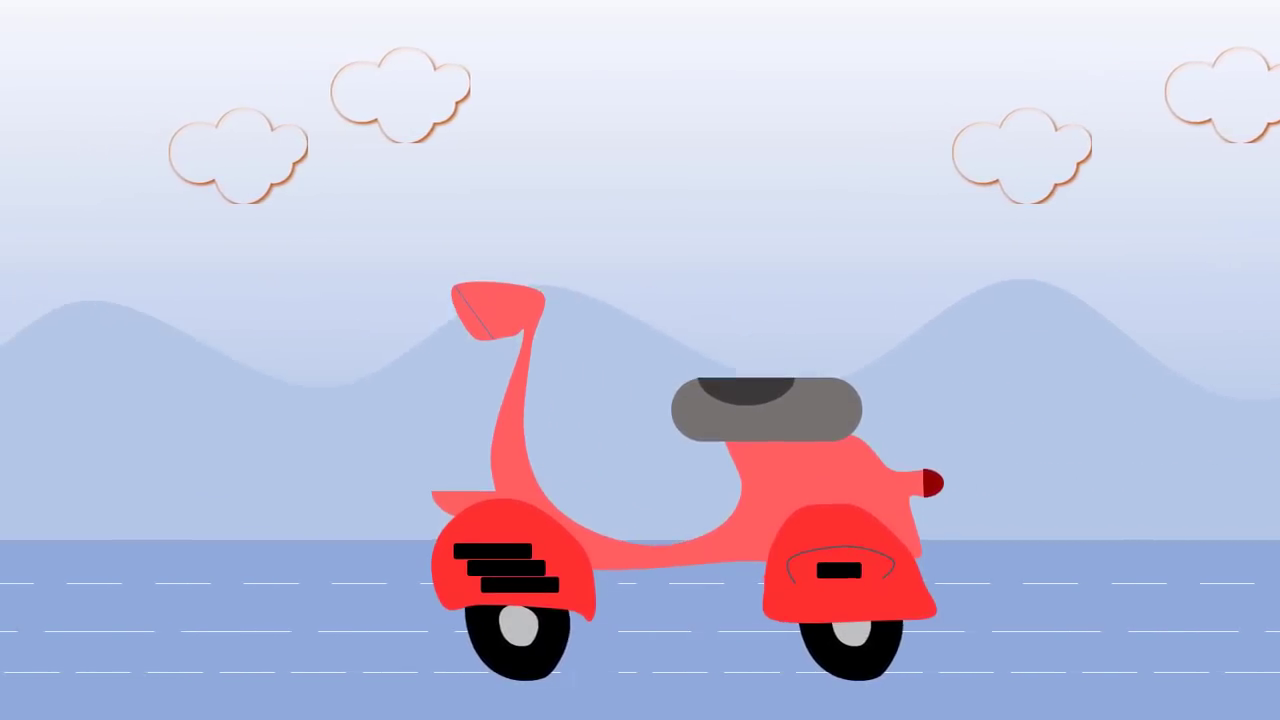
pyautogui.press('Escape')
# - Raise the Mountains motion to 4.00 seconds, preview it, then go to slide 1
pyautogui.click(882, 267)
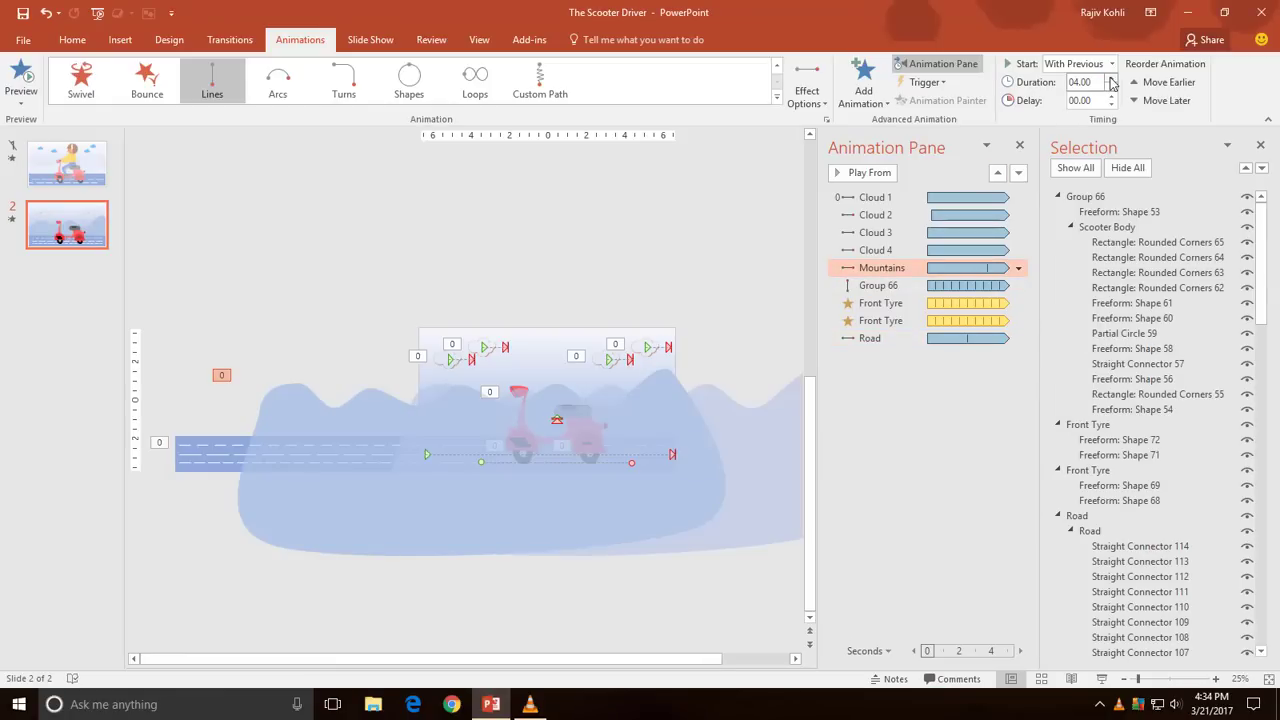
pyautogui.click(1104, 679)
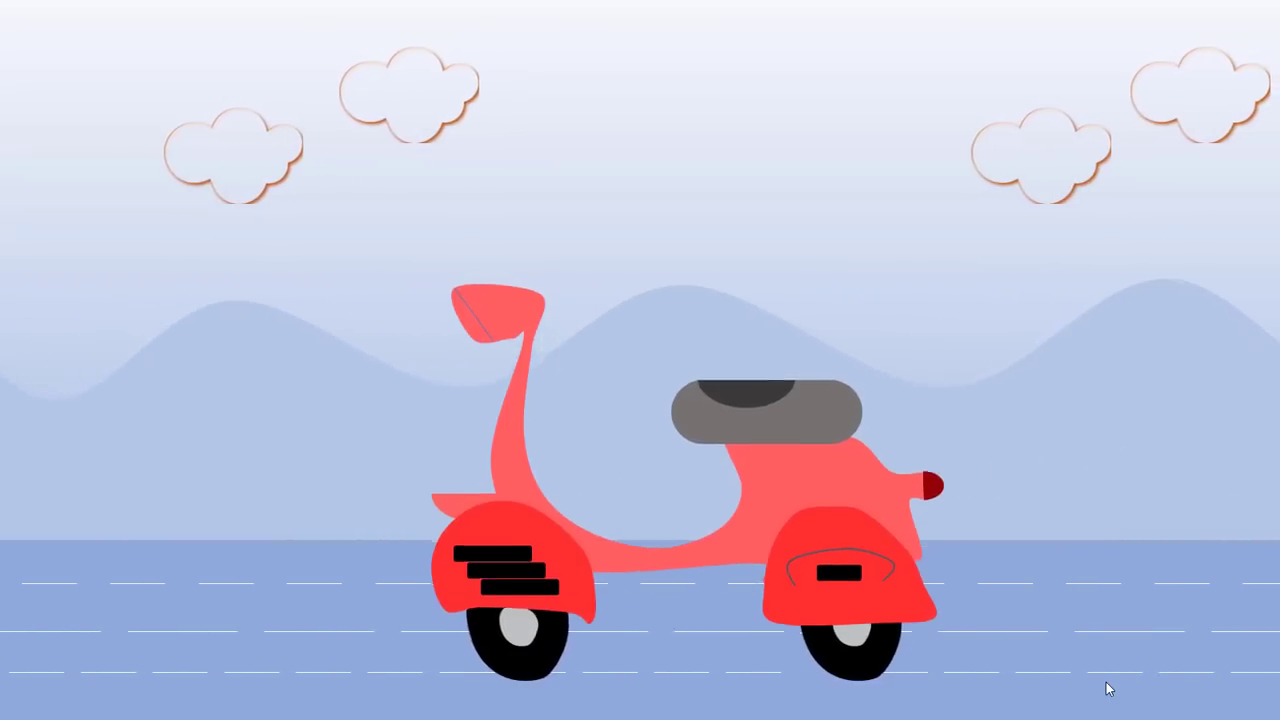
pyautogui.press('Escape')
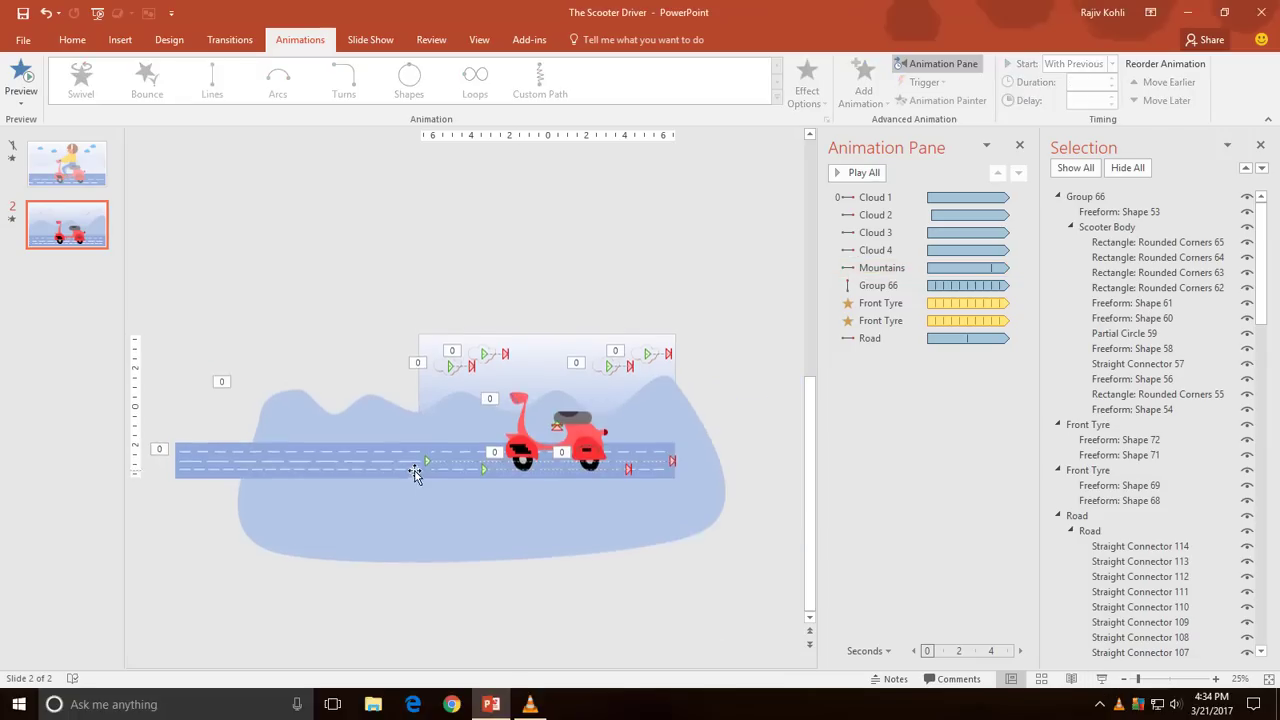
pyautogui.click(86, 166)
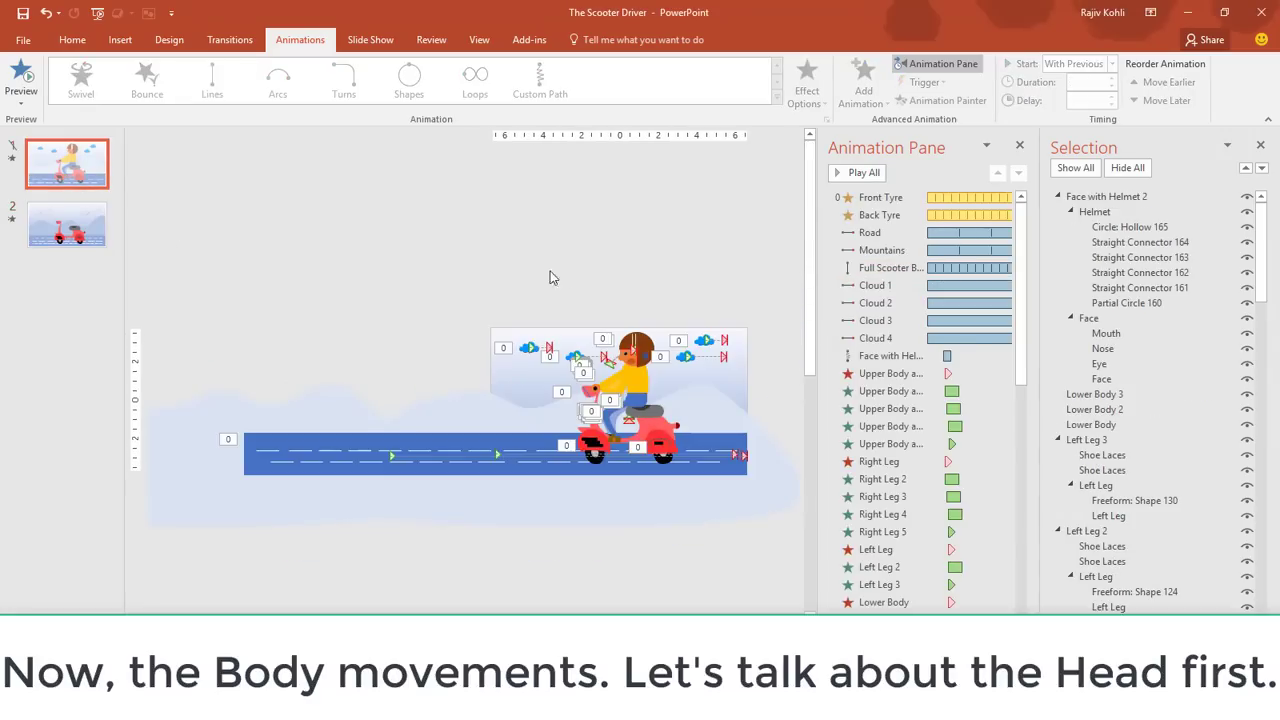
# - Copy the rider's helmeted head group from slide 1
pyautogui.scroll(2, 657, 403)
pyautogui.scroll(2, 651, 397)
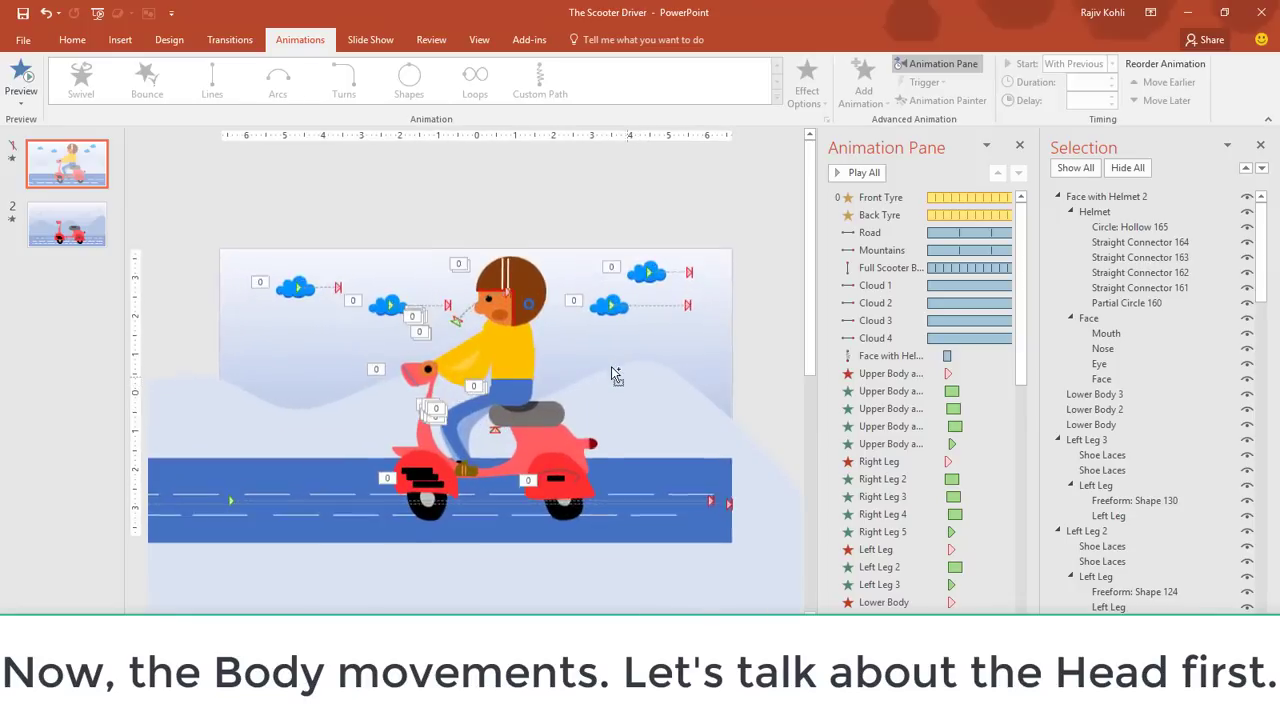
pyautogui.scroll(2, 609, 369)
pyautogui.click(537, 180)
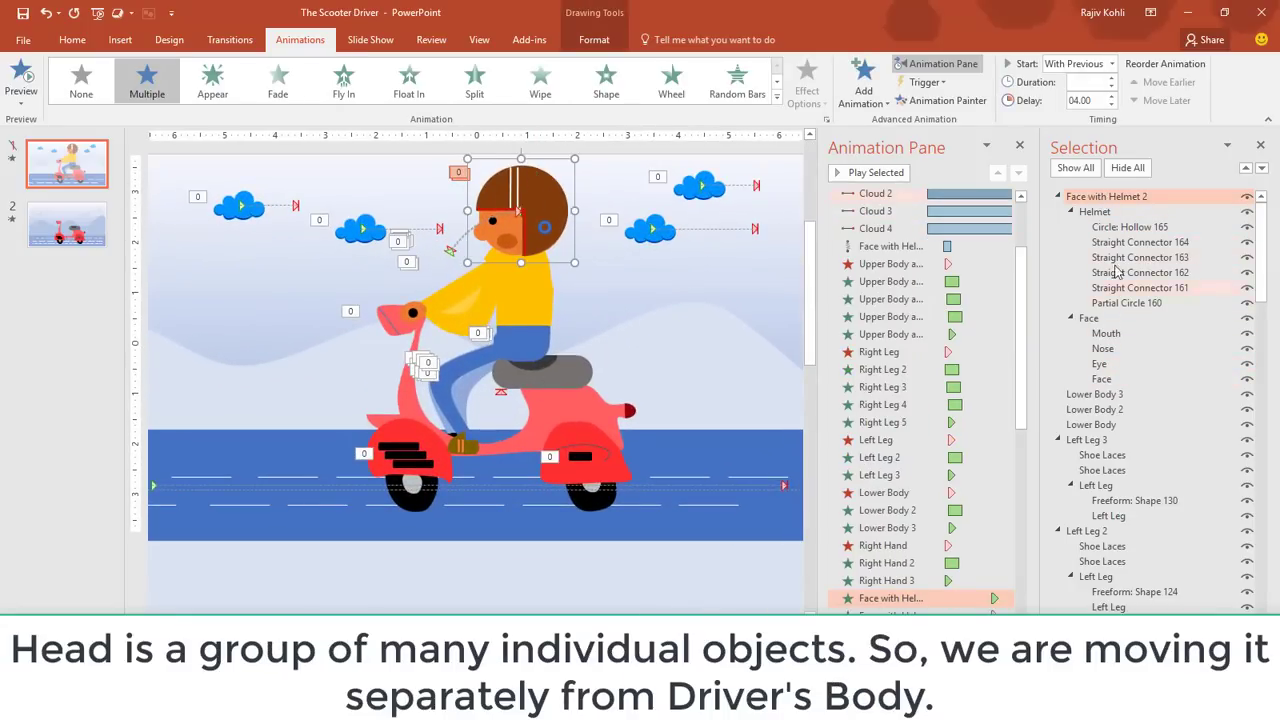
pyautogui.click(74, 42)
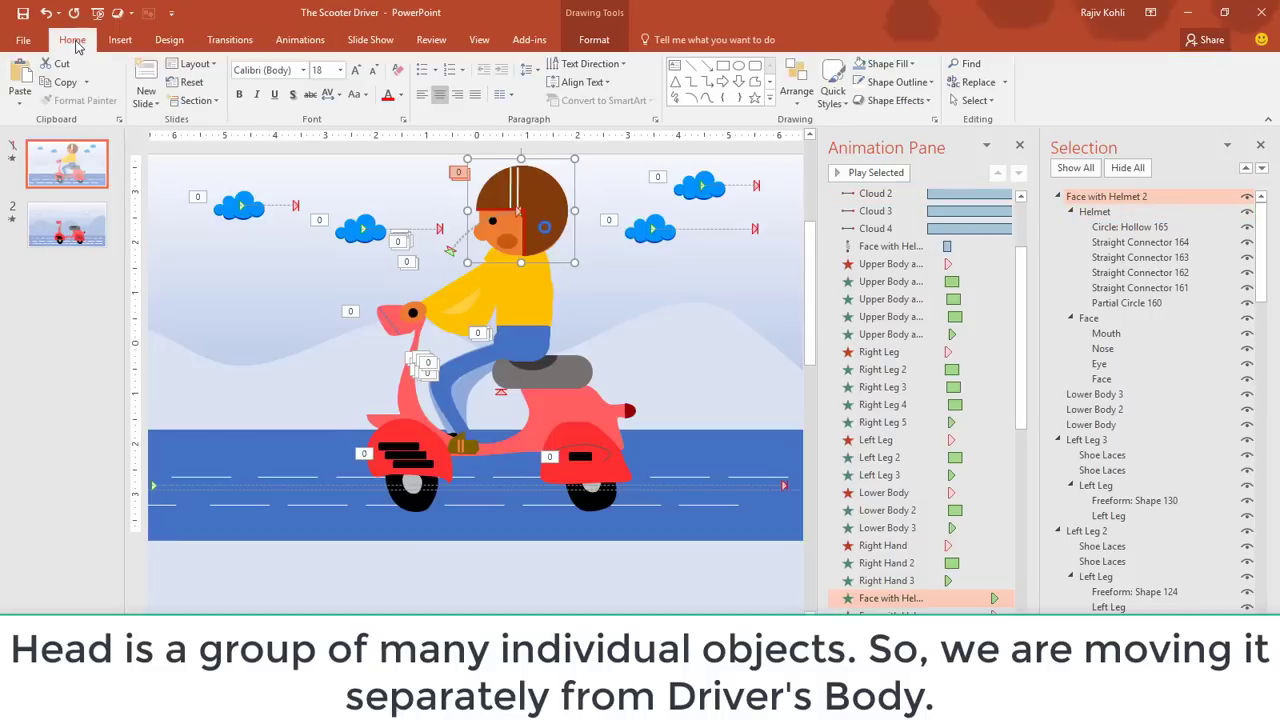
# - Paste the helmeted head onto slide 2 and delete its pasted animations
pyautogui.click(70, 226)
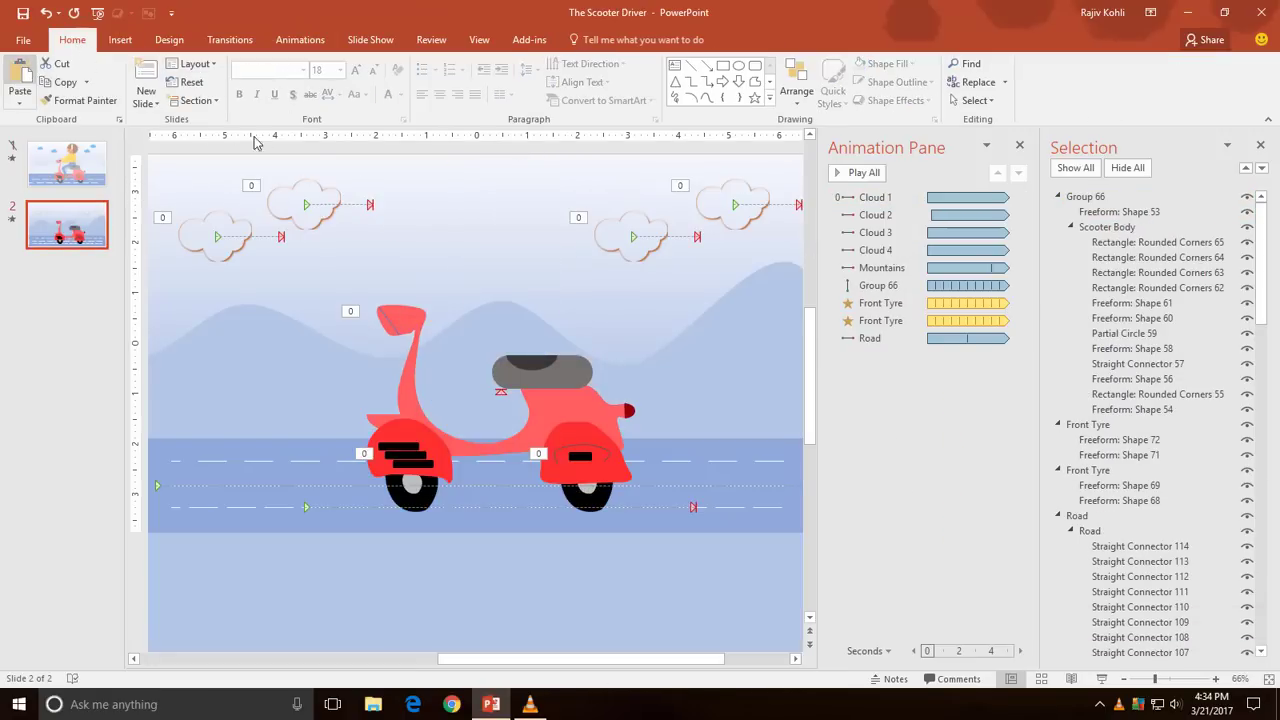
pyautogui.hotkey('ctrl', 'v')
pyautogui.click(872, 372)
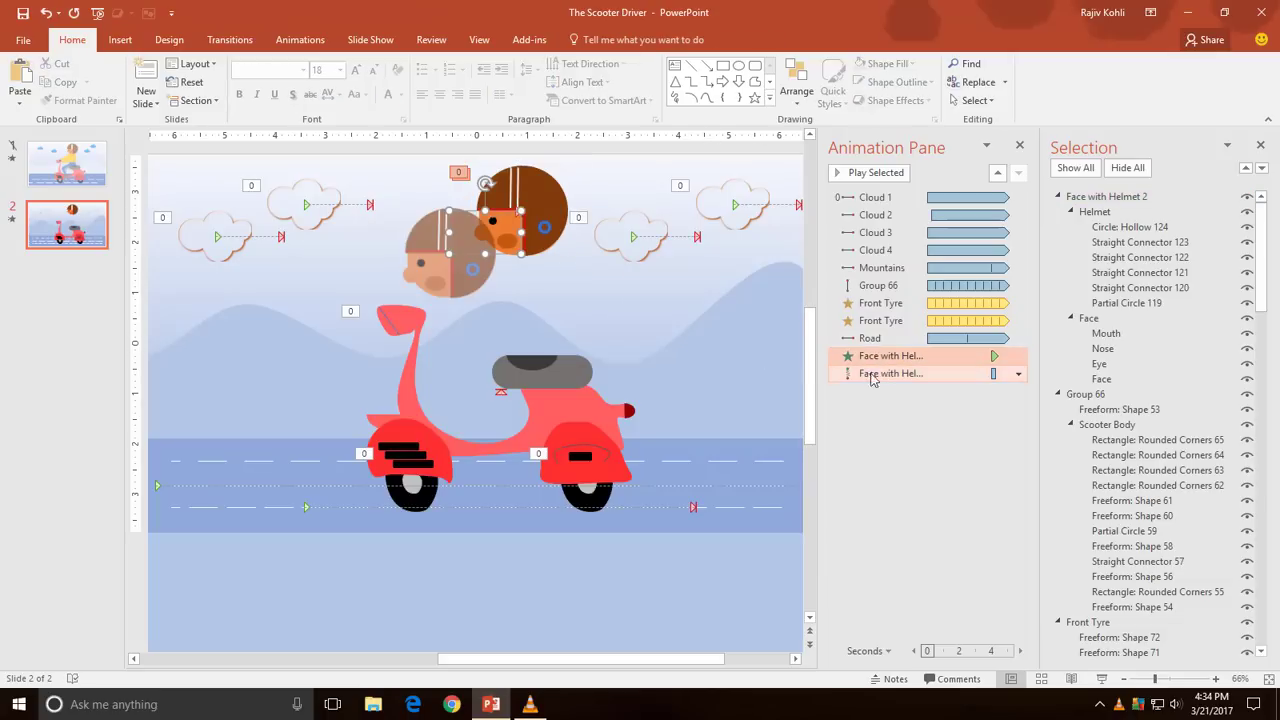
pyautogui.press('Delete')
pyautogui.click(528, 188)
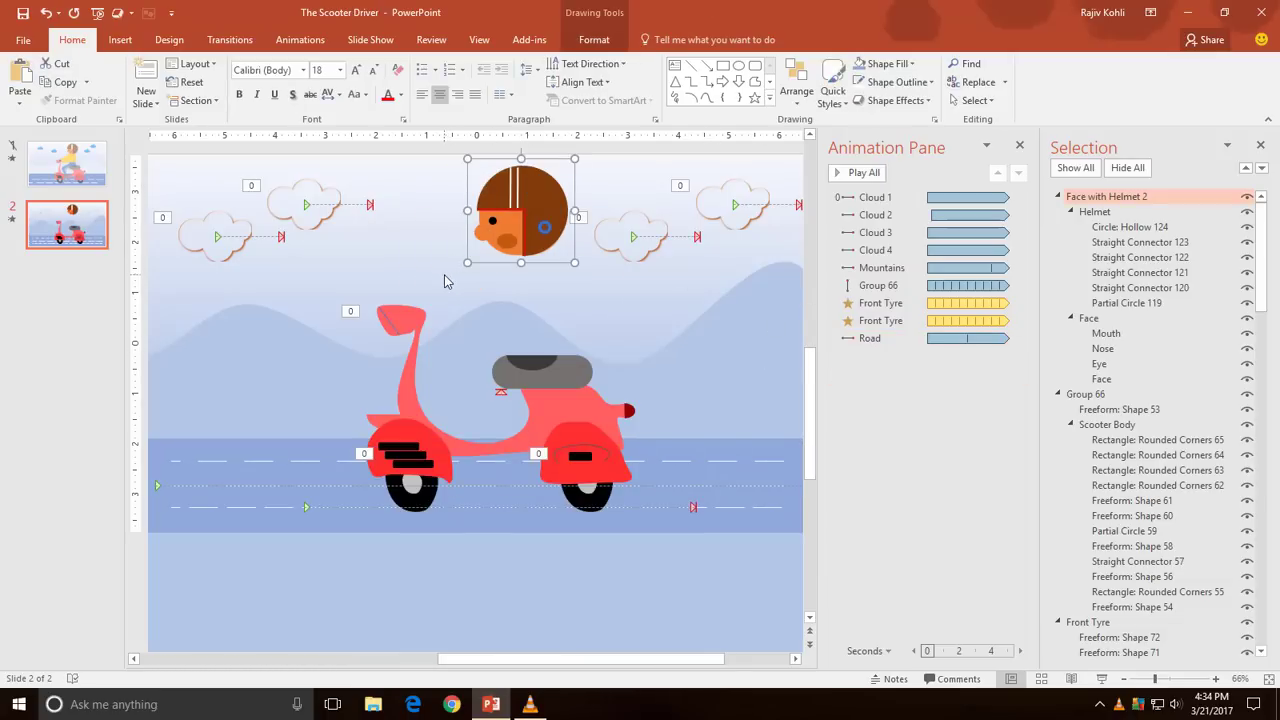
pyautogui.click(300, 39)
# - From More Motion Paths, choose Arc Up under Lines_Curves for the helmeted head
pyautogui.click(879, 98)
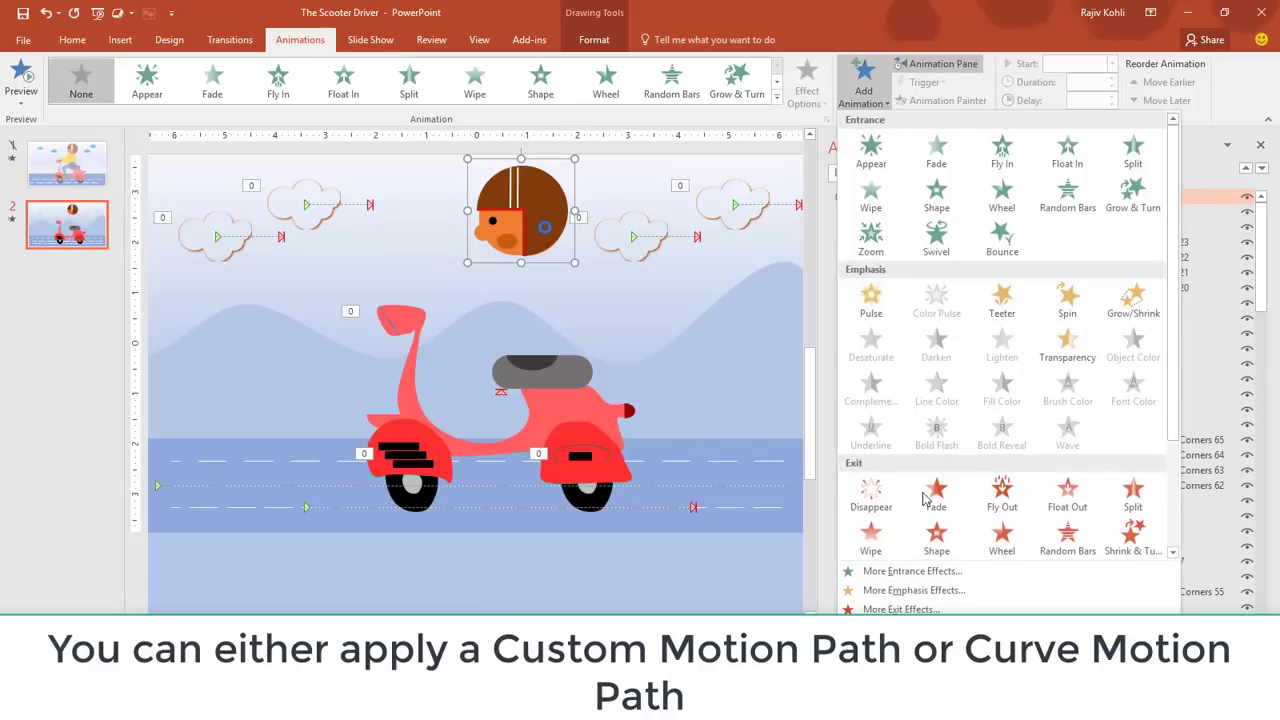
pyautogui.click(908, 606)
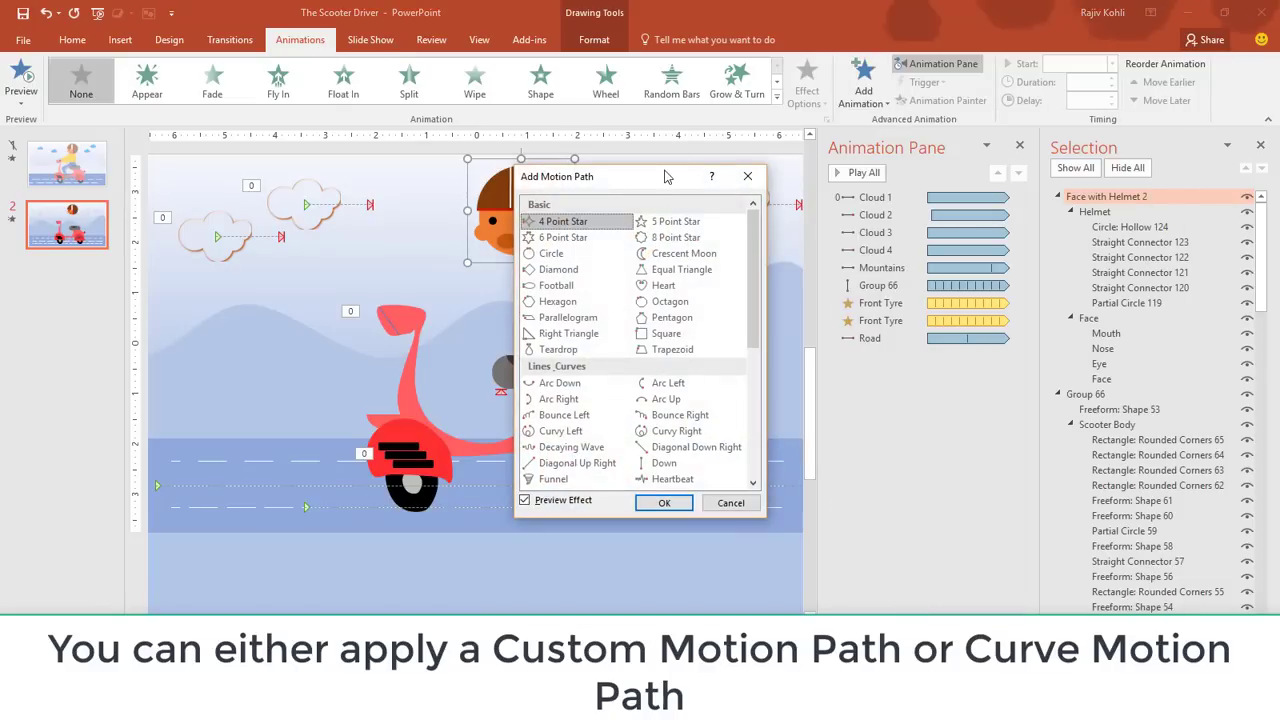
pyautogui.moveTo(667, 176); pyautogui.dragTo(787, 166)
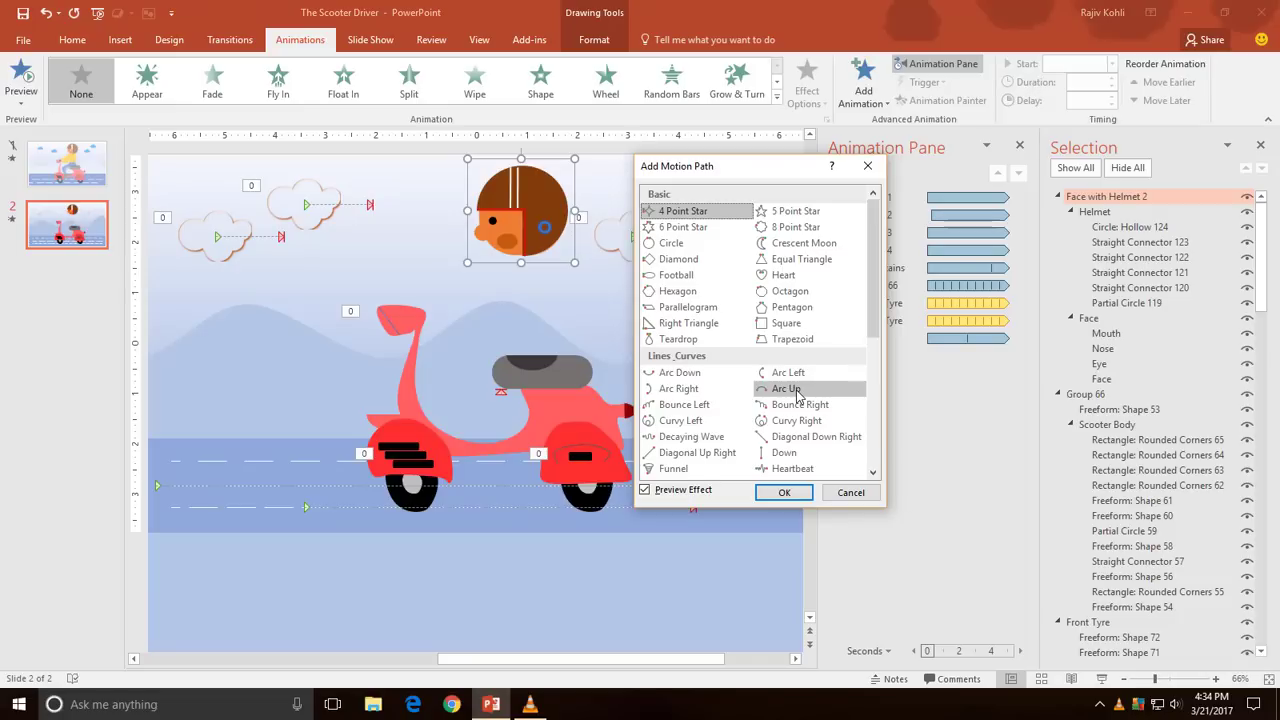
pyautogui.scroll(-1, 797, 396)
pyautogui.scroll(-1, 797, 396)
pyautogui.scroll(-2, 797, 410)
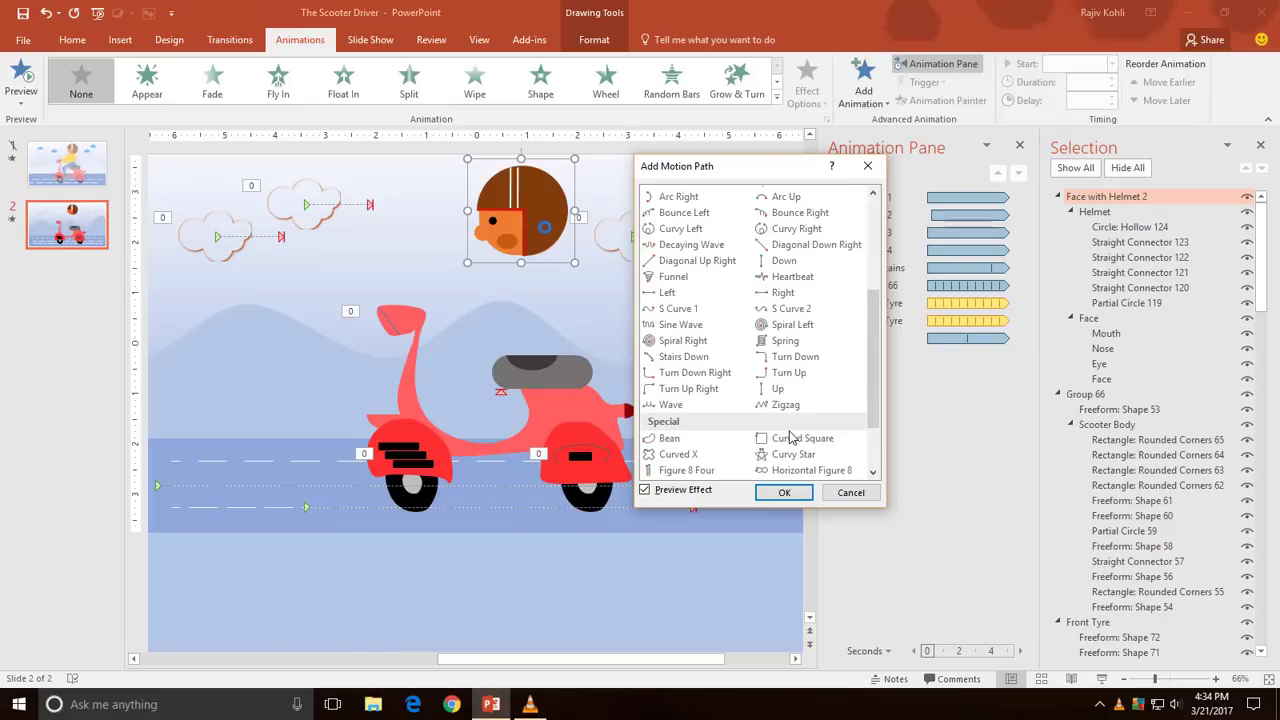
pyautogui.scroll(-1, 790, 437)
pyautogui.scroll(-1, 790, 437)
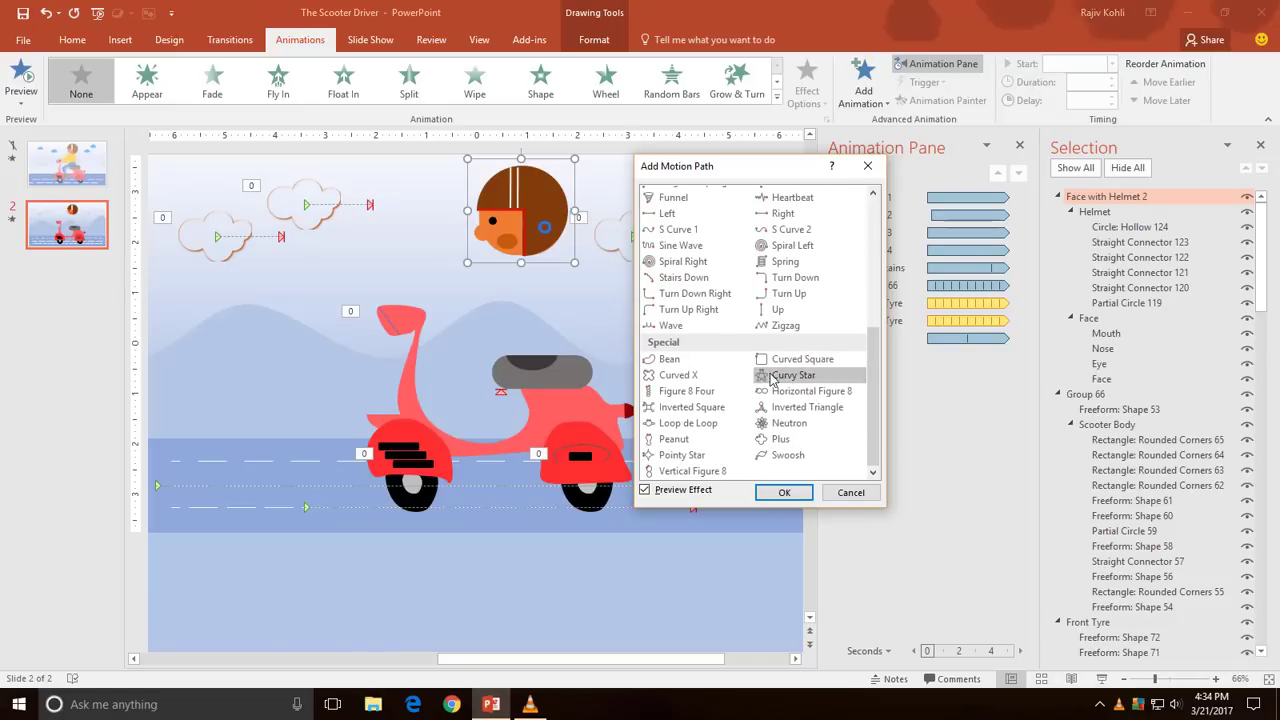
pyautogui.scroll(2, 771, 381)
pyautogui.scroll(1, 797, 323)
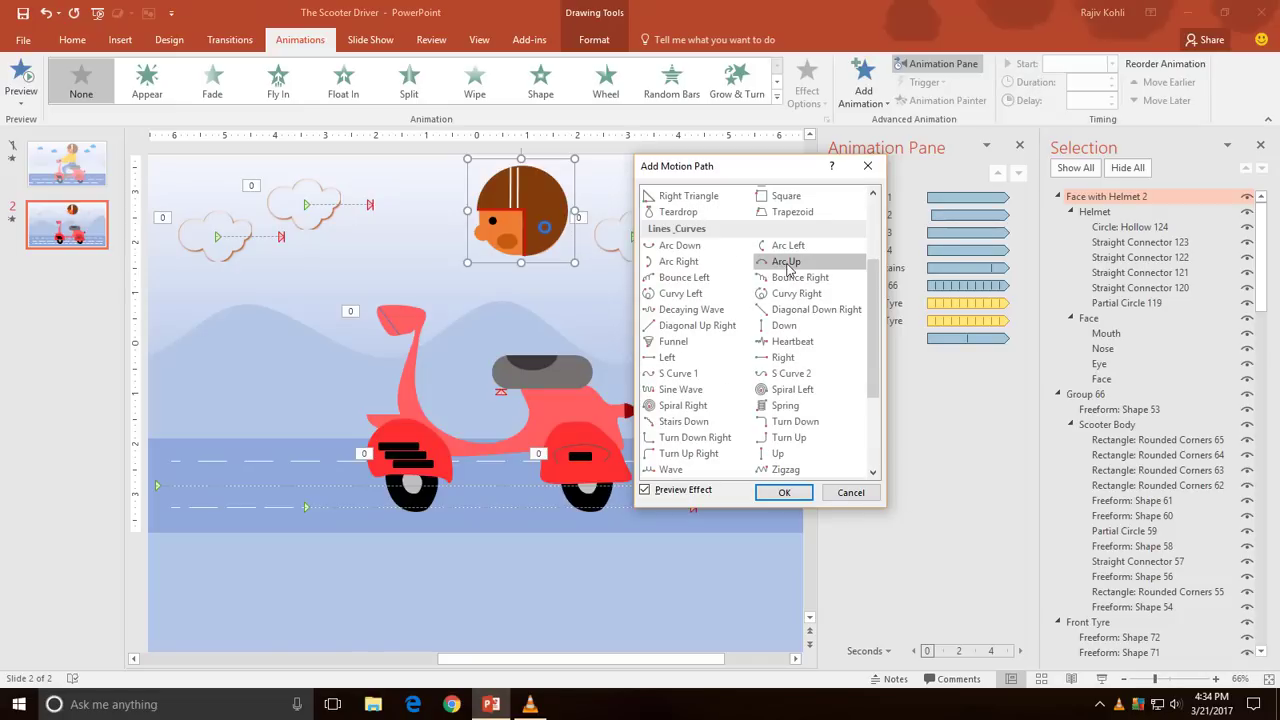
pyautogui.click(788, 263)
# - Confirm the Arc Up path, then move and rotate it toward the scooter
pyautogui.click(784, 492)
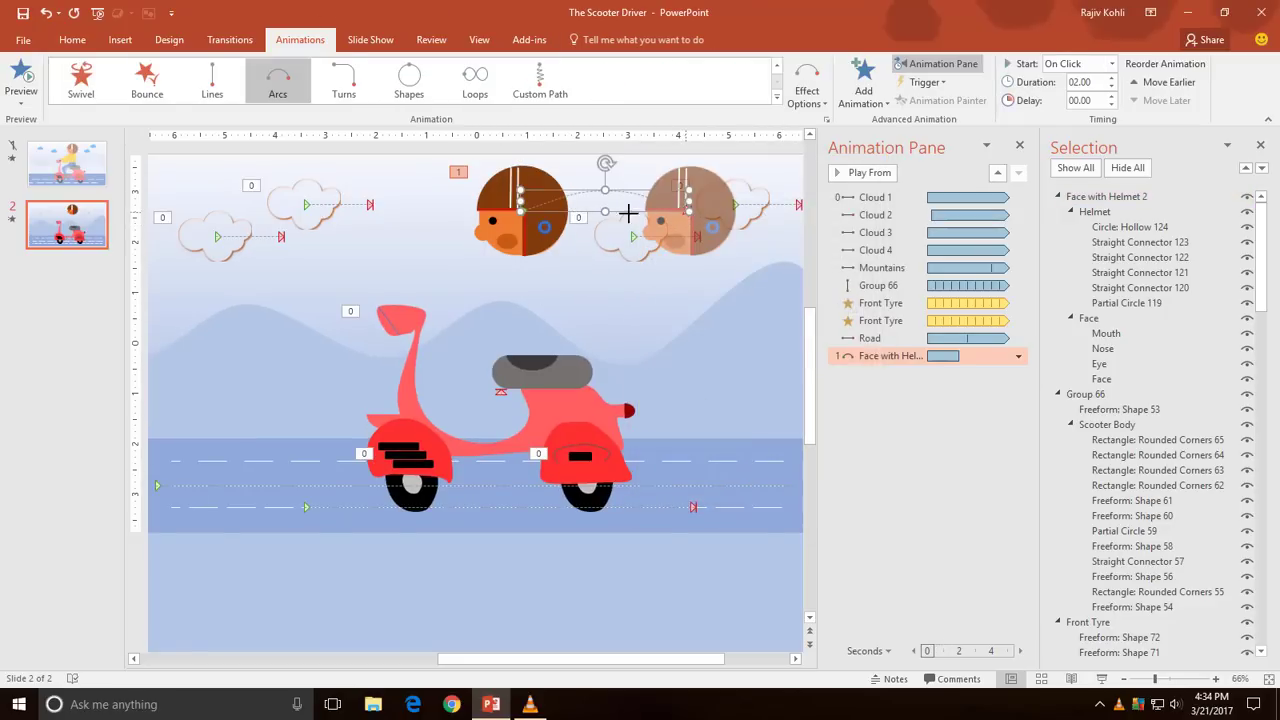
pyautogui.moveTo(628, 213); pyautogui.dragTo(443, 271)
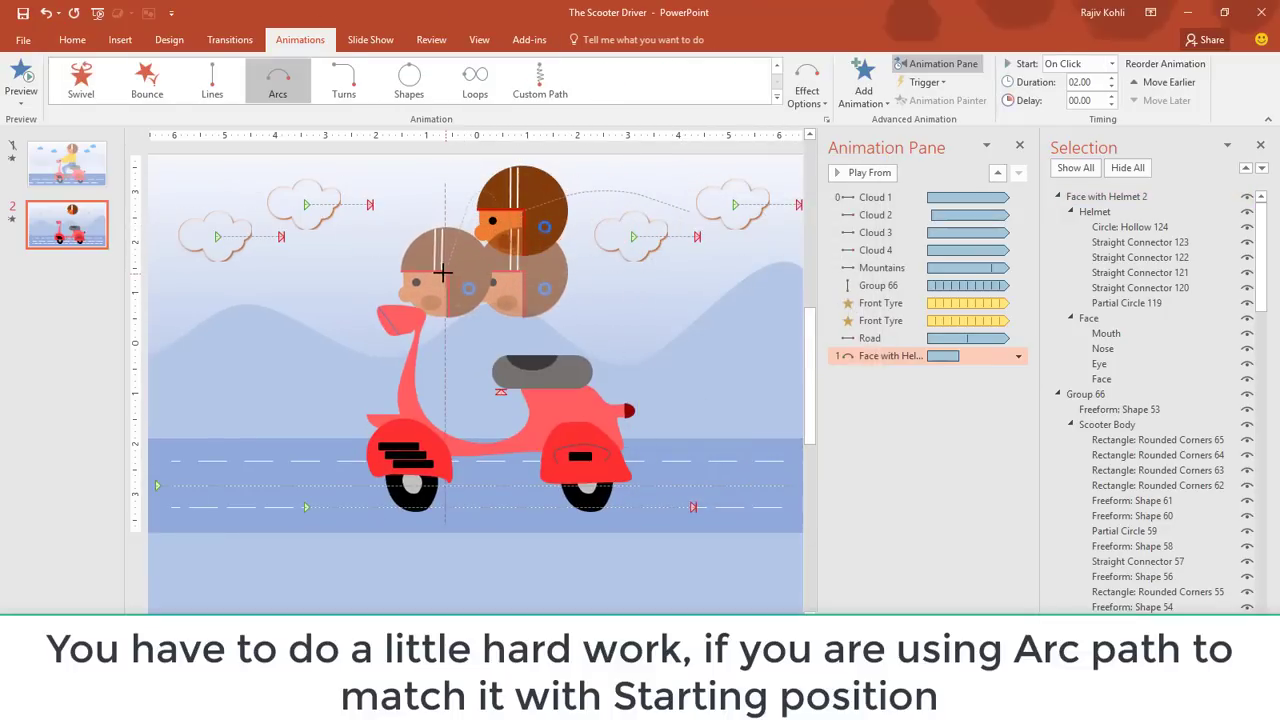
pyautogui.moveTo(443, 271); pyautogui.dragTo(439, 254)
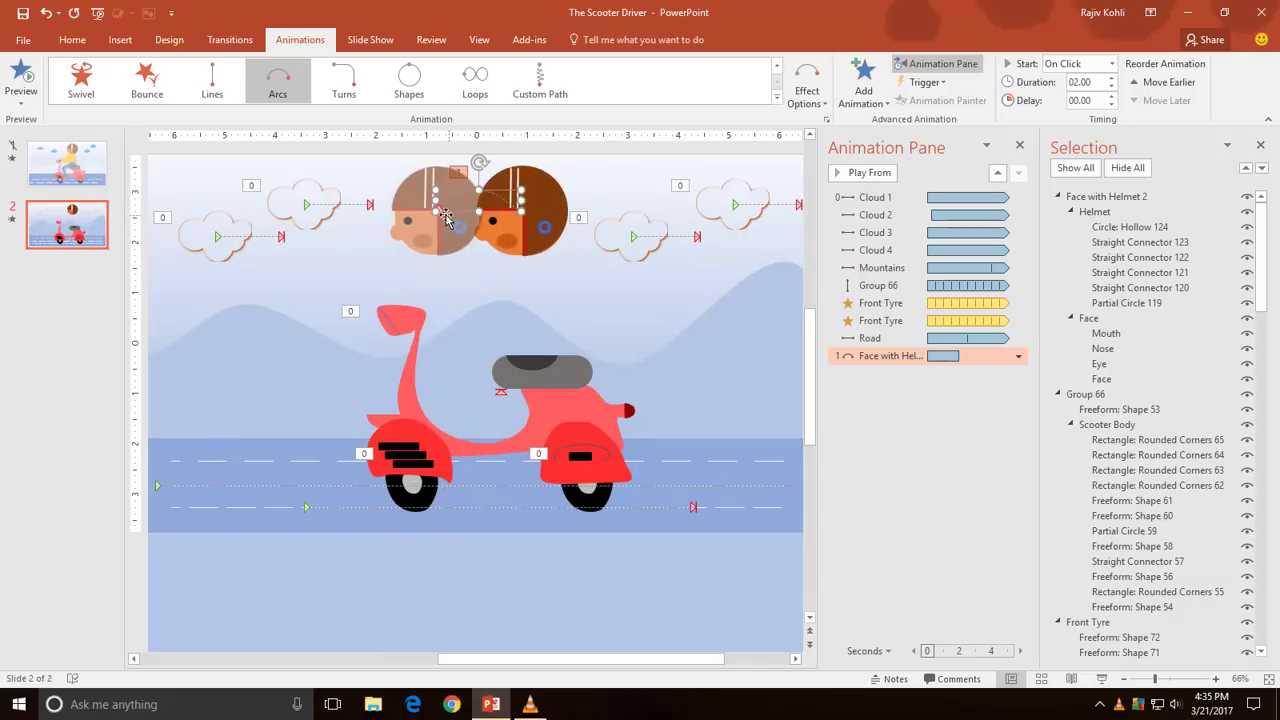
pyautogui.moveTo(480, 162); pyautogui.dragTo(461, 167)
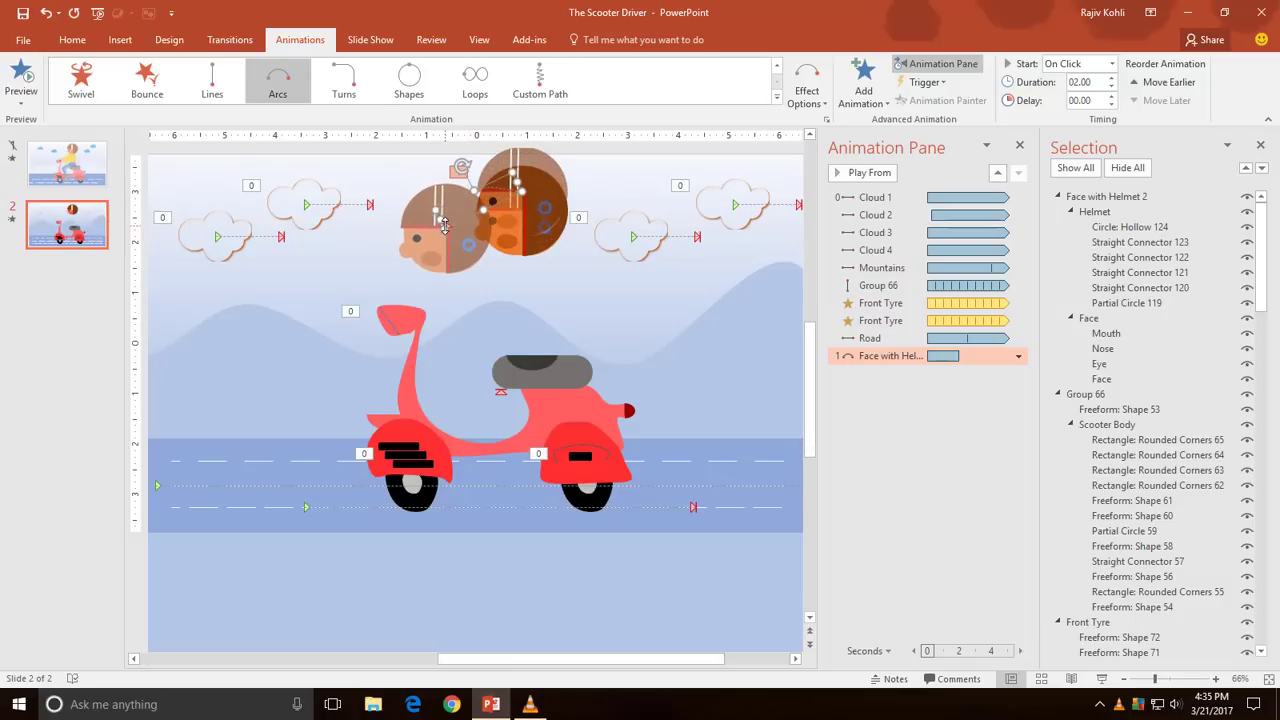
pyautogui.moveTo(440, 237); pyautogui.dragTo(430, 262)
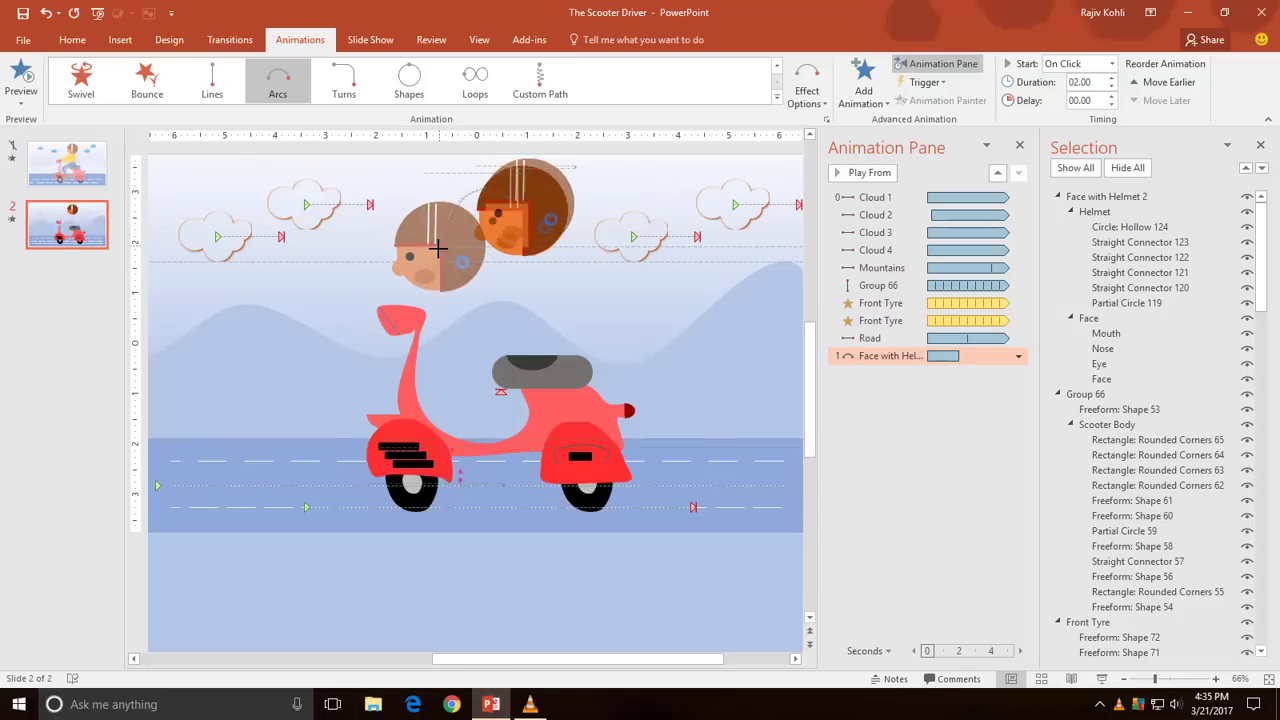
# - Line the arc path up with the head and set it to start With Previous
pyautogui.click(540, 213)
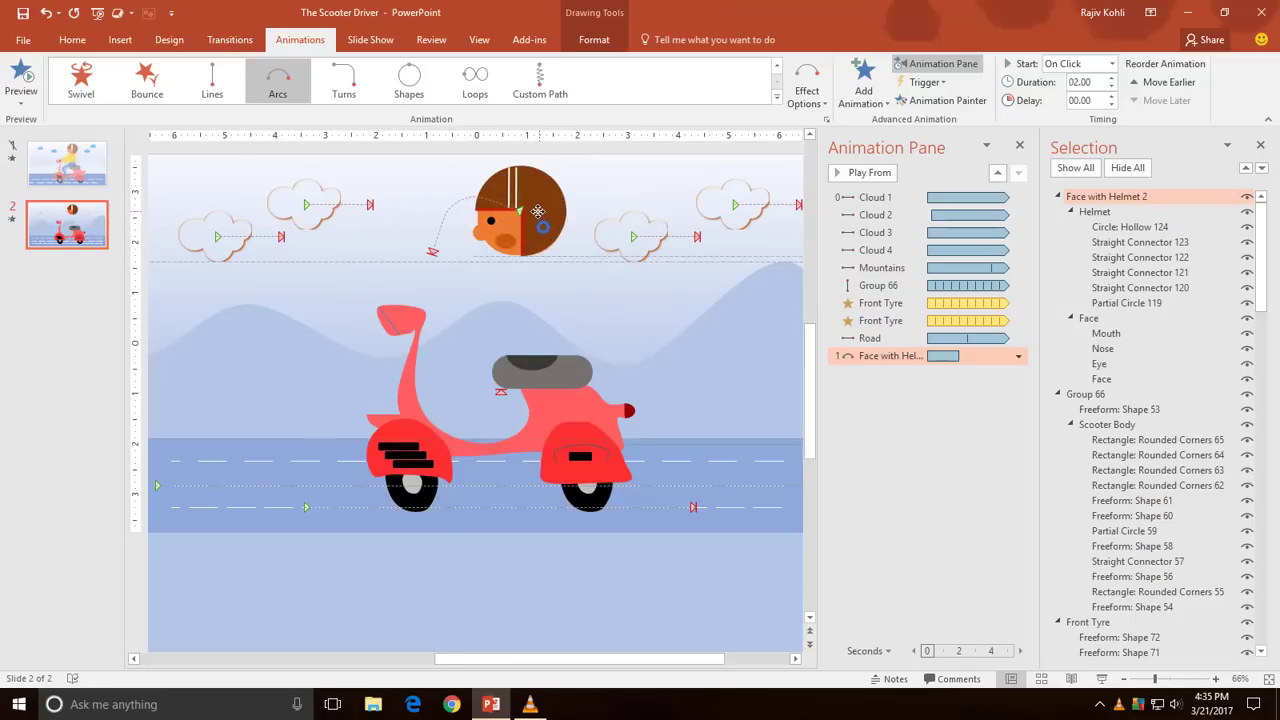
pyautogui.click(433, 247)
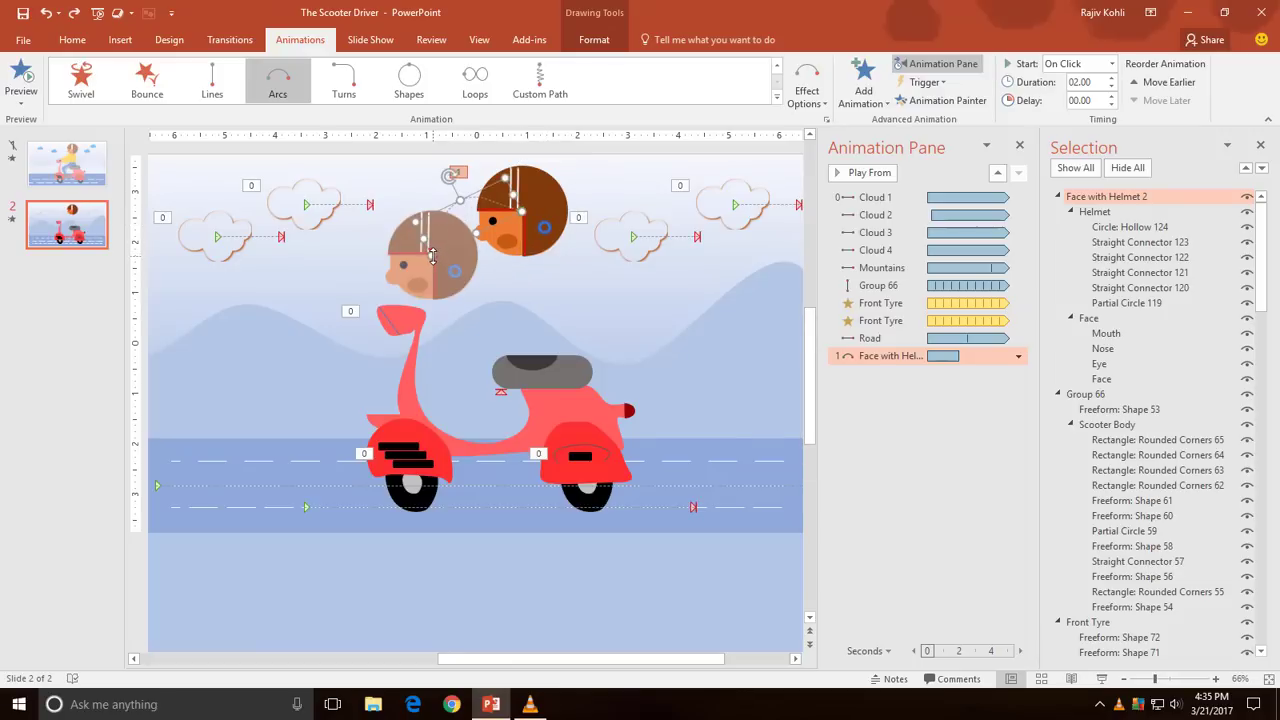
pyautogui.moveTo(432, 255)
pyautogui.mouseDown()
pyautogui.moveTo(411, 260)
pyautogui.moveTo(423, 260)
pyautogui.mouseUp()
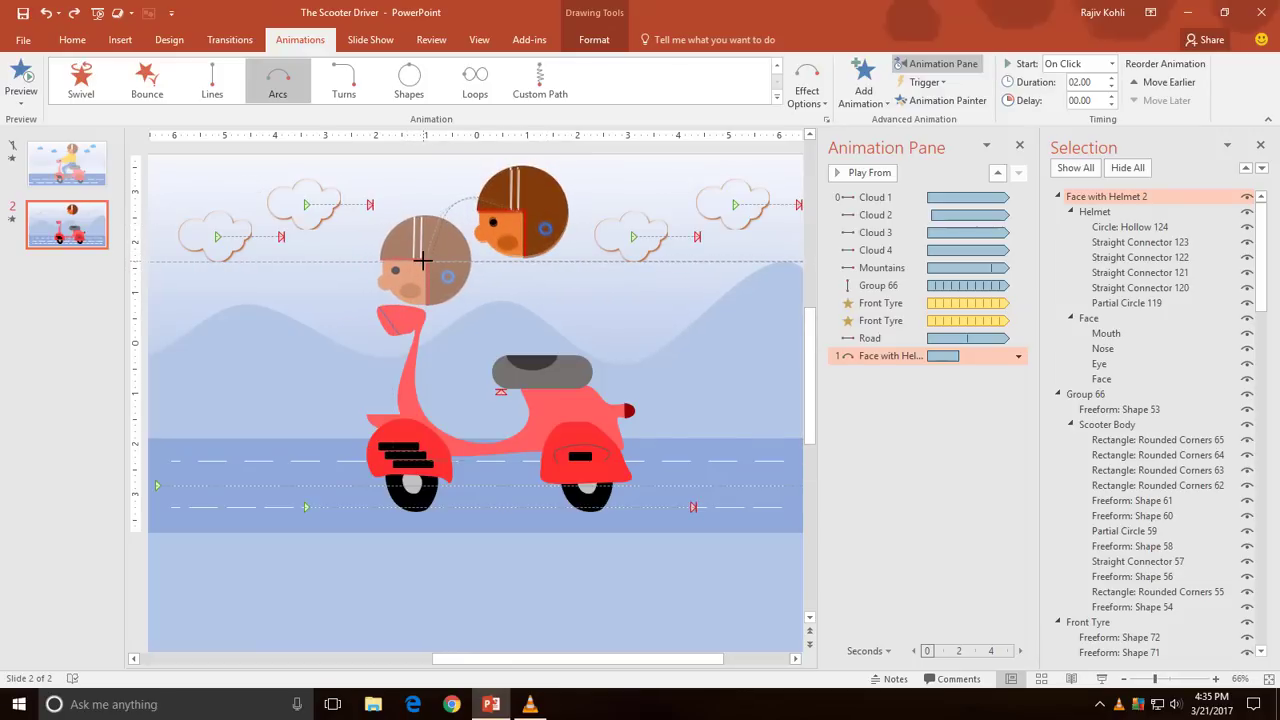
pyautogui.moveTo(428, 260); pyautogui.dragTo(432, 255)
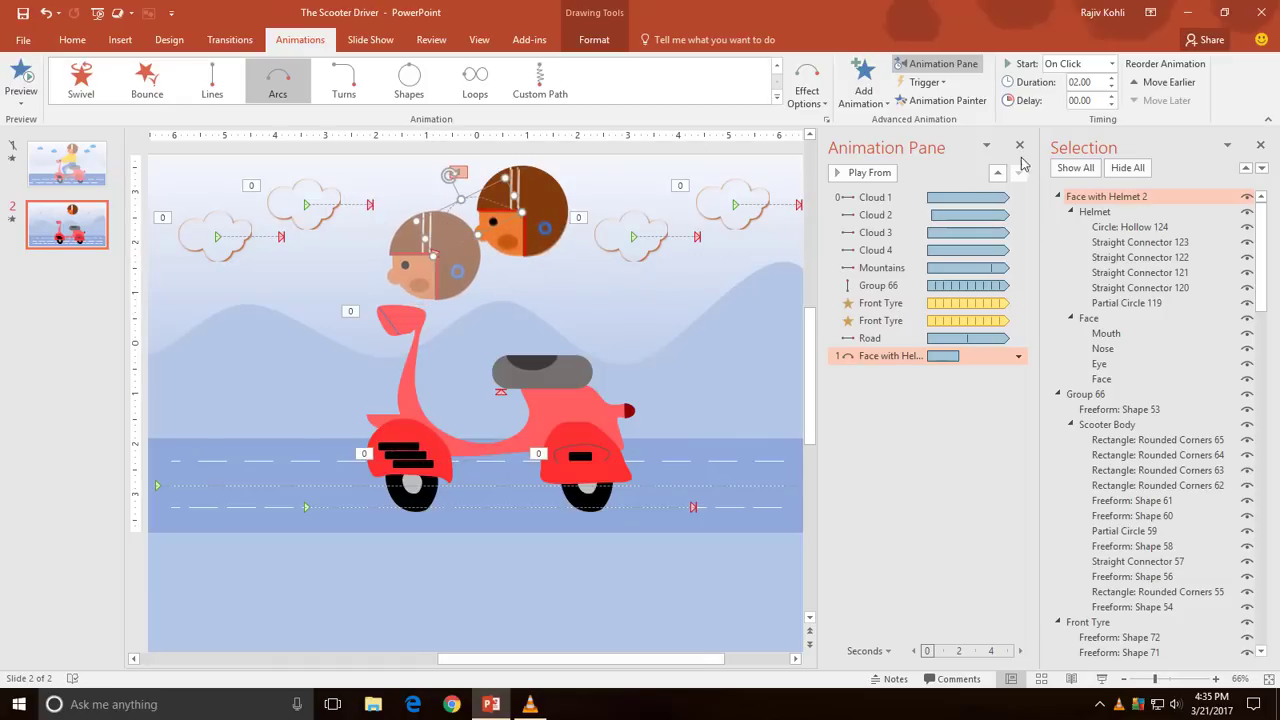
pyautogui.click(1110, 63)
pyautogui.click(1085, 95)
pyautogui.write('02')
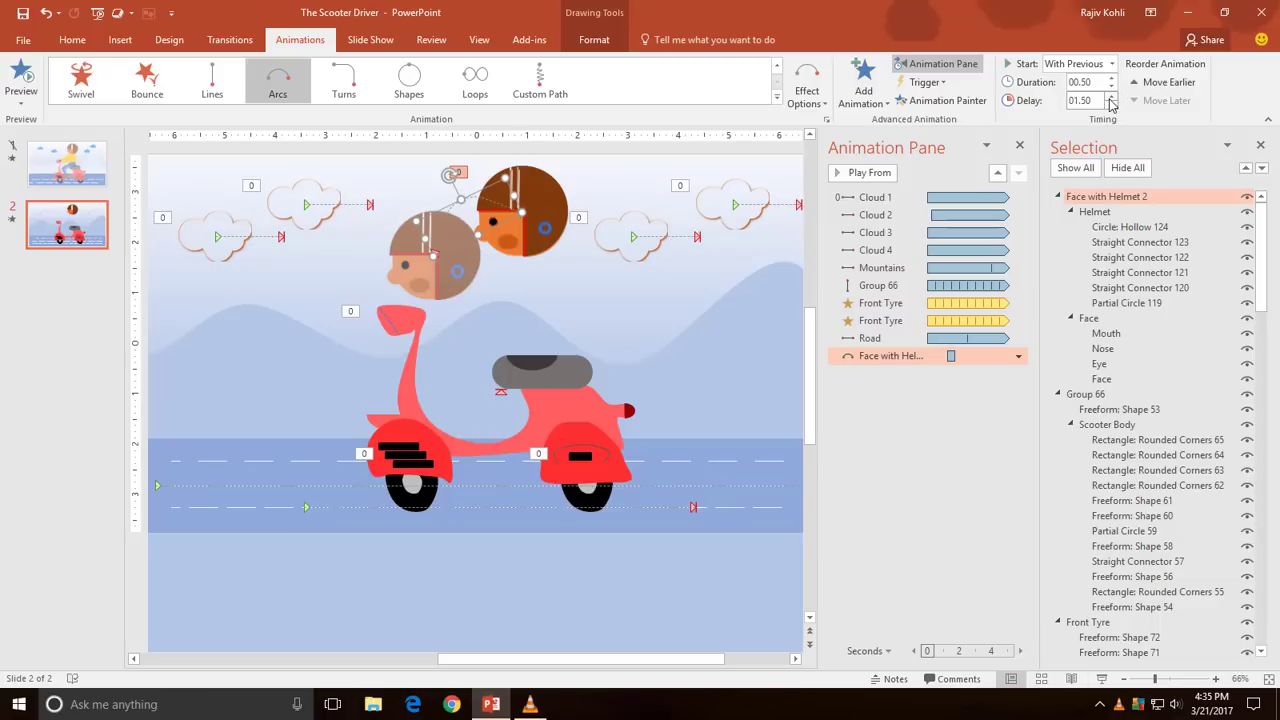
pyautogui.click(1101, 680)
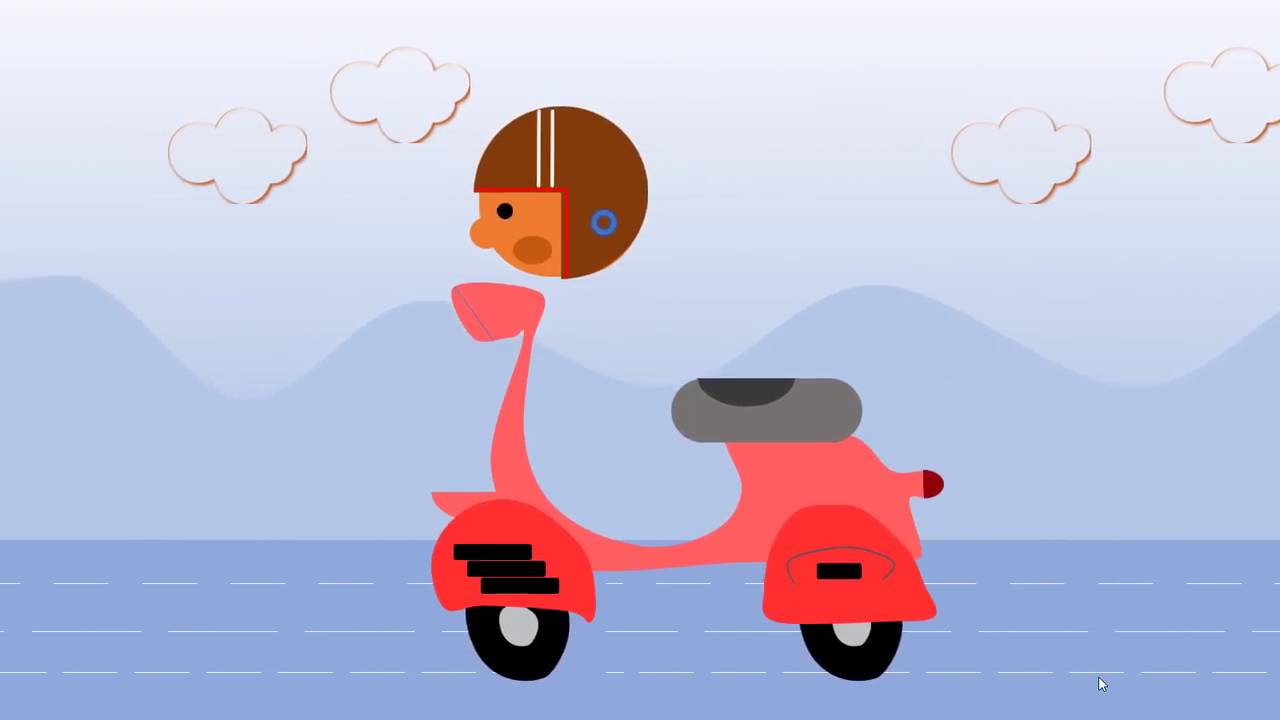
pyautogui.press('Escape')
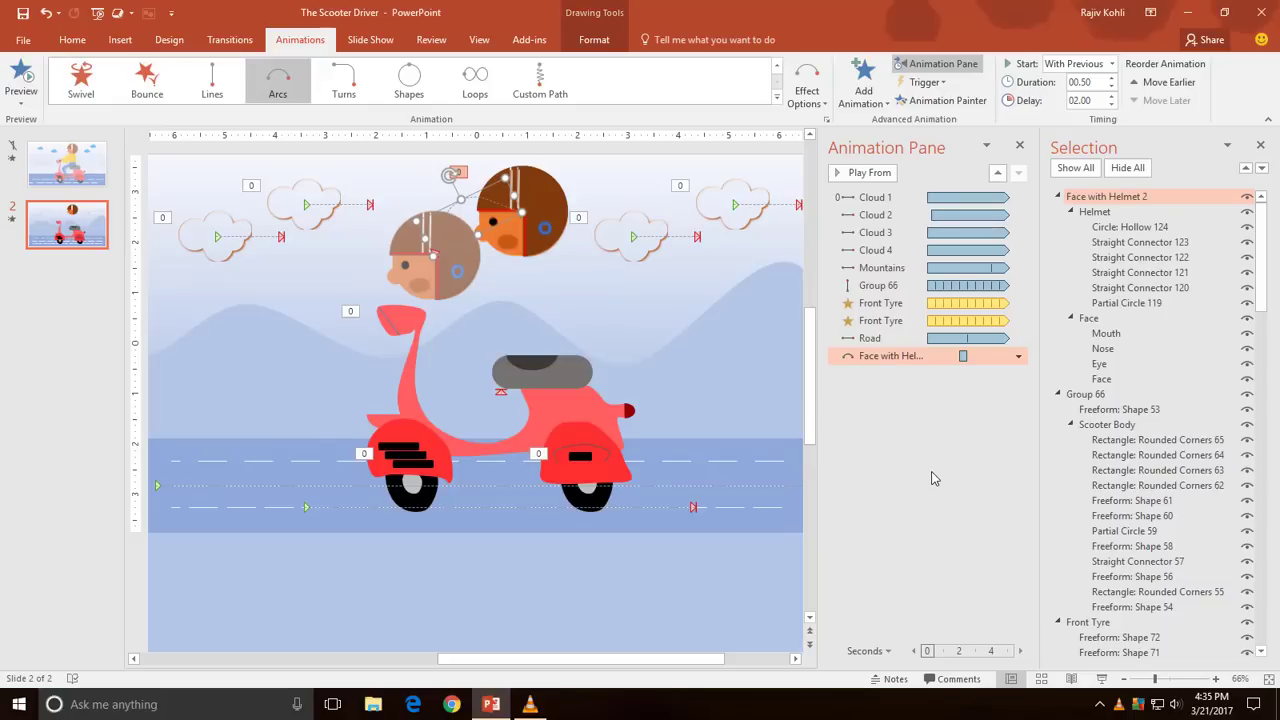
pyautogui.click(911, 399)
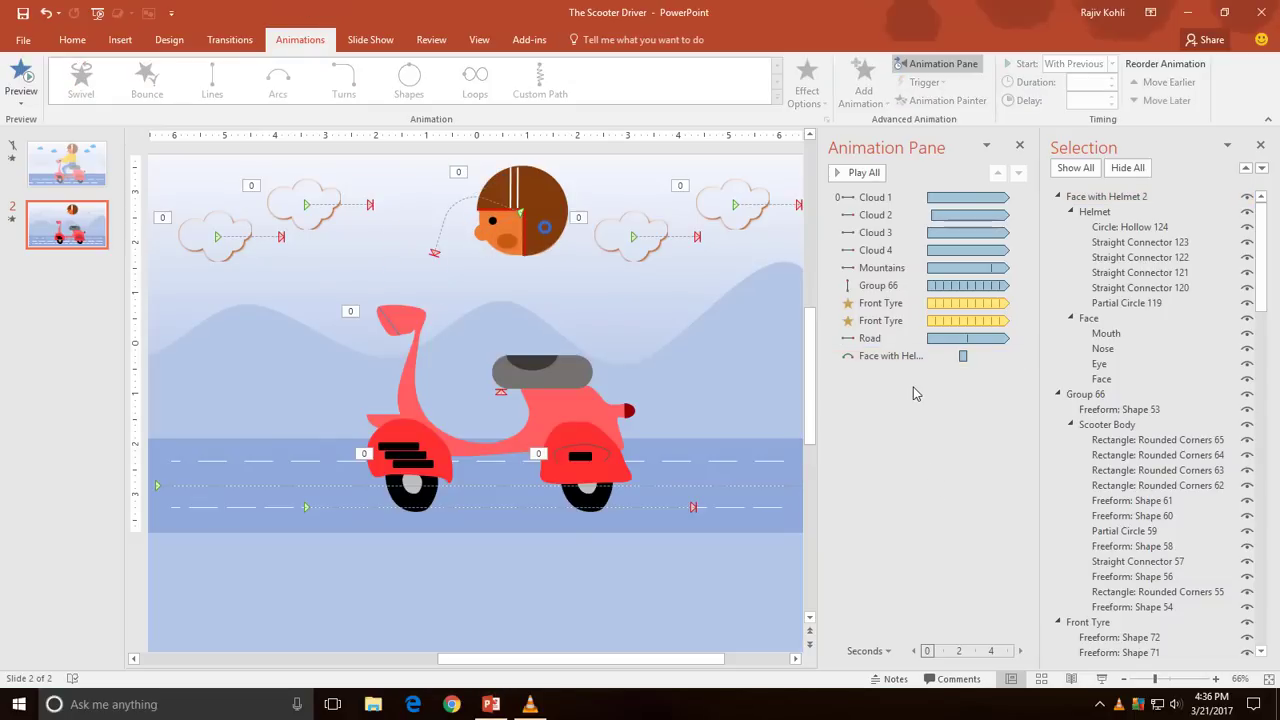
pyautogui.click(67, 165)
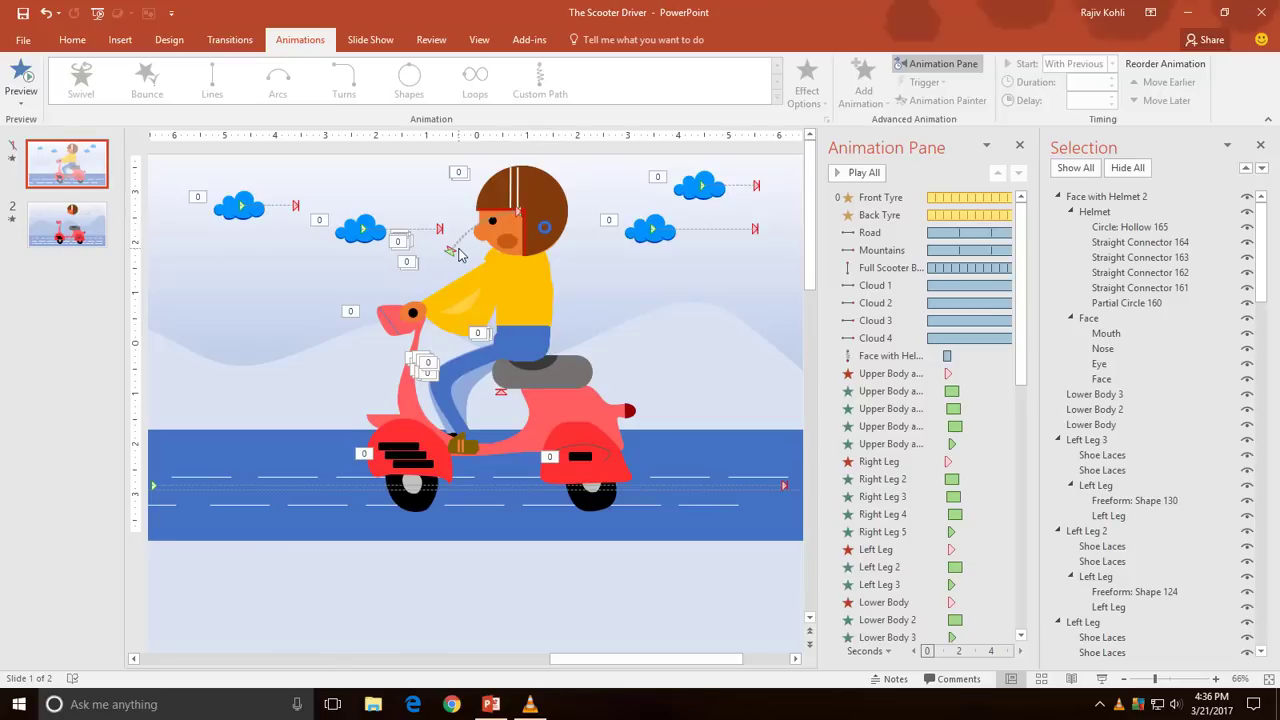
pyautogui.press('pagedown')
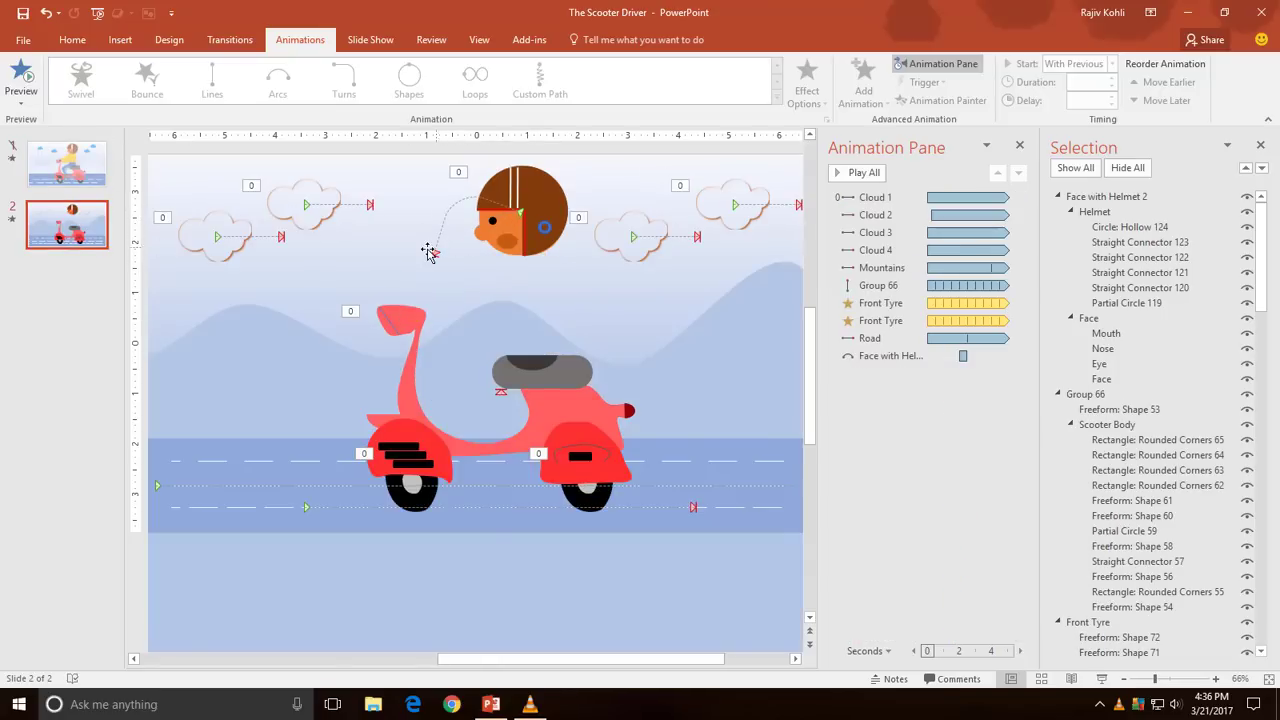
pyautogui.click(433, 255)
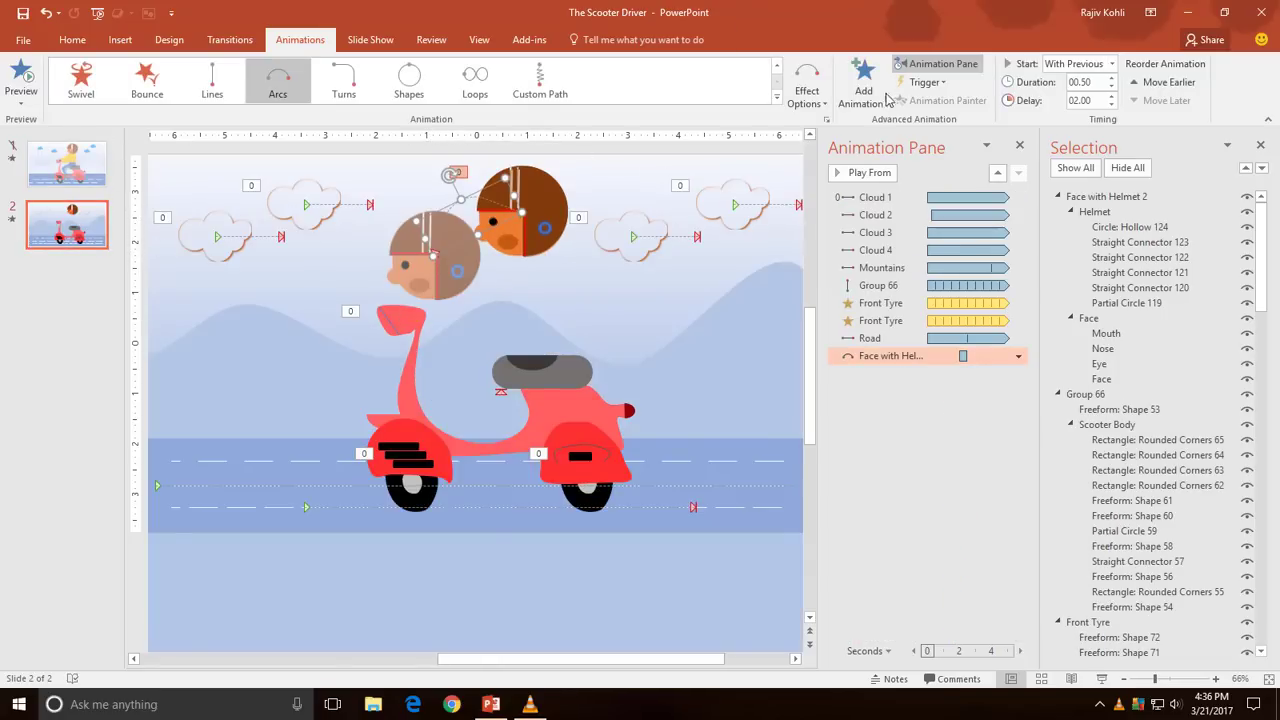
# - Edit the arc path's points, deleting one vertex and moving the end vertex
pyautogui.click(807, 92)
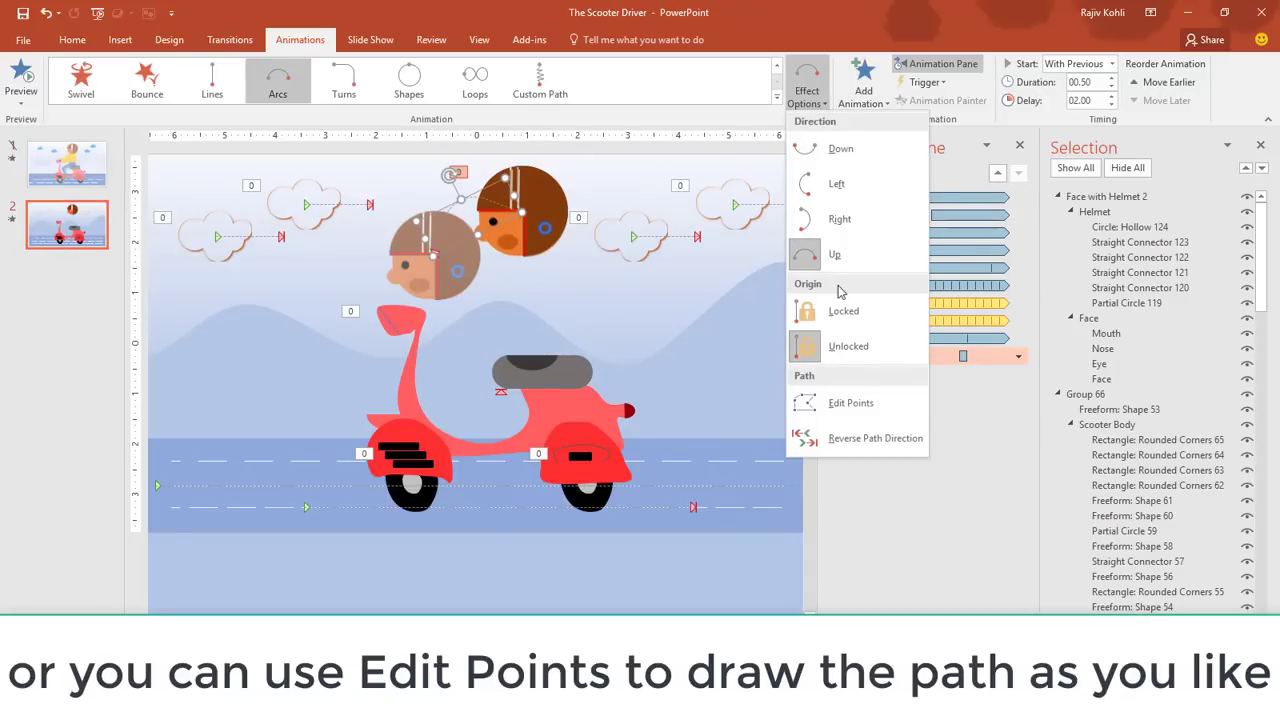
pyautogui.click(850, 403)
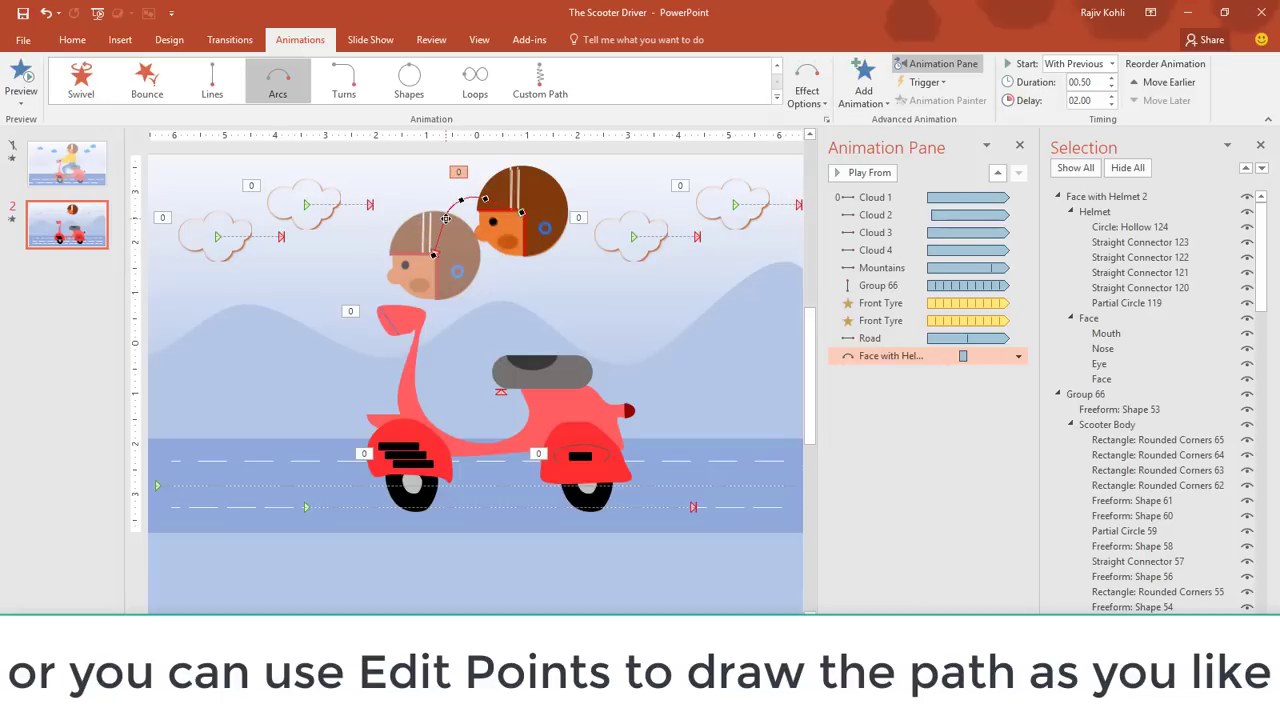
pyautogui.rightClick(453, 227)
pyautogui.click(490, 246)
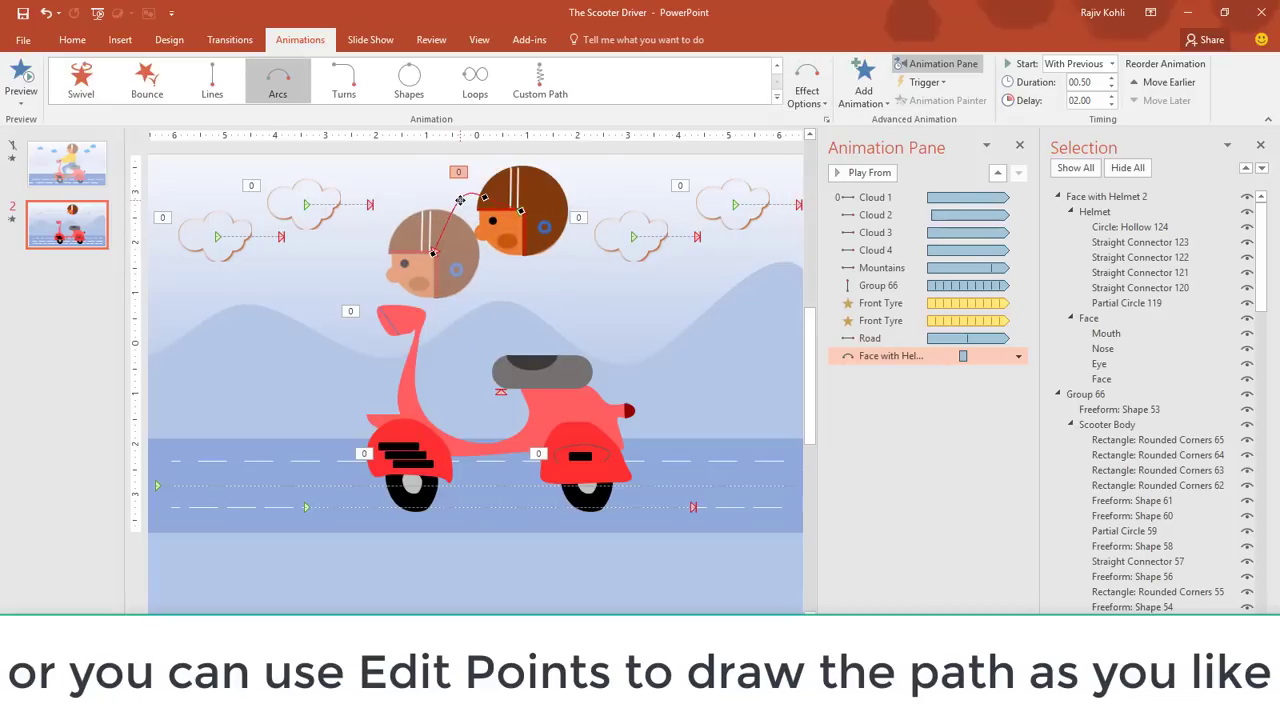
pyautogui.rightClick(460, 200)
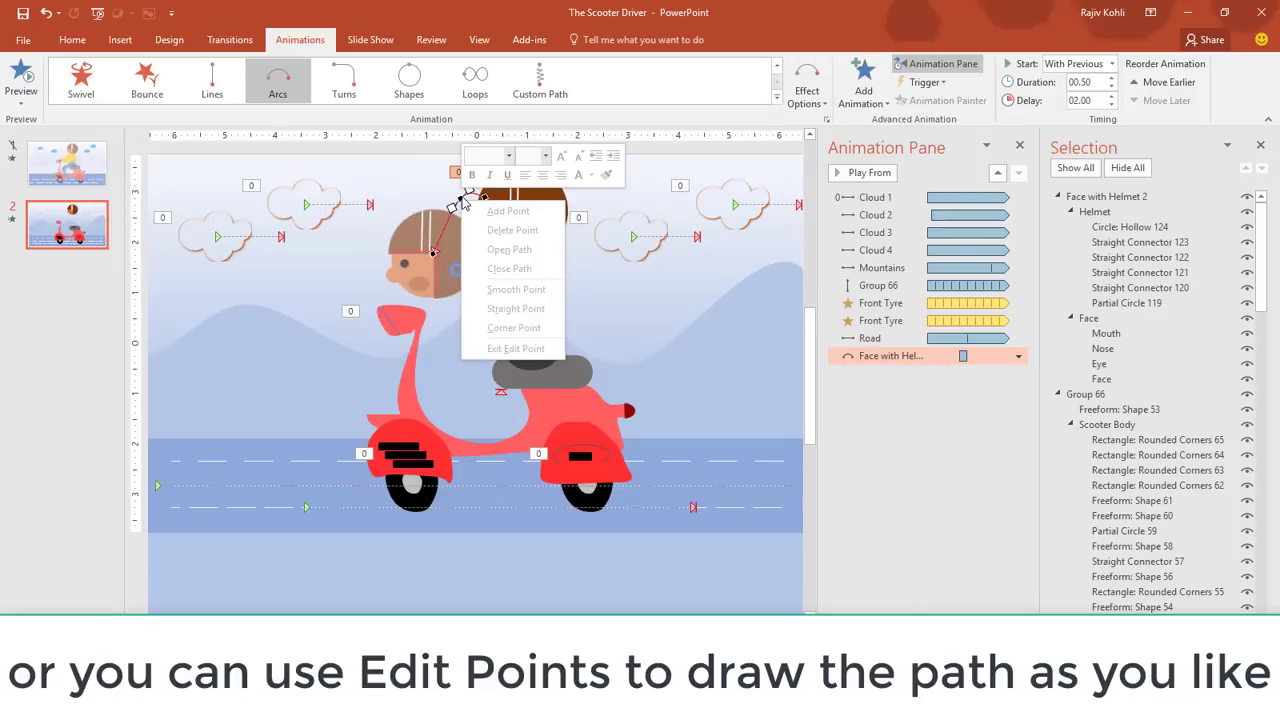
pyautogui.moveTo(468, 189); pyautogui.dragTo(487, 207)
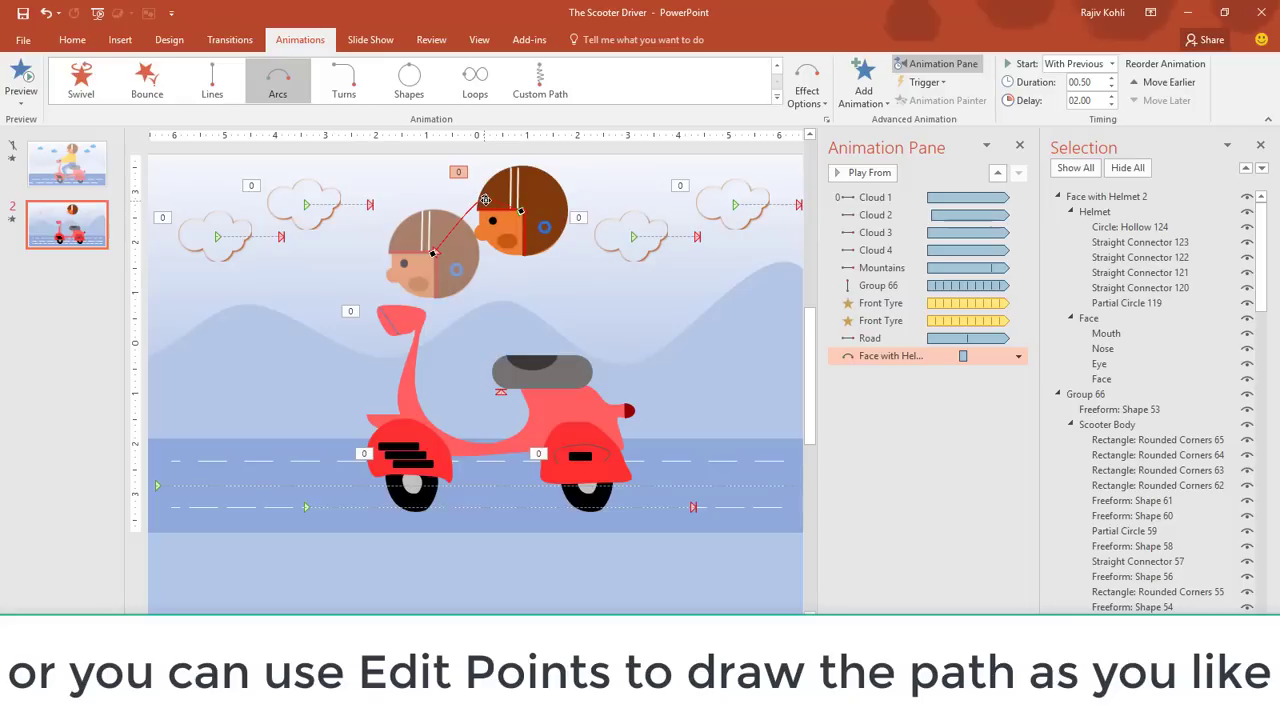
pyautogui.rightClick(488, 196)
pyautogui.click(515, 226)
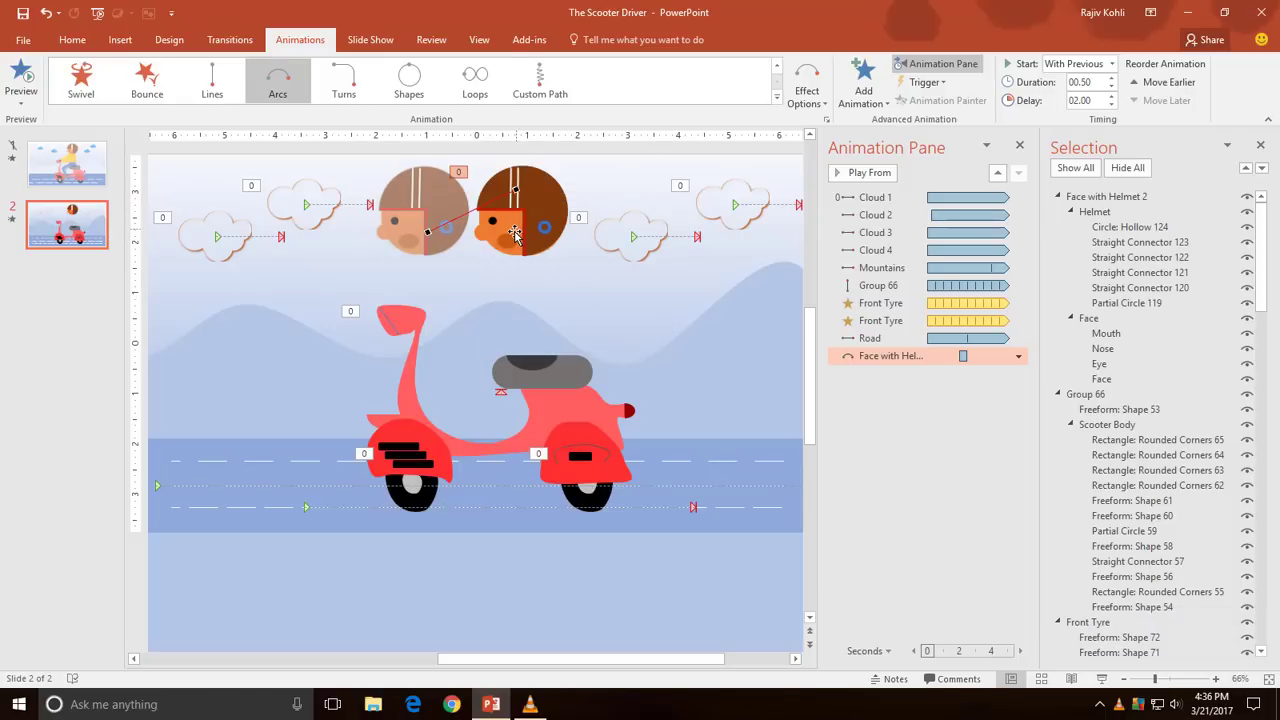
# - Add a new point, bend the path curve, raise its end, and preview the slide
pyautogui.rightClick(428, 231)
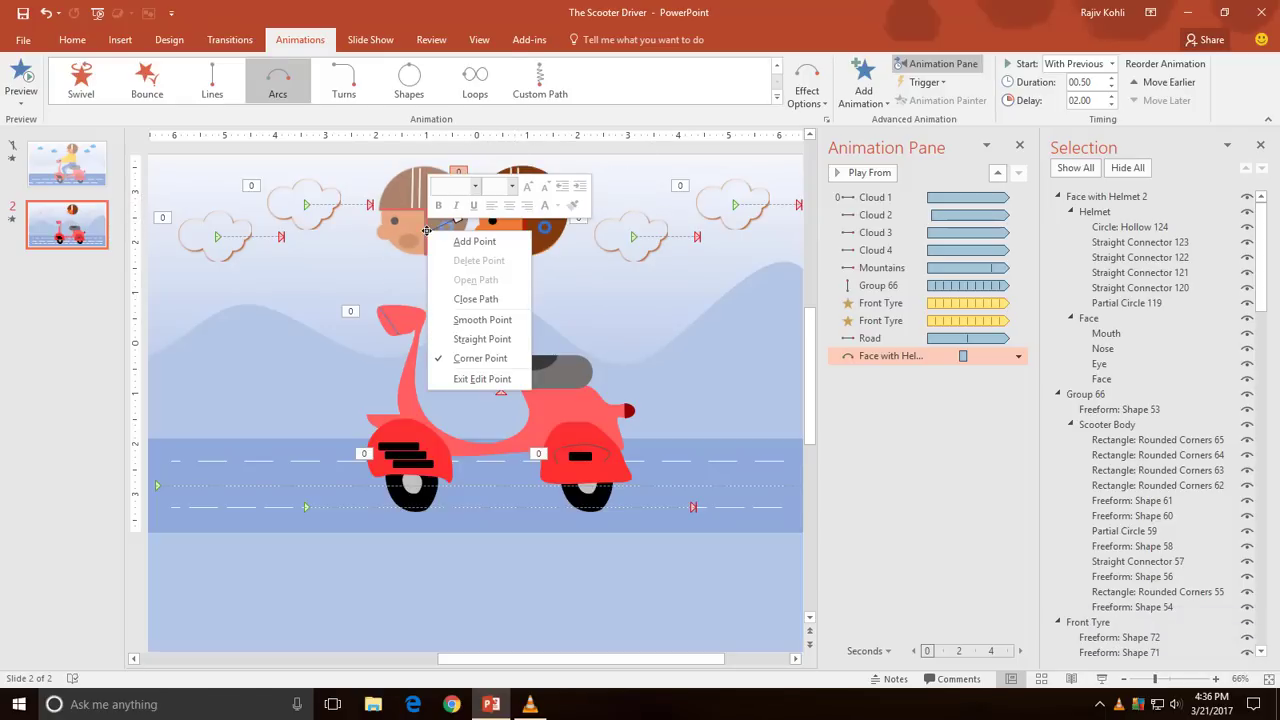
pyautogui.click(477, 242)
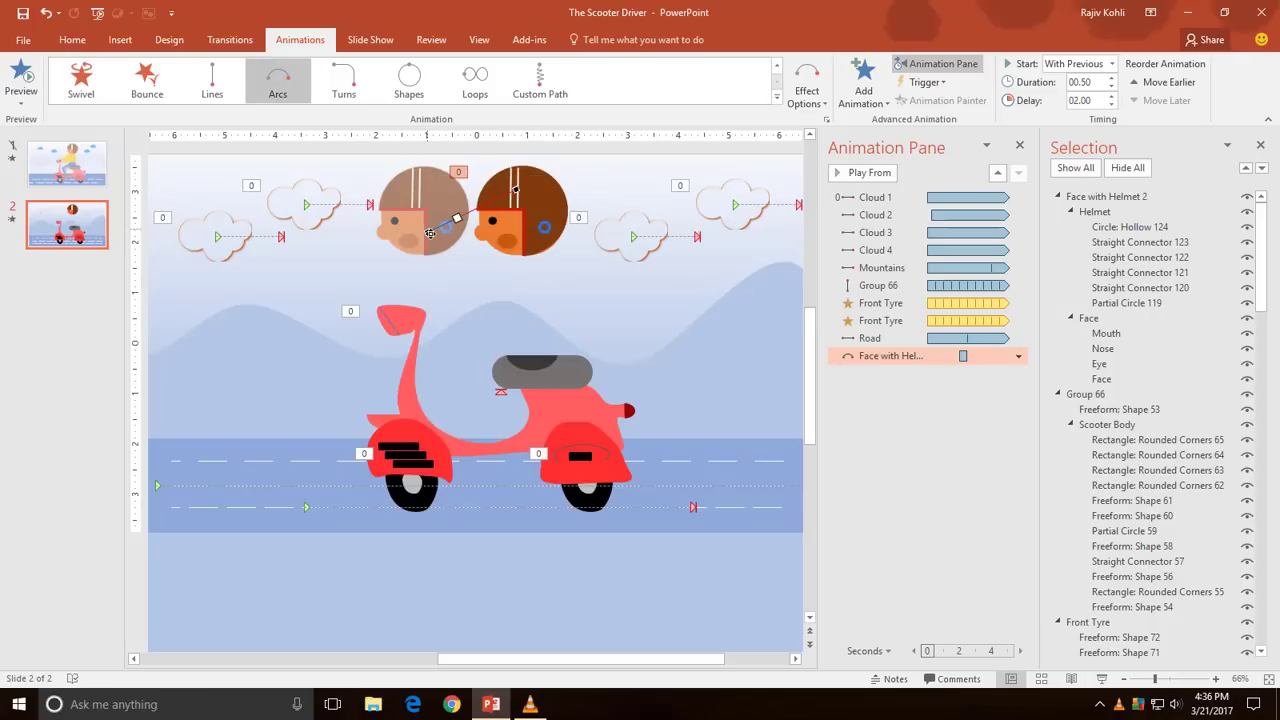
pyautogui.moveTo(428, 234)
pyautogui.mouseDown()
pyautogui.moveTo(426, 267)
pyautogui.moveTo(452, 276)
pyautogui.moveTo(431, 255)
pyautogui.mouseUp()
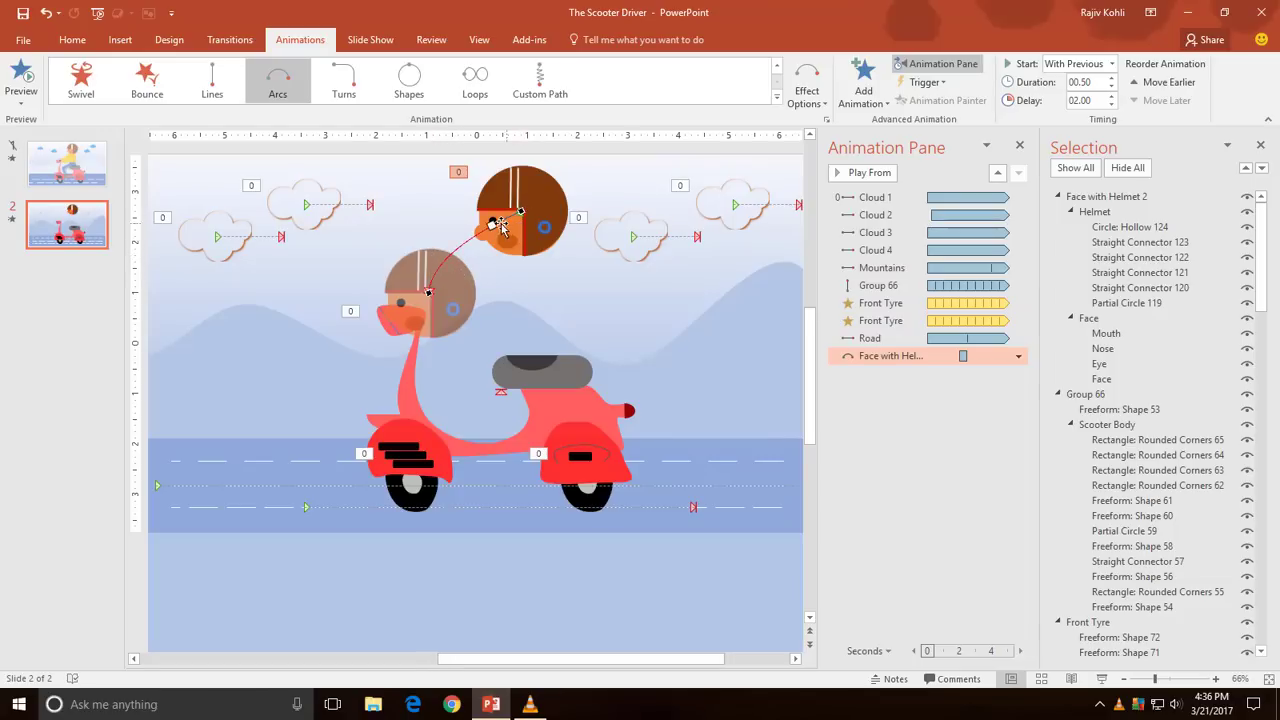
pyautogui.moveTo(491, 223); pyautogui.dragTo(490, 209)
pyautogui.moveTo(487, 208); pyautogui.dragTo(489, 207)
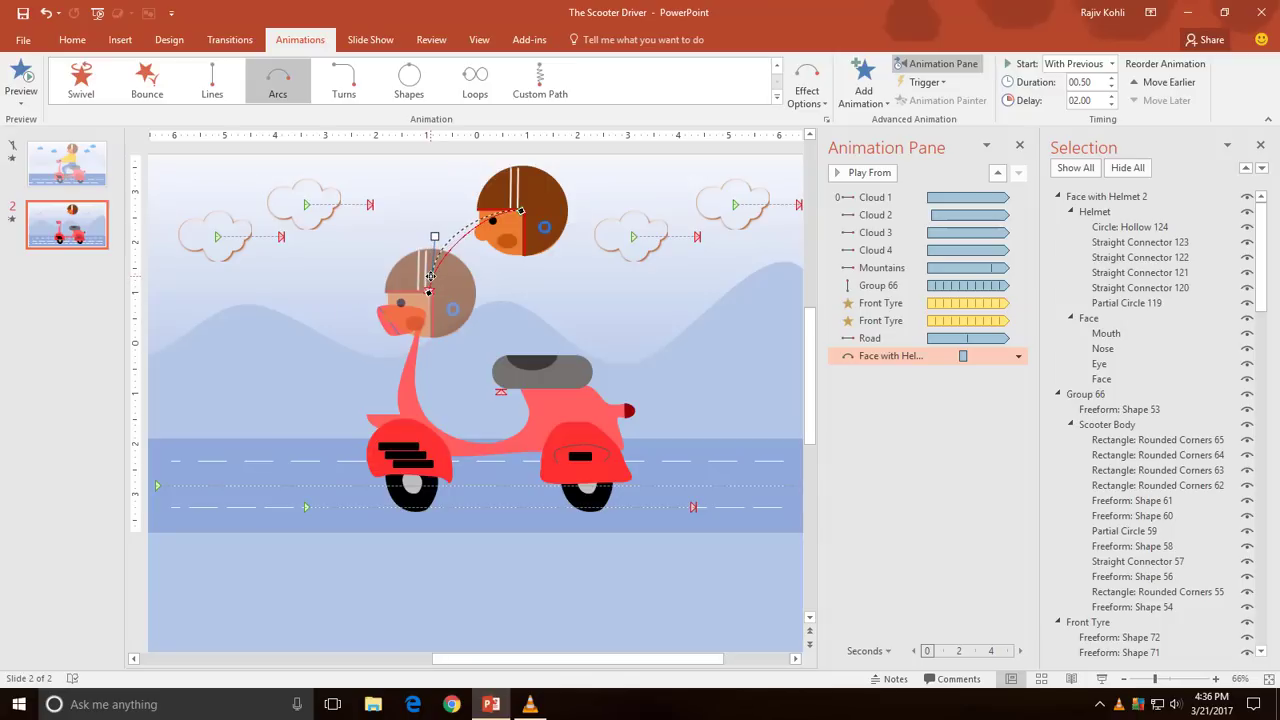
pyautogui.moveTo(426, 293); pyautogui.dragTo(438, 265)
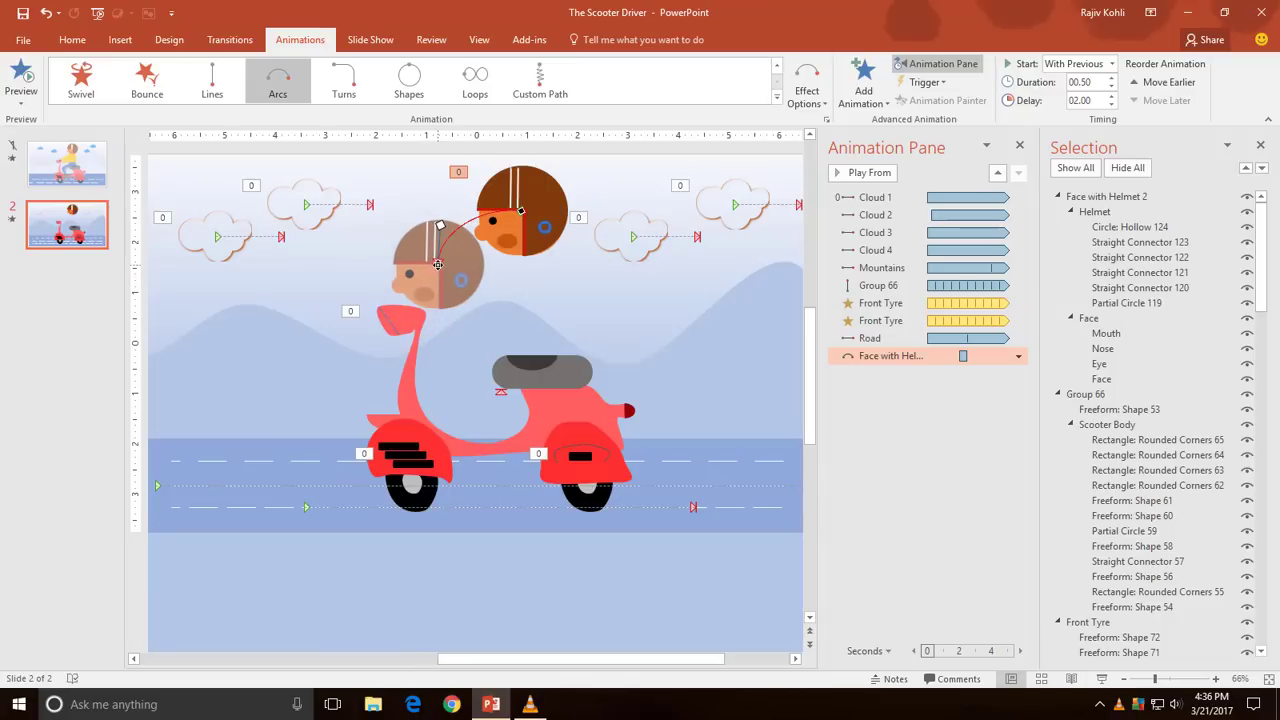
pyautogui.click(1102, 679)
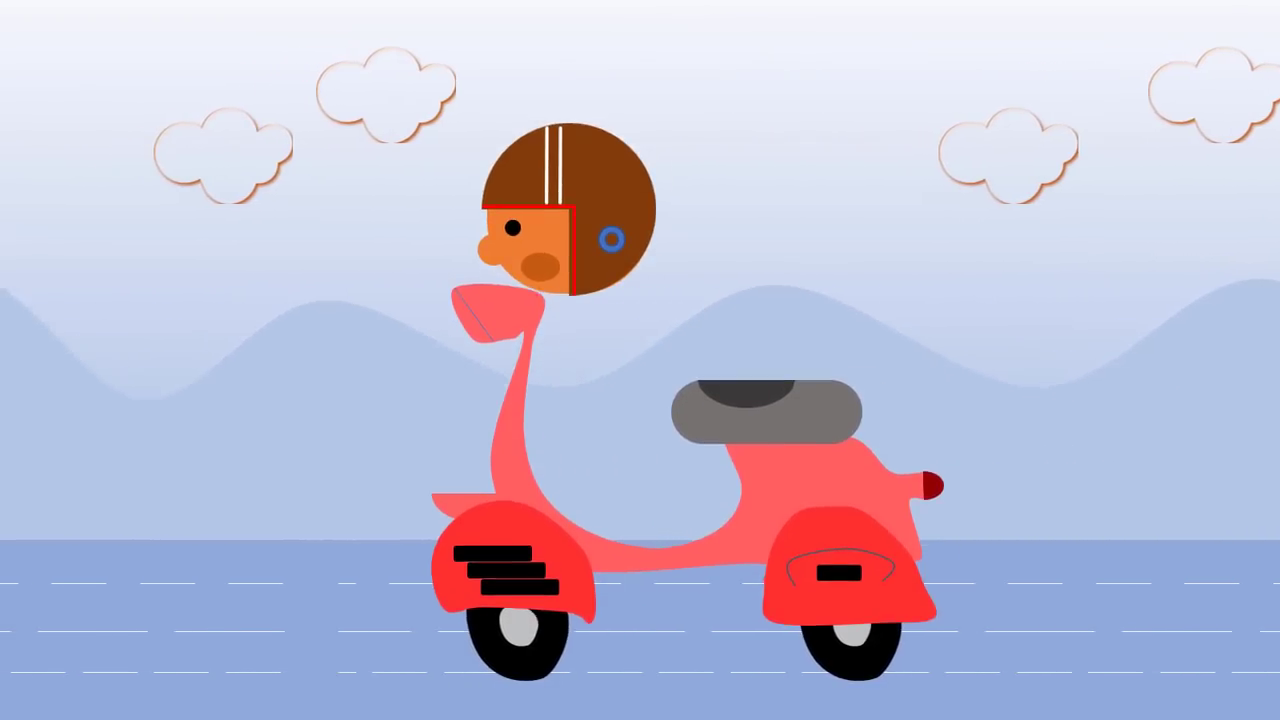
pyautogui.press('Escape')
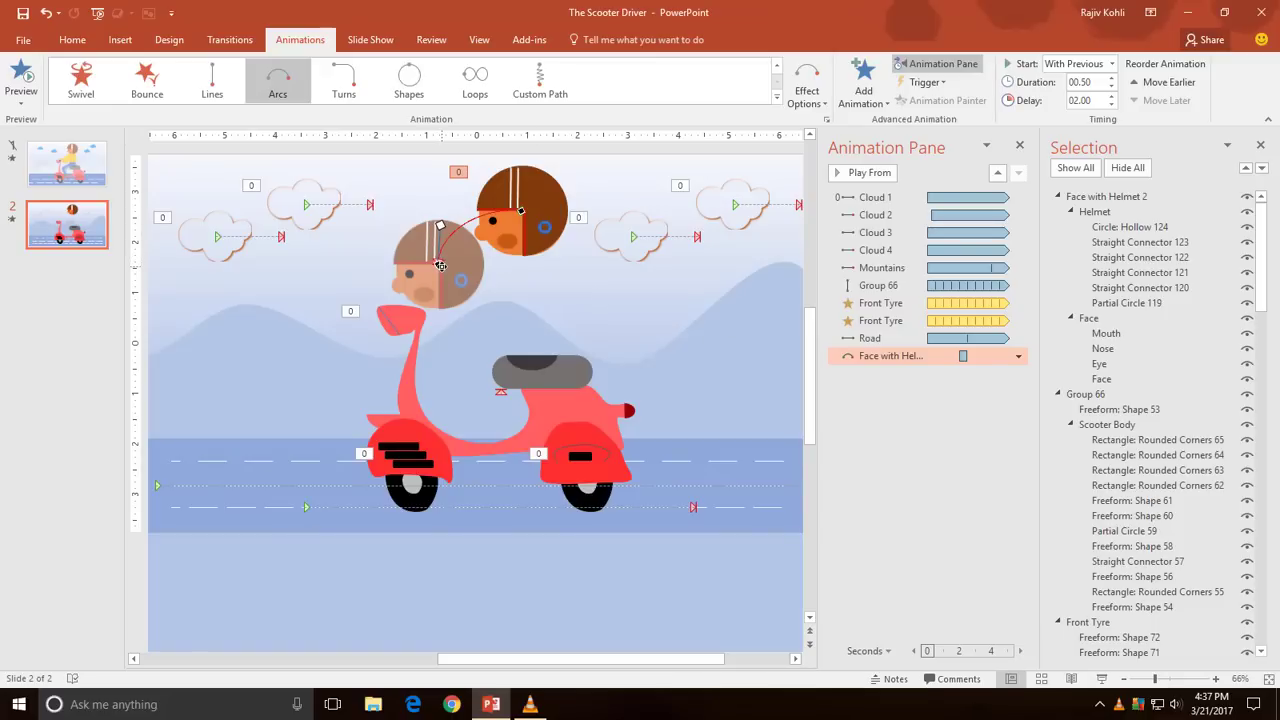
# - Fine-tune the head path's curve and start point, then replay slide 2
pyautogui.moveTo(440, 263); pyautogui.dragTo(441, 253)
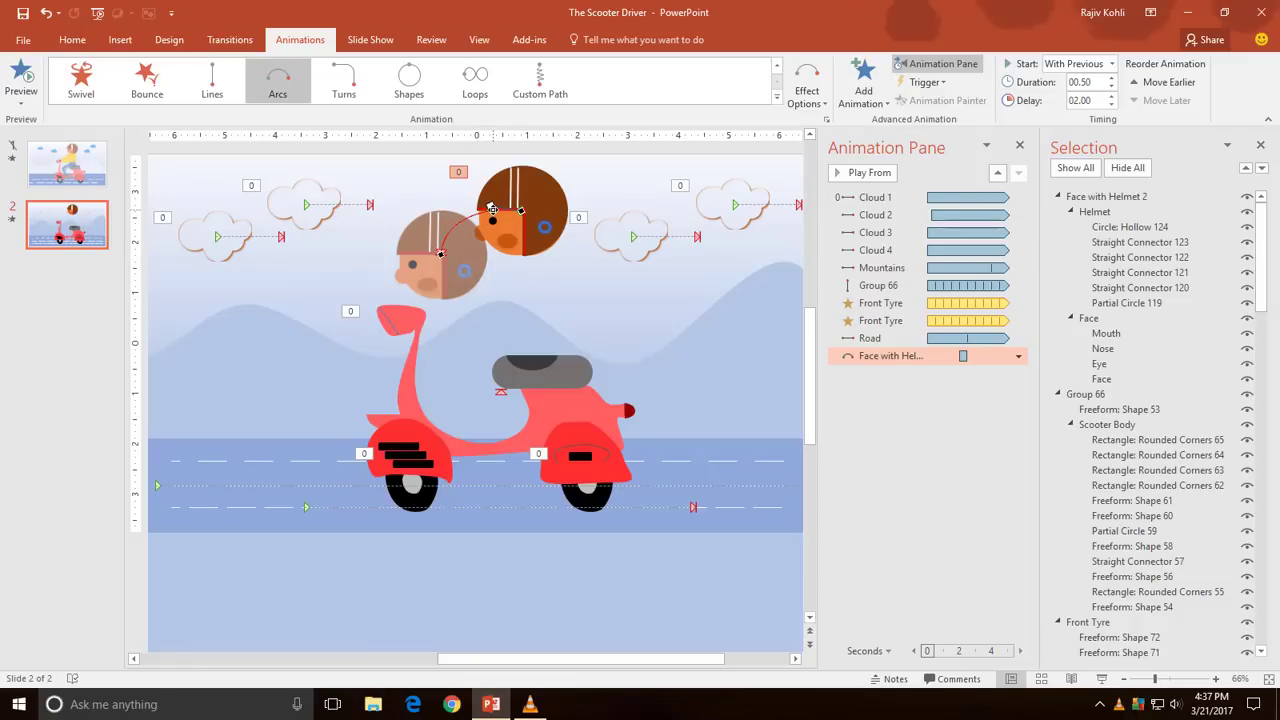
pyautogui.moveTo(490, 207); pyautogui.dragTo(496, 203)
pyautogui.hotkey('shift', 'F5')
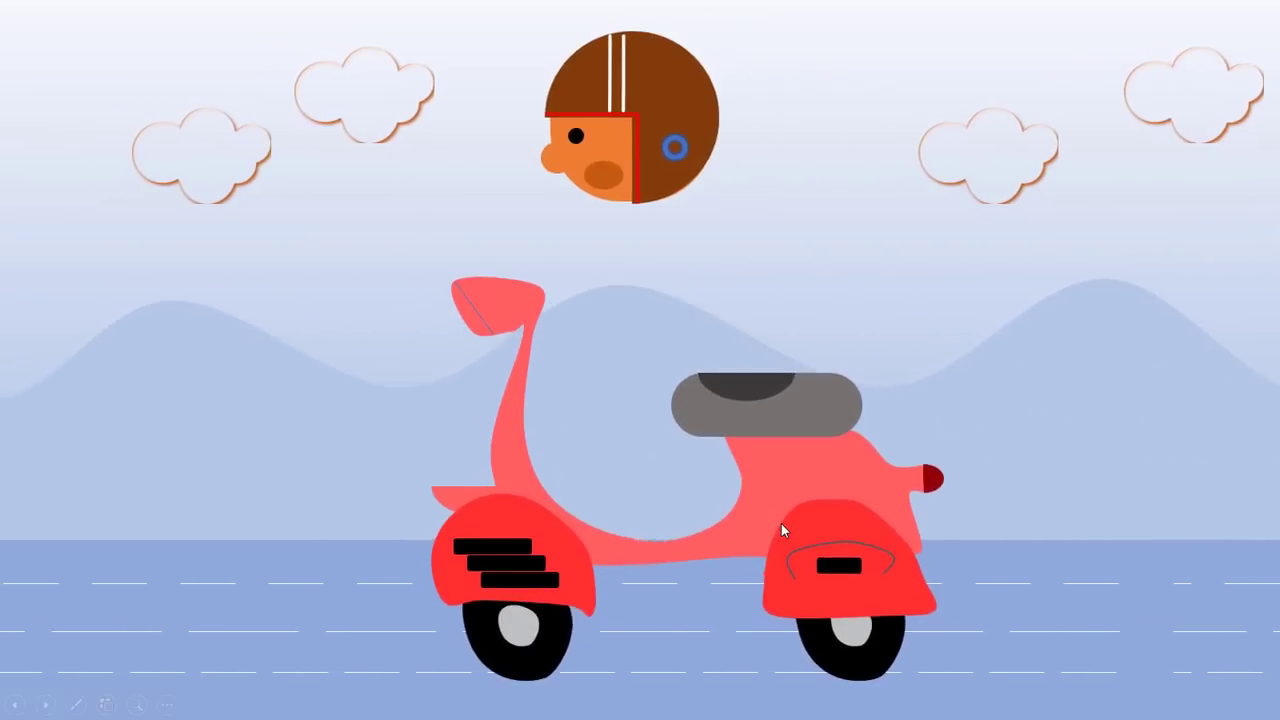
pyautogui.press('Escape')
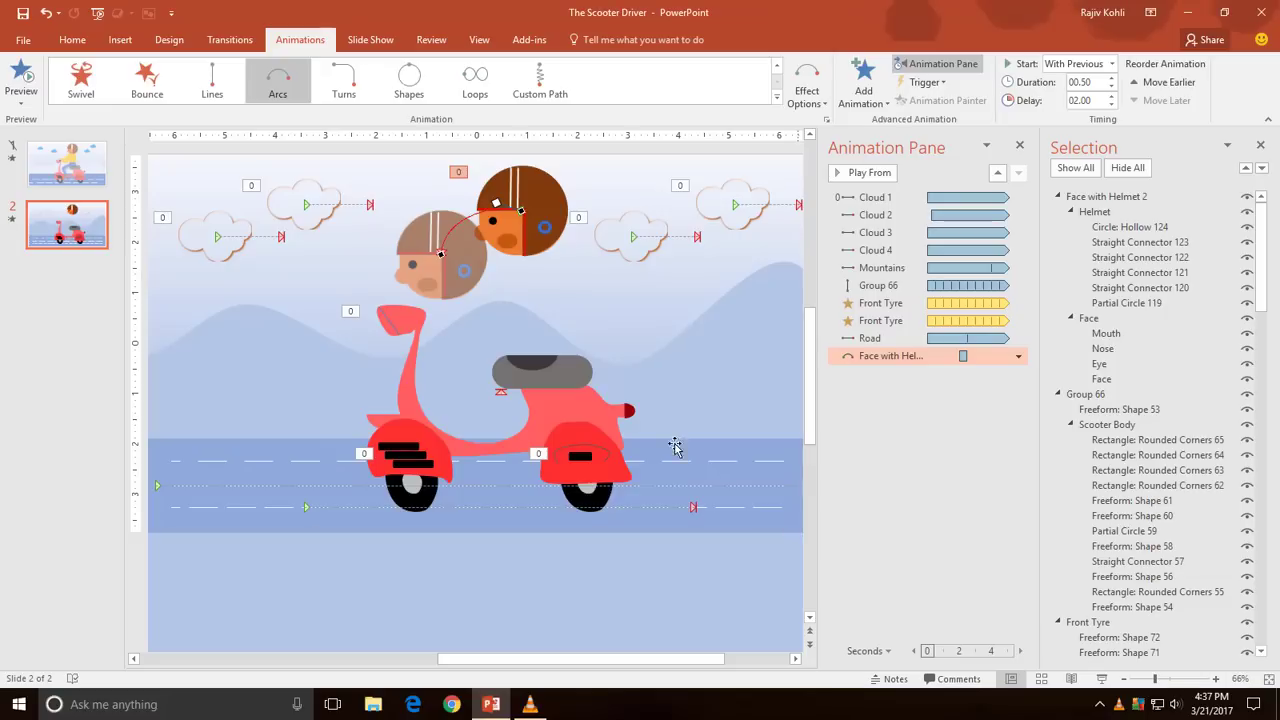
# - Select the rider's helmeted head and drag it aside on the slide
pyautogui.click(68, 165)
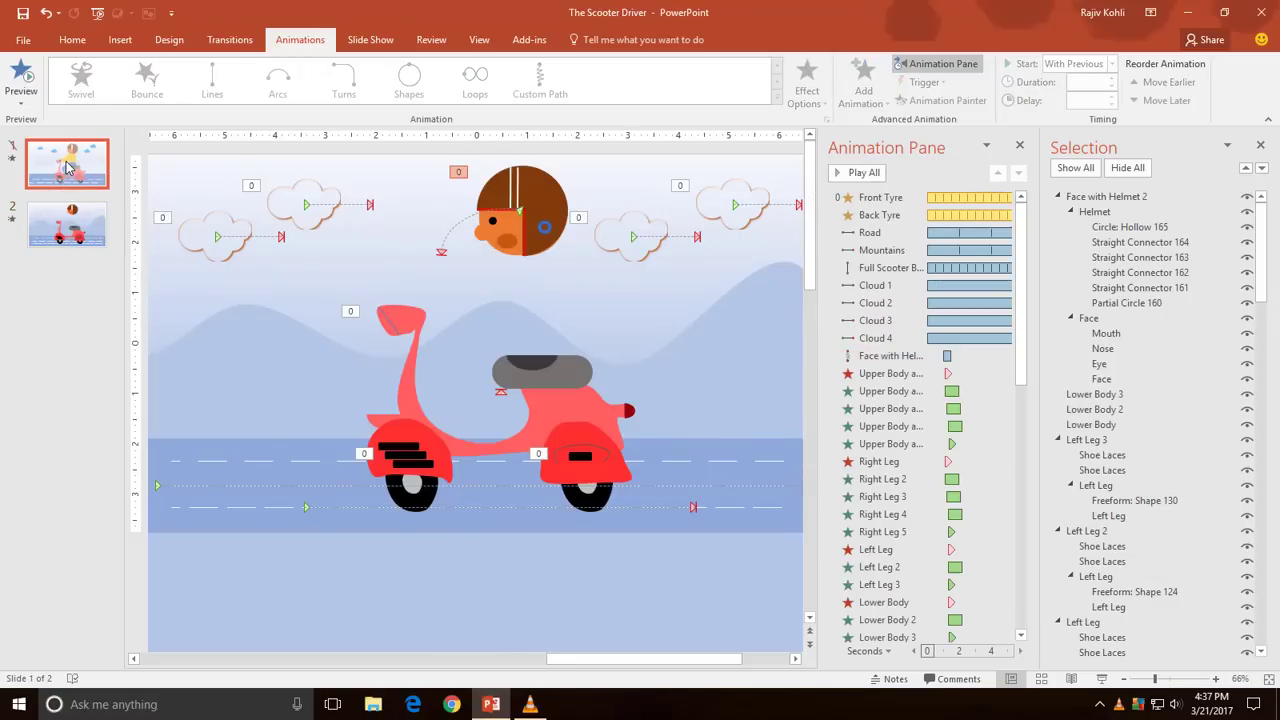
pyautogui.click(546, 192)
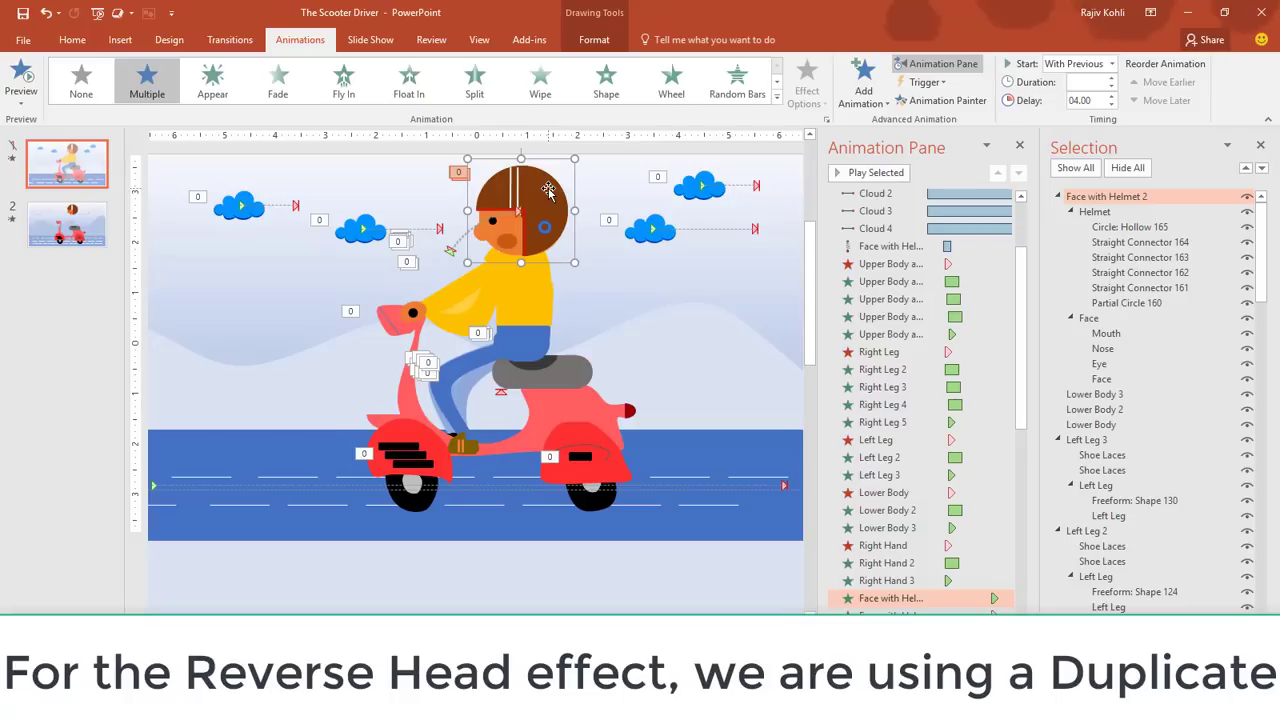
pyautogui.moveTo(530, 210); pyautogui.dragTo(399, 207)
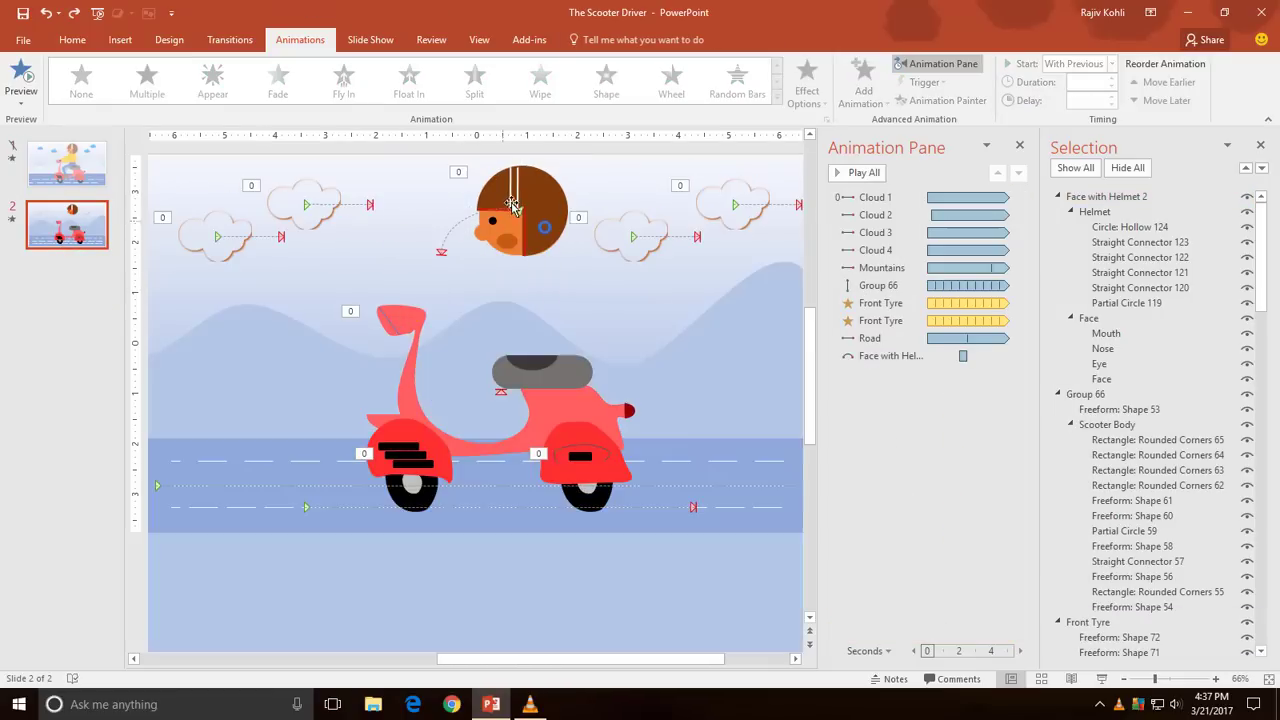
# - Copy and paste the helmeted head group, aligning the copy exactly over the original
pyautogui.click(531, 190)
pyautogui.click(72, 39)
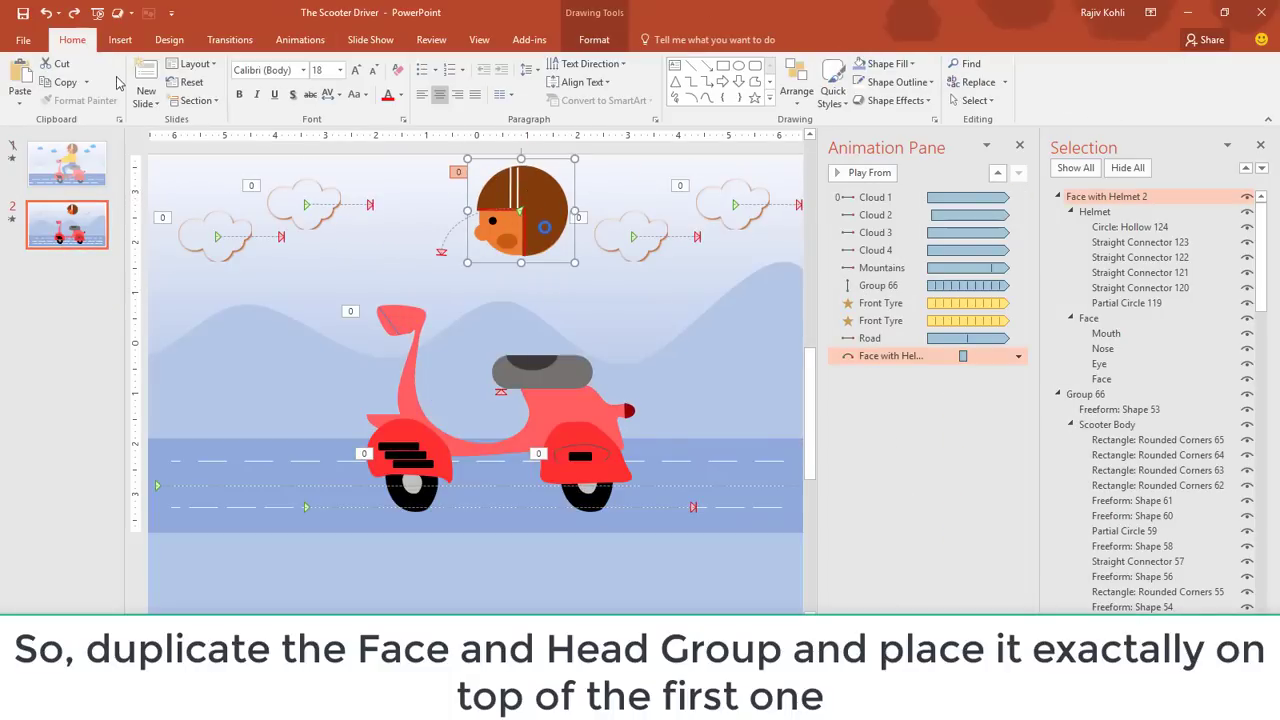
pyautogui.click(60, 82)
pyautogui.click(19, 78)
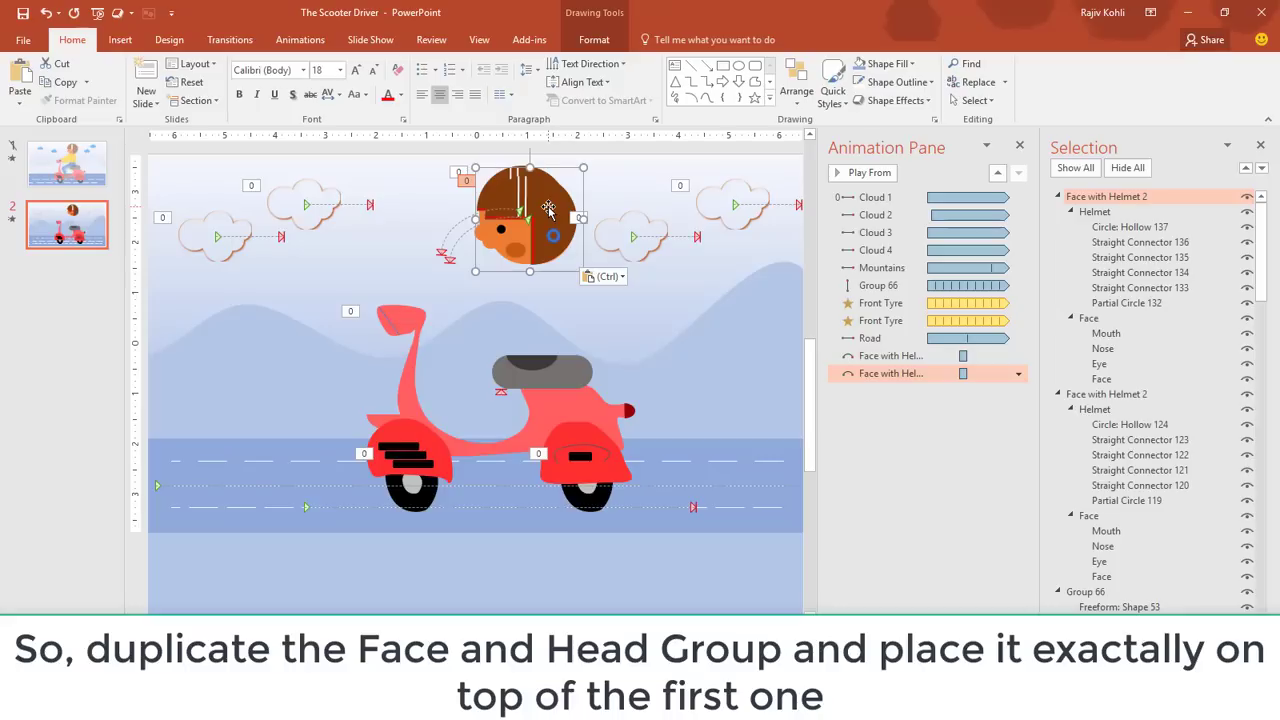
pyautogui.moveTo(548, 208); pyautogui.dragTo(540, 201)
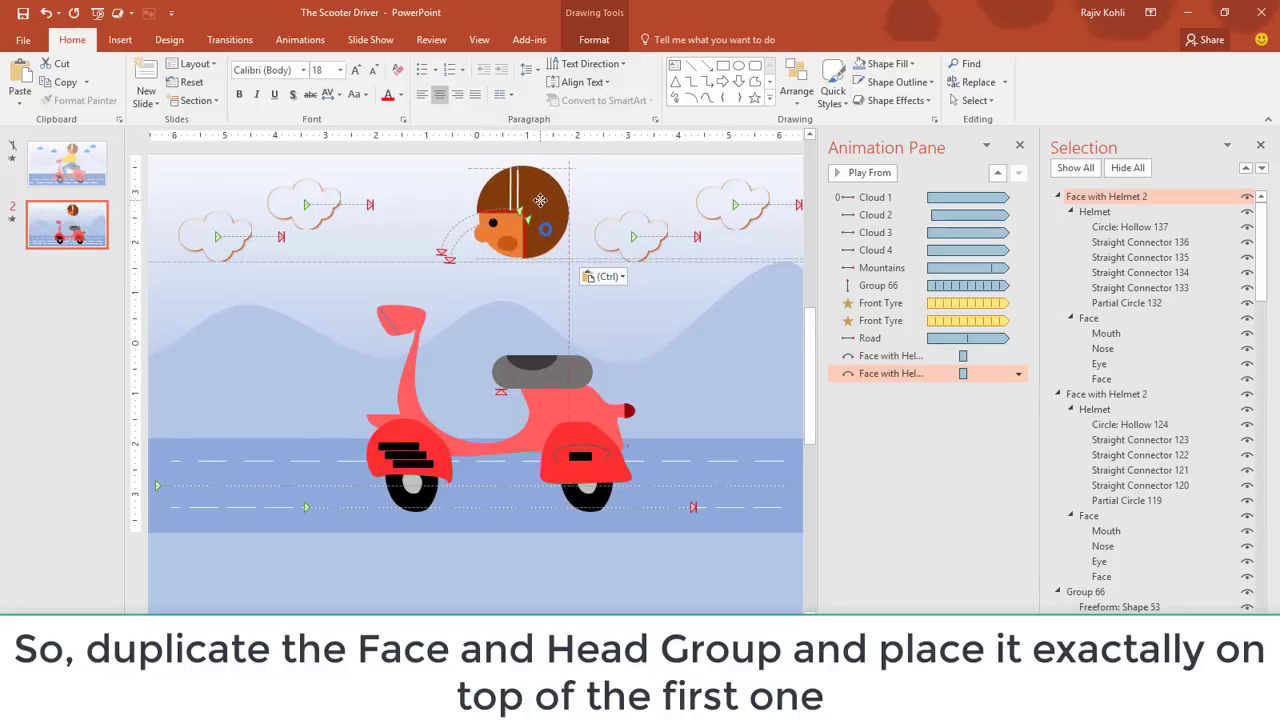
pyautogui.moveTo(540, 201); pyautogui.dragTo(541, 197)
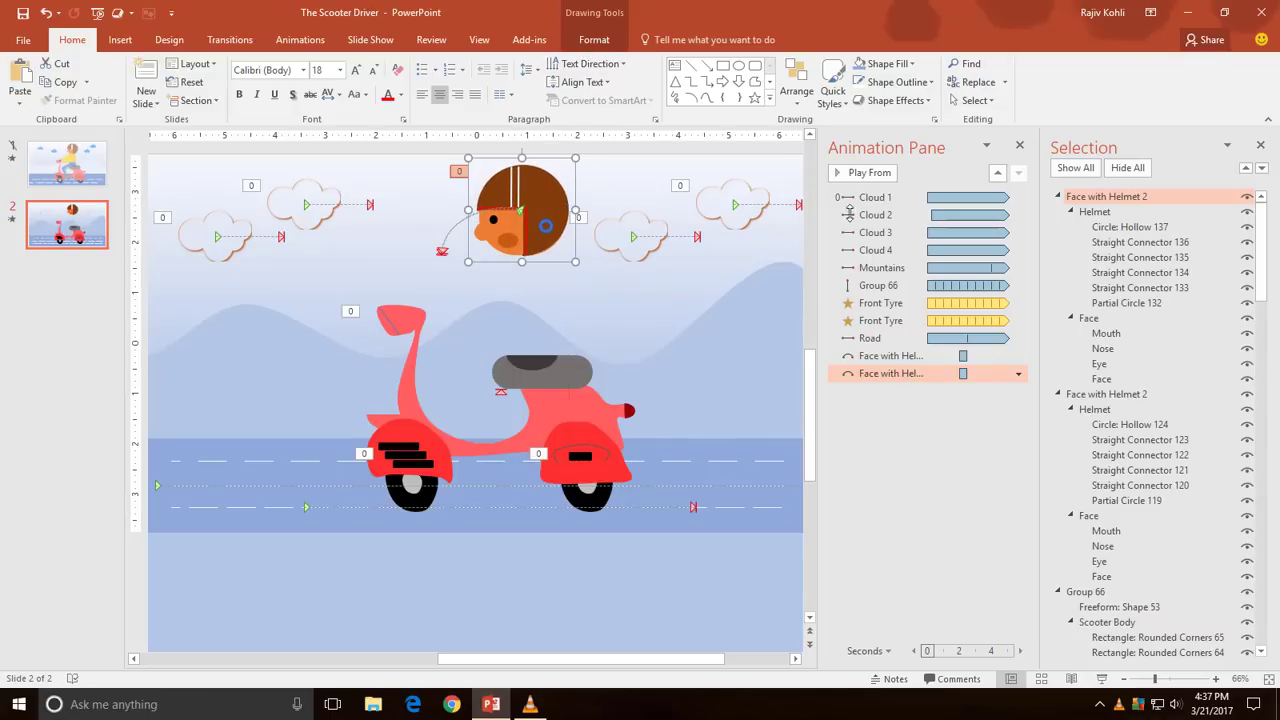
# - Reverse the copied head's arc path direction and lengthen its delay
pyautogui.click(300, 40)
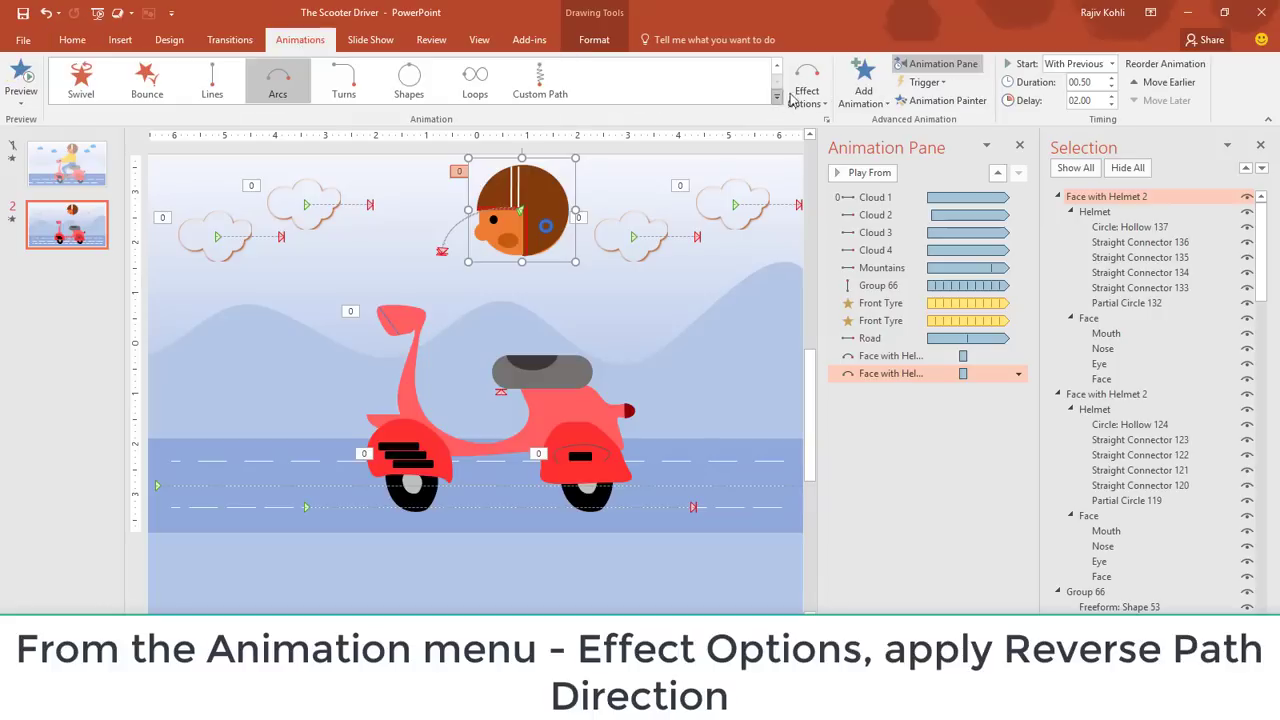
pyautogui.click(806, 92)
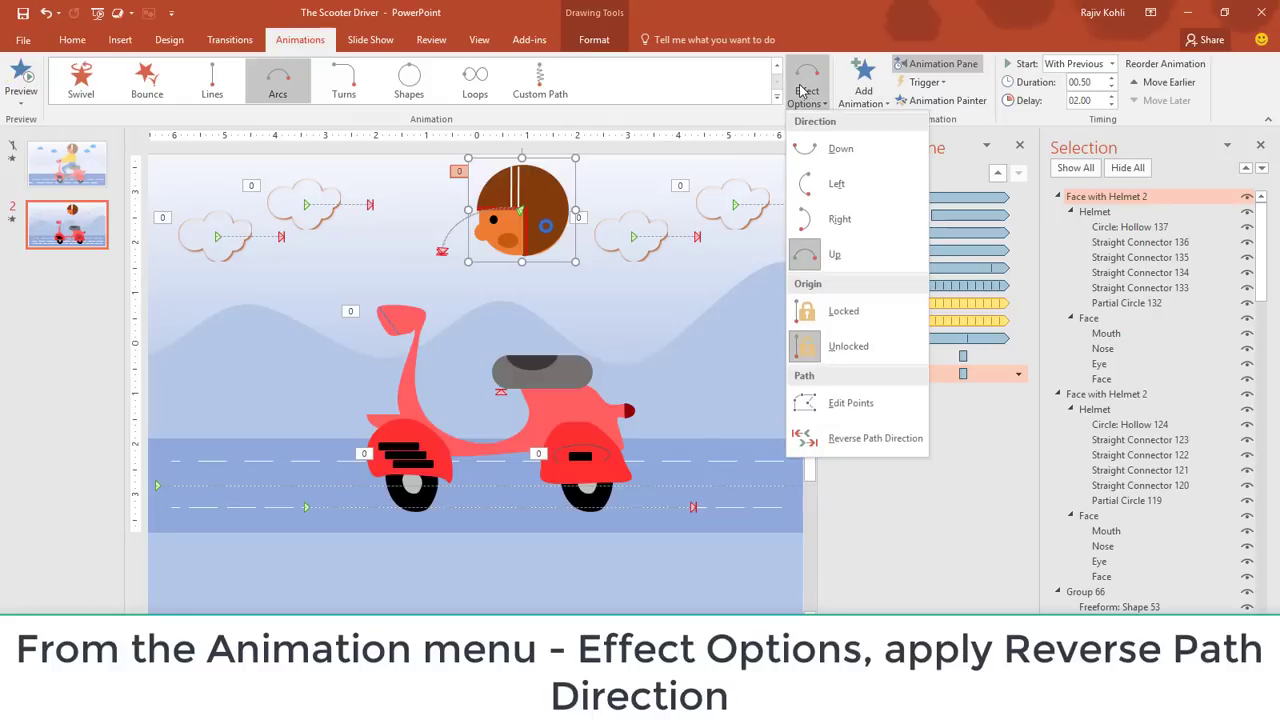
pyautogui.click(836, 441)
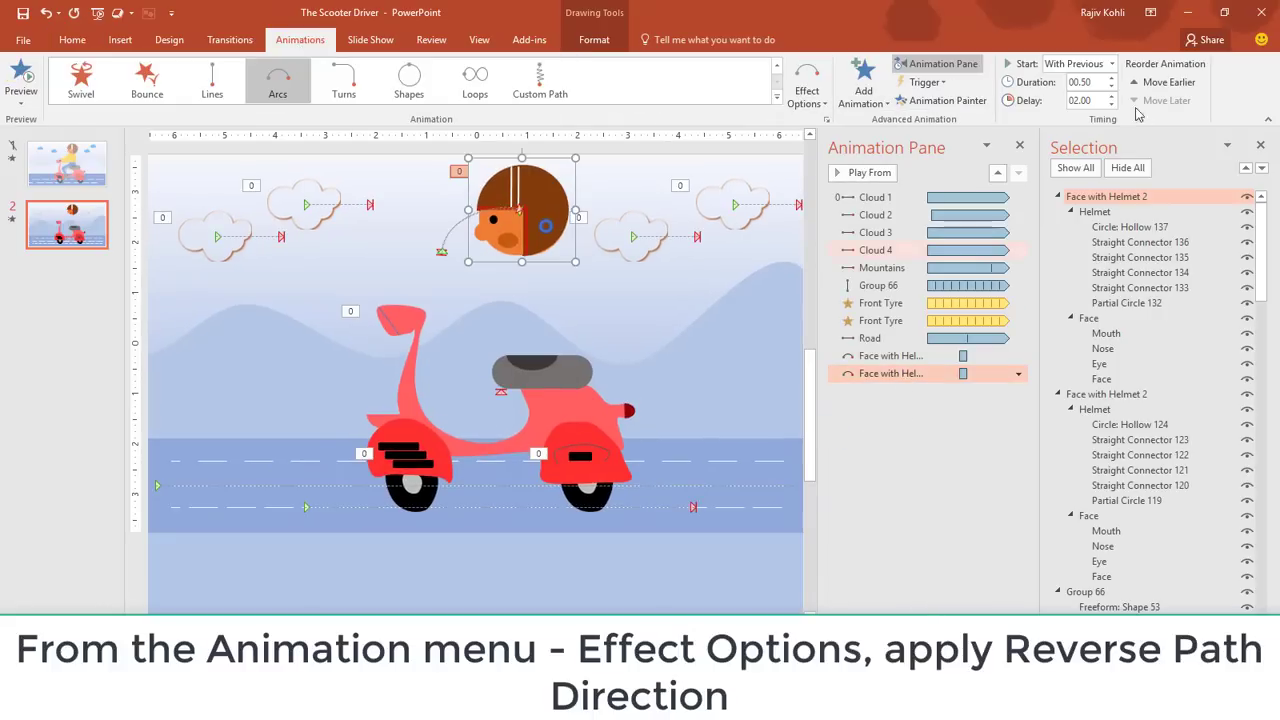
pyautogui.click(1110, 97)
pyautogui.click(1110, 97)
pyautogui.click(1110, 97)
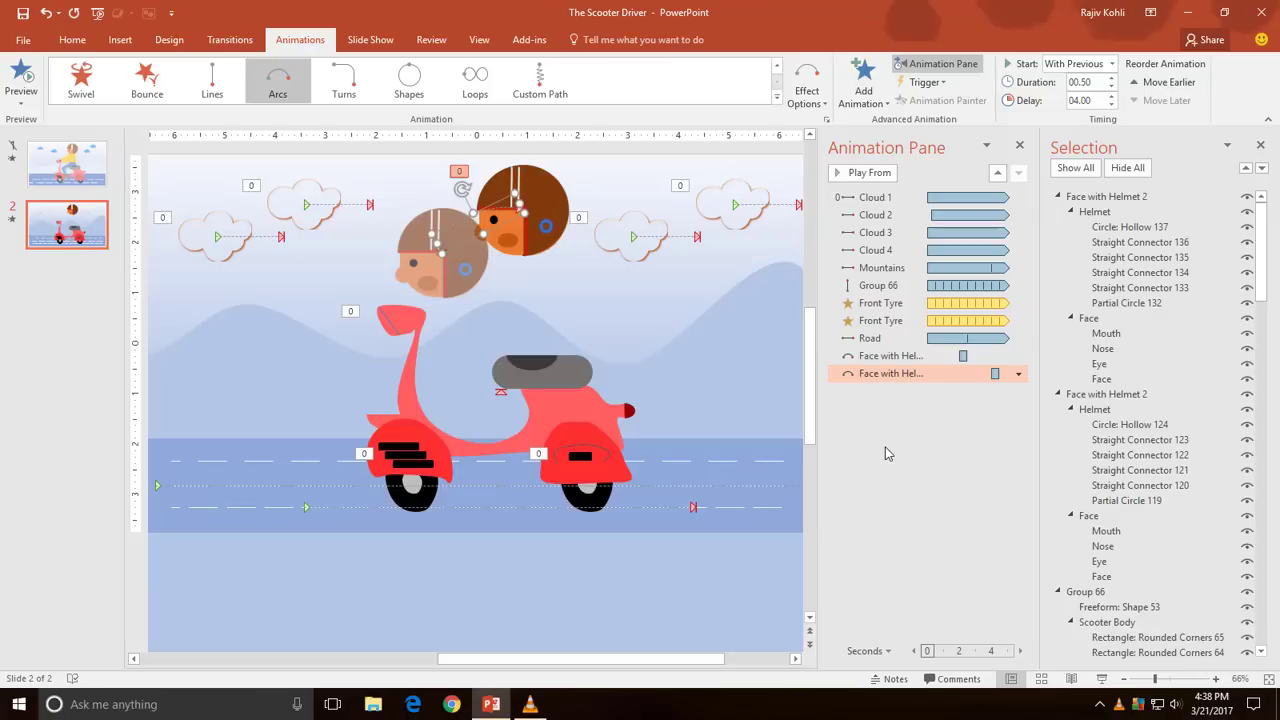
# - Rename the second head group to Face with Helmet 1 and preview the slide
pyautogui.click(884, 450)
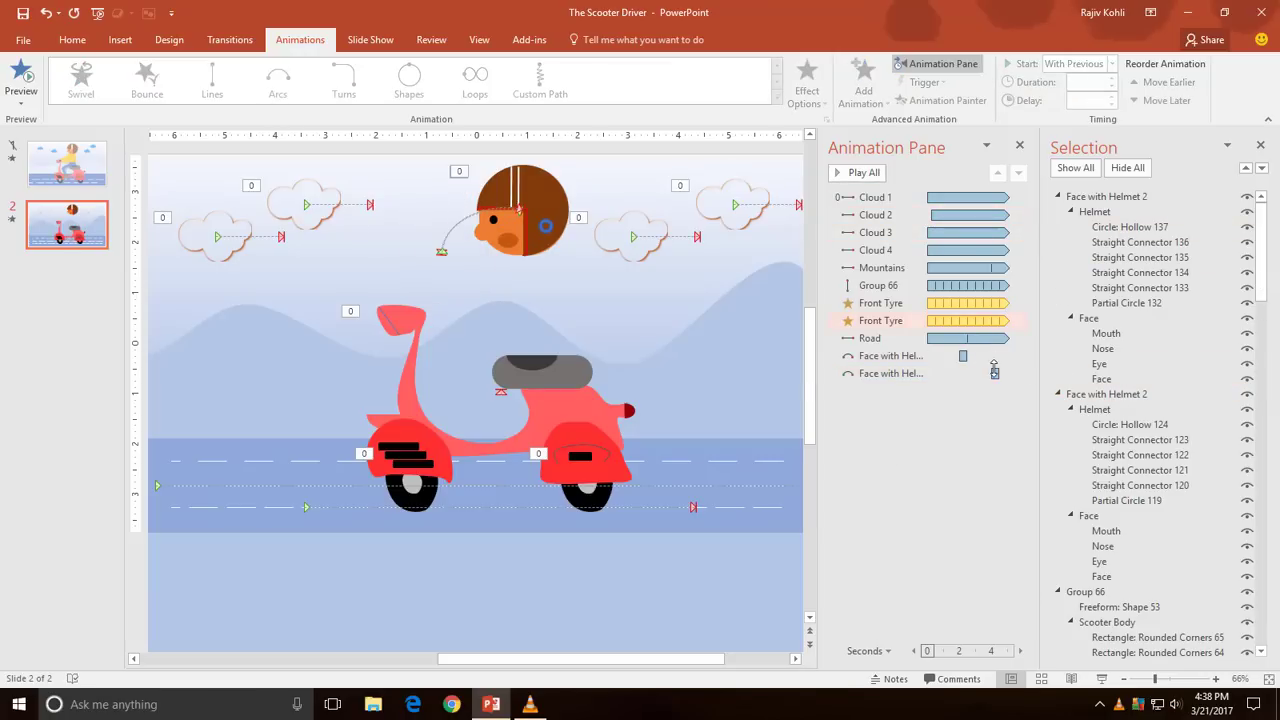
pyautogui.click(528, 192)
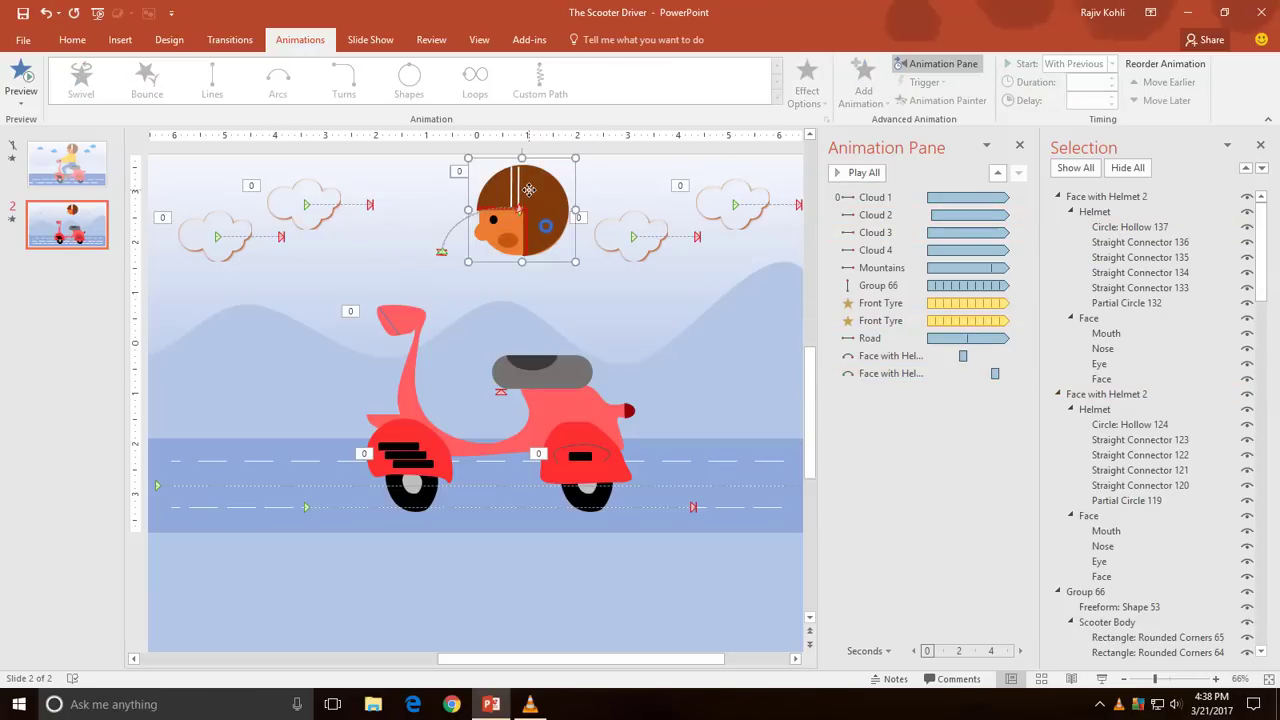
pyautogui.click(1167, 399)
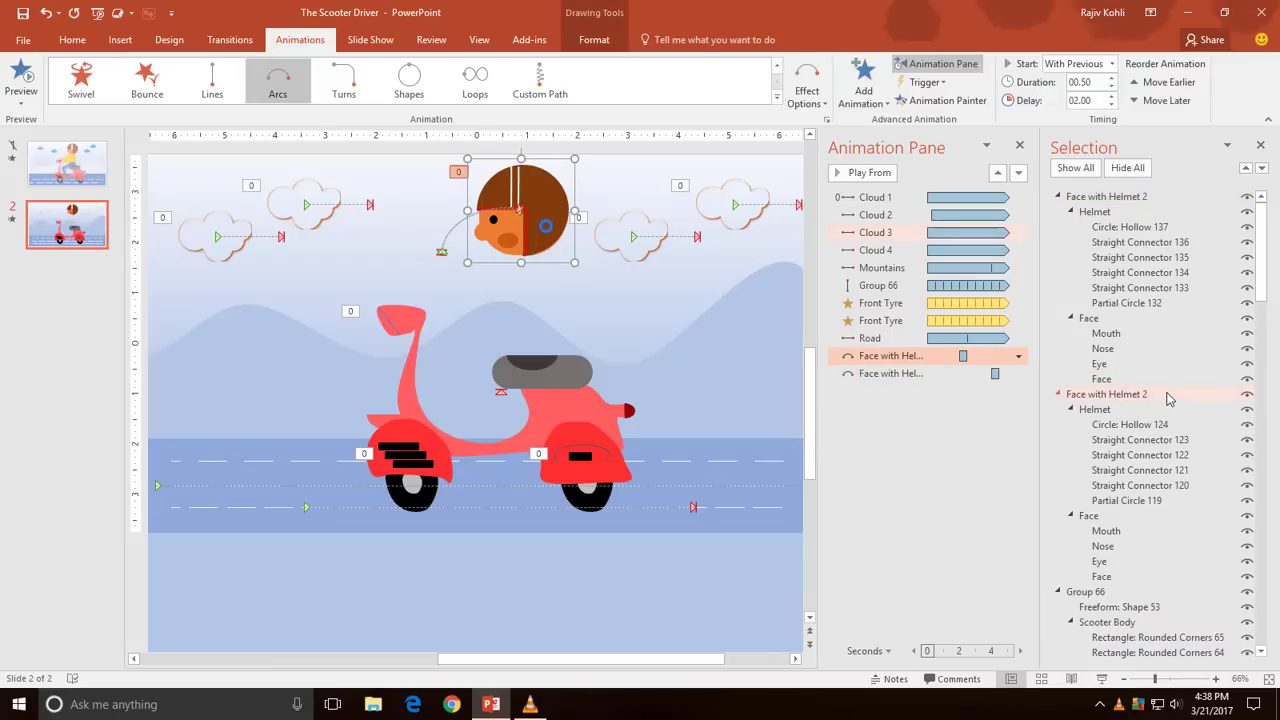
pyautogui.click(1152, 397)
pyautogui.write('1')
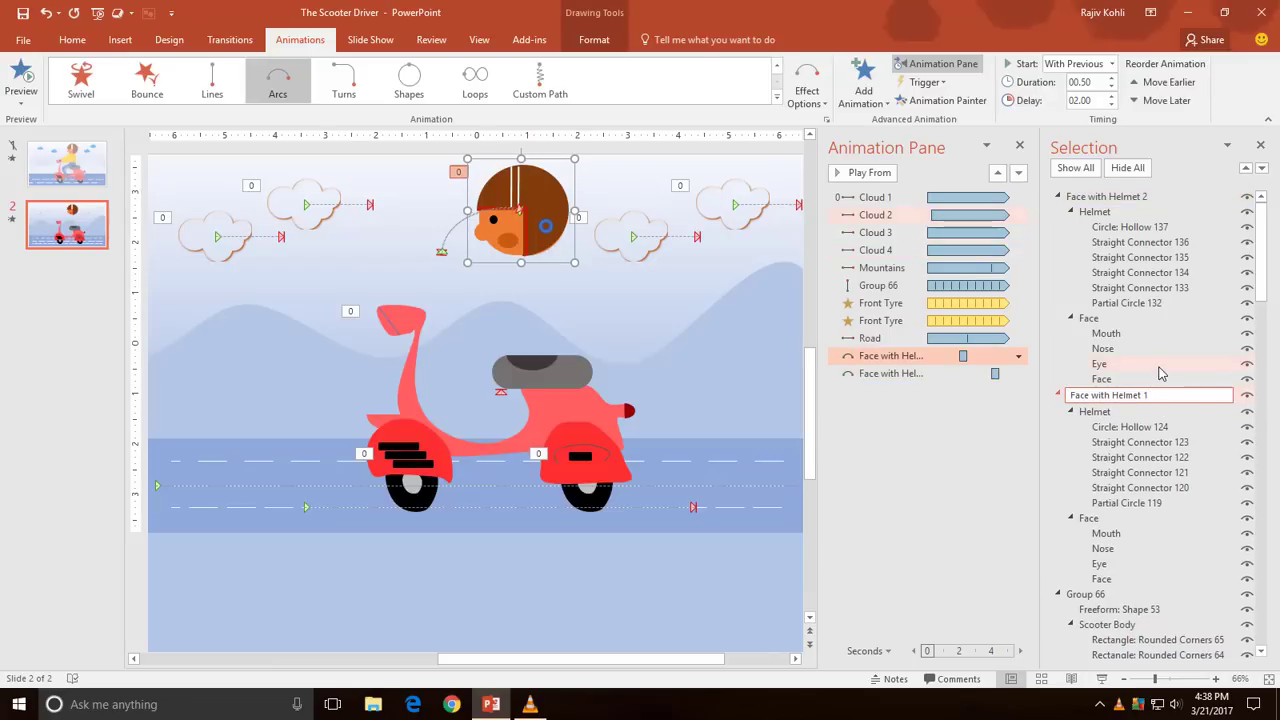
pyautogui.press('Return')
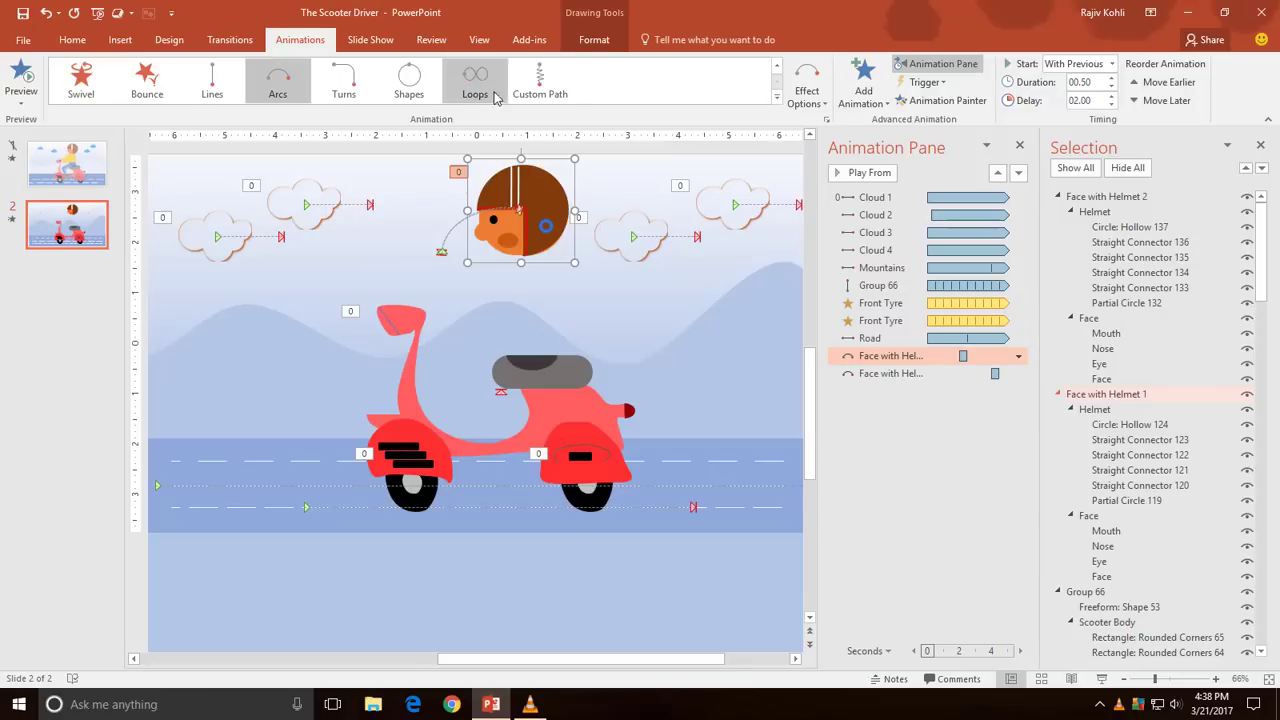
pyautogui.click(1101, 679)
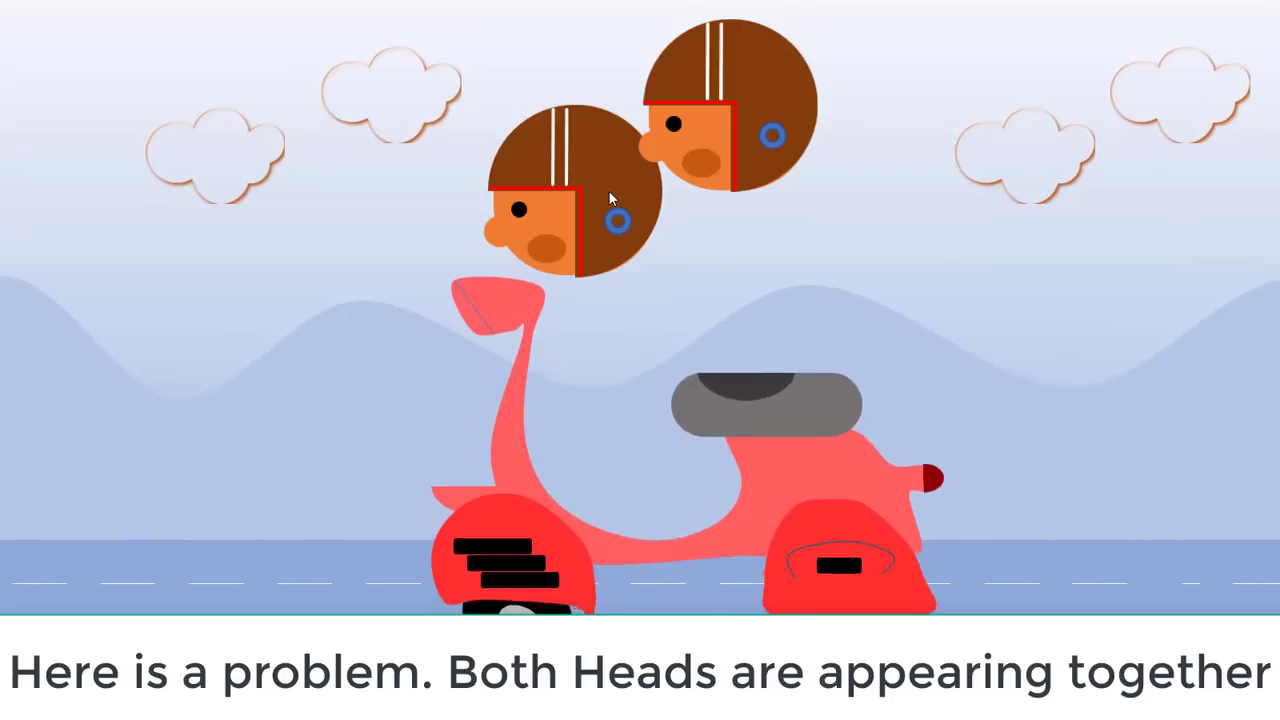
pyautogui.press('Escape')
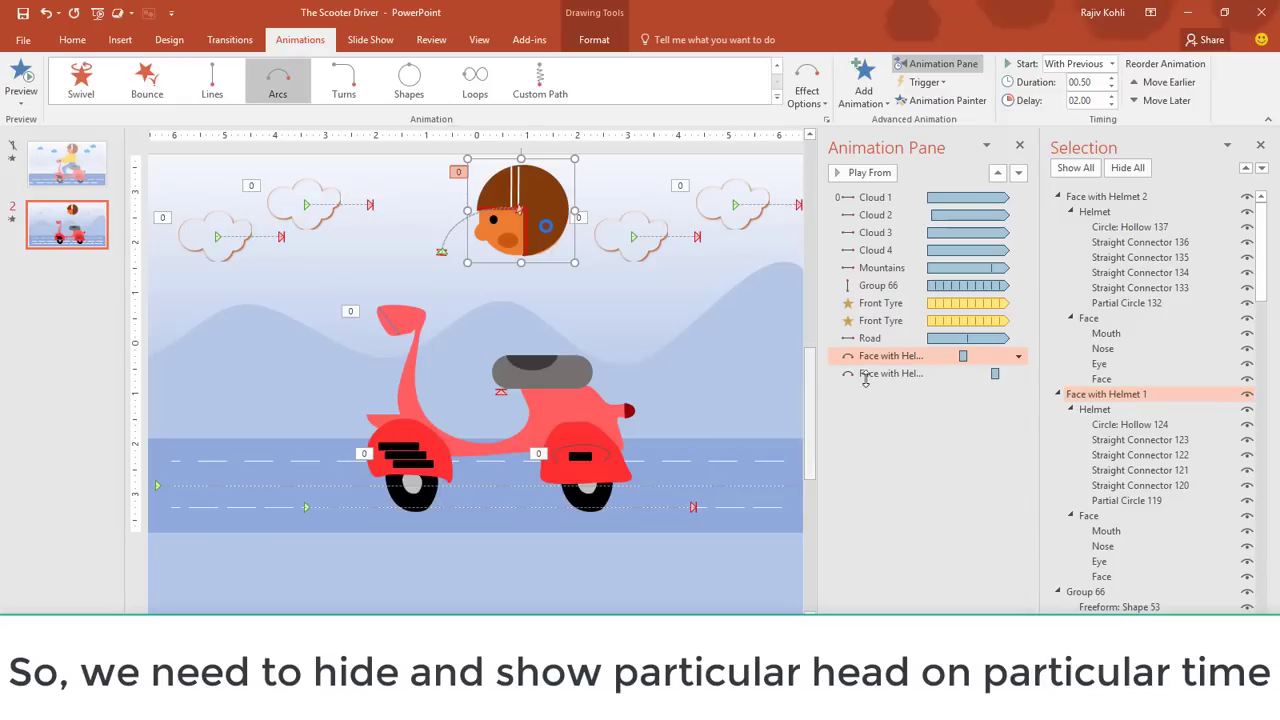
# - Add an Appear entrance to Face with Helmet 2, move it up one row, and preview
pyautogui.click(1108, 198)
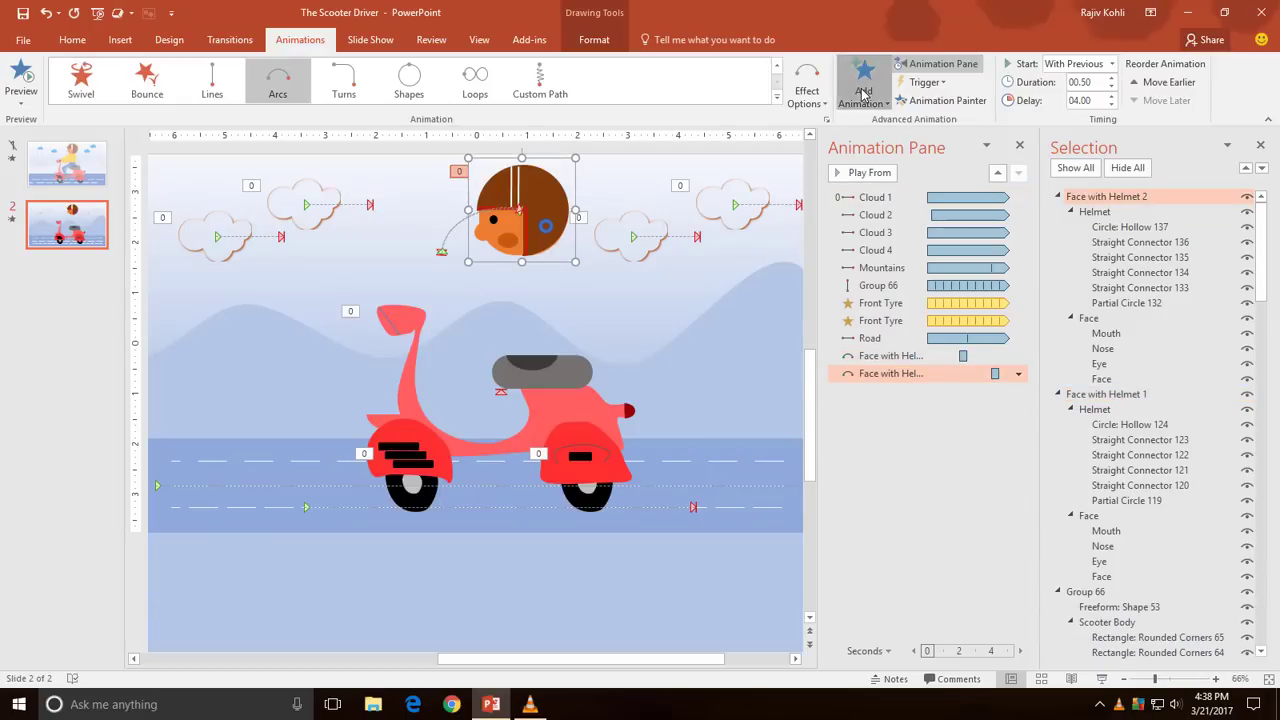
pyautogui.click(864, 92)
pyautogui.click(872, 152)
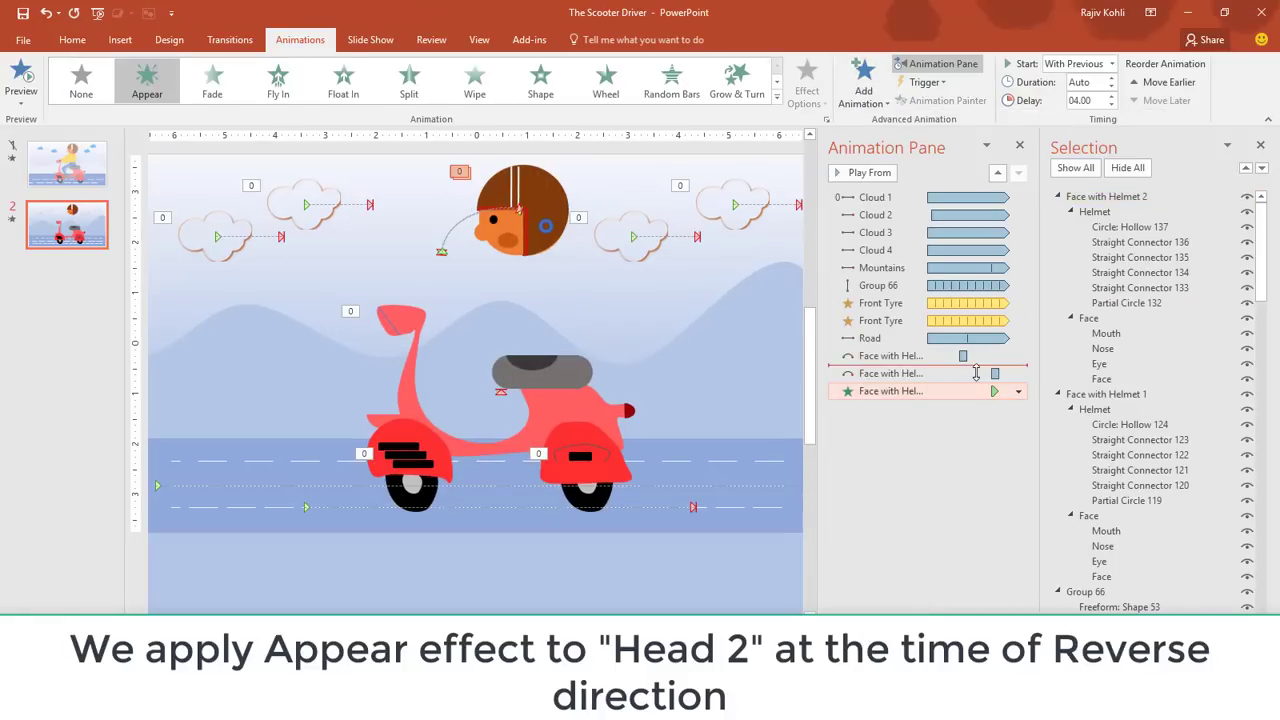
pyautogui.moveTo(975, 388); pyautogui.dragTo(975, 370)
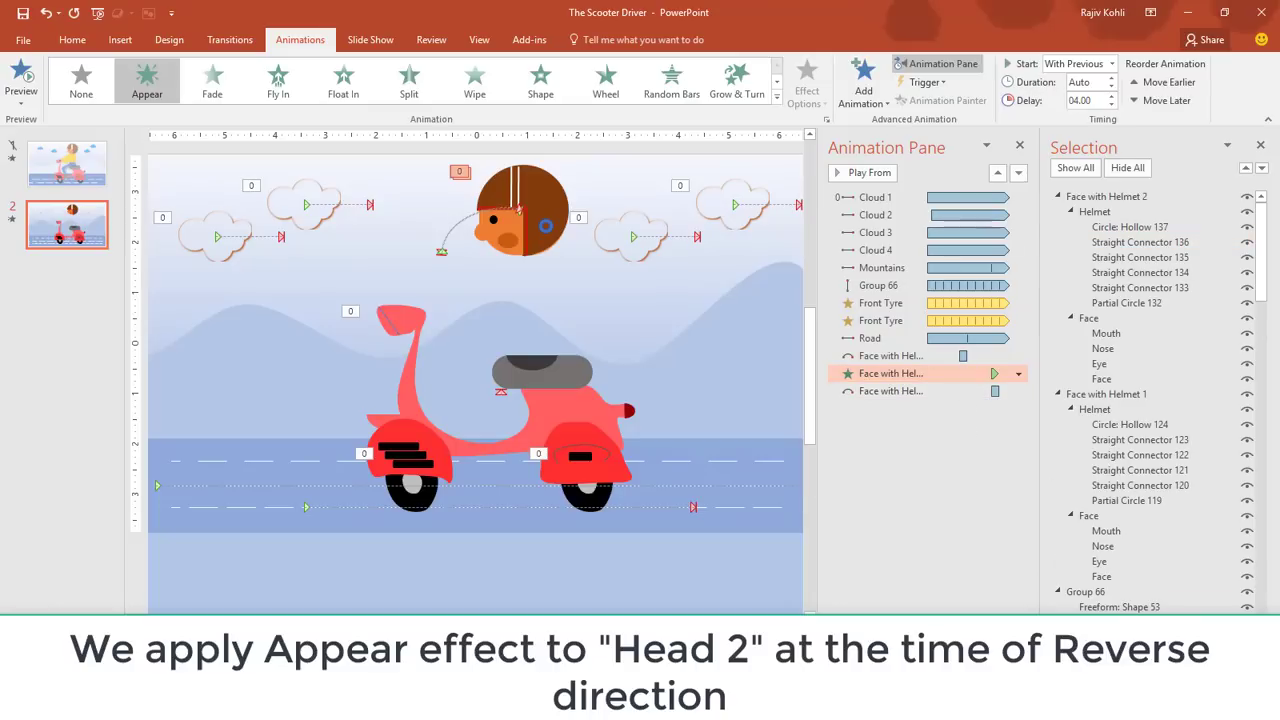
pyautogui.hotkey('shift', 'F5')
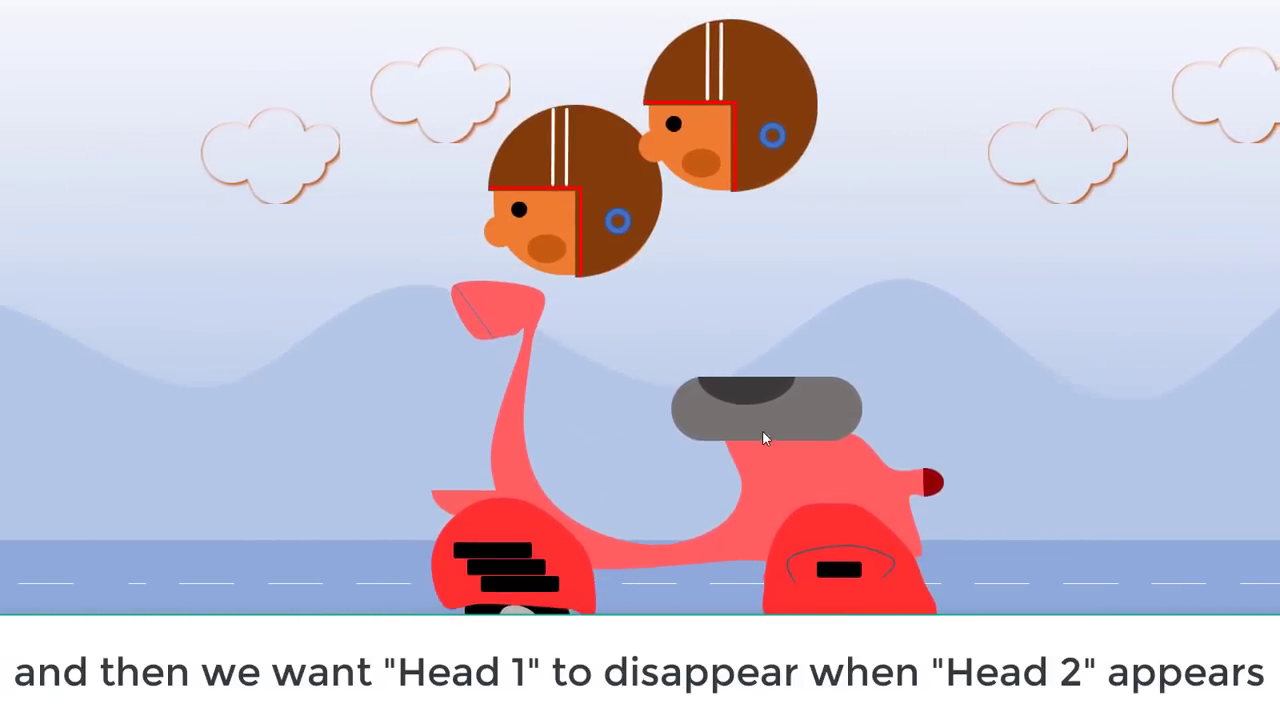
pyautogui.press('Escape')
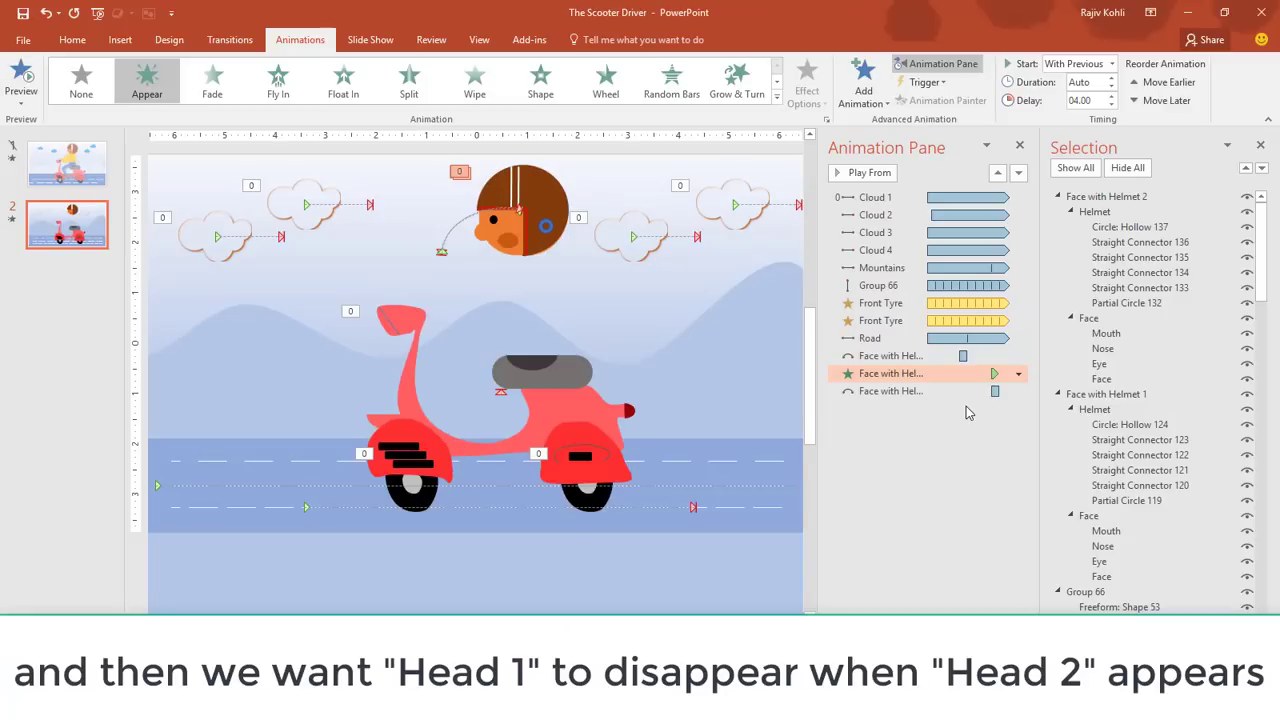
pyautogui.click(966, 408)
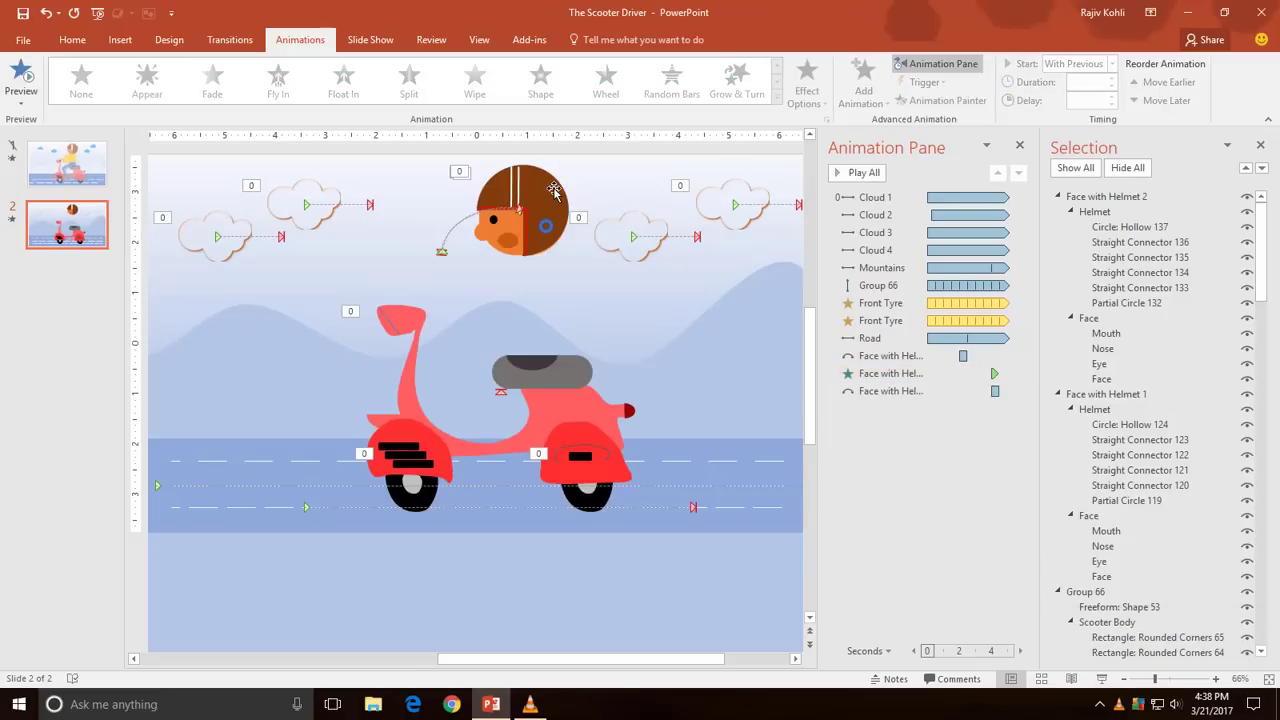
# - Add a Disappear exit to Face with Helmet 1, starting With Previous, moved up one row
pyautogui.click(1104, 396)
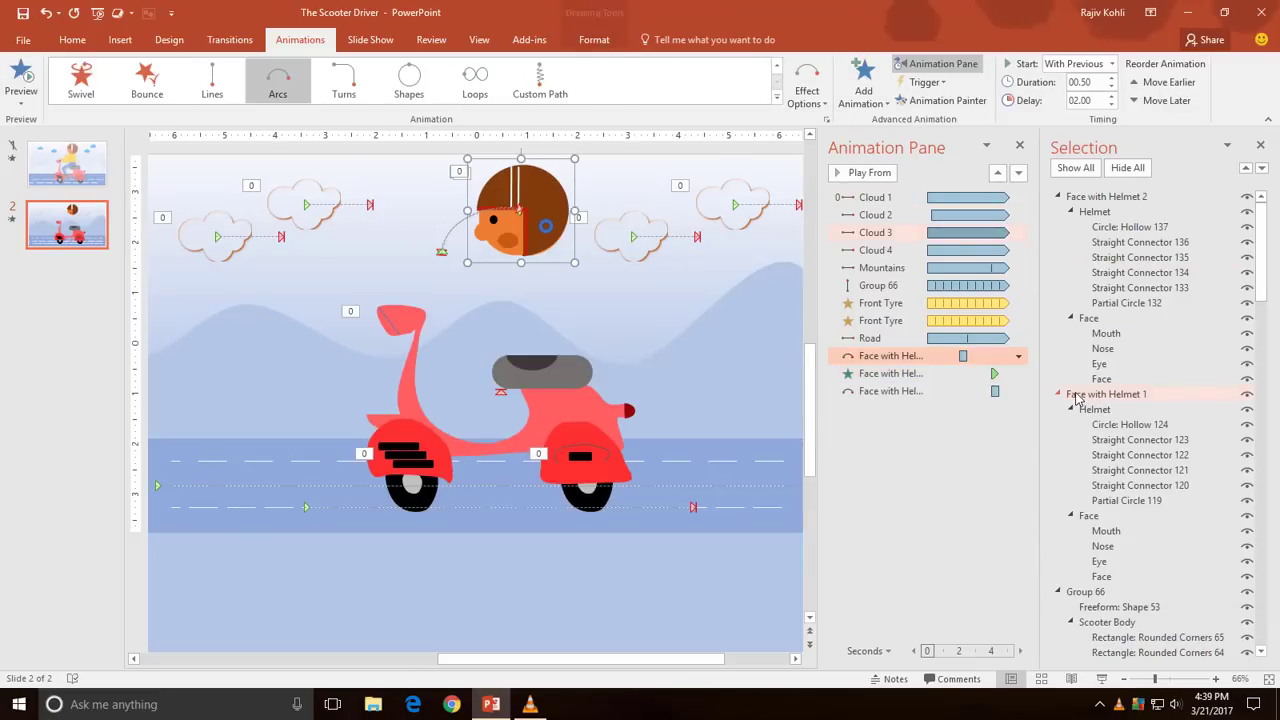
pyautogui.click(848, 92)
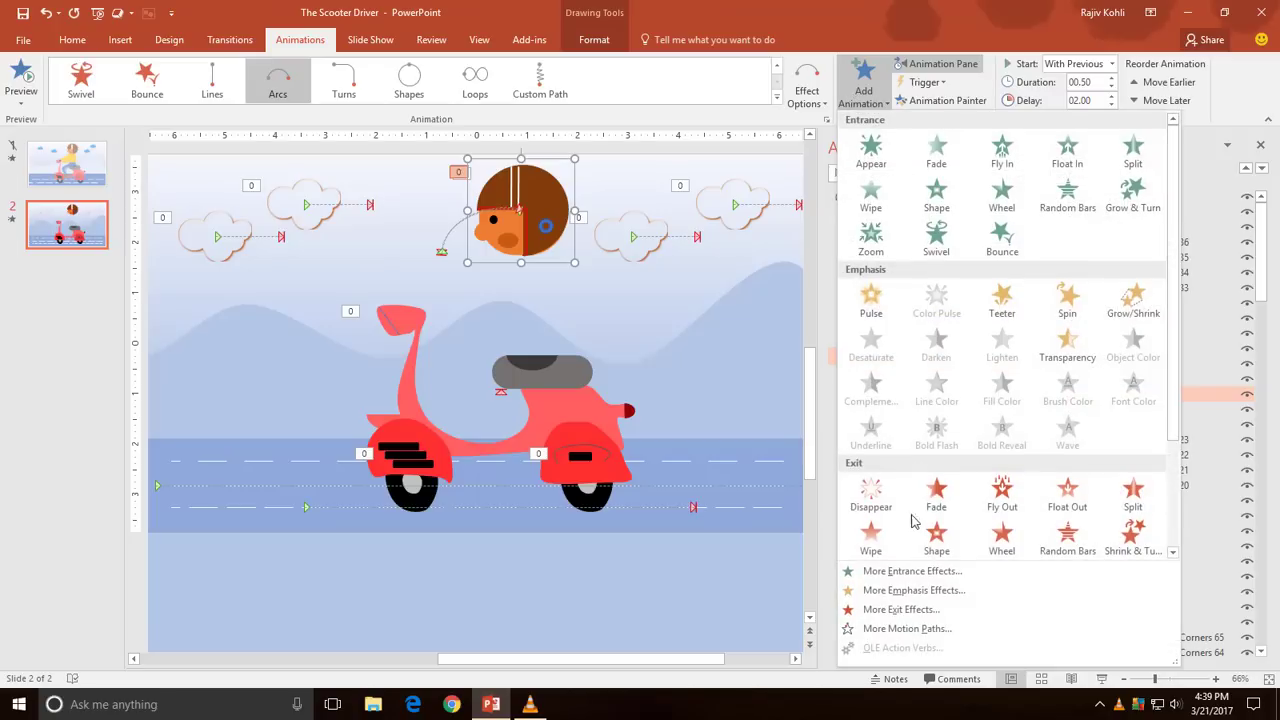
pyautogui.click(871, 492)
pyautogui.click(1075, 64)
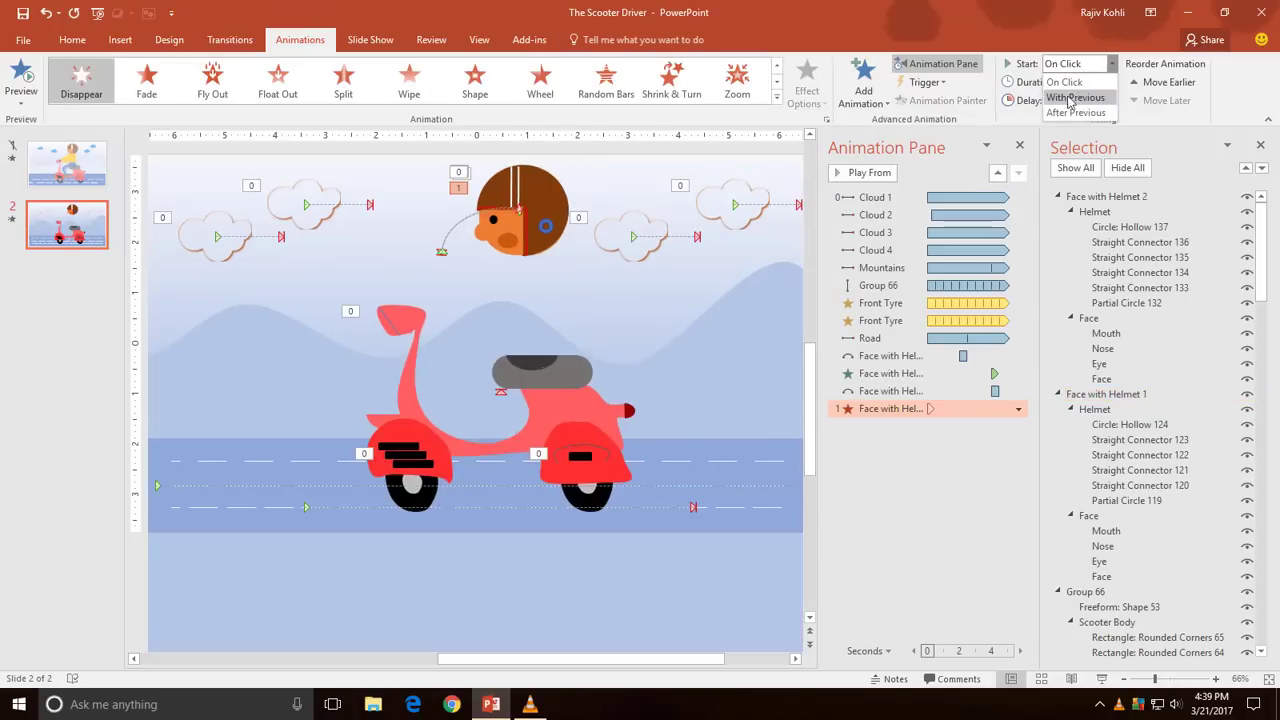
pyautogui.click(1070, 98)
pyautogui.moveTo(918, 408); pyautogui.dragTo(957, 370)
pyautogui.click(1110, 104)
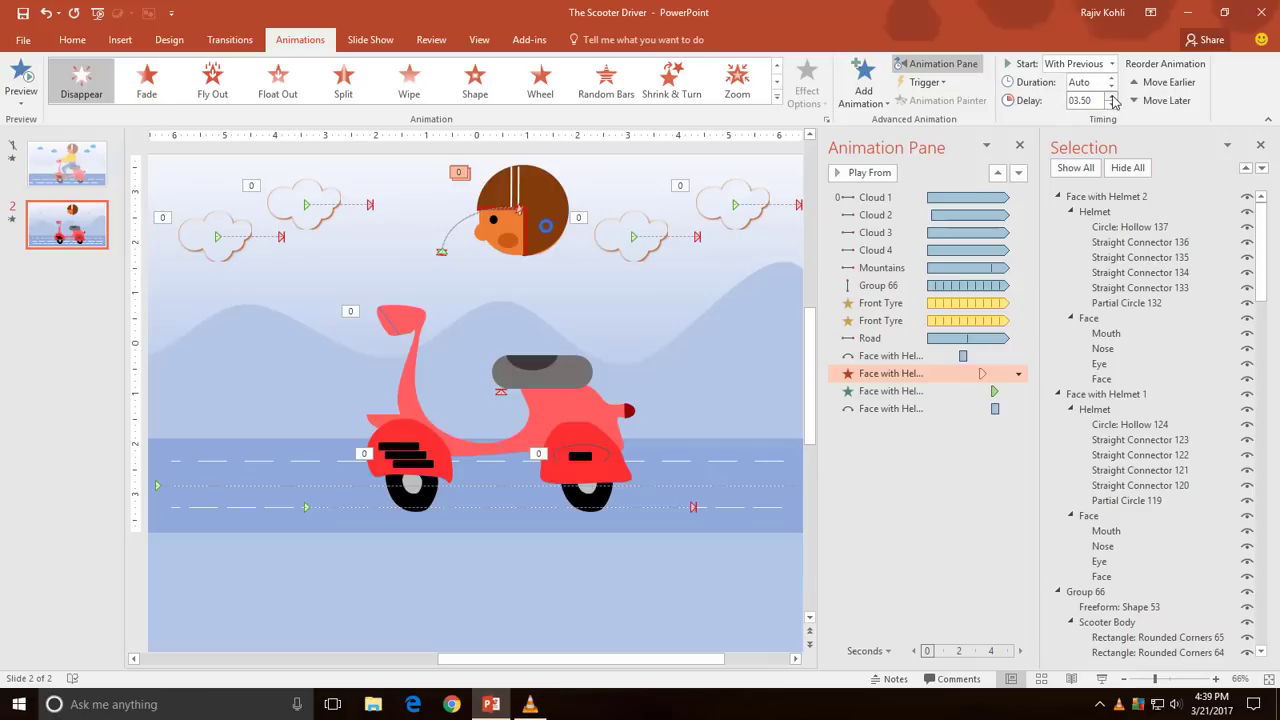
# - Preview the slide as a slideshow, then go to slide 1
pyautogui.click(1101, 679)
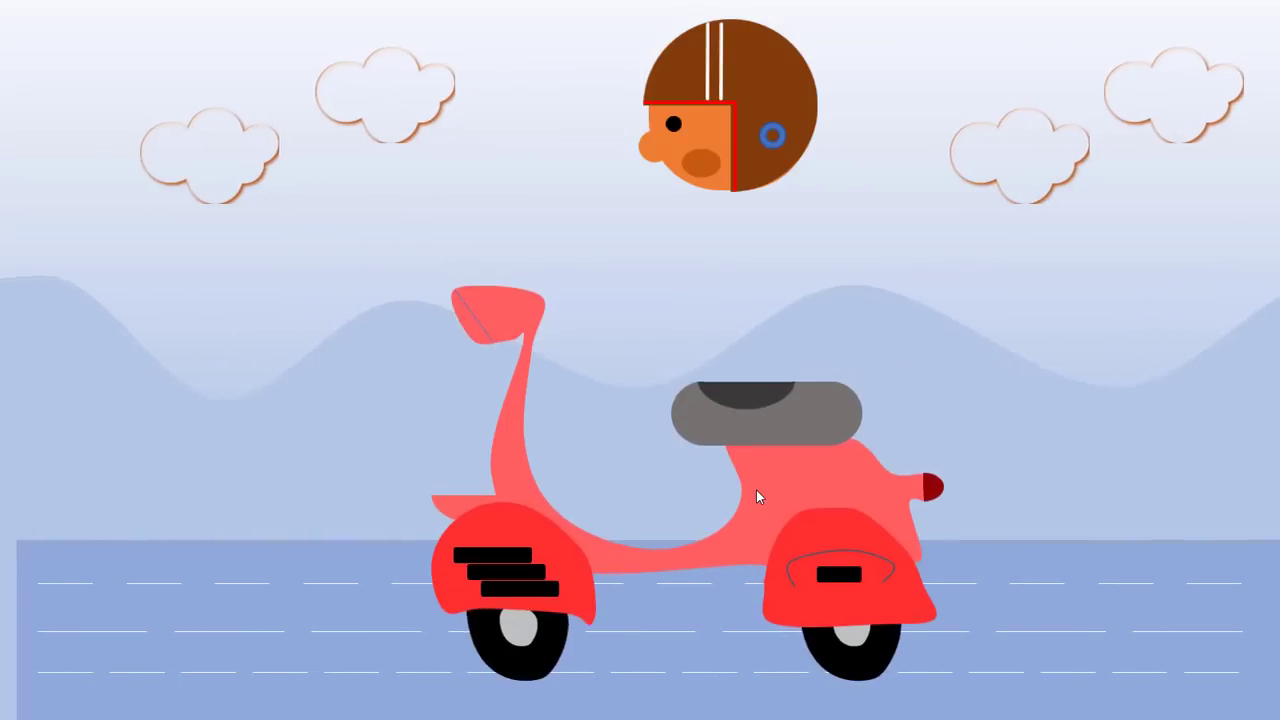
pyautogui.press('Escape')
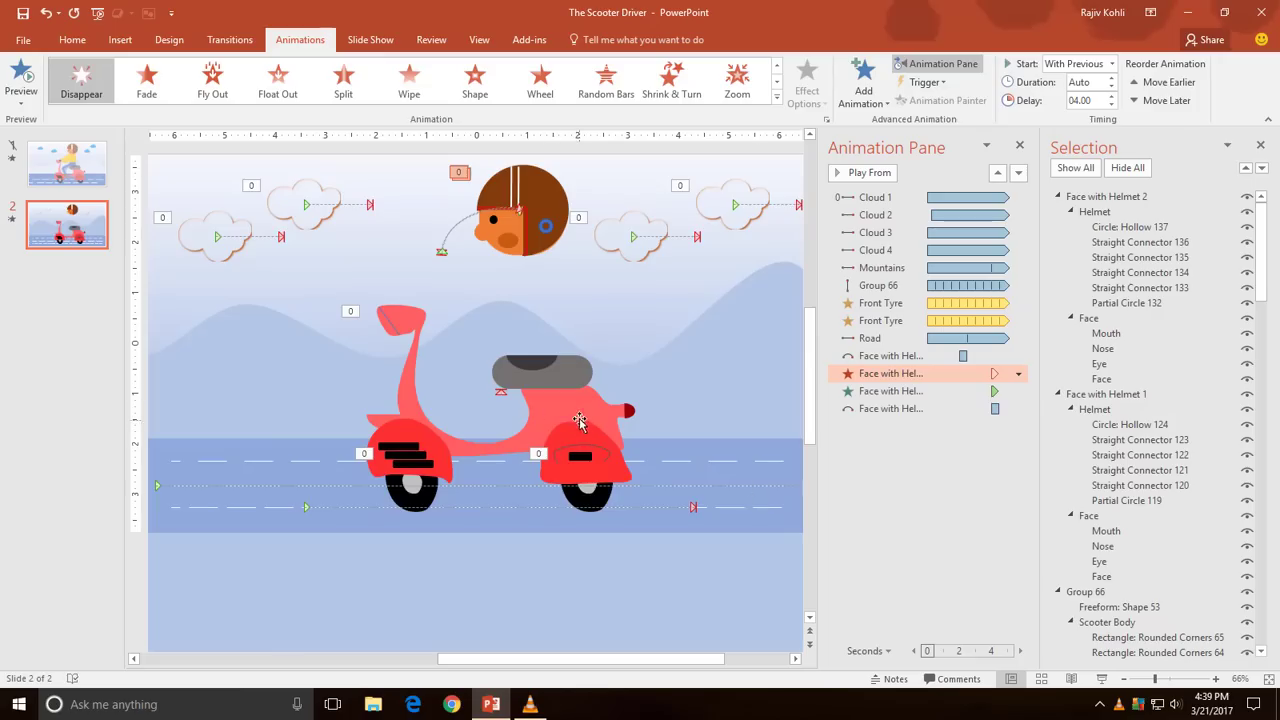
pyautogui.click(100, 175)
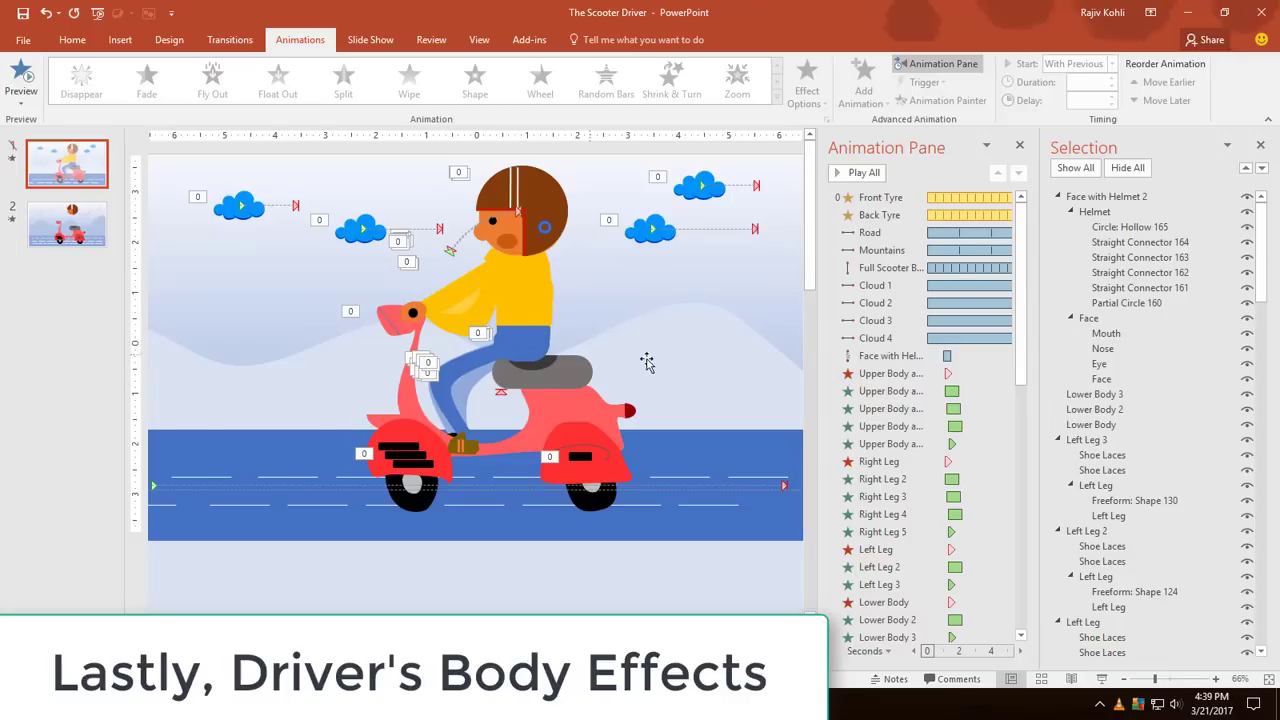
# - Move the Lower Body pose aside and inspect the leg and yellow arm pose copies
pyautogui.click(525, 333)
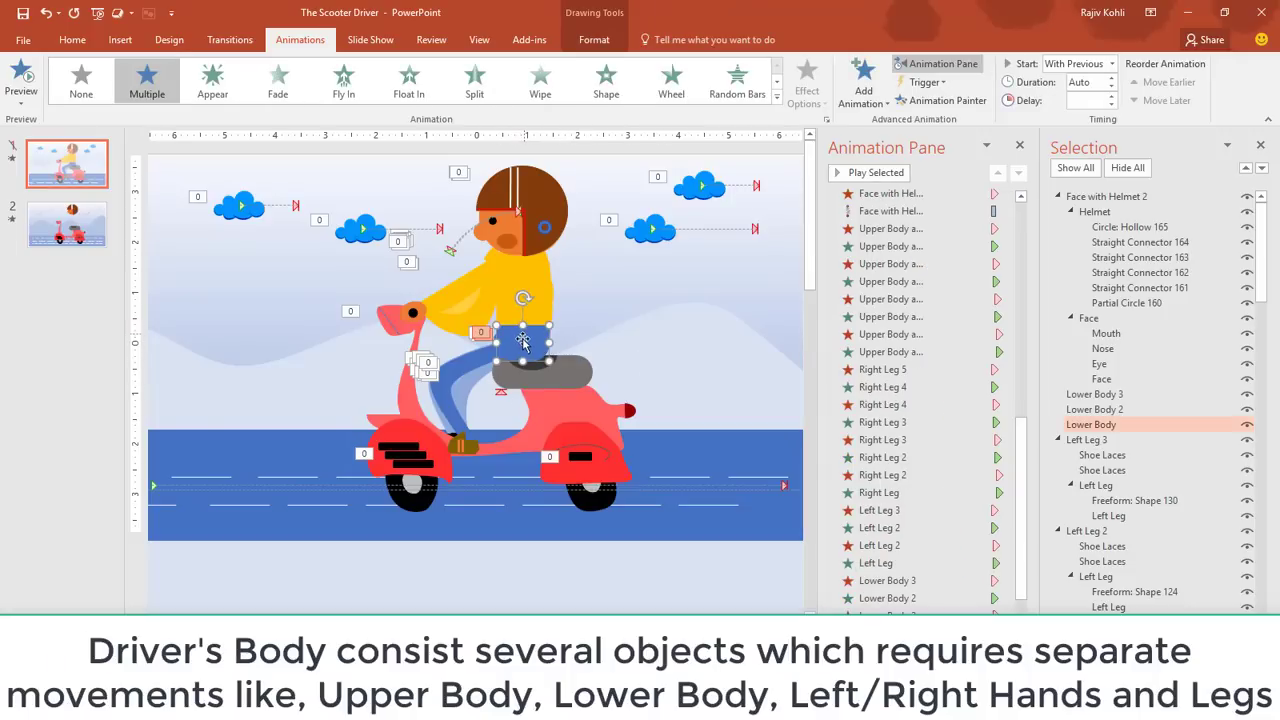
pyautogui.moveTo(520, 343); pyautogui.dragTo(711, 425)
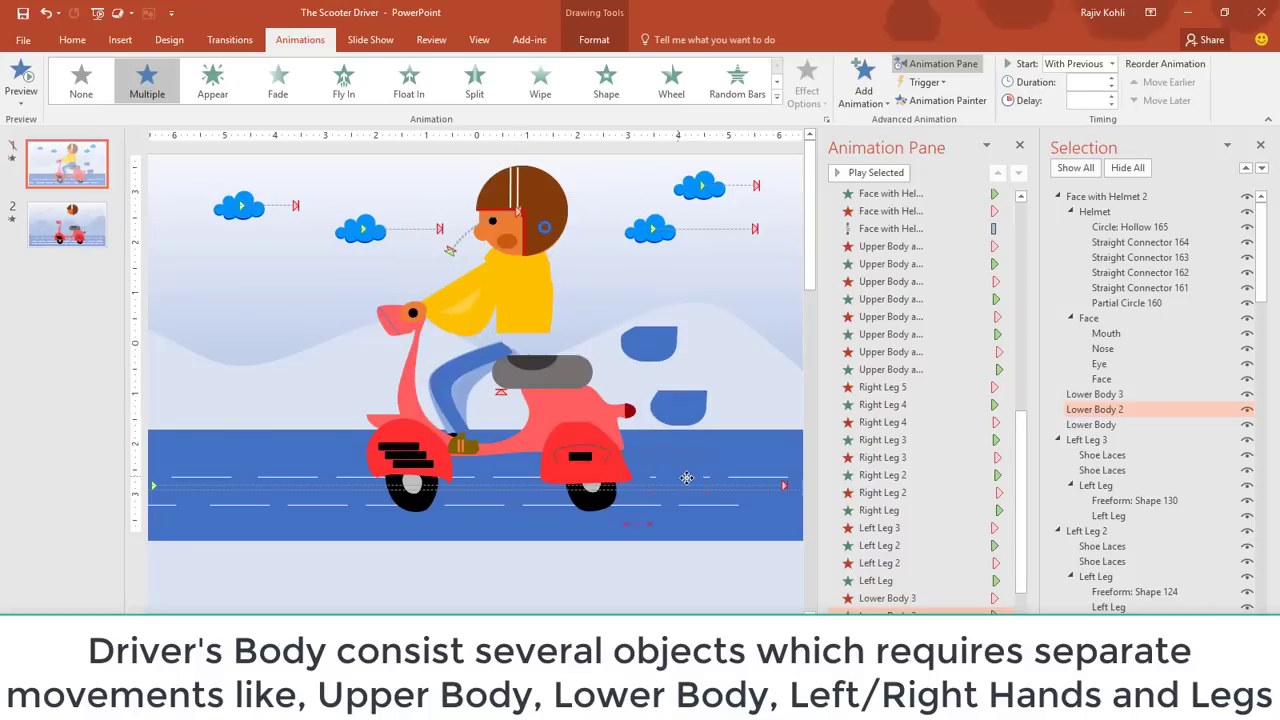
pyautogui.click(543, 451)
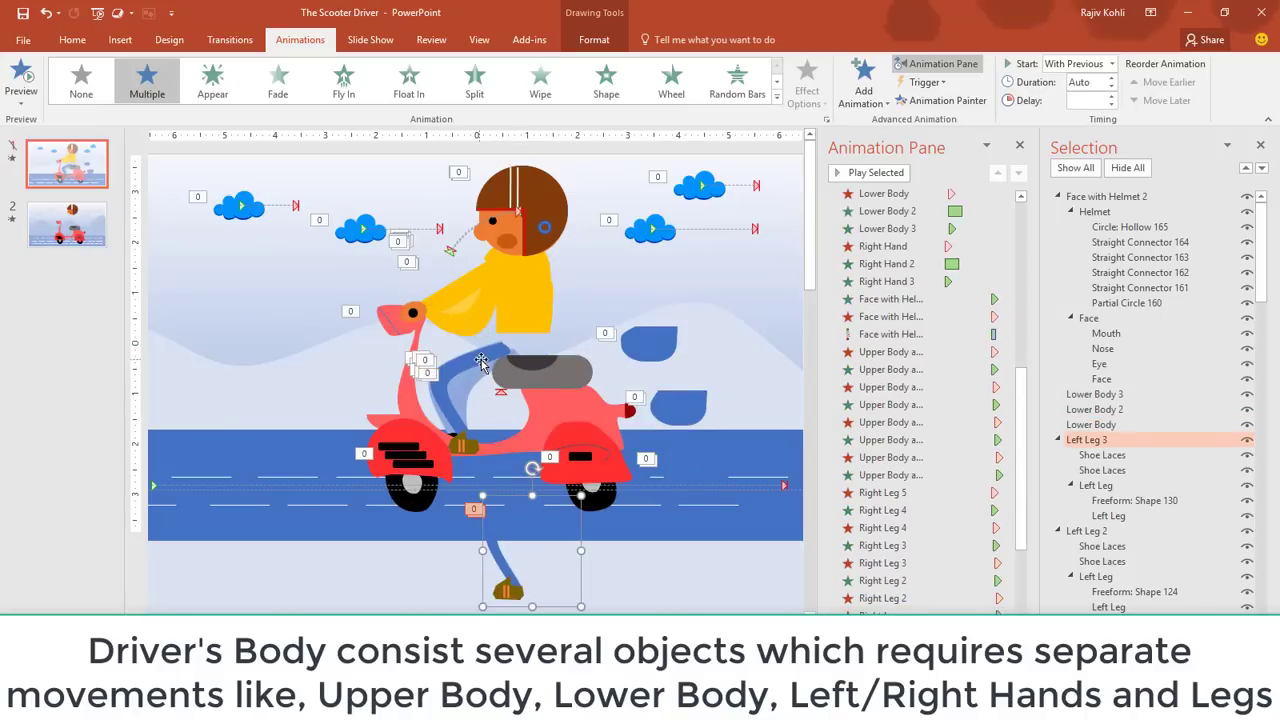
pyautogui.press('Tab')
pyautogui.press('Tab')
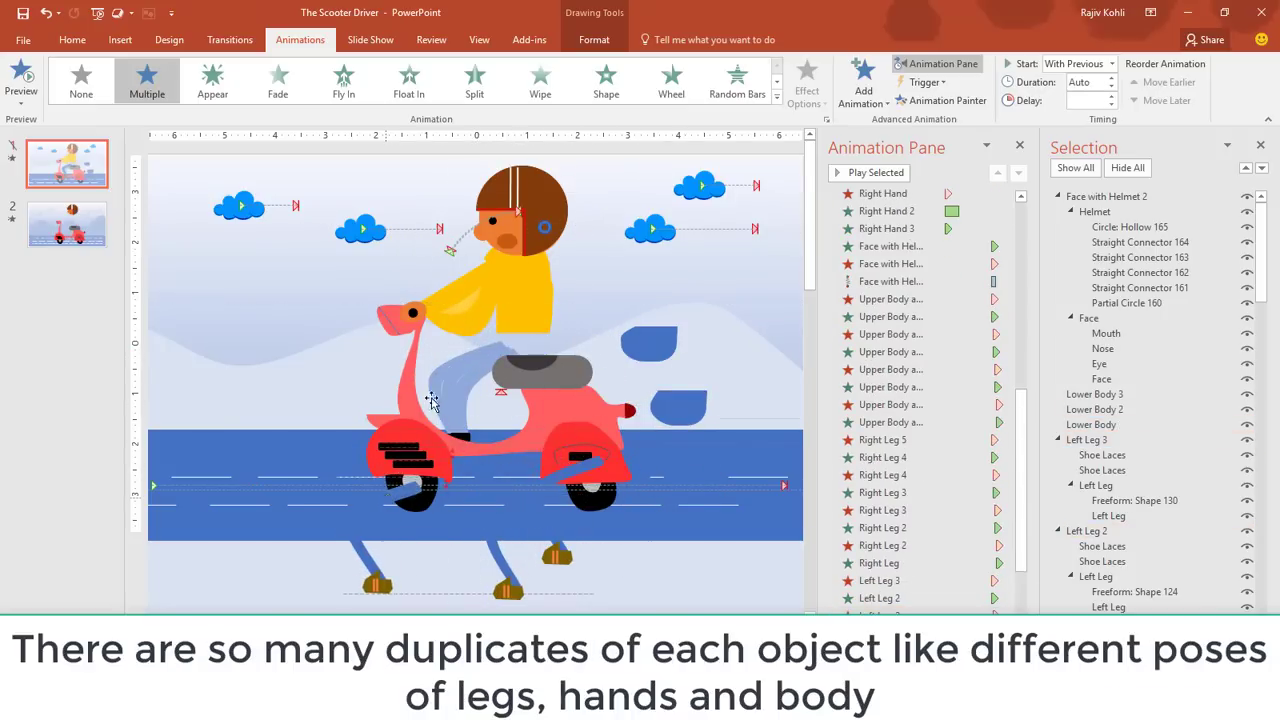
pyautogui.press('Tab')
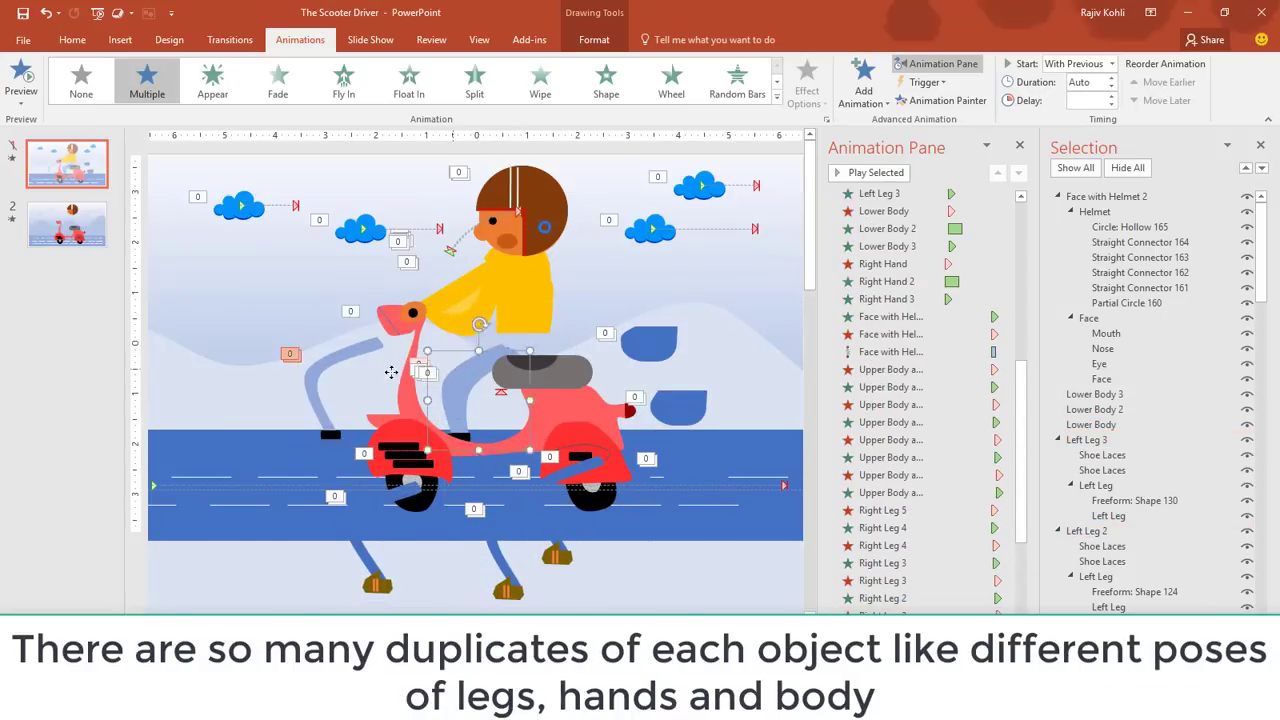
pyautogui.press('Tab')
pyautogui.press('Tab')
pyautogui.press('Tab')
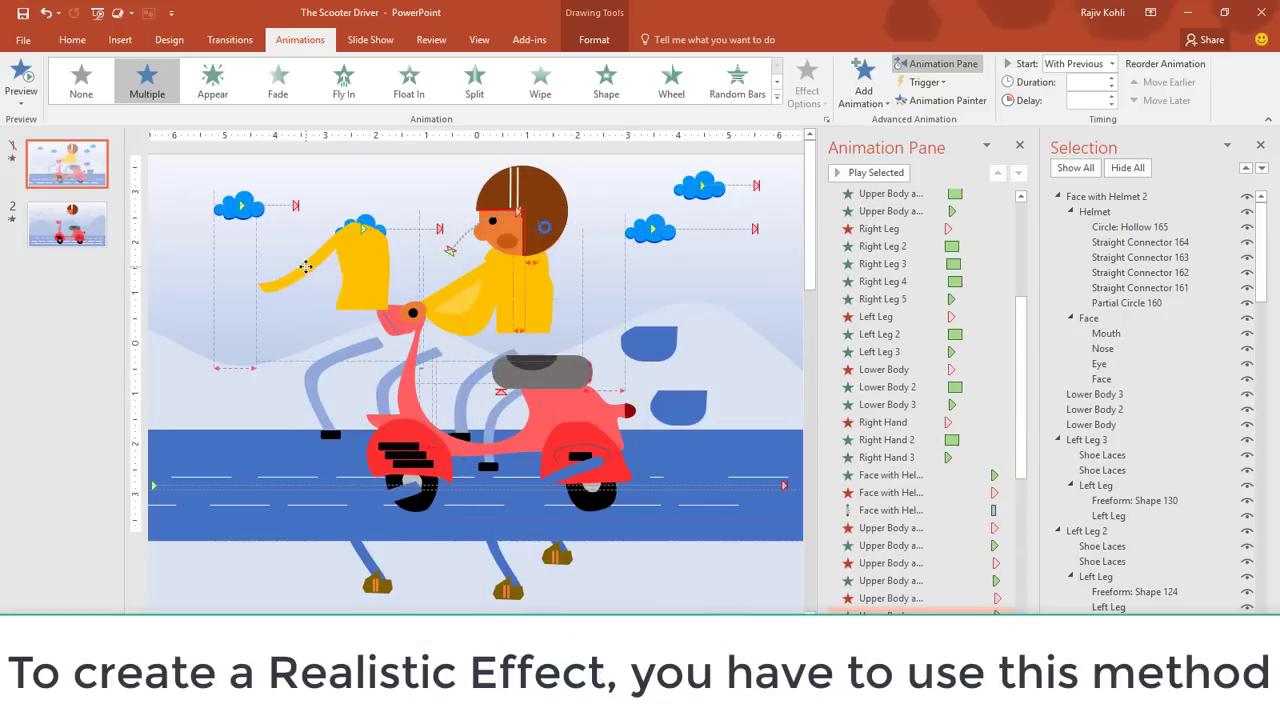
pyautogui.click(692, 283)
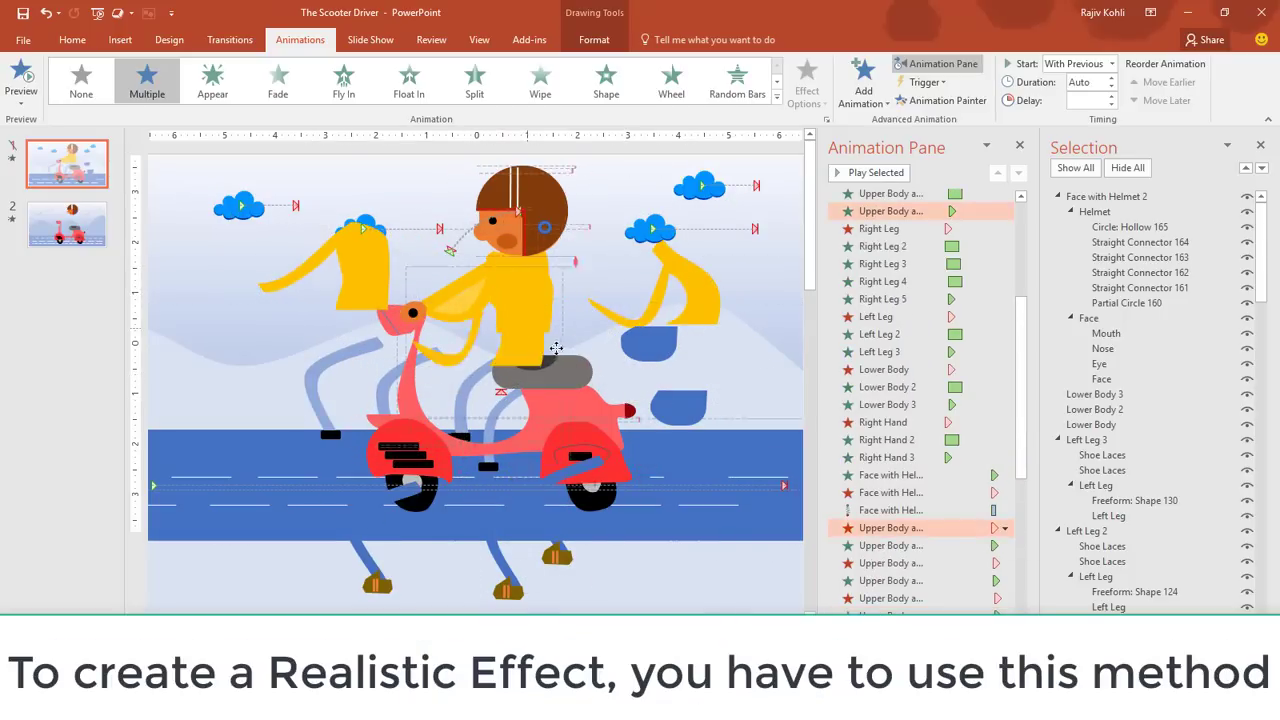
pyautogui.click(532, 281)
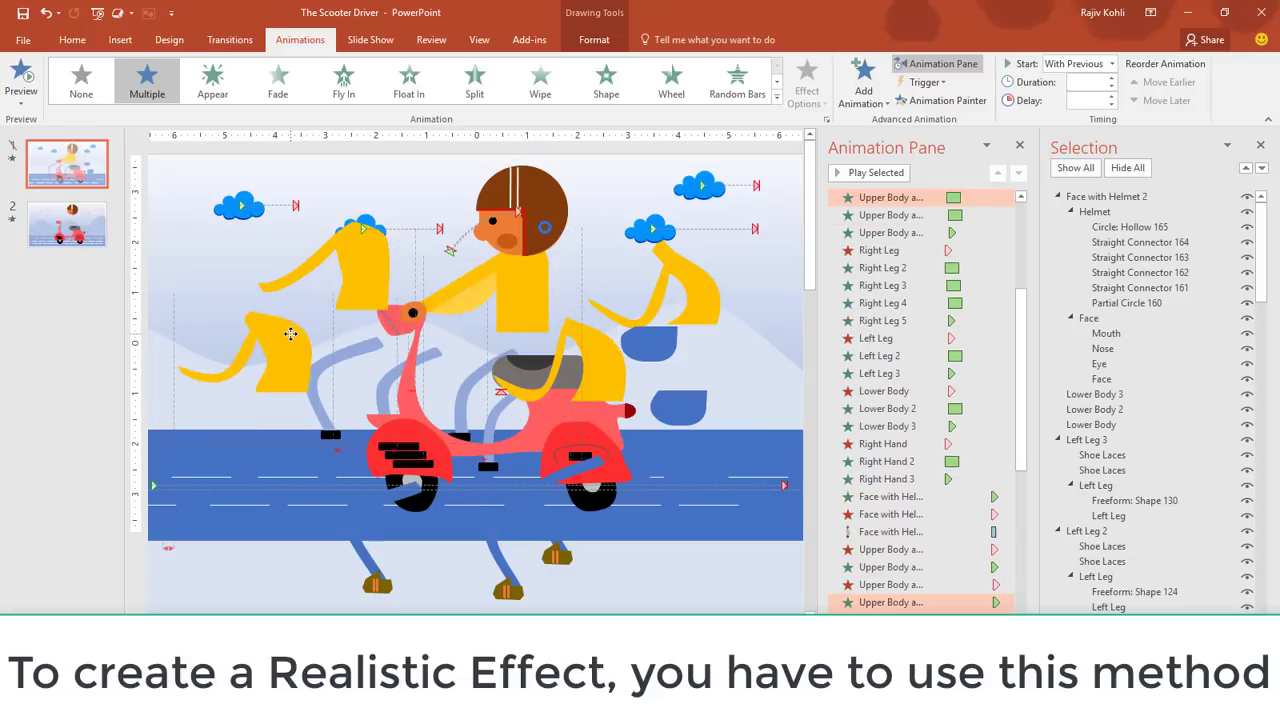
pyautogui.click(694, 325)
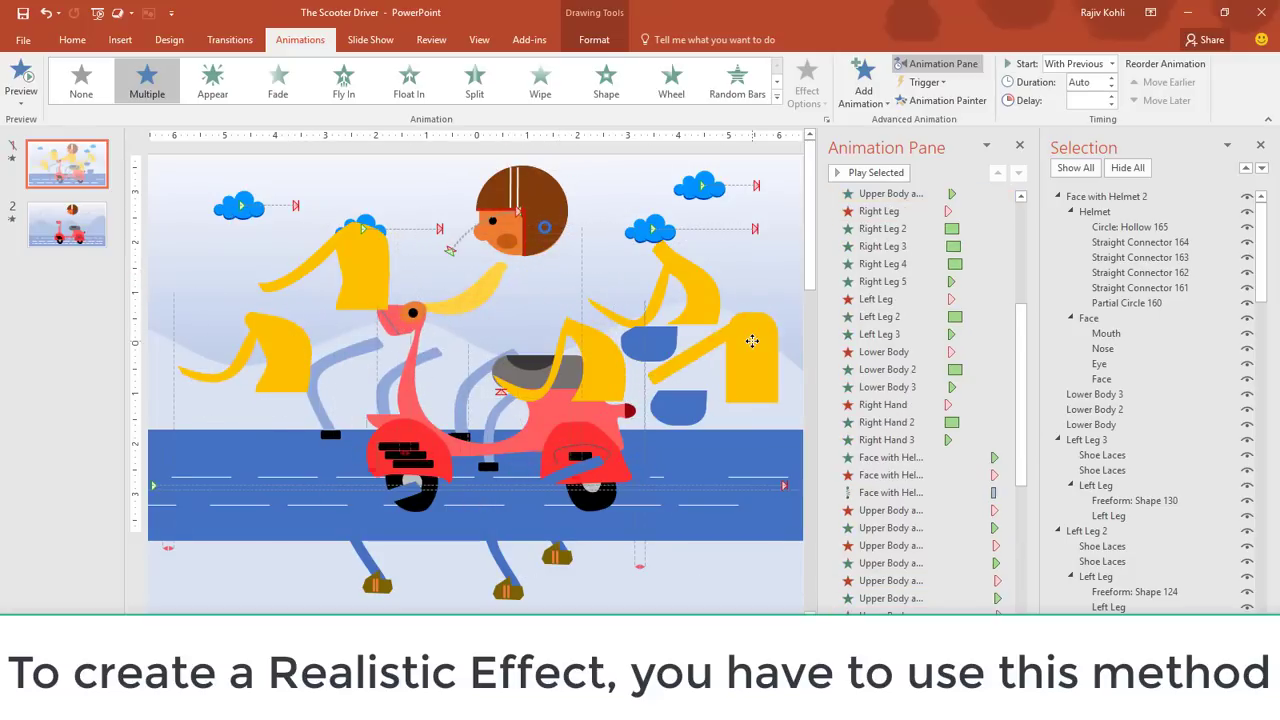
pyautogui.click(485, 287)
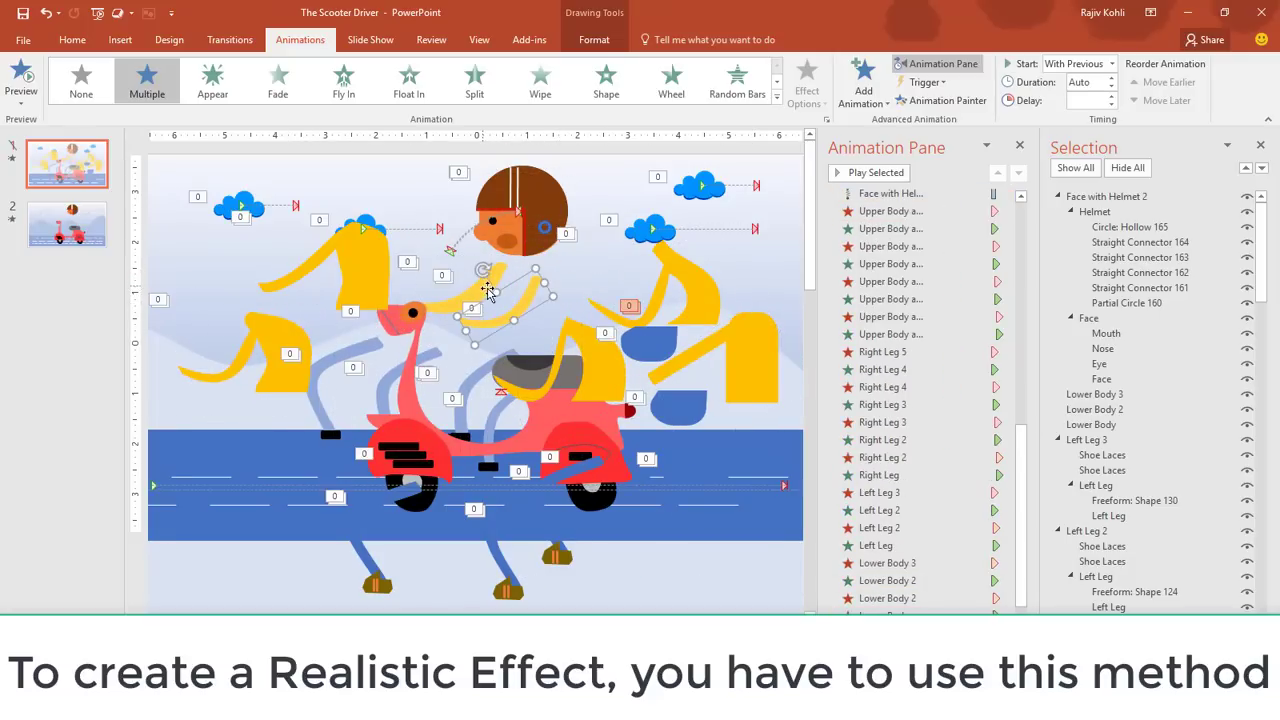
pyautogui.click(466, 274)
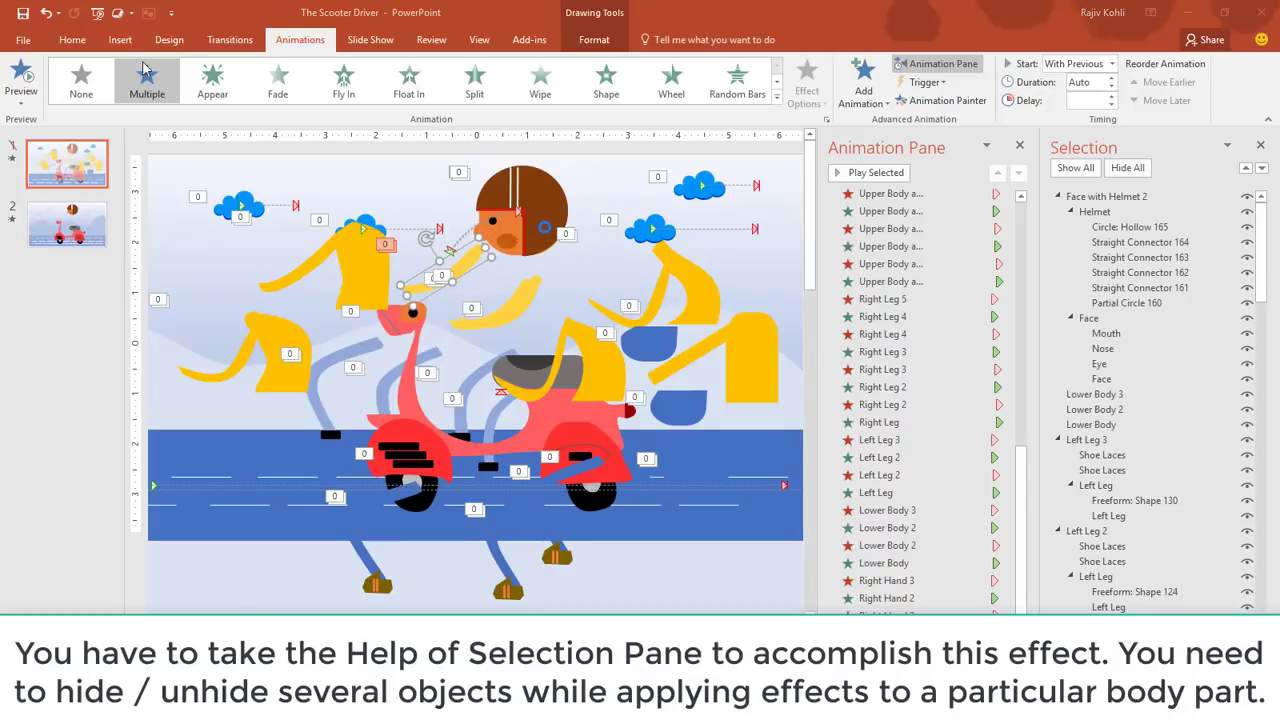
# - Undo the last eight changes and reselect slide 1 to restore the assembled rider
pyautogui.click(46, 13)
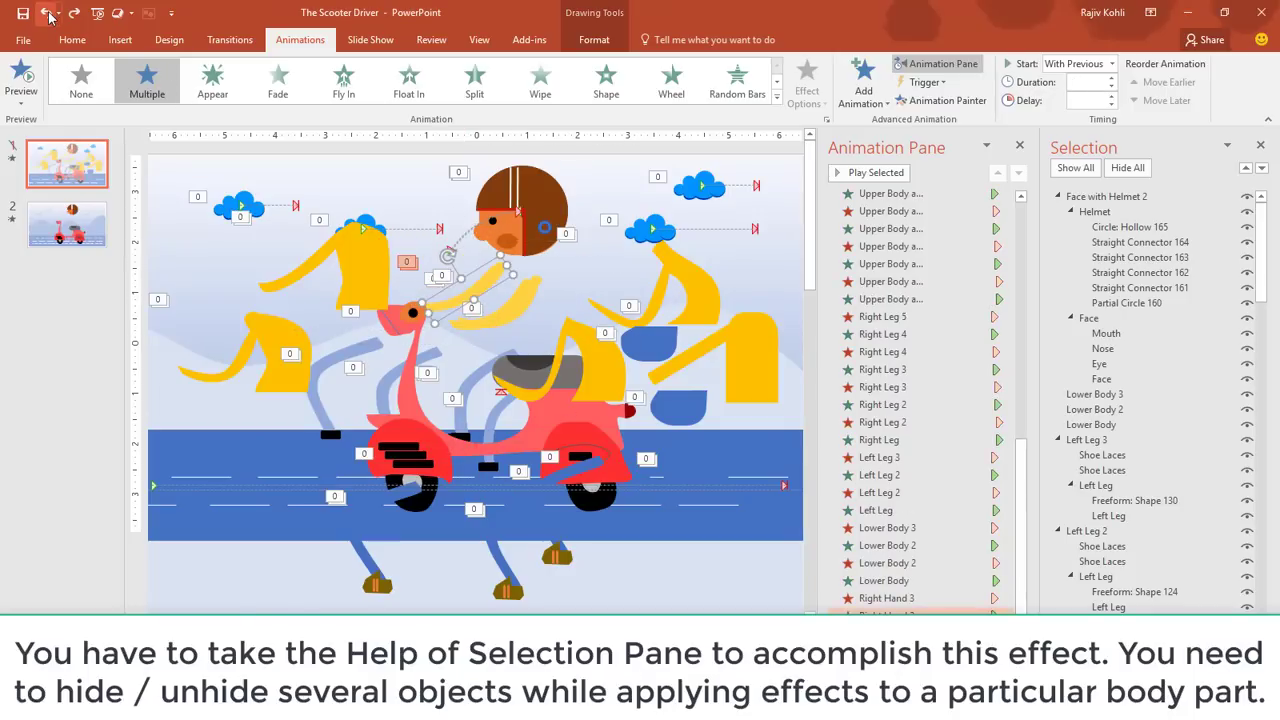
pyautogui.click(46, 13)
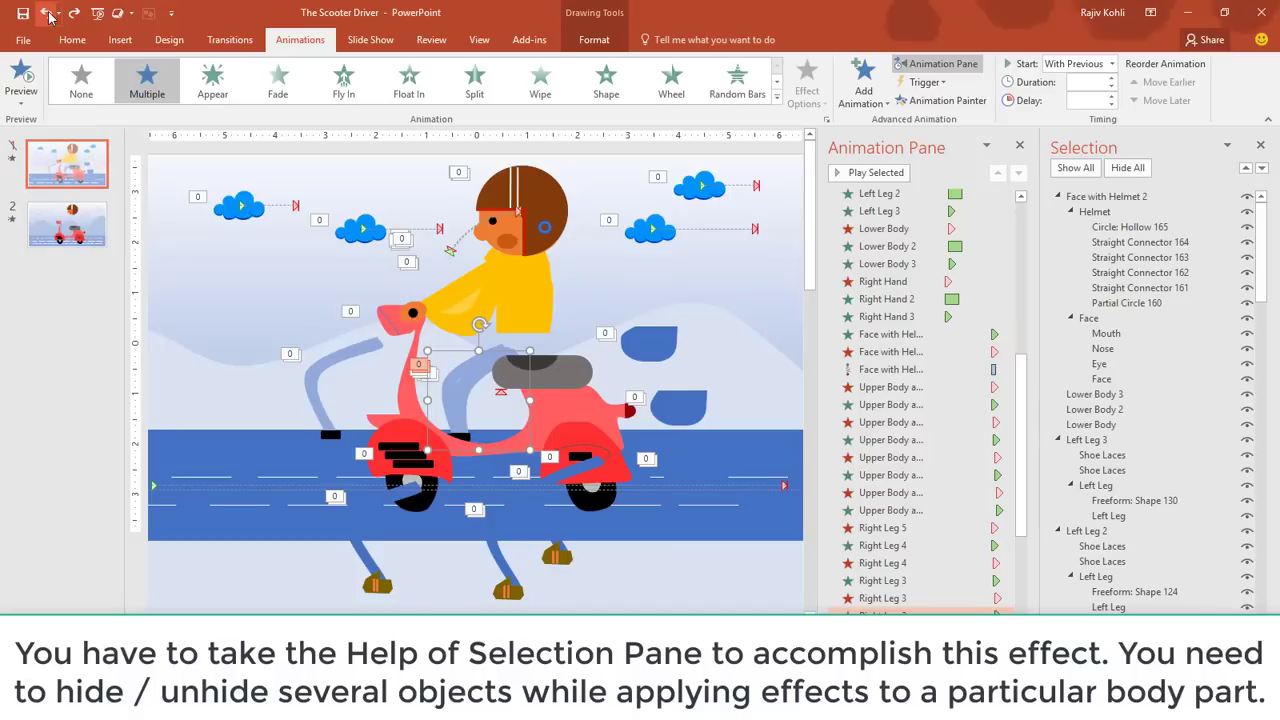
pyautogui.click(46, 13)
pyautogui.click(46, 13)
pyautogui.click(46, 13)
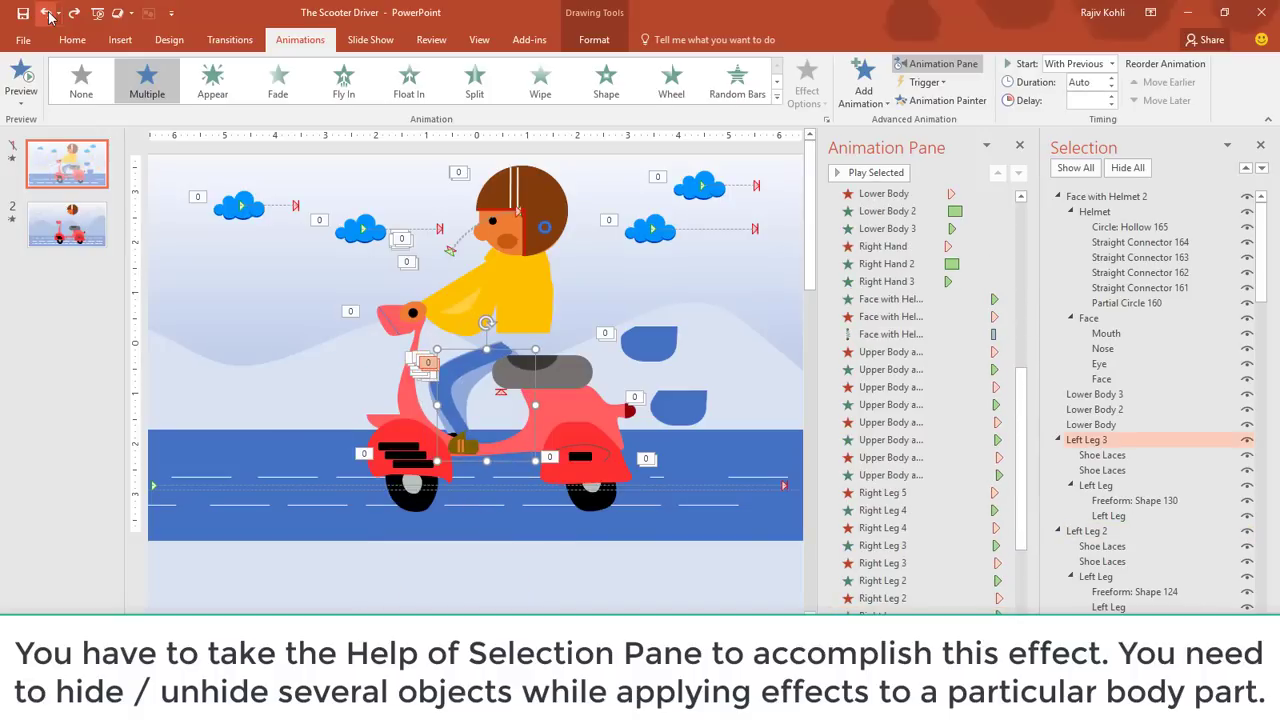
pyautogui.click(46, 13)
pyautogui.click(46, 13)
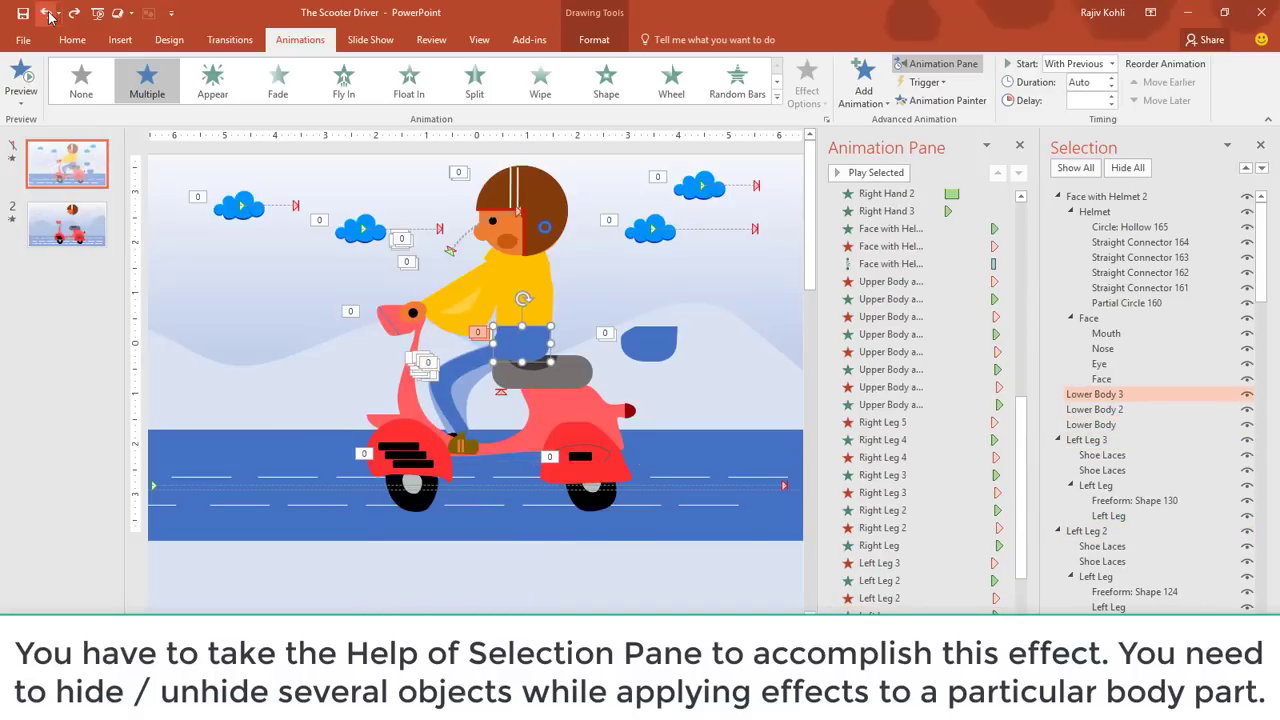
pyautogui.click(46, 13)
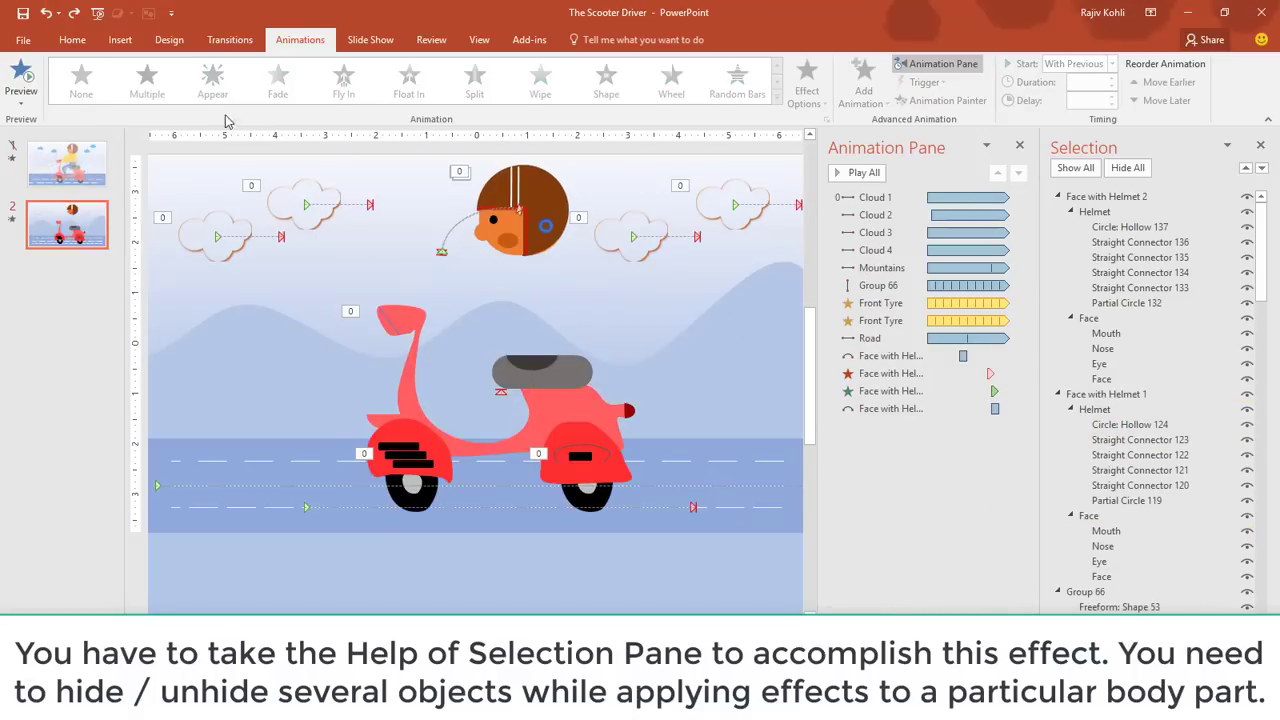
pyautogui.click(100, 170)
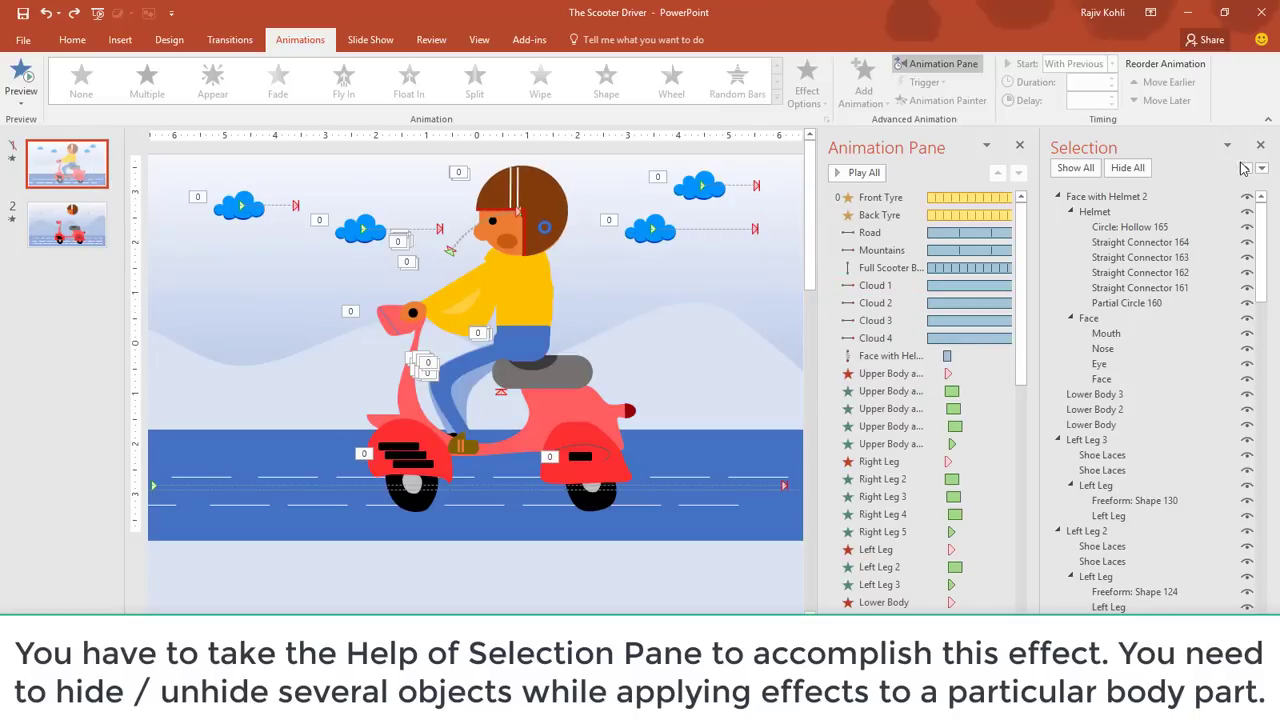
# - Widen the Animation Pane and hide the Road, Back Tyre and Front Tyre
pyautogui.moveTo(818, 330); pyautogui.dragTo(660, 332)
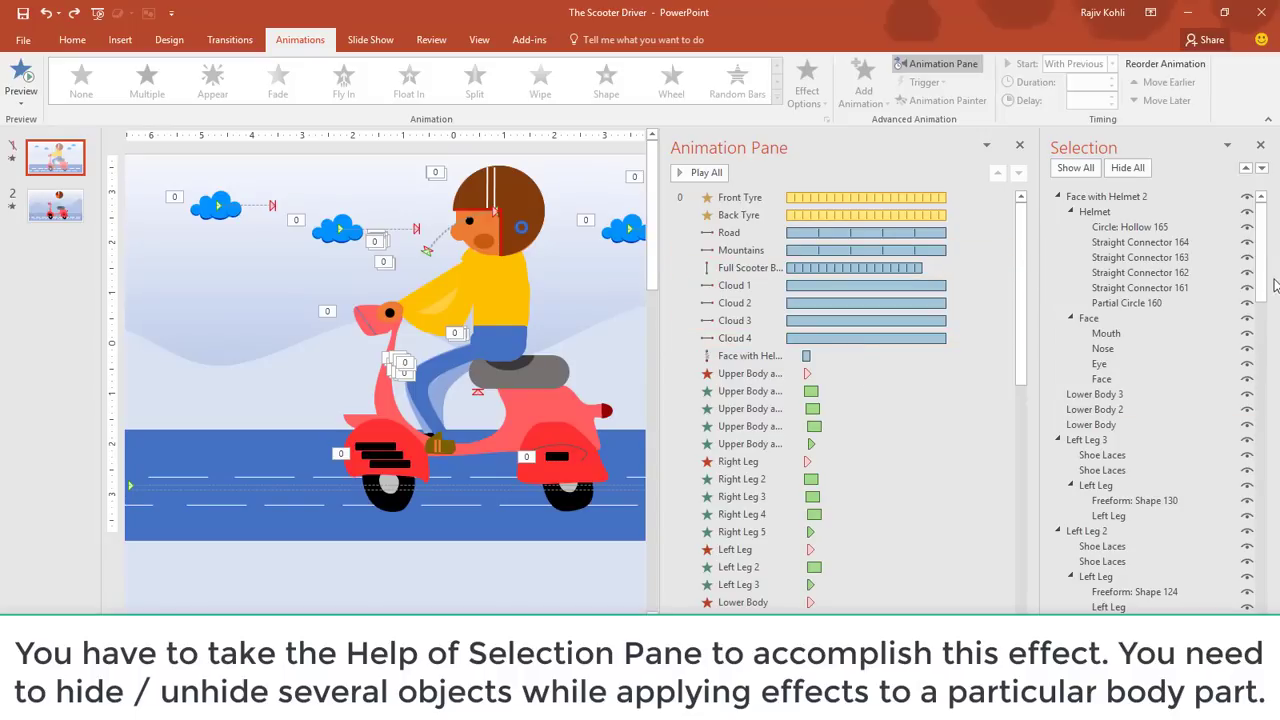
pyautogui.moveTo(1262, 290); pyautogui.dragTo(1262, 575)
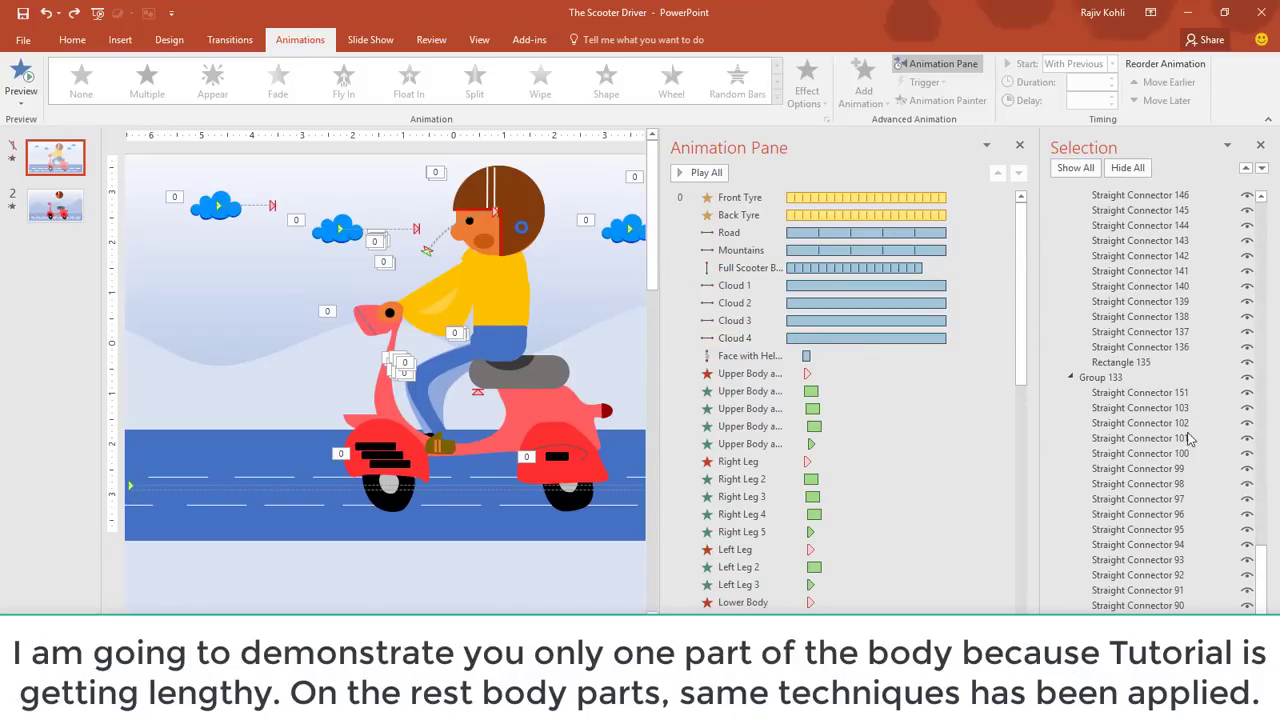
pyautogui.moveTo(1262, 557); pyautogui.dragTo(1262, 520)
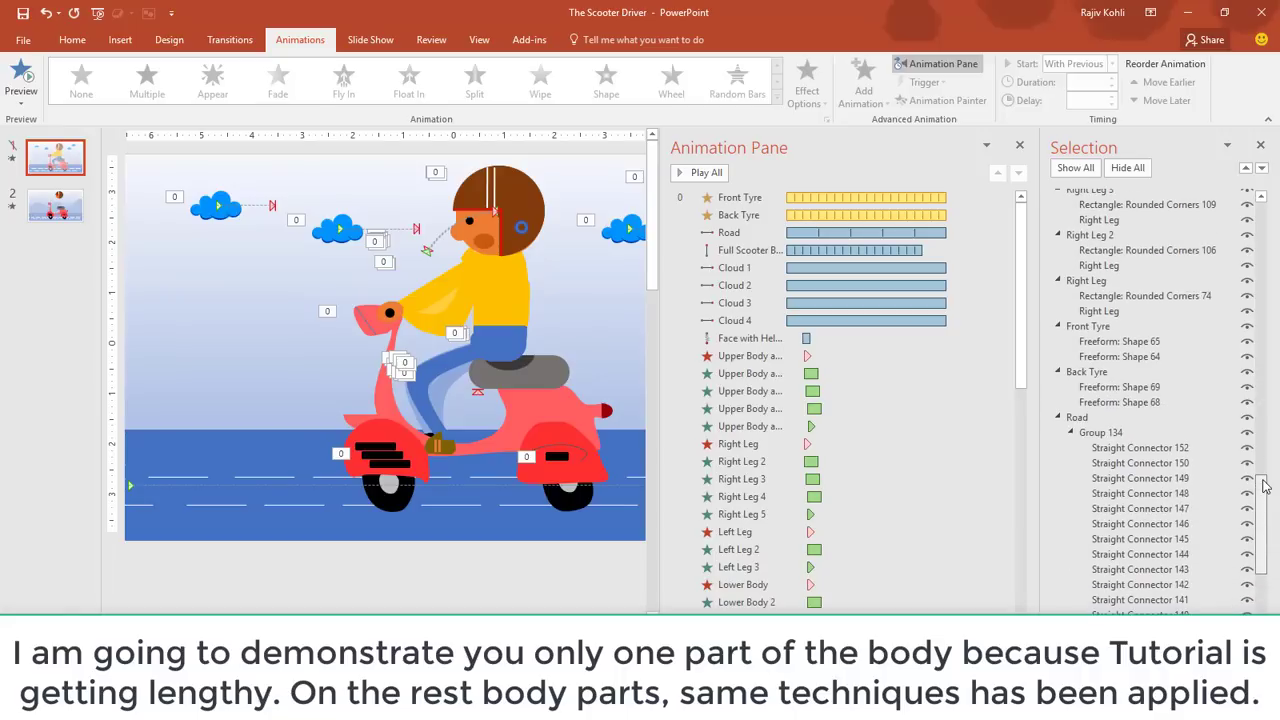
pyautogui.click(1247, 418)
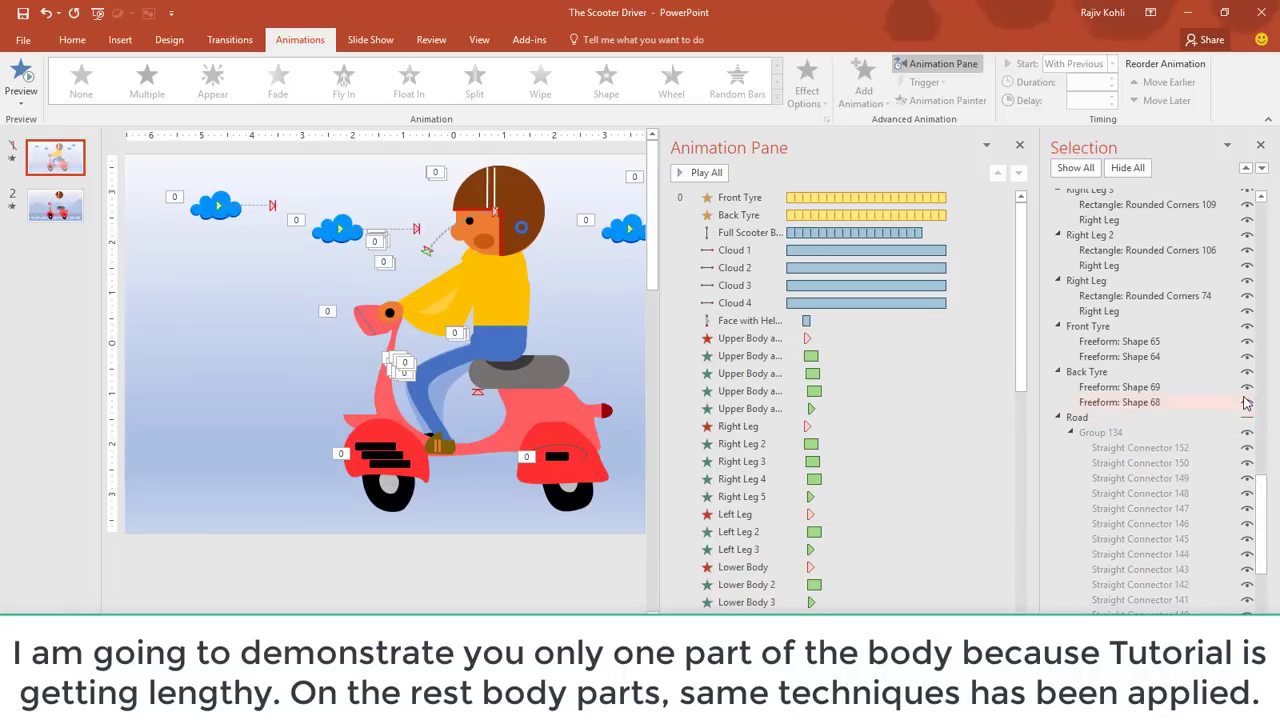
pyautogui.click(1247, 371)
pyautogui.click(1247, 326)
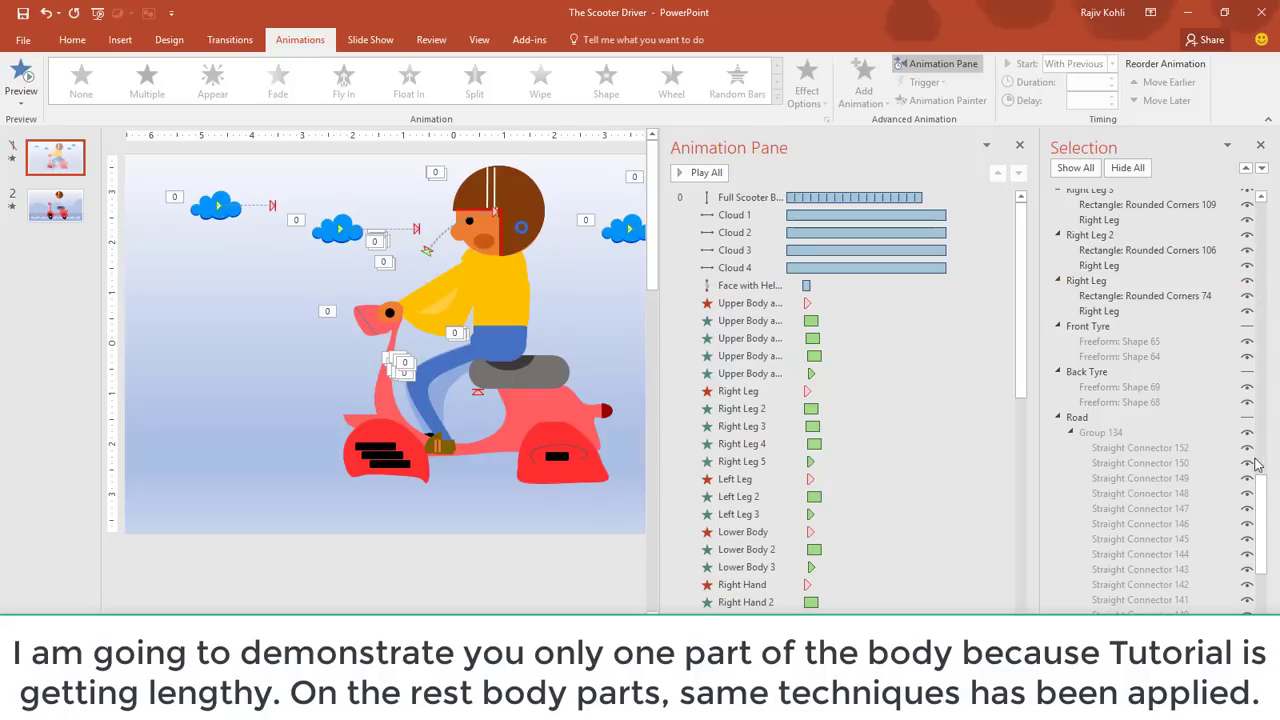
# - Hide the Full Scooter Body, the Face with Helmet group and two clouds
pyautogui.moveTo(1270, 484)
pyautogui.mouseDown()
pyautogui.moveTo(1276, 380)
pyautogui.moveTo(1264, 368)
pyautogui.mouseUp()
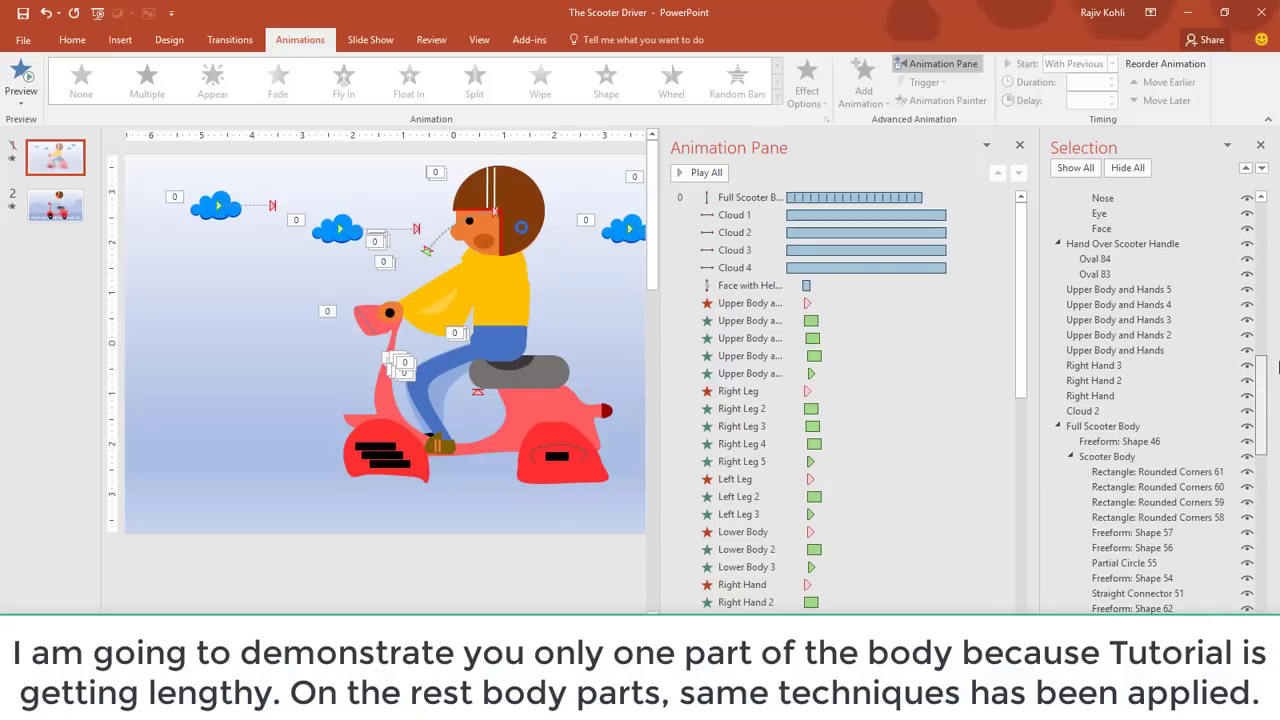
pyautogui.click(1247, 426)
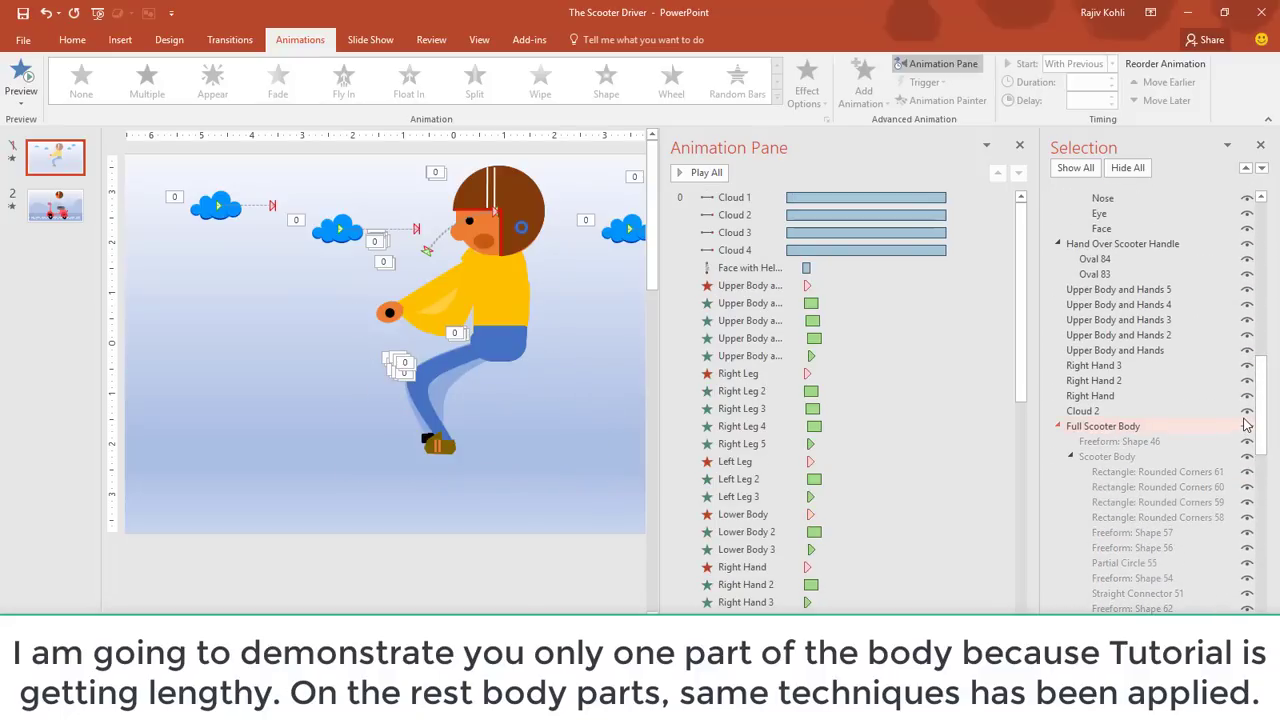
pyautogui.moveTo(1268, 385); pyautogui.dragTo(1273, 352)
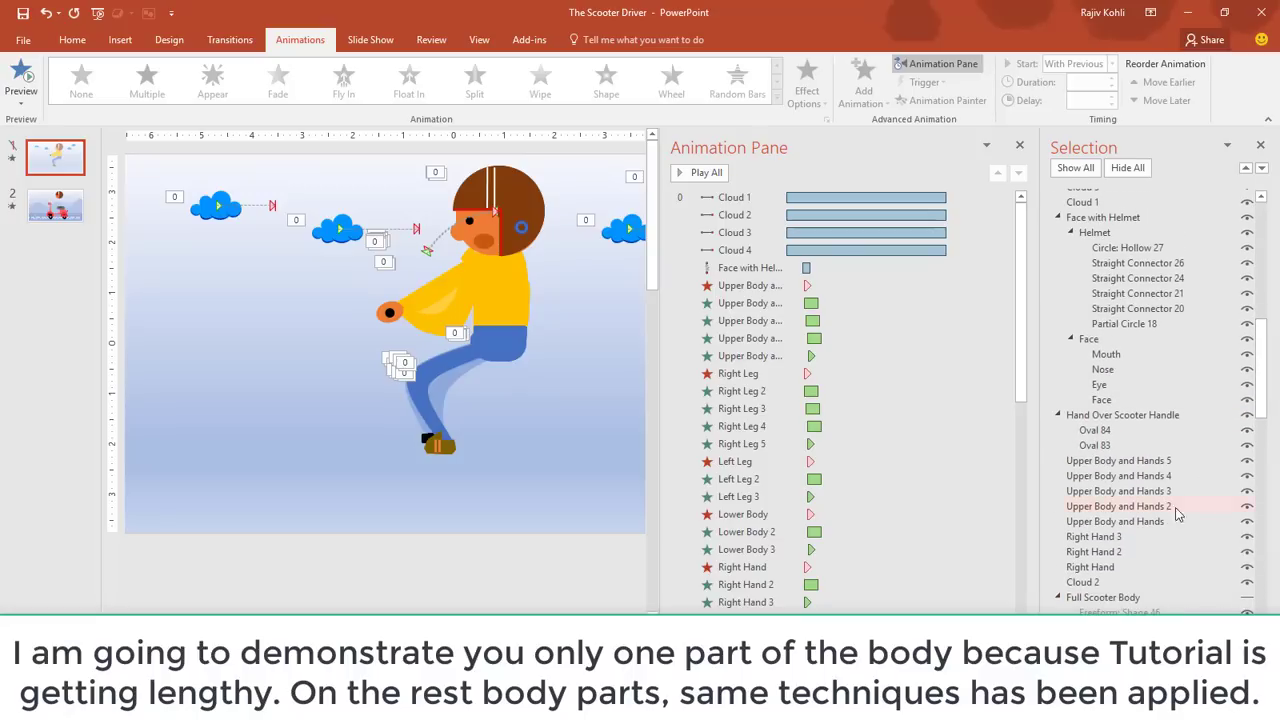
pyautogui.moveTo(1263, 338); pyautogui.dragTo(1265, 283)
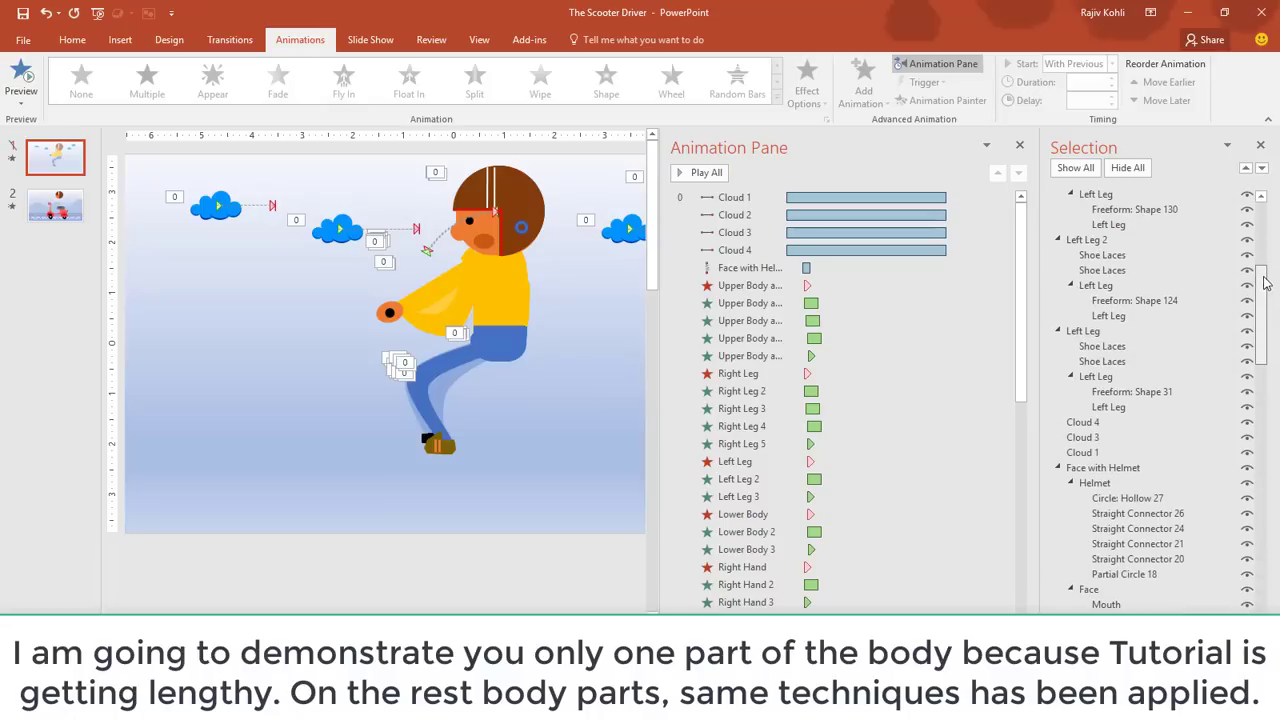
pyautogui.click(1248, 472)
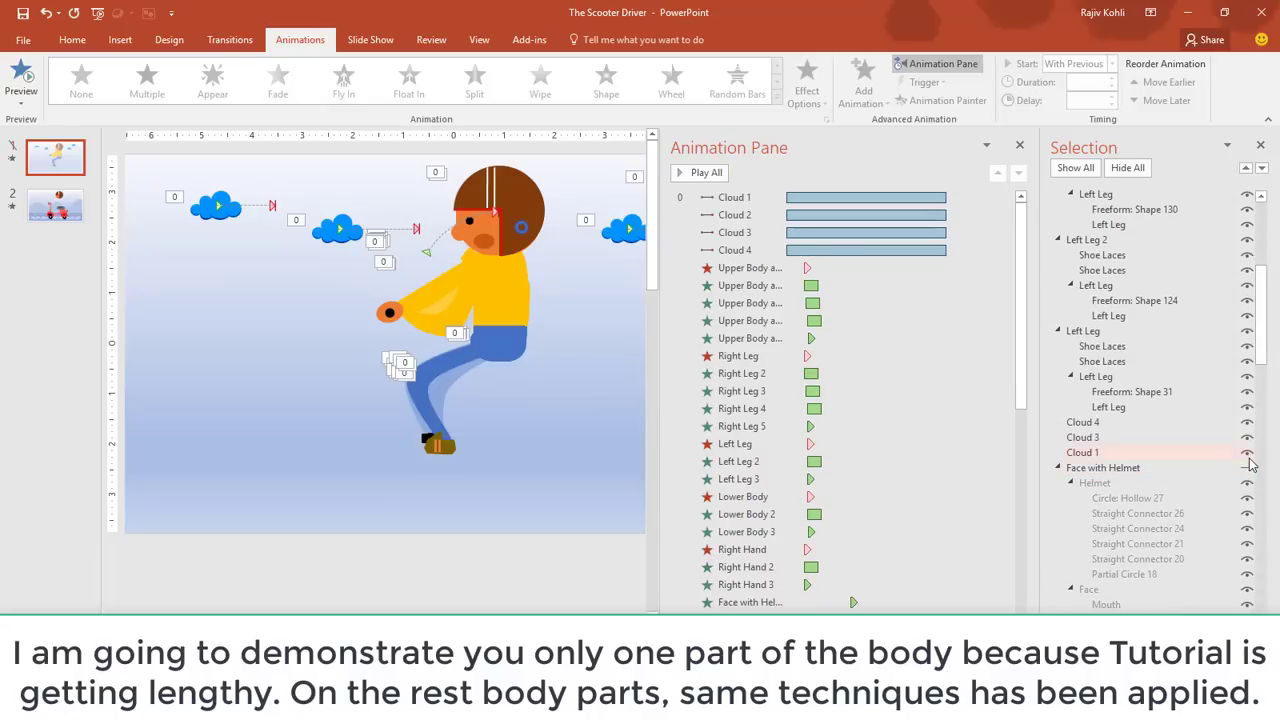
pyautogui.click(1247, 452)
pyautogui.click(1247, 437)
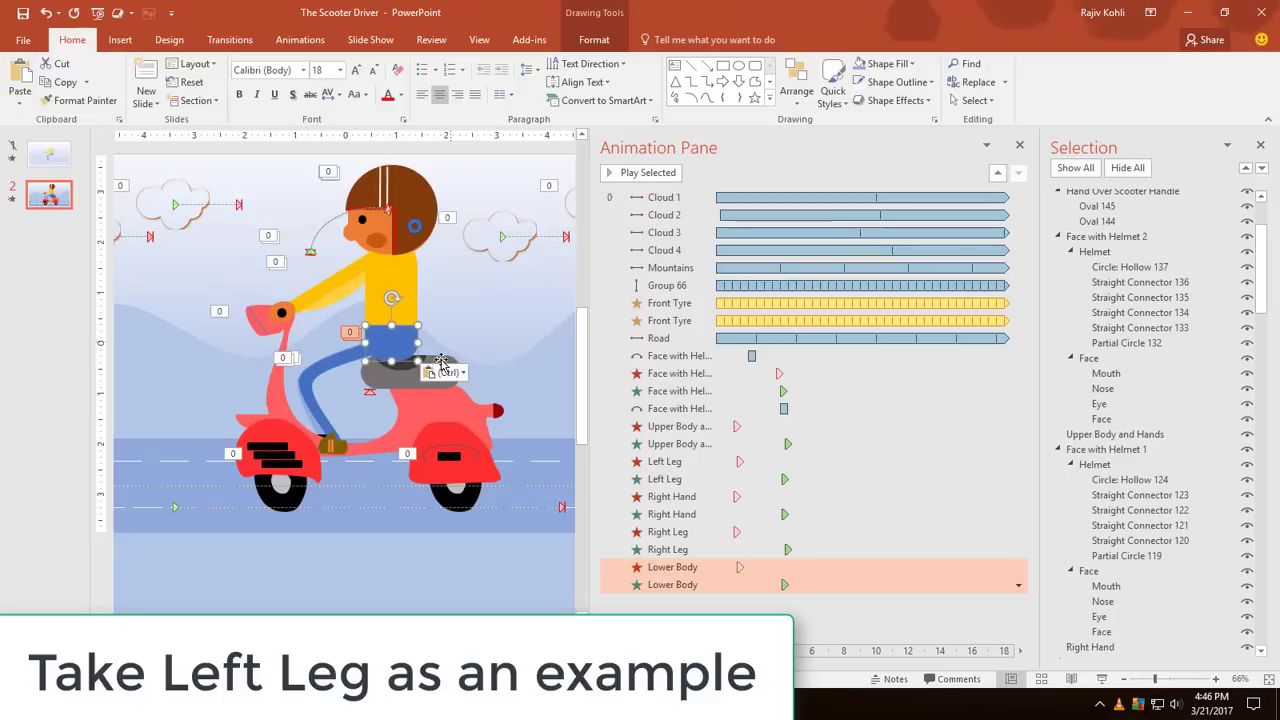
# - Delete the Upper Body through Lower Body effects, then close the Selection and Animation panes
pyautogui.hotkey('ctrl', 'v')
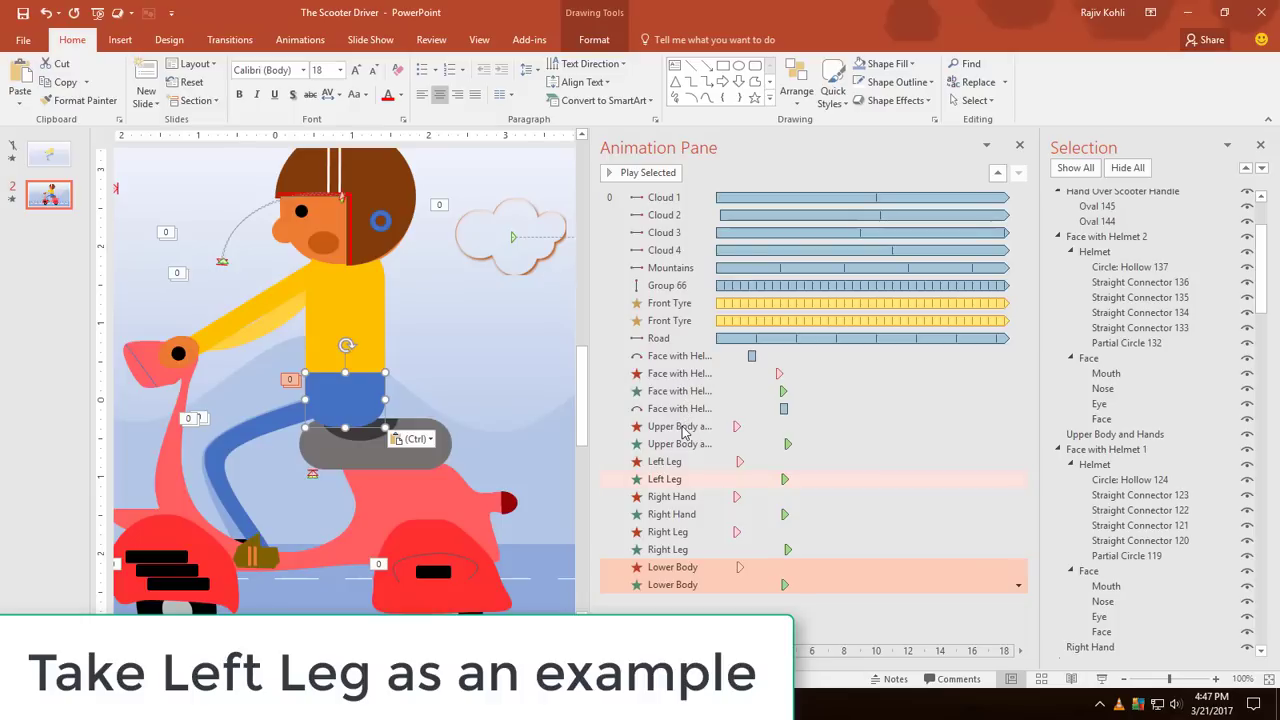
pyautogui.click(684, 428)
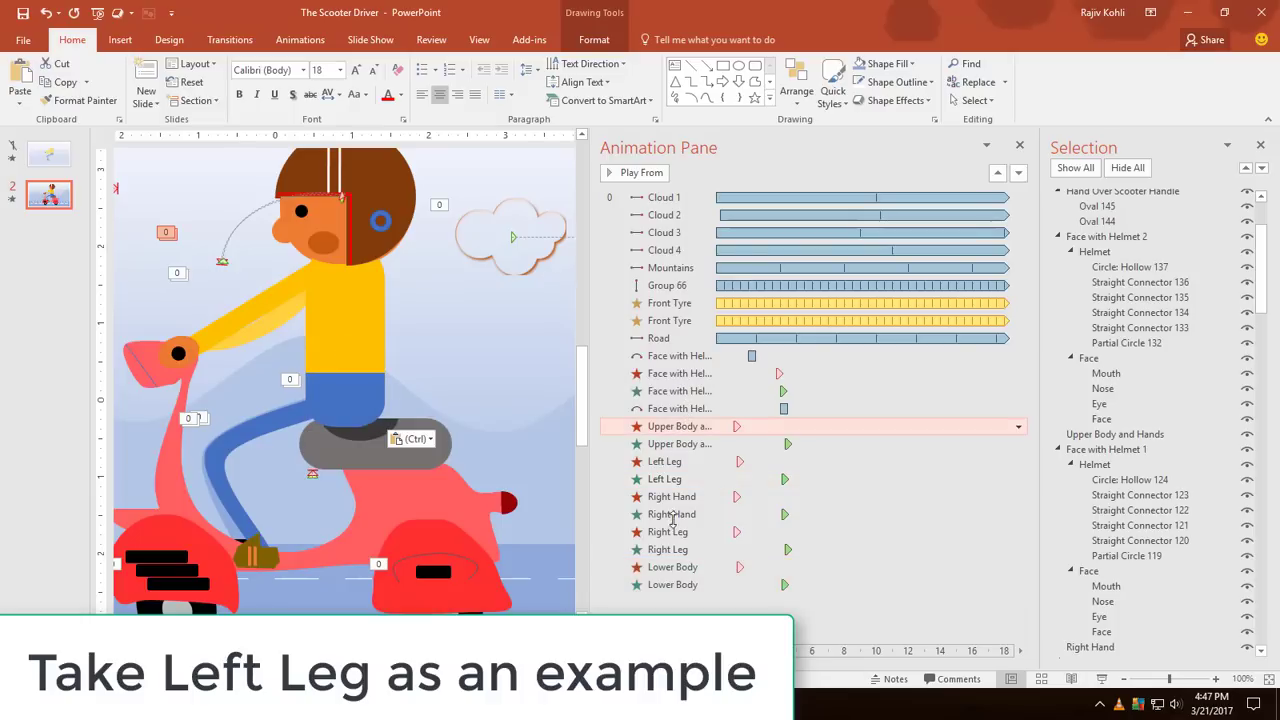
pyautogui.keyDown('shift'); pyautogui.click(686, 584); pyautogui.keyUp('shift')
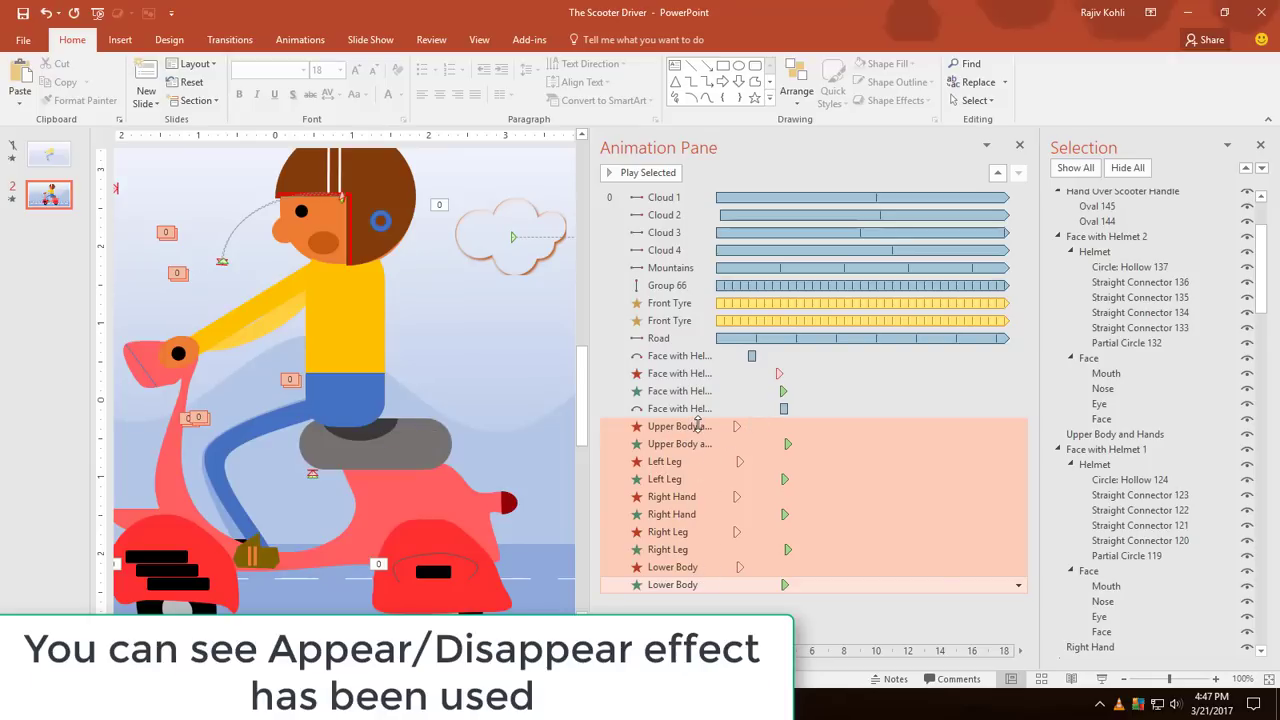
pyautogui.press('Delete')
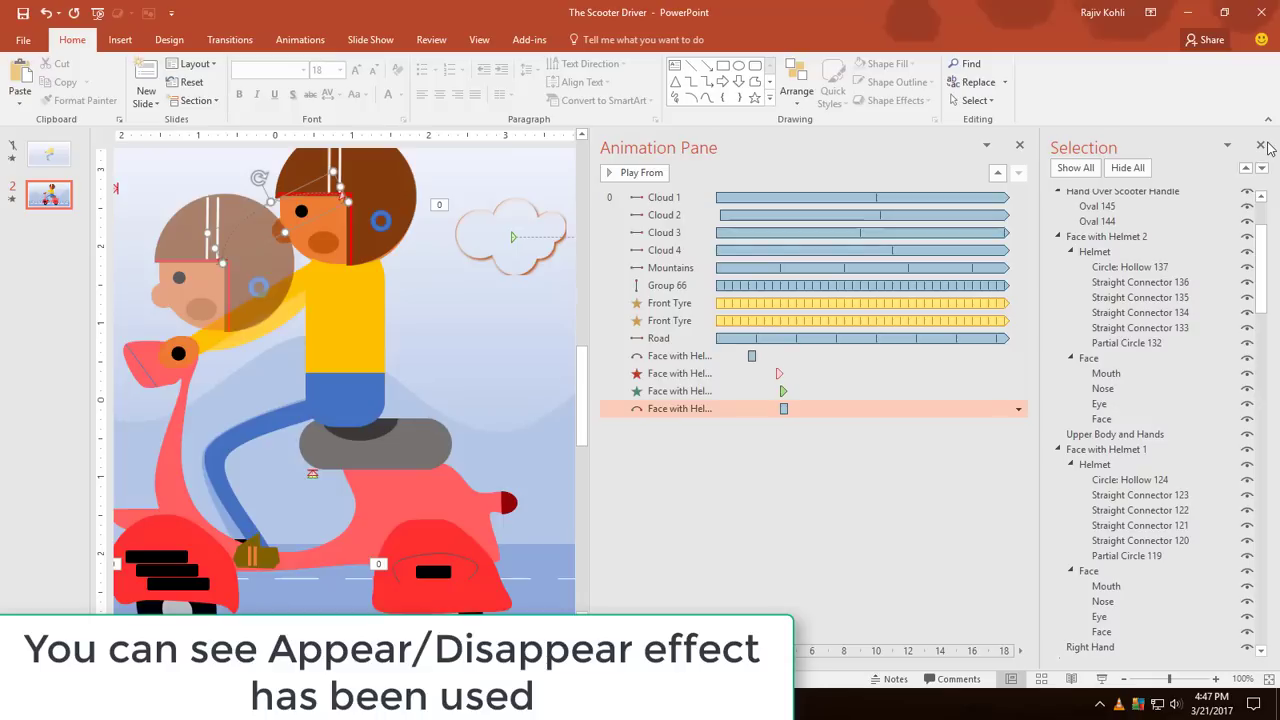
pyautogui.click(1261, 146)
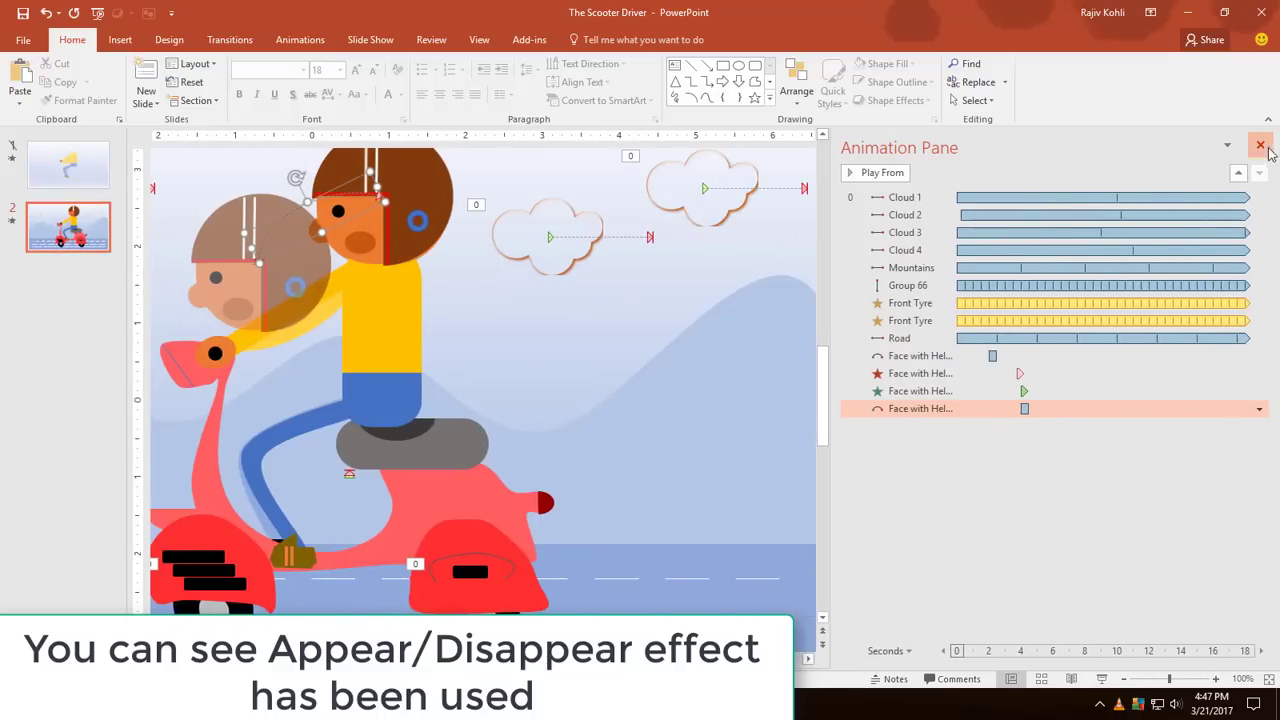
pyautogui.click(1261, 146)
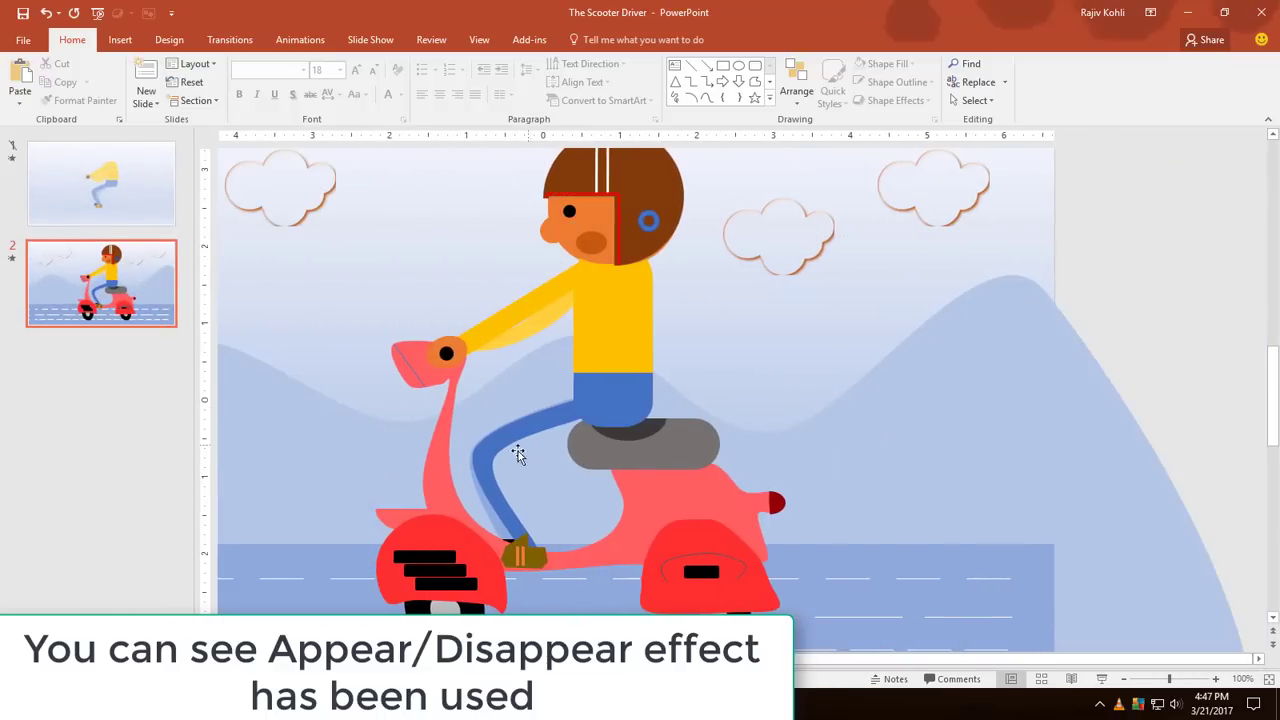
# - Copy the rider's Left Leg group and place the pasted duplicate exactly over the original
pyautogui.click(485, 461)
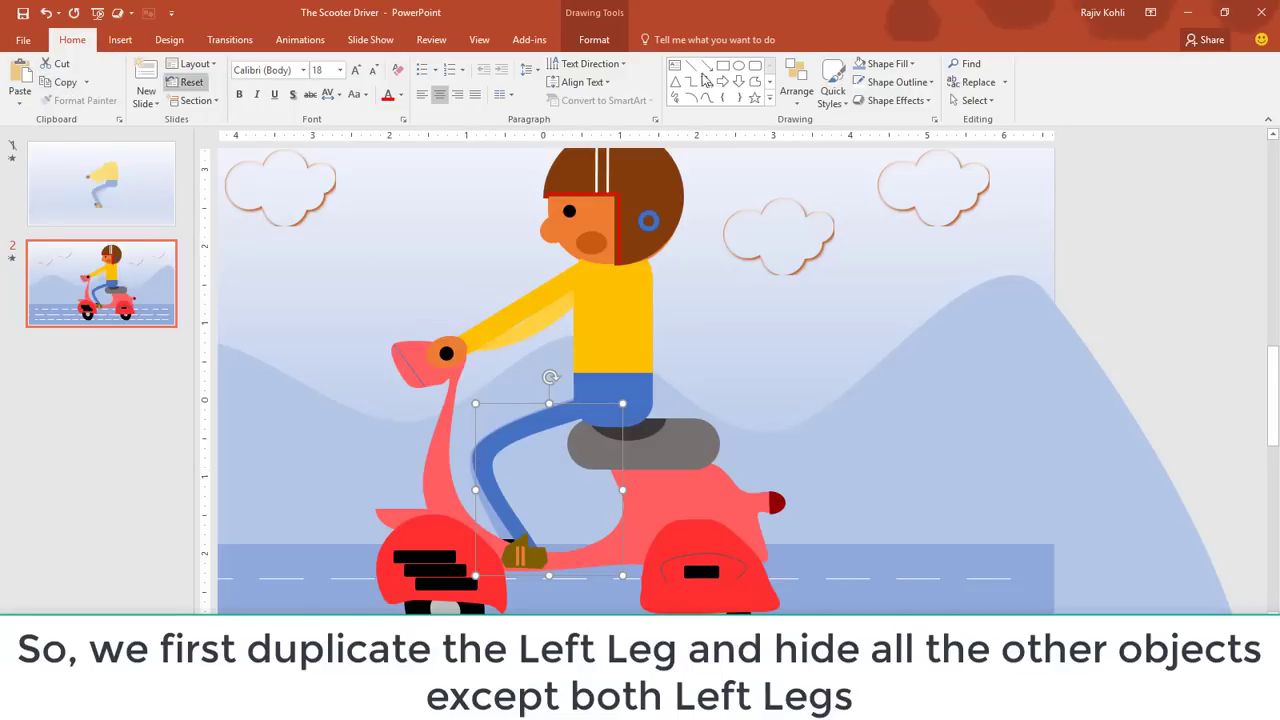
pyautogui.click(975, 100)
pyautogui.click(1003, 159)
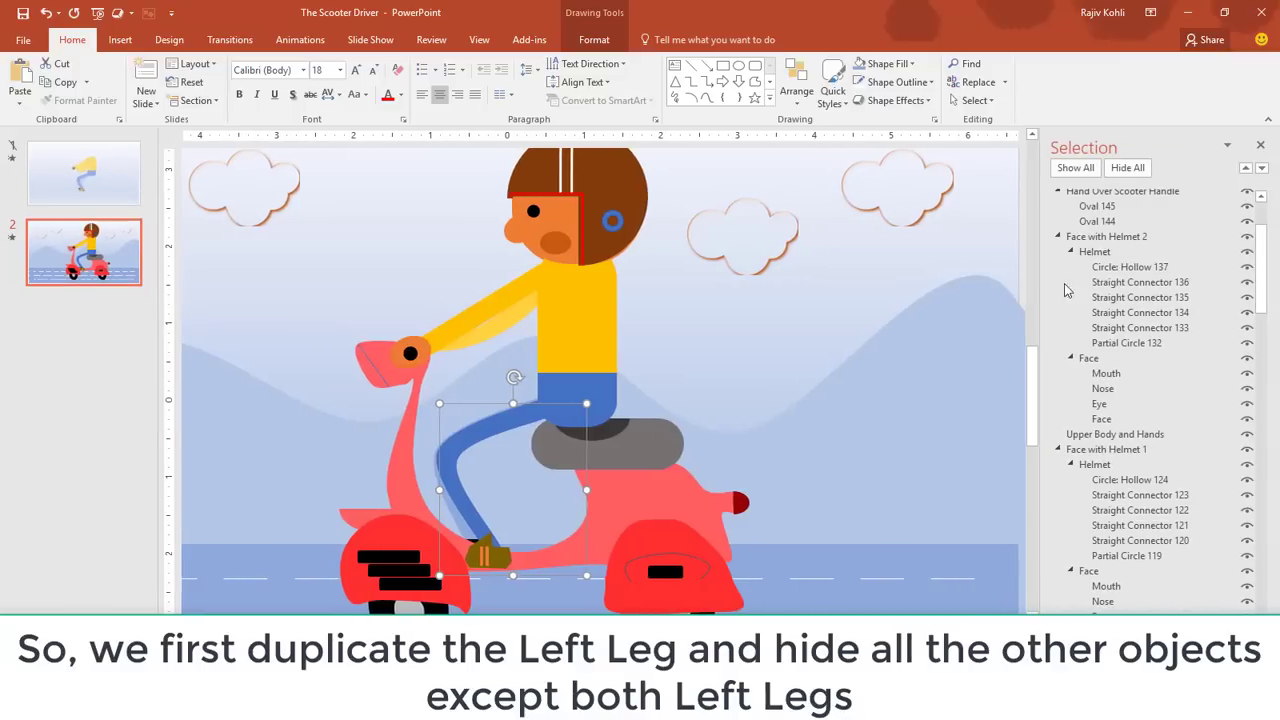
pyautogui.moveTo(1262, 290); pyautogui.dragTo(1266, 240)
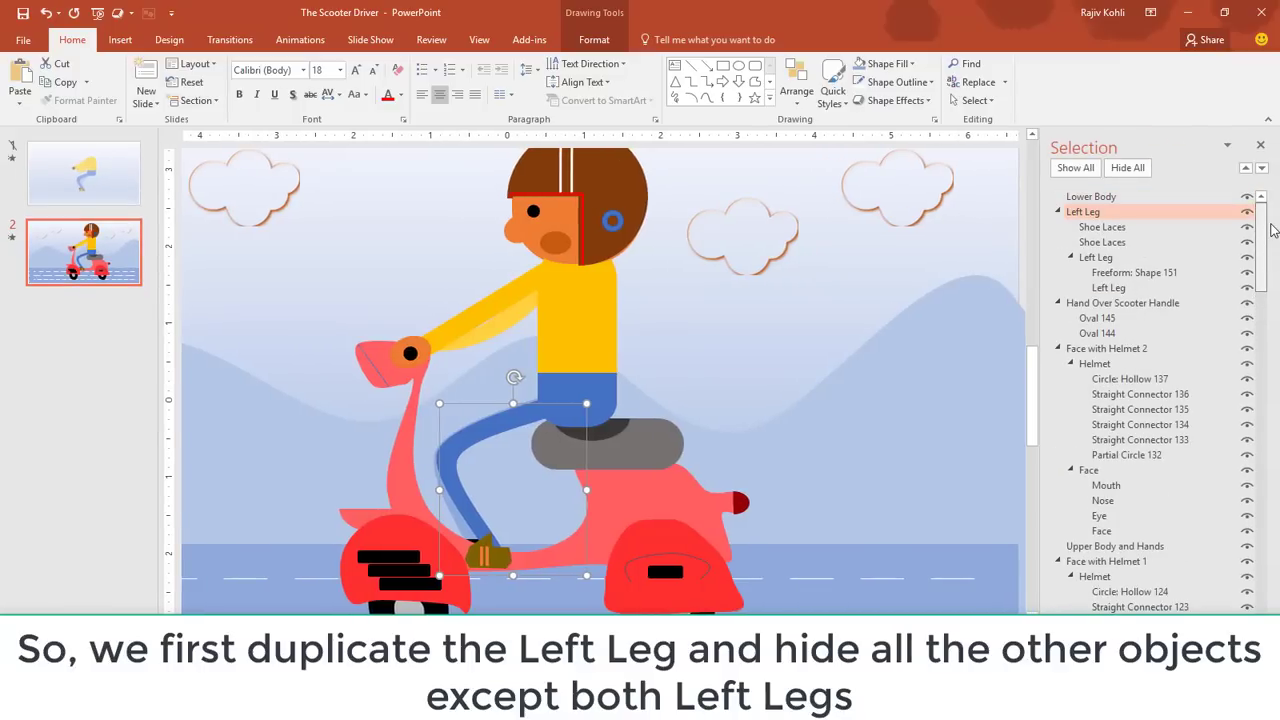
pyautogui.click(63, 82)
pyautogui.click(20, 75)
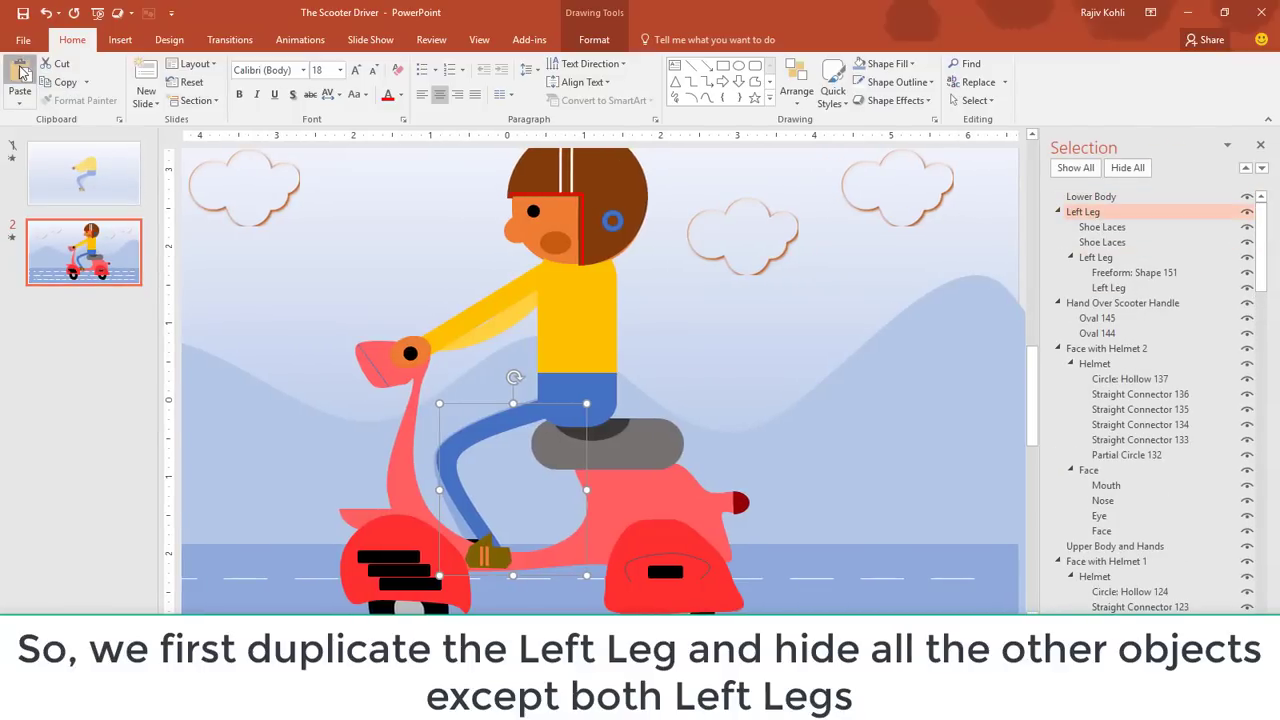
pyautogui.moveTo(532, 447); pyautogui.dragTo(504, 428)
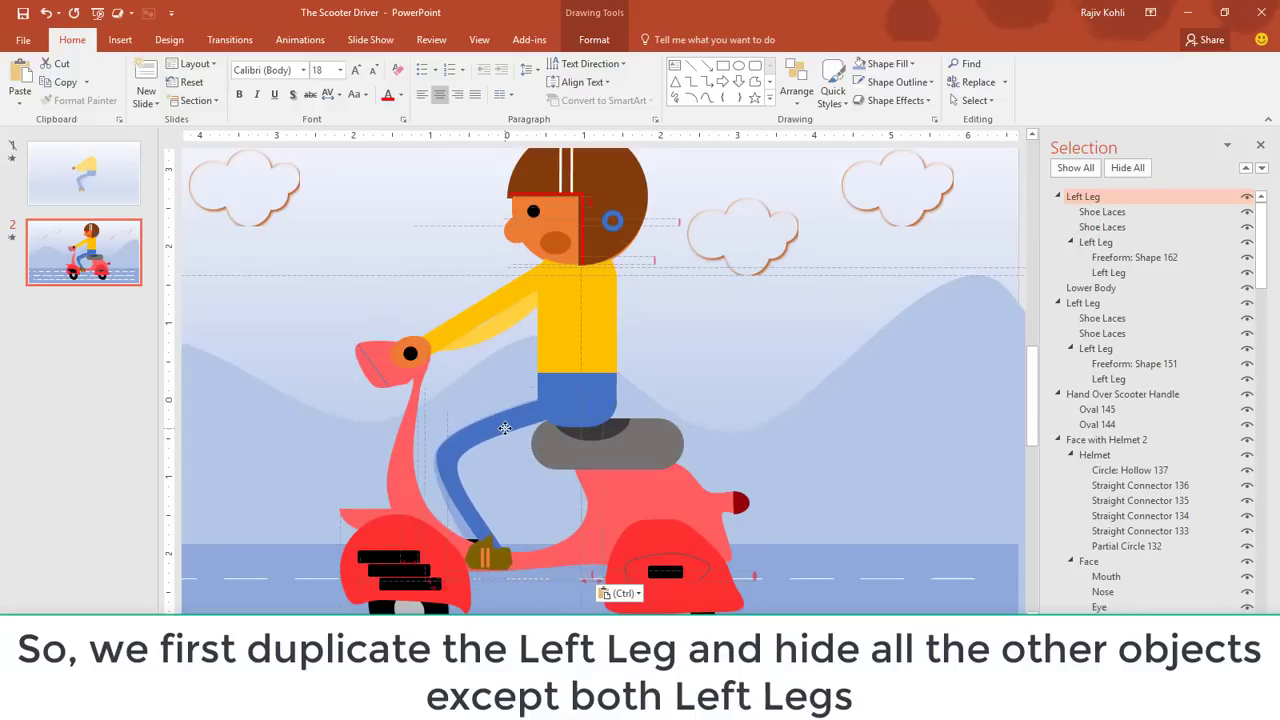
# - Hide all slide objects, then show only the original and copied Left Leg groups
pyautogui.click(1133, 168)
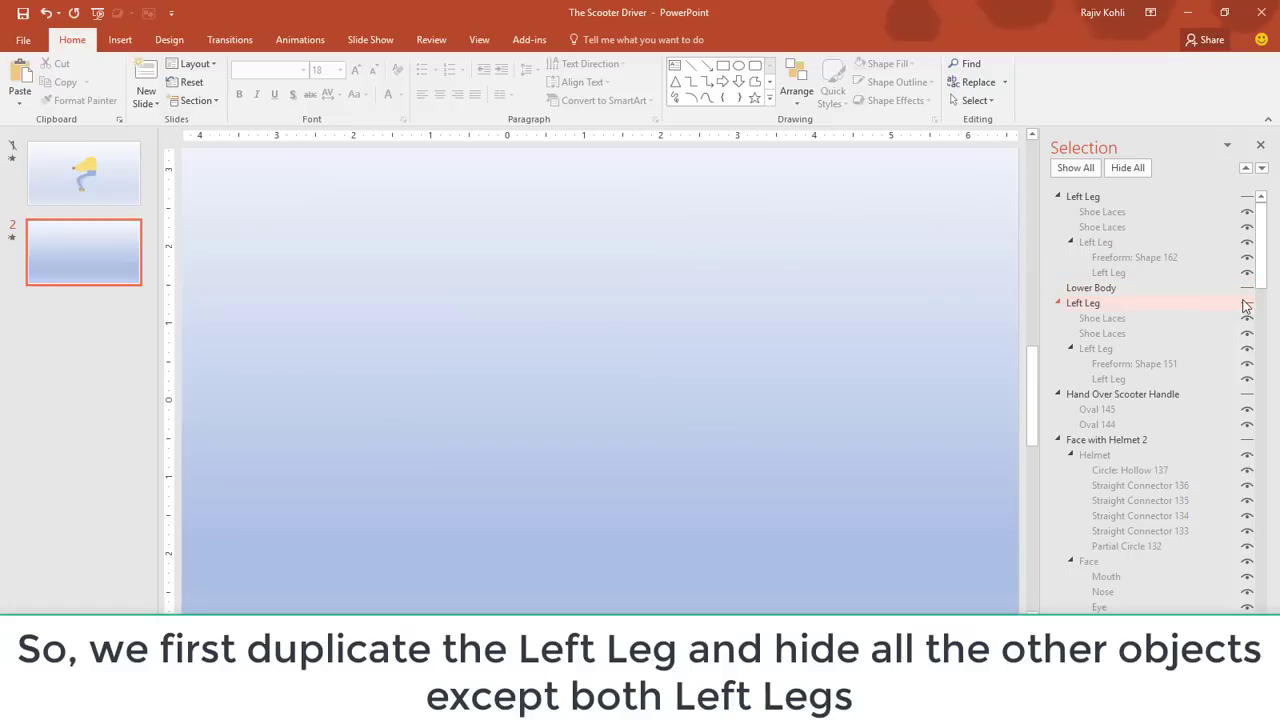
pyautogui.click(1246, 303)
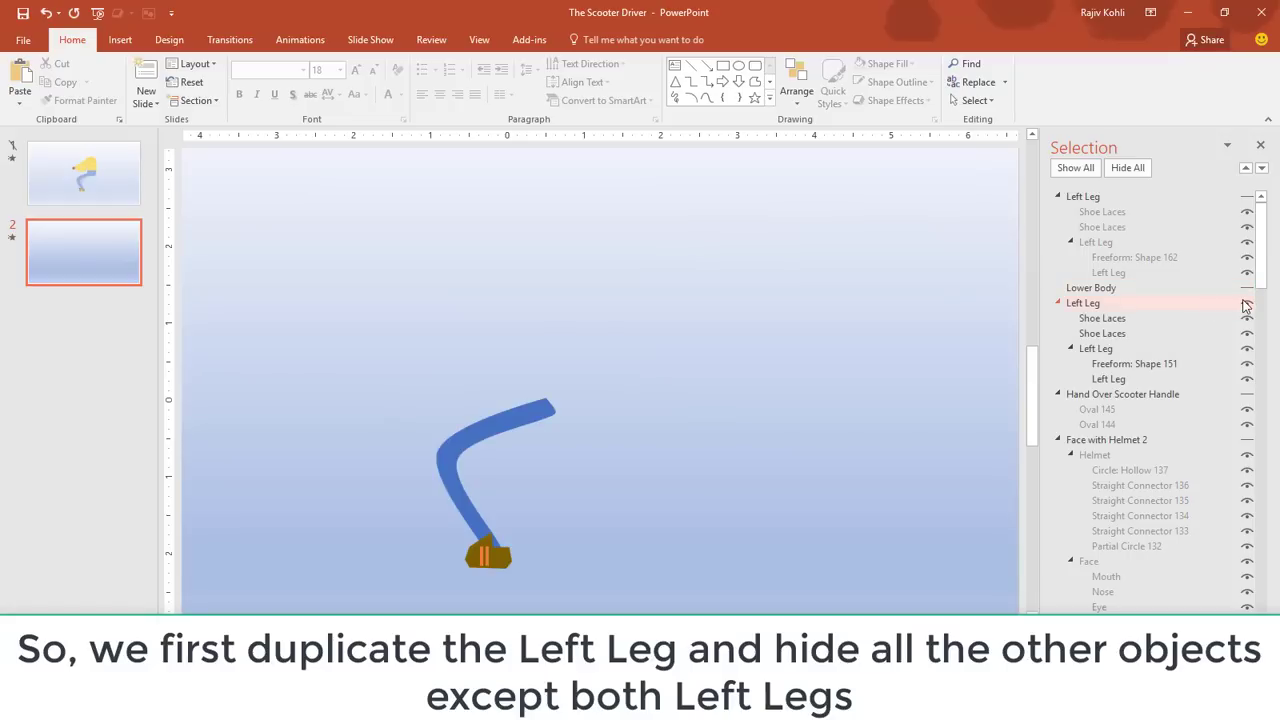
pyautogui.click(1246, 198)
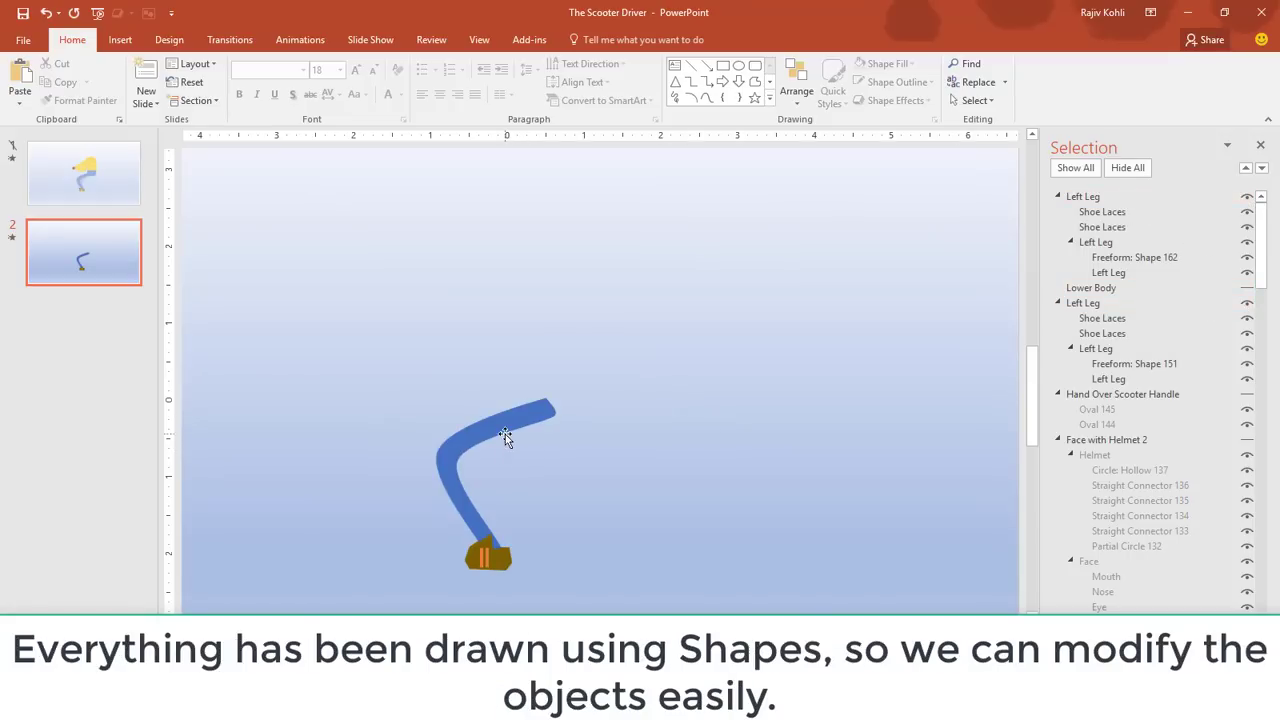
# - Rename the copied leg 'Left Leg 2' and hide the original Left Leg
pyautogui.moveTo(505, 434); pyautogui.dragTo(505, 428)
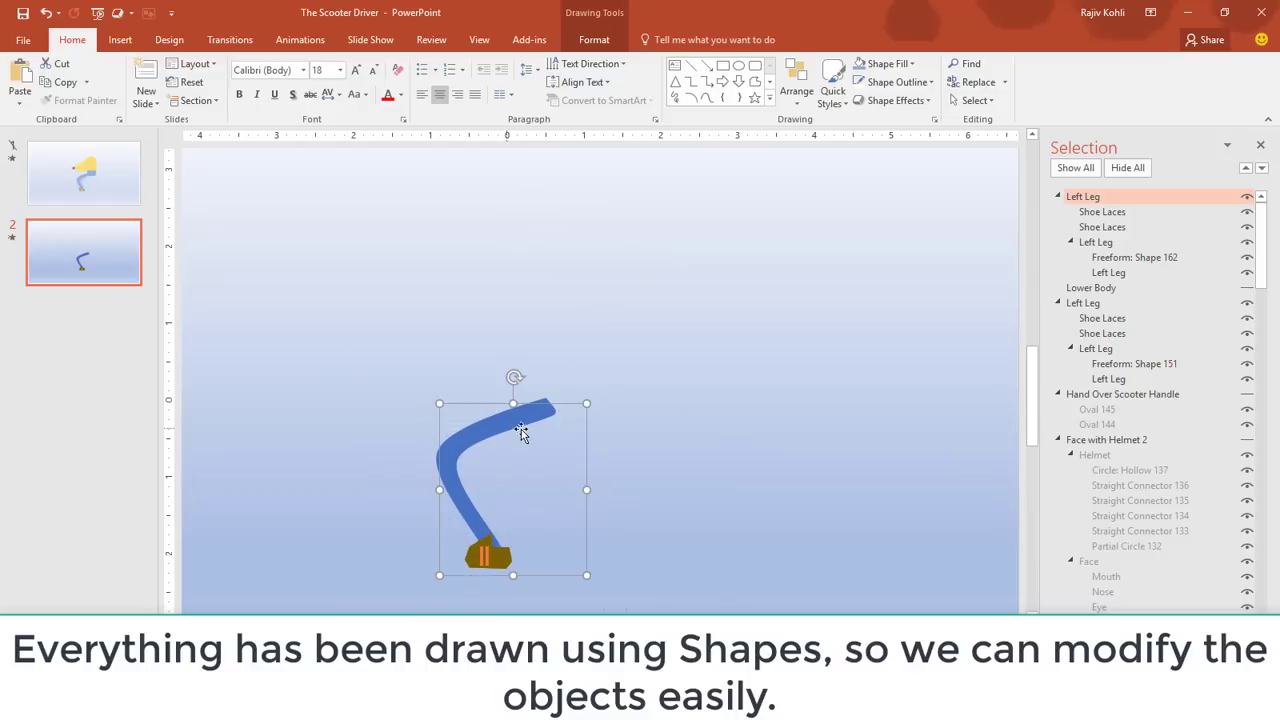
pyautogui.doubleClick(1122, 197)
pyautogui.write('2')
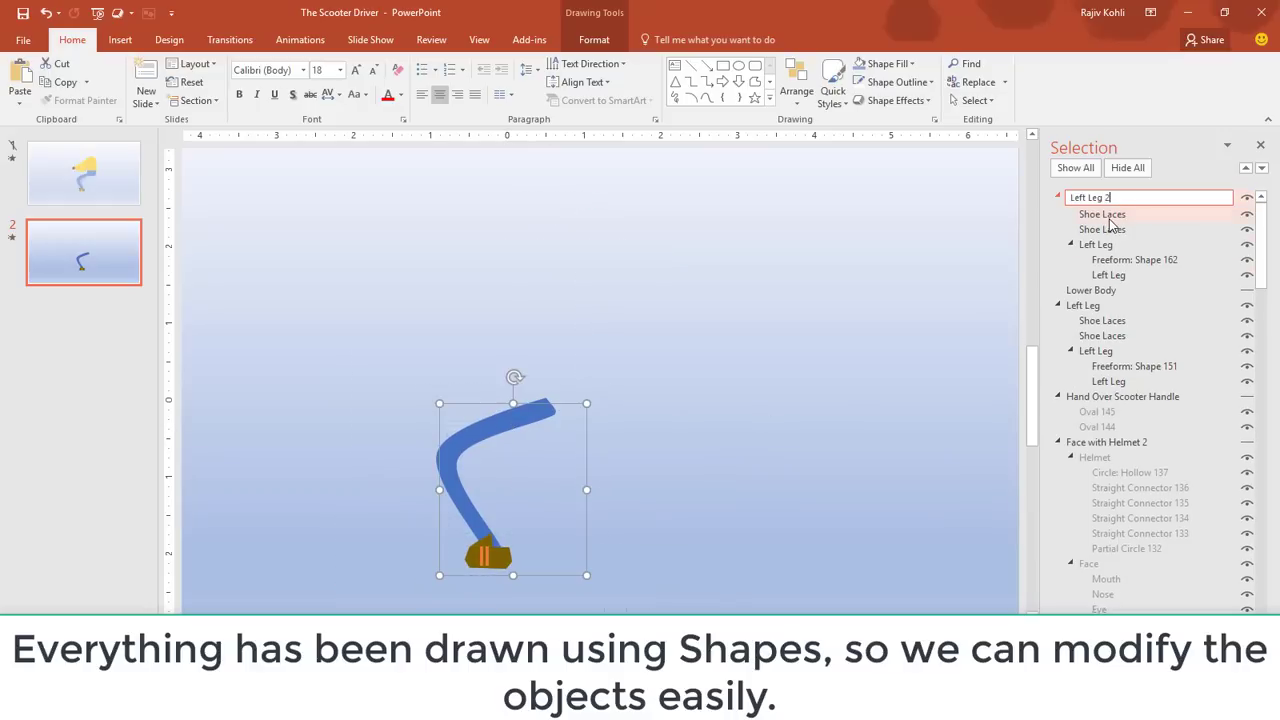
pyautogui.press('Return')
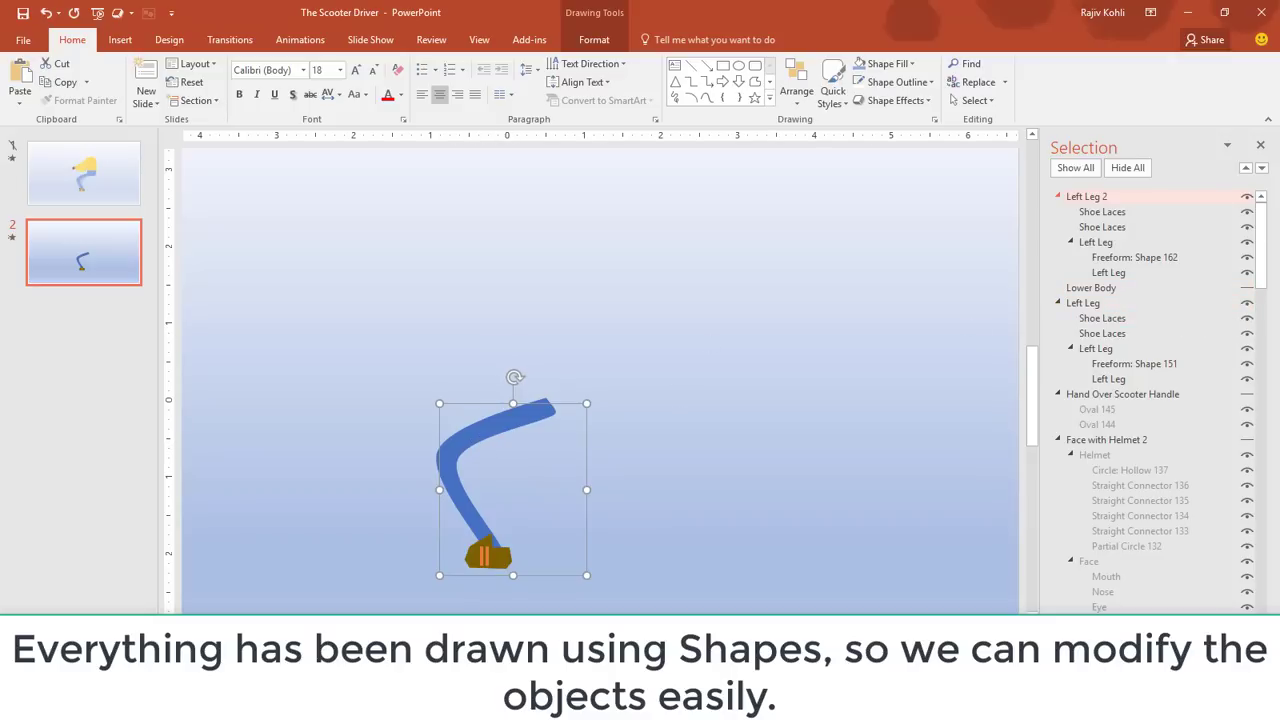
pyautogui.click(1246, 302)
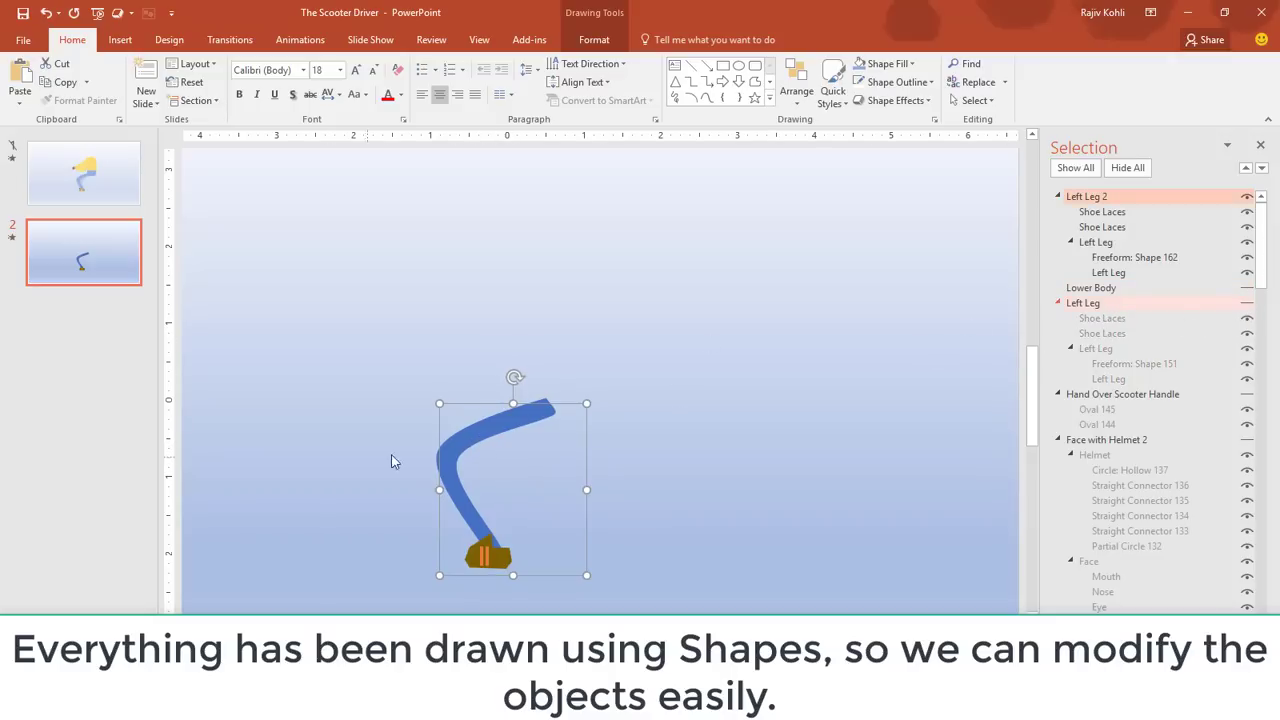
# - Select the leg shape inside Left Leg 2 and open Format > Edit Shape
pyautogui.click(468, 432)
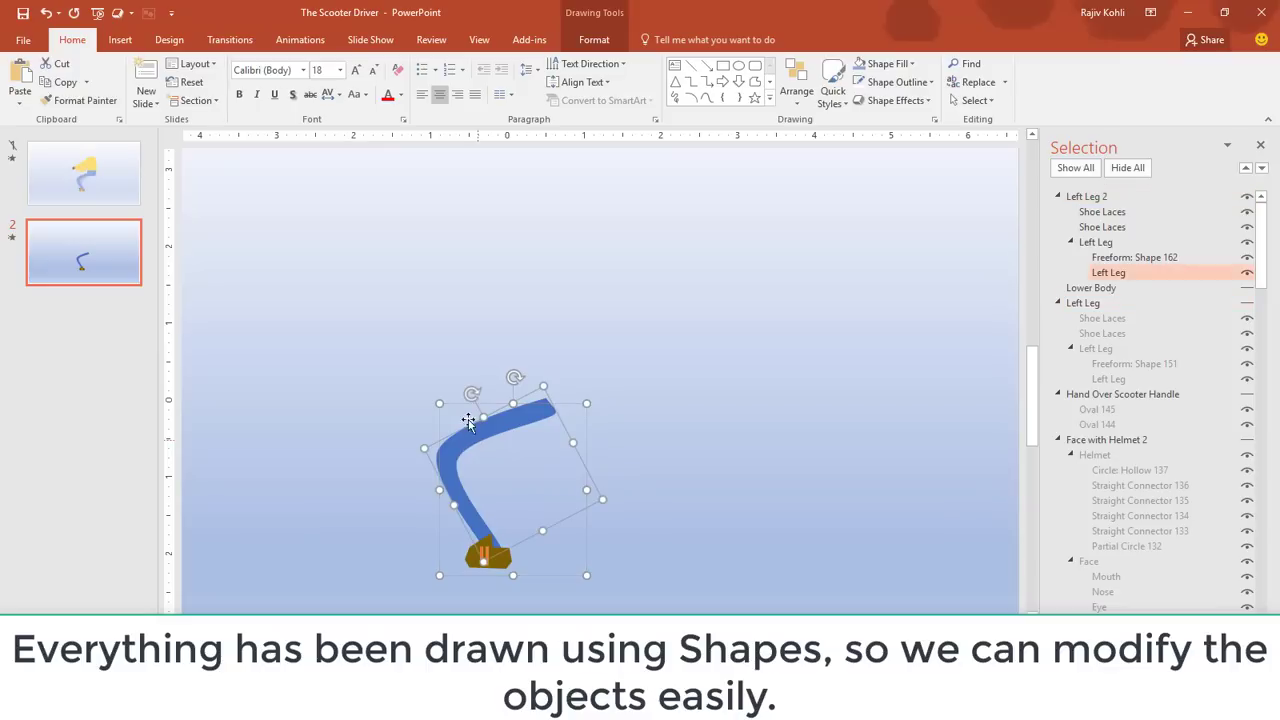
pyautogui.click(594, 39)
pyautogui.click(160, 64)
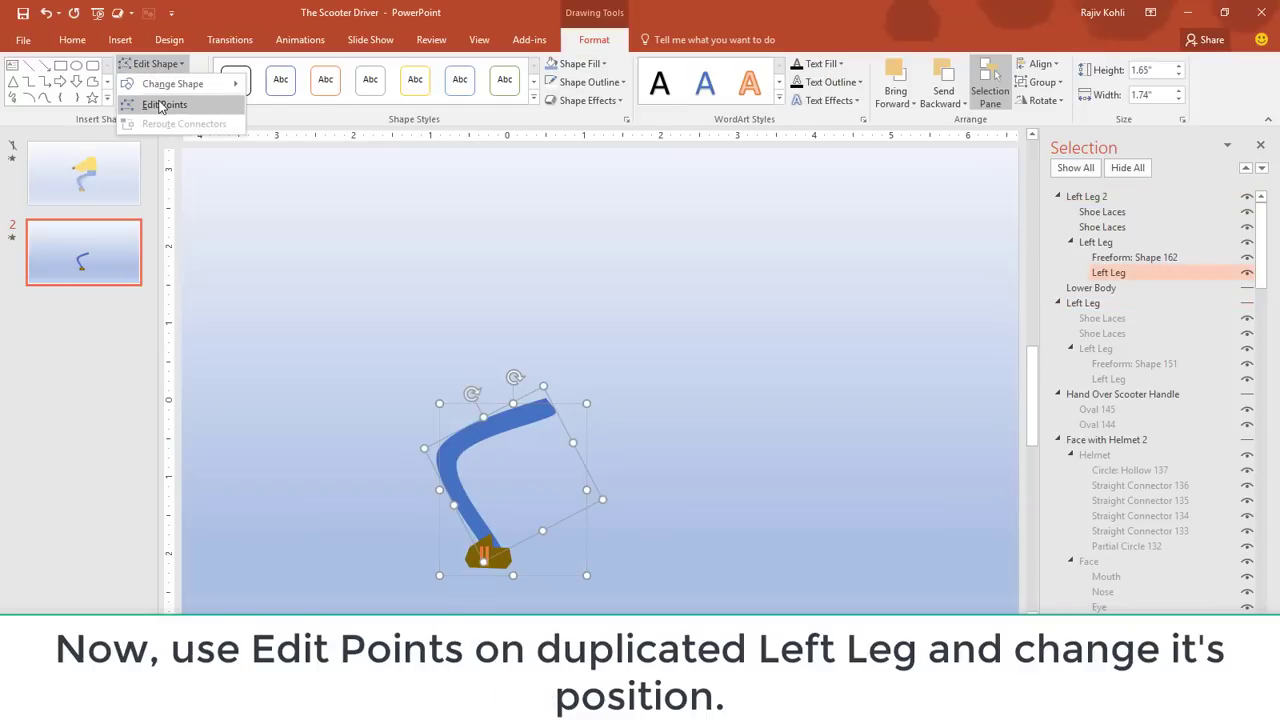
# - Use Edit Points to reshape the leg's bend, top end and foot curve, then select both leg groups
pyautogui.click(160, 106)
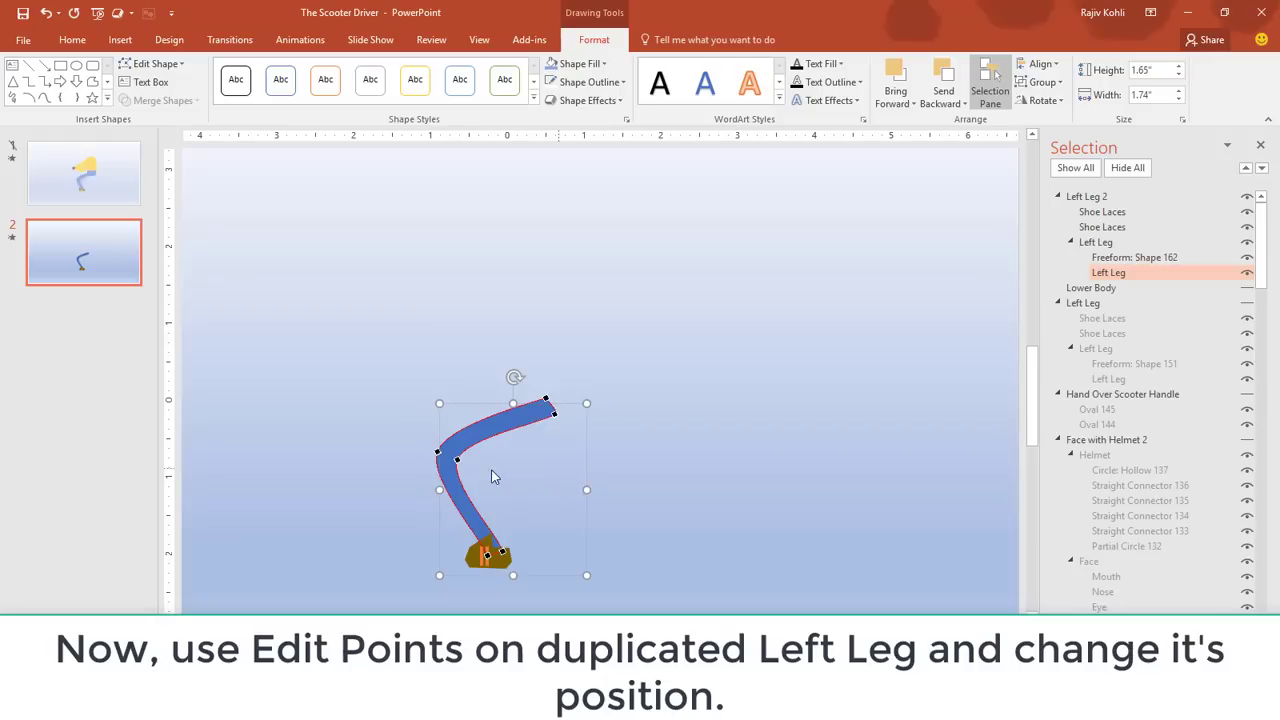
pyautogui.moveTo(458, 461); pyautogui.dragTo(452, 457)
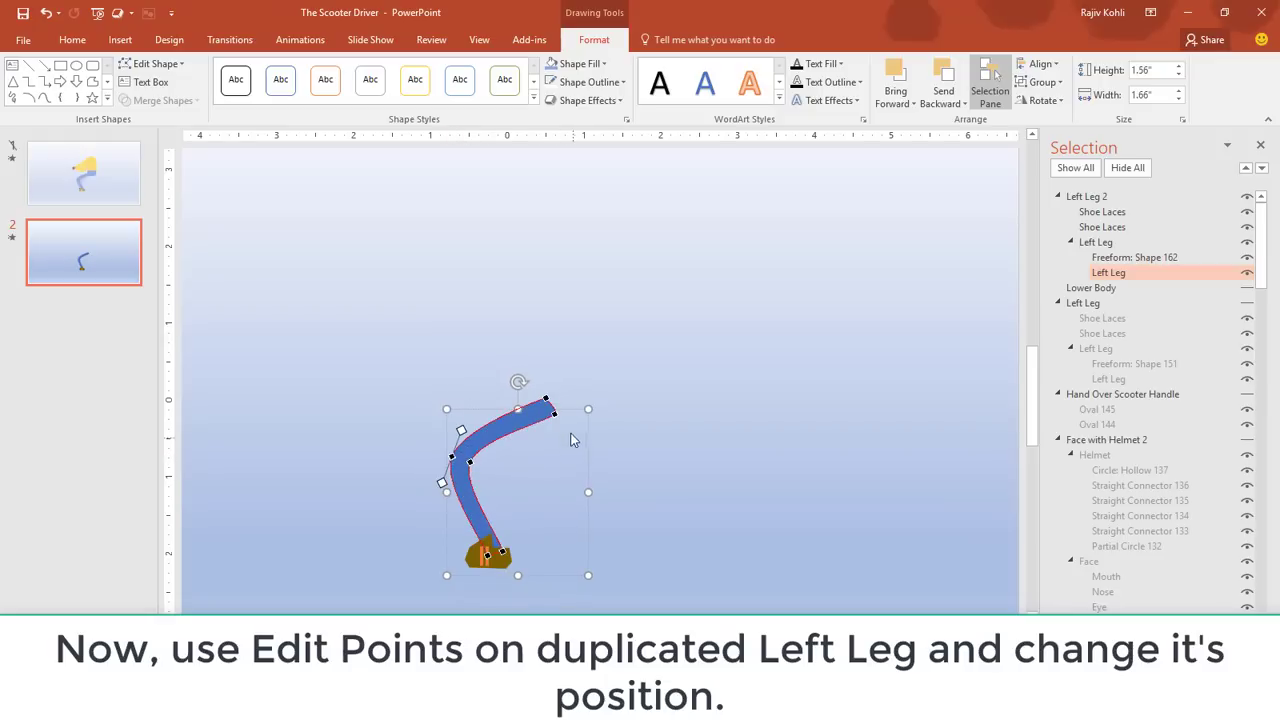
pyautogui.moveTo(556, 413); pyautogui.dragTo(557, 406)
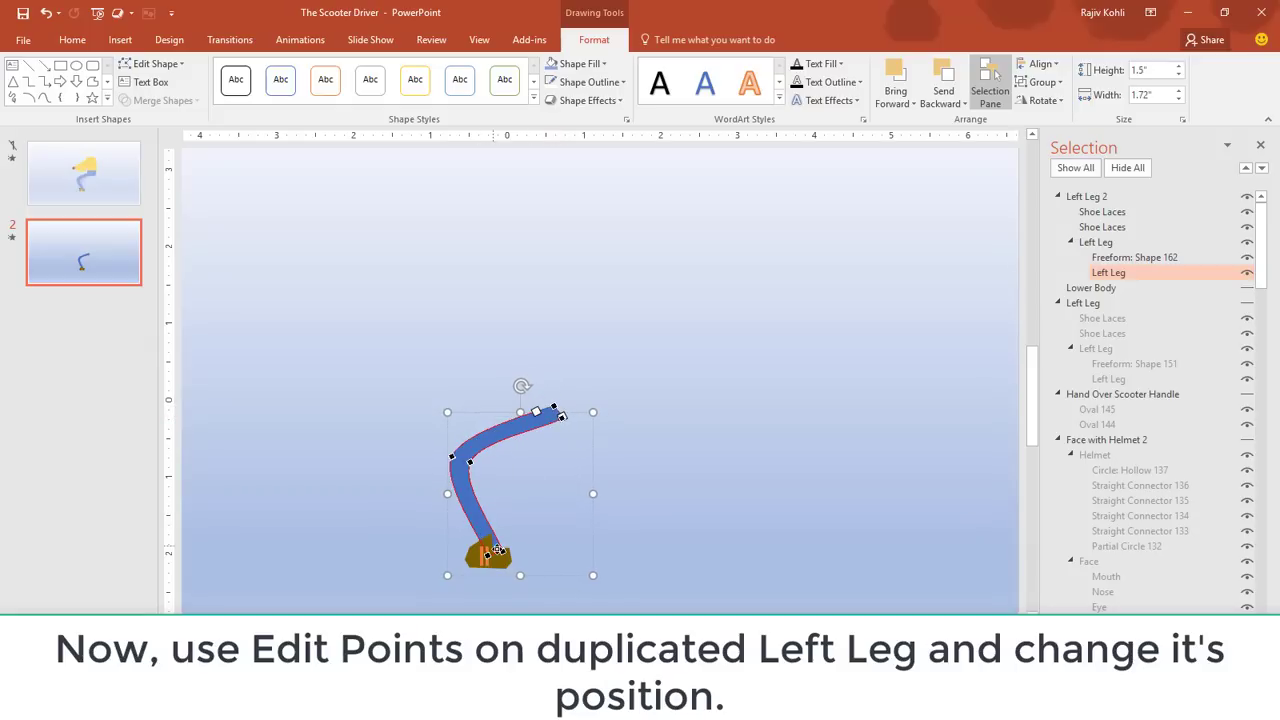
pyautogui.moveTo(502, 553); pyautogui.dragTo(493, 554)
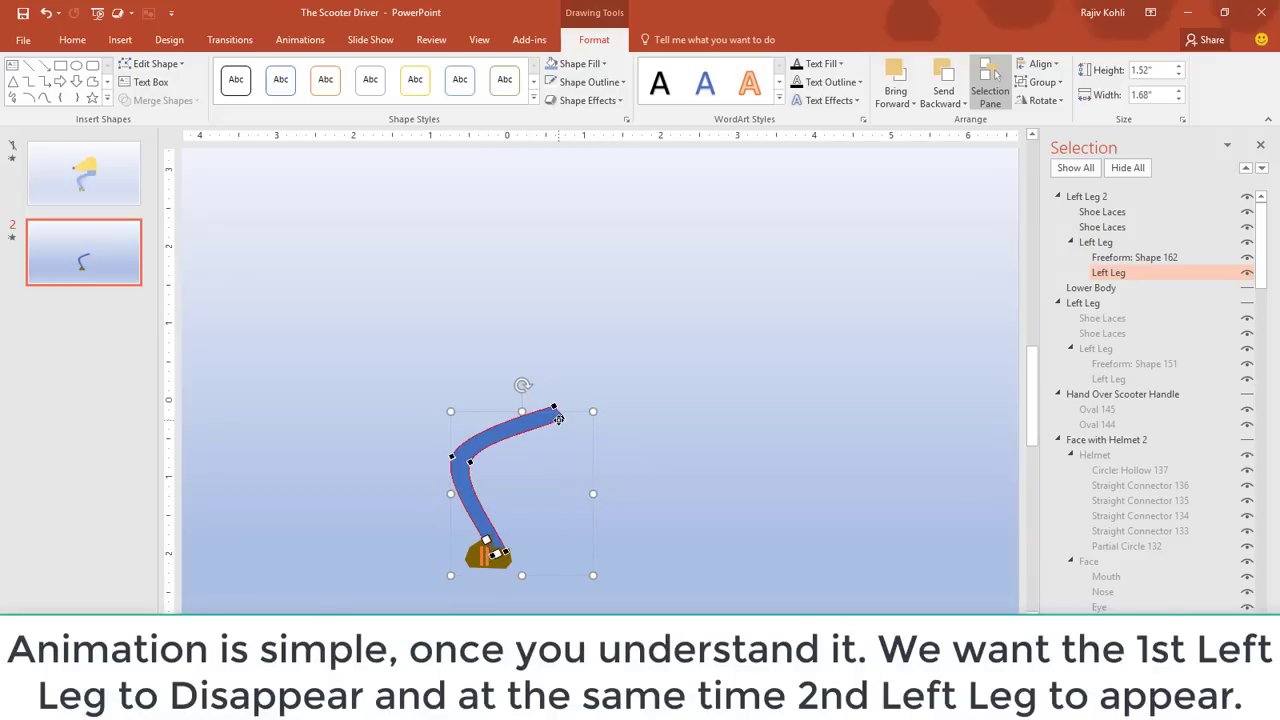
pyautogui.click(1100, 197)
pyautogui.click(1092, 305)
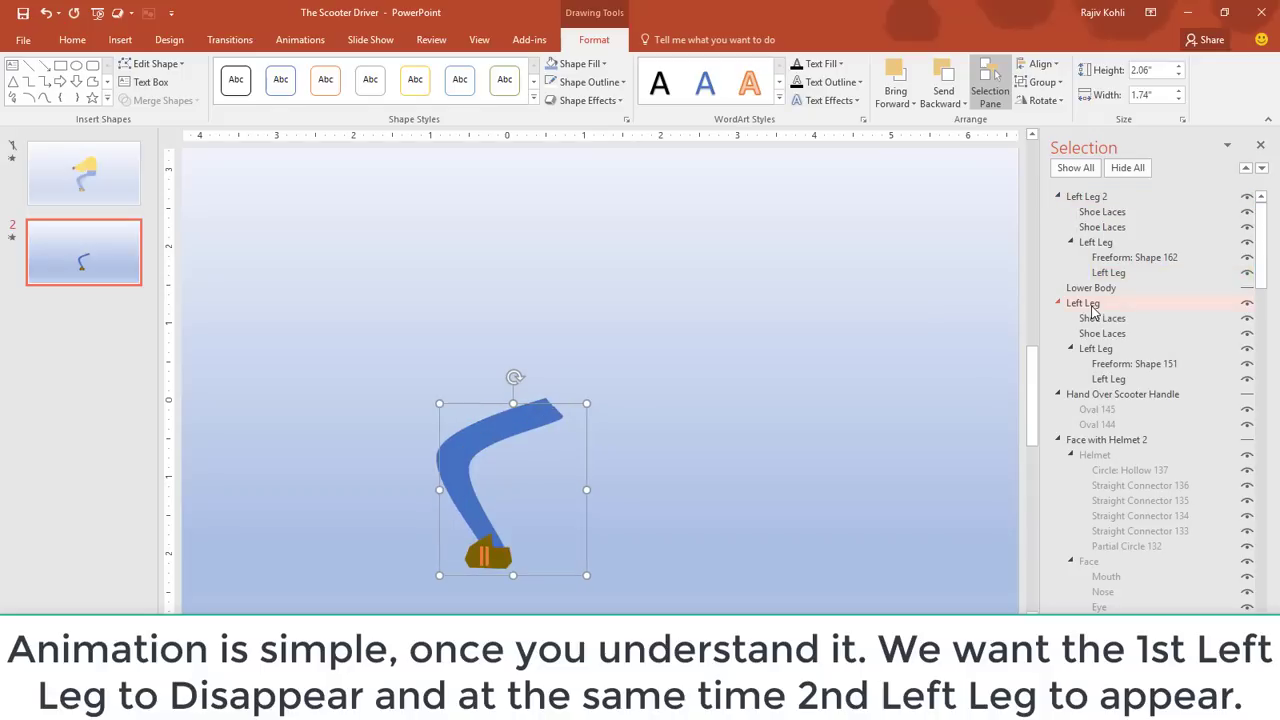
# - Add a Disappear exit animation to the original Left Leg and open the Animation Pane
pyautogui.click(318, 42)
pyautogui.click(864, 80)
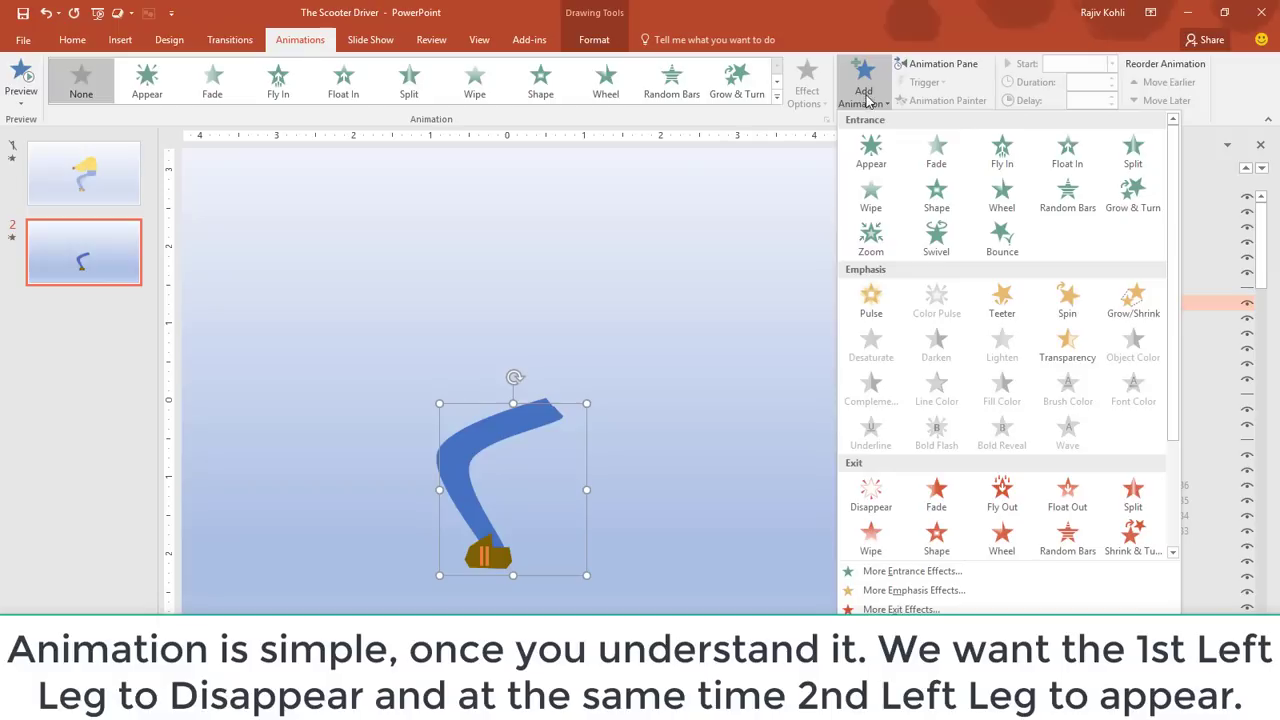
pyautogui.click(871, 493)
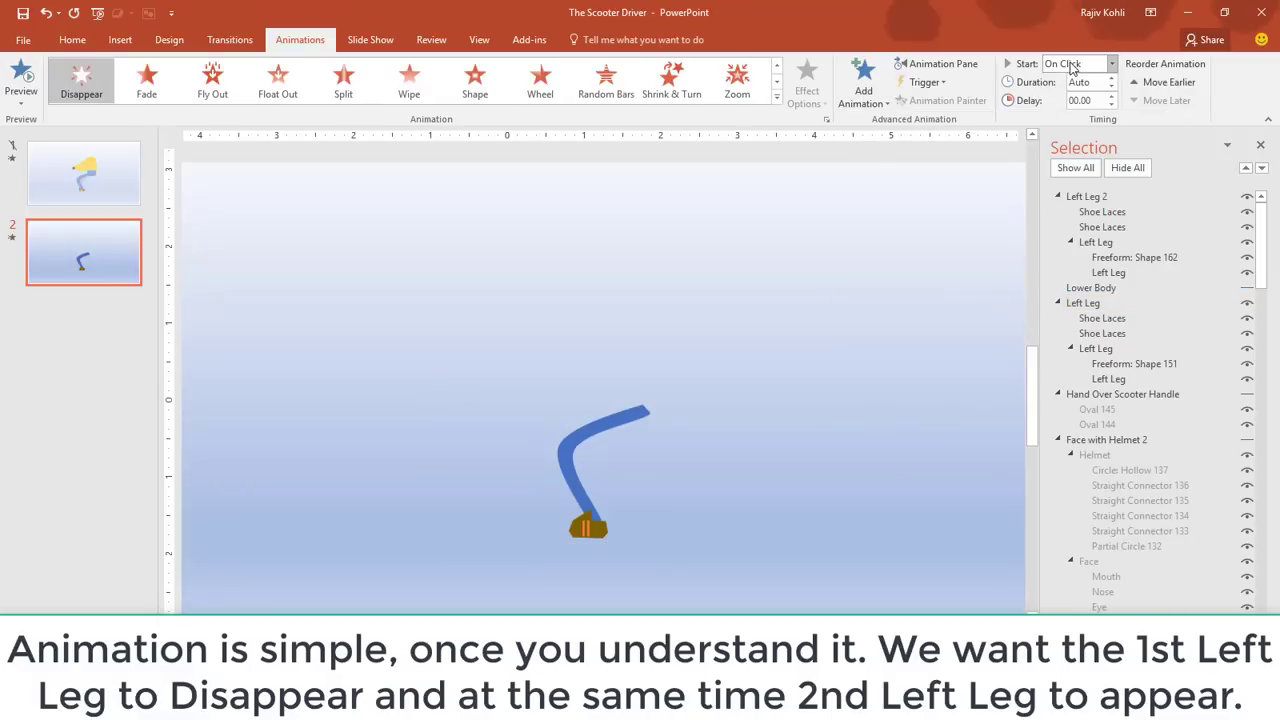
pyautogui.click(1072, 64)
pyautogui.click(936, 63)
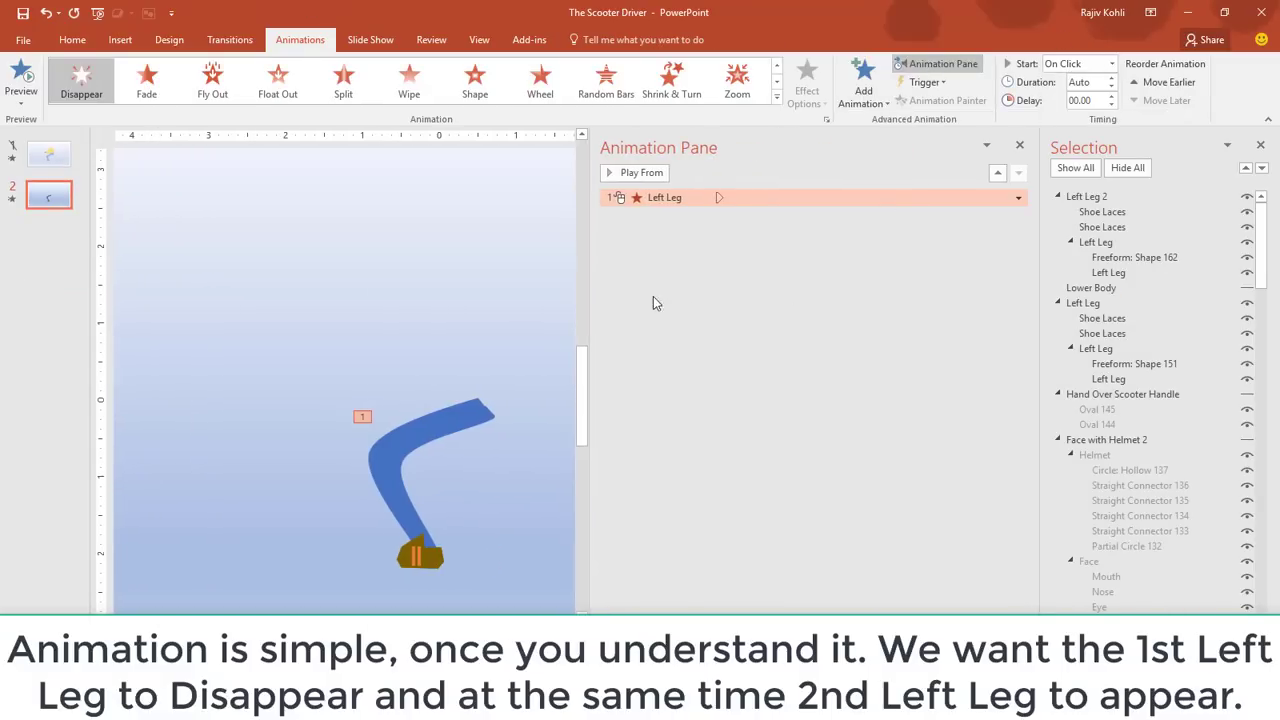
pyautogui.moveTo(589, 277); pyautogui.dragTo(830, 285)
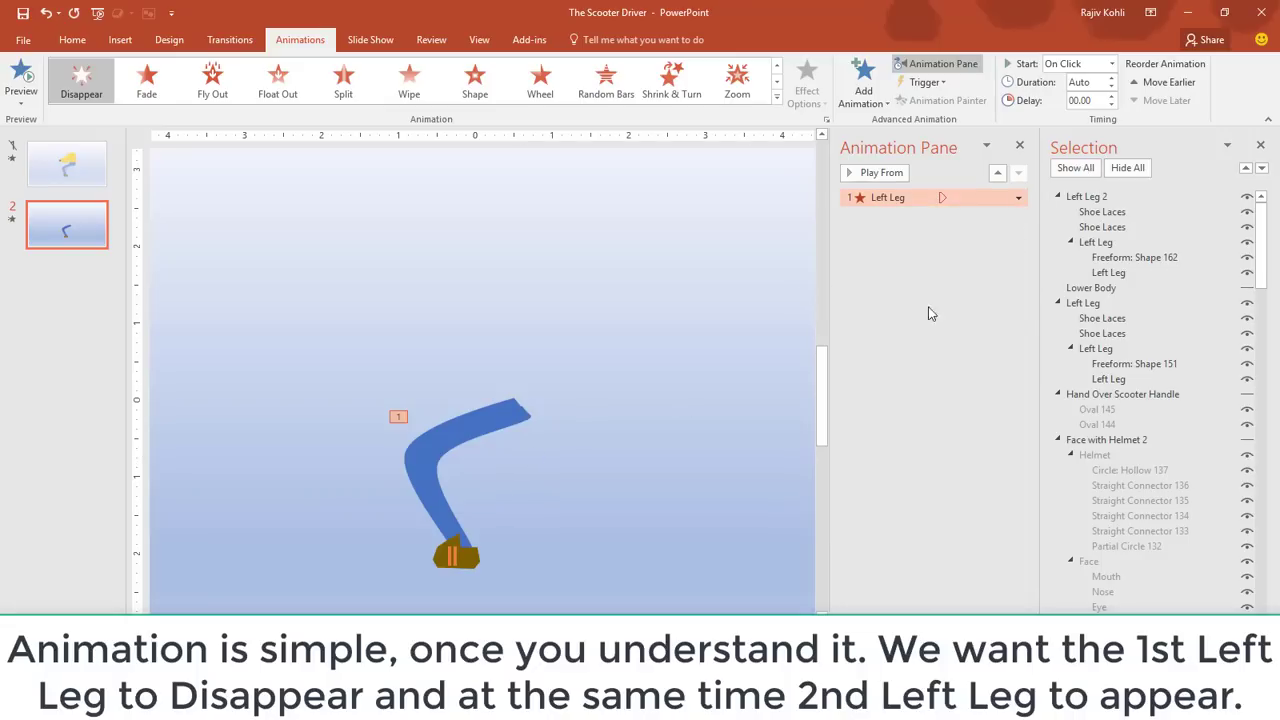
# - Set the Left Leg exit to With Previous with a 04.00 delay and show all objects again
pyautogui.click(1111, 63)
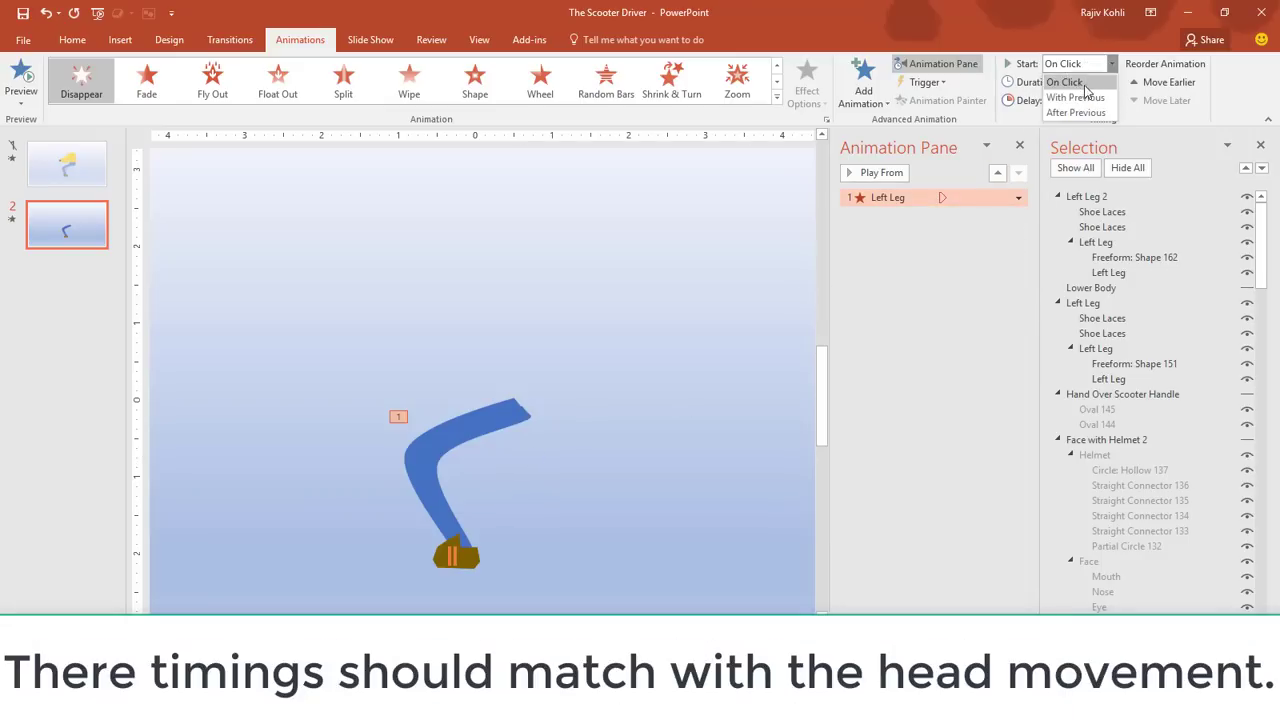
pyautogui.click(1075, 94)
pyautogui.click(1075, 167)
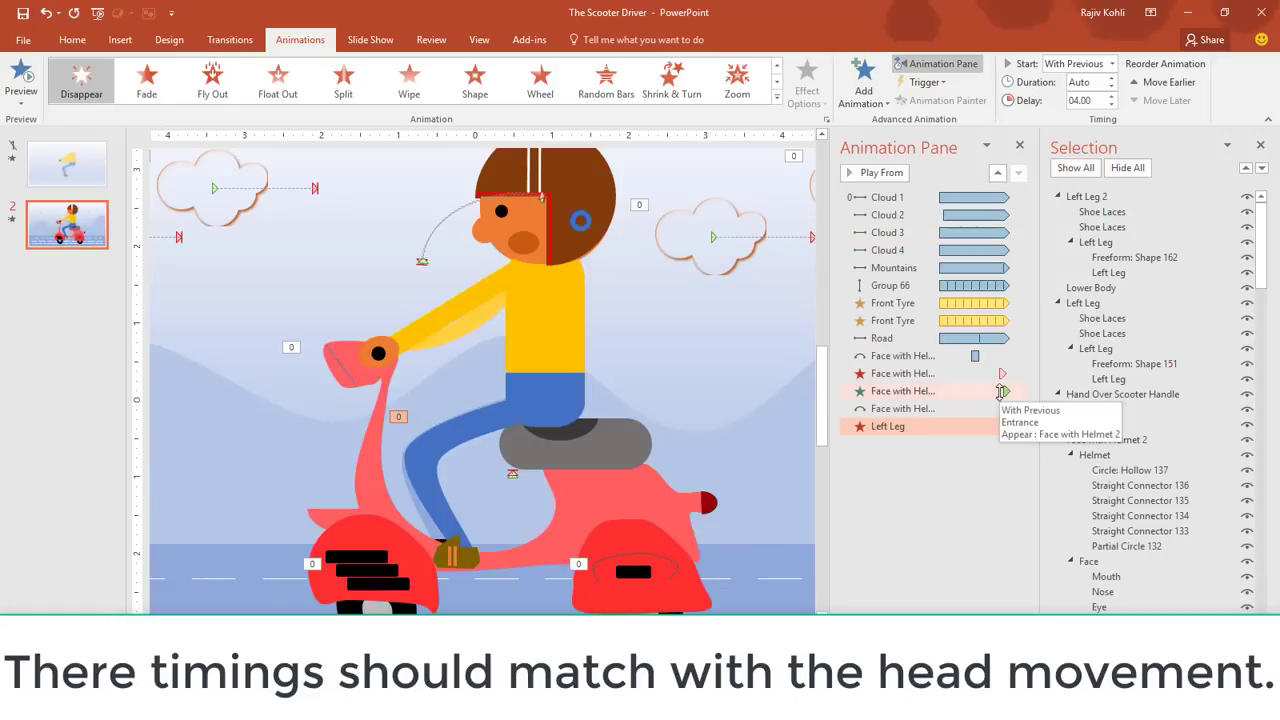
pyautogui.click(1002, 391)
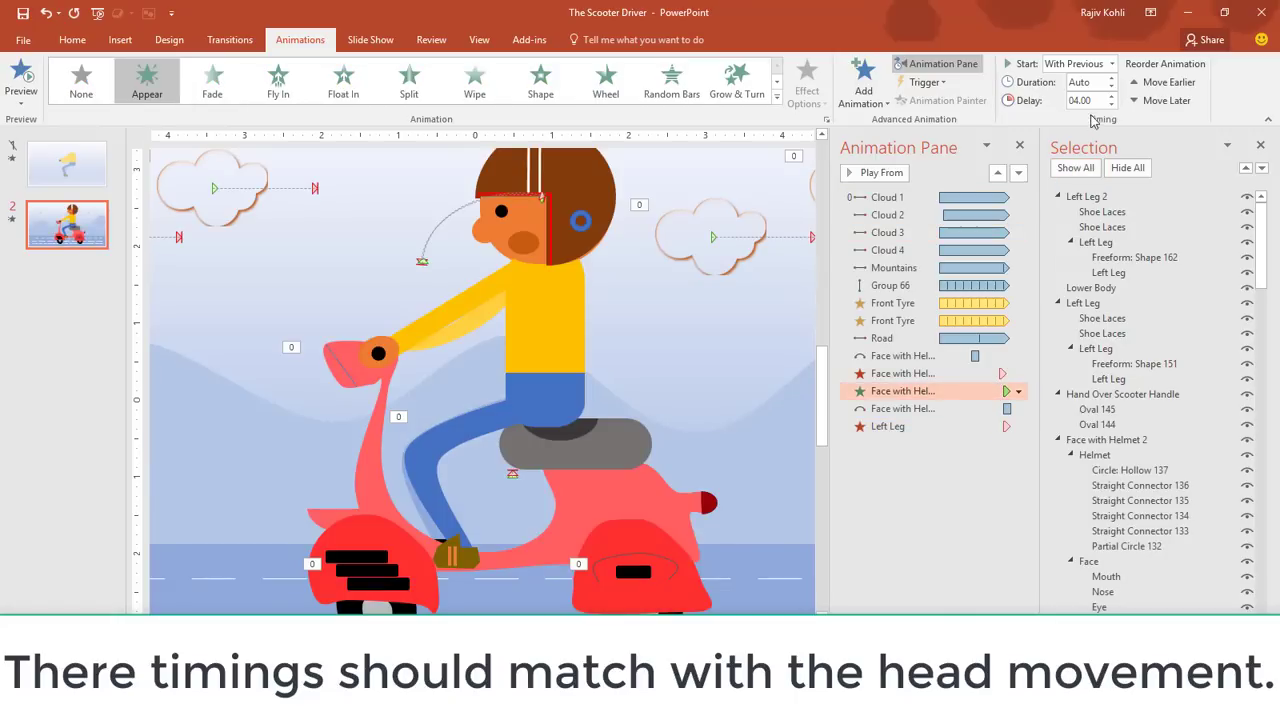
pyautogui.click(958, 427)
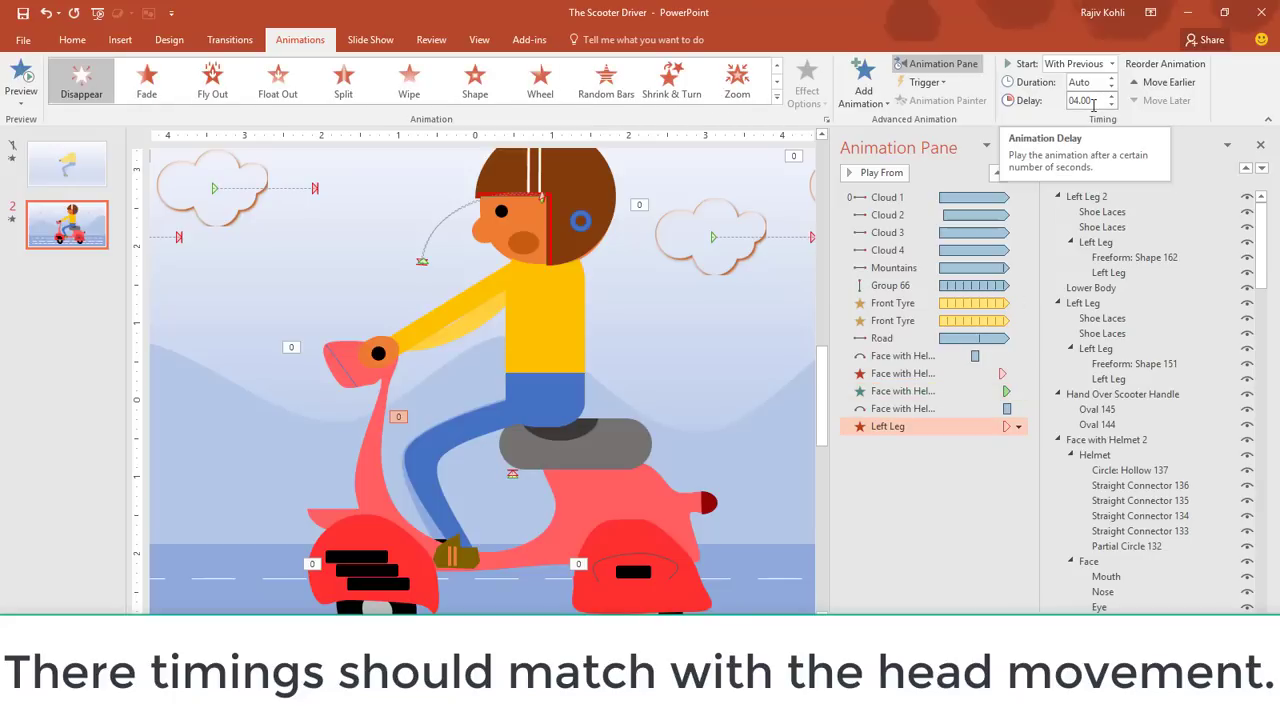
pyautogui.click(1110, 303)
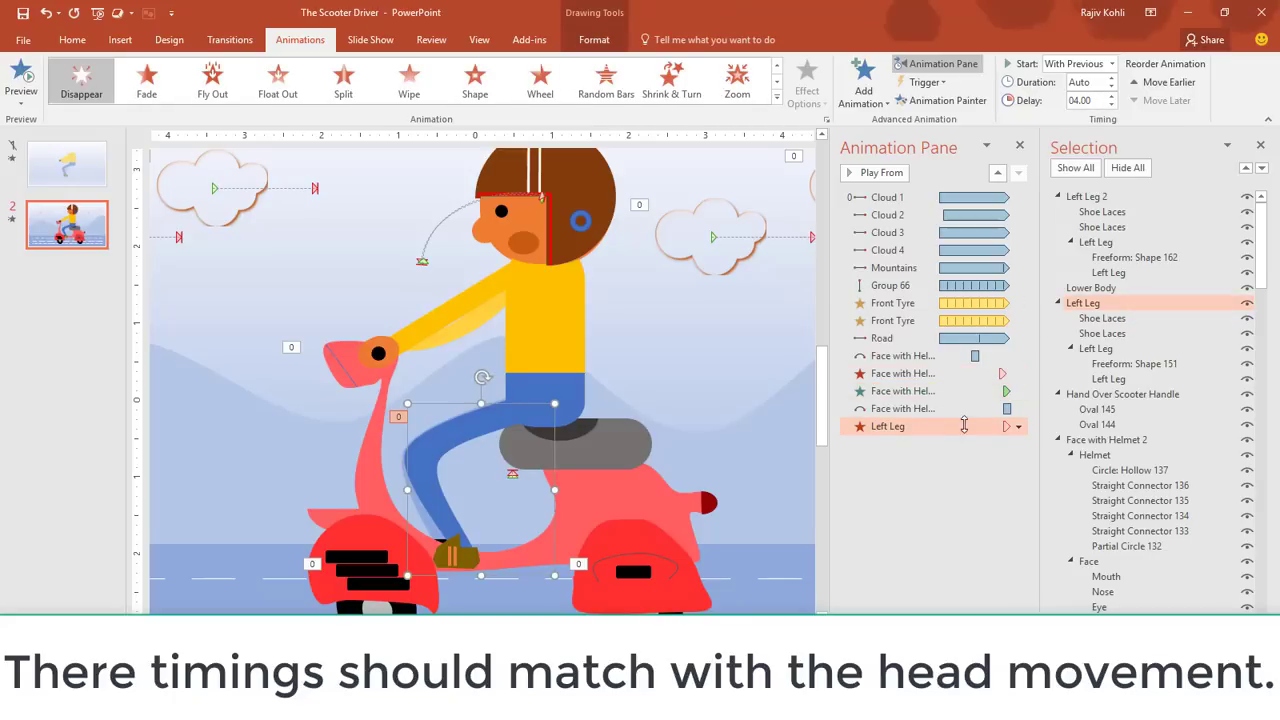
pyautogui.click(1148, 199)
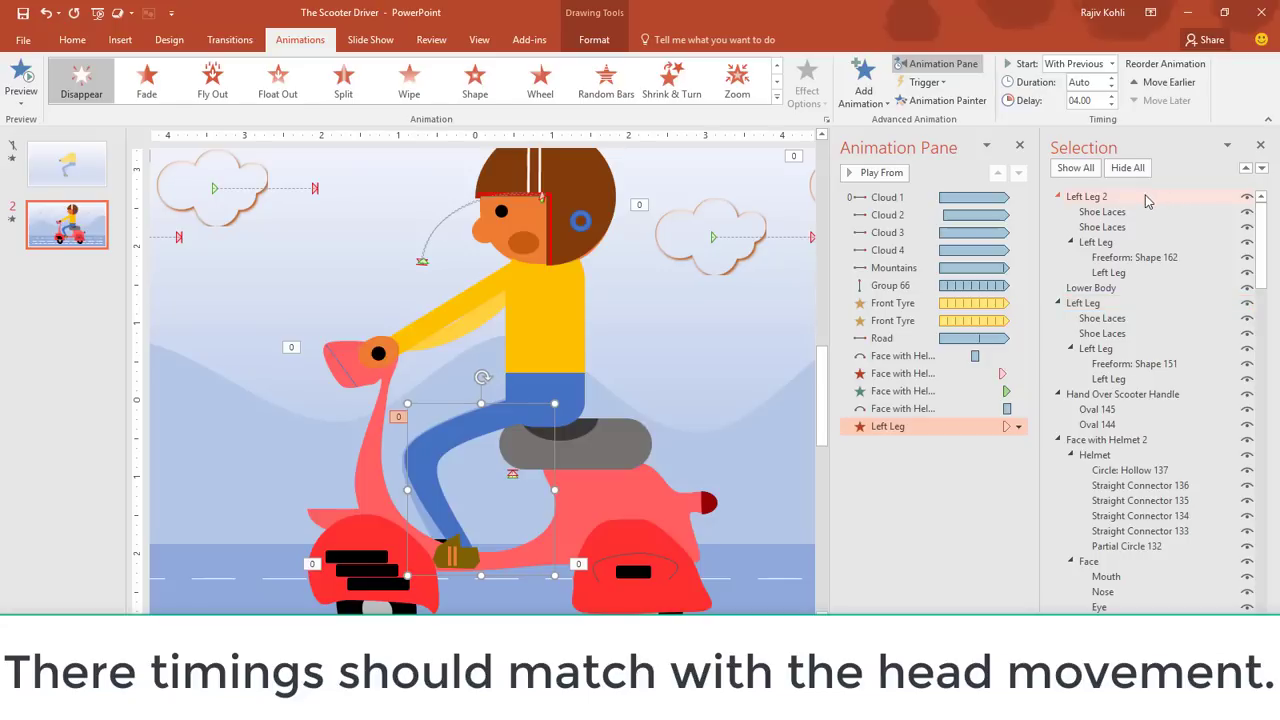
pyautogui.click(860, 90)
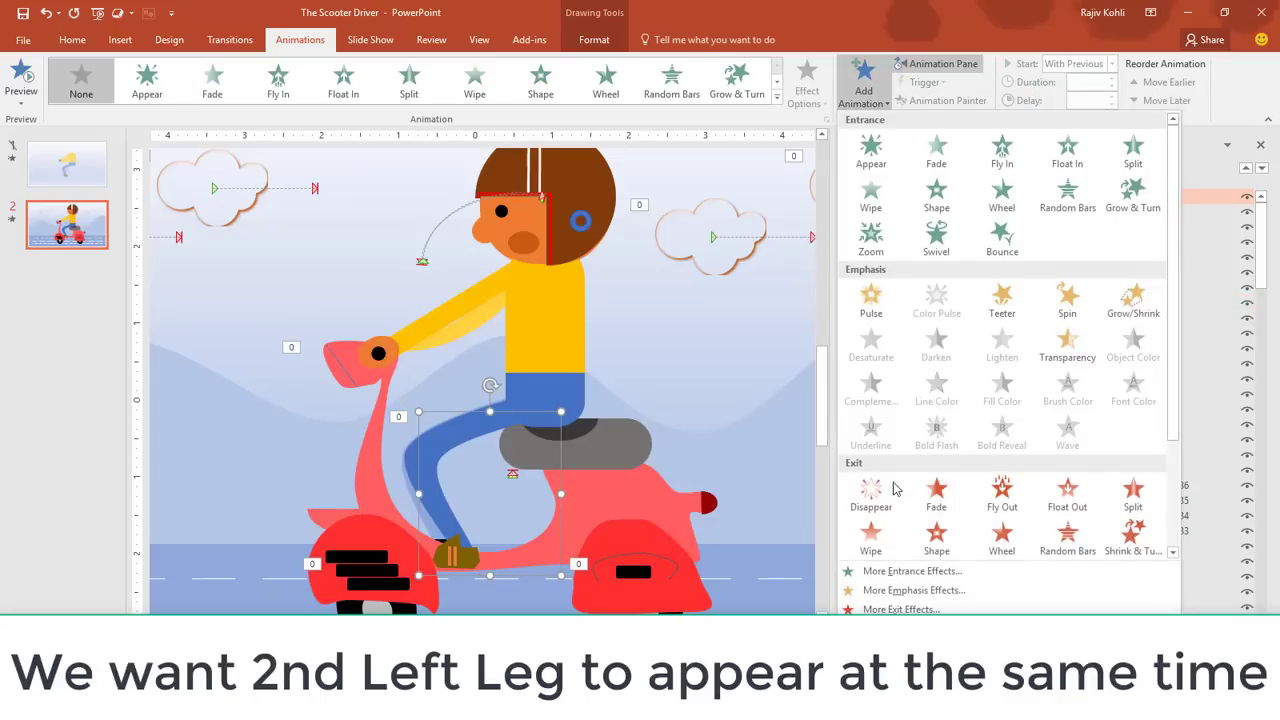
pyautogui.click(871, 150)
pyautogui.click(1080, 63)
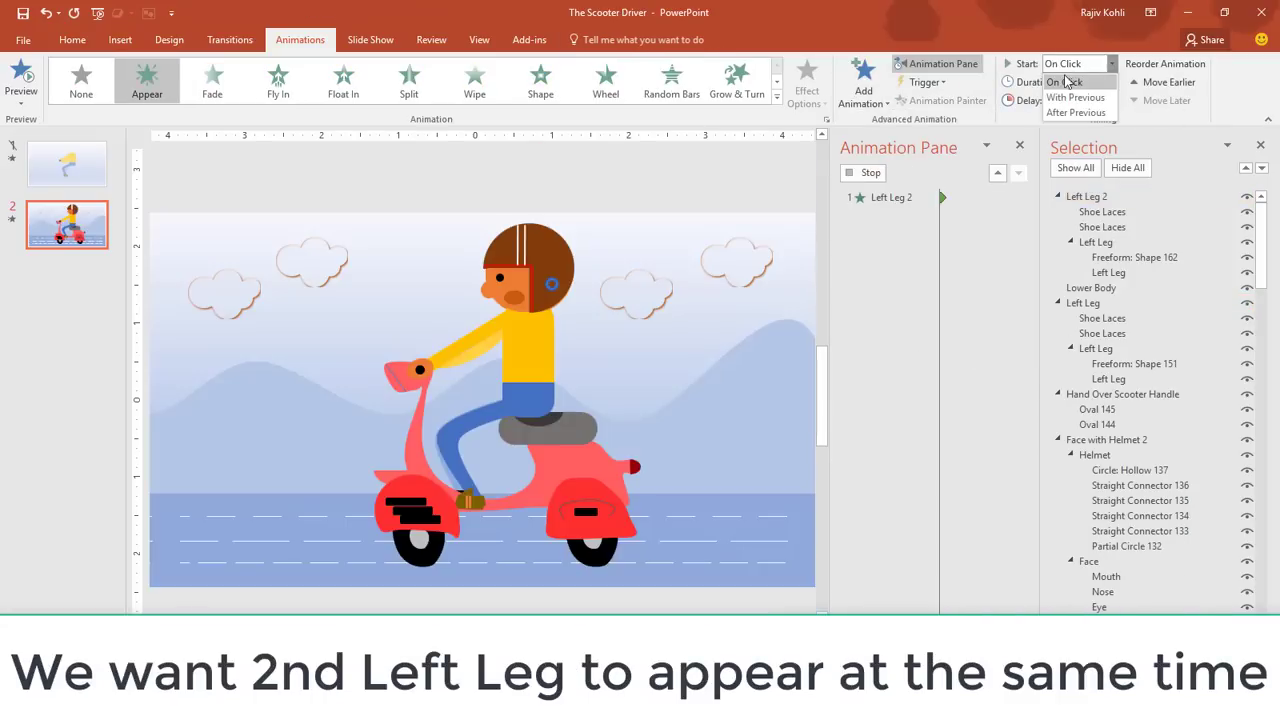
pyautogui.click(1066, 100)
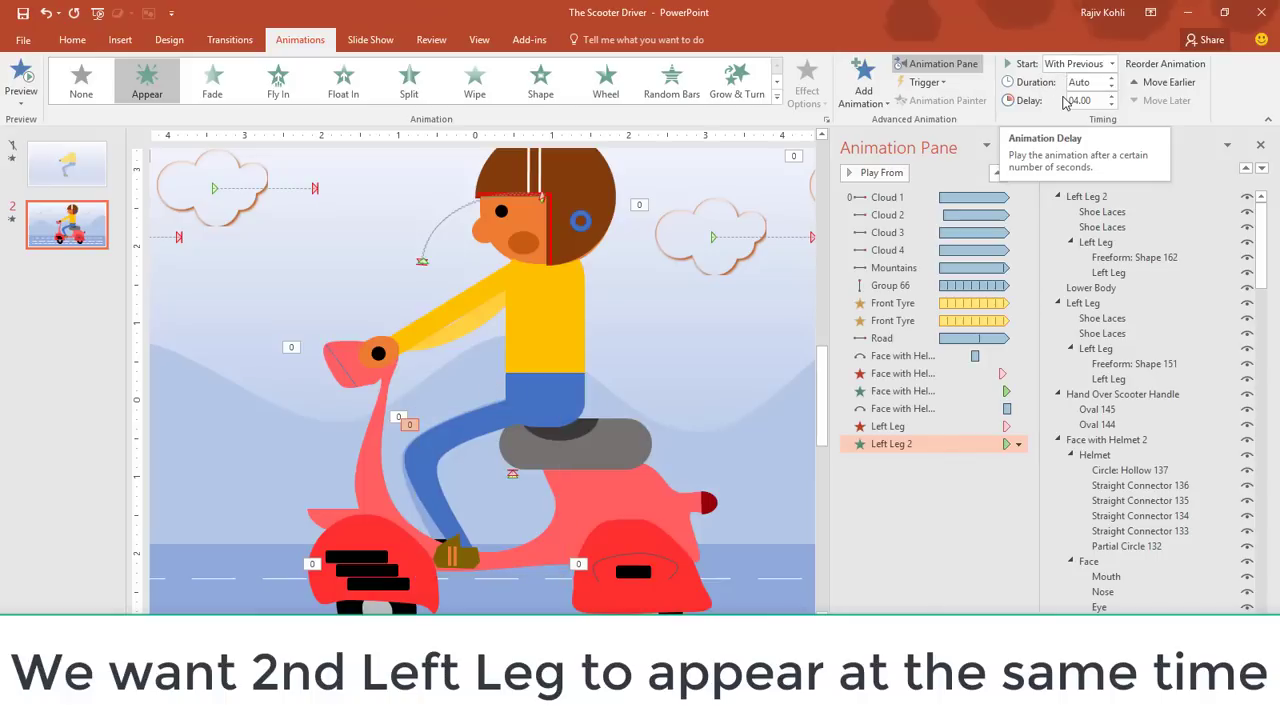
pyautogui.press('Return')
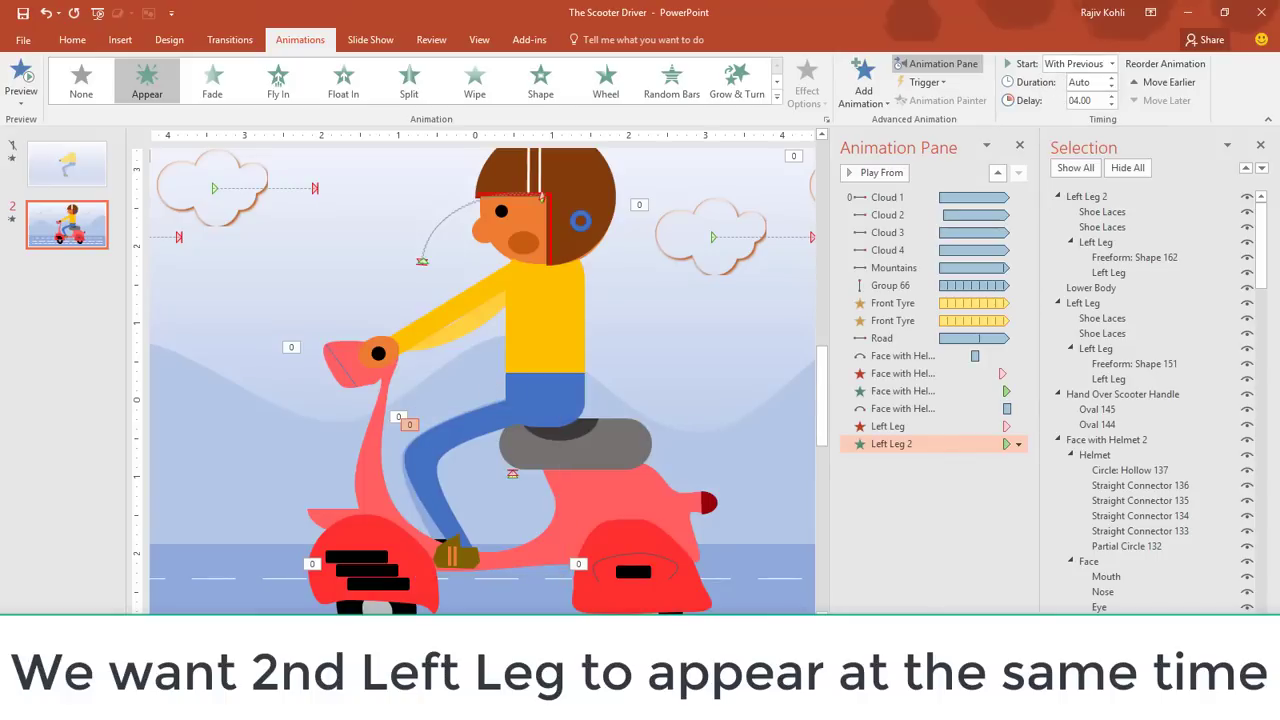
pyautogui.hotkey('shift', 'F5')
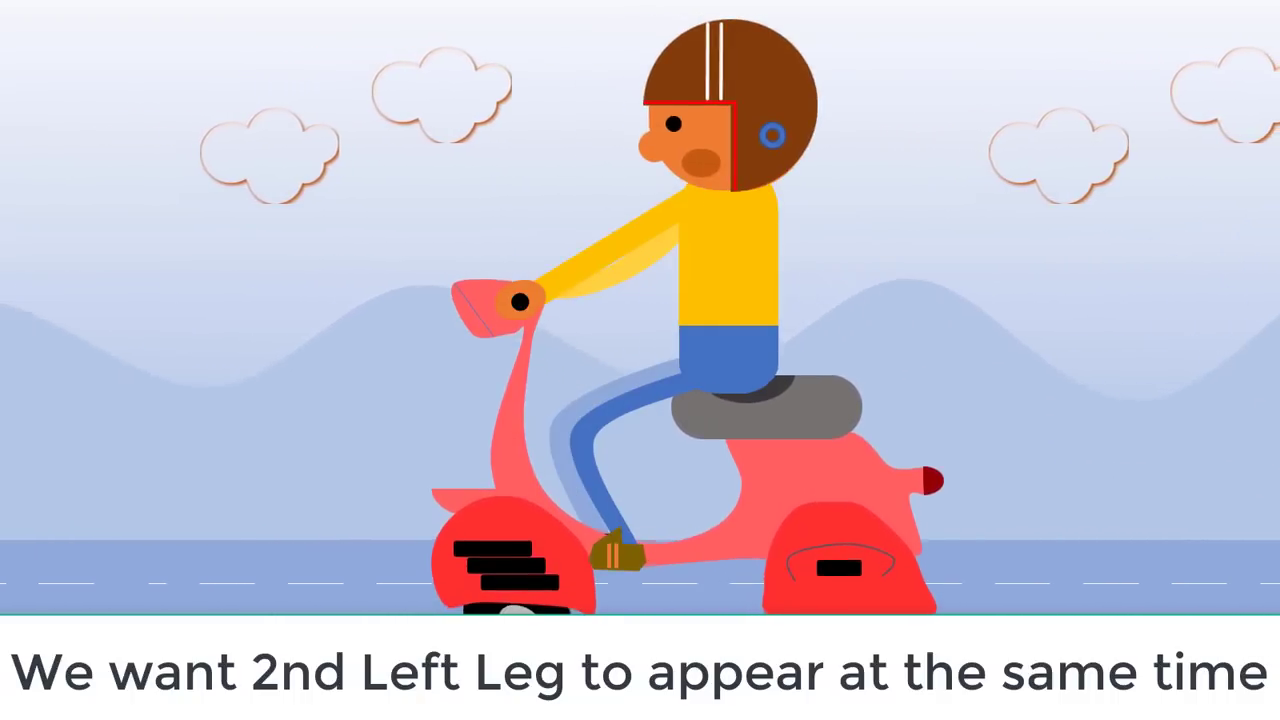
pyautogui.press('Escape')
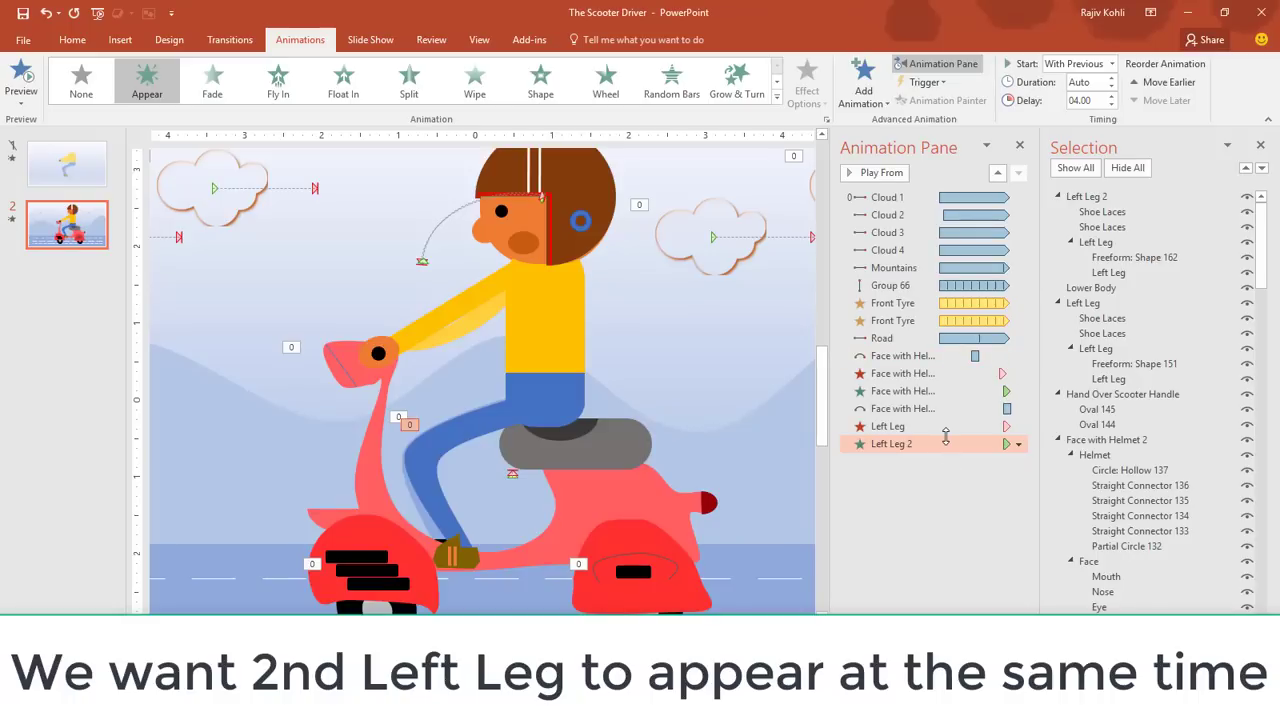
pyautogui.click(948, 428)
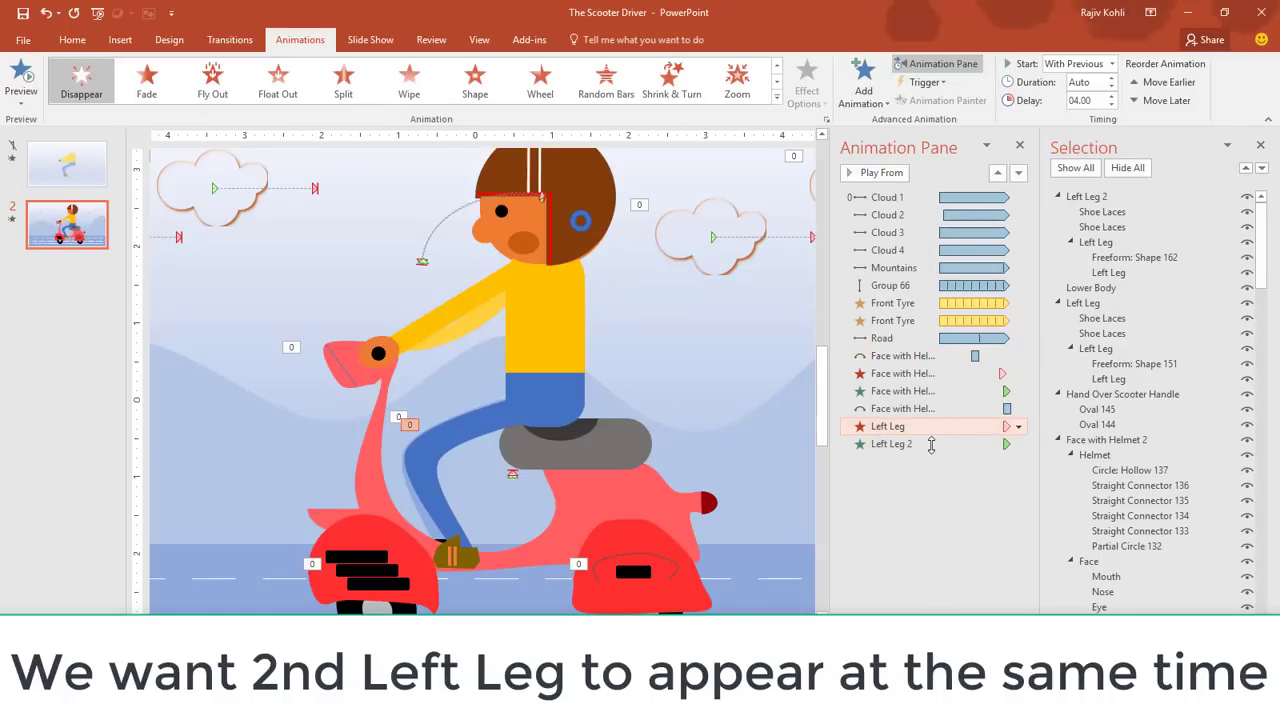
pyautogui.keyDown('ctrl'); pyautogui.click(931, 442); pyautogui.keyUp('ctrl')
# - Move the Left Leg and Left Leg 2 animations up, directly below the first Face with Helmet entry
pyautogui.moveTo(934, 426)
pyautogui.mouseDown()
pyautogui.moveTo(955, 373)
pyautogui.moveTo(975, 366)
pyautogui.mouseUp()
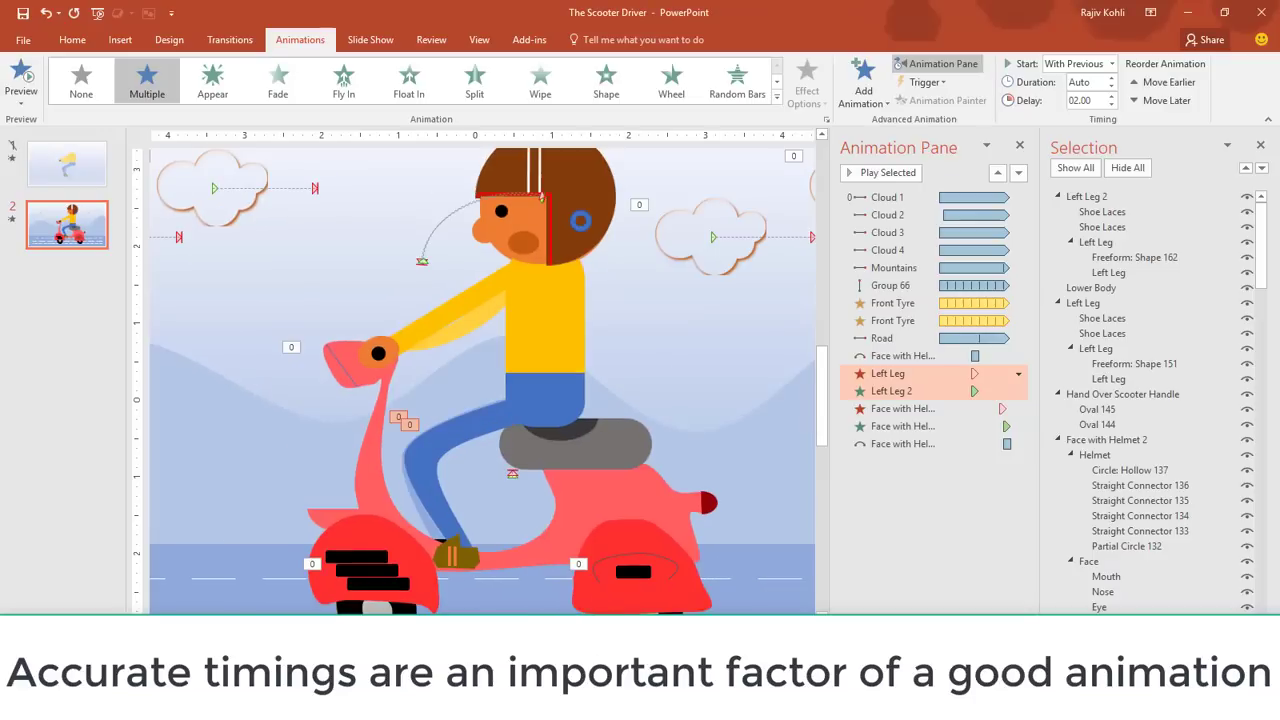
pyautogui.click(990, 413)
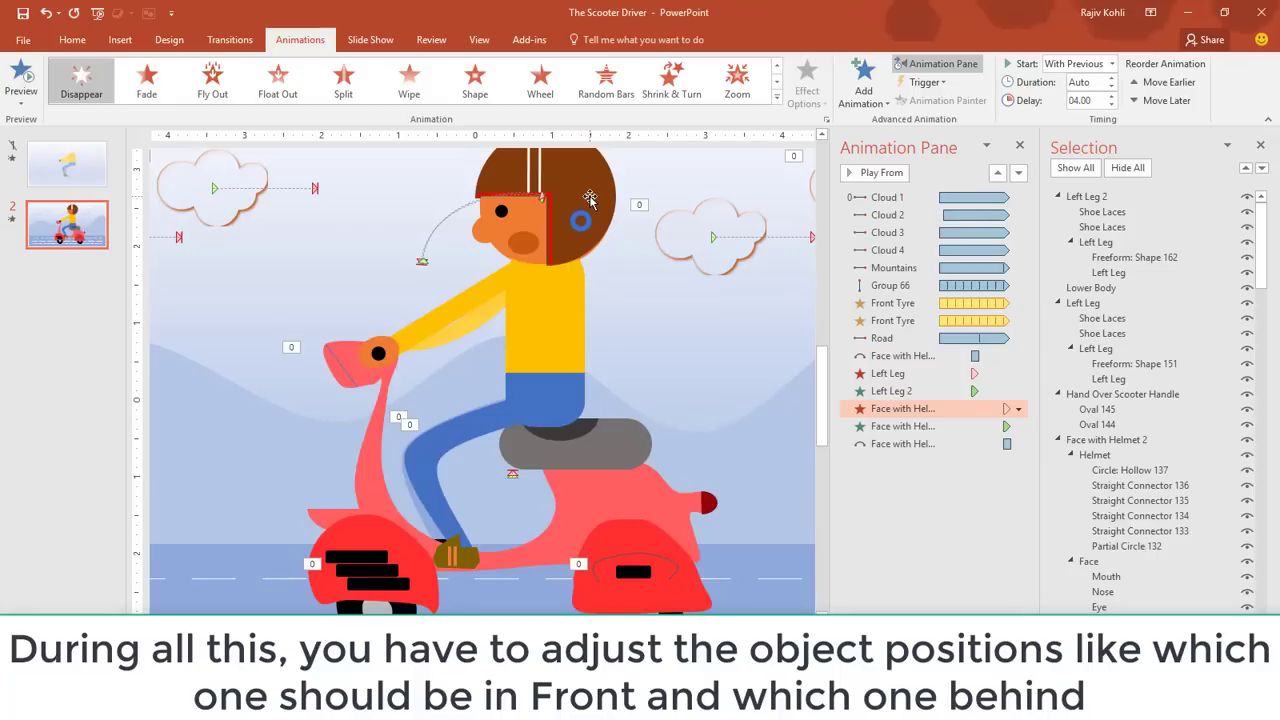
# - Bring Face with Helmet 2 to the front and preview the slide show
pyautogui.click(591, 201)
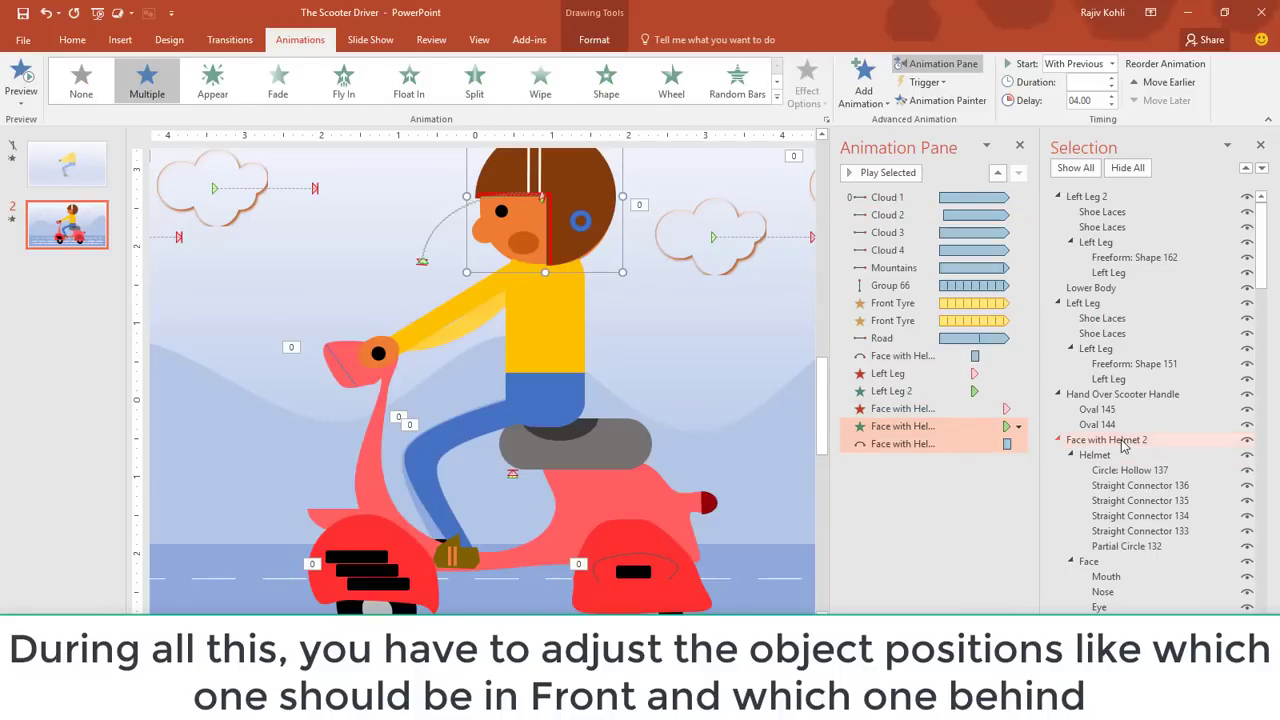
pyautogui.click(1058, 440)
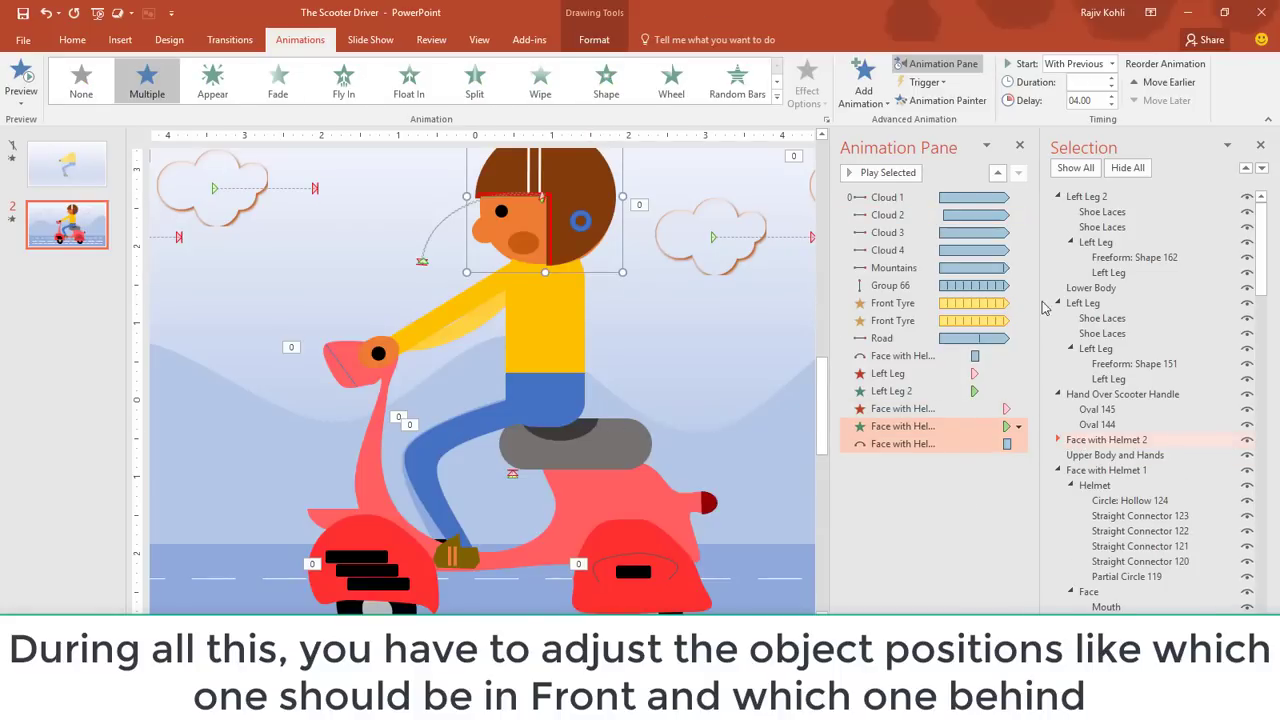
pyautogui.click(594, 39)
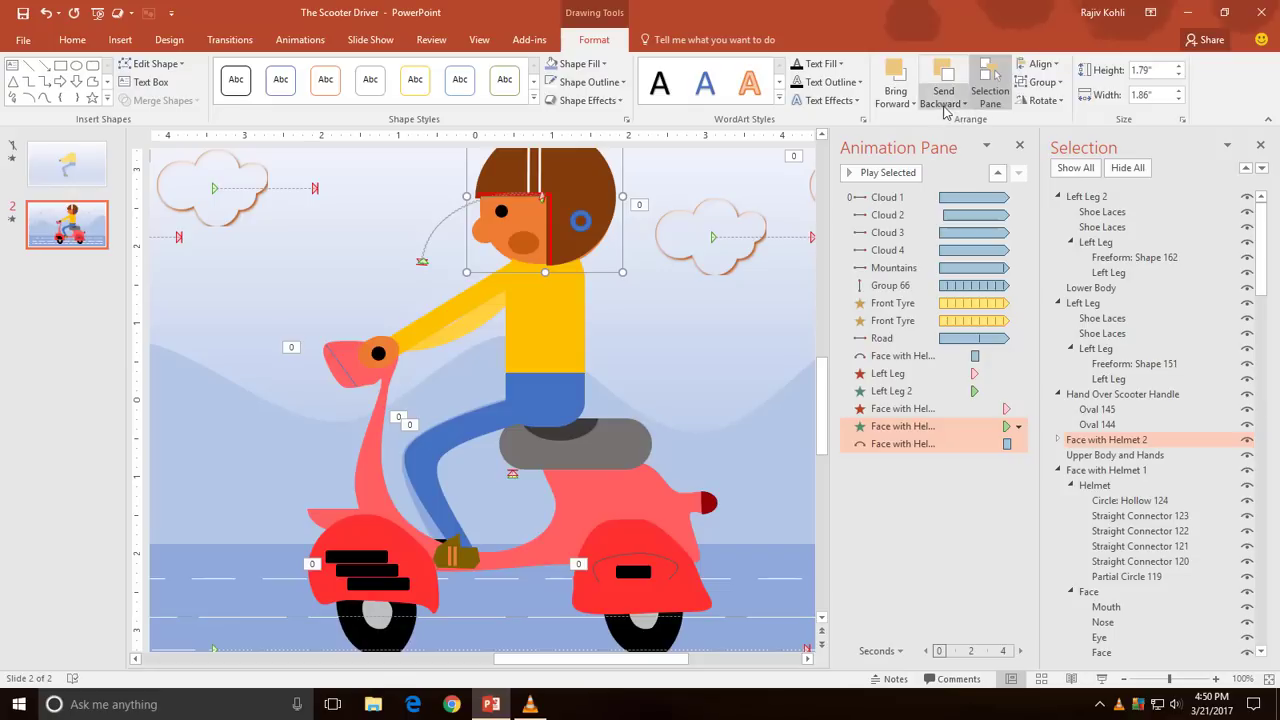
pyautogui.click(896, 104)
pyautogui.click(925, 142)
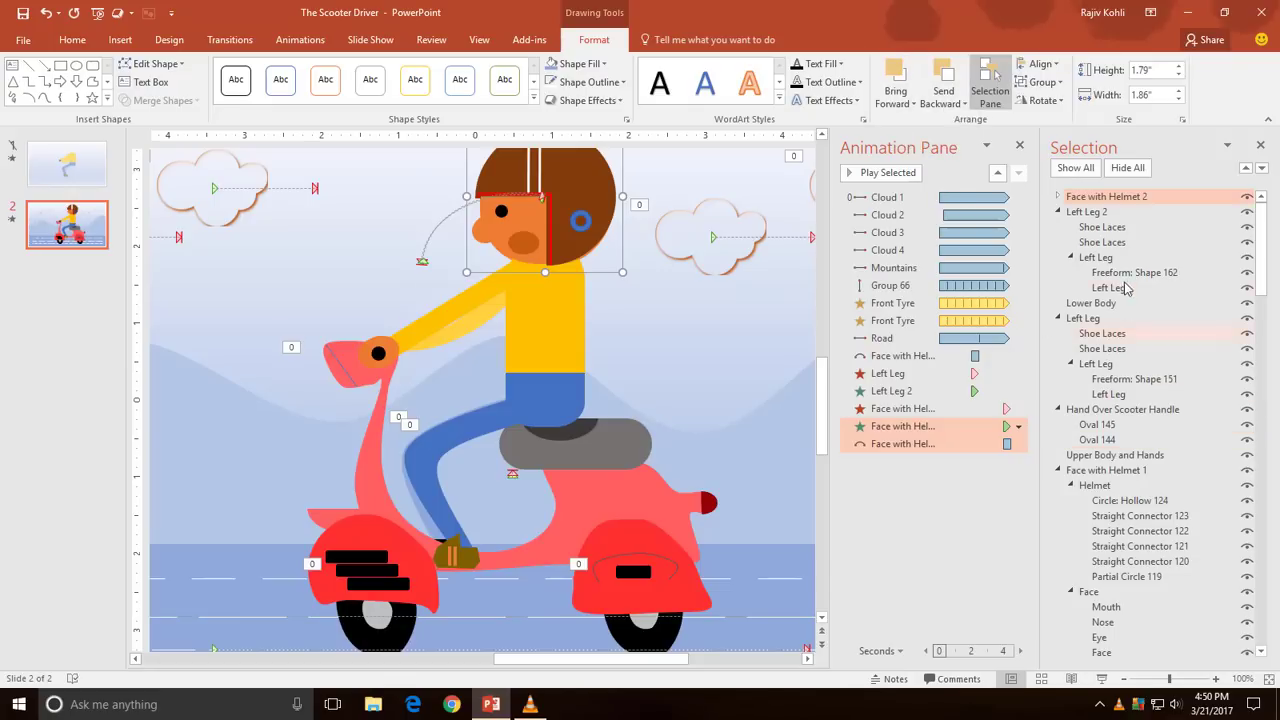
pyautogui.click(1102, 679)
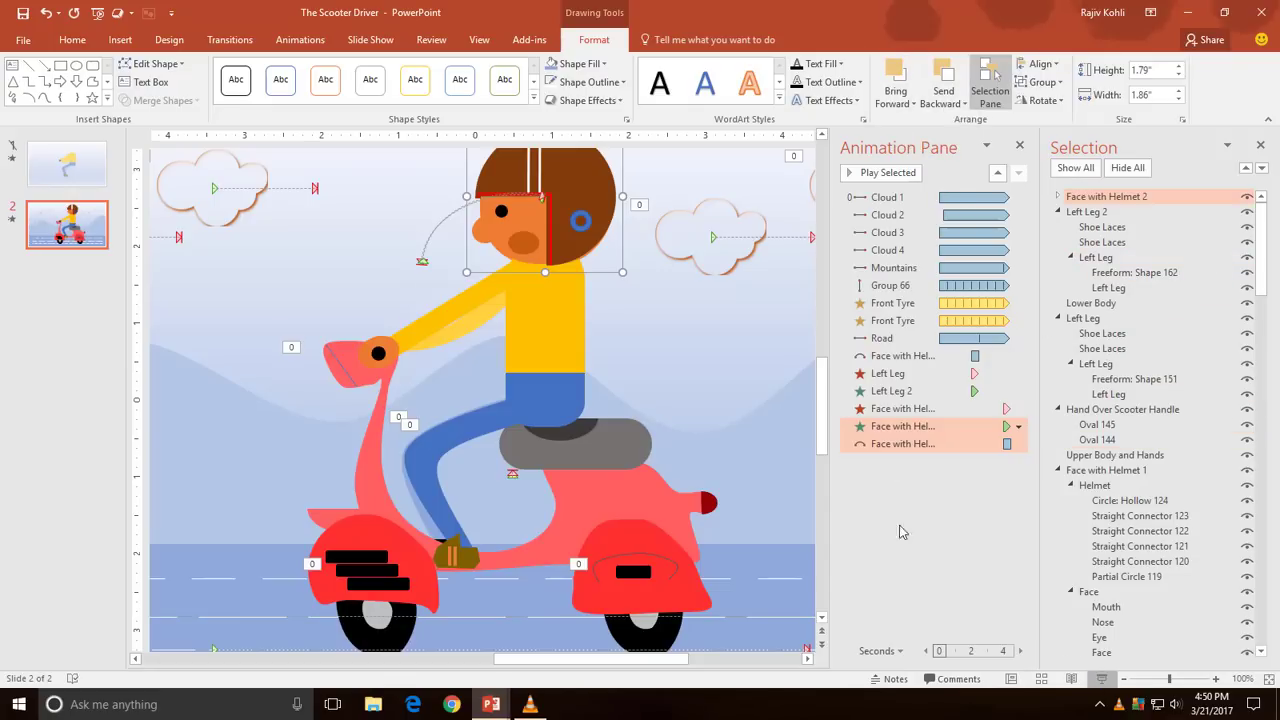
pyautogui.press('Escape')
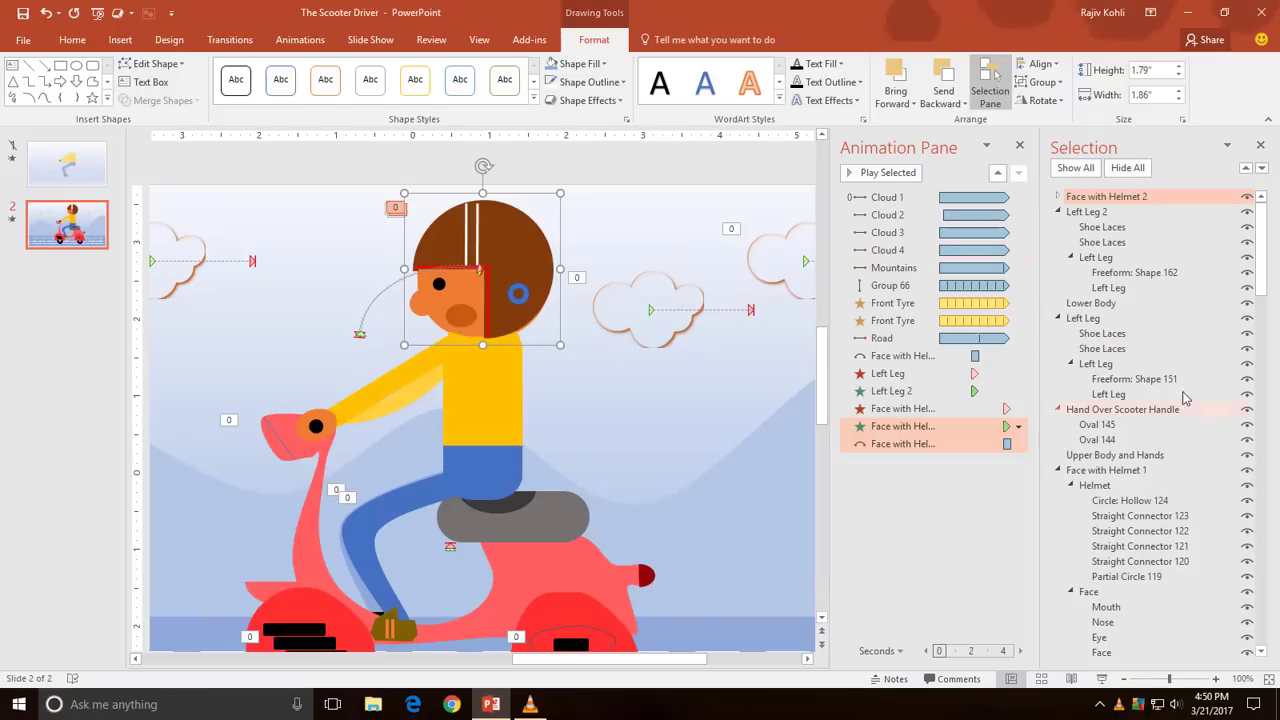
# - Bring Face with Helmet 1 to the front and play the slide show
pyautogui.click(1127, 471)
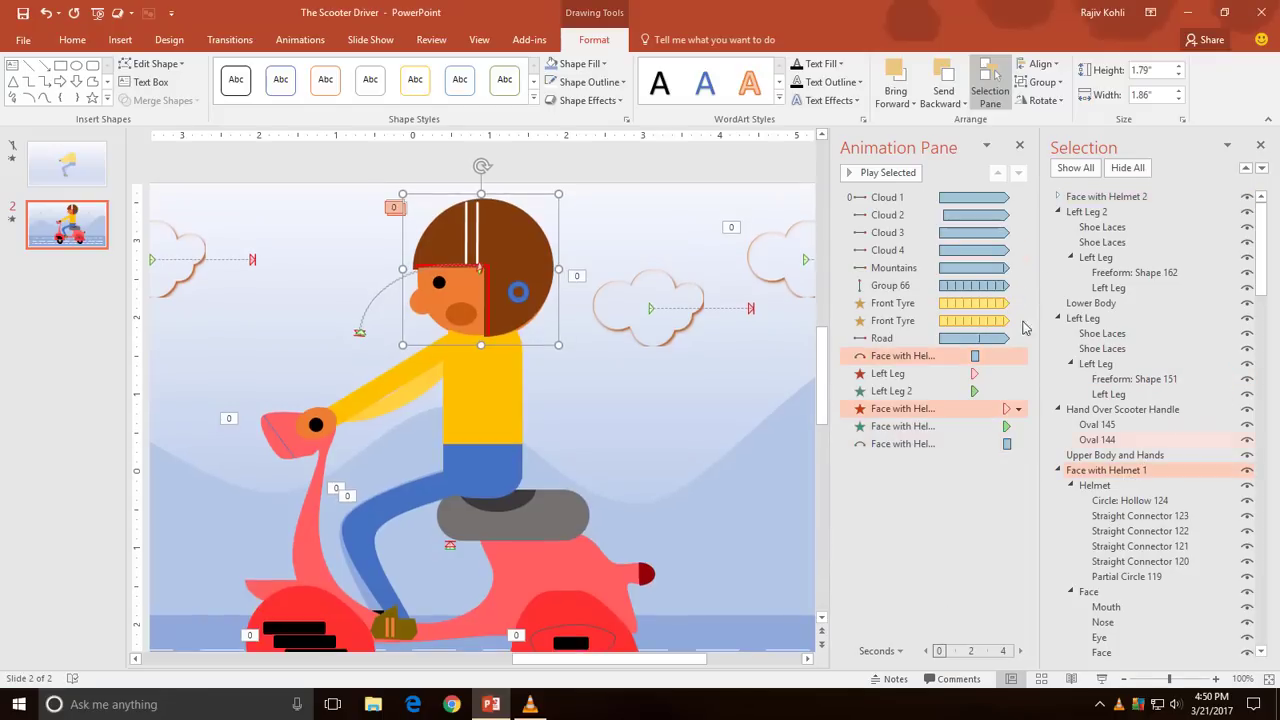
pyautogui.click(912, 104)
pyautogui.click(910, 147)
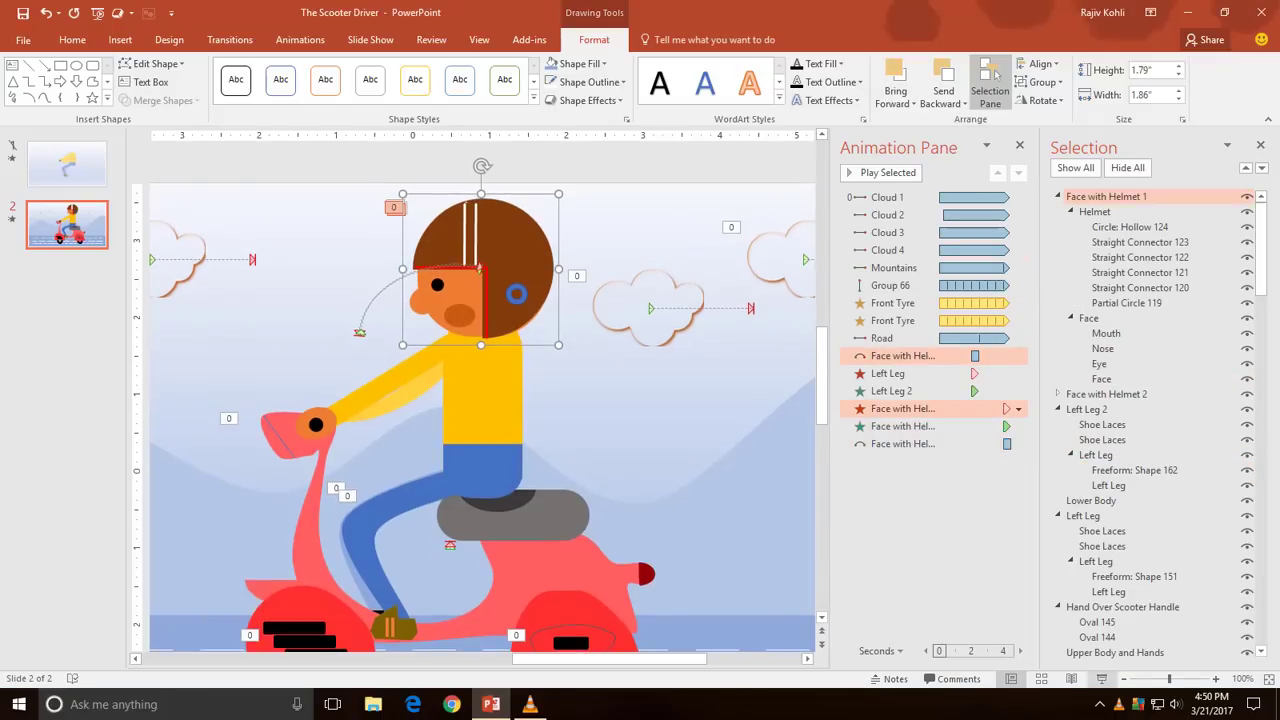
pyautogui.click(1103, 681)
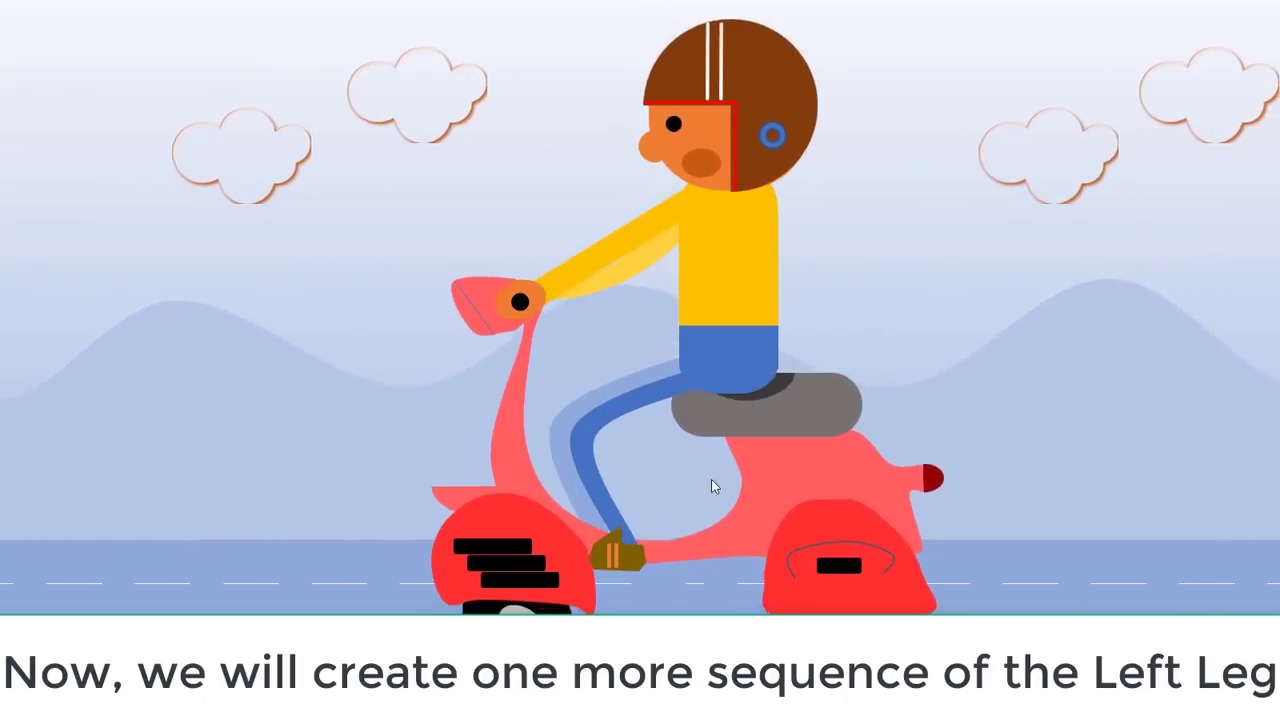
# - Hide all slide objects except Left Leg 2
pyautogui.press('Escape')
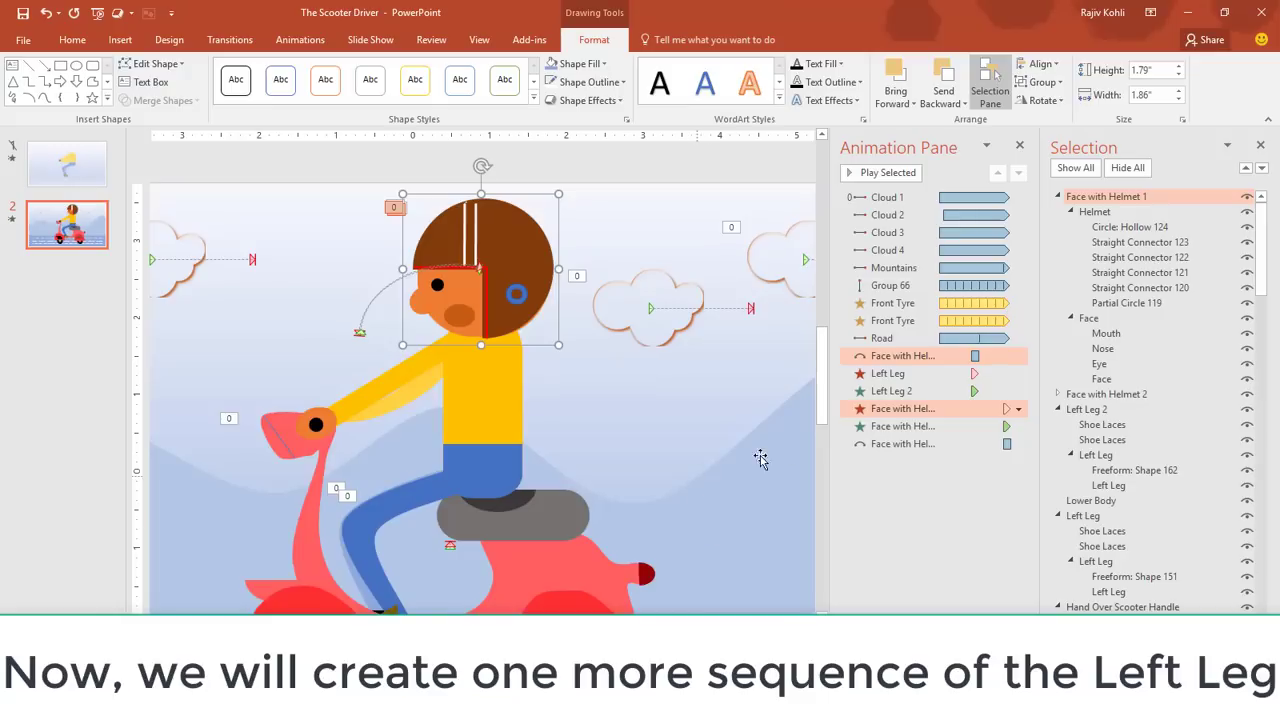
pyautogui.click(1099, 411)
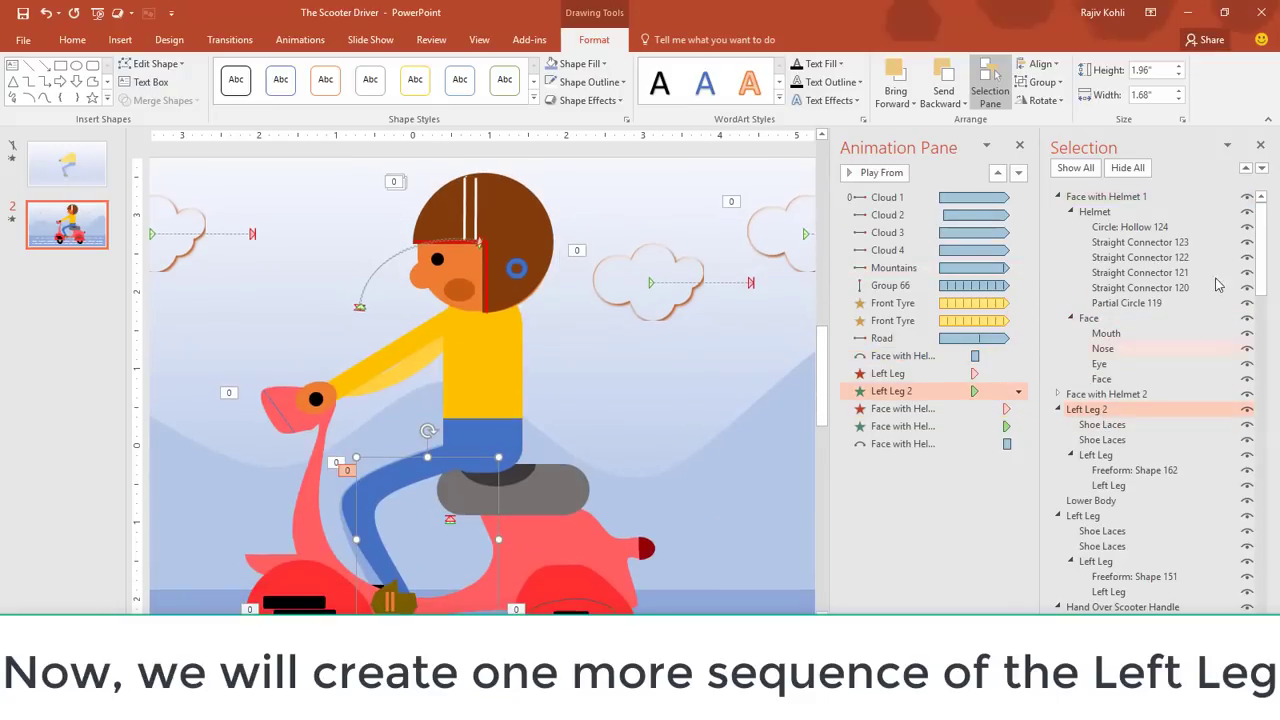
pyautogui.moveTo(1262, 268); pyautogui.dragTo(1262, 308)
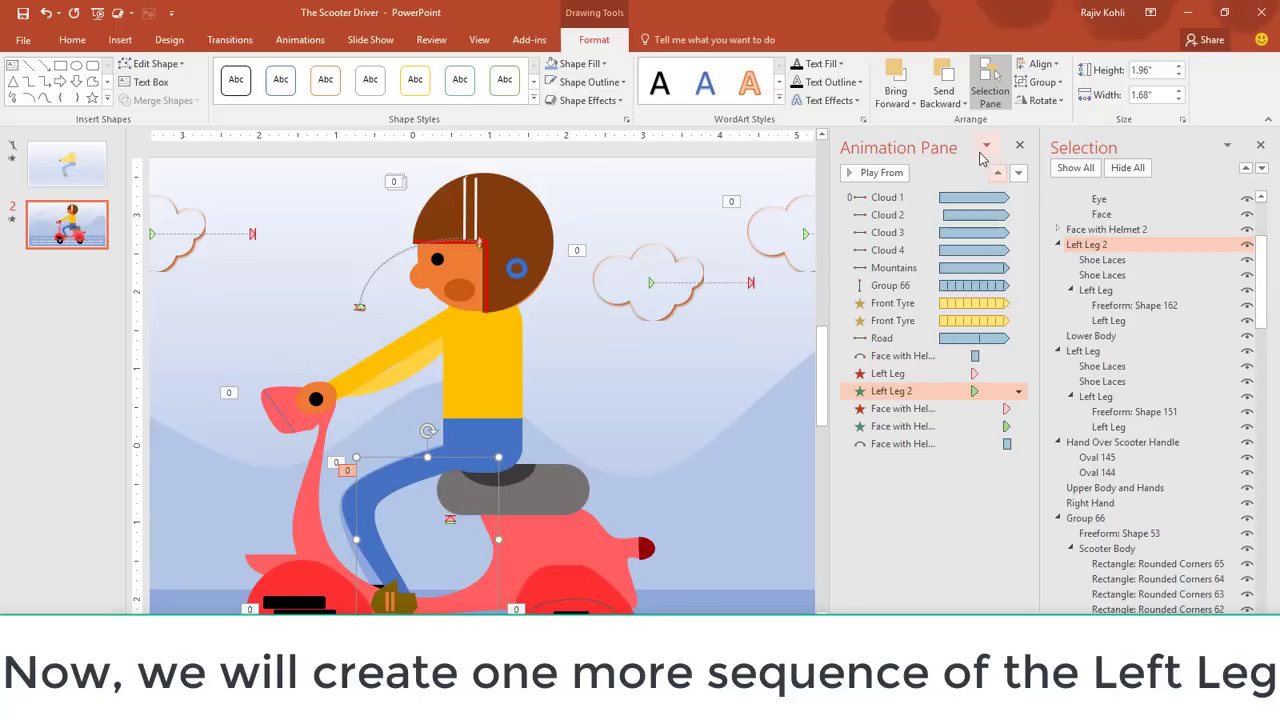
pyautogui.click(1127, 167)
pyautogui.click(1246, 244)
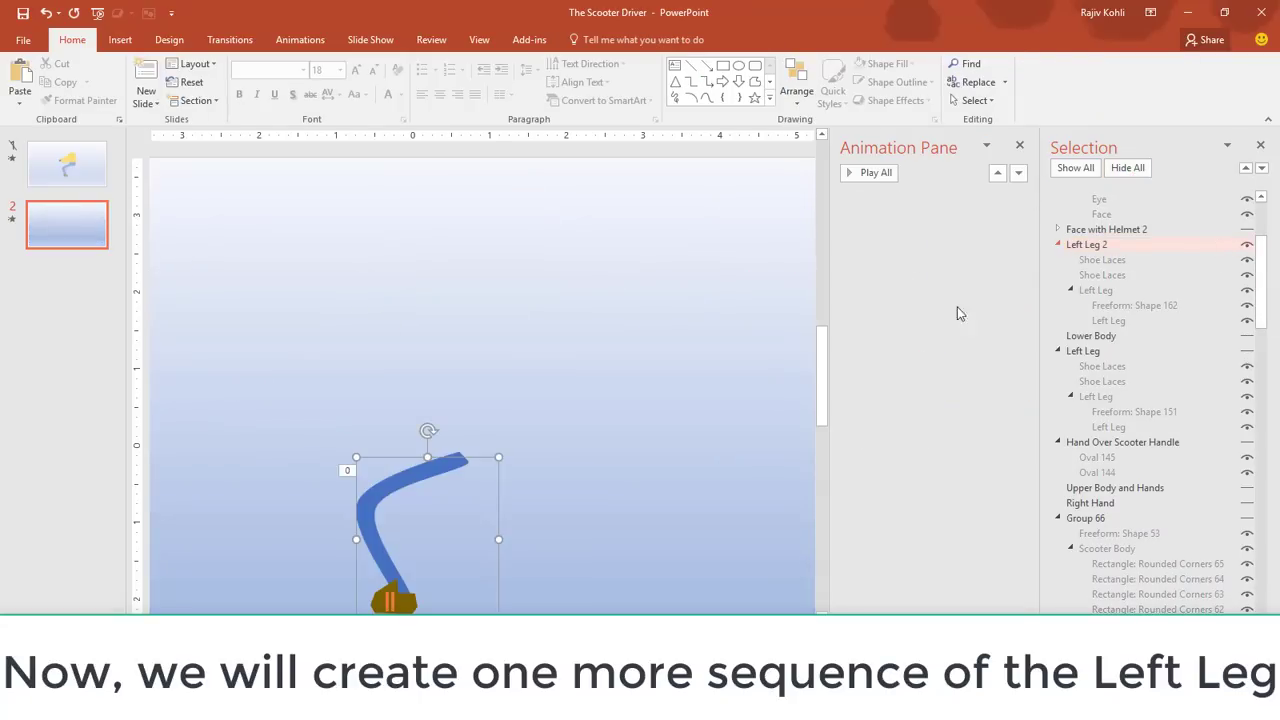
# - Duplicate Left Leg 2 with Ctrl+D, align the copy over it, and name it 'Left Leg 3'
pyautogui.click(72, 39)
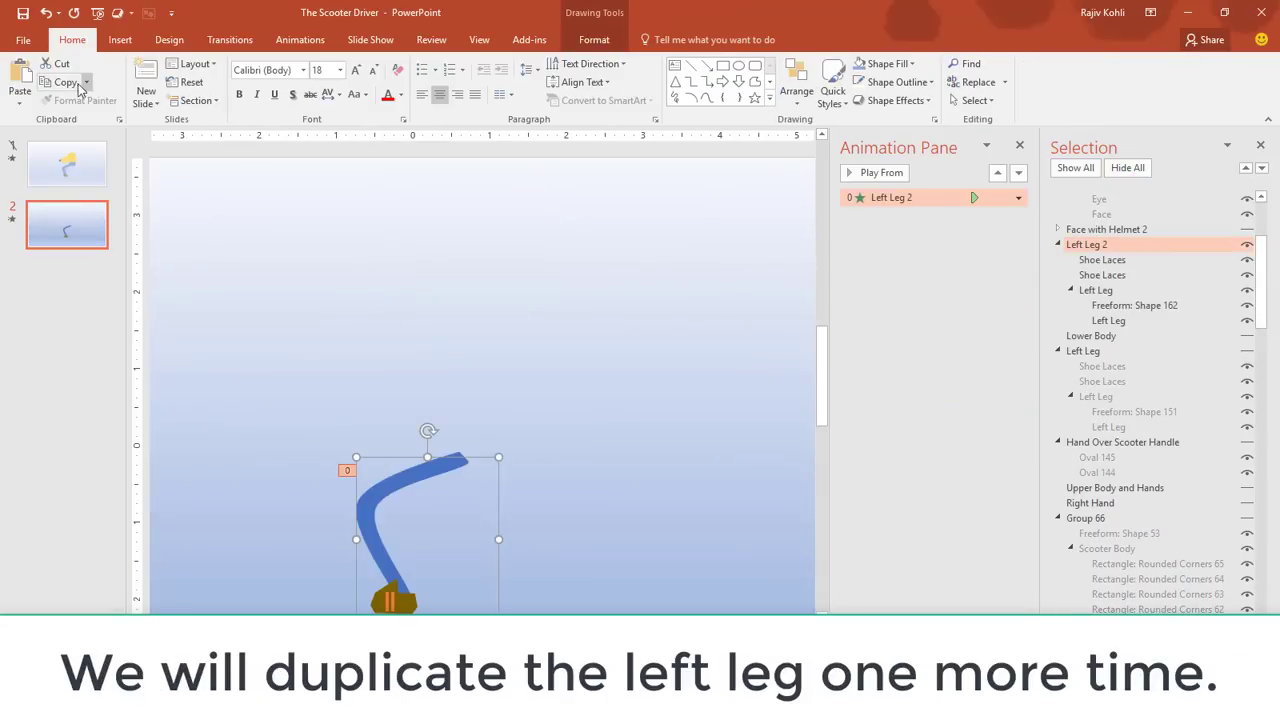
pyautogui.hotkey('ctrl', 'd')
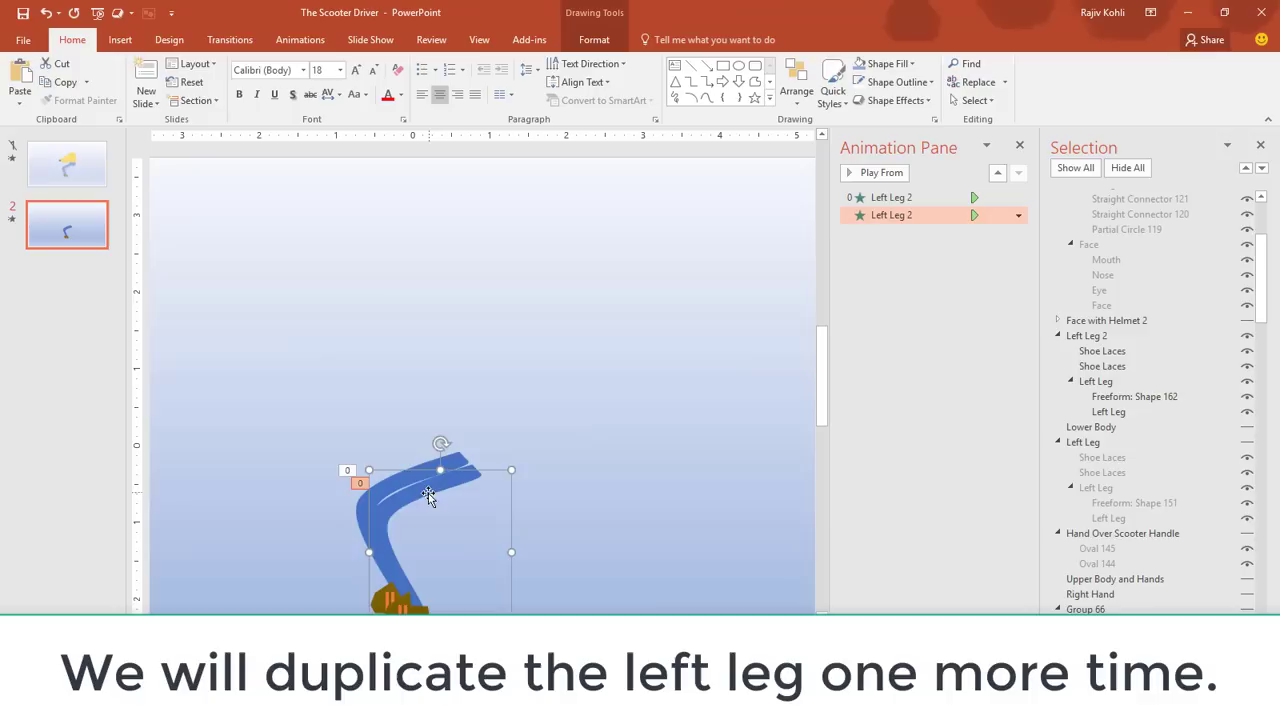
pyautogui.moveTo(428, 497); pyautogui.dragTo(414, 481)
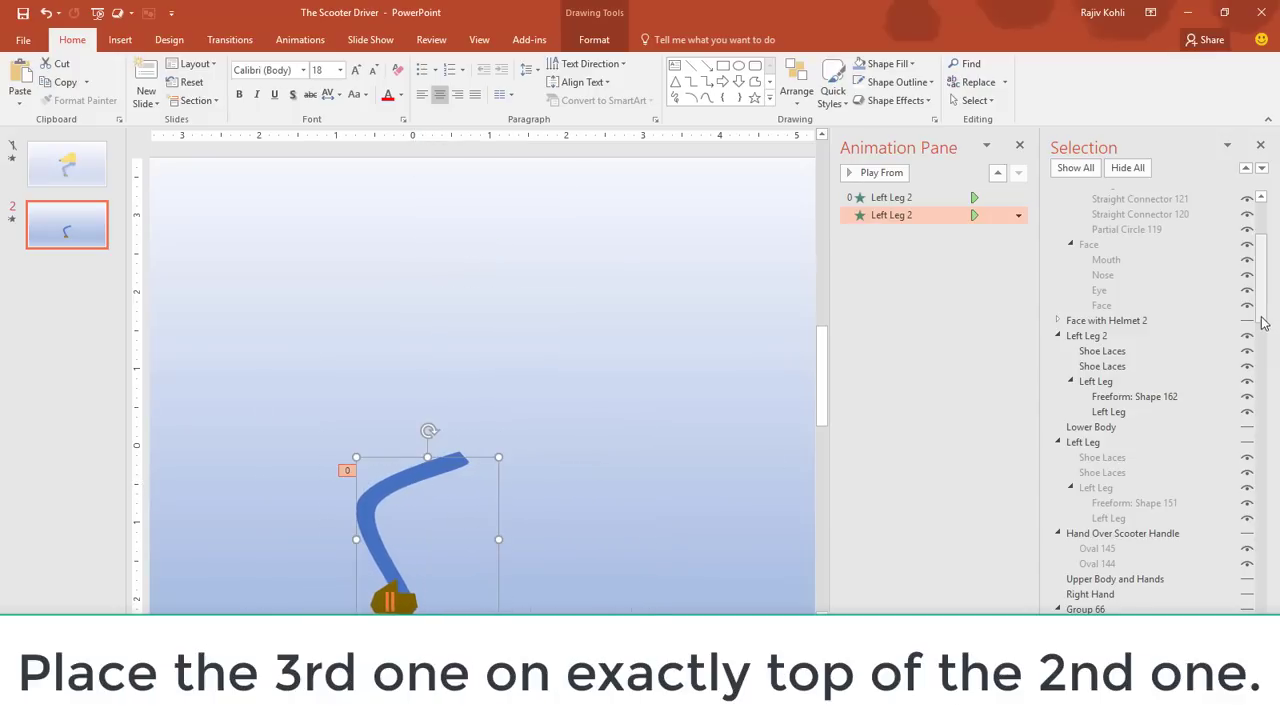
pyautogui.moveTo(1263, 320); pyautogui.dragTo(1265, 255)
pyautogui.doubleClick(1101, 196)
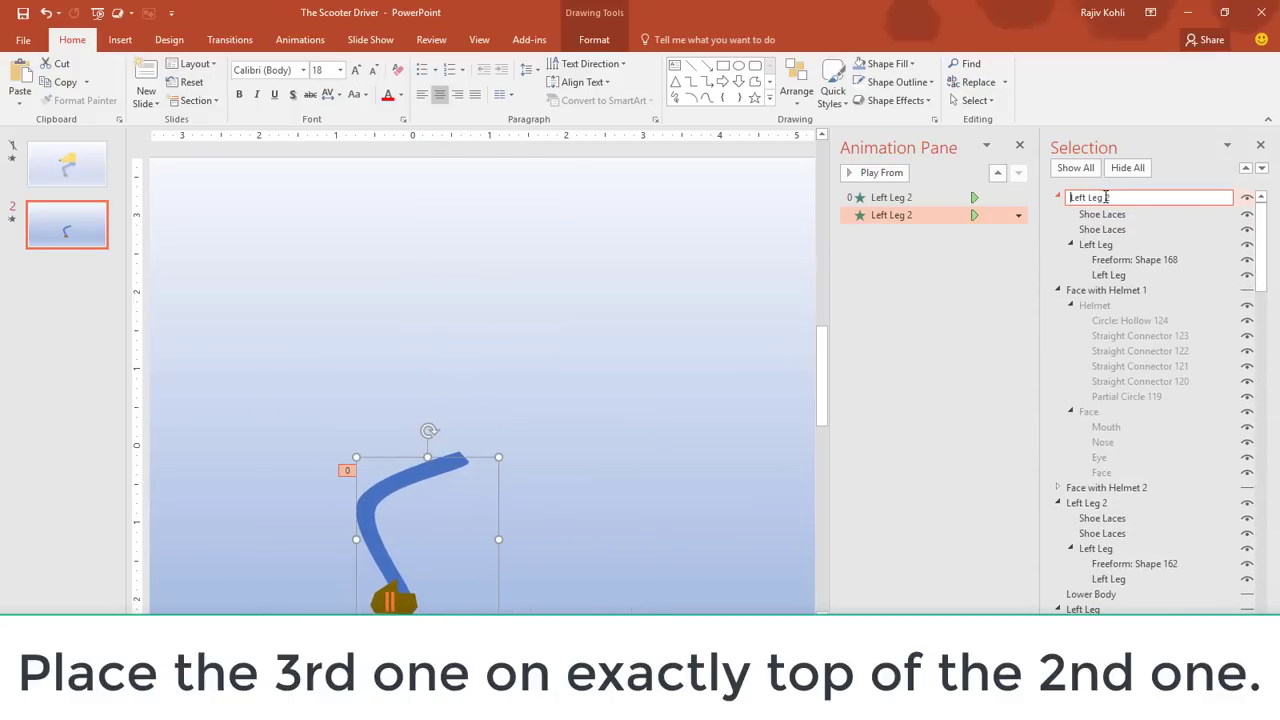
pyautogui.press('Return')
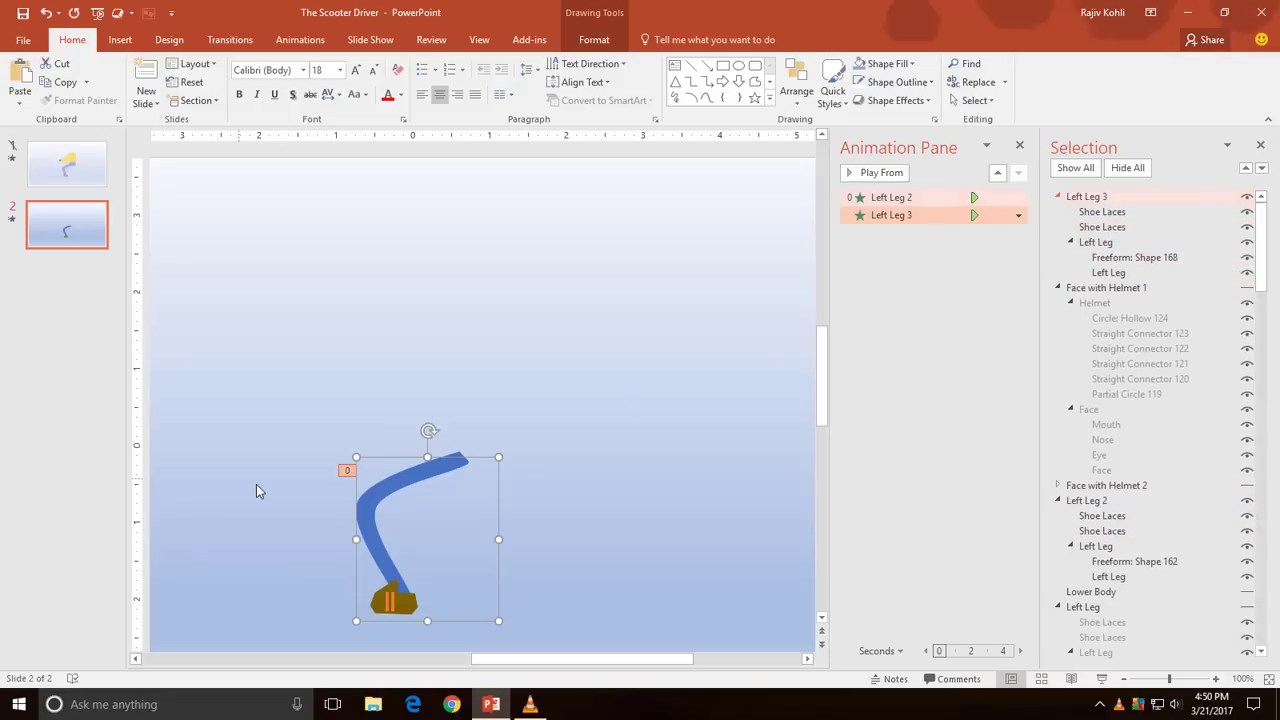
# - Select Left Leg 3's inner leg freeform and enter Edit Points mode
pyautogui.click(594, 39)
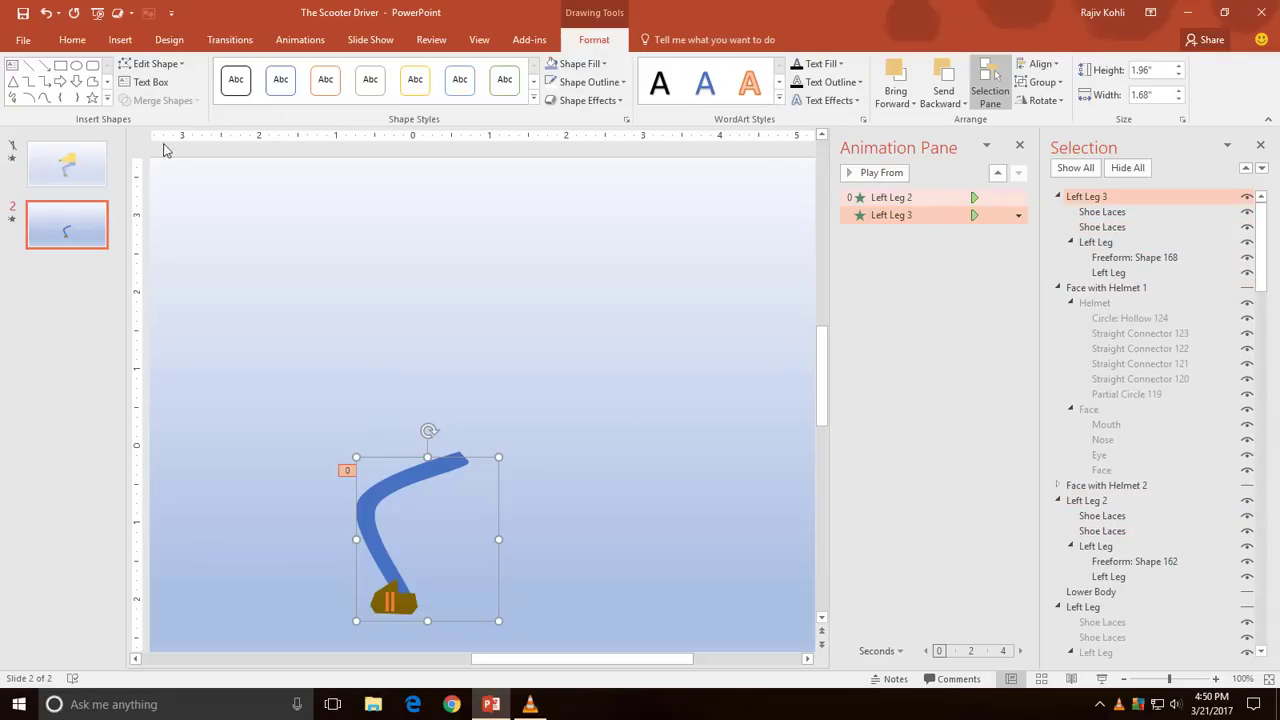
pyautogui.click(152, 64)
pyautogui.click(398, 487)
pyautogui.click(400, 484)
pyautogui.click(152, 64)
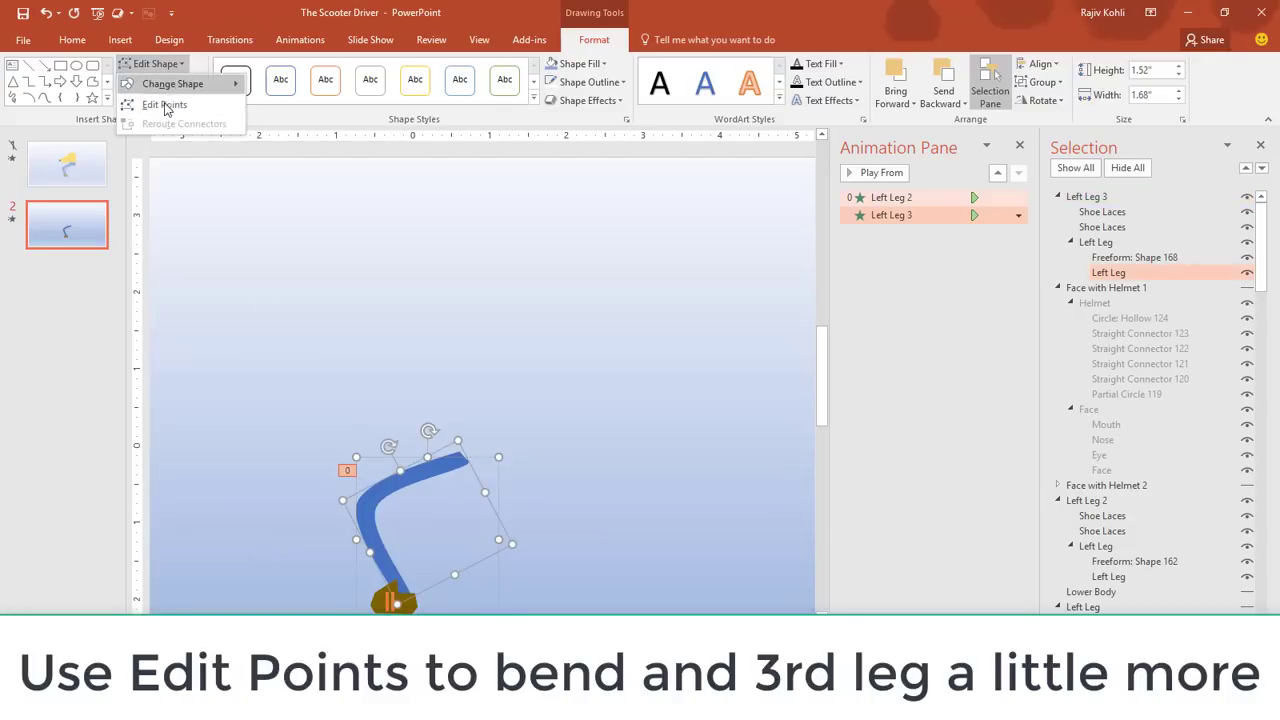
pyautogui.click(165, 101)
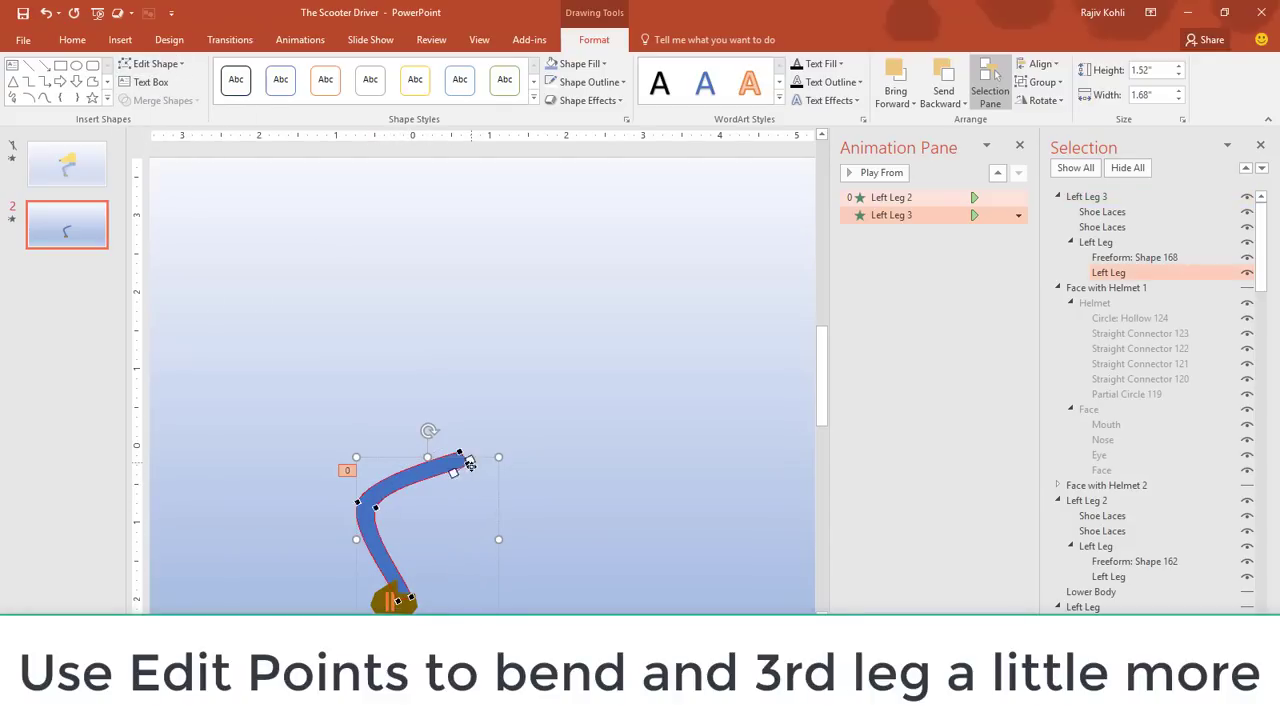
# - Drag the upper end, bend and shoe-area points to bend the leg further
pyautogui.moveTo(470, 463); pyautogui.dragTo(461, 461)
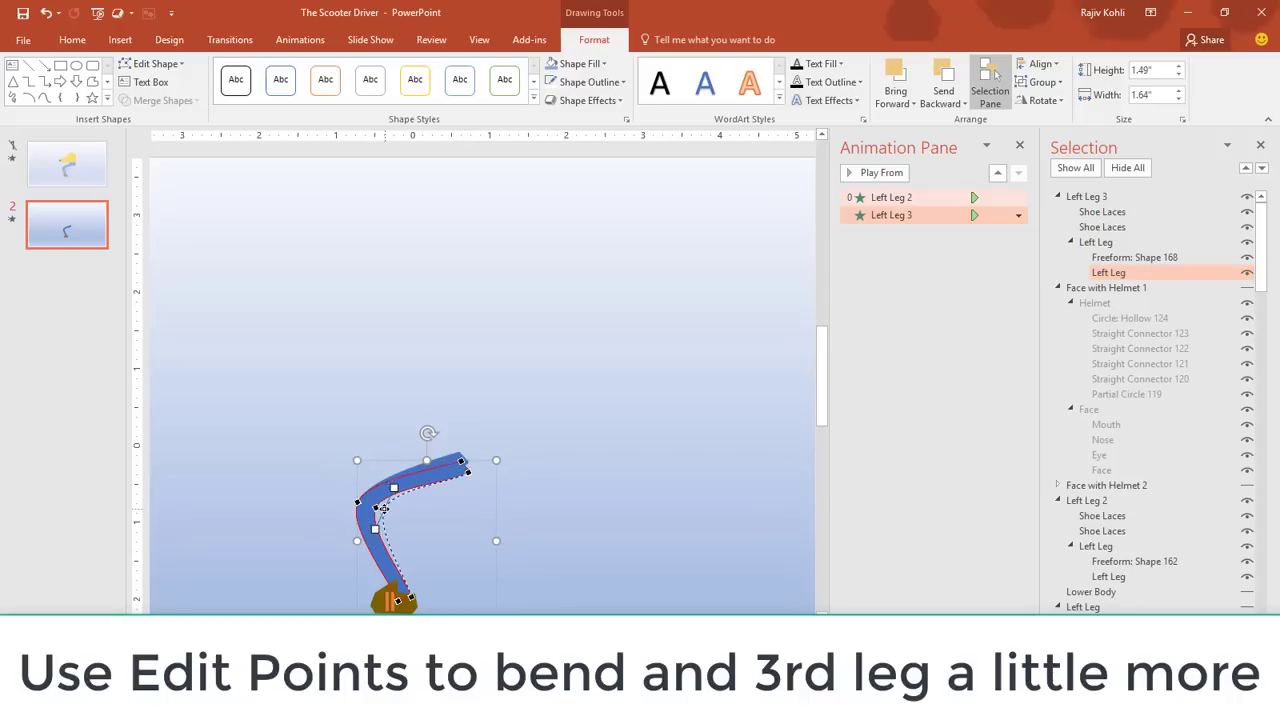
pyautogui.click(360, 504)
pyautogui.moveTo(362, 504); pyautogui.dragTo(366, 503)
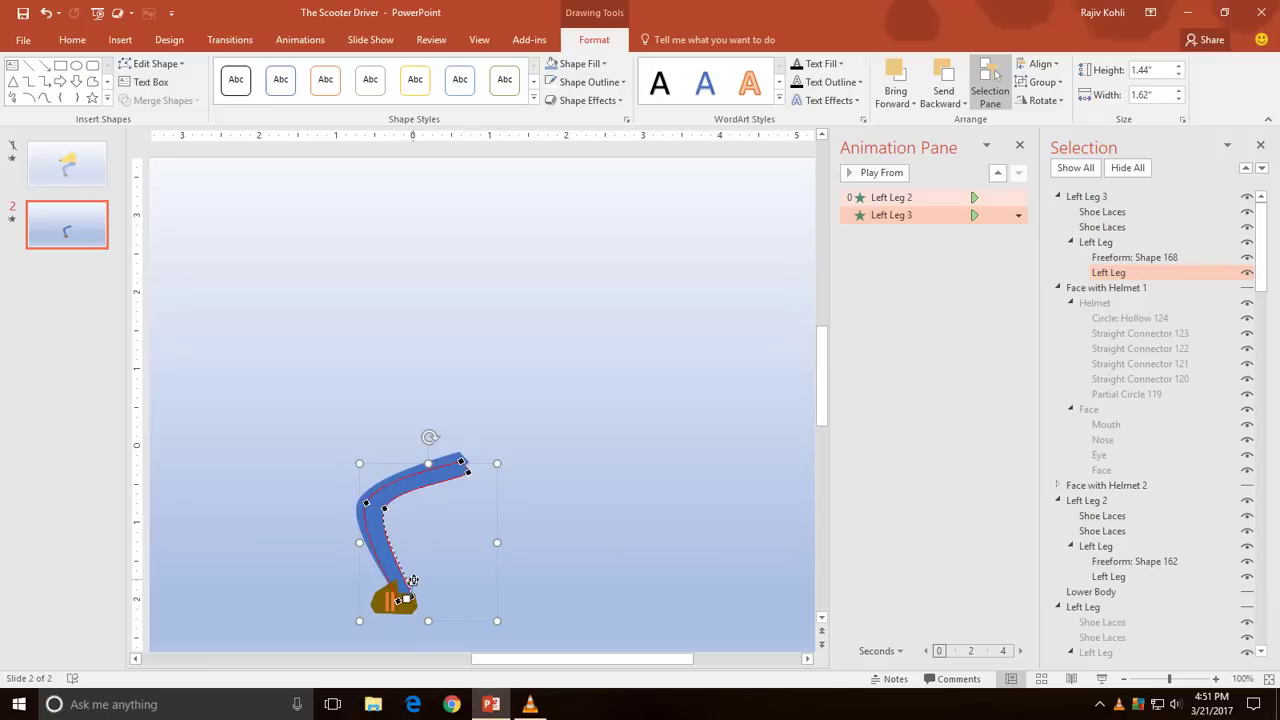
pyautogui.moveTo(412, 580); pyautogui.dragTo(413, 581)
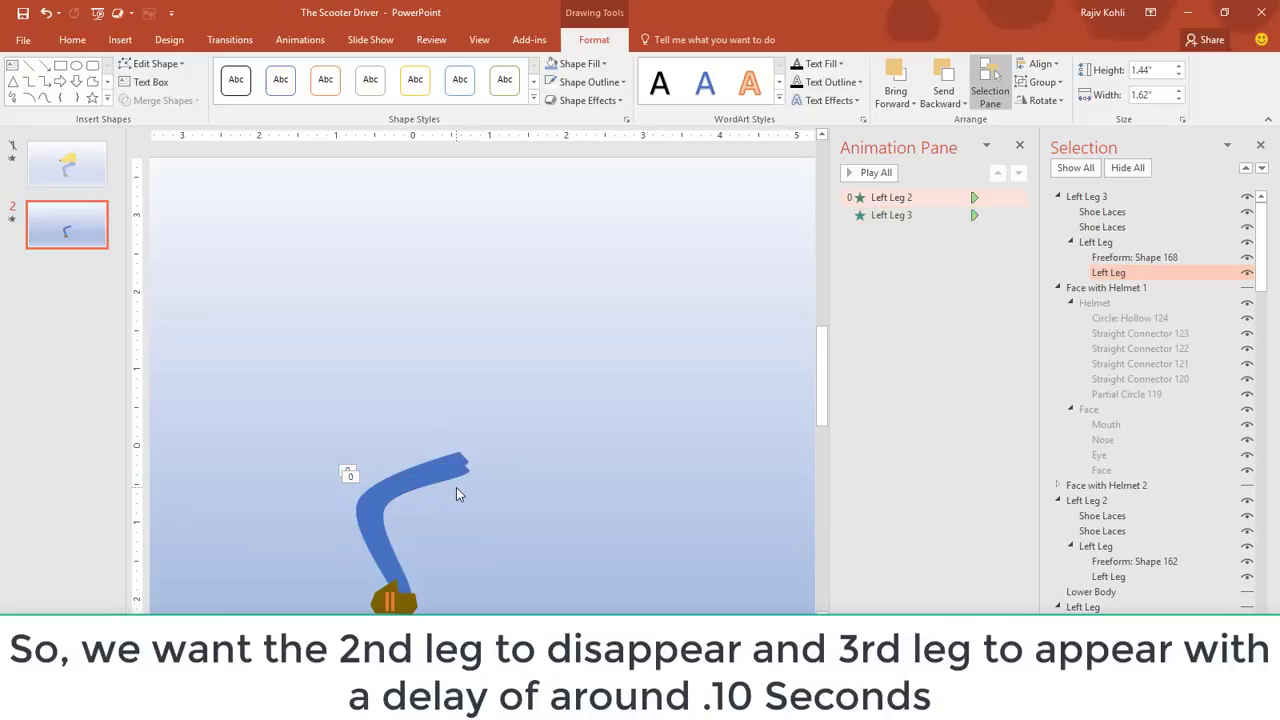
# - Leave point editing, select the Left Leg 3 group, and show all hidden slide objects
pyautogui.press('Escape')
pyautogui.click(462, 474)
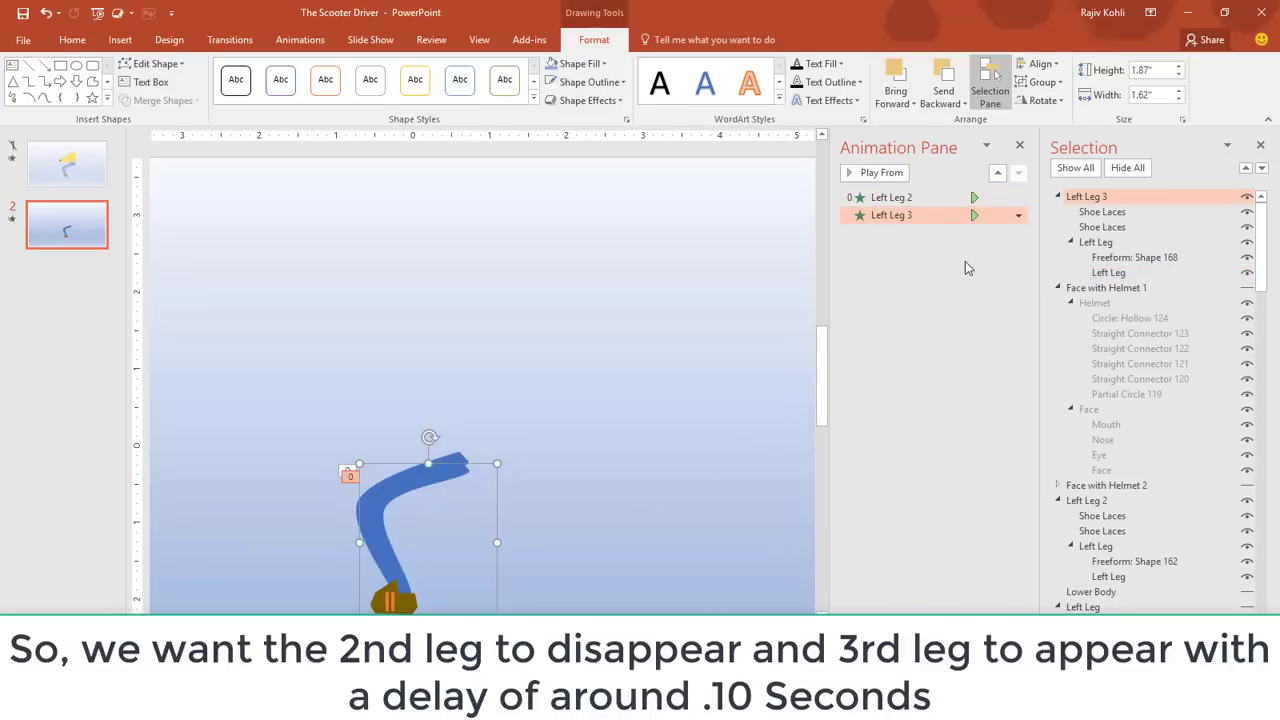
pyautogui.click(1075, 167)
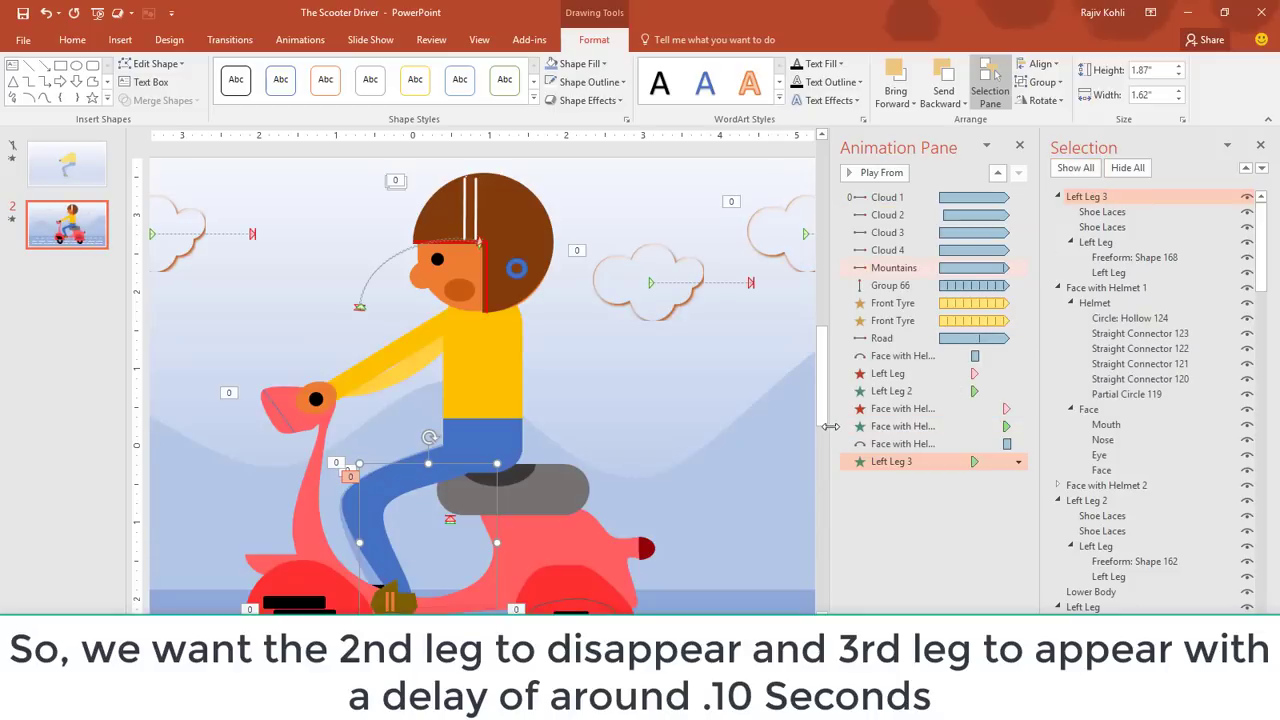
# - Move Left Leg 3's appear effect to right after Left Leg 2, then select Left Leg 2
pyautogui.moveTo(788, 428); pyautogui.dragTo(741, 428)
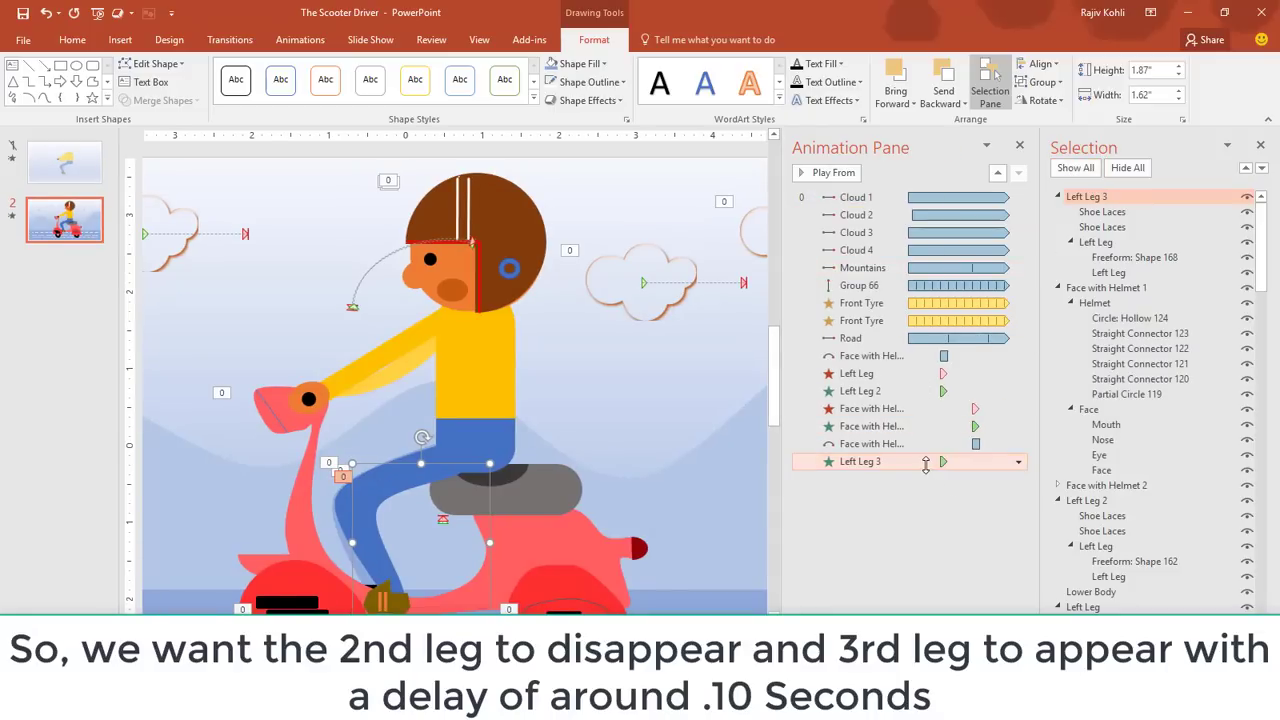
pyautogui.moveTo(930, 465); pyautogui.dragTo(930, 410)
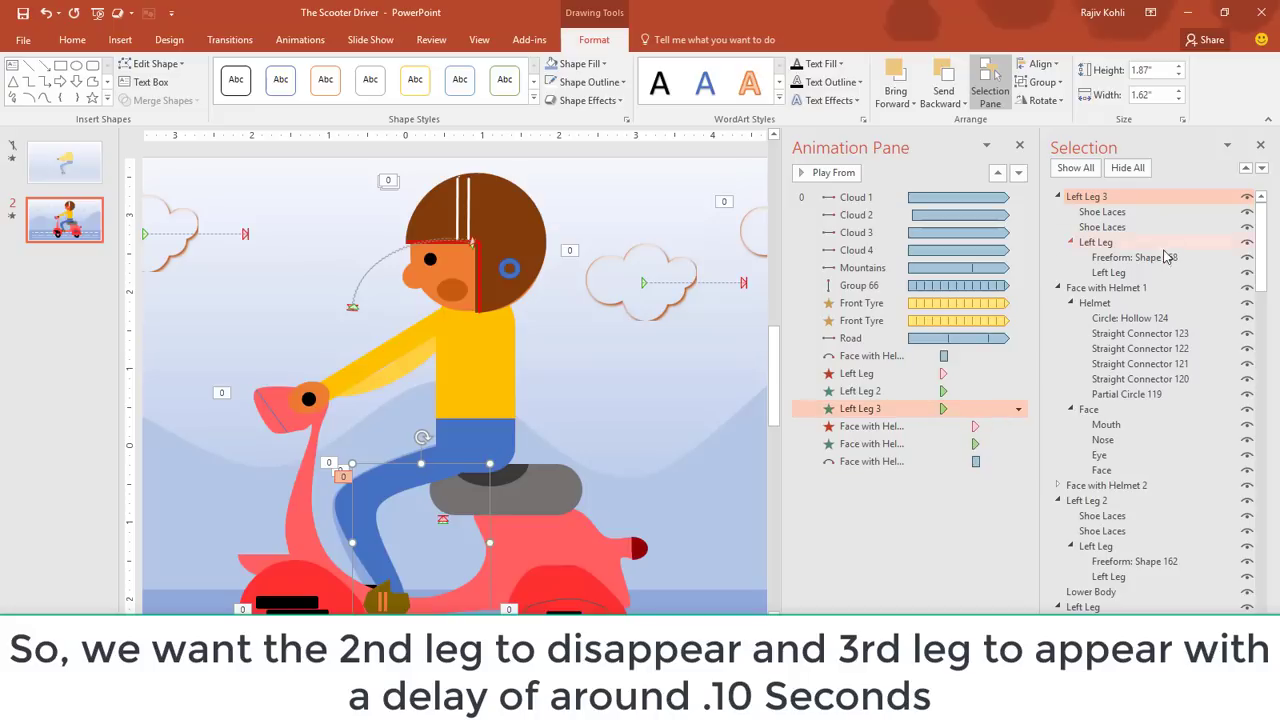
pyautogui.click(1090, 501)
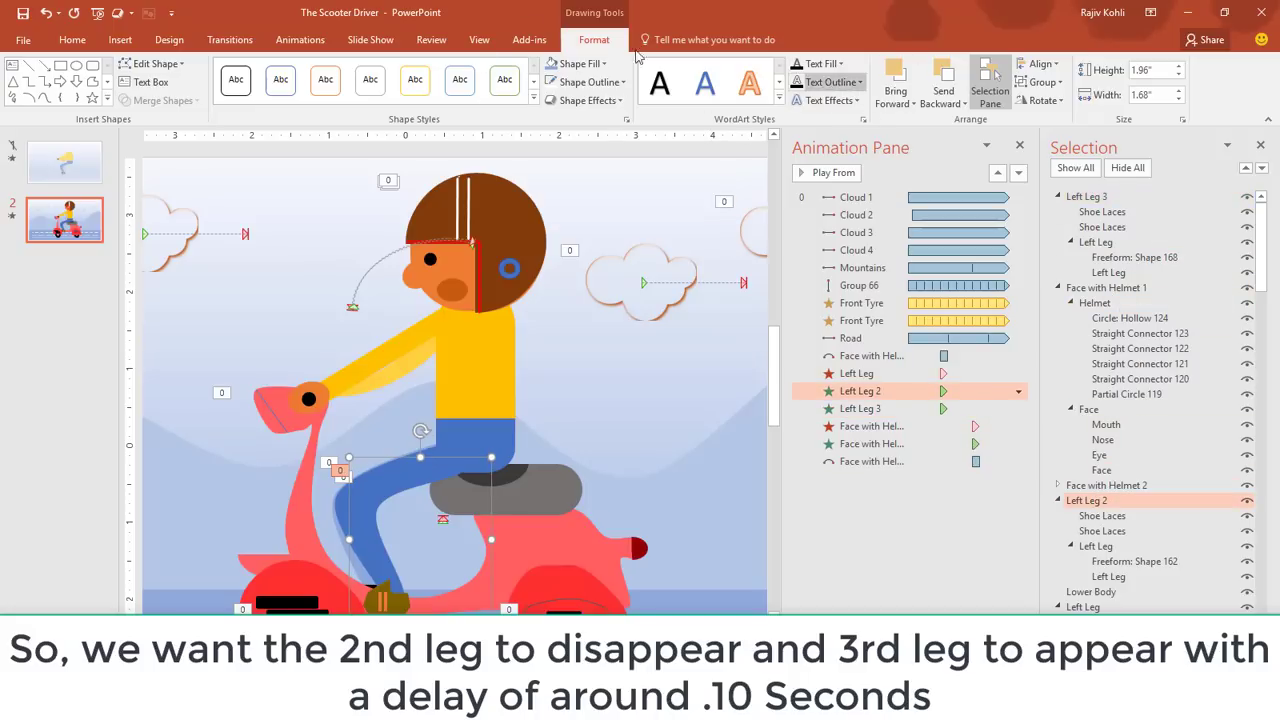
pyautogui.click(300, 39)
# - Give Left Leg 2 a With Previous Disappear exit placed before Left Leg 3's entrance, then preview
pyautogui.click(848, 95)
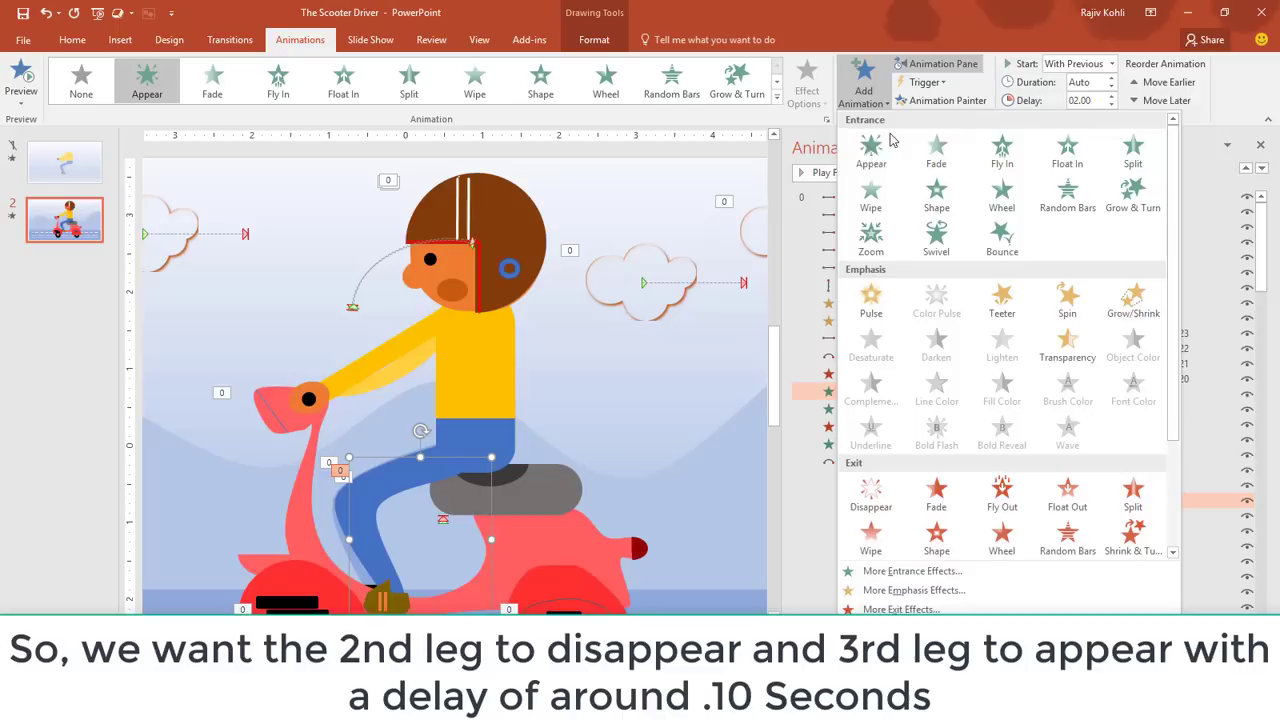
pyautogui.click(866, 490)
pyautogui.click(1075, 64)
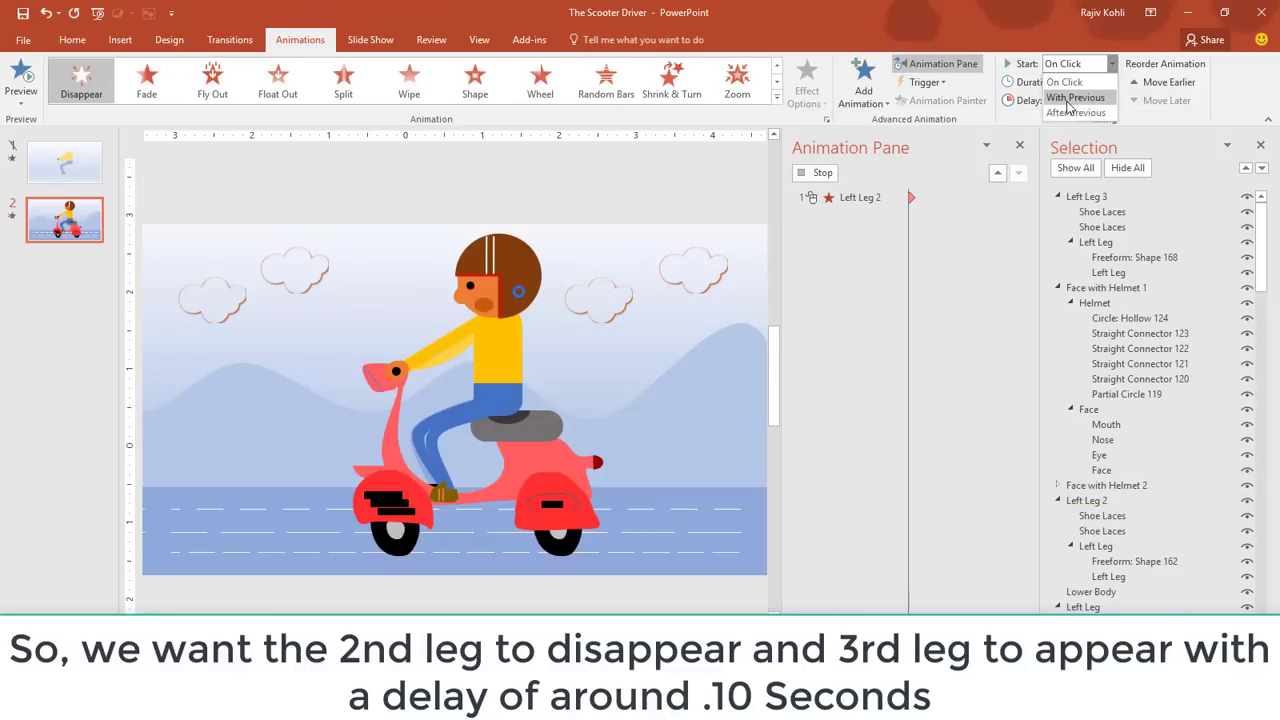
pyautogui.click(1075, 97)
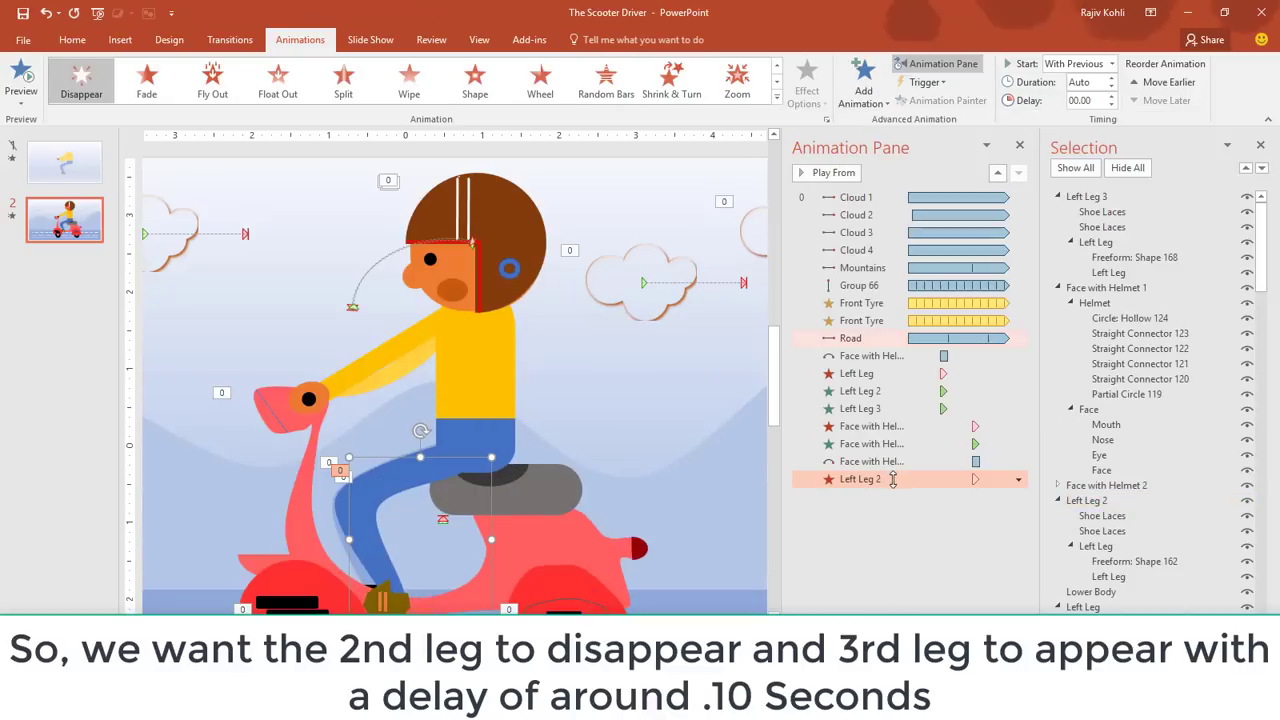
pyautogui.moveTo(893, 479)
pyautogui.mouseDown()
pyautogui.moveTo(912, 405)
pyautogui.moveTo(928, 400)
pyautogui.mouseUp()
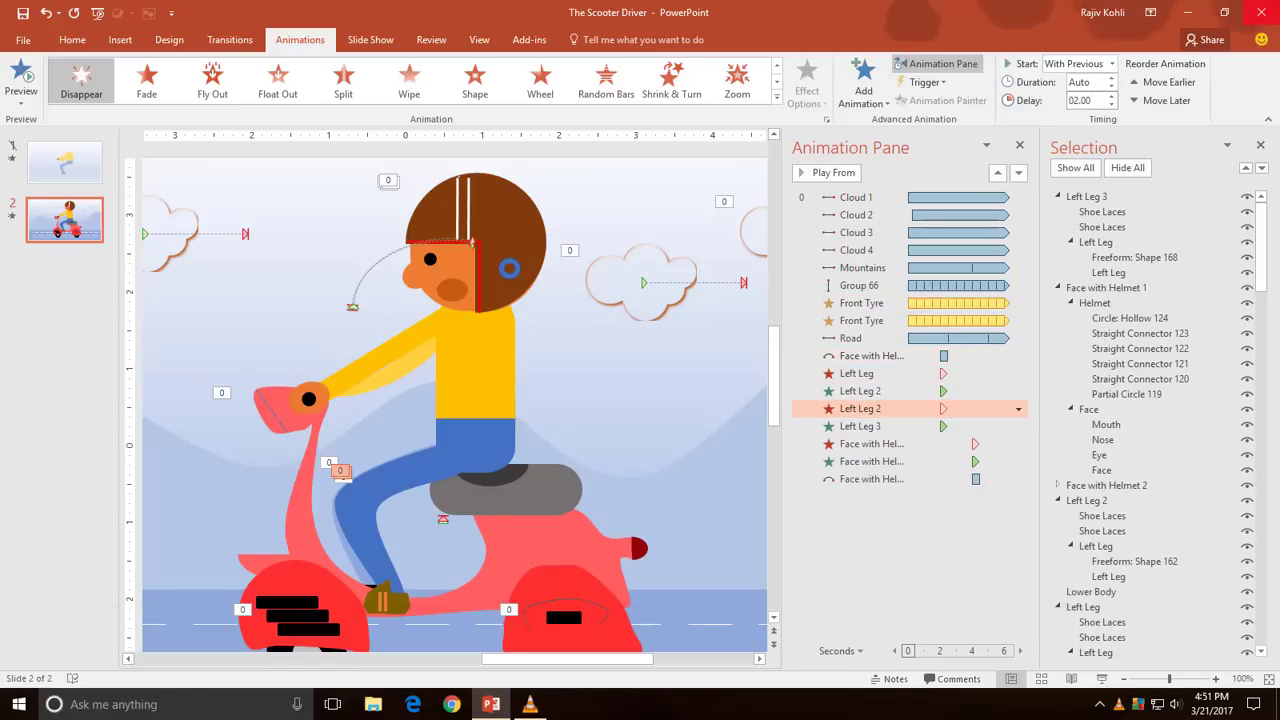
pyautogui.click(938, 427)
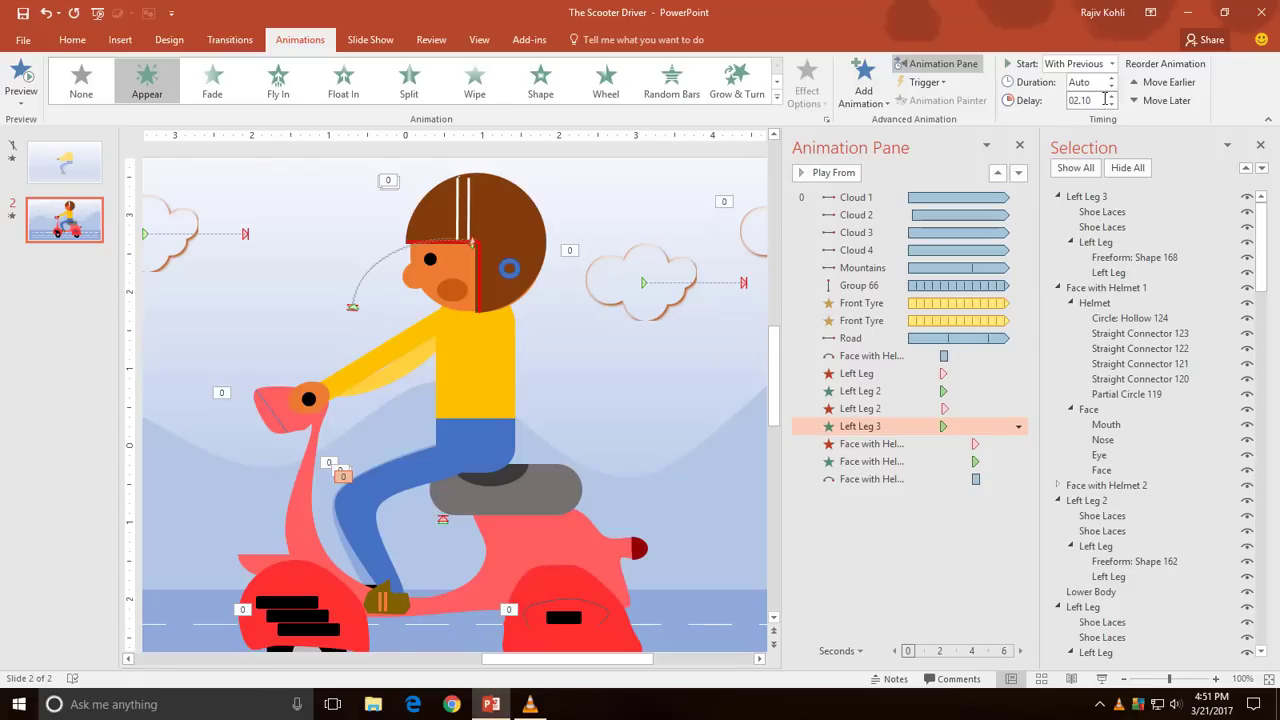
pyautogui.click(1101, 679)
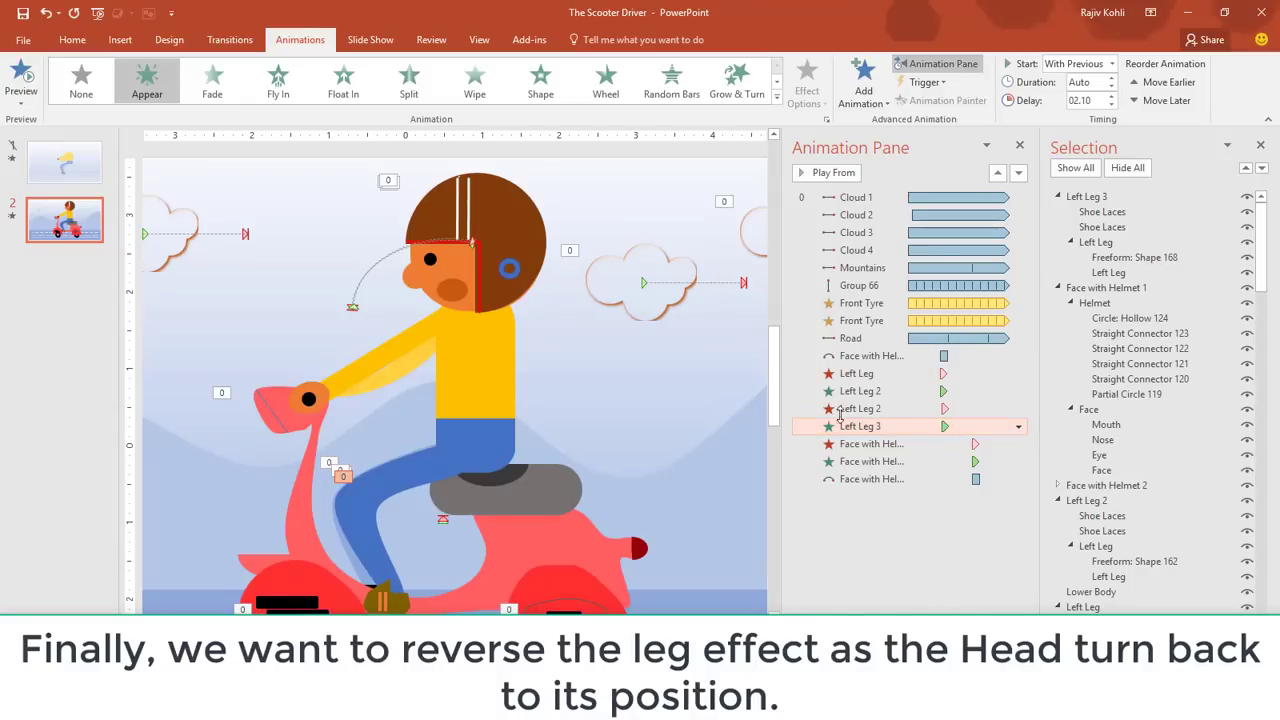
# - Add a Disappear exit to Left Leg 3, starting With Previous
pyautogui.click(1090, 197)
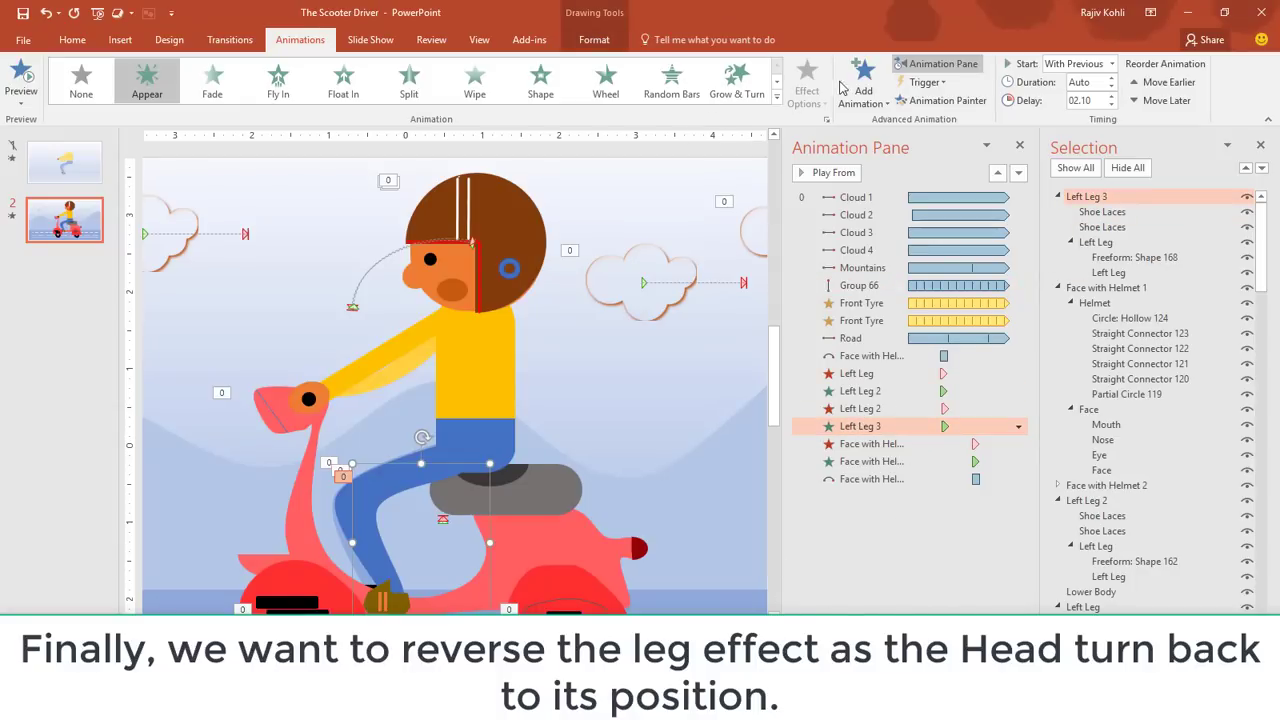
pyautogui.click(862, 82)
pyautogui.click(868, 488)
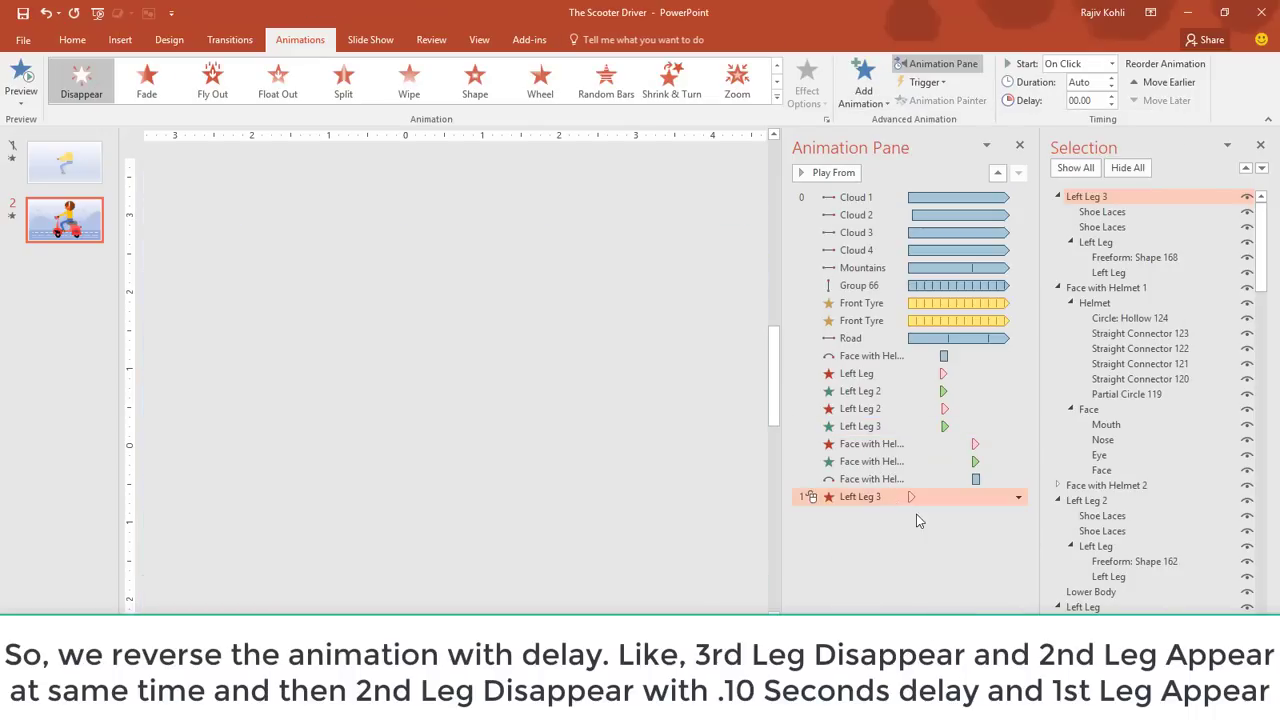
pyautogui.click(1109, 63)
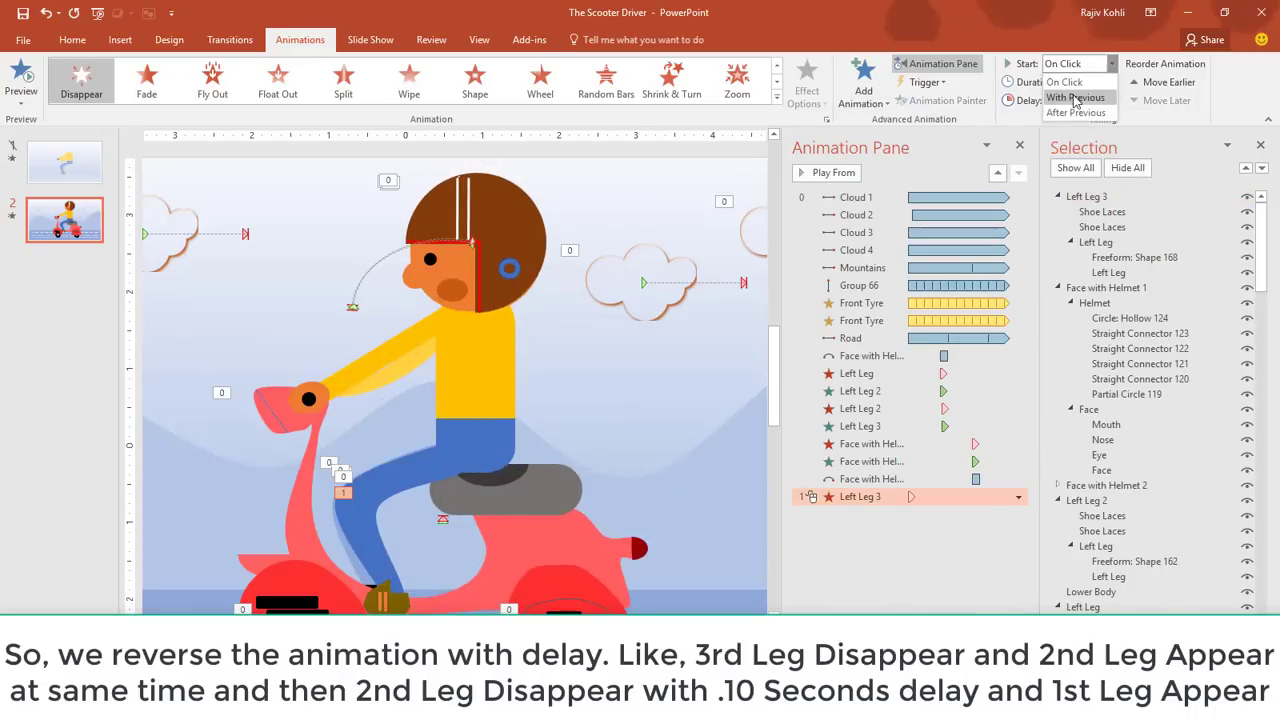
pyautogui.click(1075, 97)
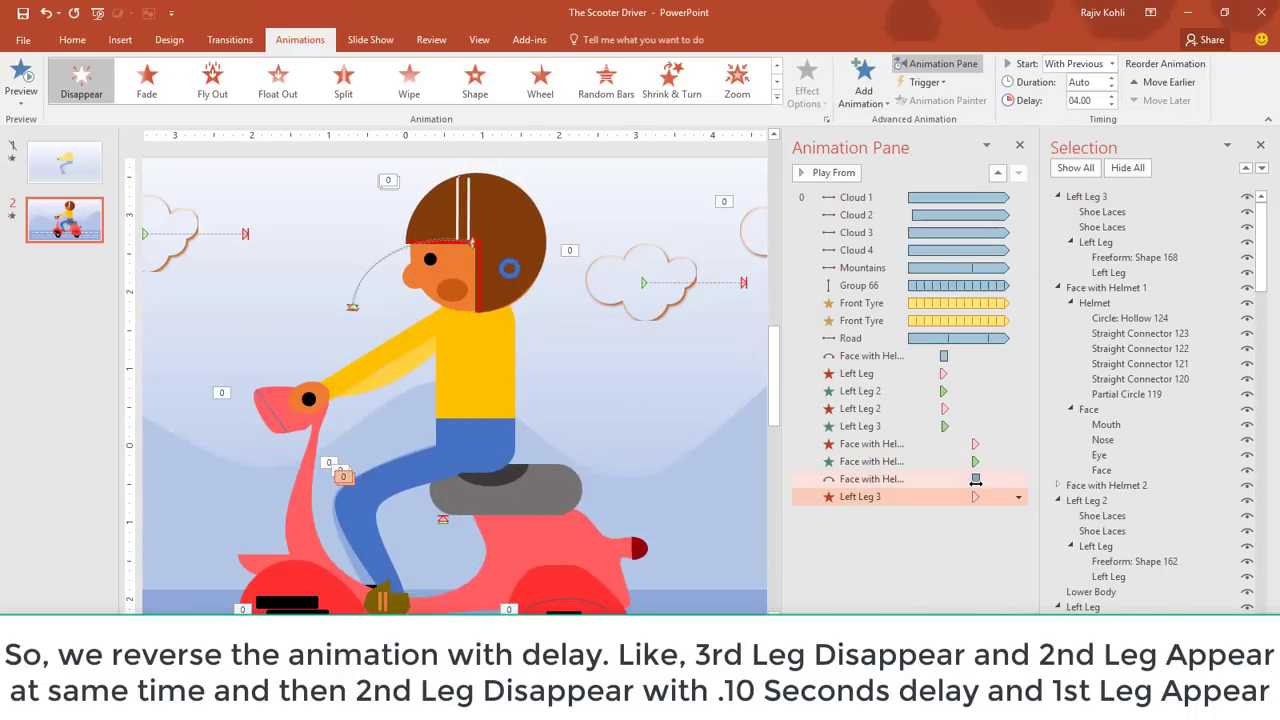
# - Add an Appear entrance to Left Leg 2, starting With Previous
pyautogui.click(1088, 500)
pyautogui.click(864, 80)
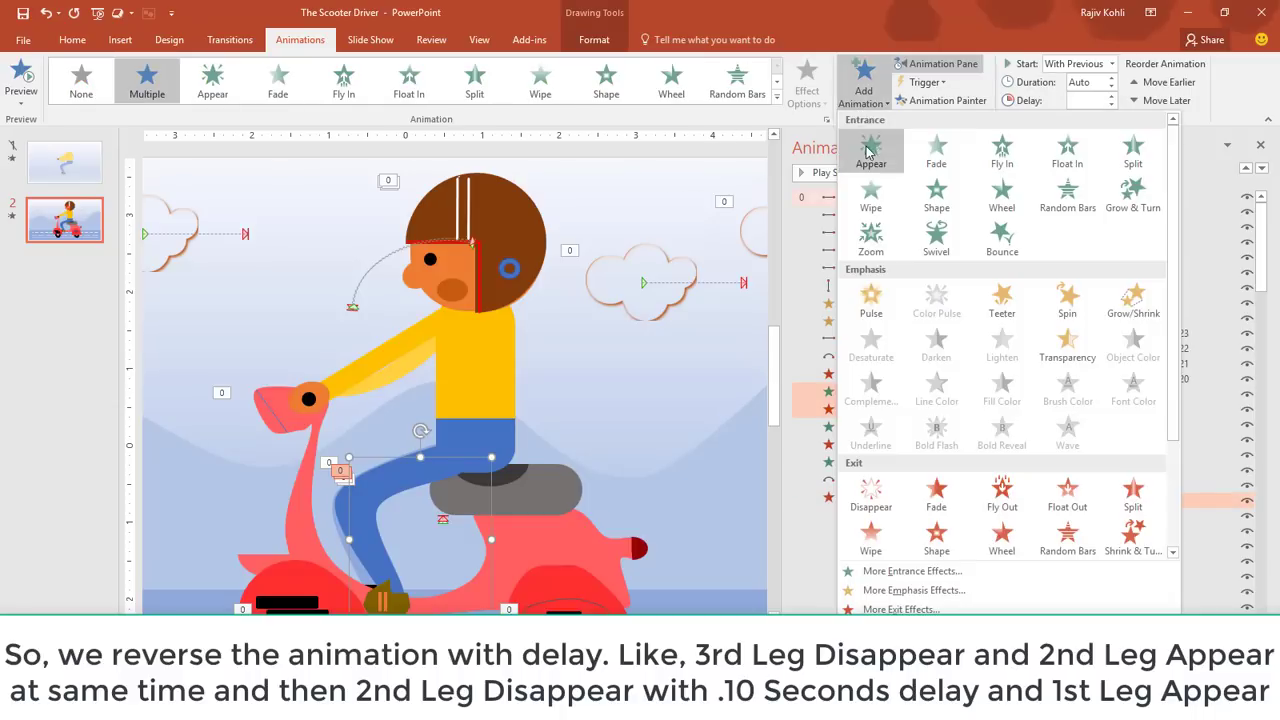
pyautogui.click(869, 152)
pyautogui.click(1109, 63)
pyautogui.click(1075, 93)
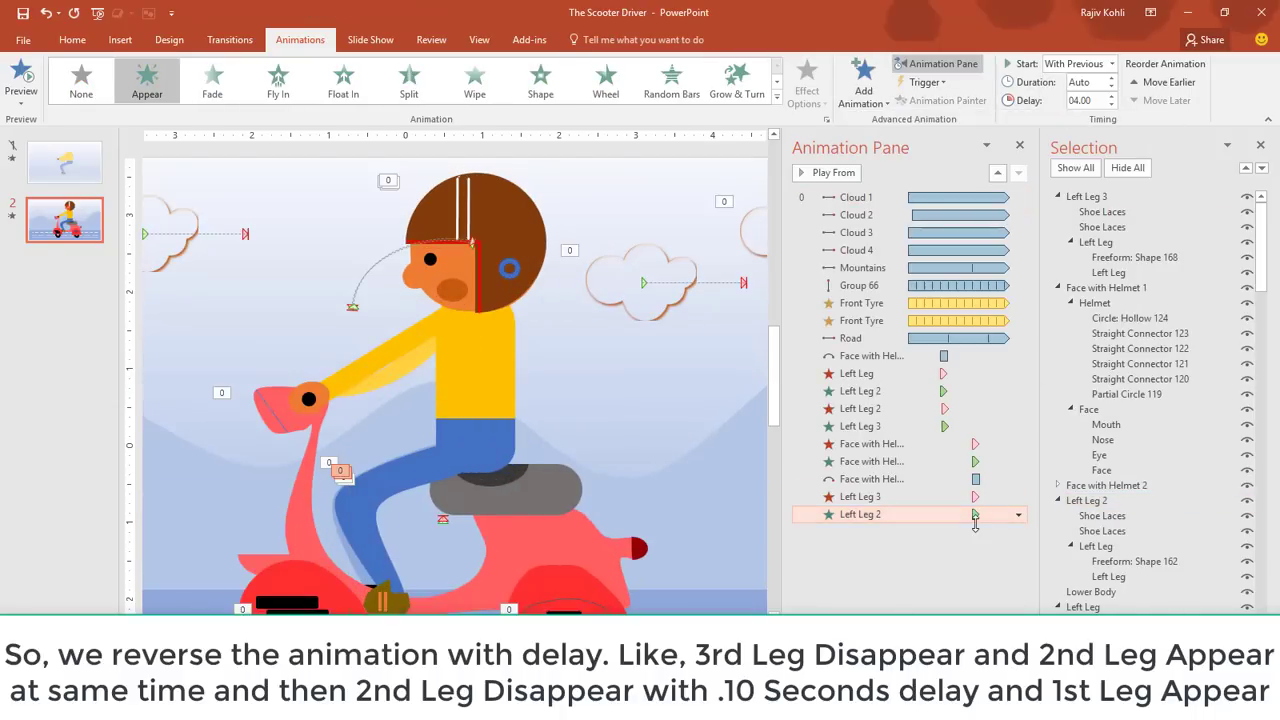
pyautogui.scroll(-1, 1178, 592)
# - Add another Disappear exit to Left Leg 2
pyautogui.click(1148, 574)
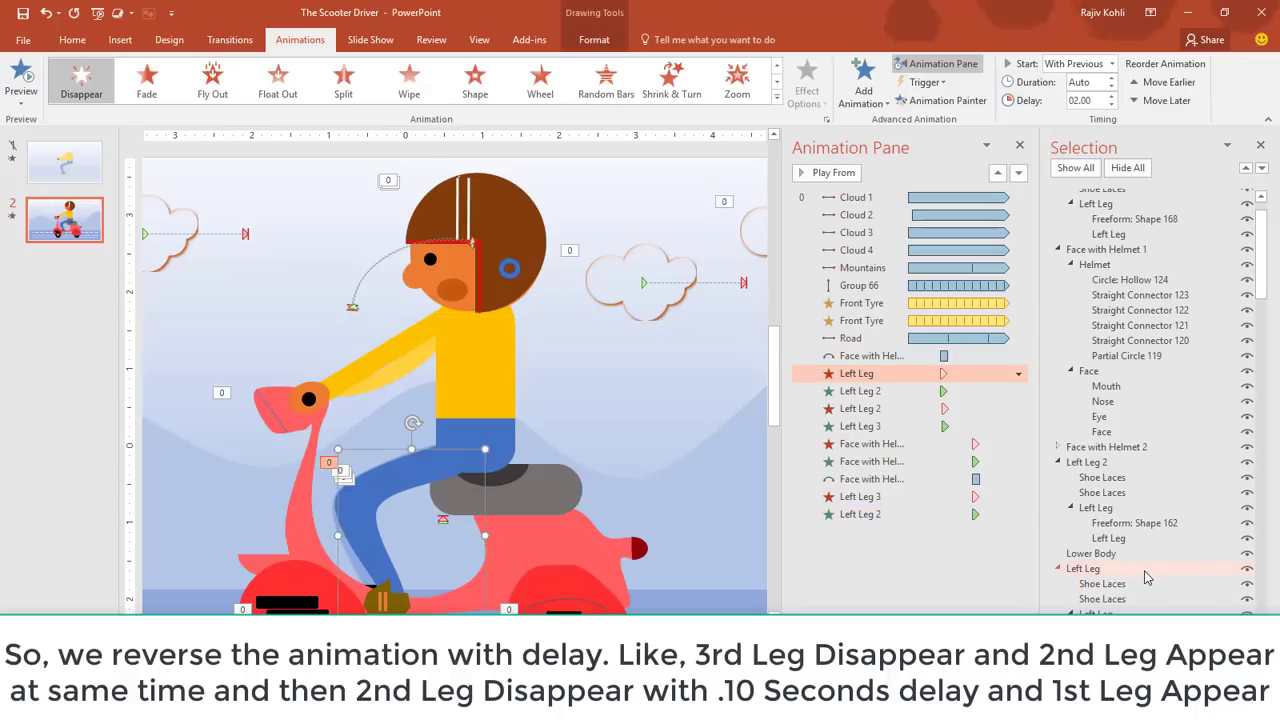
pyautogui.click(848, 100)
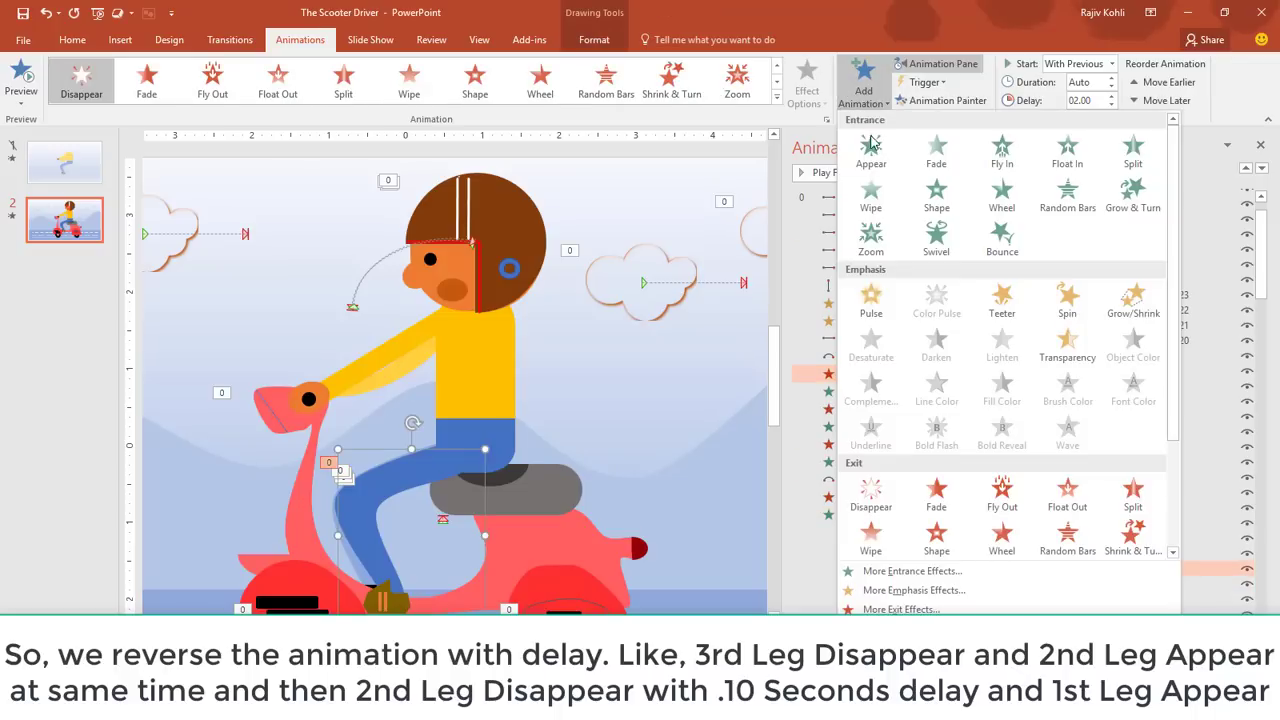
pyautogui.click(886, 12)
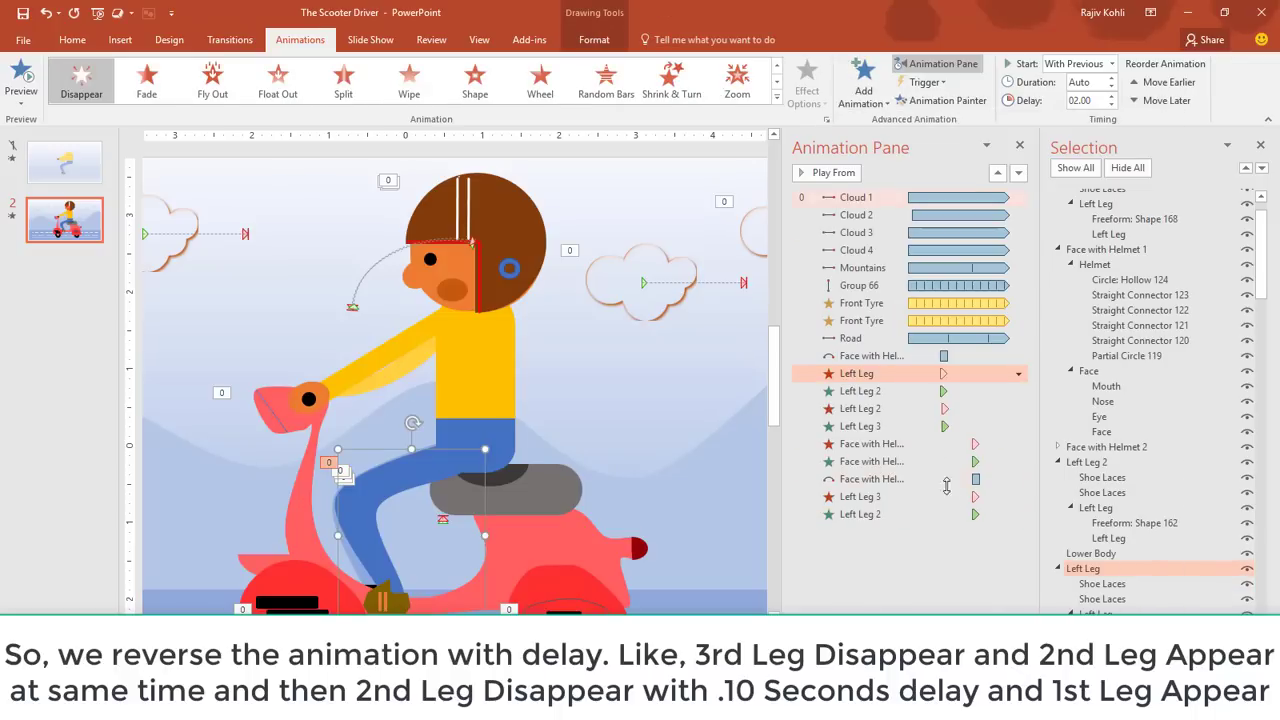
pyautogui.click(1105, 464)
pyautogui.click(863, 82)
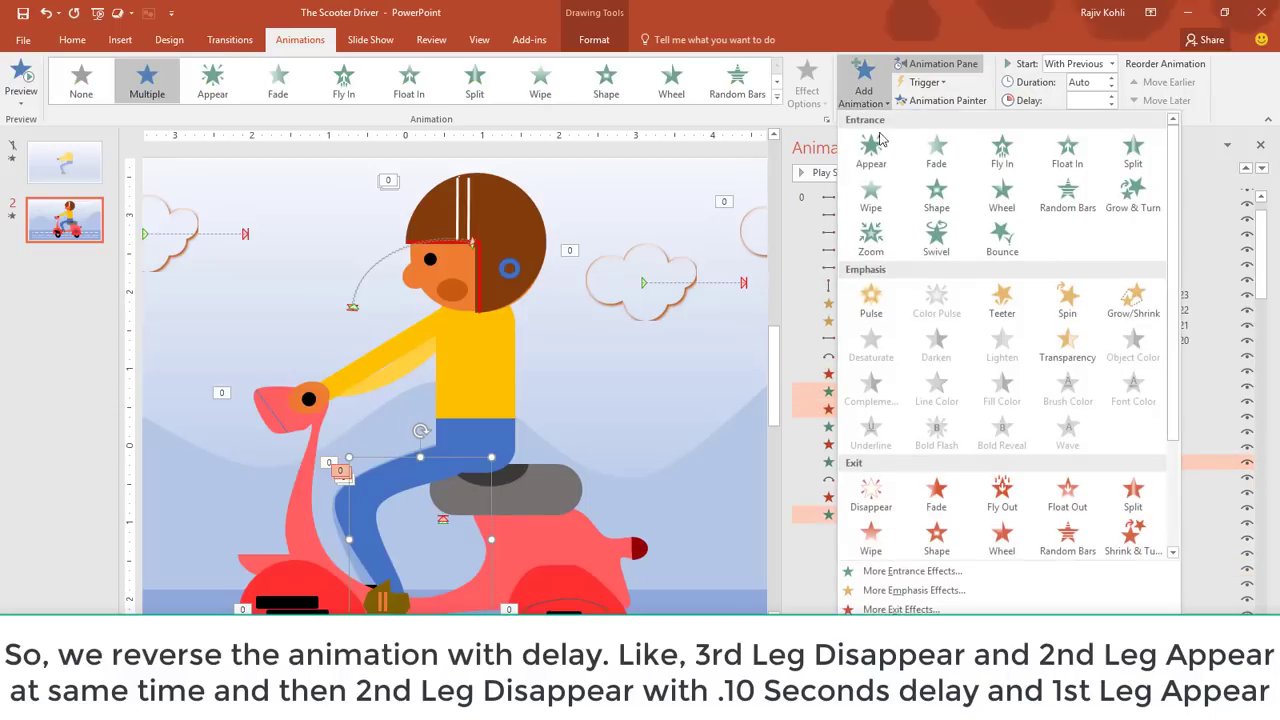
pyautogui.click(870, 495)
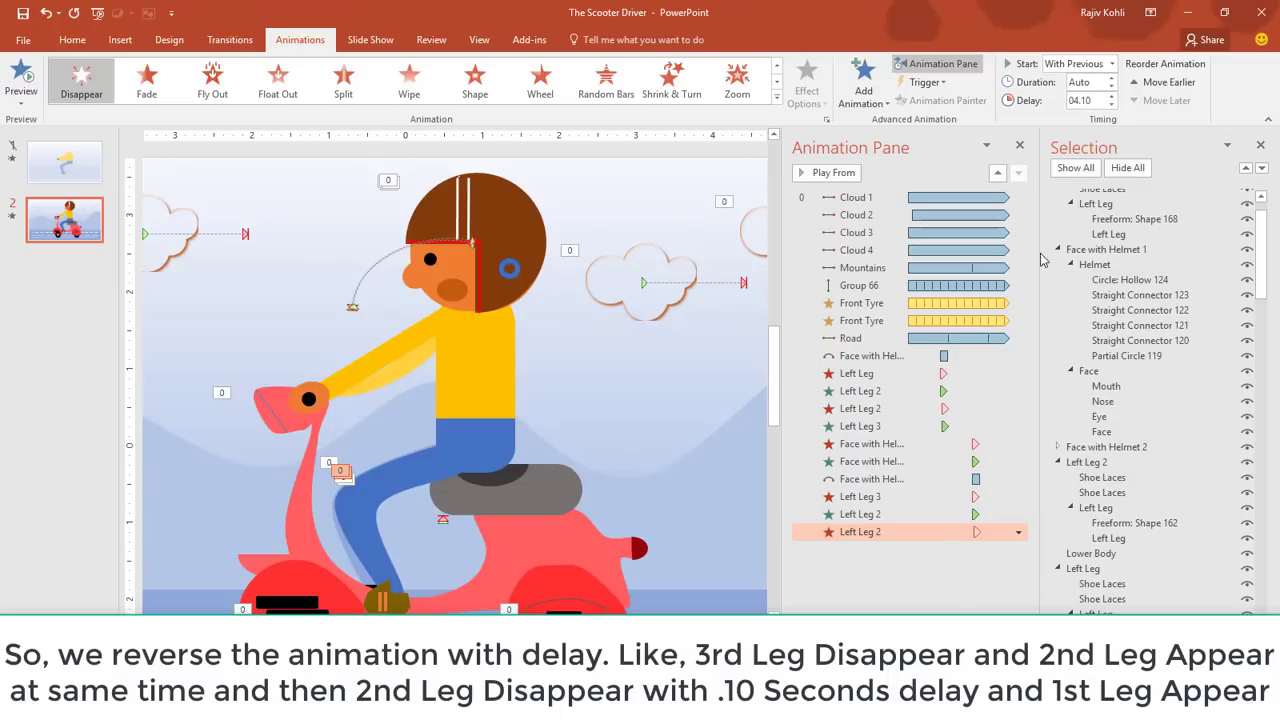
# - Give Left Leg a With Previous Appear entrance, then preview the leg swaps as a slide show
pyautogui.click(1110, 570)
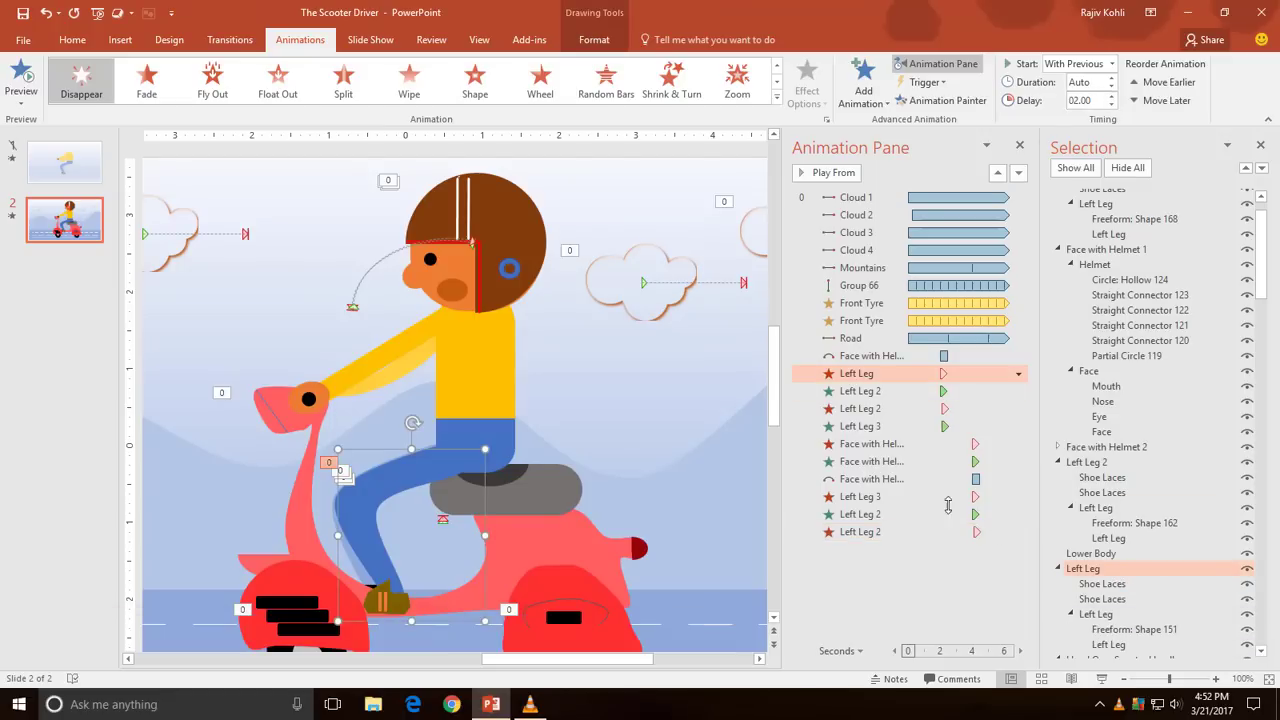
pyautogui.click(866, 97)
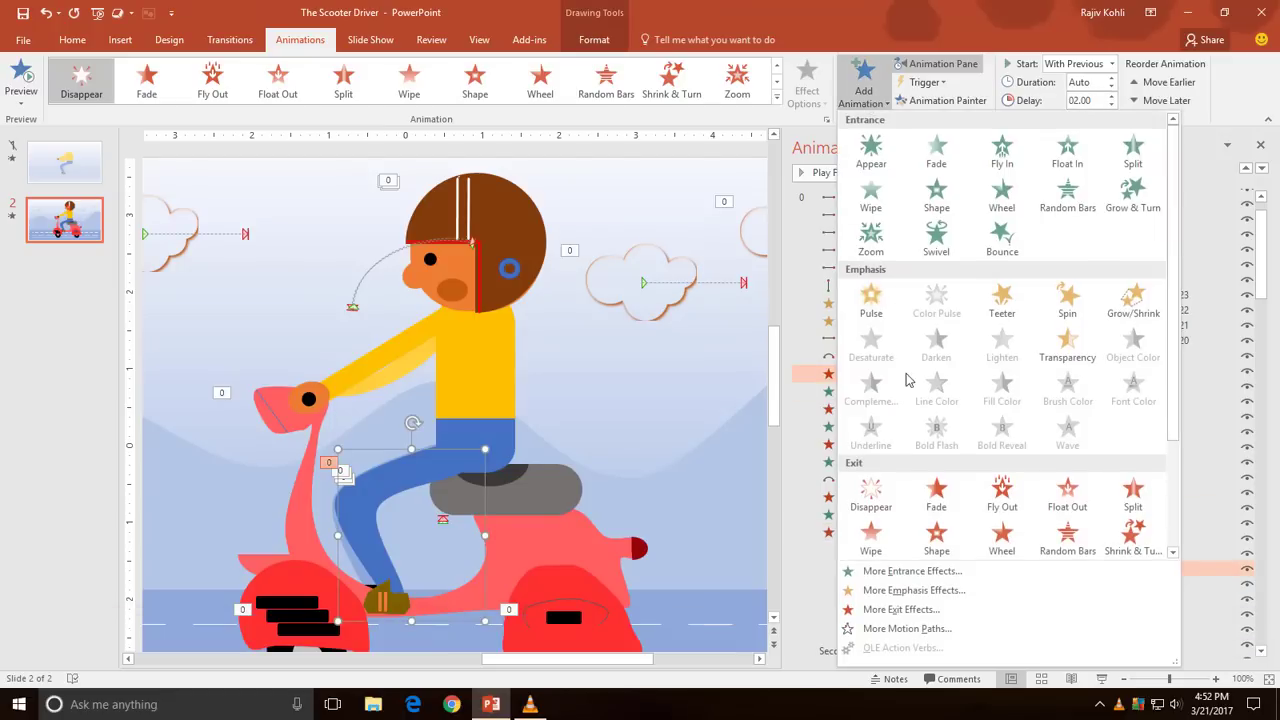
pyautogui.click(871, 150)
pyautogui.click(1105, 63)
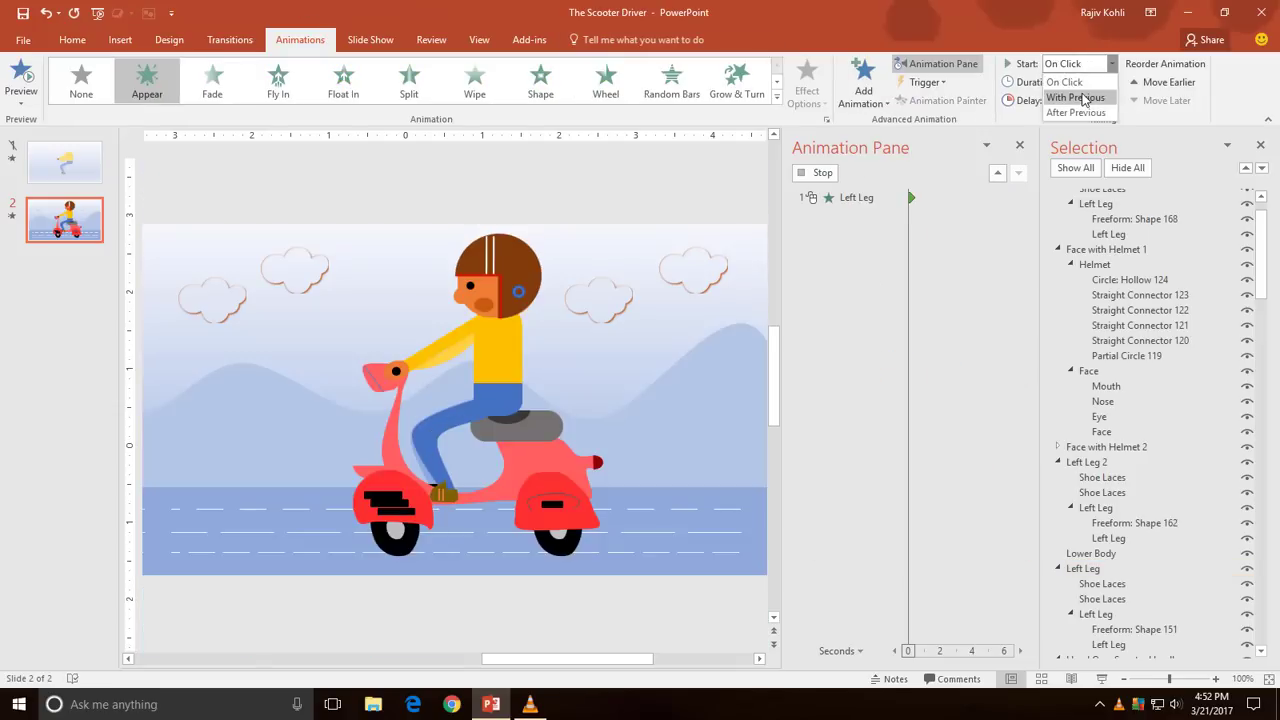
pyautogui.click(1083, 98)
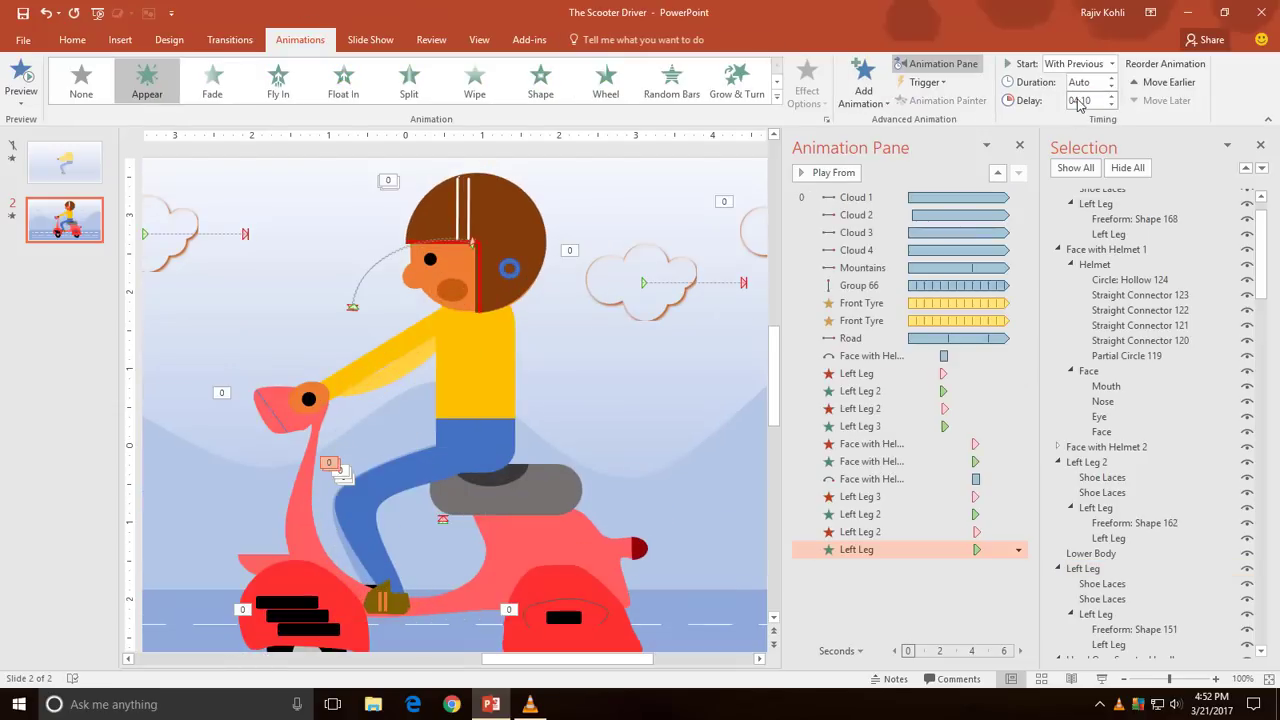
pyautogui.click(1101, 679)
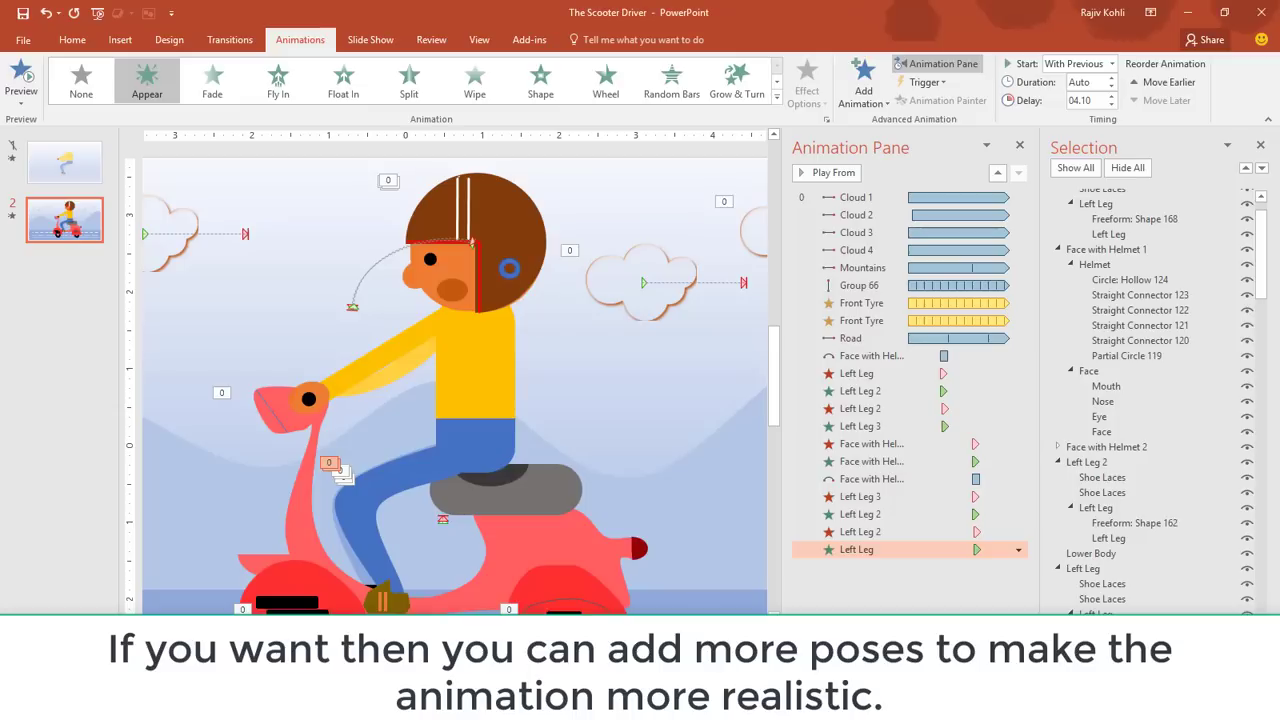
# - Replay the scooter slide as a show, then go to slide 1
pyautogui.click(1105, 687)
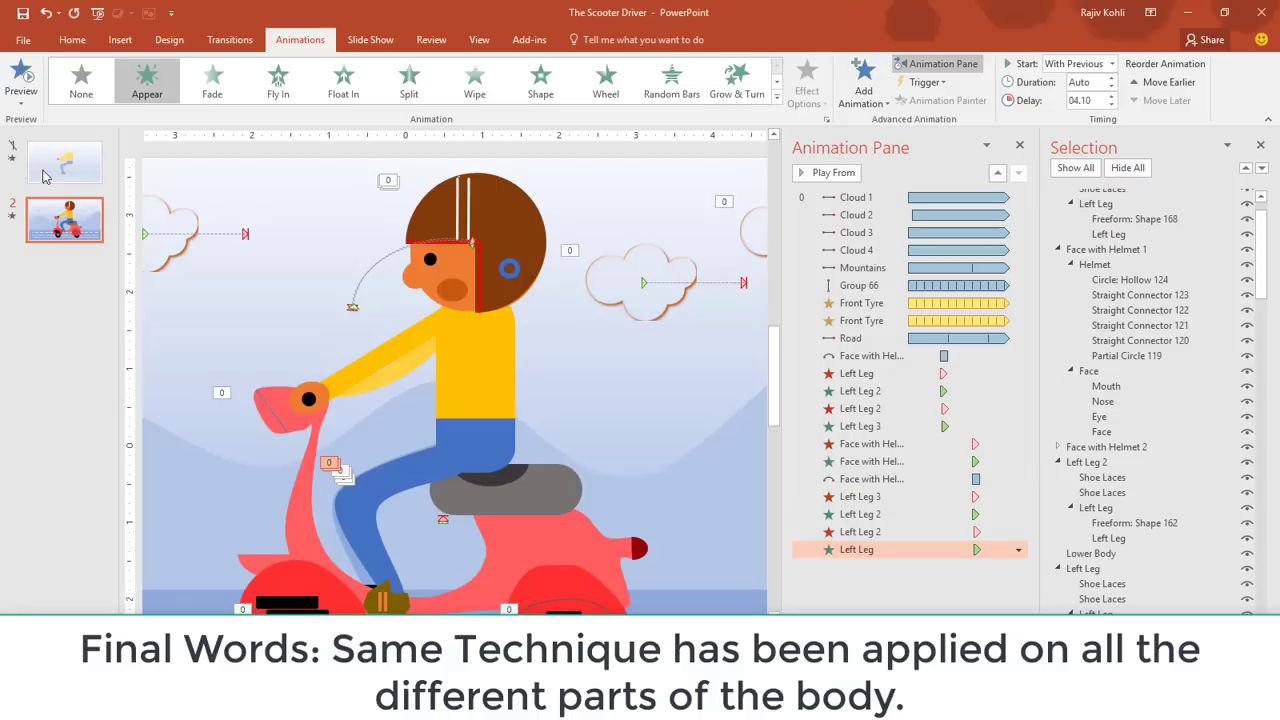
pyautogui.click(60, 168)
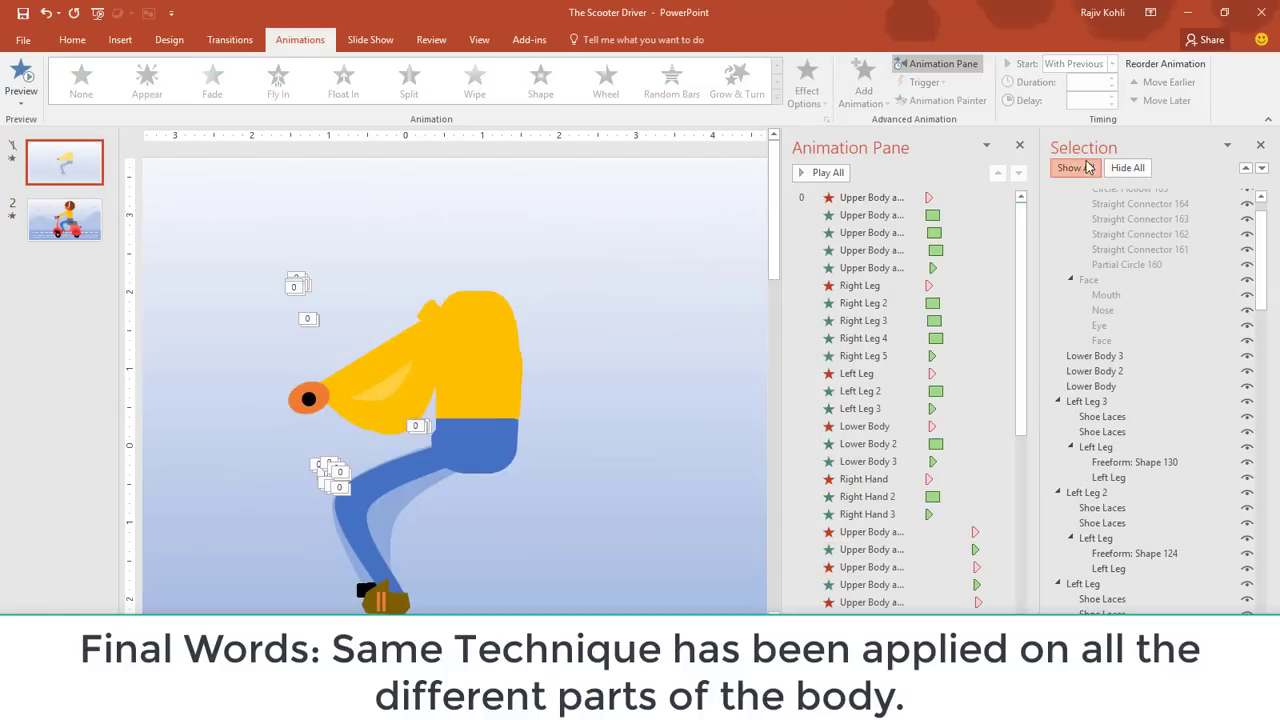
# - Show all hidden objects on slide 1 and widen the Animation Pane
pyautogui.click(1088, 167)
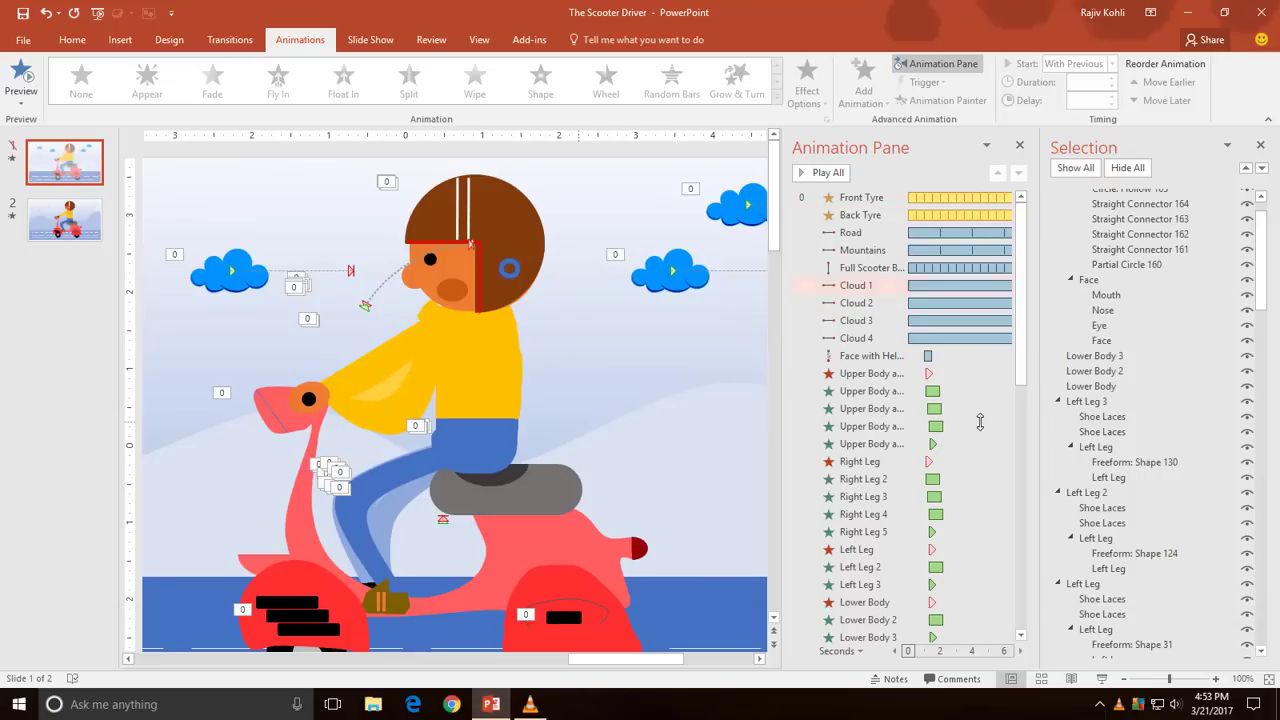
pyautogui.moveTo(756, 353); pyautogui.dragTo(693, 353)
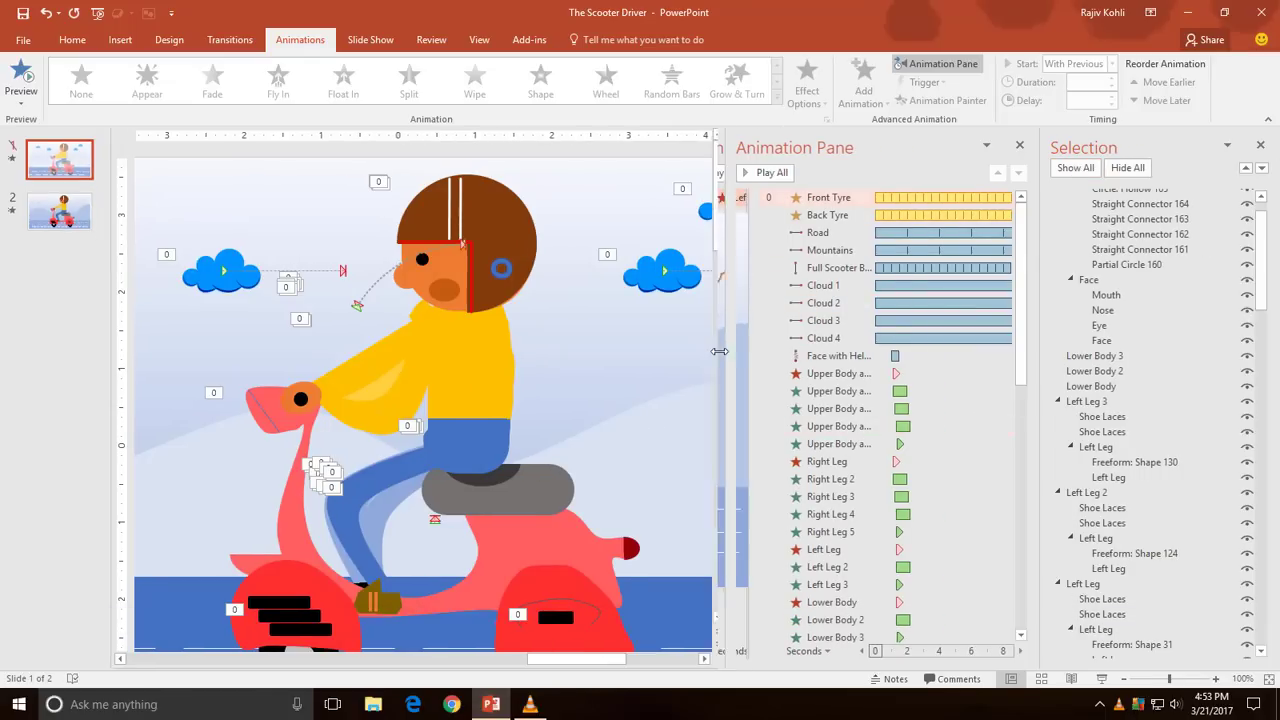
pyautogui.moveTo(1026, 342); pyautogui.dragTo(1026, 406)
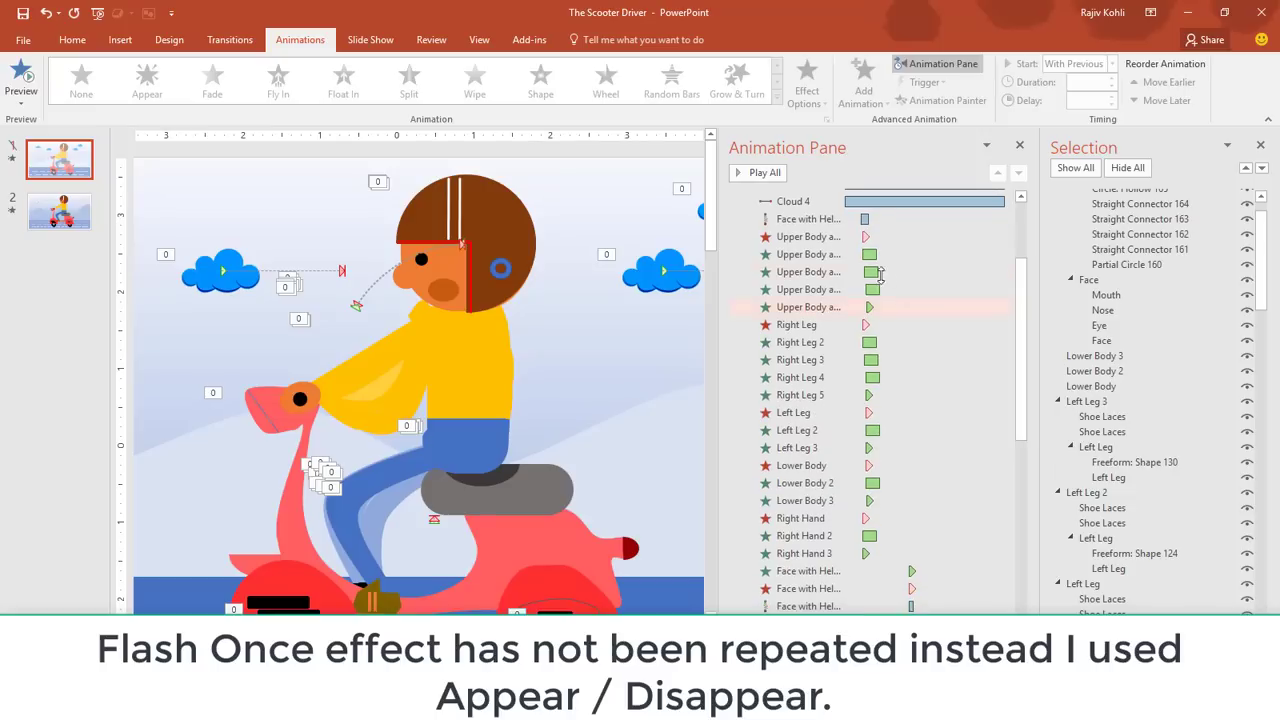
# - Inspect an Upper Body Flash Once effect (0.90 duration, 01.10 delay) and scroll both panes
pyautogui.click(831, 256)
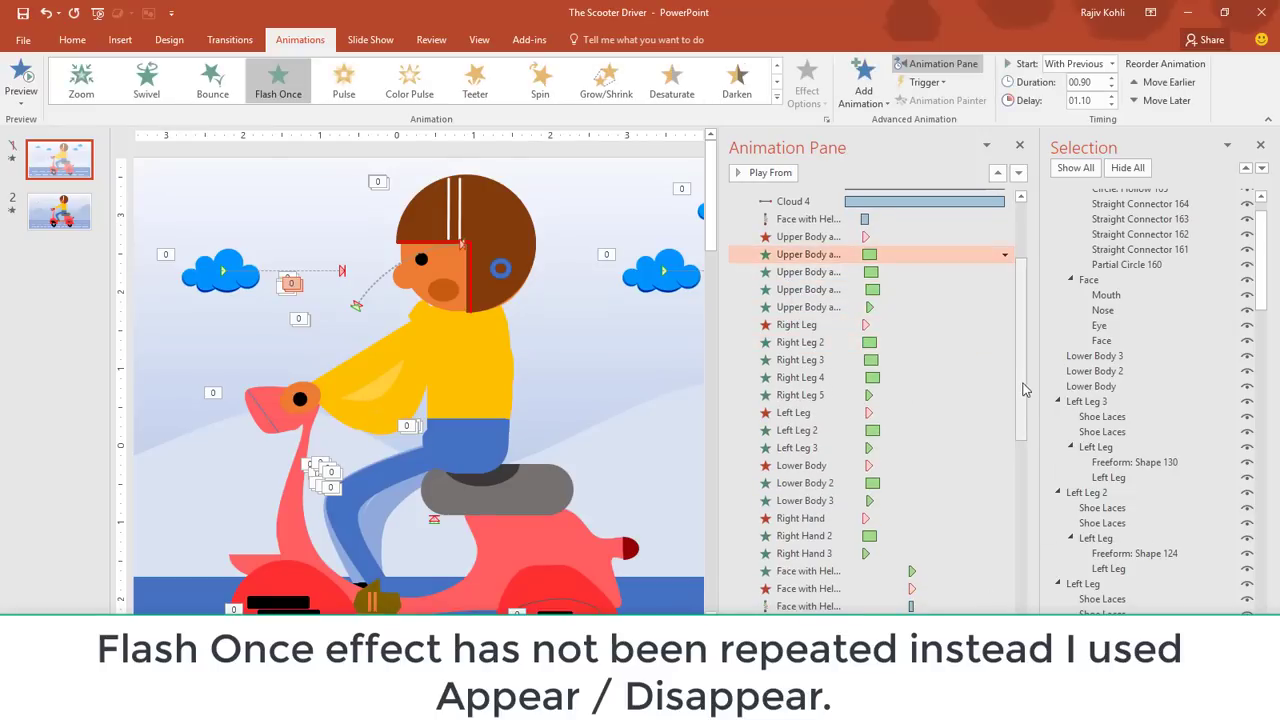
pyautogui.moveTo(1025, 387); pyautogui.dragTo(1024, 431)
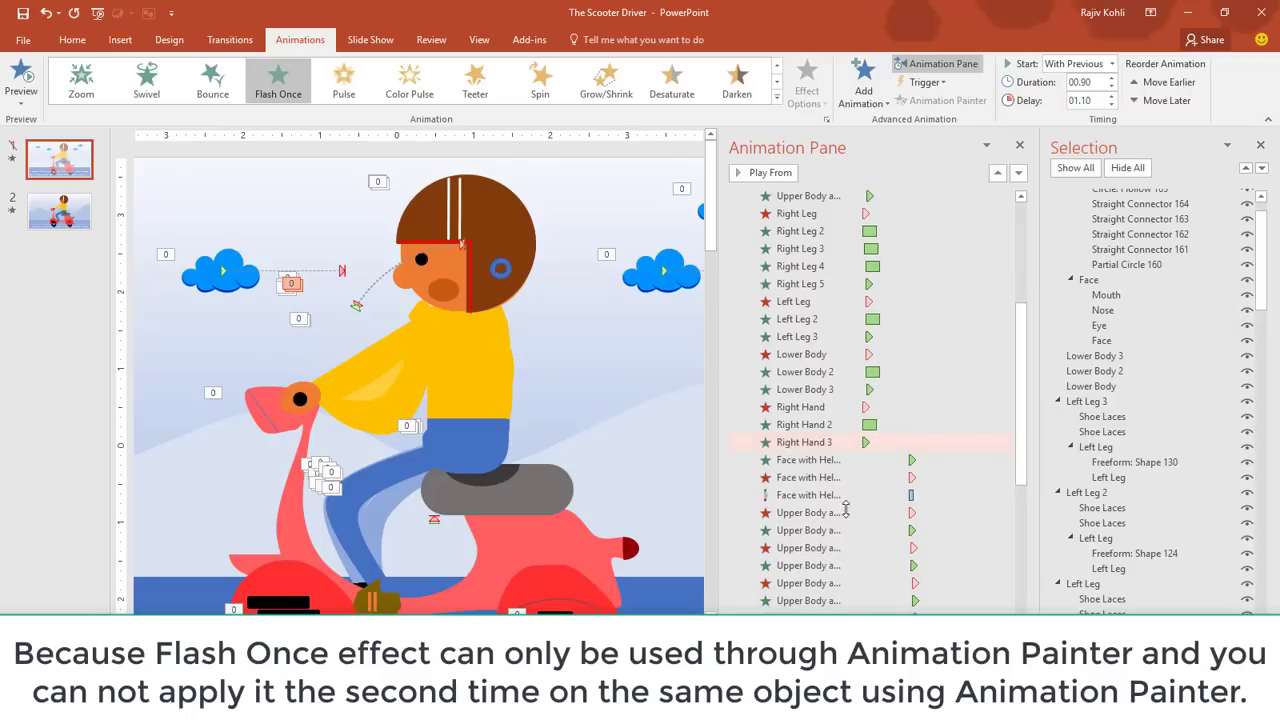
pyautogui.moveTo(1021, 432); pyautogui.dragTo(1016, 585)
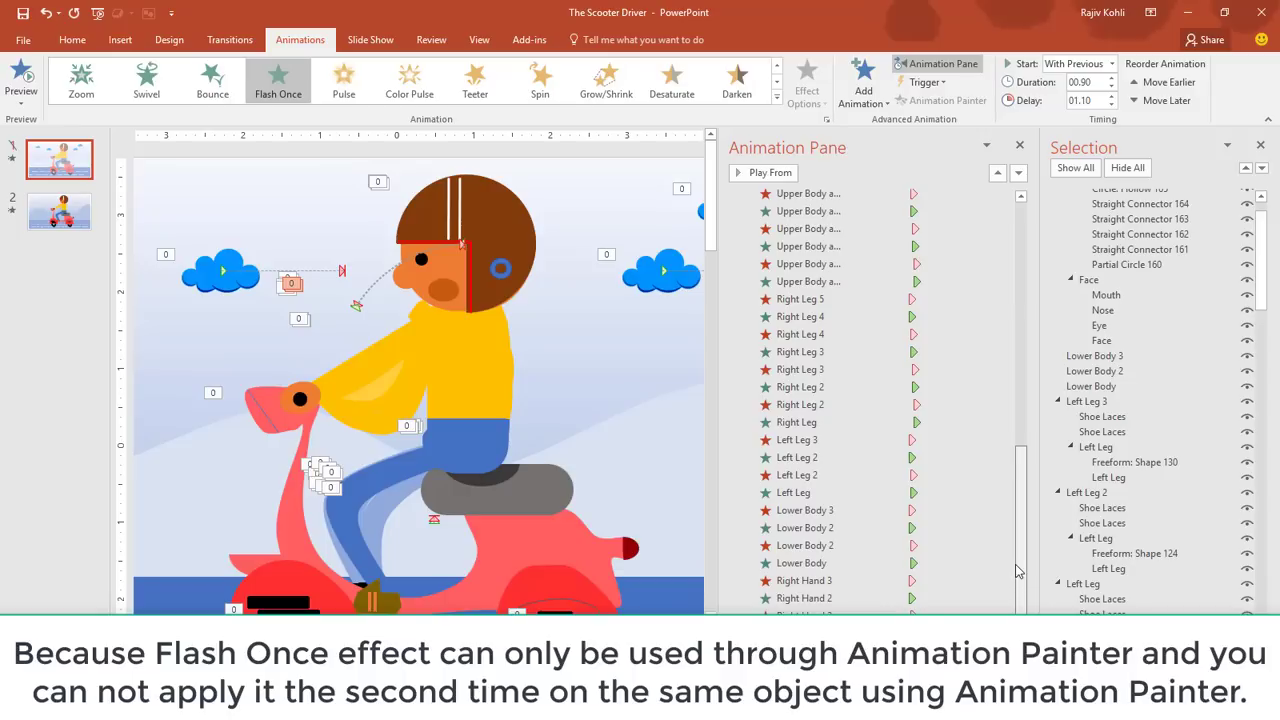
pyautogui.moveTo(1016, 571); pyautogui.dragTo(1014, 356)
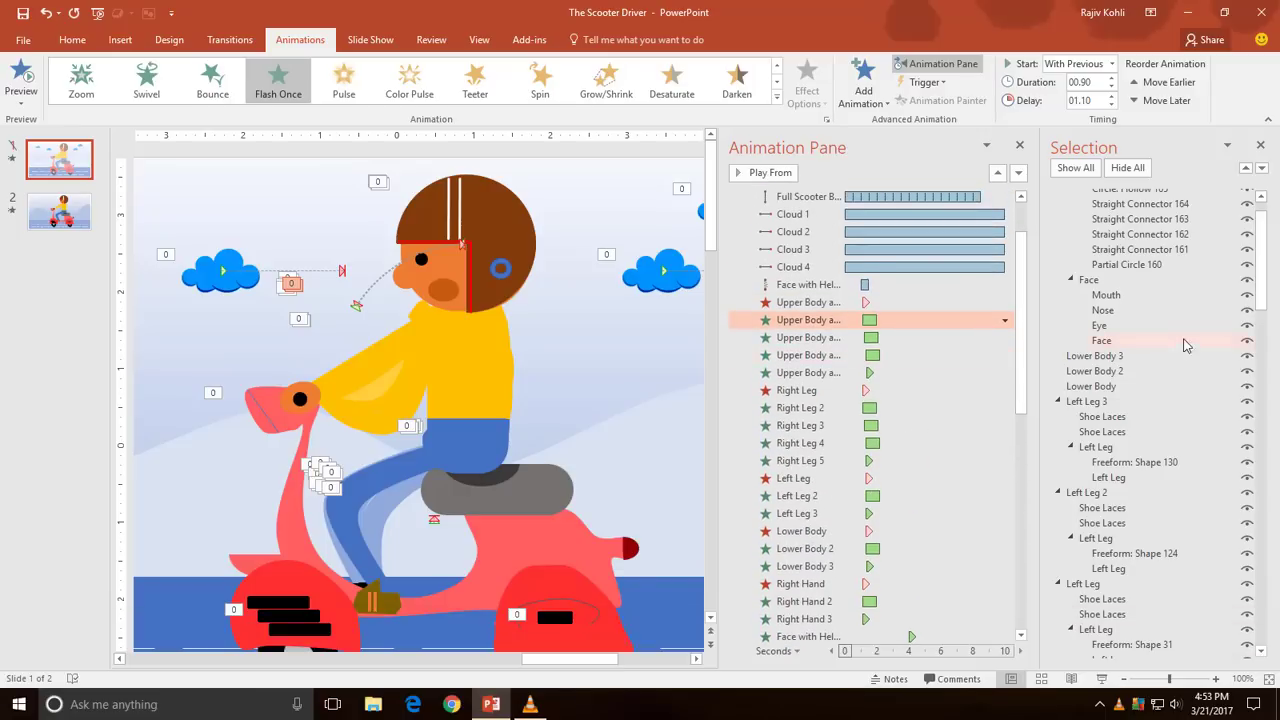
pyautogui.moveTo(1263, 268); pyautogui.dragTo(1261, 408)
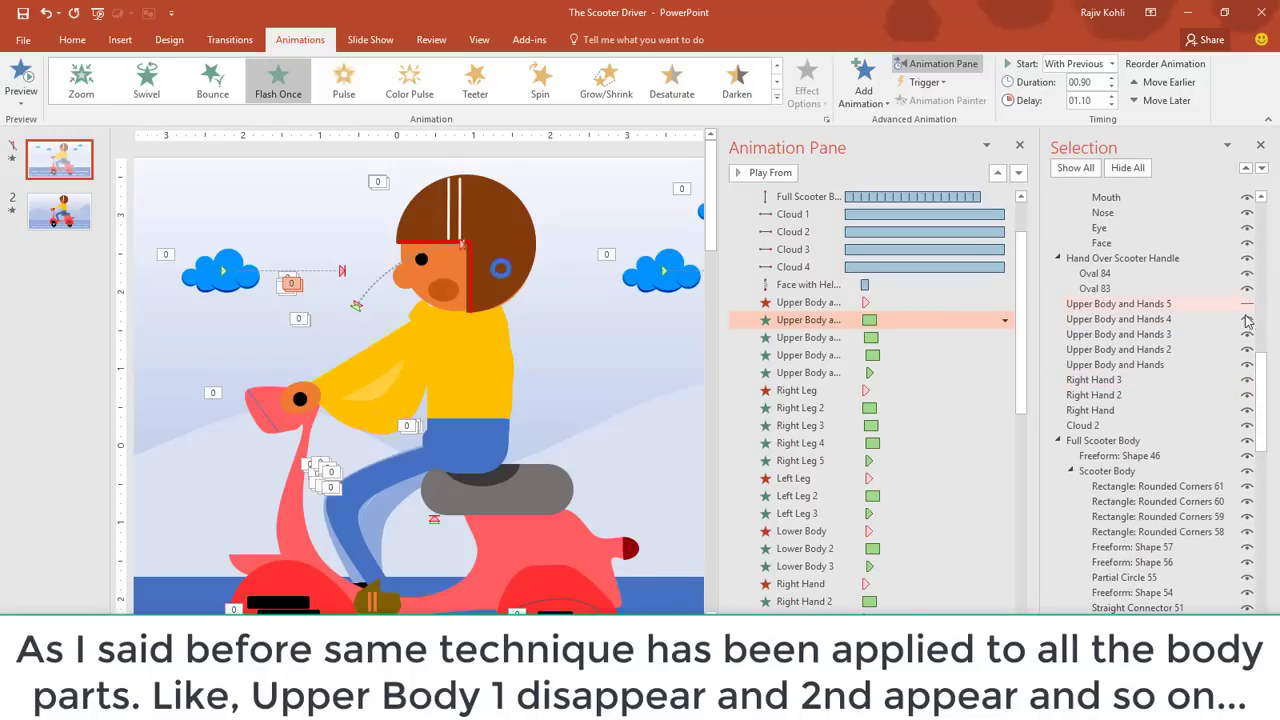
pyautogui.click(1247, 319)
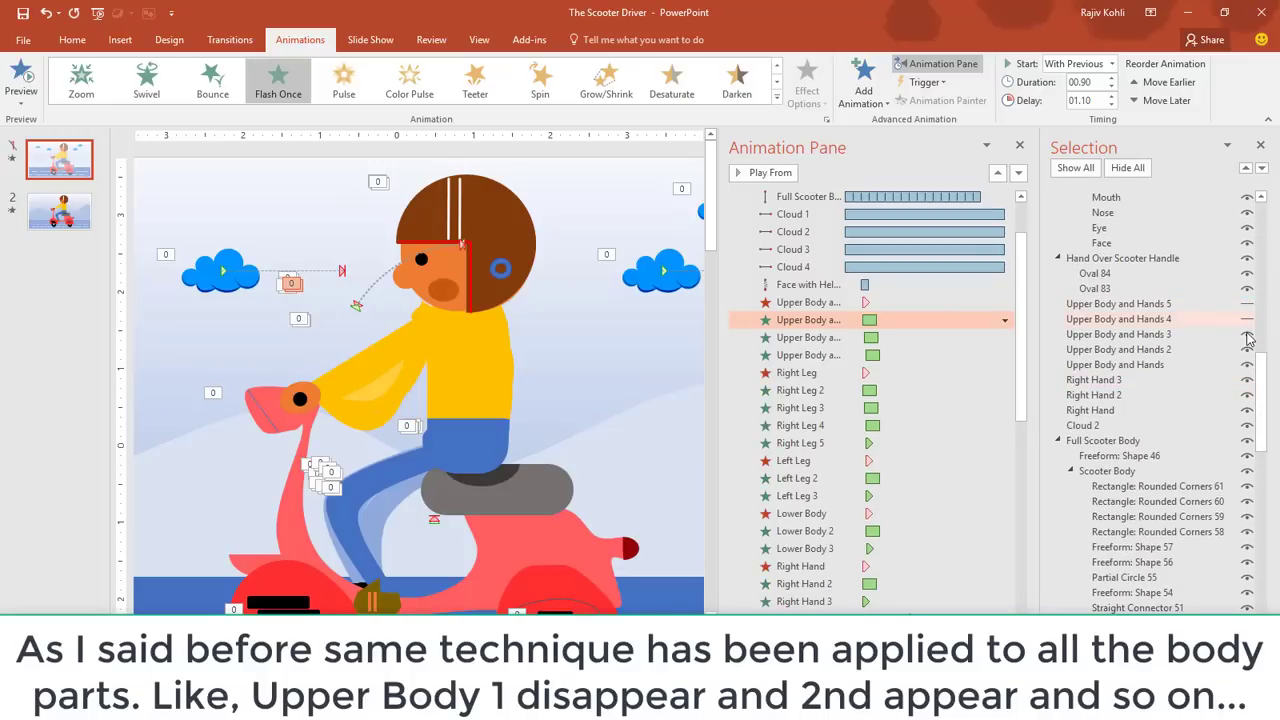
pyautogui.click(1247, 334)
pyautogui.click(1247, 349)
pyautogui.click(1199, 366)
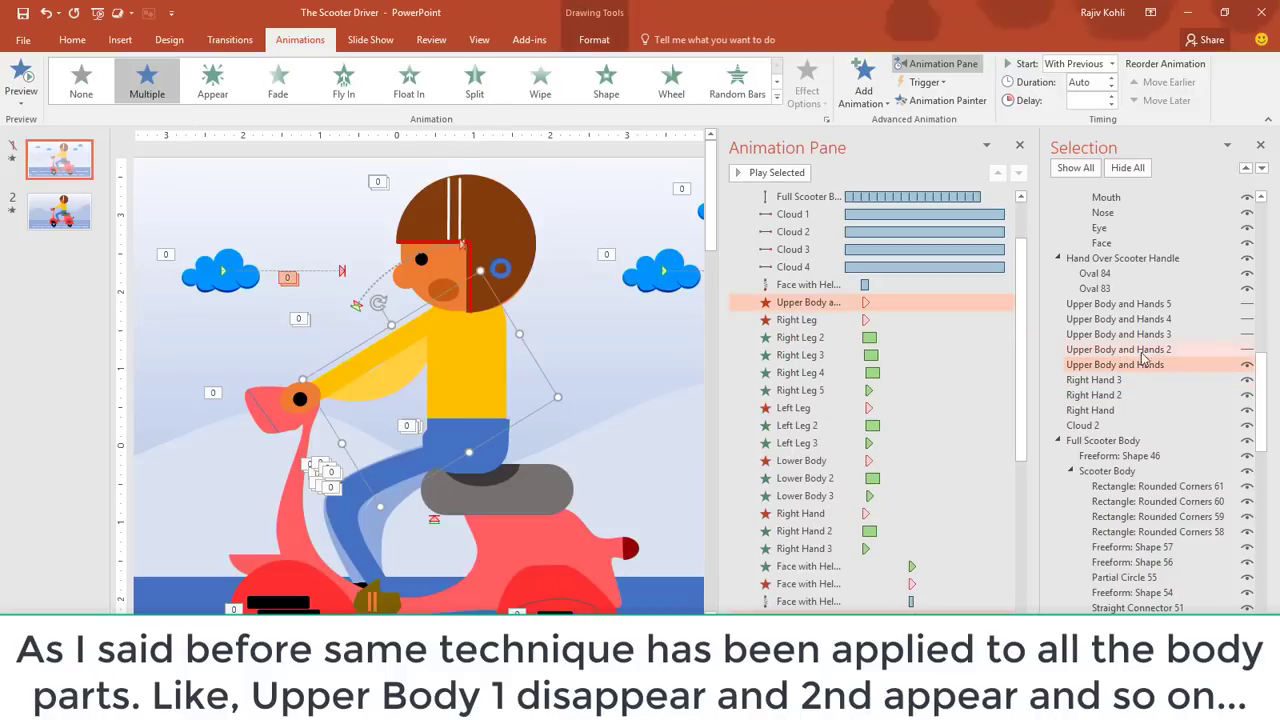
pyautogui.click(1247, 349)
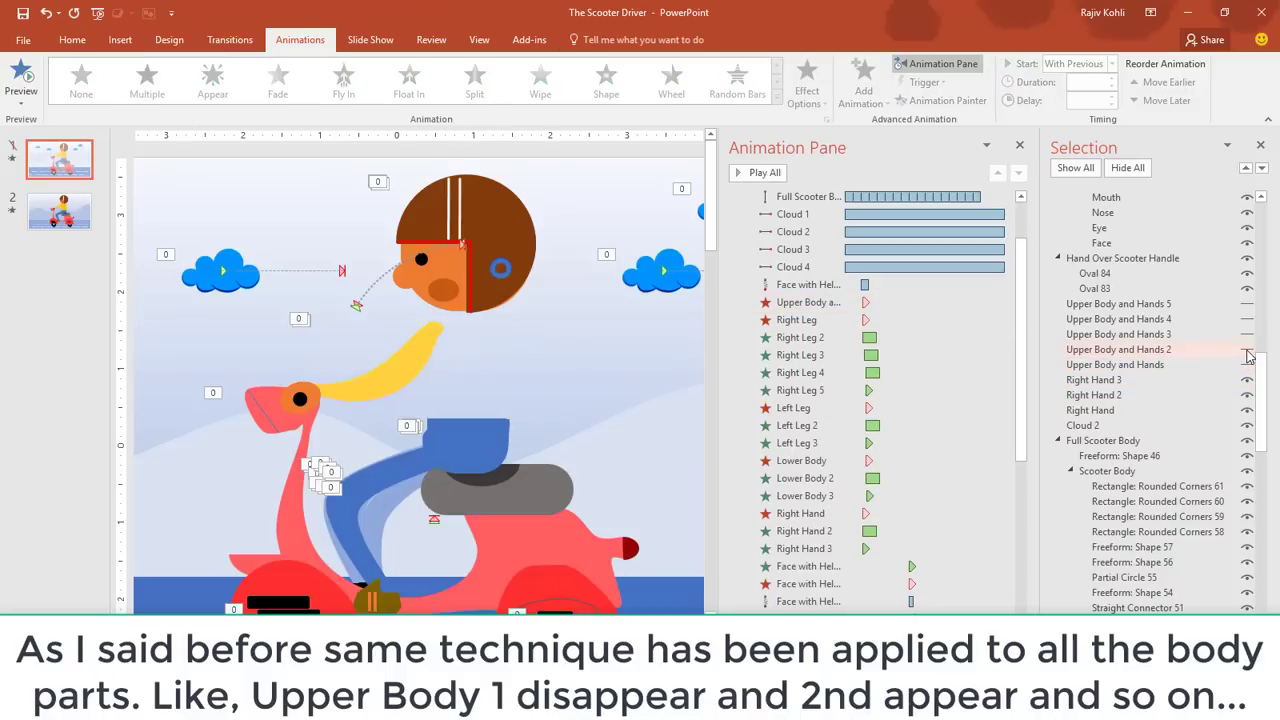
pyautogui.click(1247, 334)
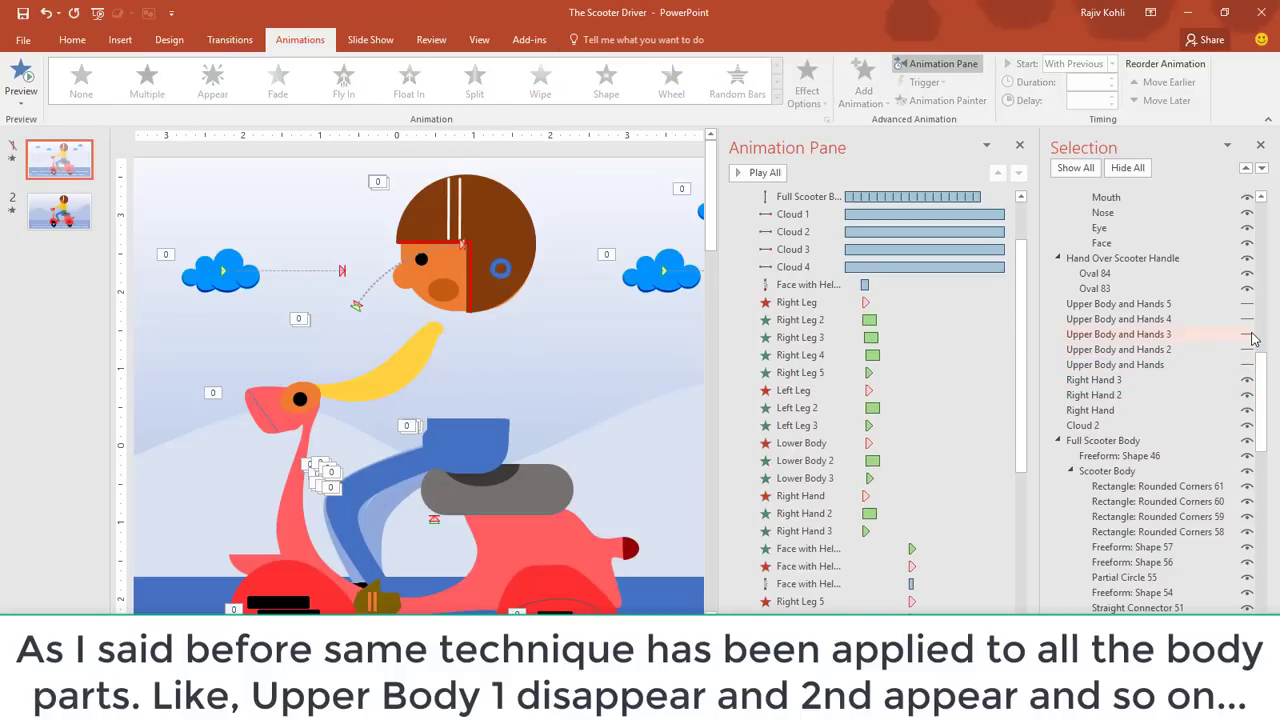
pyautogui.click(1247, 334)
pyautogui.click(1247, 319)
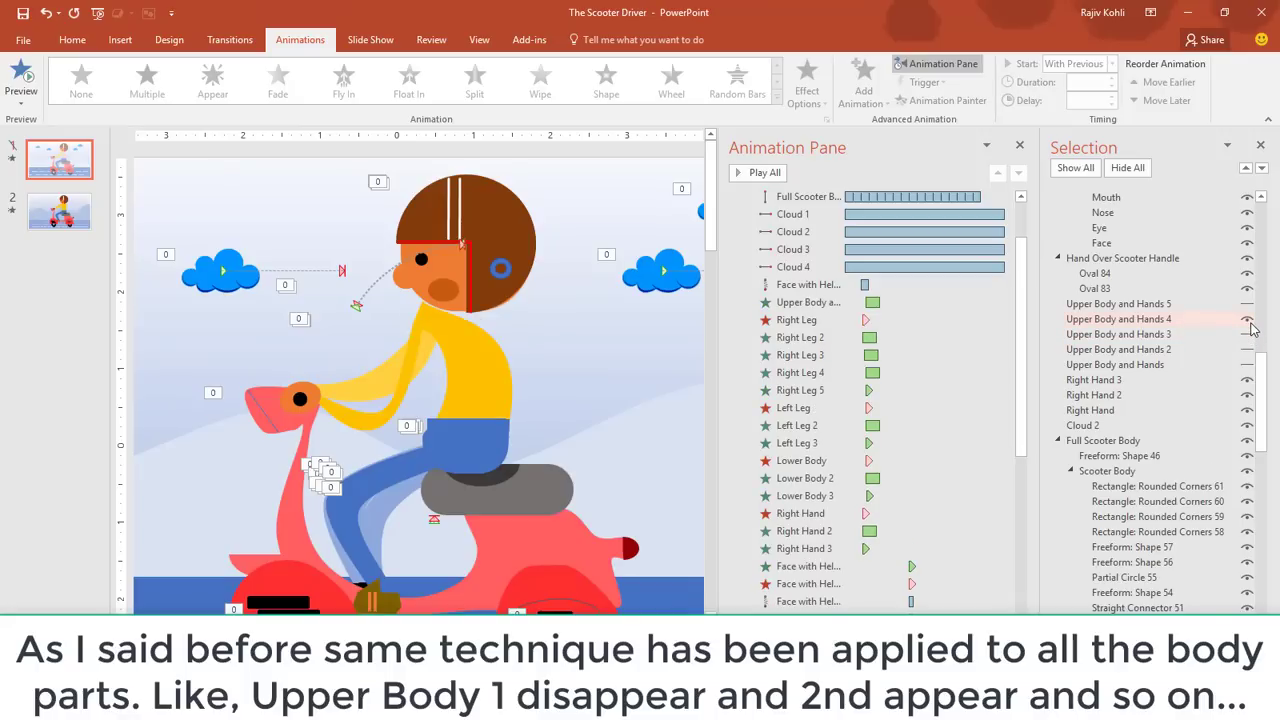
pyautogui.click(1247, 319)
pyautogui.click(1247, 304)
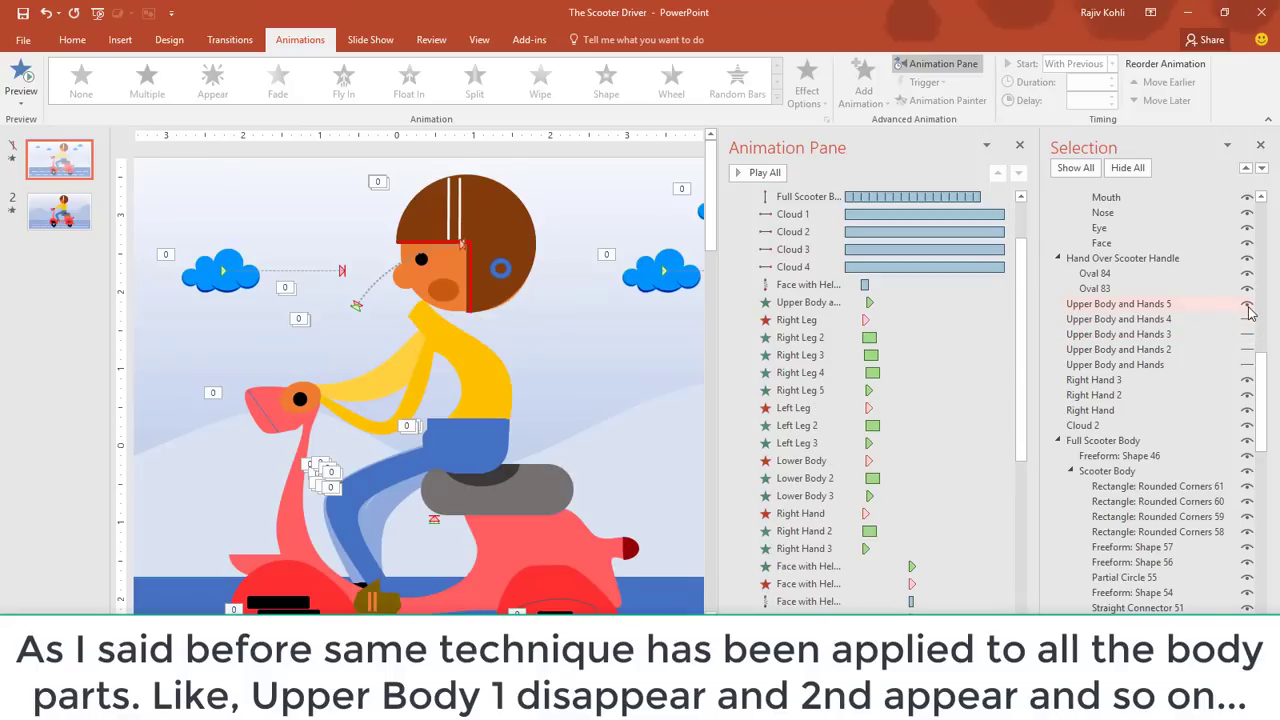
pyautogui.click(1247, 306)
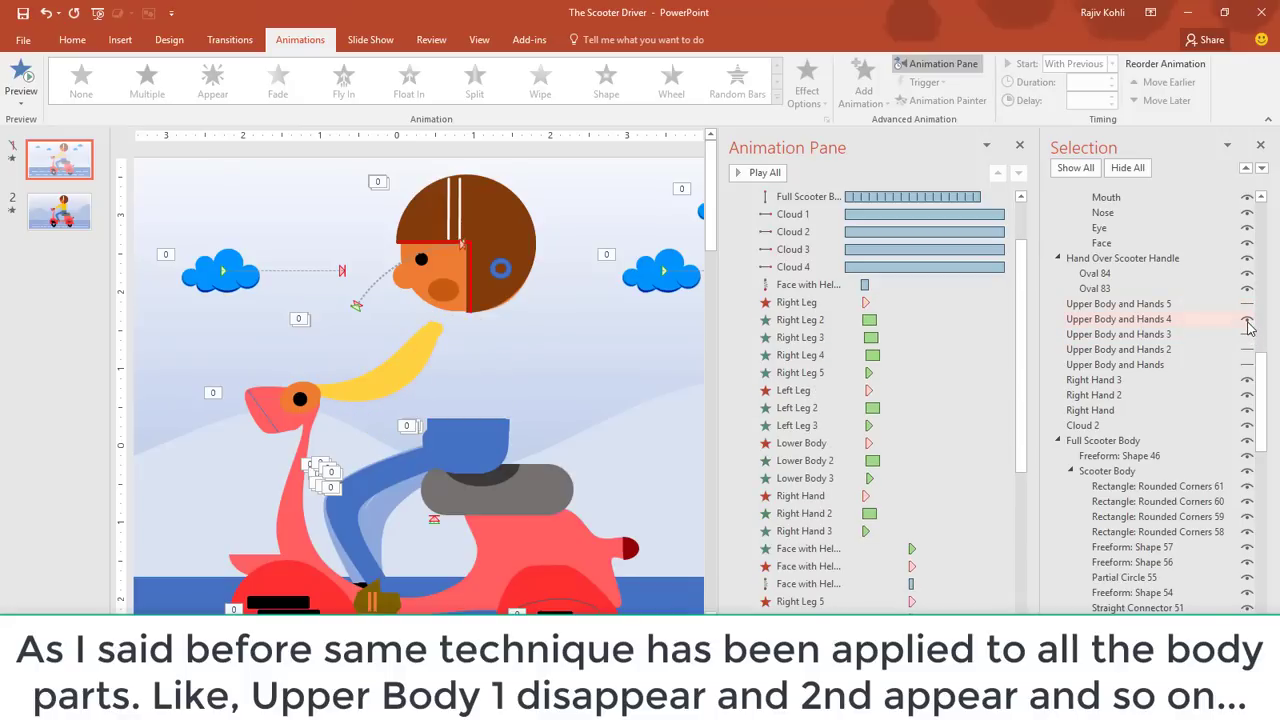
pyautogui.click(1247, 321)
pyautogui.click(1247, 319)
pyautogui.click(1247, 334)
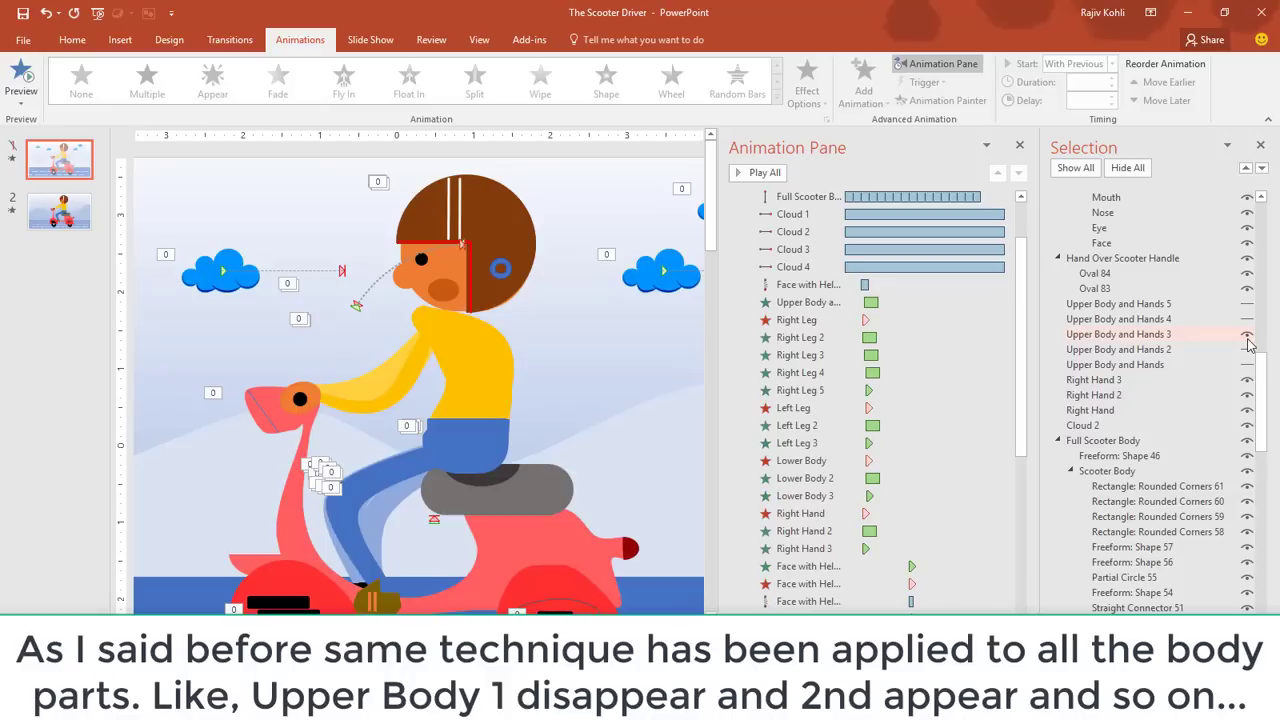
pyautogui.click(1247, 336)
pyautogui.click(1247, 350)
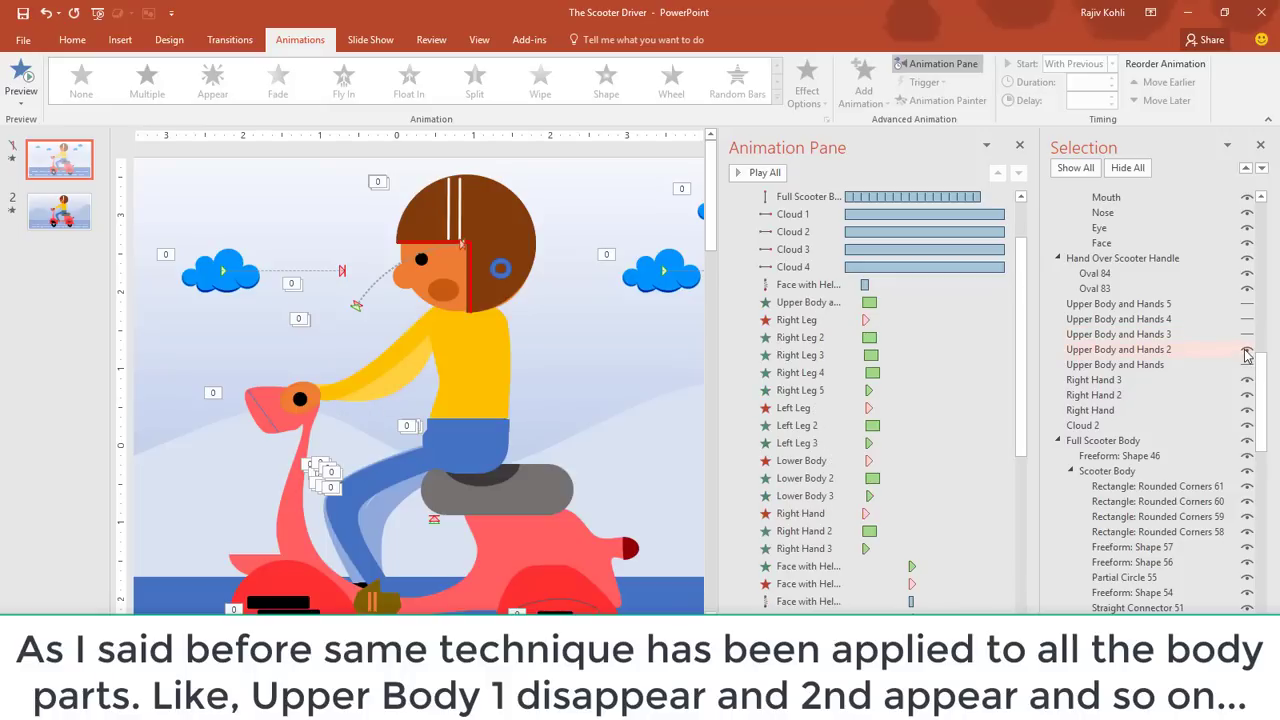
pyautogui.click(1247, 350)
pyautogui.click(1247, 365)
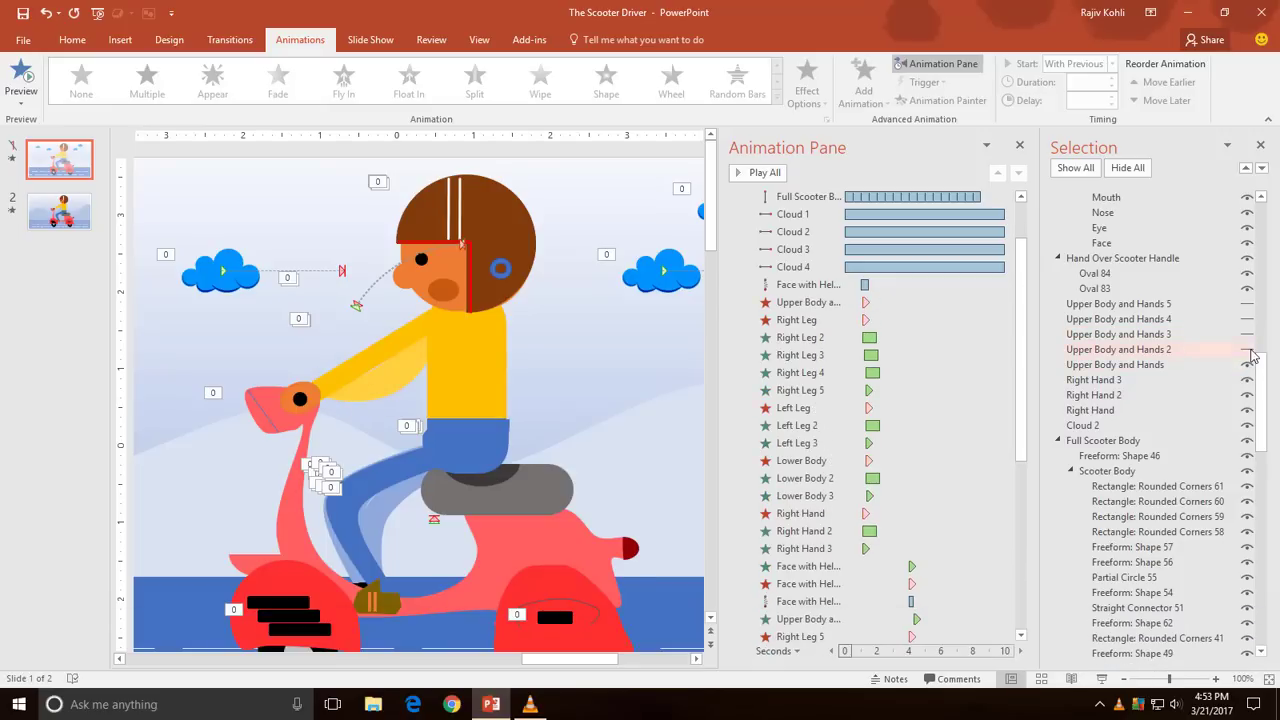
pyautogui.click(1247, 349)
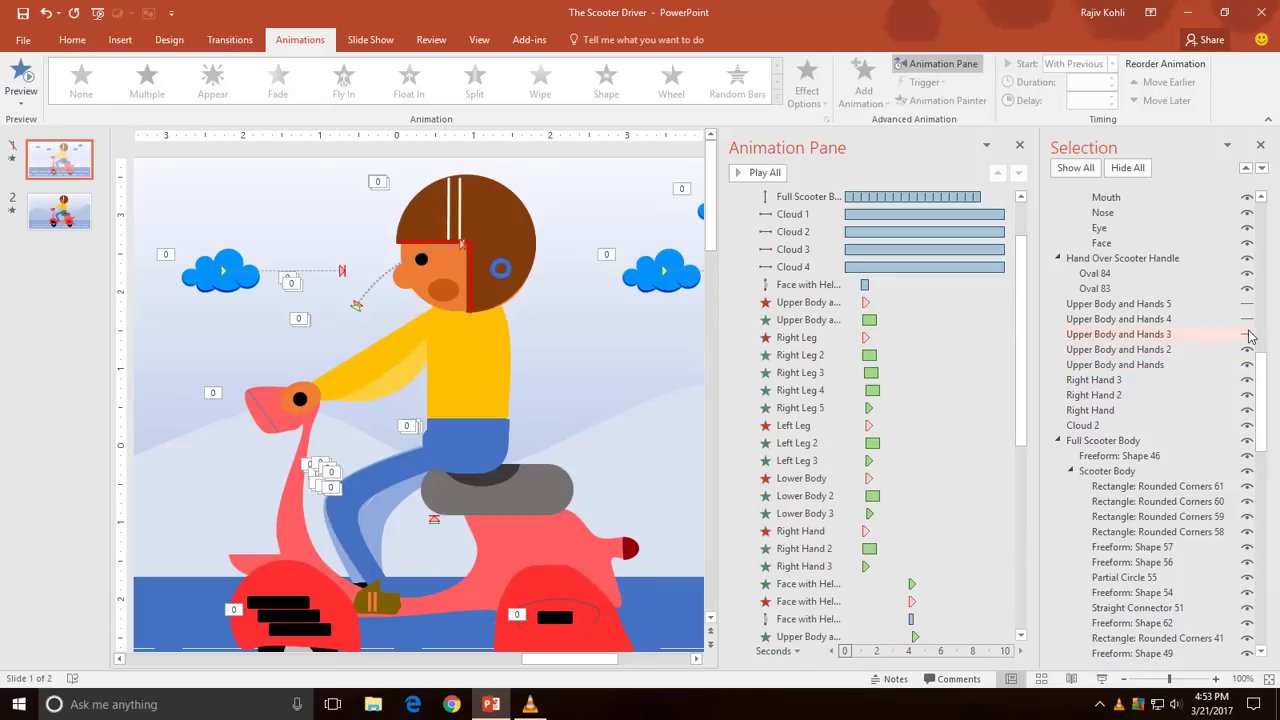
pyautogui.click(1247, 334)
pyautogui.click(1247, 319)
pyautogui.click(1247, 304)
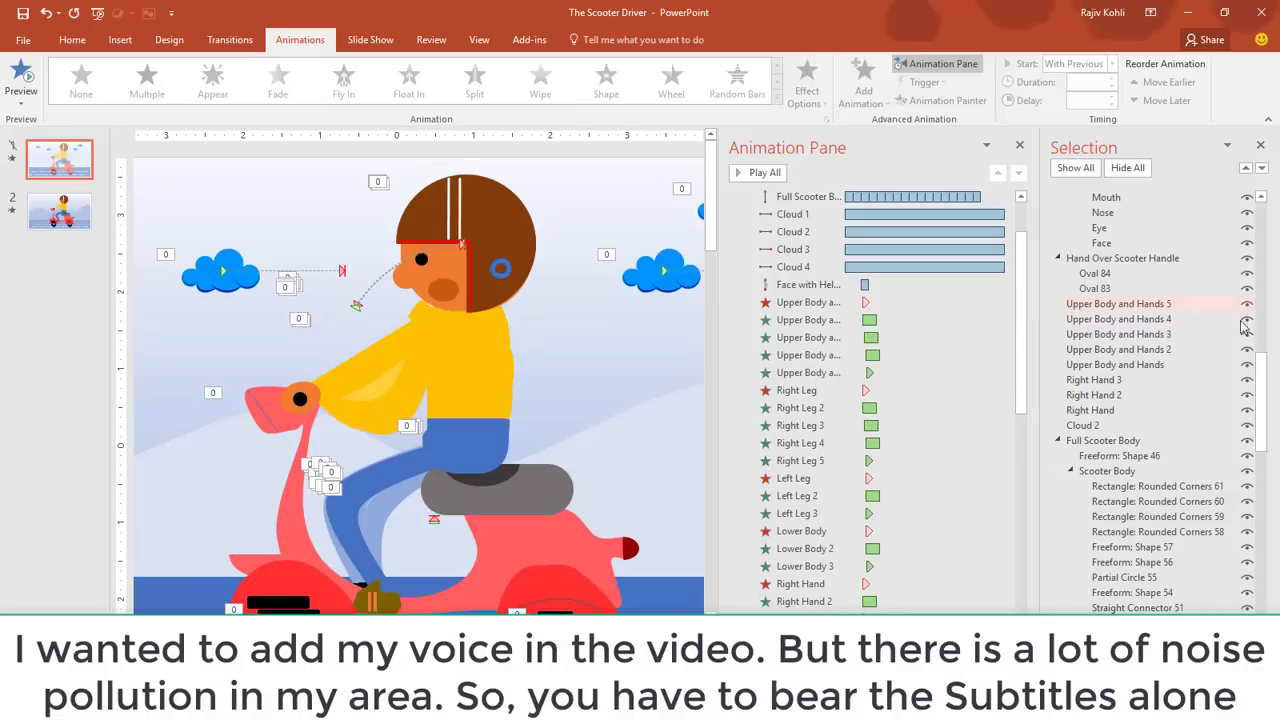
# - Toggle visibility of the Right Hand pose copies to compare them
pyautogui.click(1247, 396)
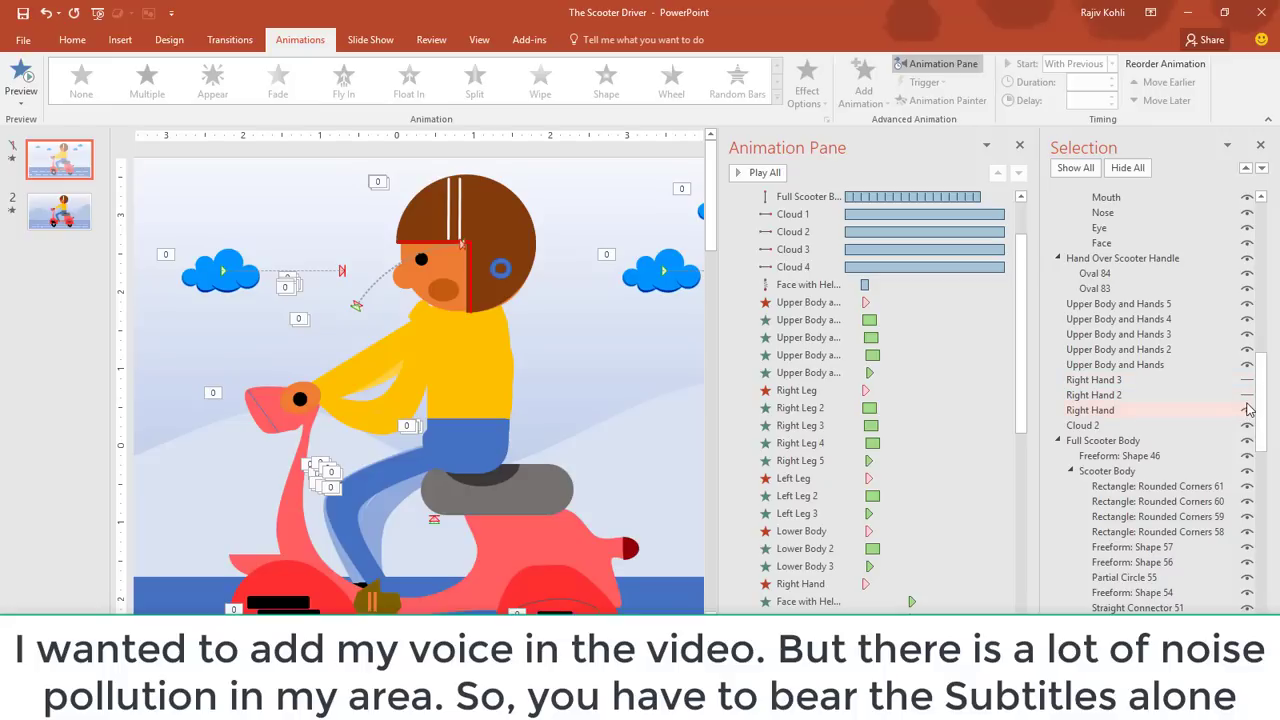
pyautogui.click(1247, 410)
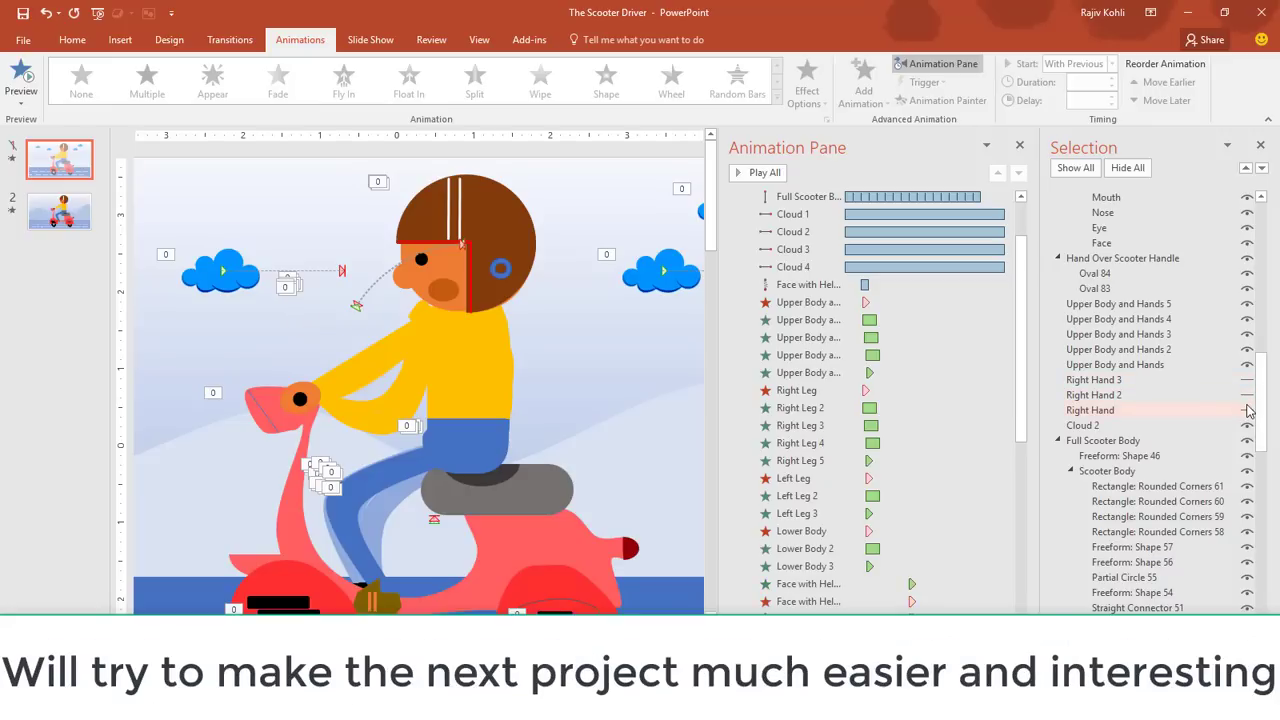
pyautogui.click(1247, 410)
pyautogui.click(1248, 409)
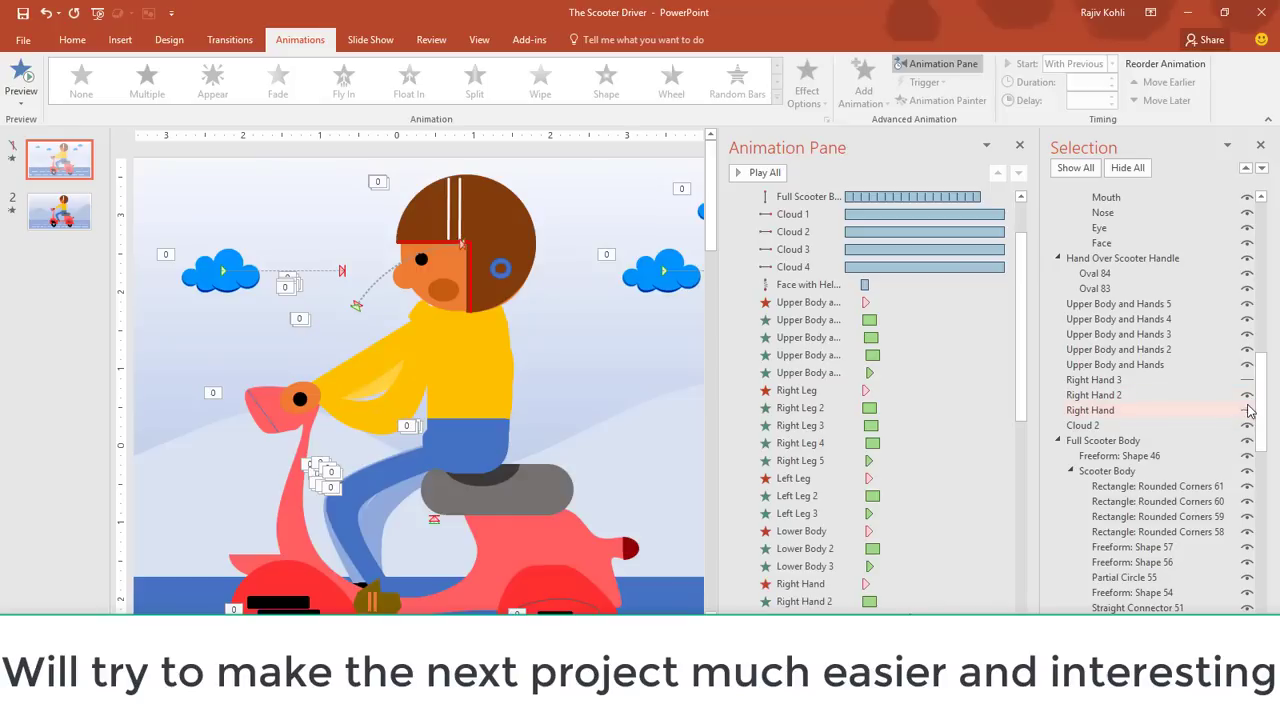
pyautogui.click(1248, 395)
pyautogui.click(1248, 395)
pyautogui.click(1247, 380)
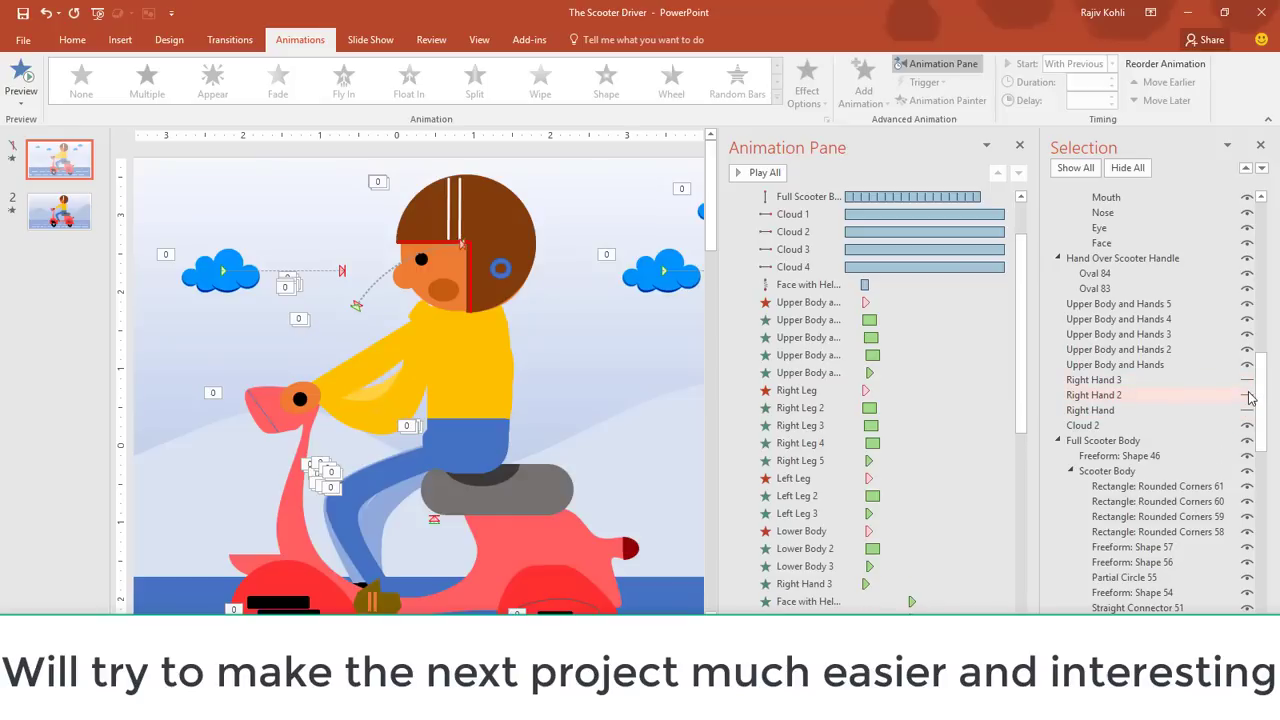
# - Unhide Right Hand 2 and Right Hand, then play the scooter slide full-screen
pyautogui.click(1248, 395)
pyautogui.click(1247, 410)
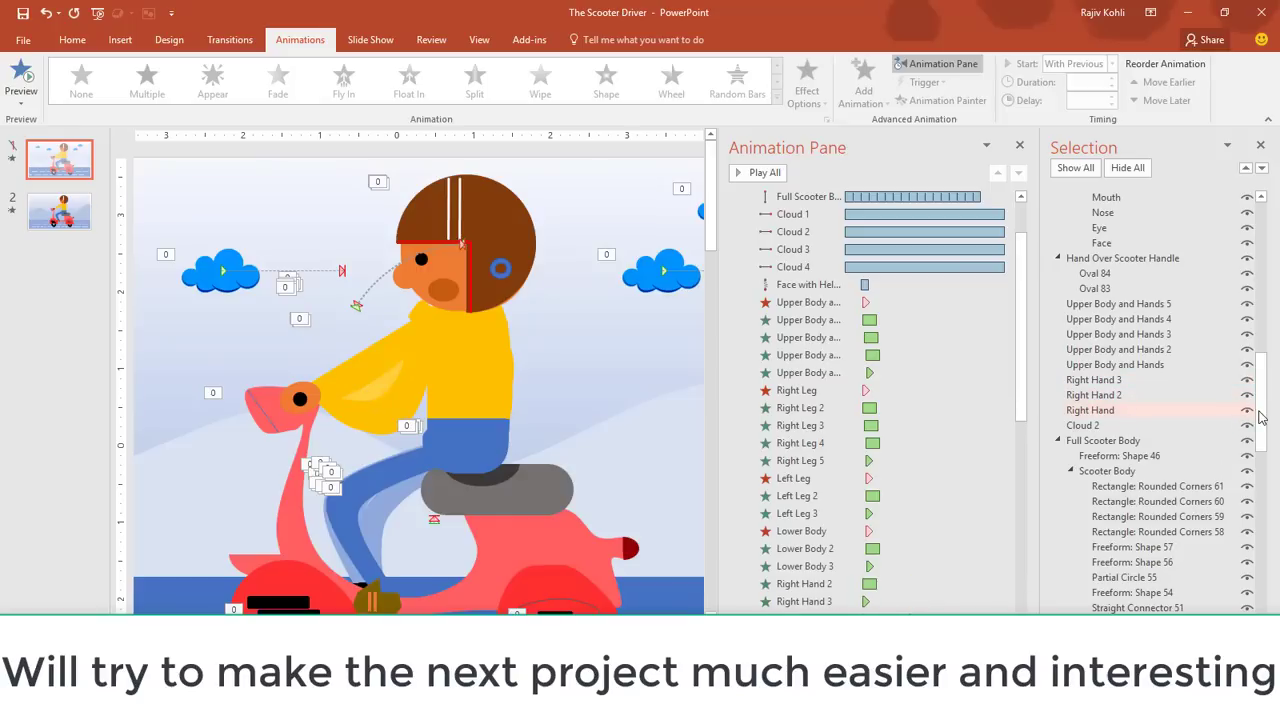
pyautogui.moveTo(1261, 422); pyautogui.dragTo(1263, 511)
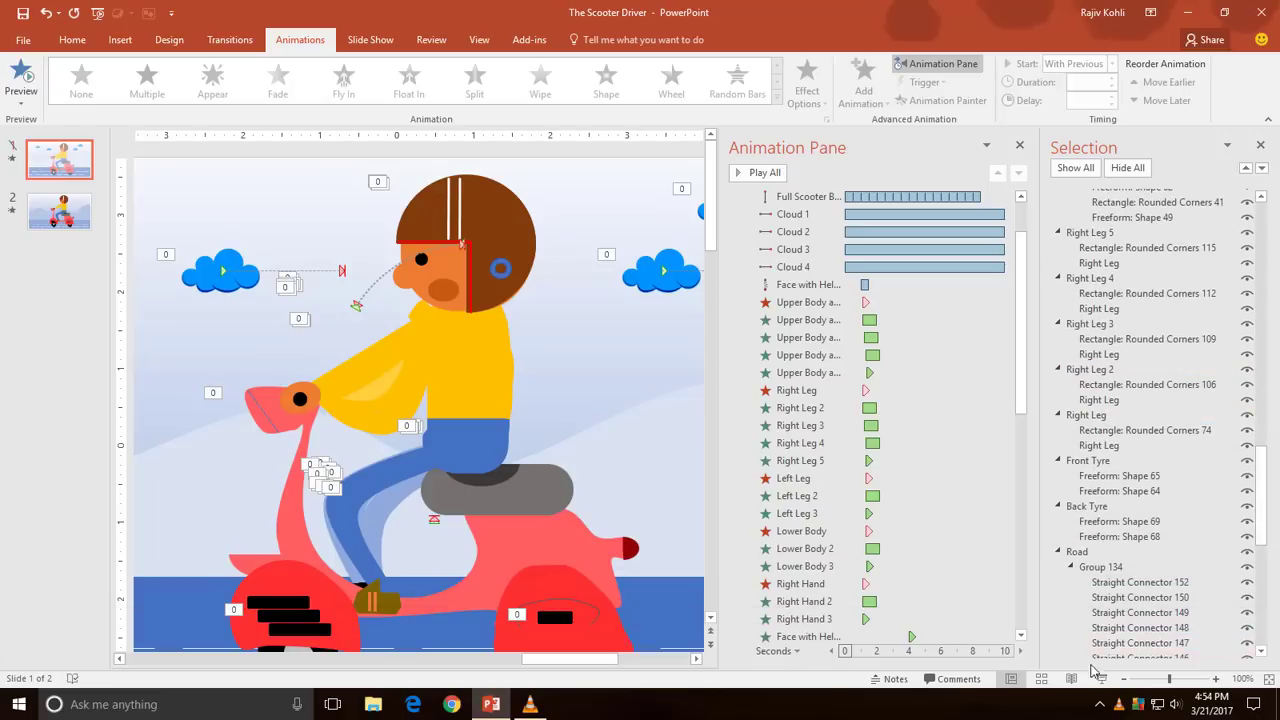
pyautogui.click(1103, 680)
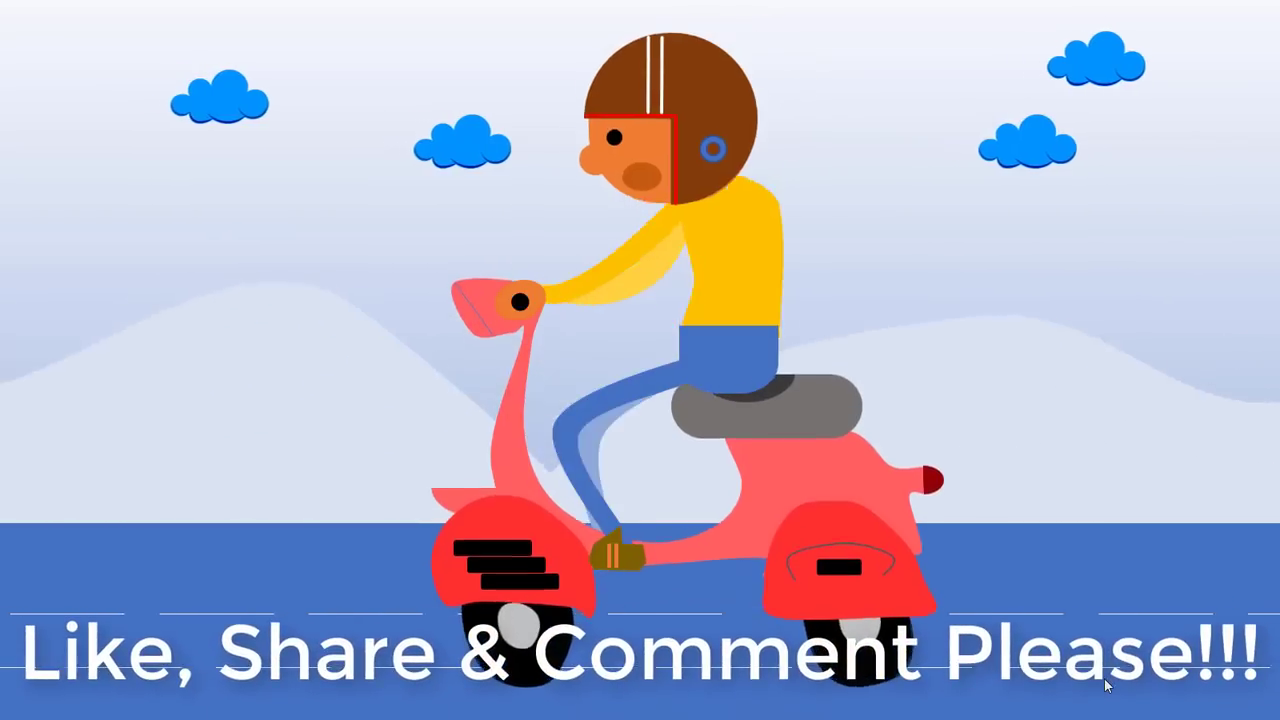